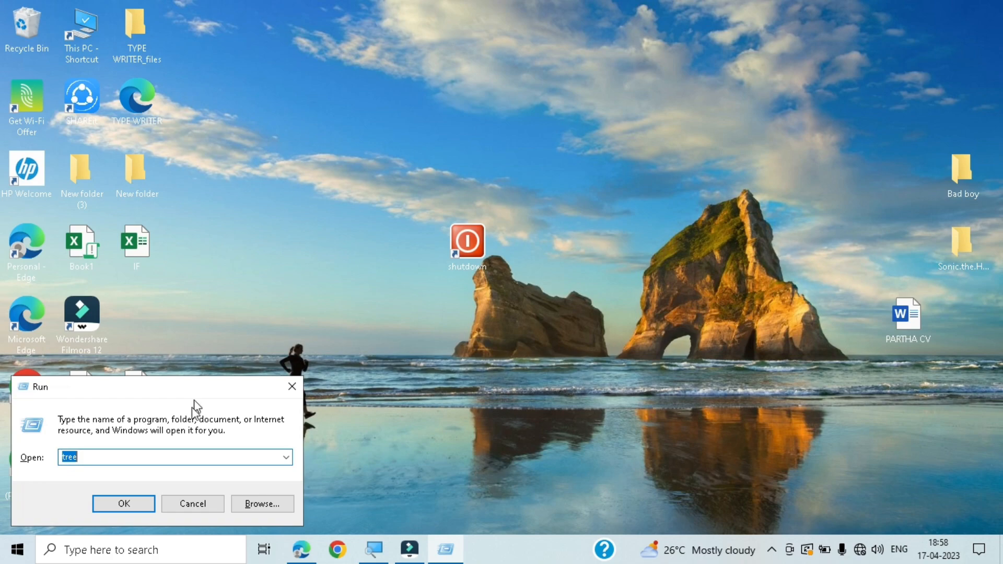
- Launch Excel from the Run dialog with the command EXCEL
double_click(112, 459)
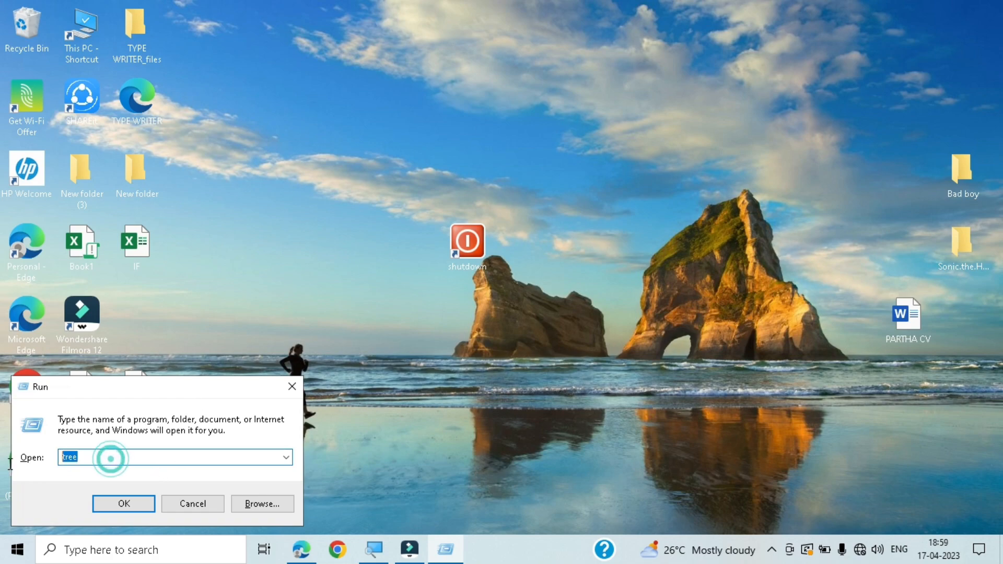
type("EXCE")
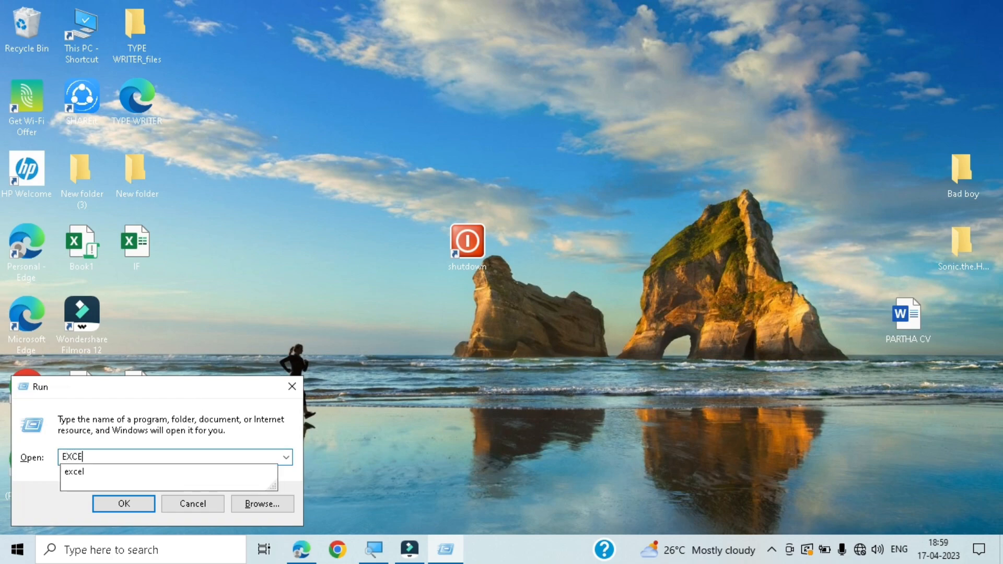
type("L")
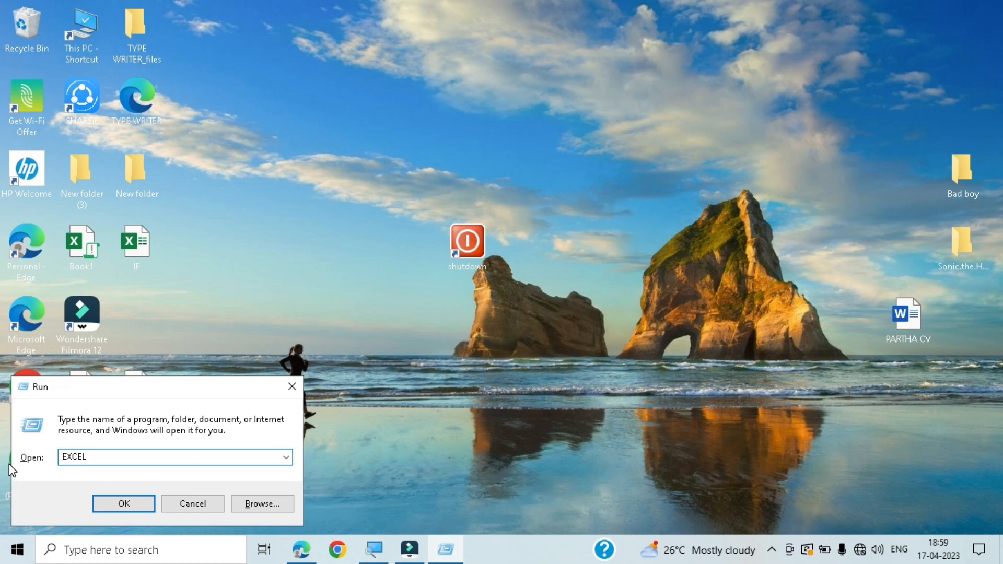
key("Return")
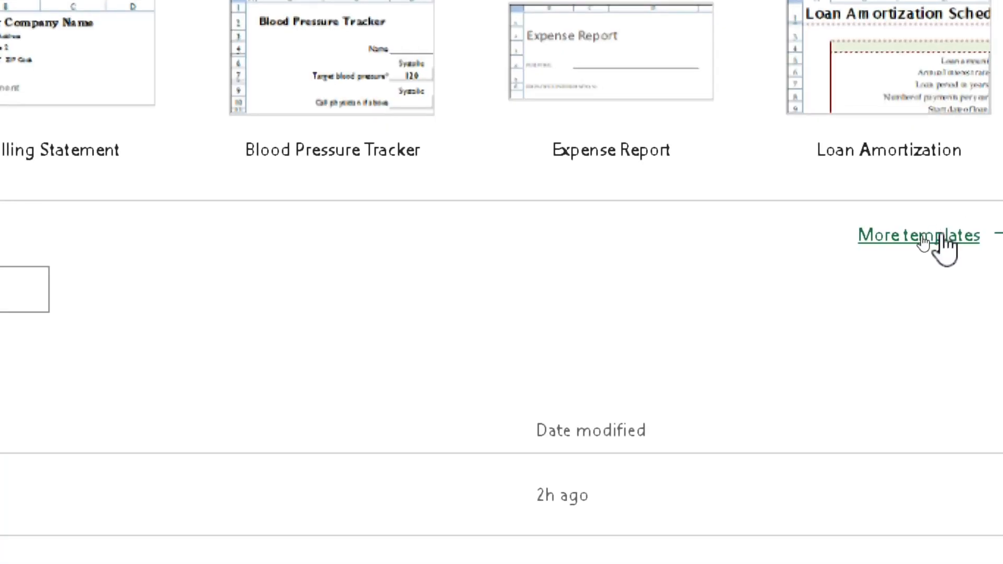
- Browse the full list of workbook templates, then create a new blank workbook
left_click(924, 234)
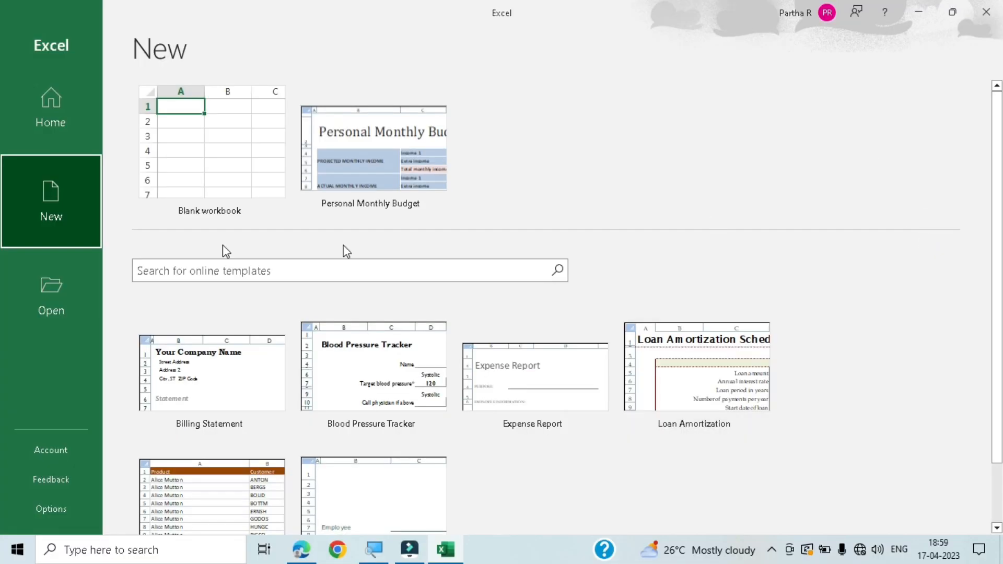
scroll(226, 363, "down", 1)
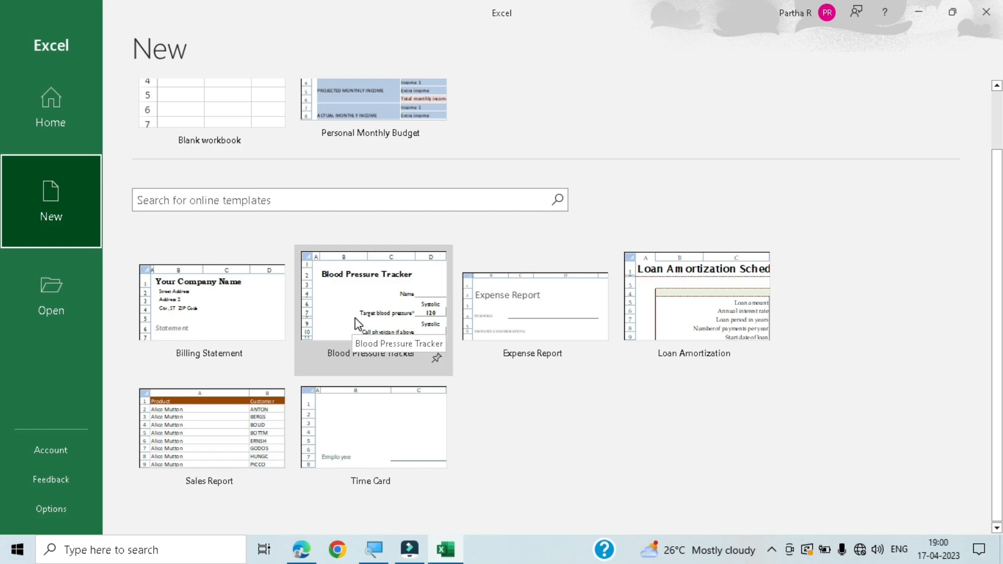
scroll(355, 317, "up", 2)
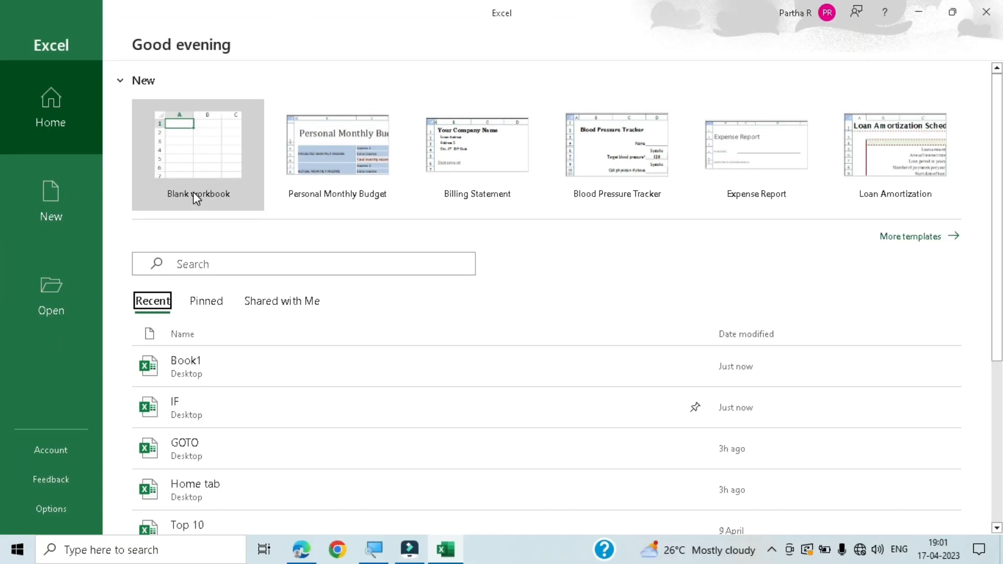
left_click(195, 177)
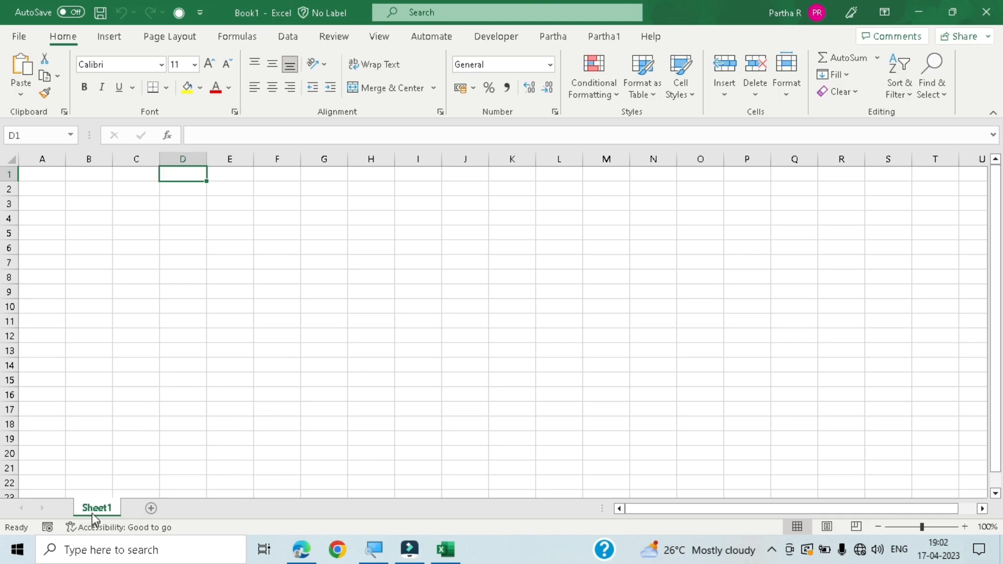
- Select cell G10 and view the Quick Access Toolbar customization options without changing any
left_click(334, 305)
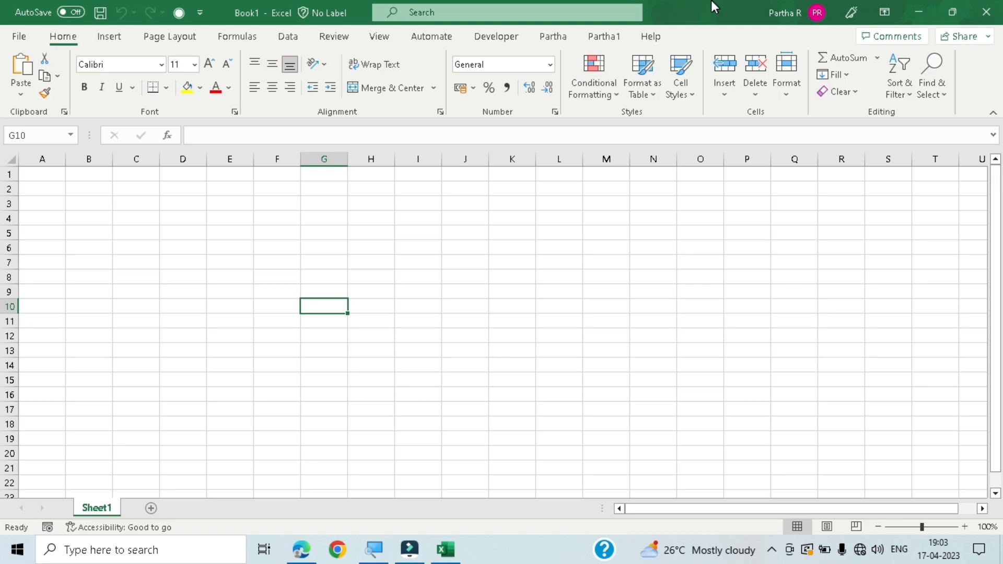
left_click(200, 12)
left_click(200, 13)
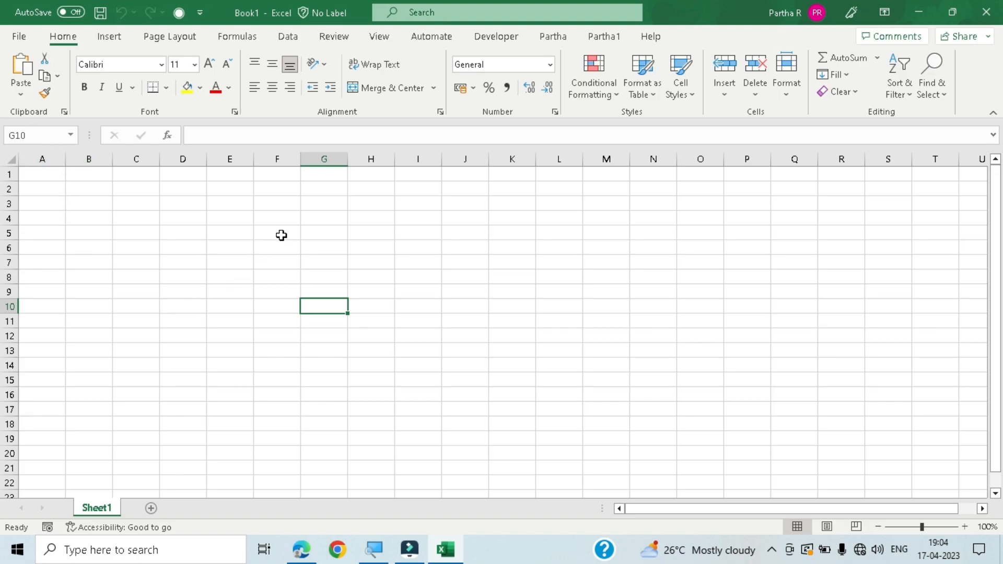
- Select cells F7, F6, C4 and E1 in turn and read each cell's address in the Name Box
left_click(263, 262)
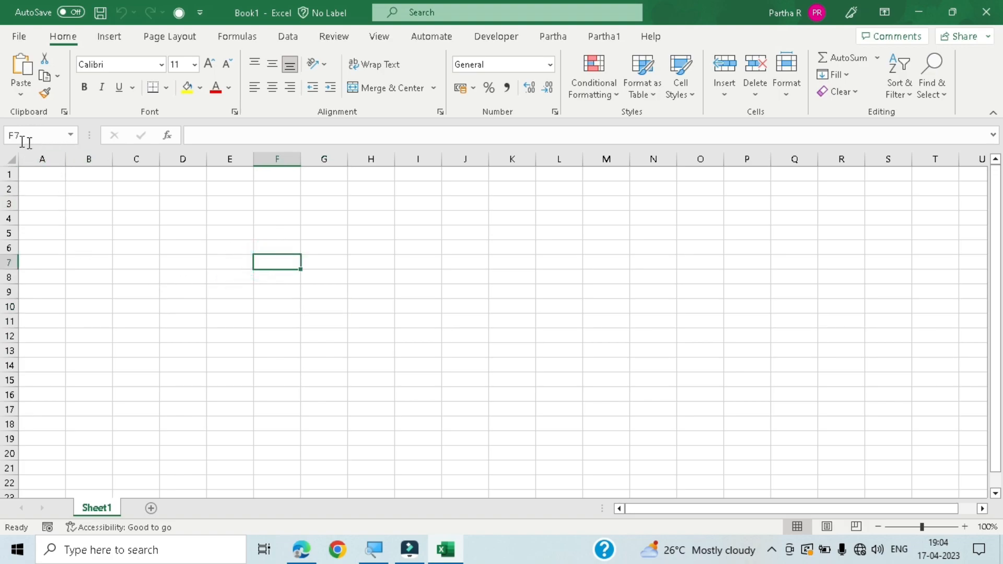
left_click(283, 246)
left_click(152, 223)
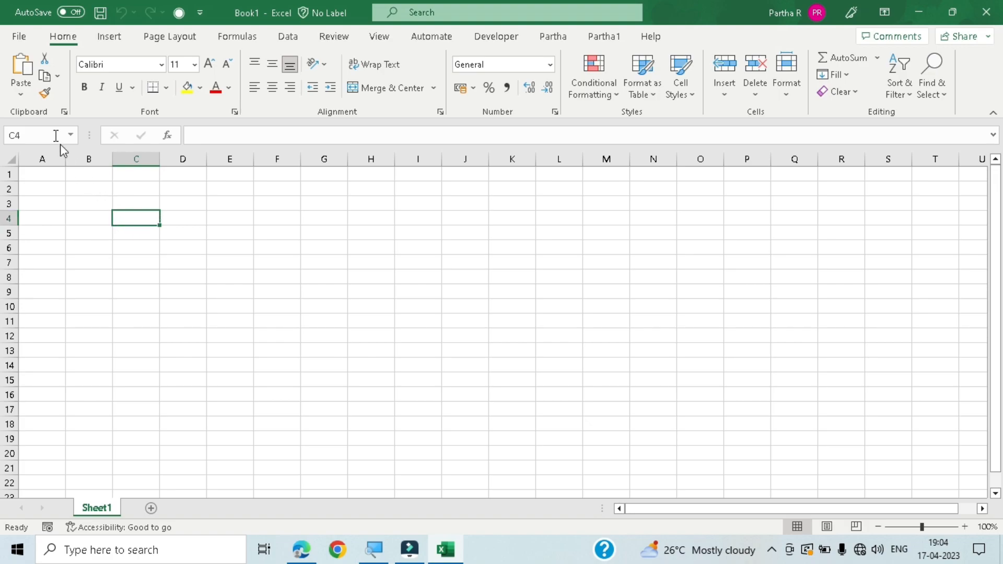
left_click(38, 136)
key("Escape")
left_click(237, 176)
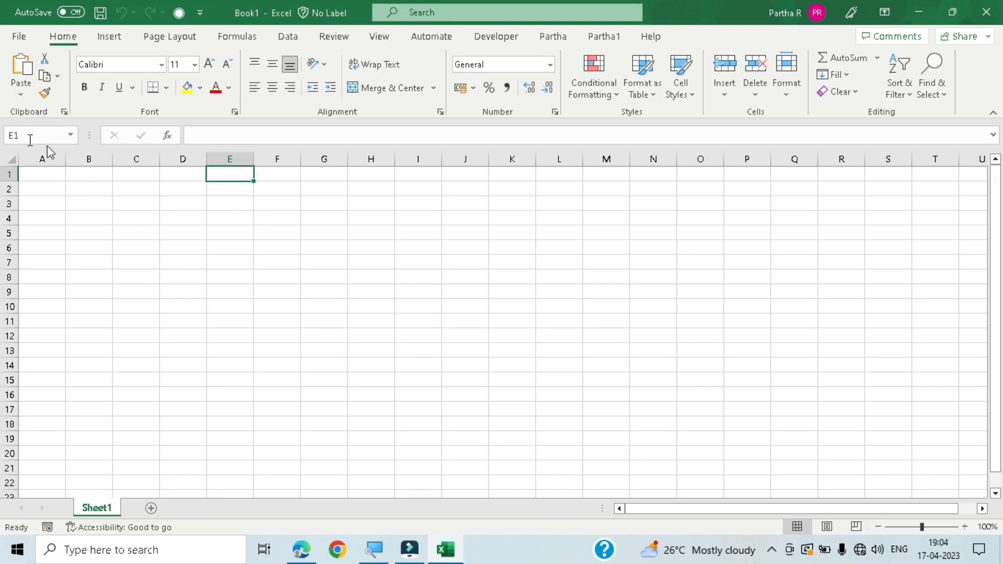
- Compare the cell references of B1, B2, B5 and D5 by selecting each, finishing on D5
left_click(100, 175)
left_click(91, 187)
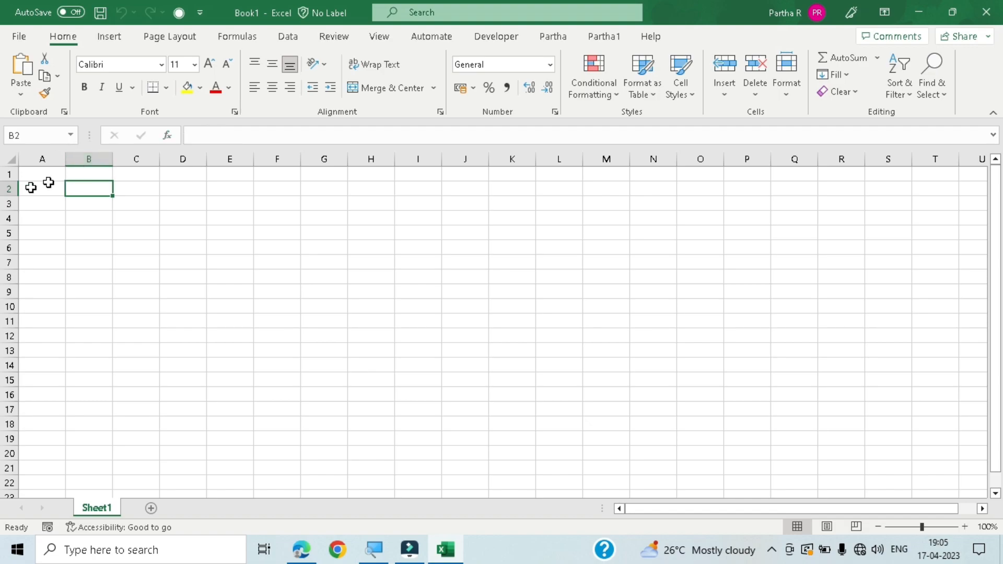
left_click(91, 237)
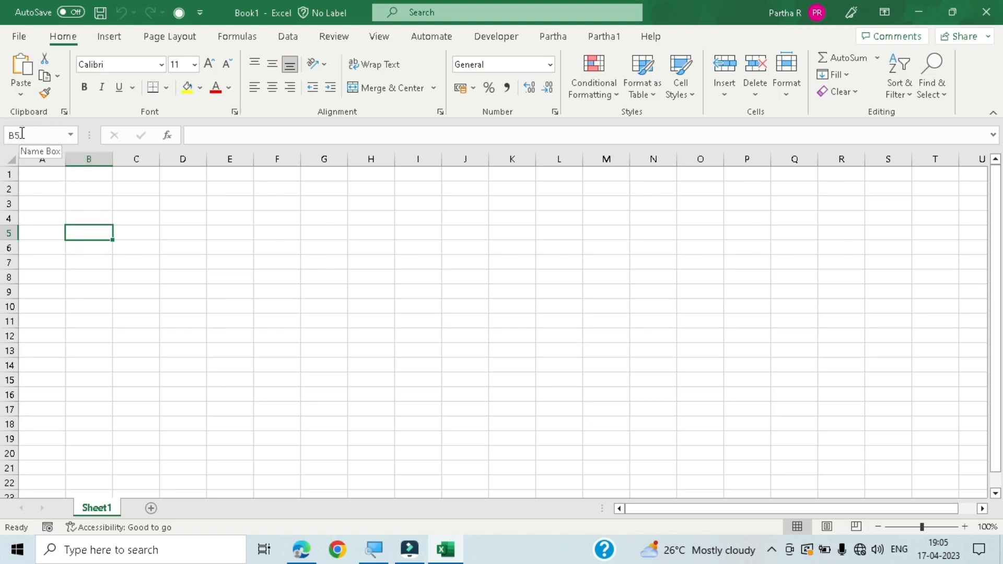
left_click(201, 233)
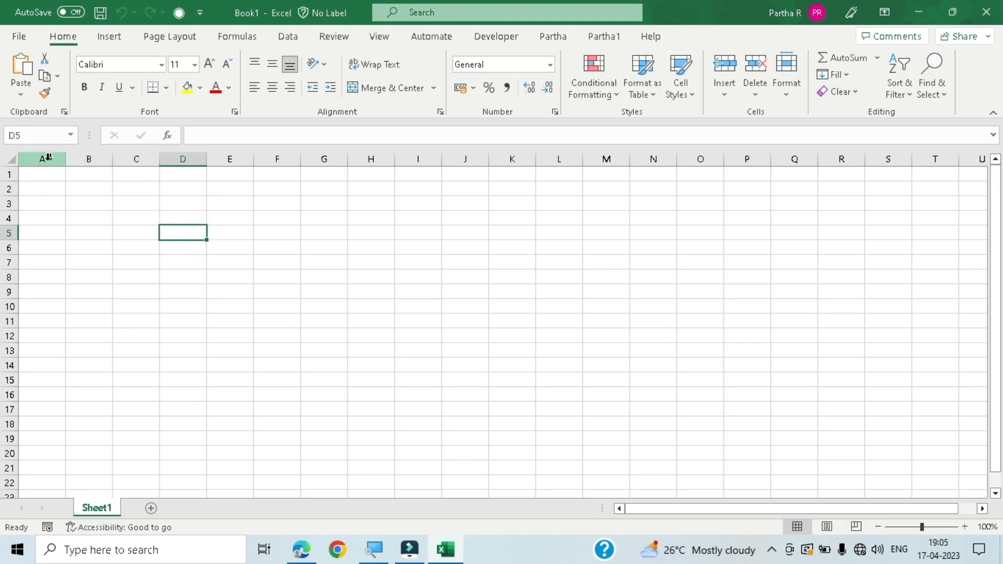
left_click(104, 236)
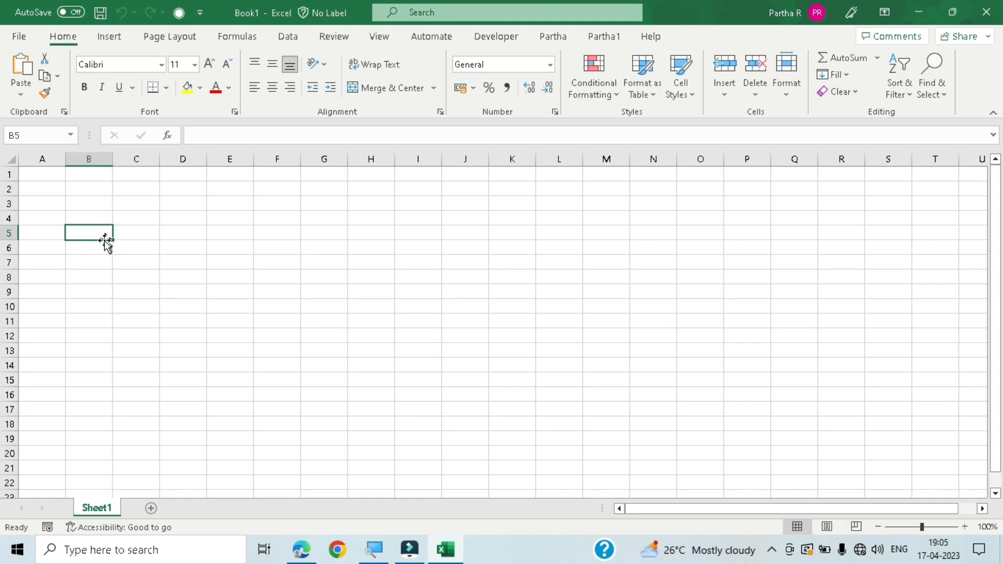
key("Right")
key("Right")
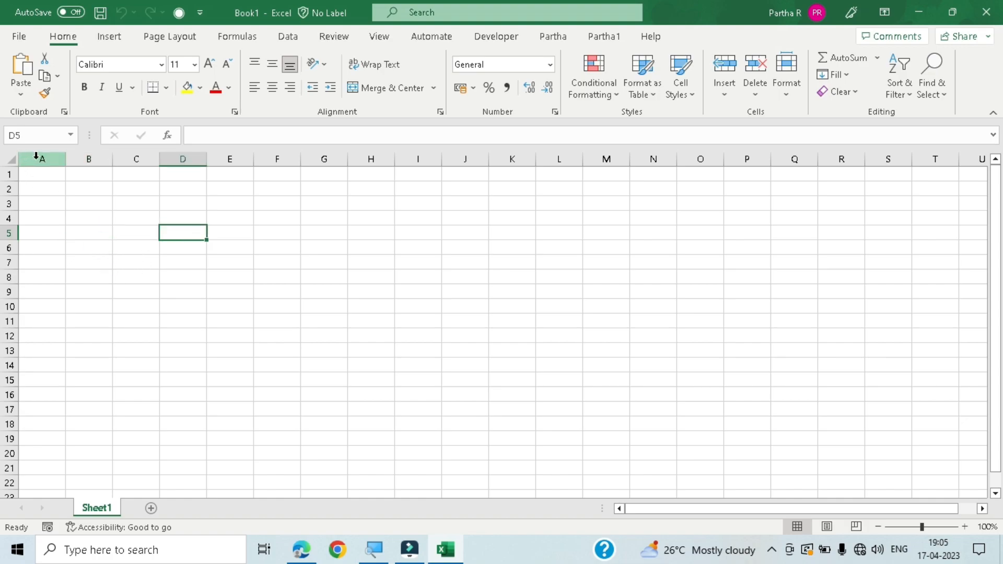
- Select whole columns A through F one at a time to examine the column headings
left_click(41, 157)
left_click(90, 157)
left_click(139, 158)
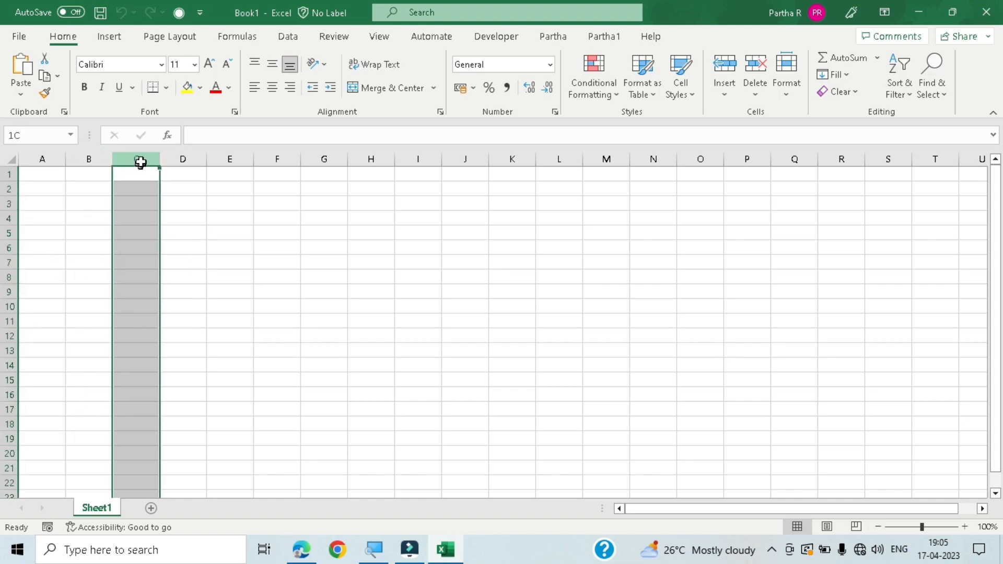
left_click(176, 159)
left_click(217, 159)
left_click(269, 158)
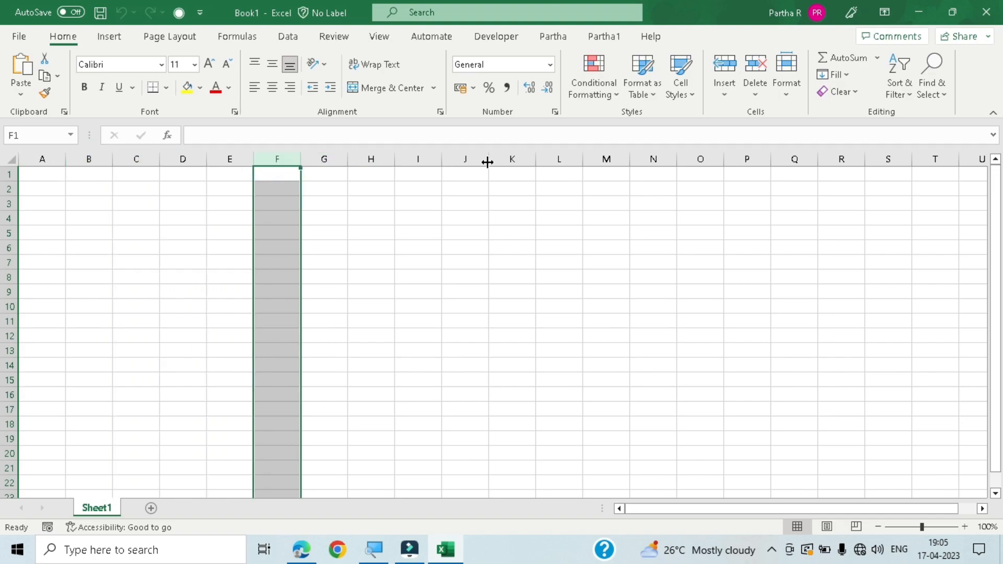
- Go through whole columns A to E again, selecting each one individually
left_click(39, 158)
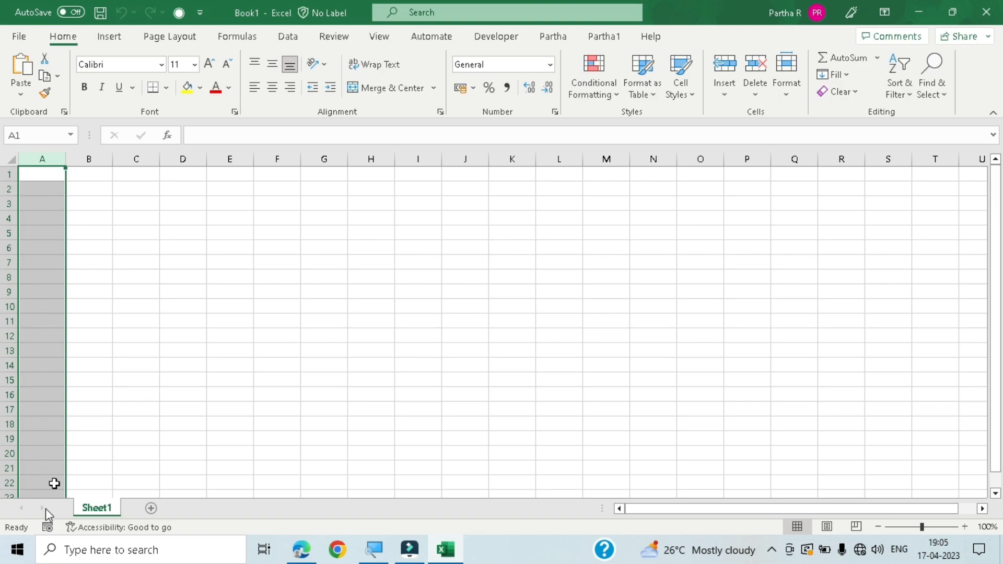
left_click(91, 159)
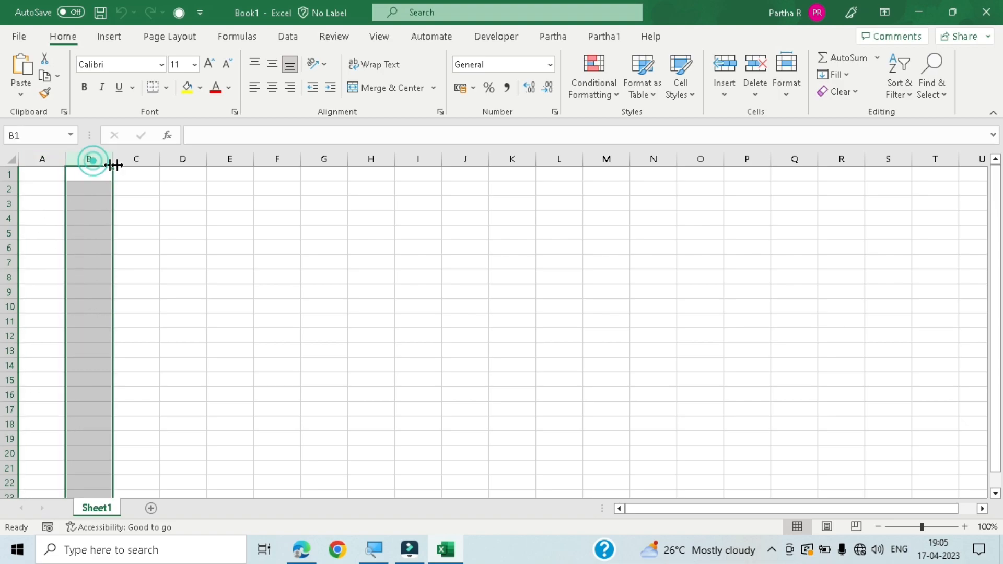
left_click(133, 159)
left_click(183, 159)
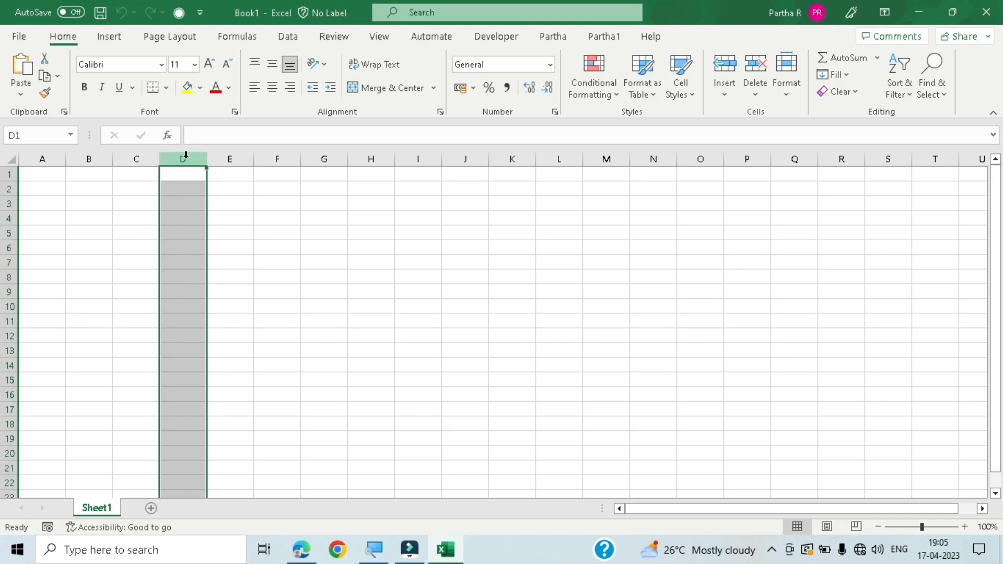
left_click(230, 159)
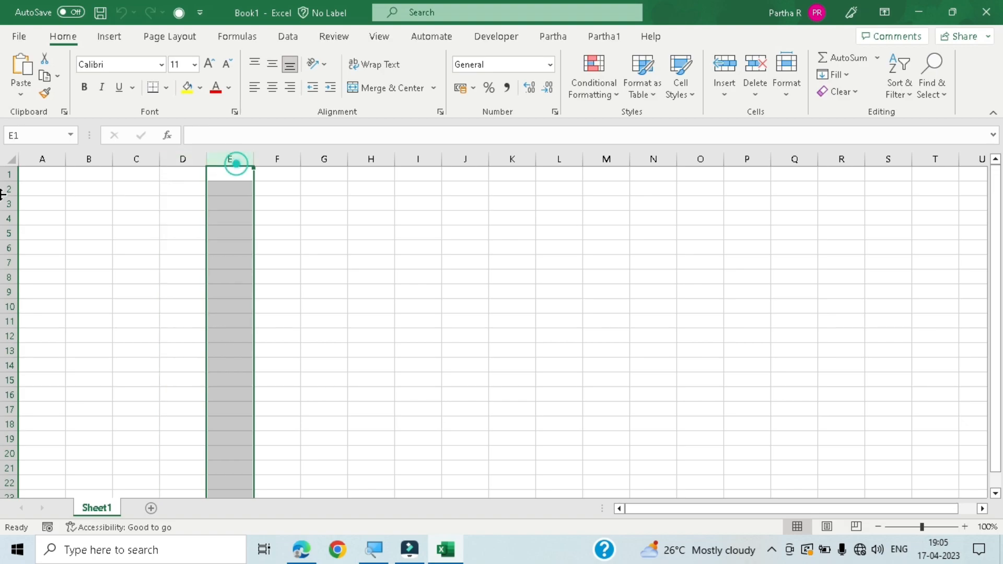
- Examine the row headings by selecting entire rows 1, 3, 4 and 2, then contrast column D with row 1
left_click(8, 174)
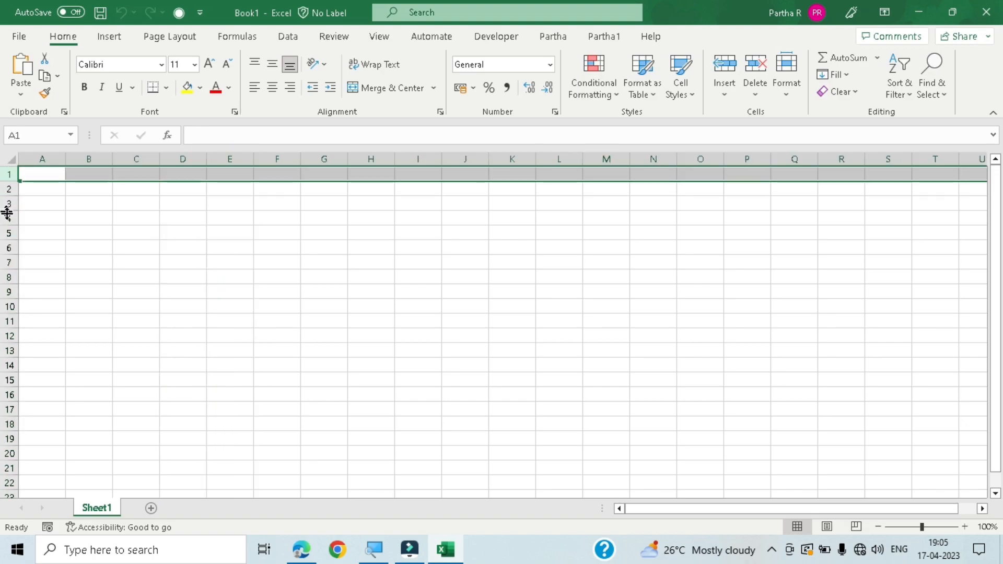
left_click(9, 197)
left_click(9, 203)
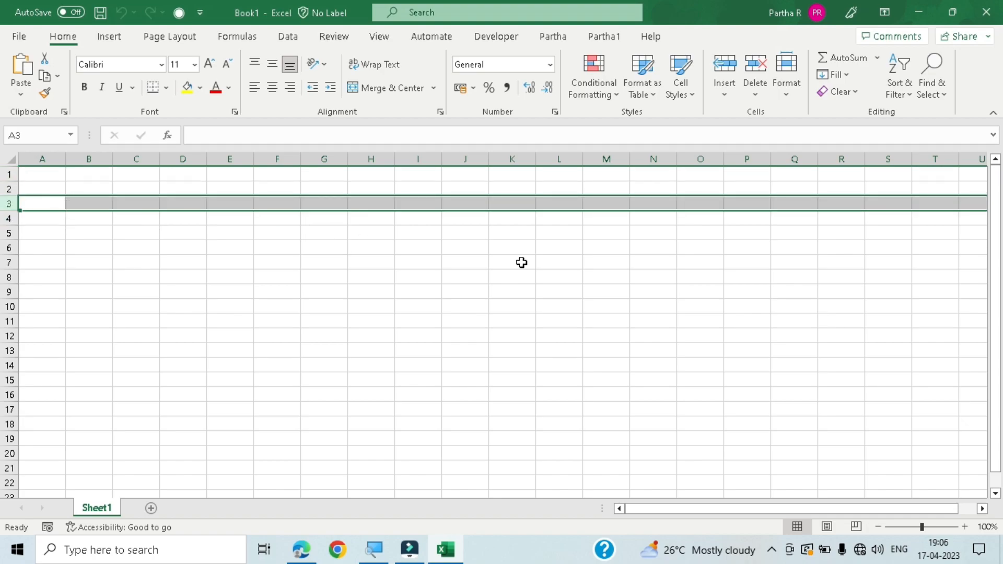
left_click(7, 225)
left_click(6, 218)
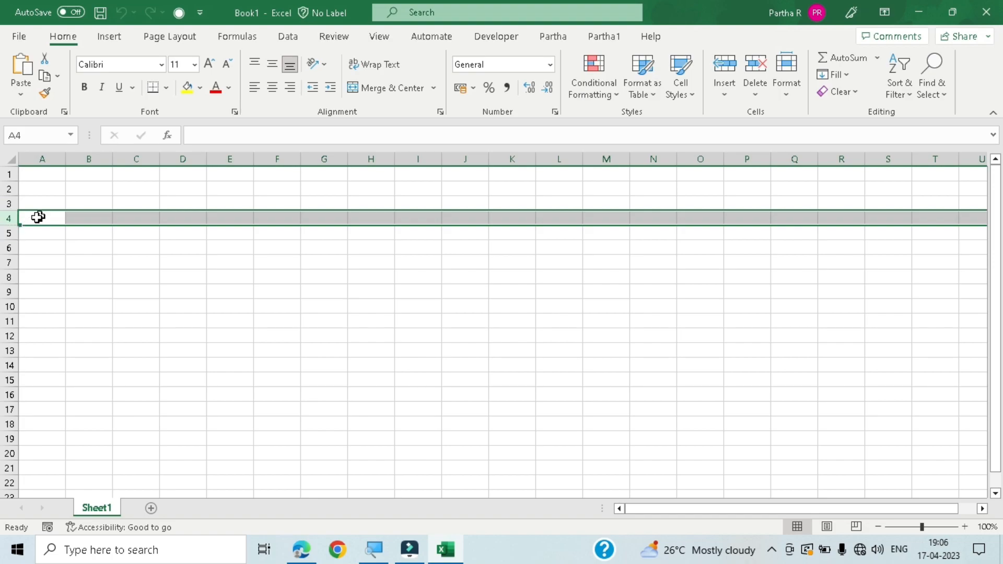
left_click(9, 189)
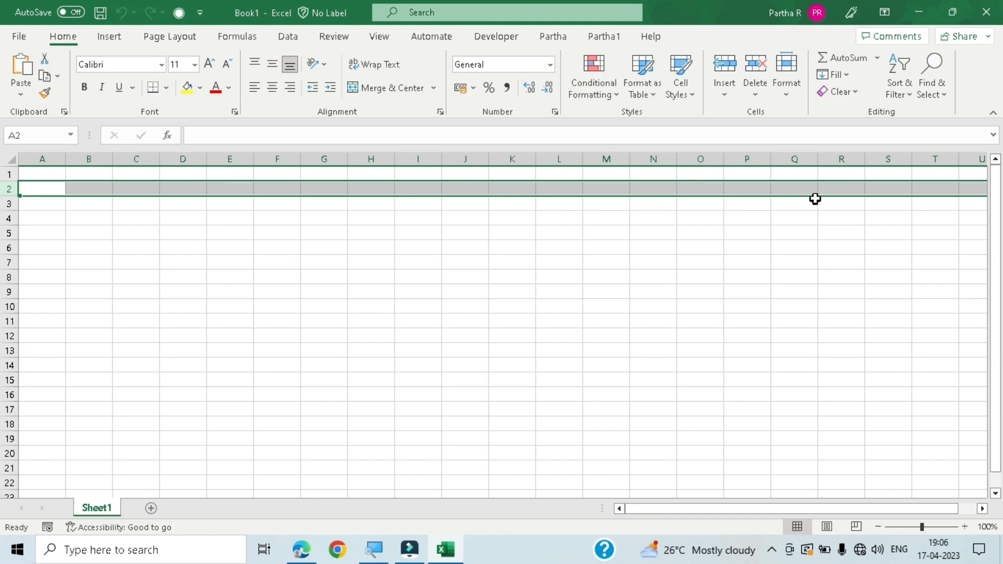
left_click(183, 158)
left_click(10, 174)
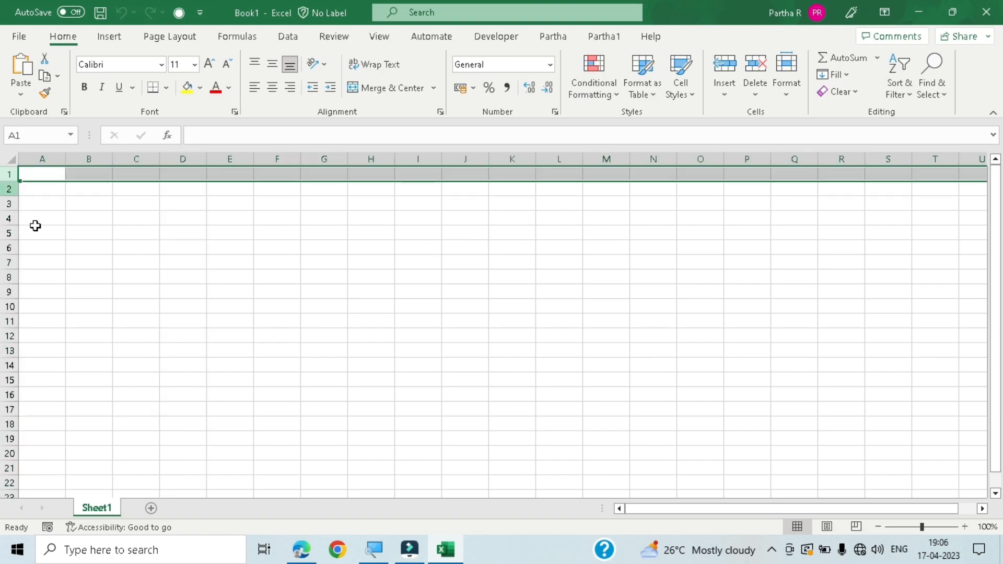
- Check the addresses of cells A4 and C3 in the Name Box, then select cell B14
left_click(57, 214)
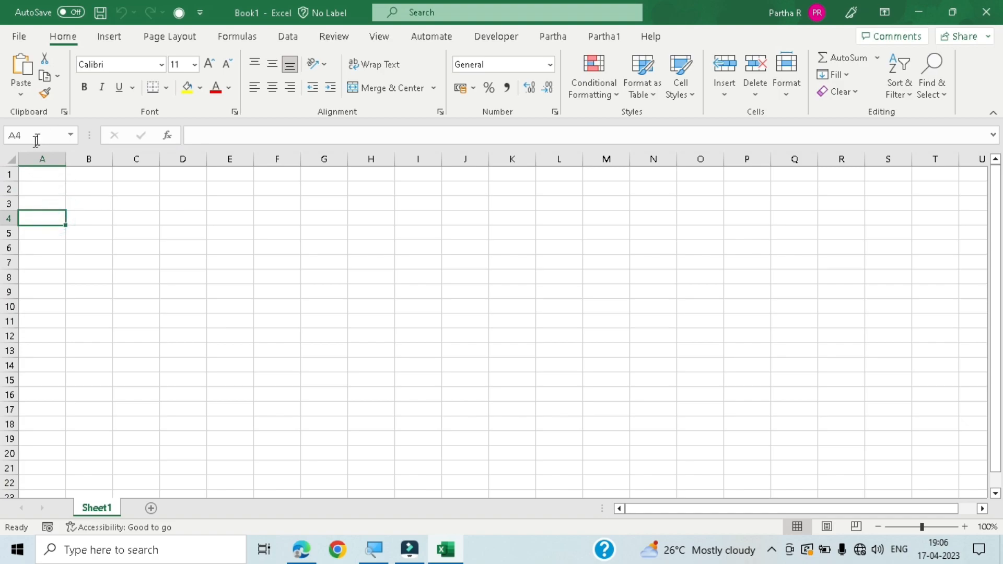
left_click(132, 203)
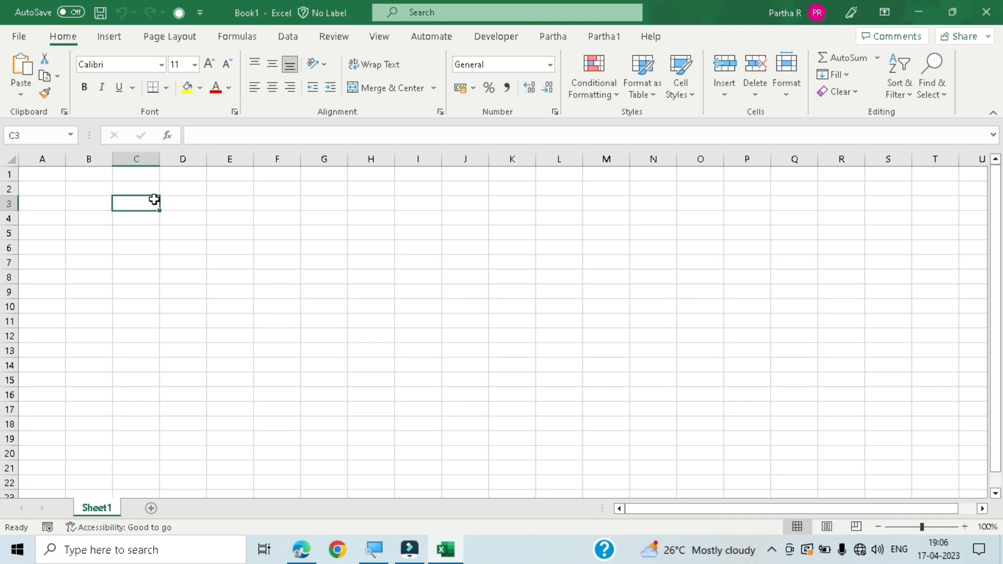
left_click(53, 135)
left_click(92, 365)
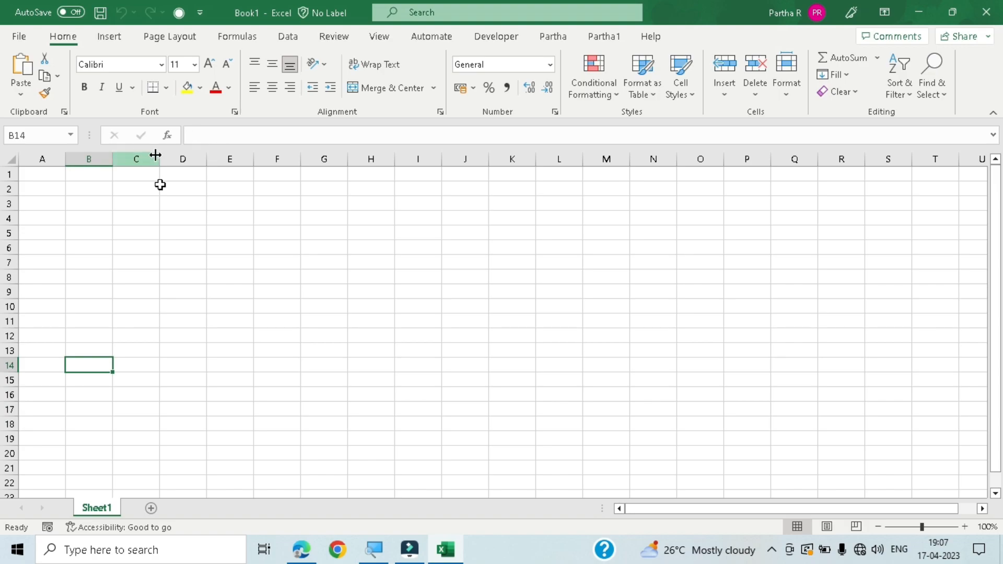
- Enter 12 in cell E6 and reselect the cell to show its content in the formula bar
left_click(244, 254)
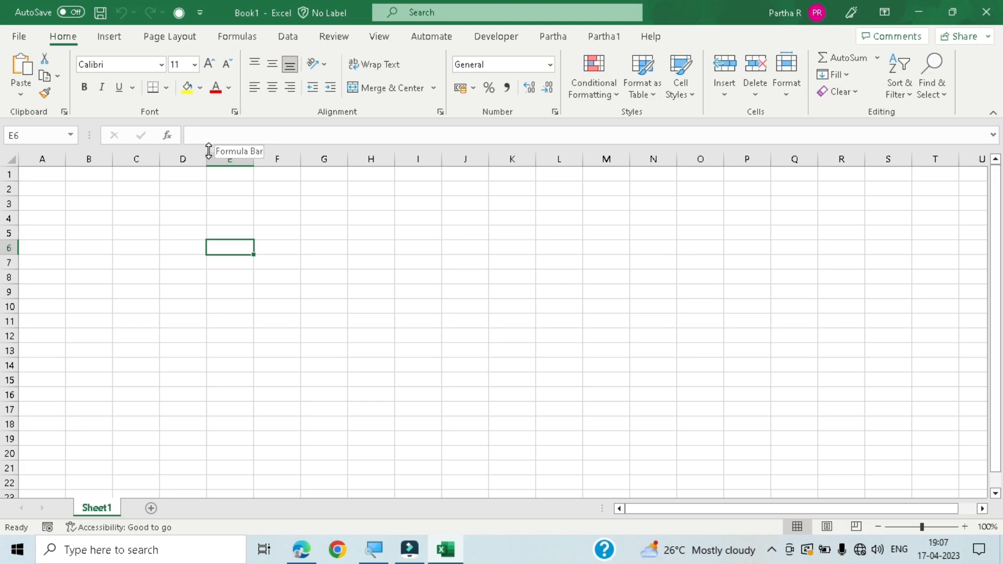
type("12")
key("Return")
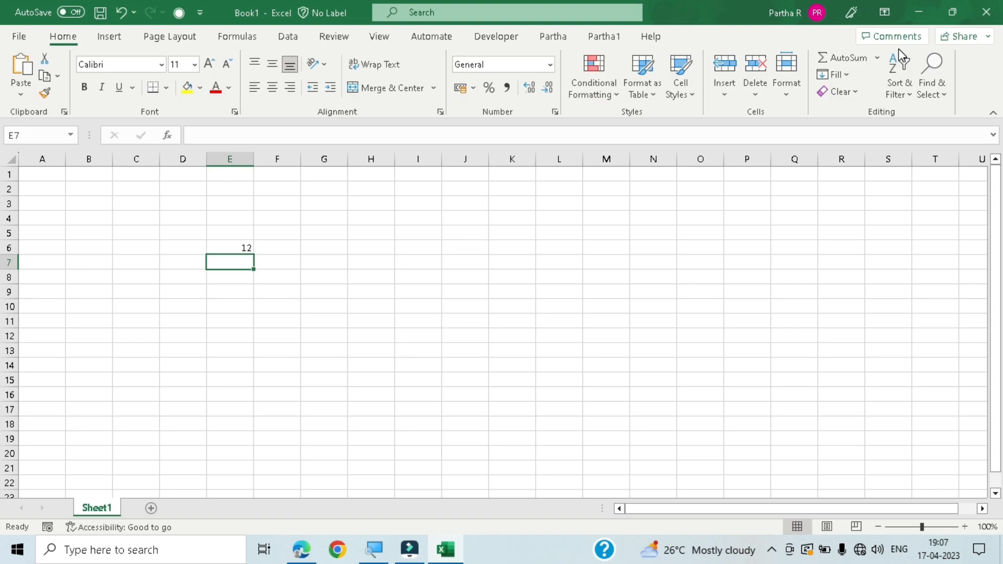
key("Up")
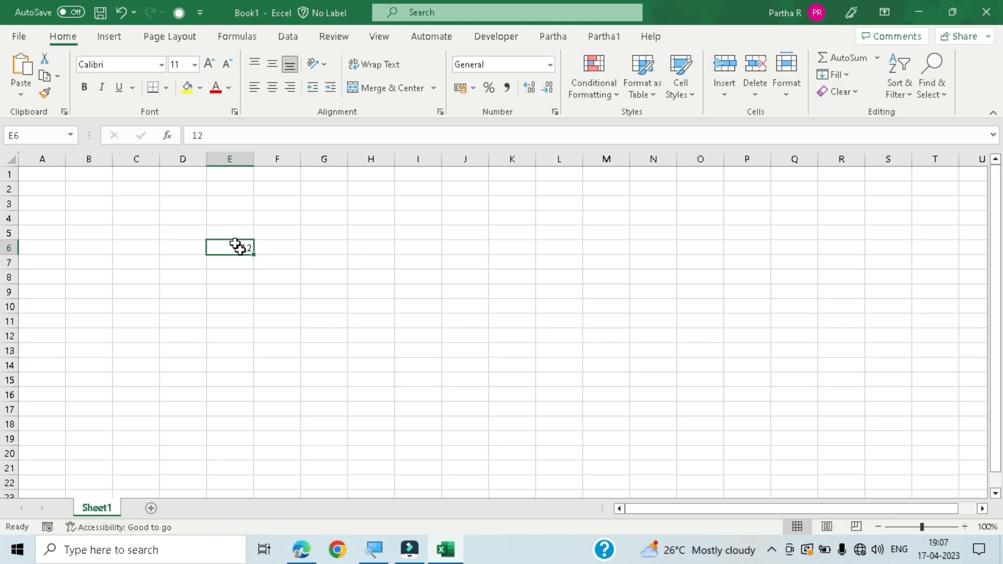
- Recommit the content of cell E6 in the formula bar and enter the formula =6+6 in cell E7
double_click(216, 135)
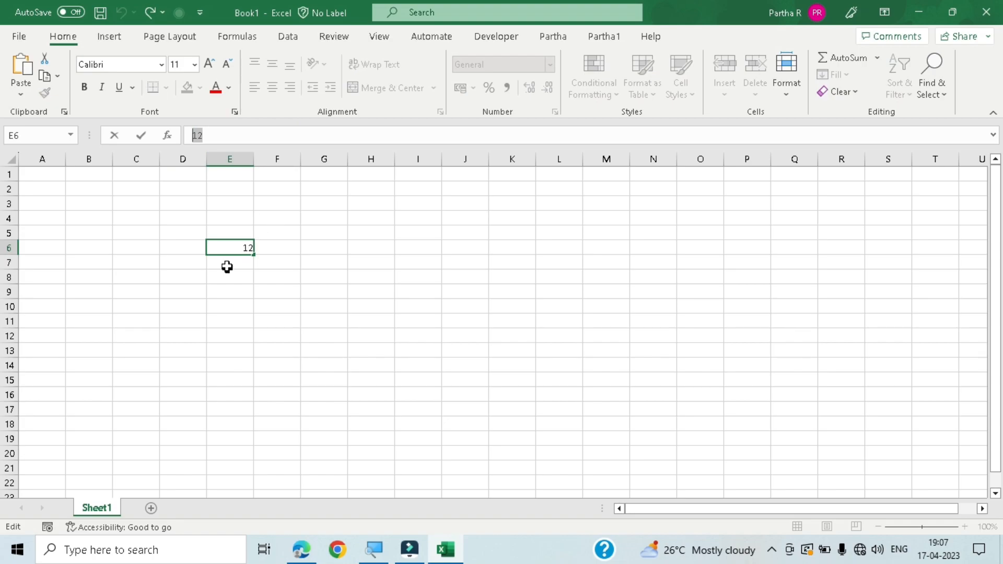
key("Return")
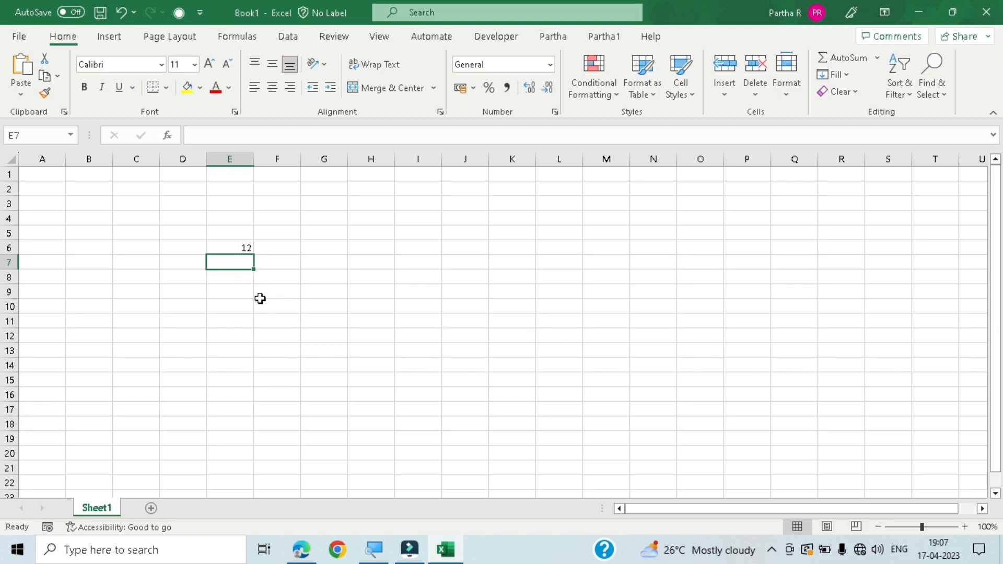
type("=6+6")
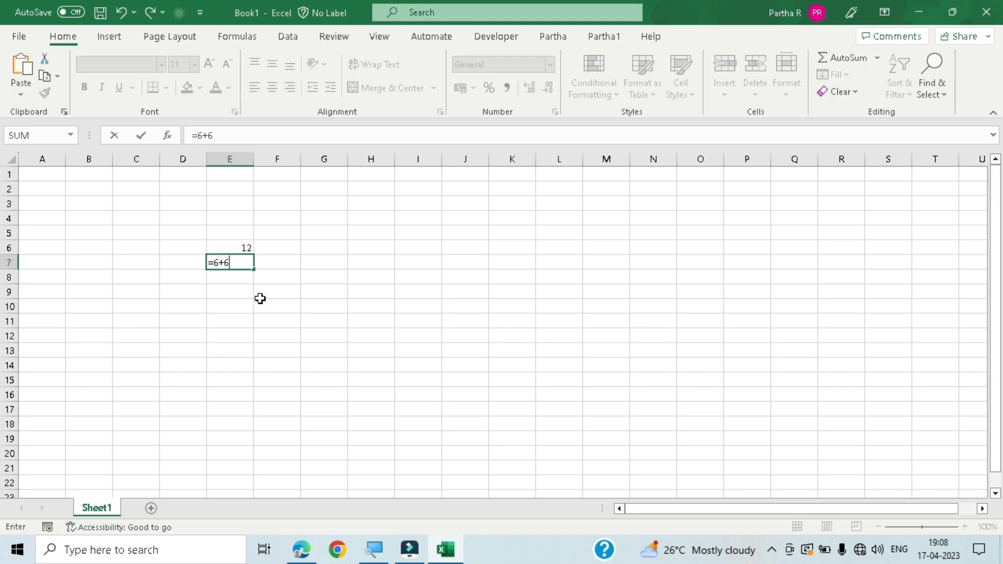
key("Return")
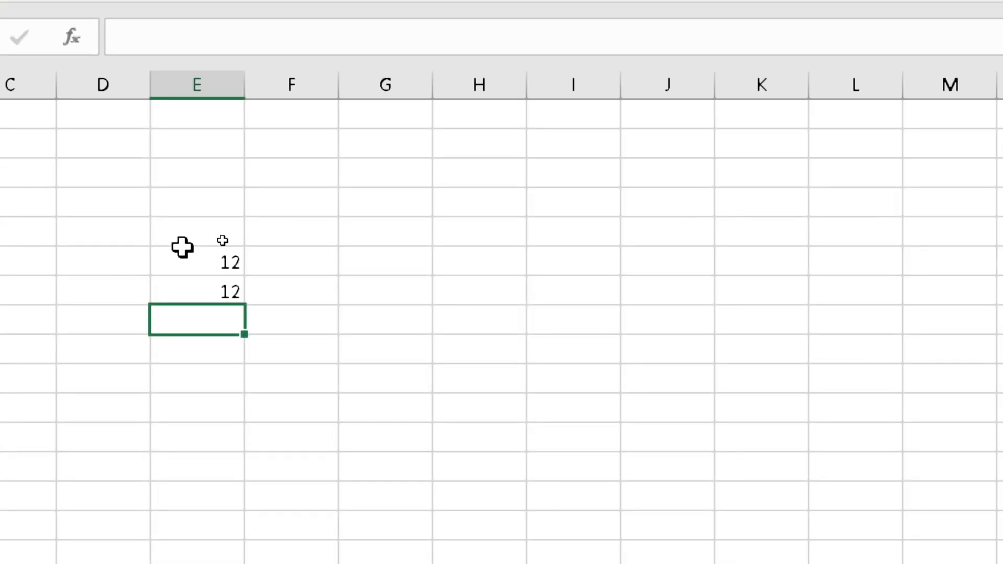
- Compare the contents of cells E6 and E7 in the formula bar, contrasting the plain number with the formula
left_click(219, 263)
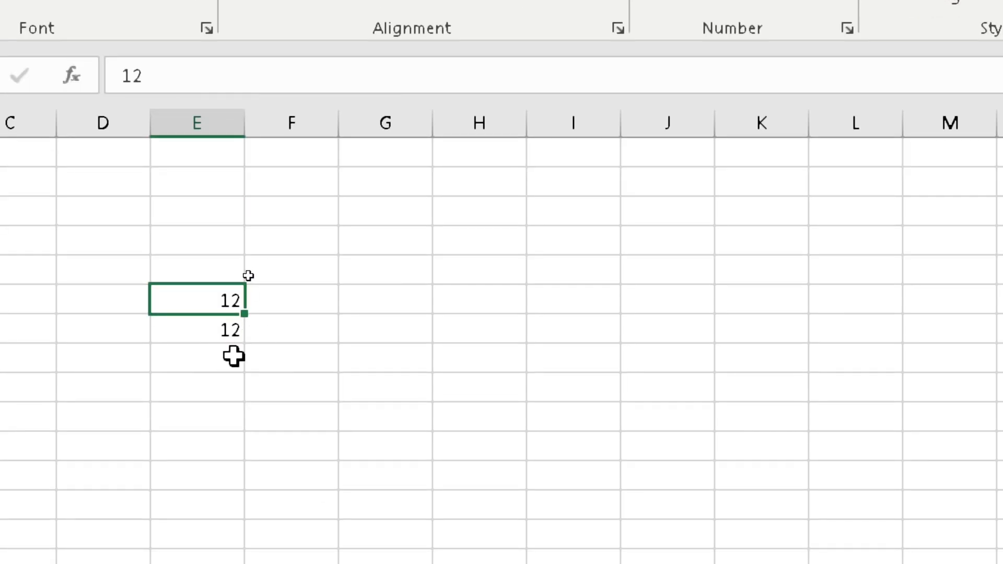
left_click(230, 332)
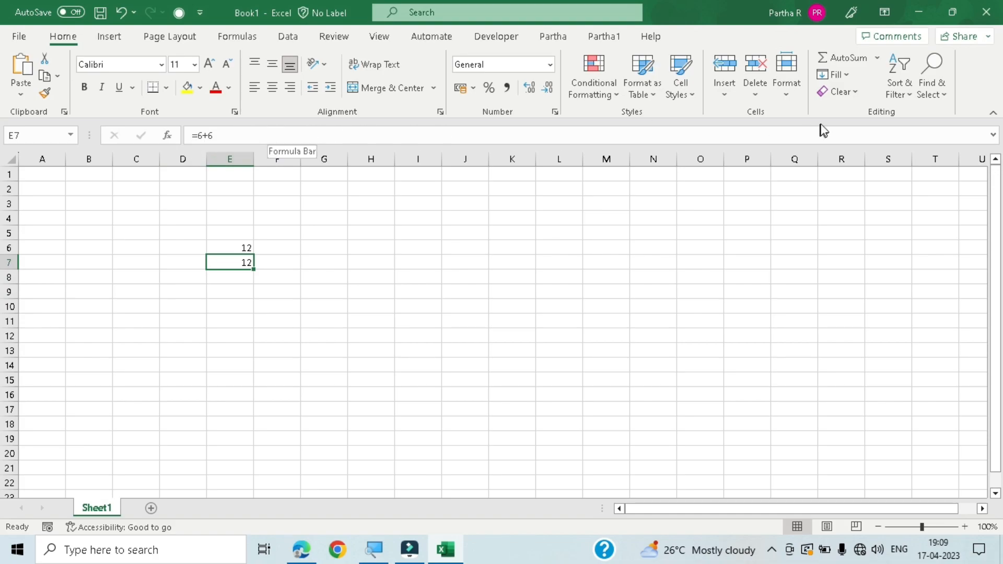
left_click(994, 136)
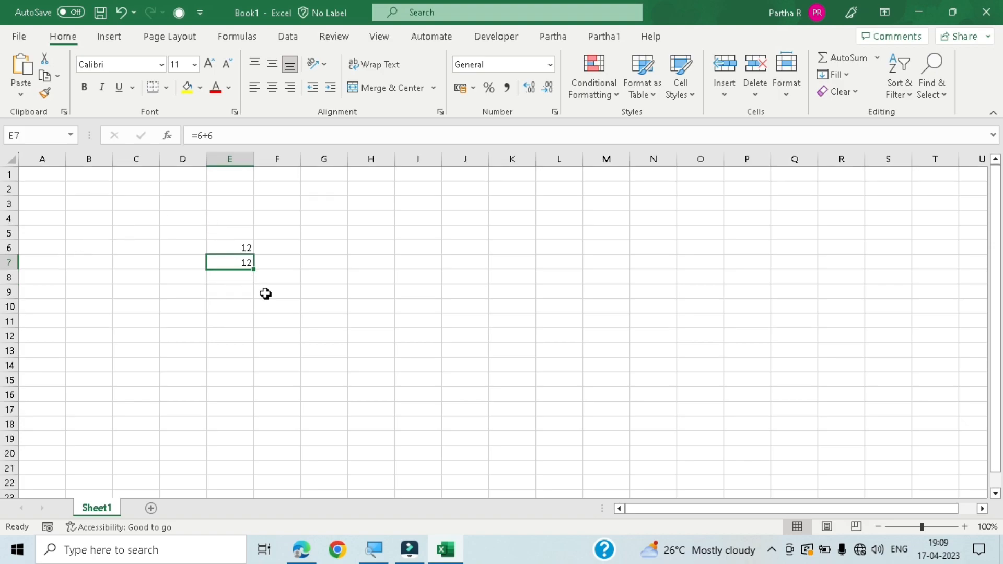
left_click(245, 281)
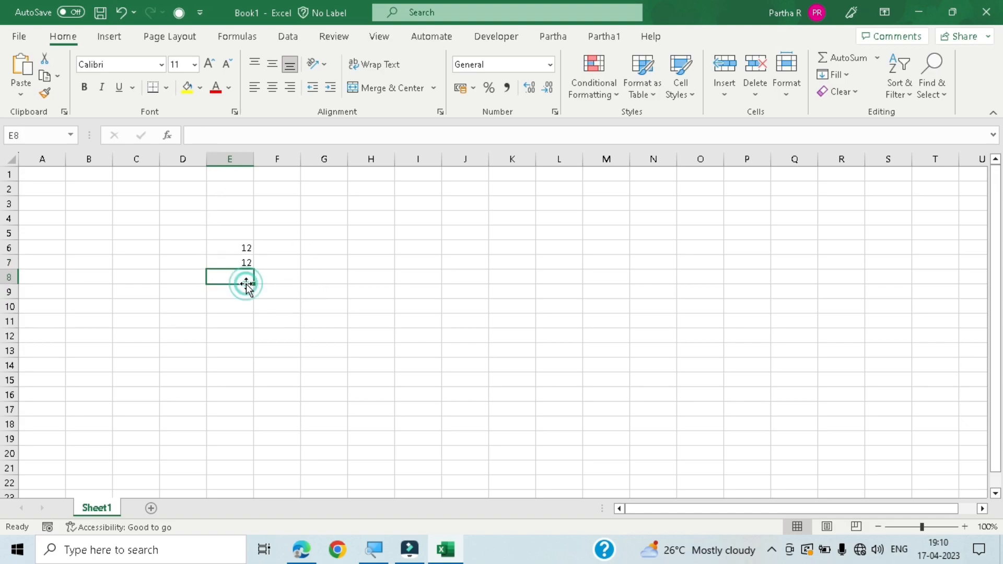
left_click(246, 244)
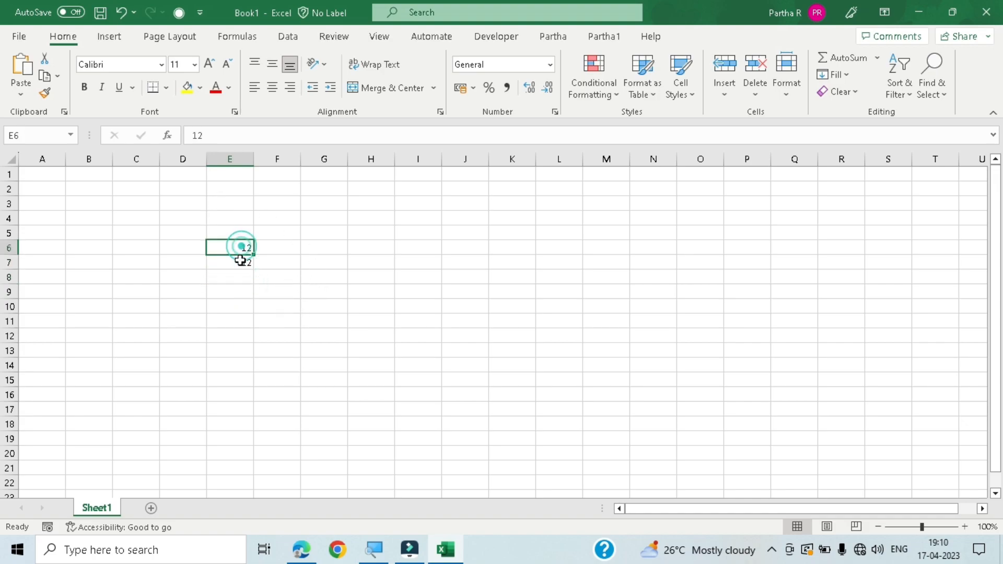
left_click(239, 261)
left_click(241, 249)
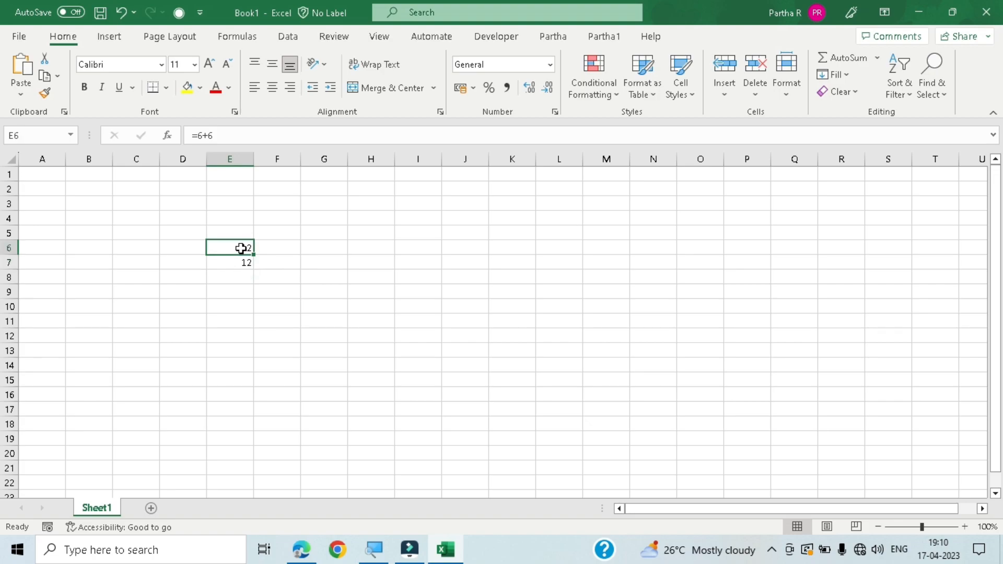
left_click(231, 281)
left_click(243, 245)
- Enter a person's first name in cell B6 and move the selection to empty cell B10
left_click(100, 234)
left_click(105, 246)
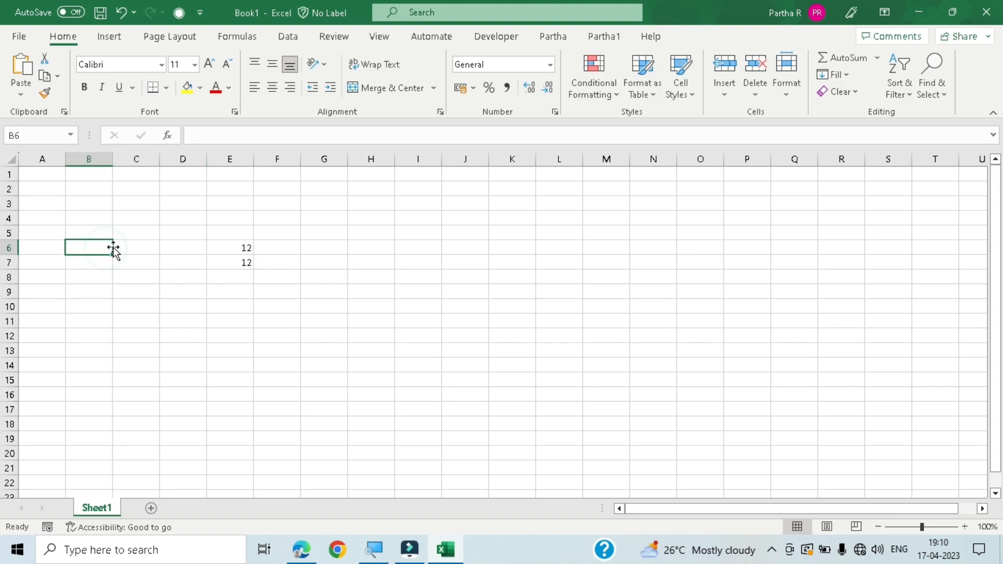
type("PARTHA")
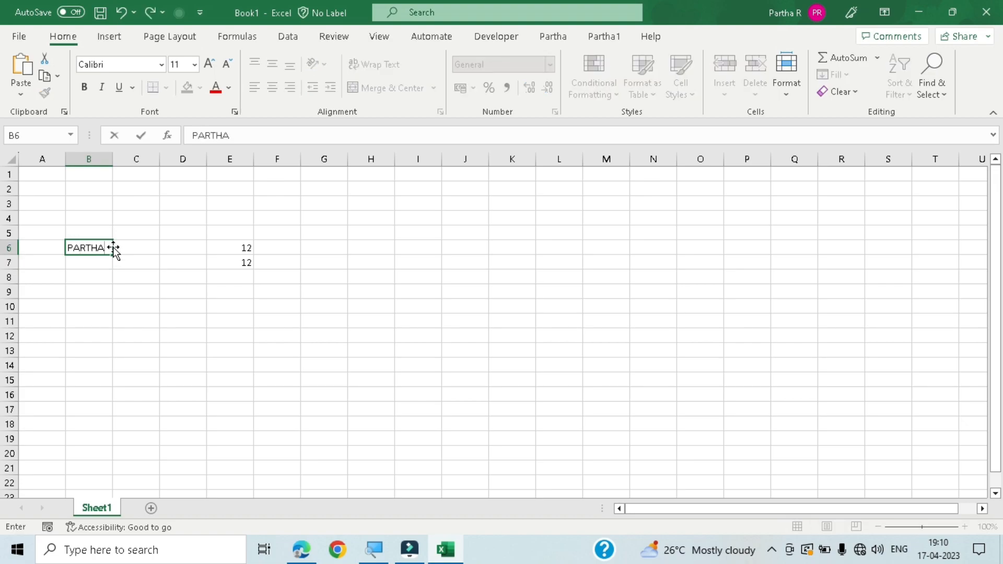
left_click(100, 260)
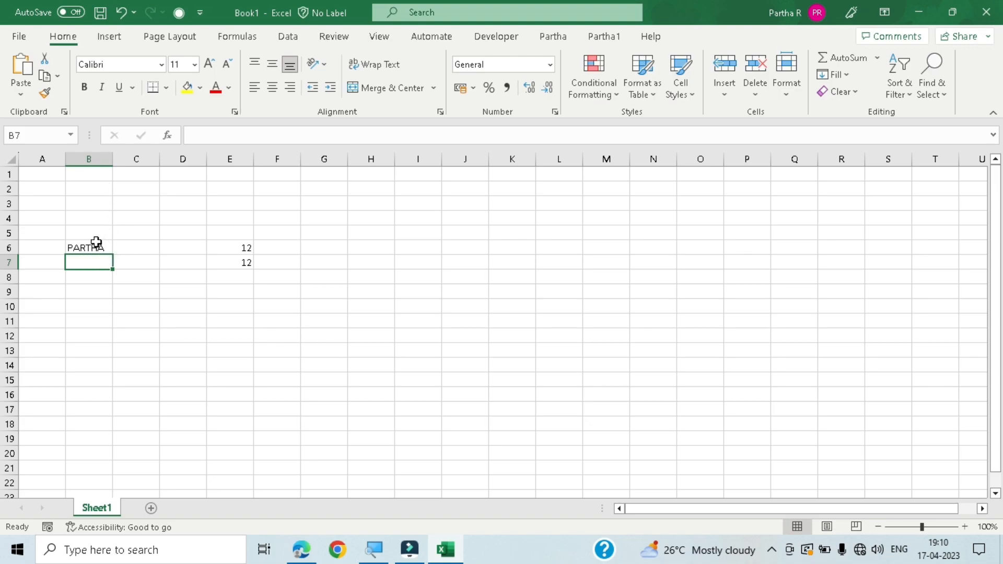
left_click(96, 310)
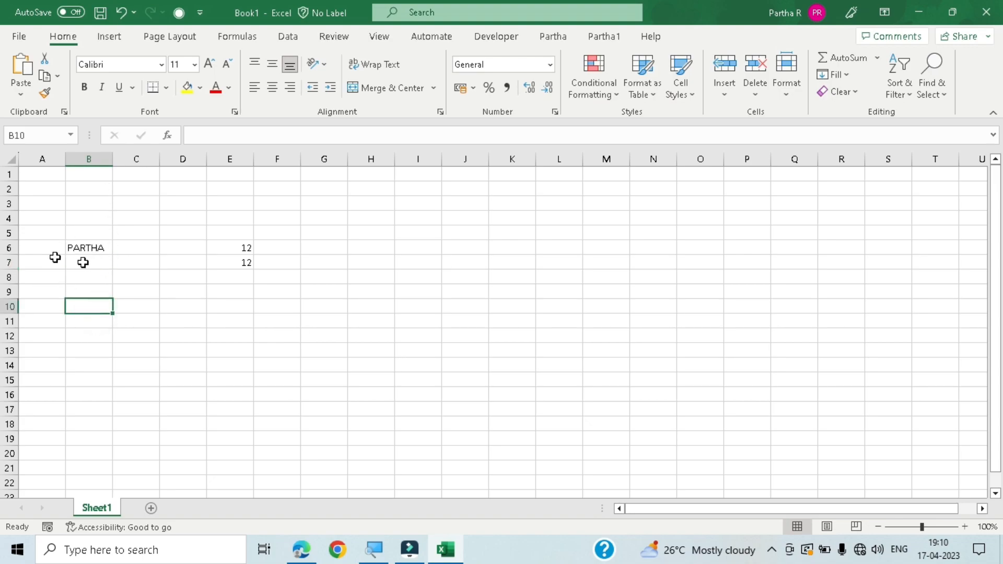
- Widen column B slightly and clear the name from cell B6
left_click_drag(112, 154, 118, 198)
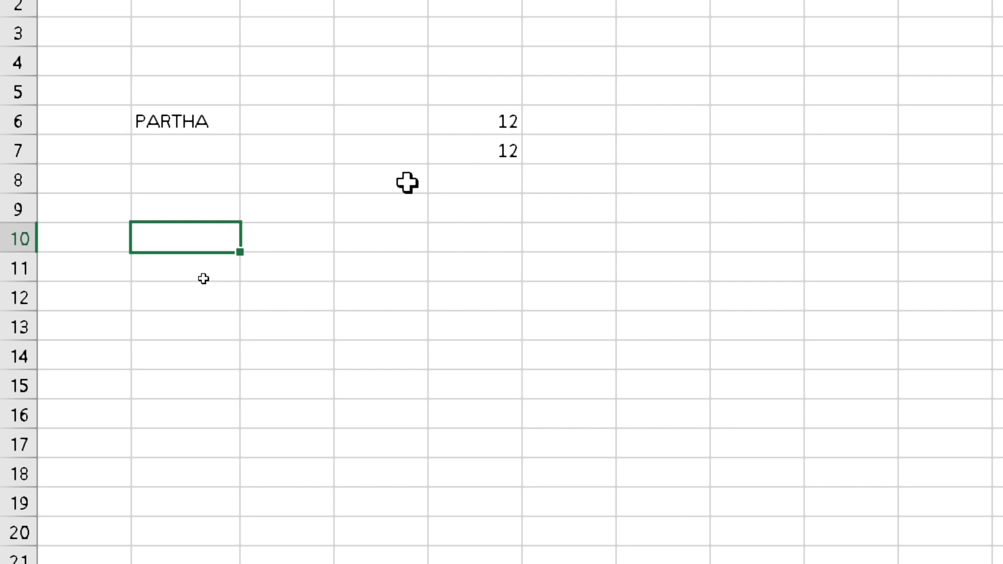
left_click(160, 113)
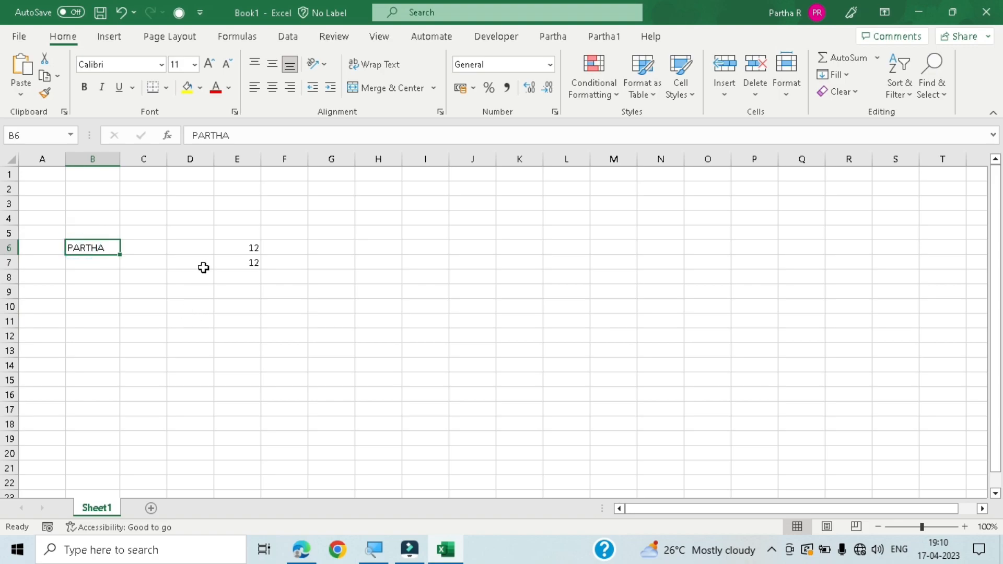
key("Delete")
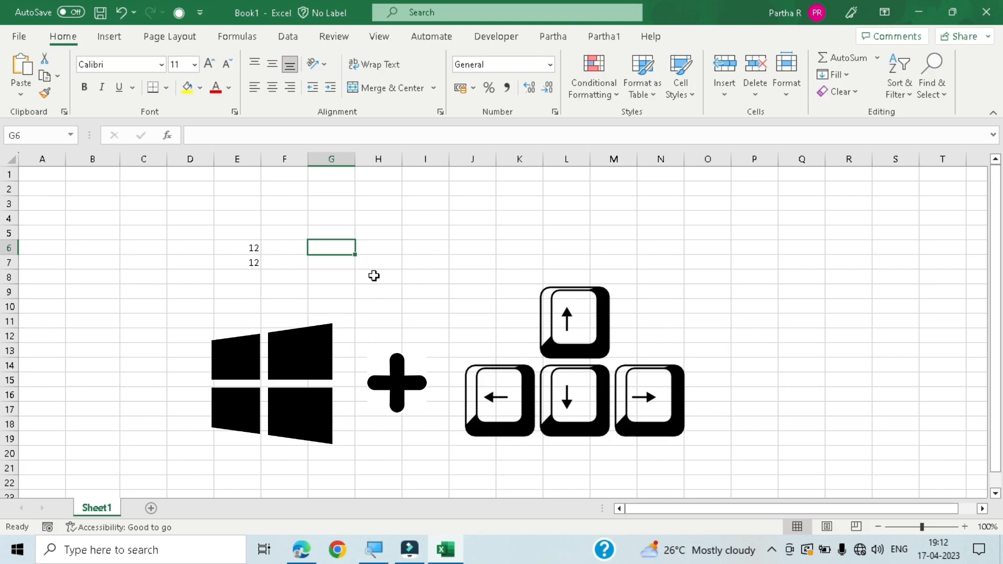
- Restore the maximized Excel window to its smaller floating size and maximize it again
key("super+Down")
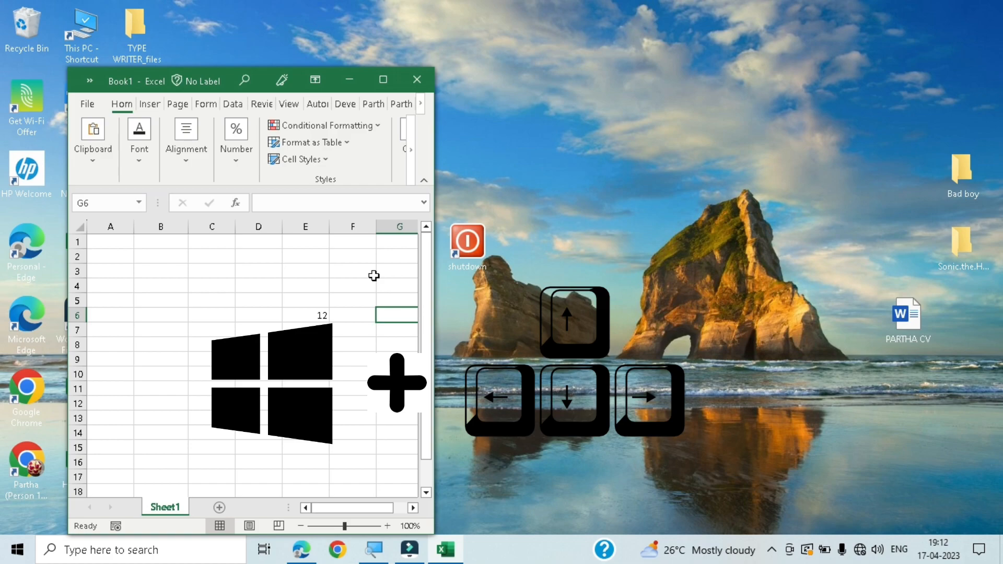
key("super+Up")
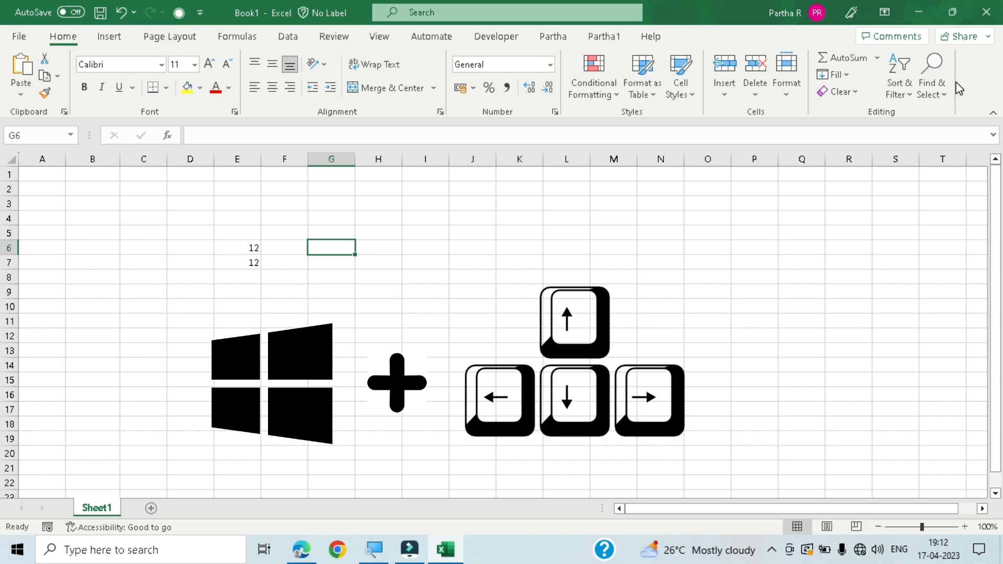
- Snap the Excel window to the right half of the screen and move it to the left half
key("super+Right")
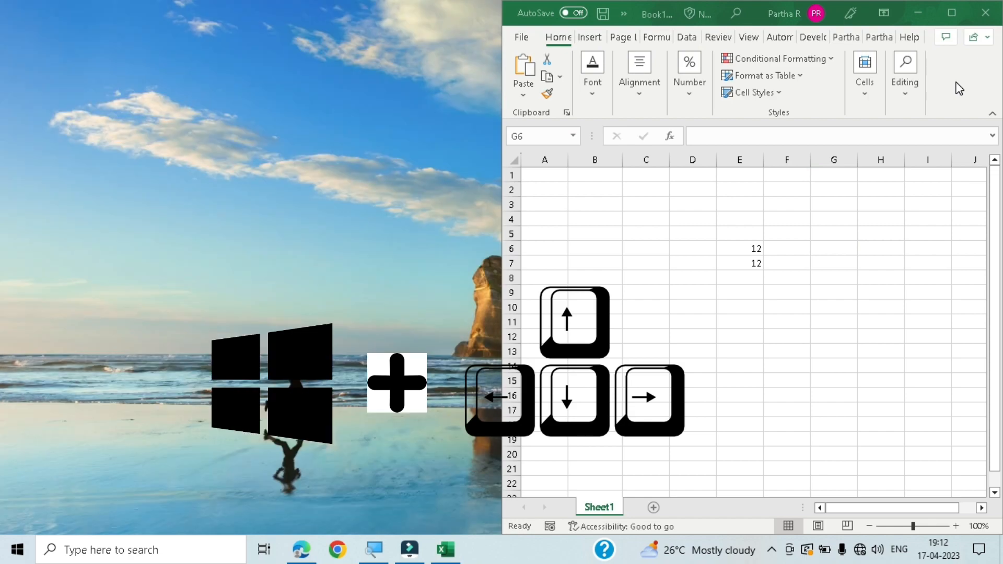
key("super")
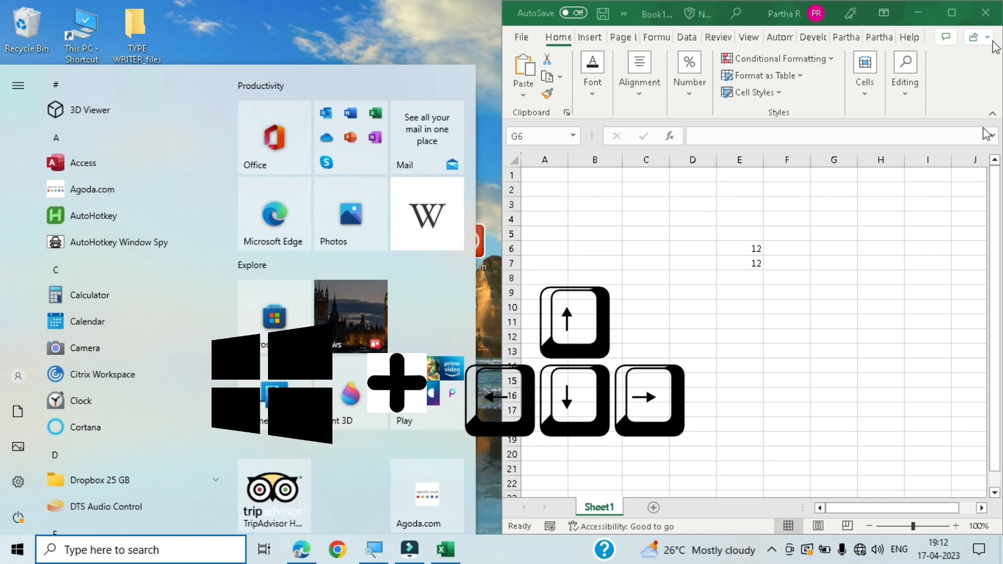
left_click(802, 228)
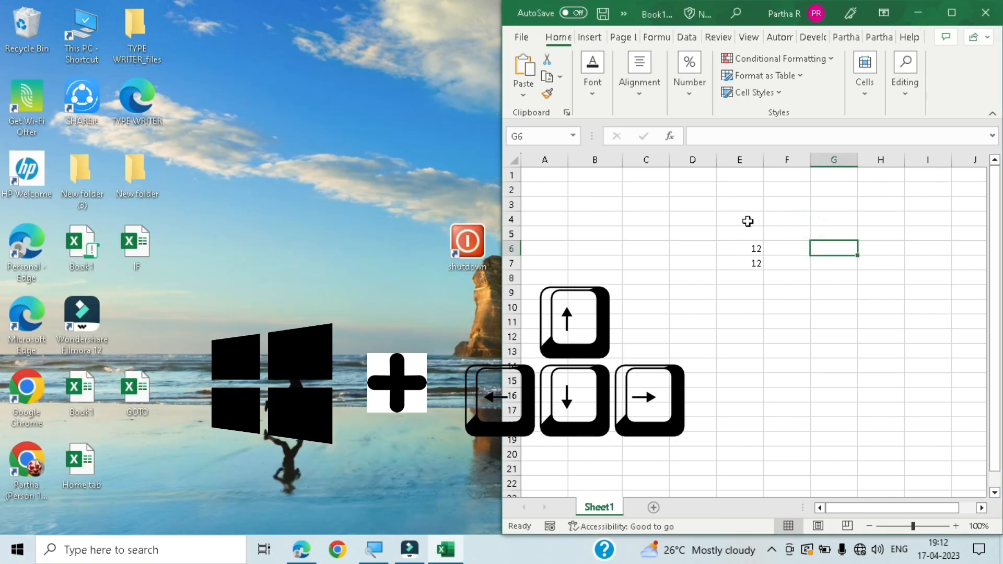
key("super+Left")
key("super+Left")
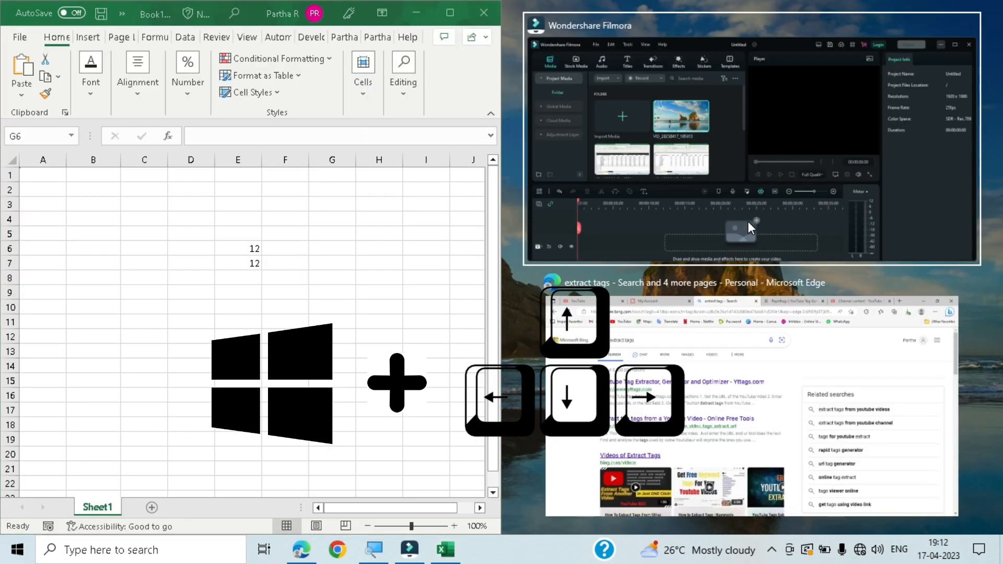
left_click(343, 321)
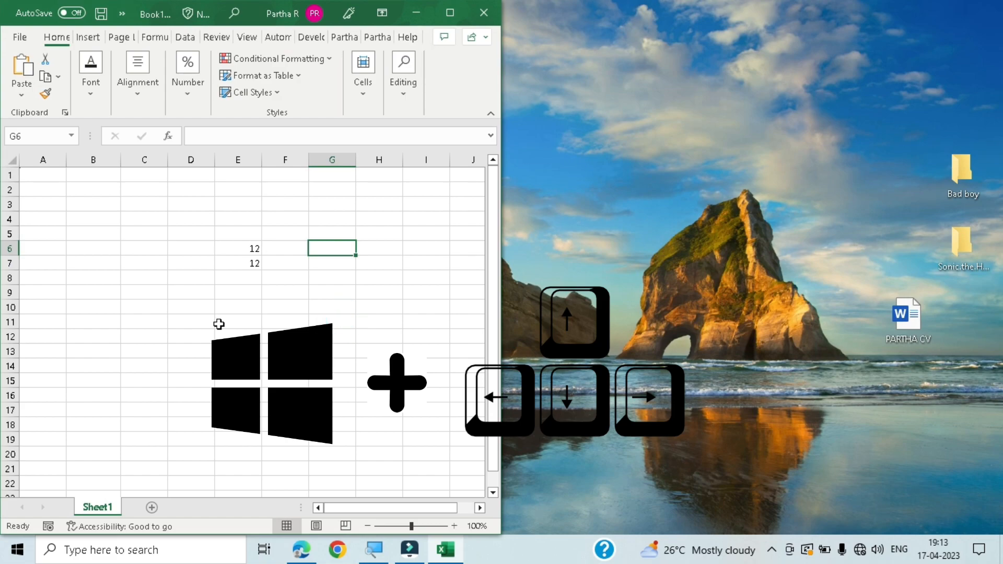
- Snap the Excel window to the upper-left quarter of the screen and maximize it
key("super+Up")
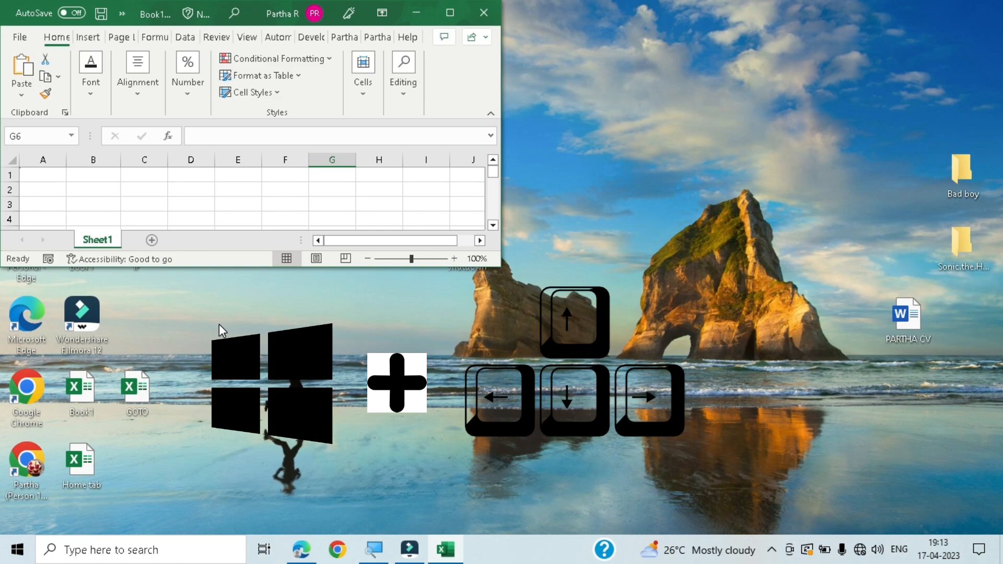
key("super+Up")
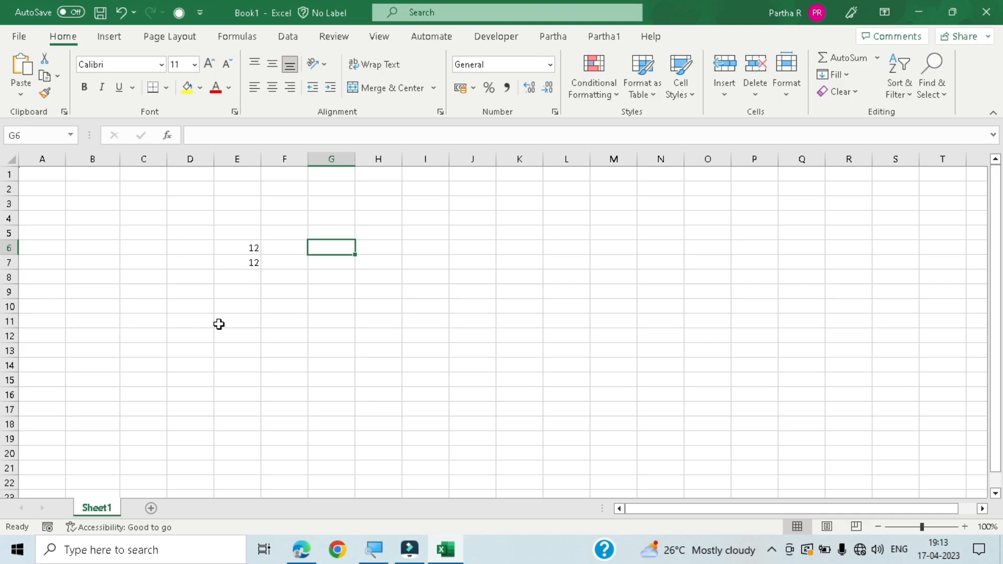
- Restore the Excel window down and maximize it again using the window's system commands
key("alt+space")
key("r")
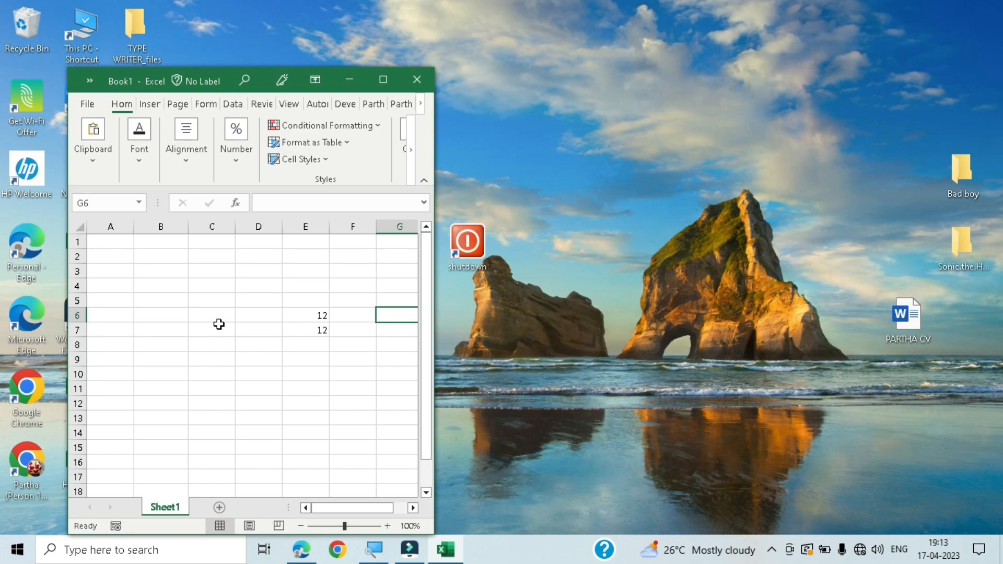
key("alt+space")
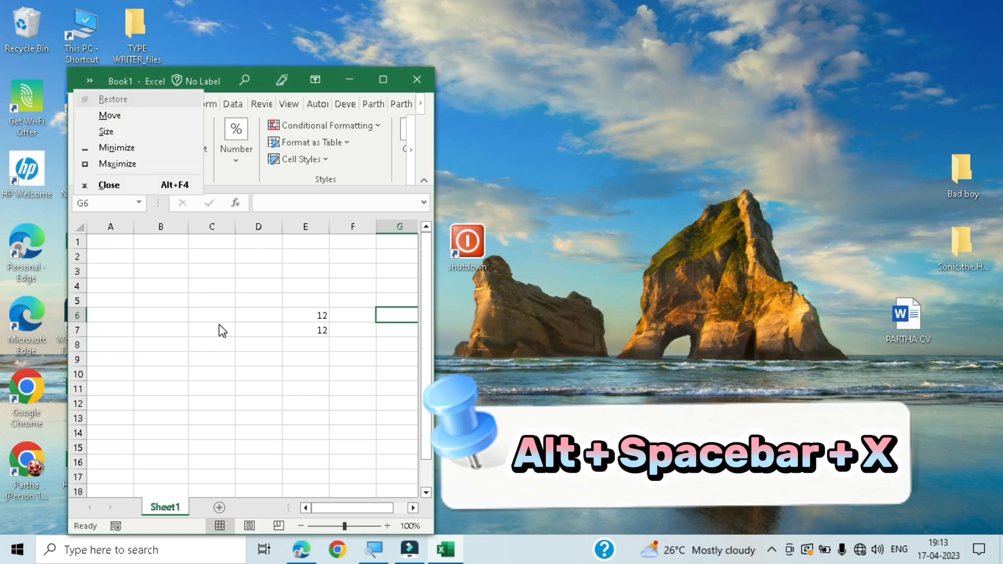
key("x")
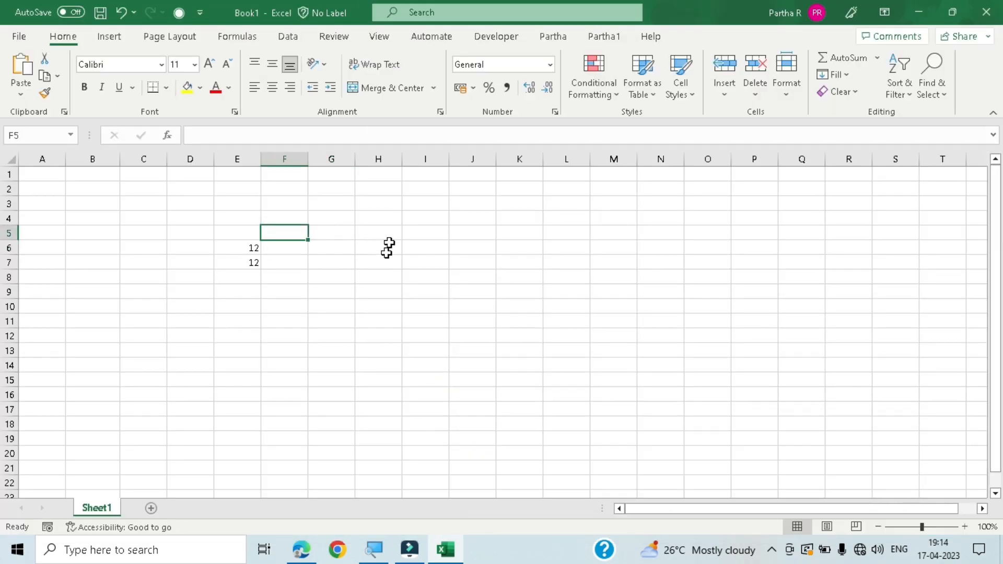
- Examine individual cell addresses by selecting I8, A1, B1, B2, C2, C1, D1 and D2 in turn
left_click(429, 275)
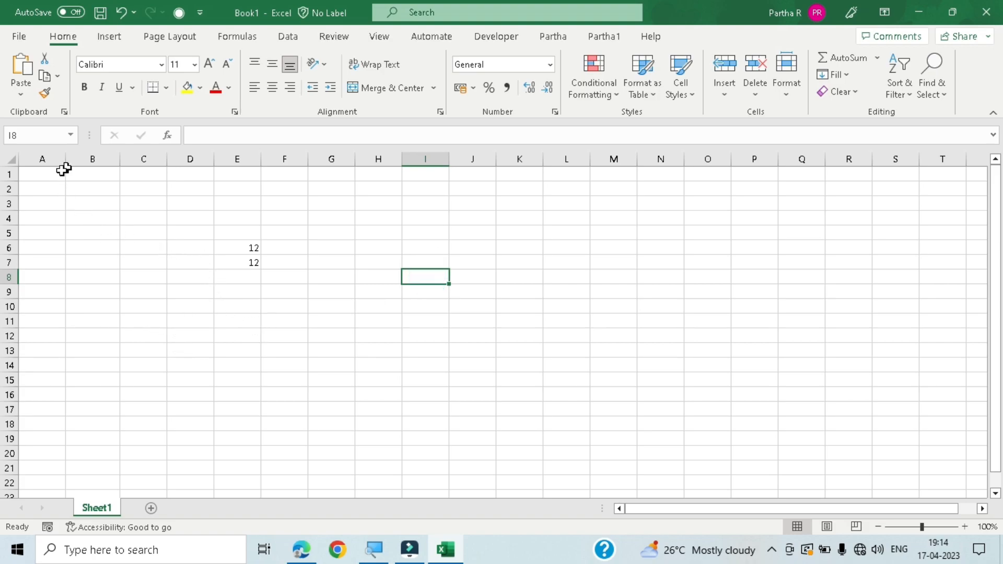
left_click(48, 177)
left_click(83, 180)
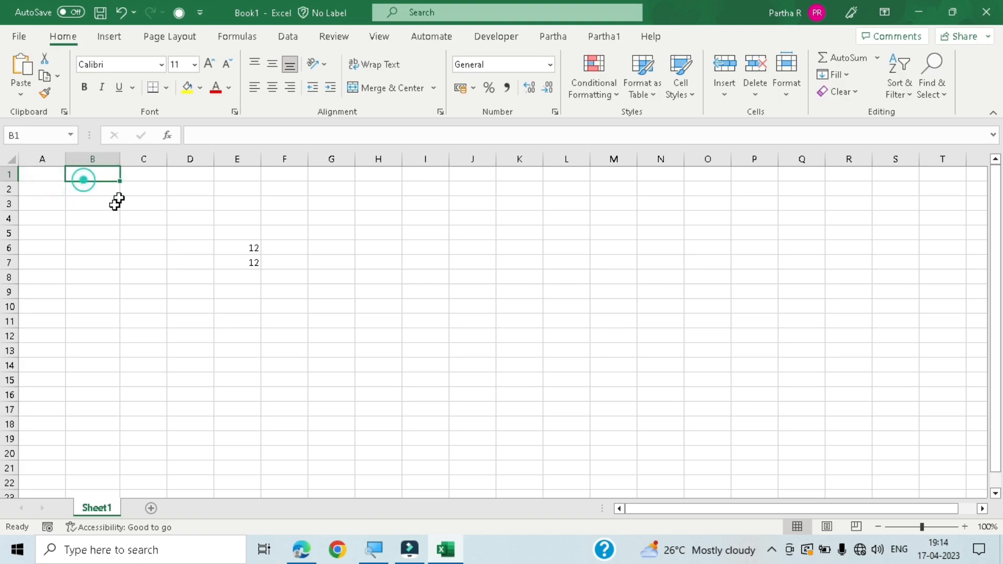
left_click(92, 191)
left_click(158, 189)
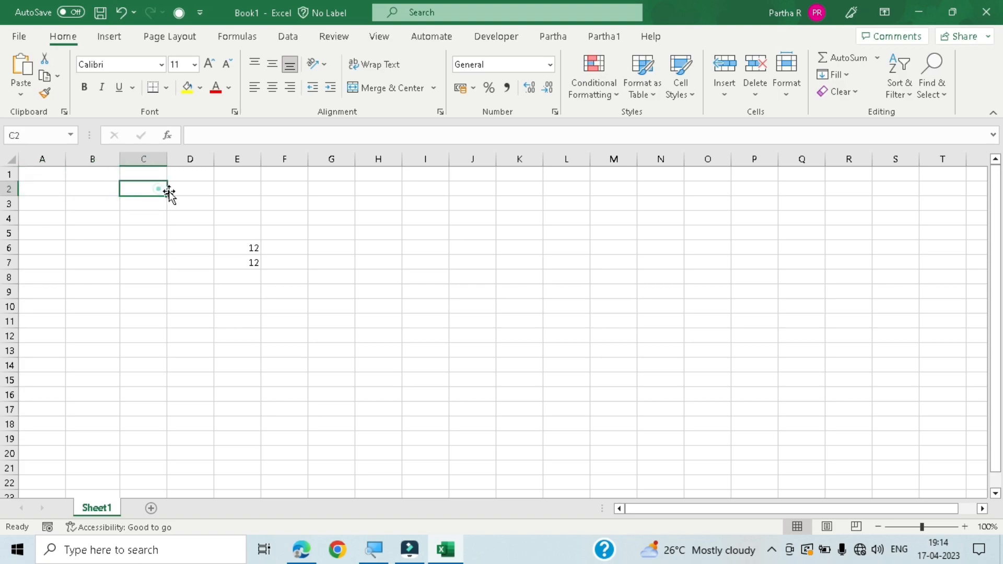
left_click(153, 174)
left_click(179, 177)
left_click(179, 191)
left_click(179, 192)
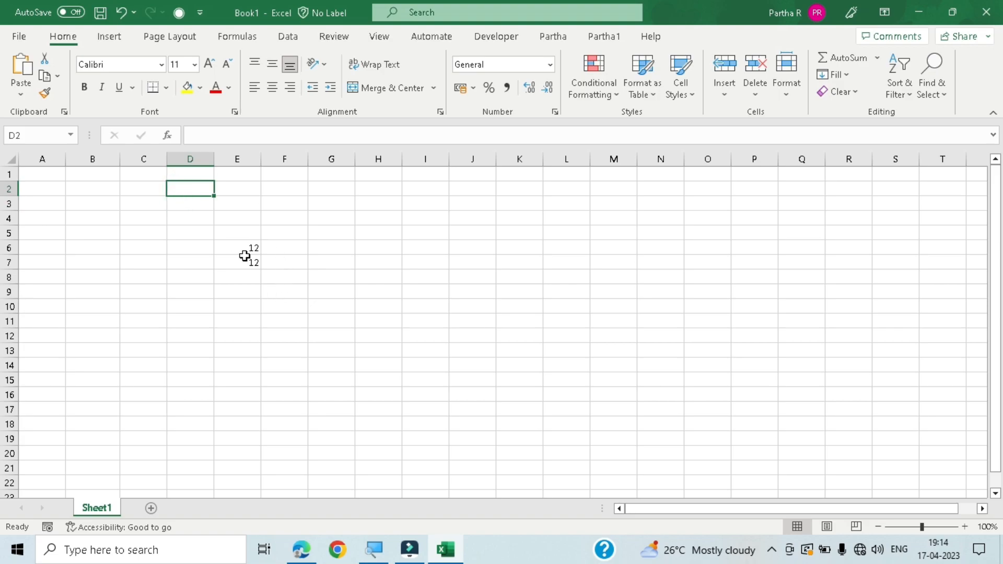
- Zoom the worksheet to 130% and select cell A1
scroll(244, 269, "up", 2)
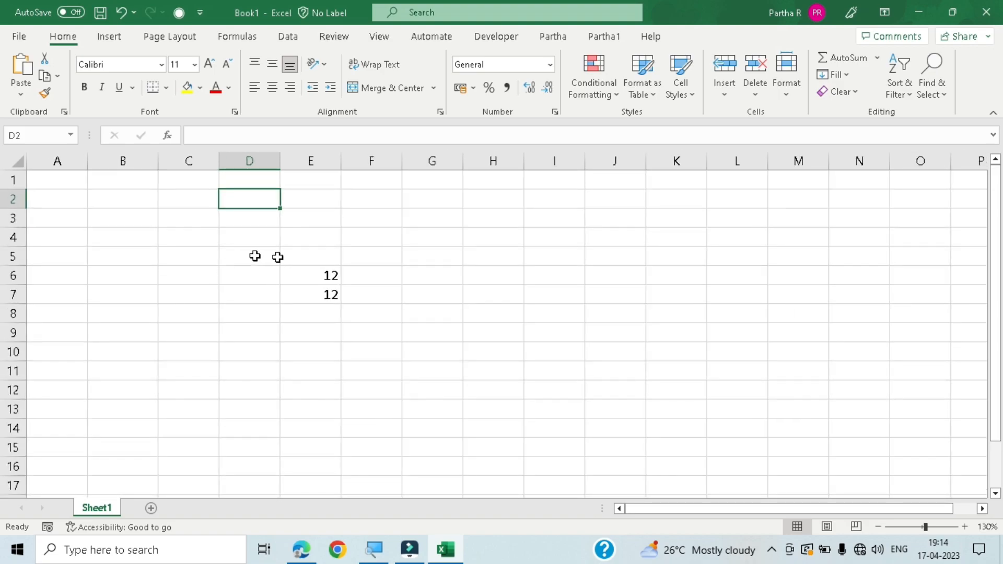
left_click(56, 179)
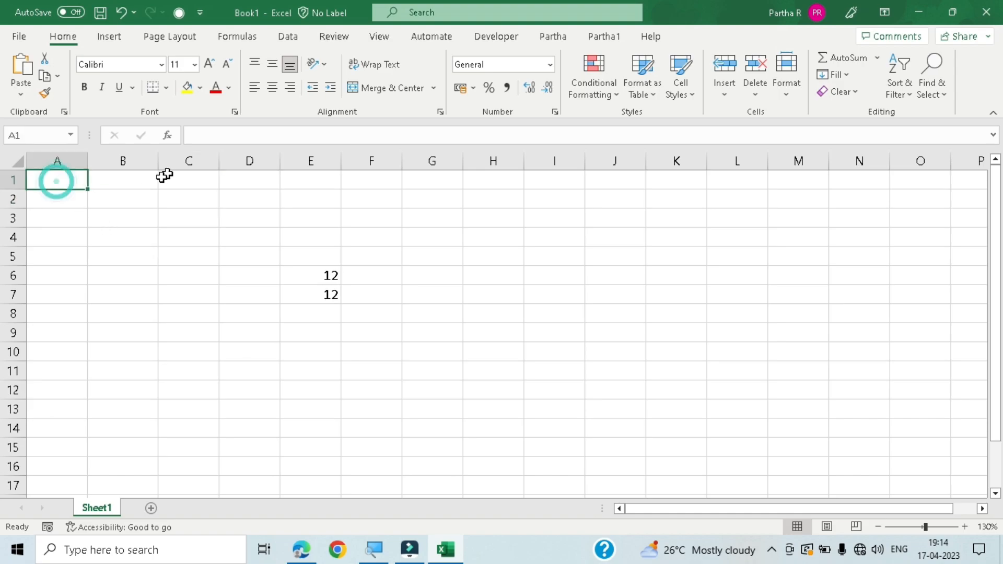
- Examine cell addresses by selecting B1, C1, D1, A1, a cell below it in column A, and B2 in turn
key("Right")
left_click(193, 181)
left_click(250, 182)
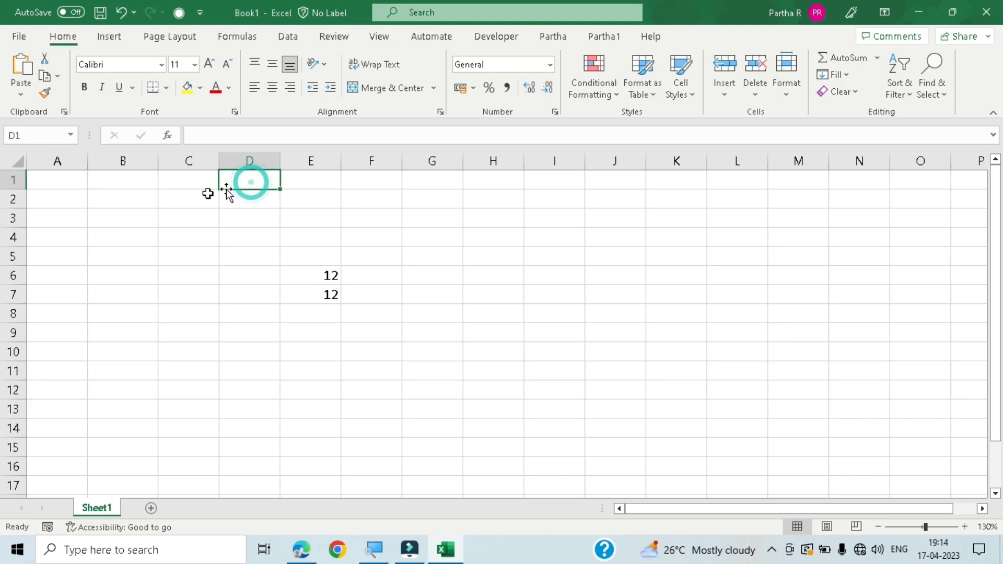
left_click(71, 184)
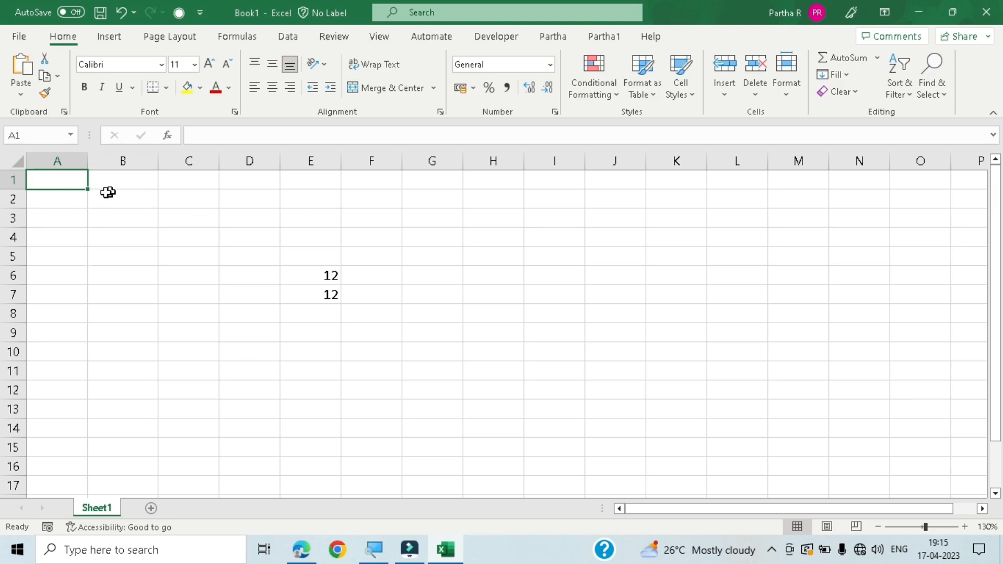
left_click(81, 189)
left_click(78, 212)
left_click(139, 197)
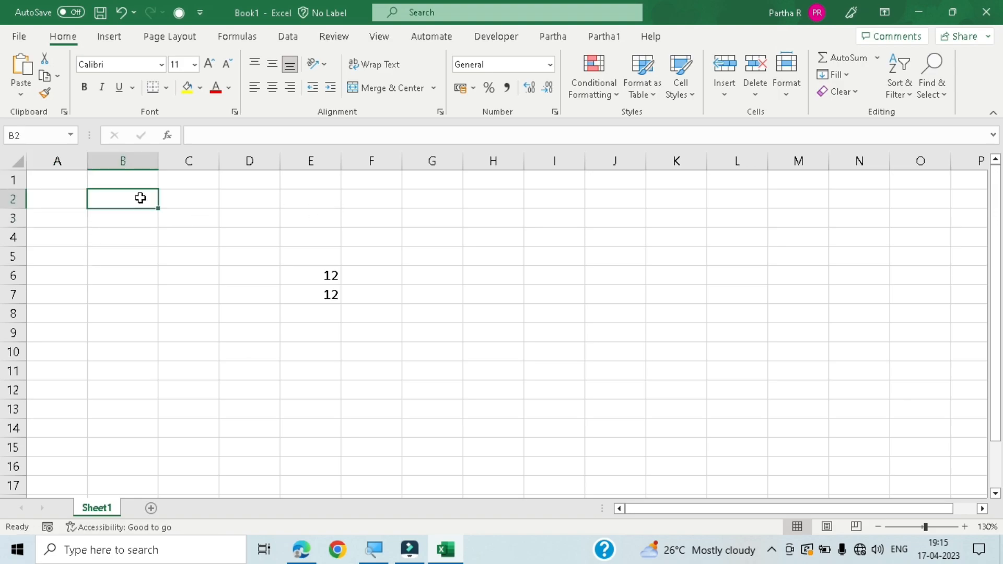
- Select cell A1 and step cell by cell along row 1 to I1, watching each address
left_click(64, 180)
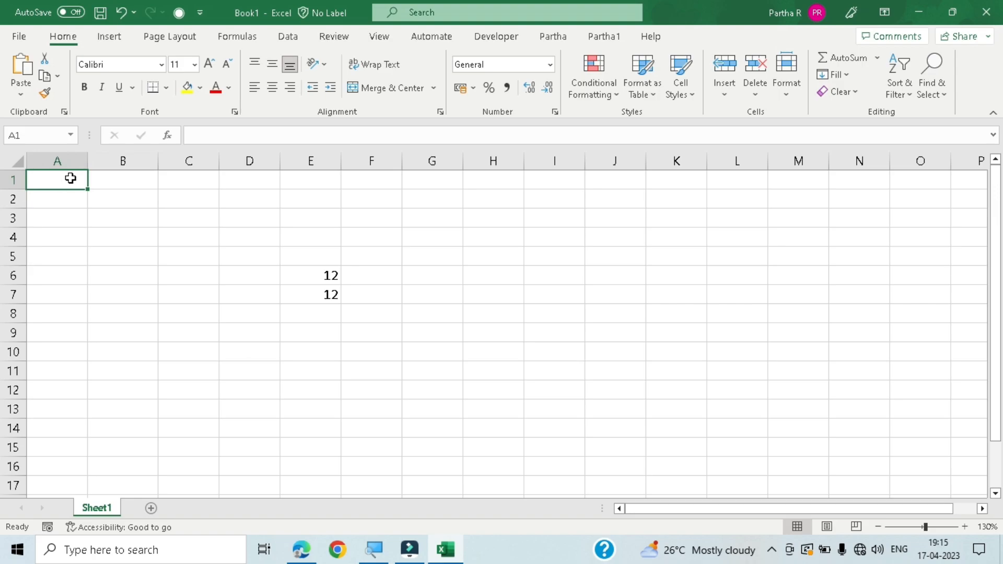
key("Right")
key("Left")
key("Right")
key("Right")
key("Right")
key("Right")
key("Right")
key("Right")
key("Right")
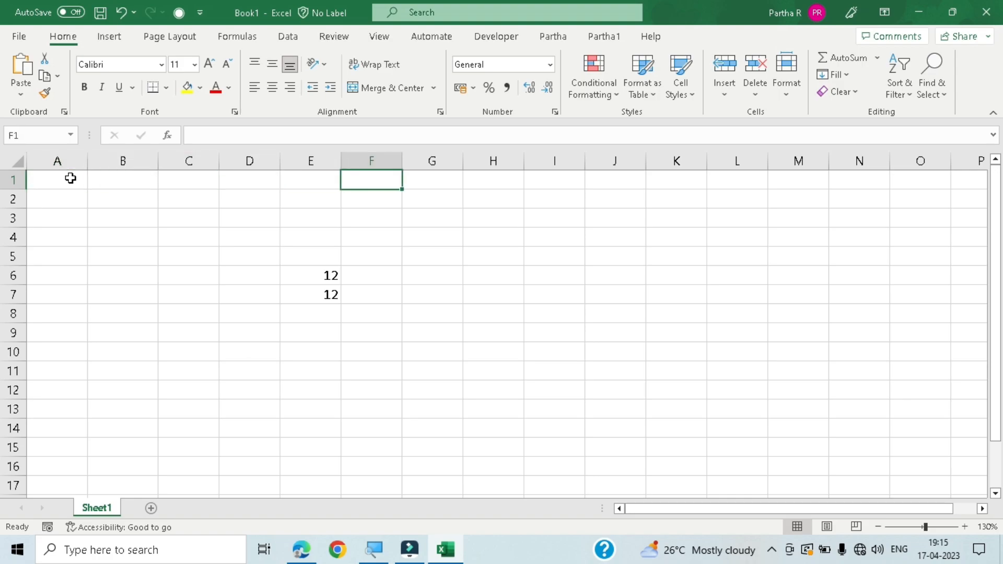
key("Right")
key("Right")
key("Right")
key("Right")
key("Right")
key("Right")
key("Right")
key("Right")
key("Right")
key("Right")
key("Right")
key("Right")
key("Right")
key("Right")
key("Right")
key("Right")
key("Right")
key("Right")
key("Right")
key("Right")
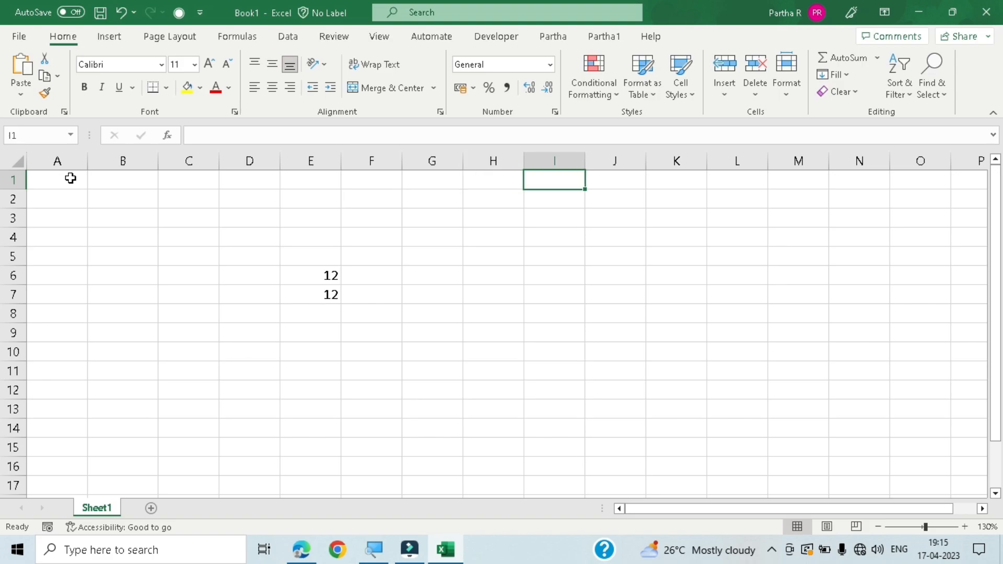
- Move back and forth along row 1 through columns AH, AA and AE, ending on cell AD1
key("Left")
key("Left")
key("Left")
key("Left")
key("Left")
key("Left")
key("Left")
key("Left")
key("Left")
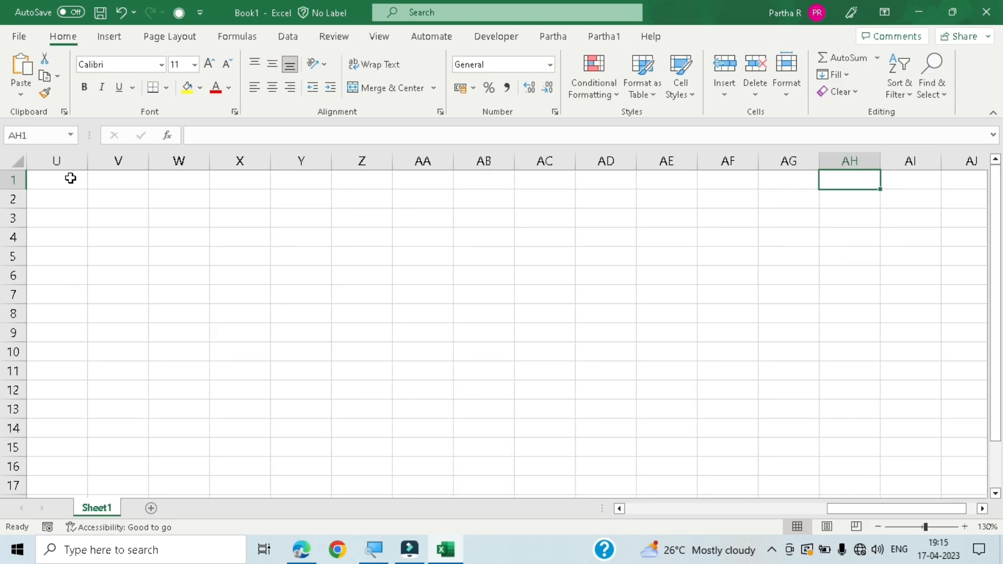
key("Right")
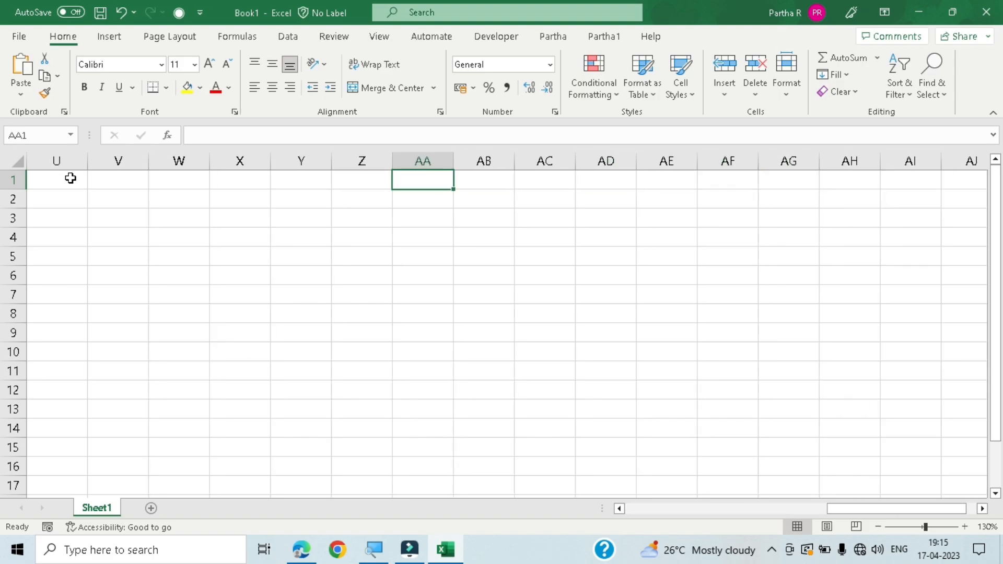
key("Right")
key("Right")
key("Right")
key("Right")
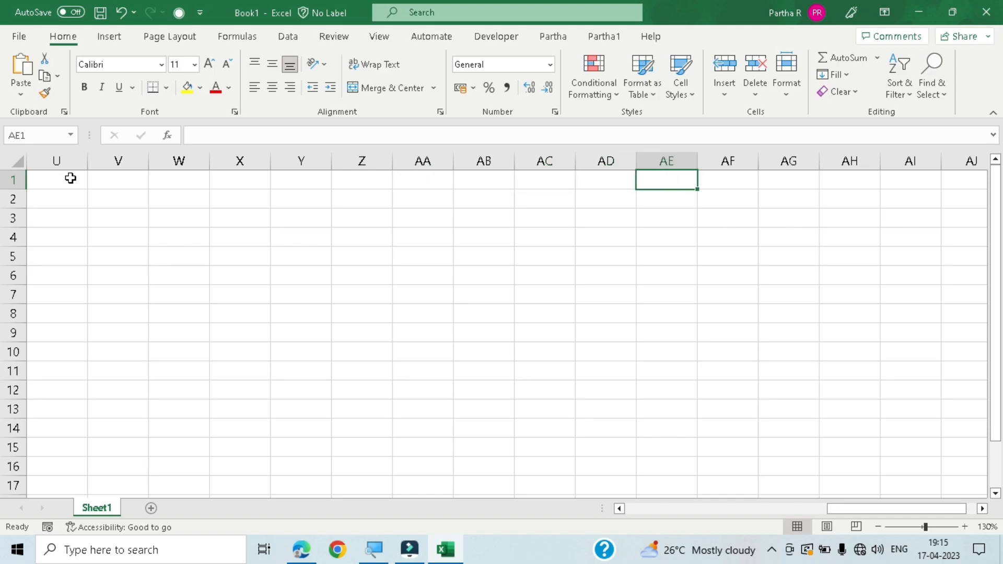
key("Left")
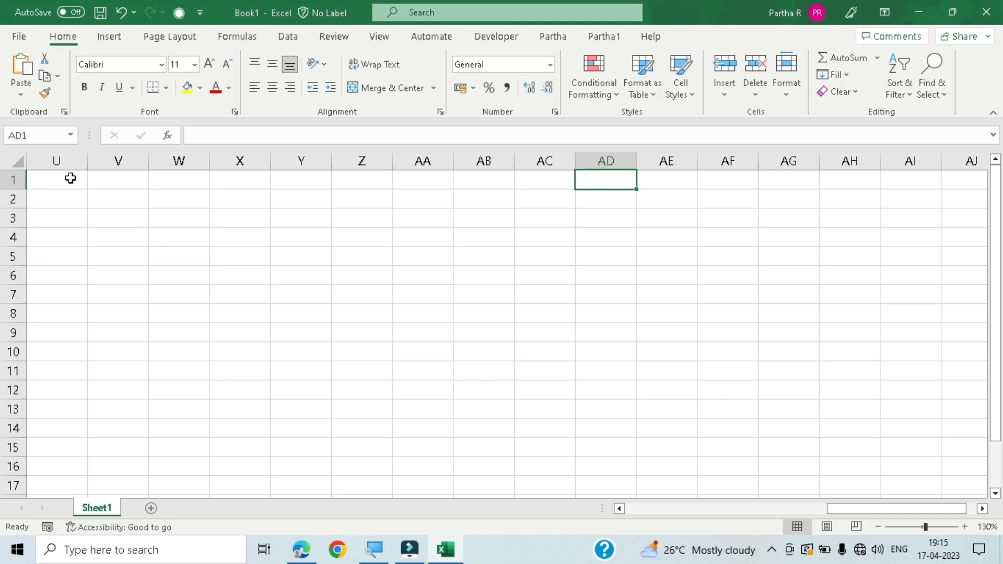
- Jump to the sheet's last column at XFD1 and back to A1, twice
key("ctrl+Right")
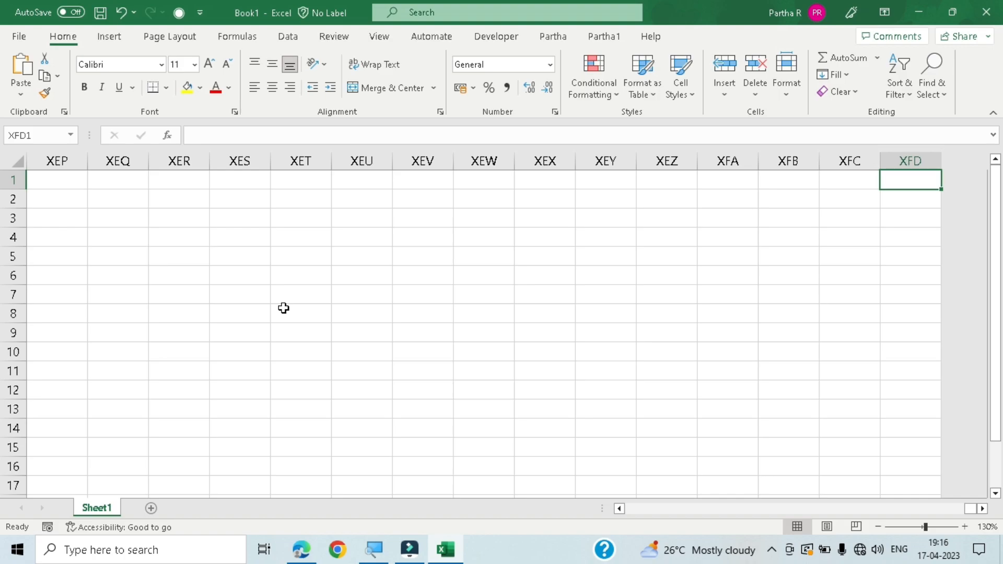
key("ctrl+Left")
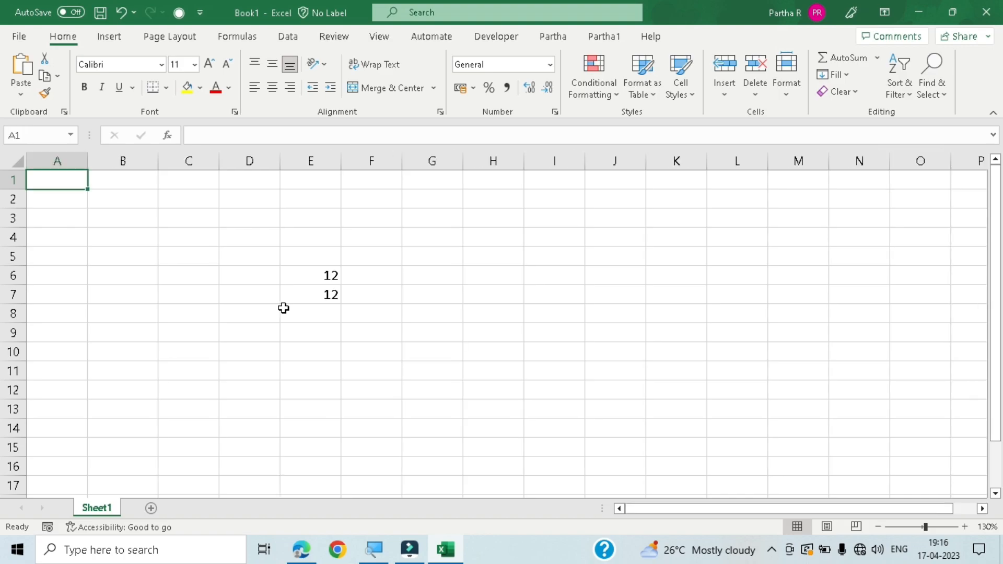
key("ctrl+Right")
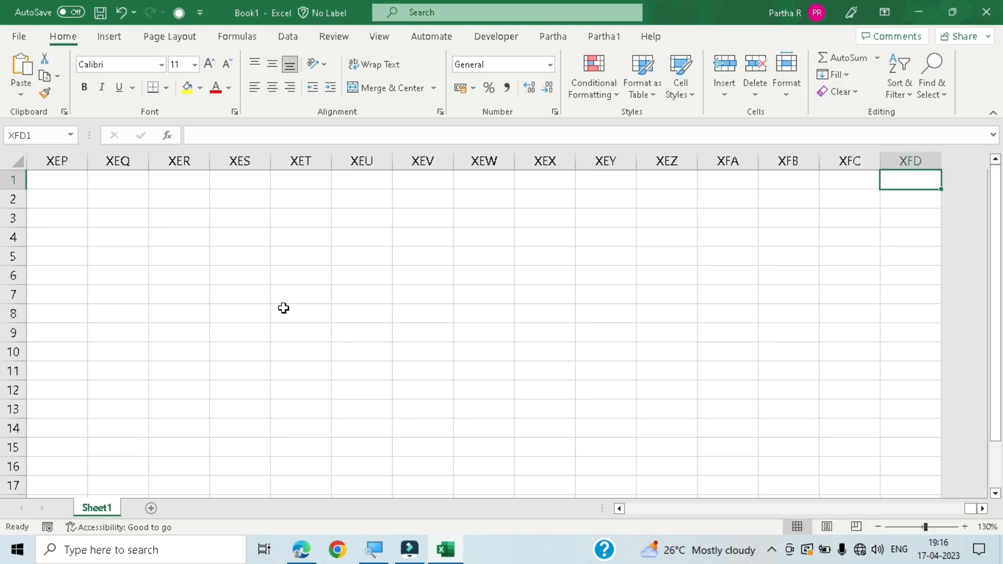
key("ctrl+Left")
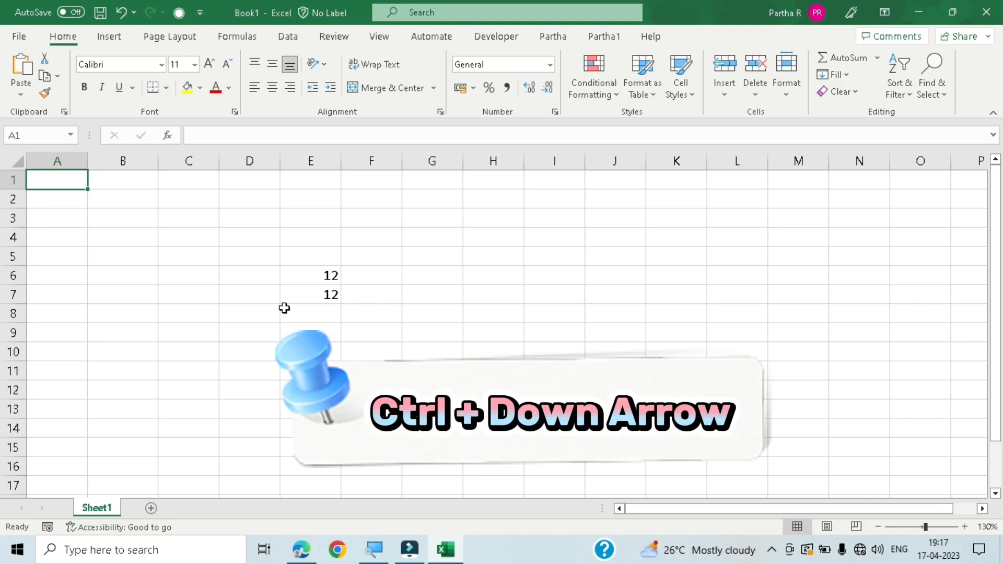
- Jump to the last row of column A, step up two rows, and return to cell A1
key("ctrl+Down")
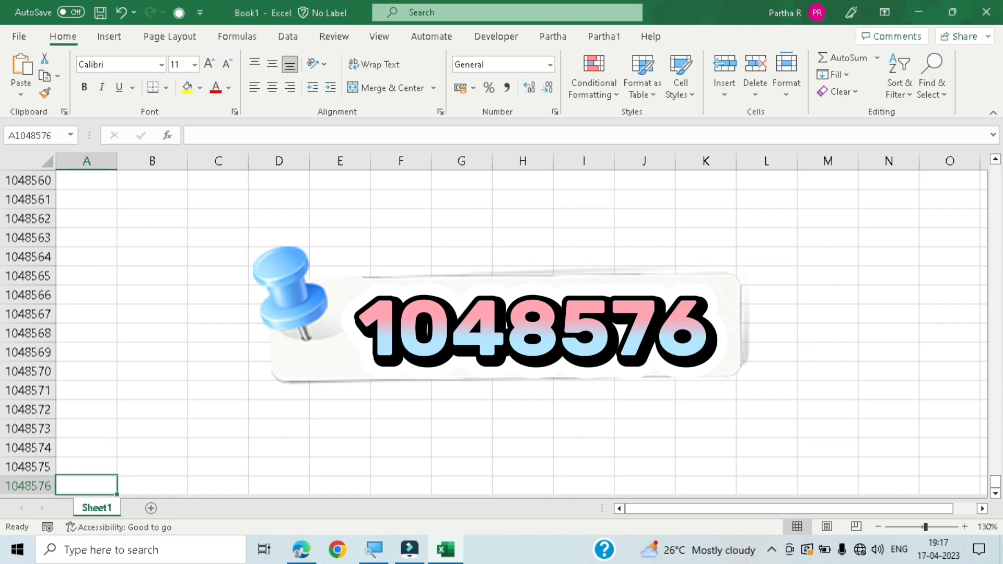
key("Up")
key("Up")
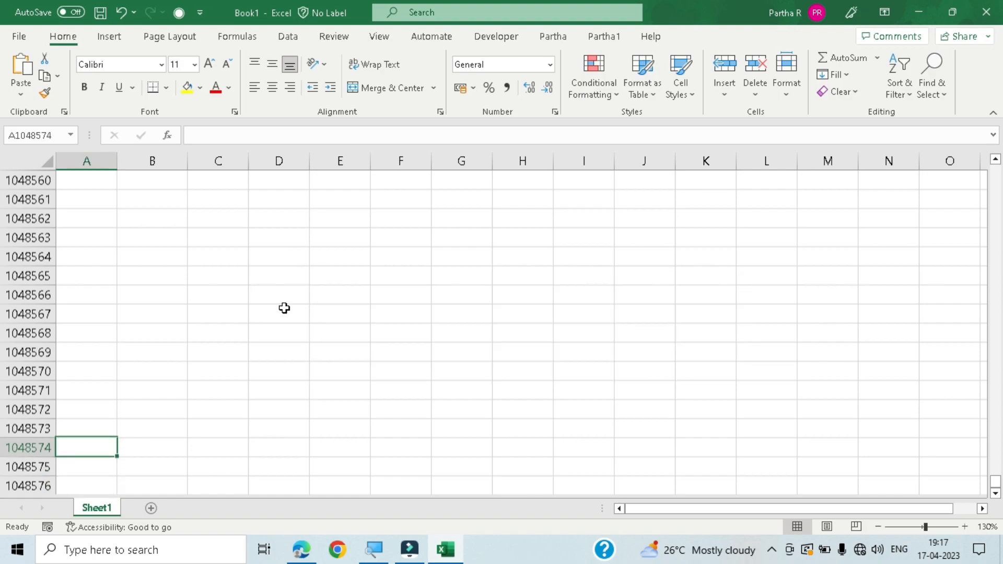
key("ctrl+Home")
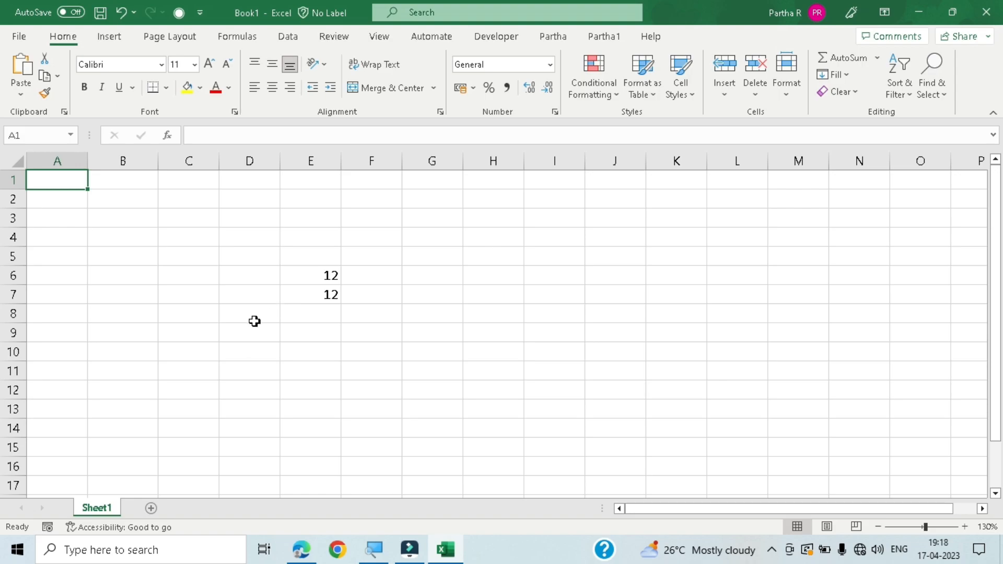
- Close the current workbook without saving and create a new blank workbook
left_click(183, 272)
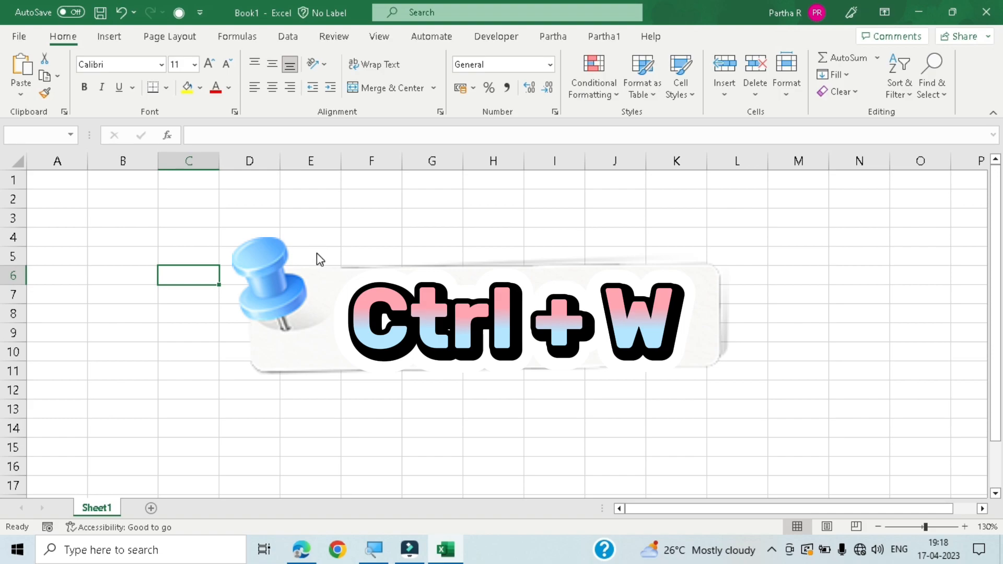
key("ctrl+w")
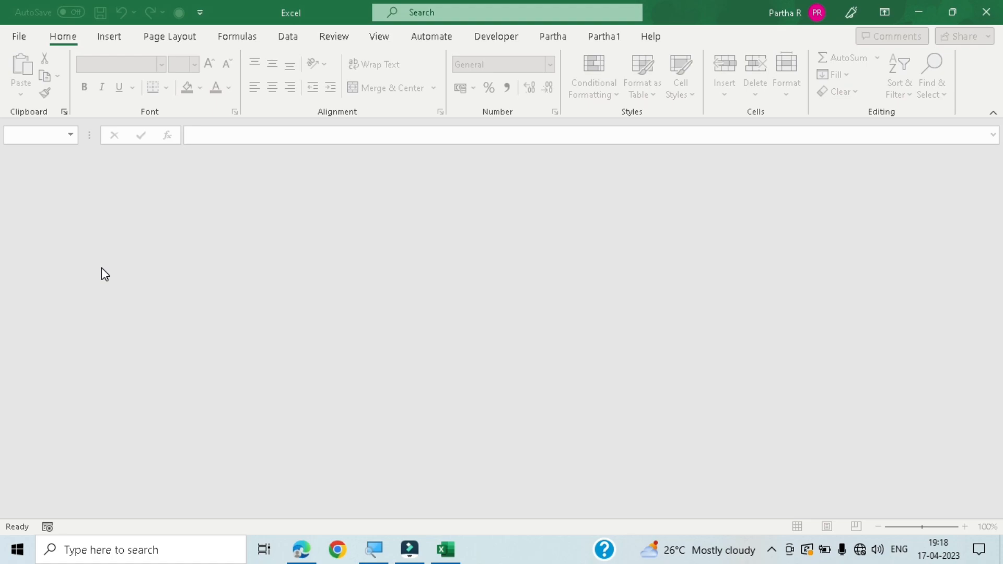
key("ctrl+n")
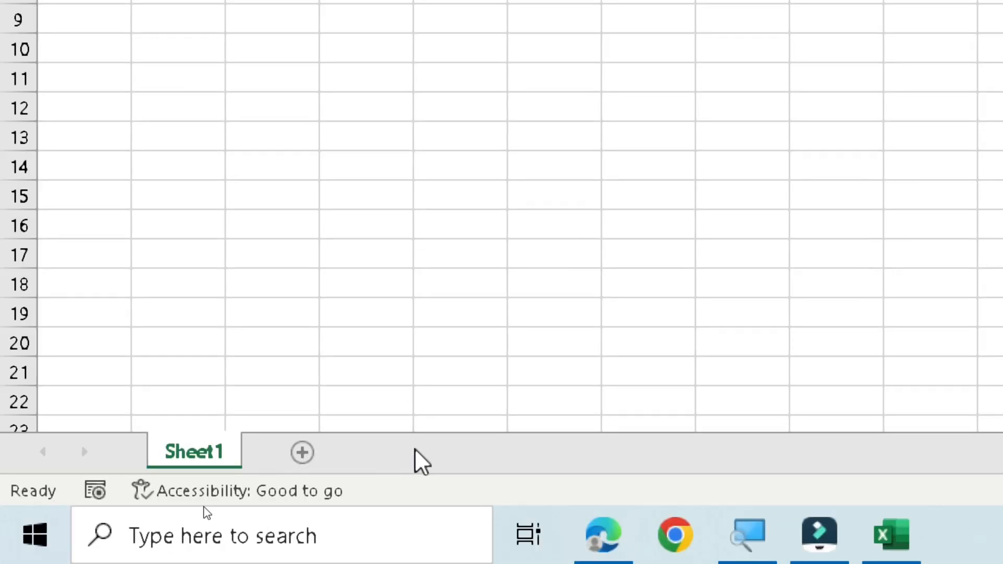
- Add five new worksheets after Sheet1 and dismiss the cell deletion dialog without deleting anything
left_click(302, 453)
left_click(397, 453)
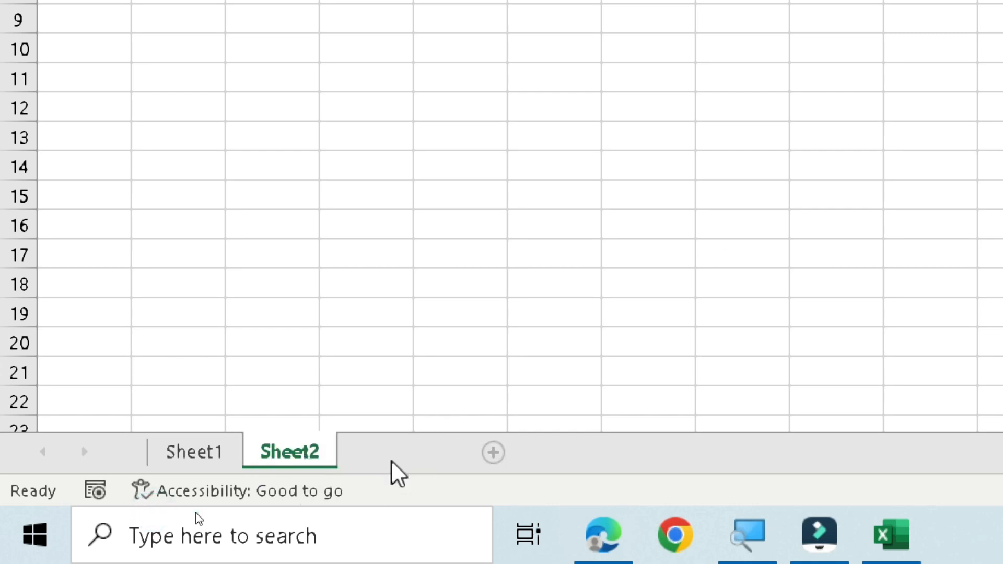
left_click(492, 453)
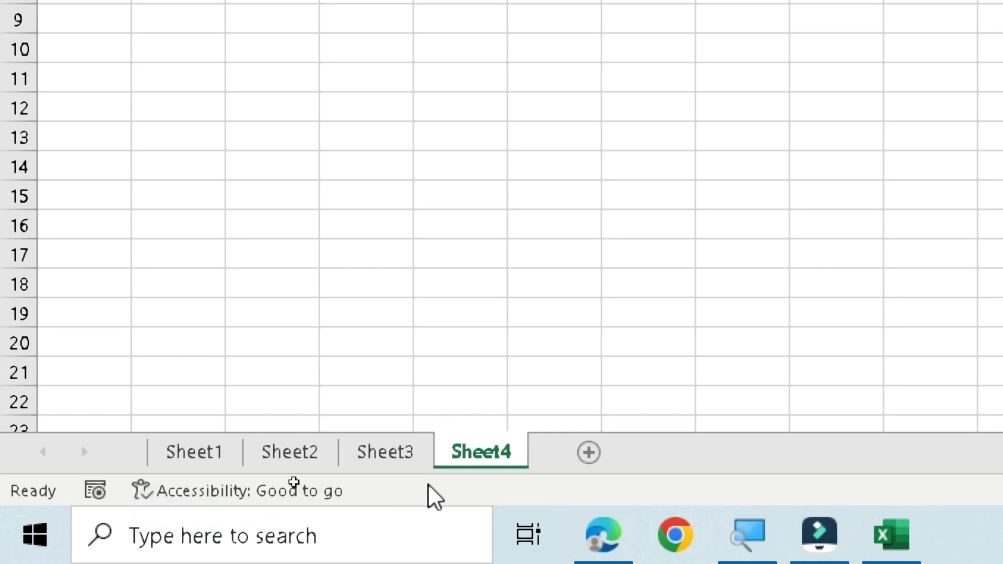
left_click(597, 454)
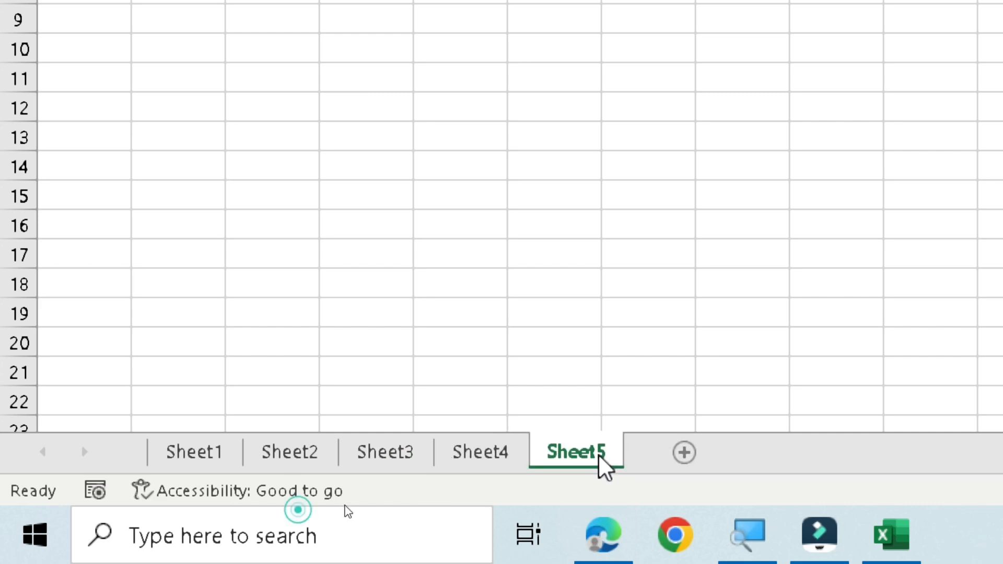
left_click(679, 452)
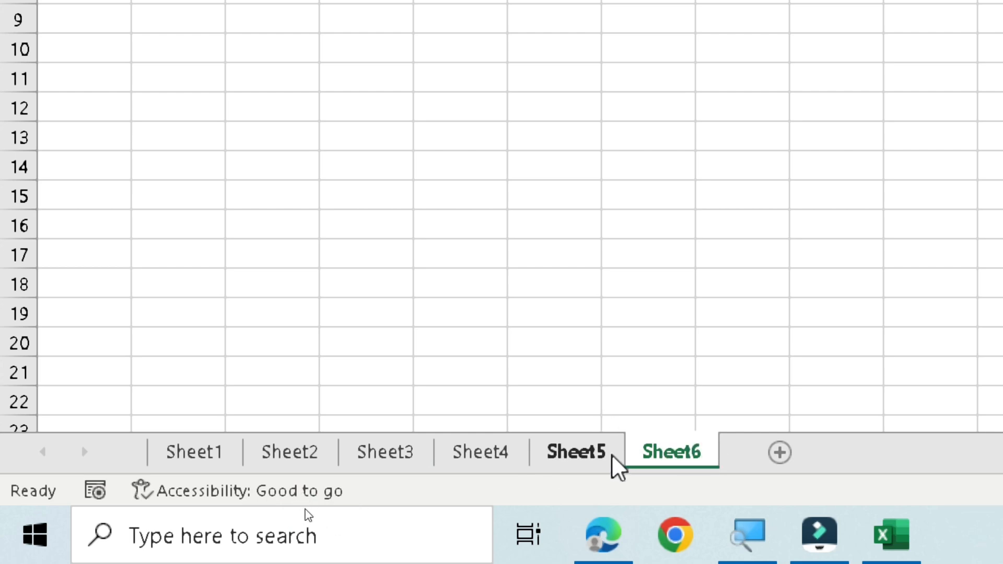
key("m")
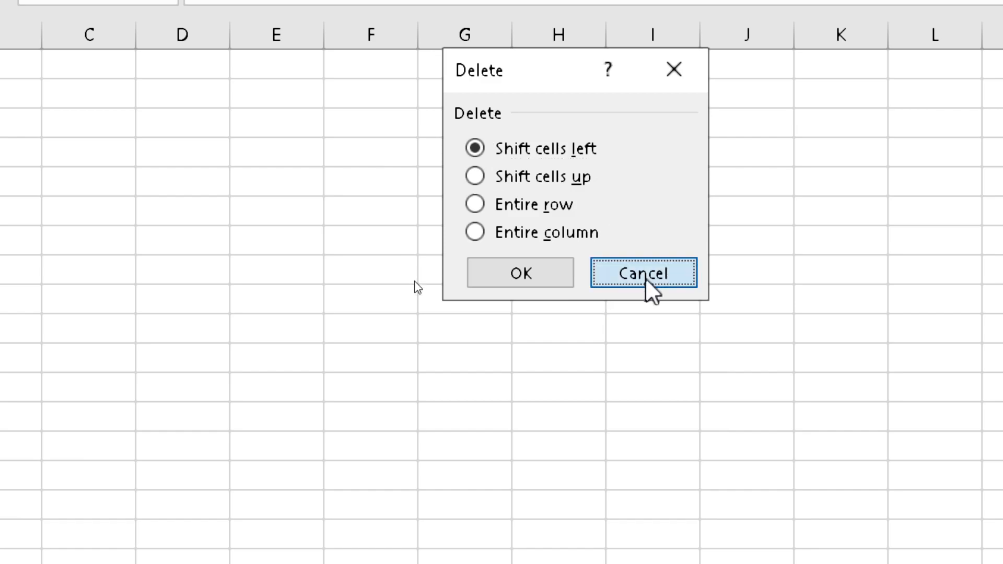
left_click(644, 274)
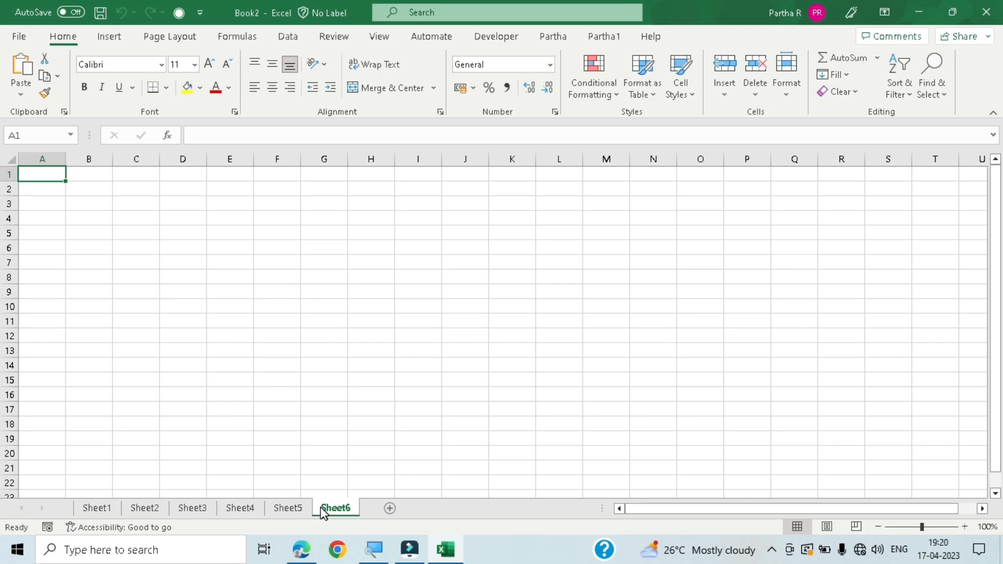
- Insert one new worksheet before Sheet6 and another before Sheet3
key("shift+F11")
left_click(204, 508)
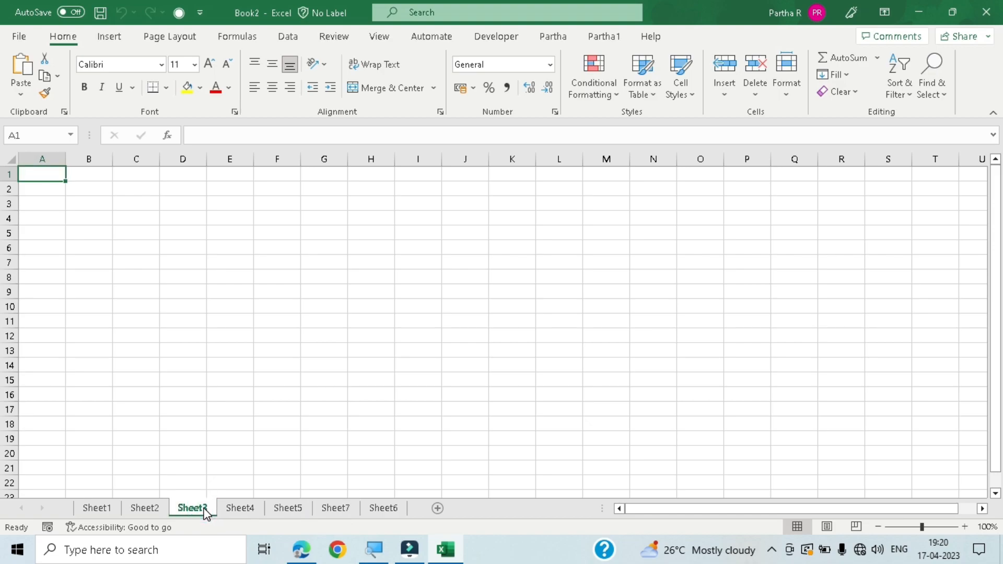
key("shift+F11")
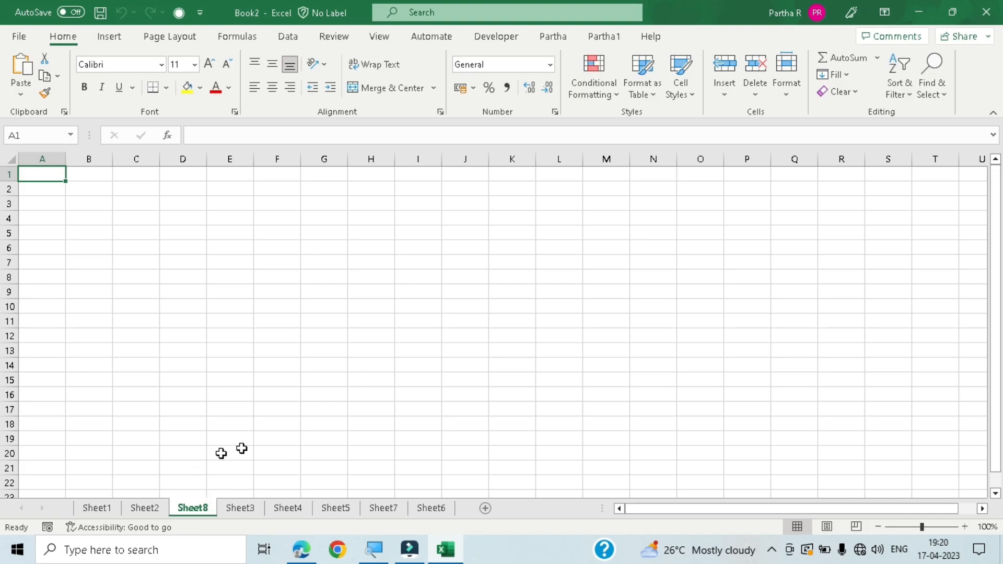
- Add two new worksheets after Sheet8 and select cell G10 on the last one added
left_click(484, 508)
left_click(530, 508)
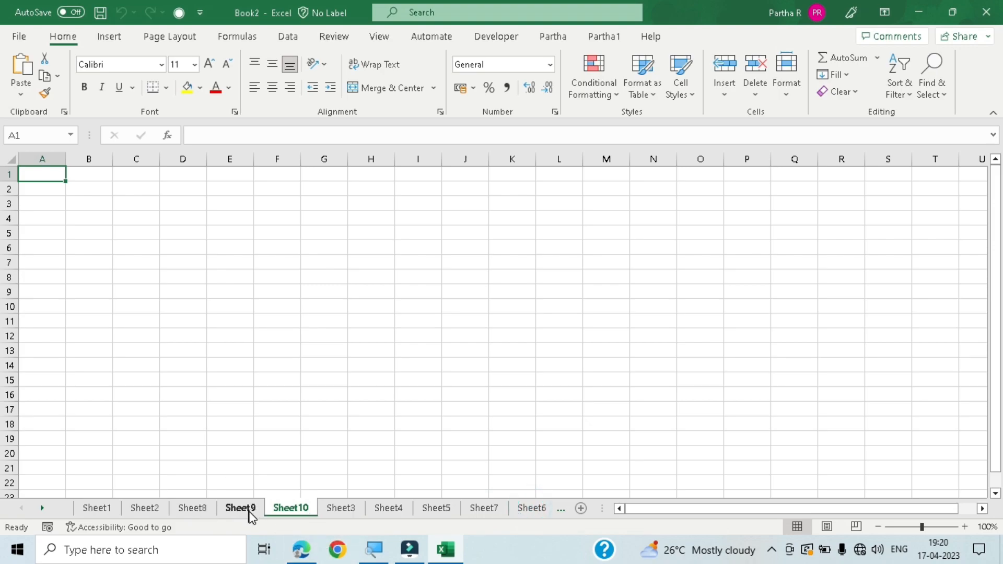
left_click(326, 304)
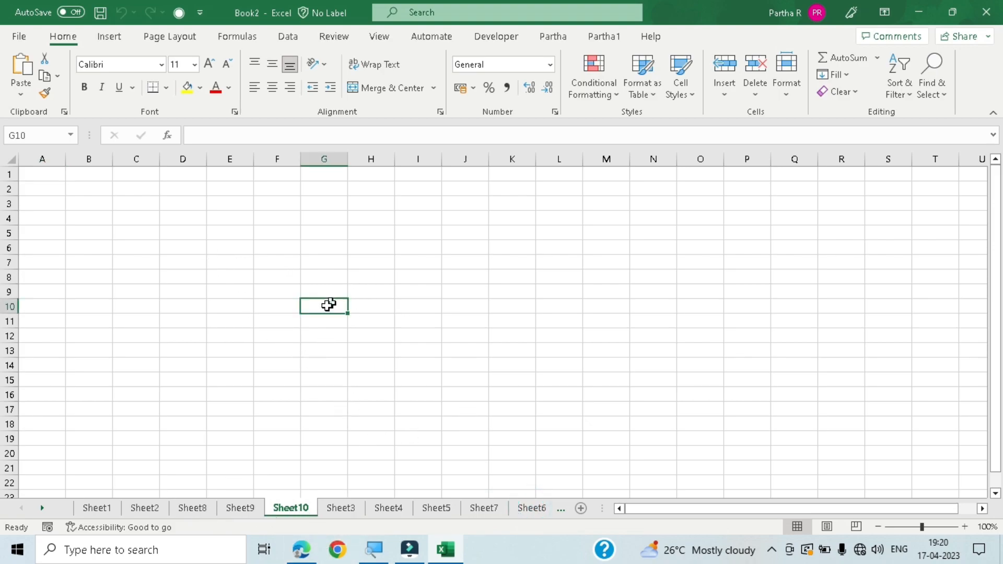
- Rename the worksheet Sheet1 as MAIN-DATA
left_click(106, 511)
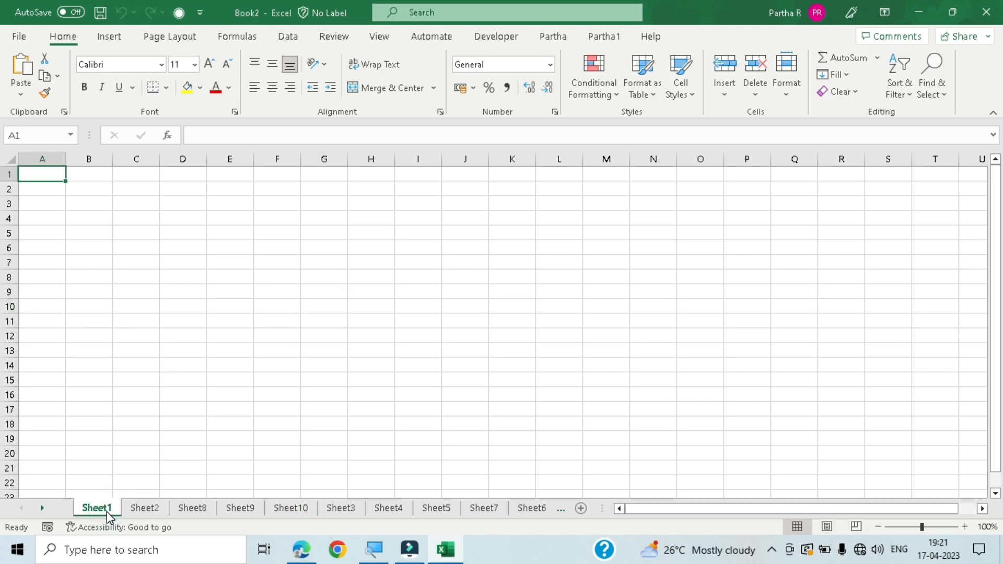
right_click(107, 511)
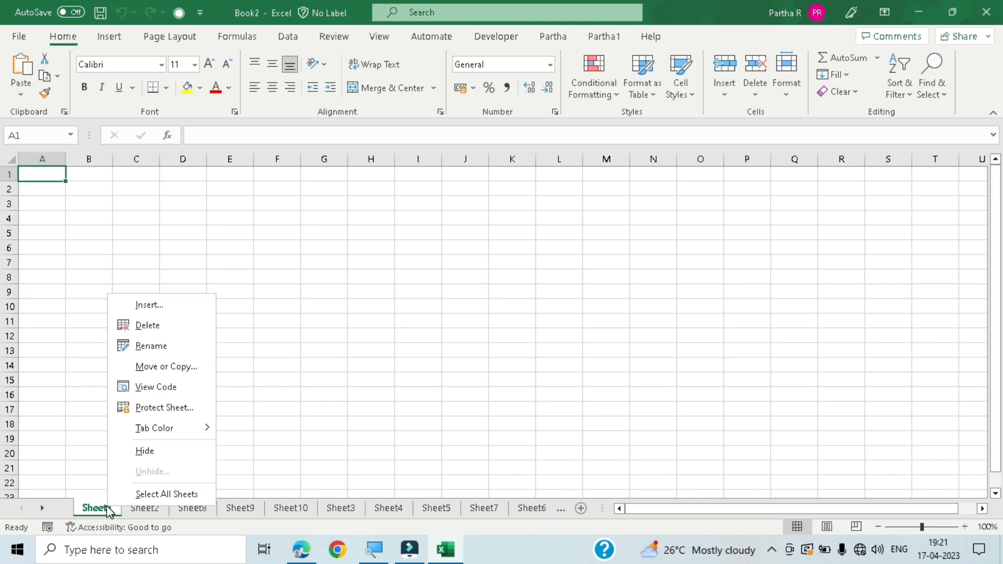
key("Escape")
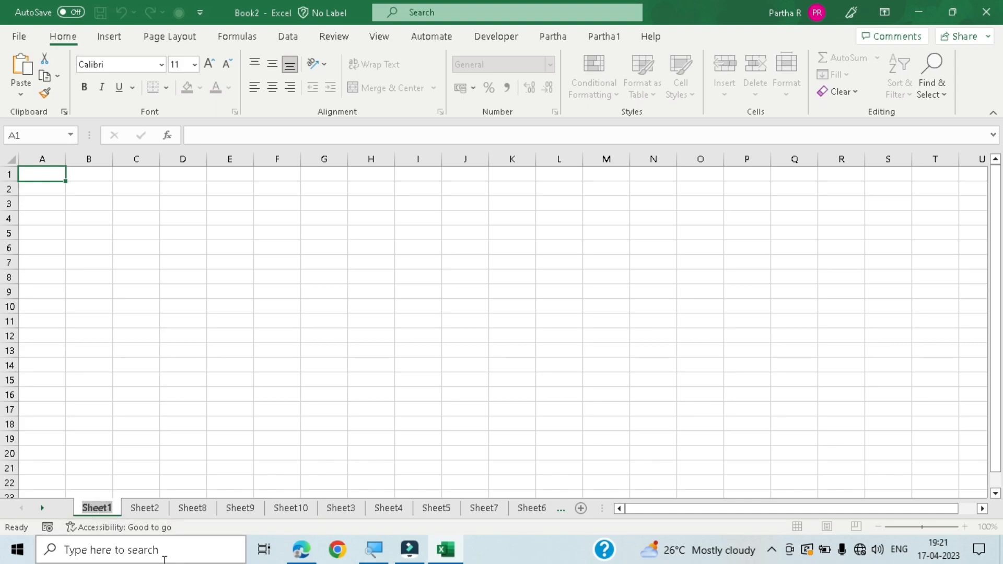
type("mAl")
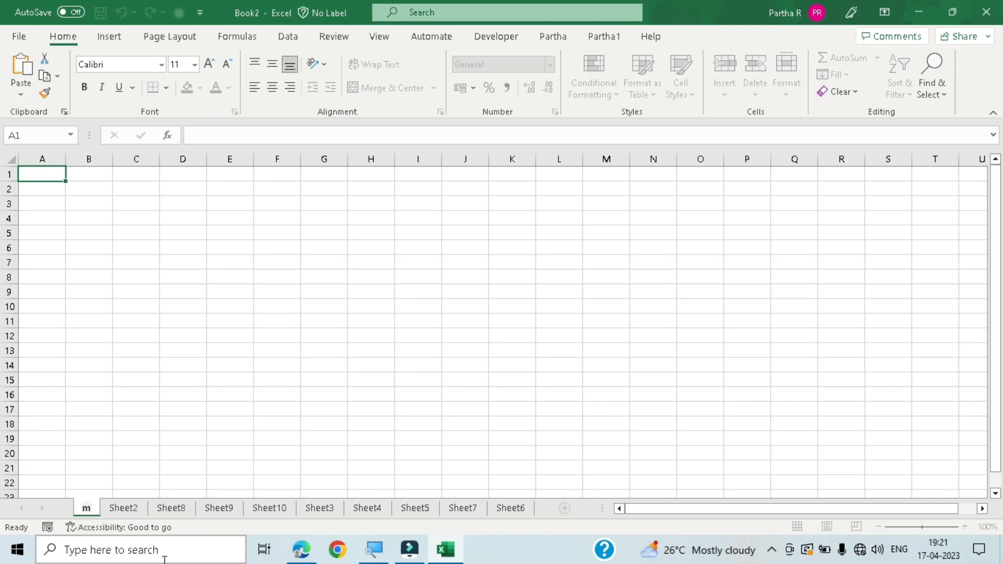
key("BackSpace")
key("BackSpace")
key("BackSpace")
type("MAIN")
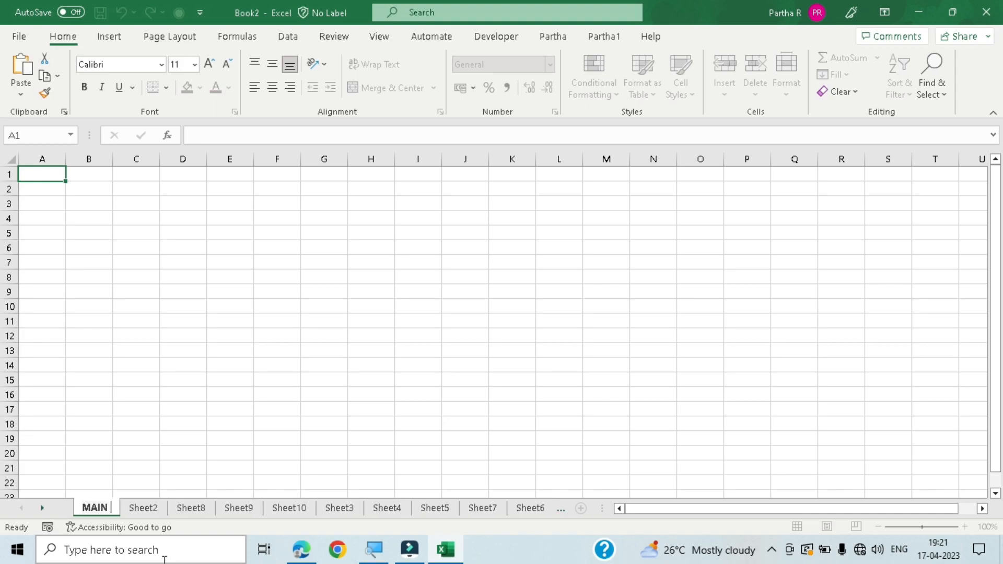
type("_")
key("BackSpace")
type("-DATA")
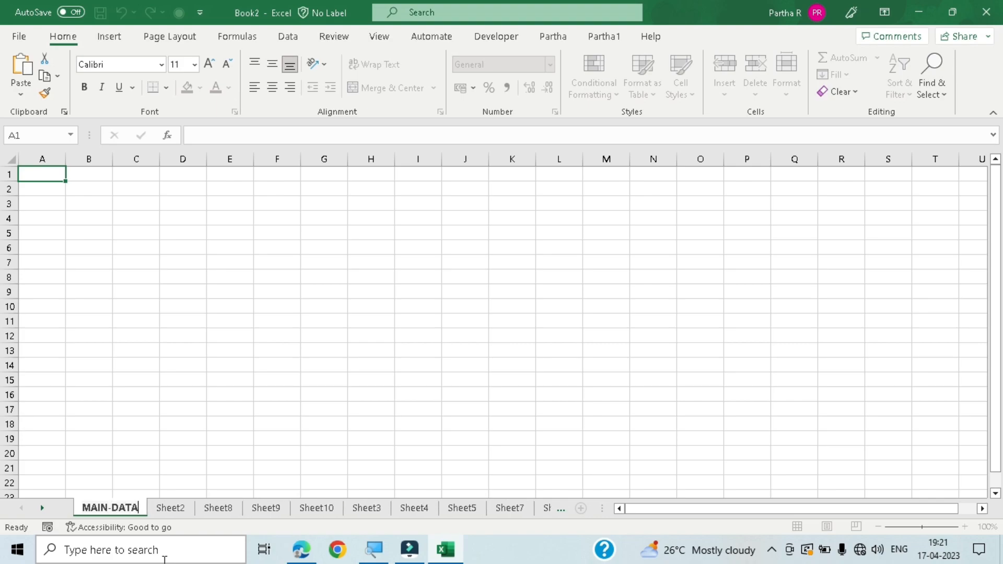
key("Return")
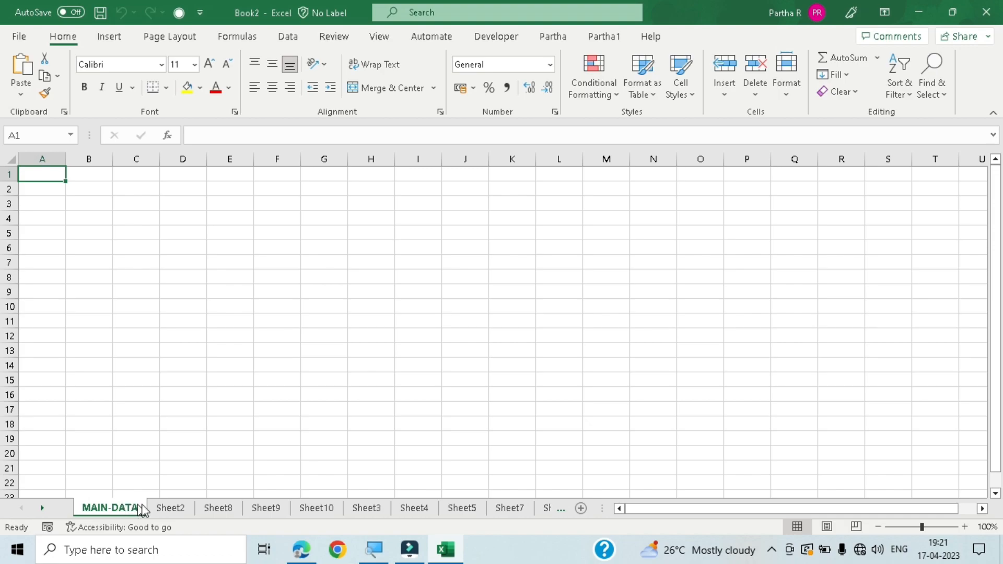
right_click(173, 509)
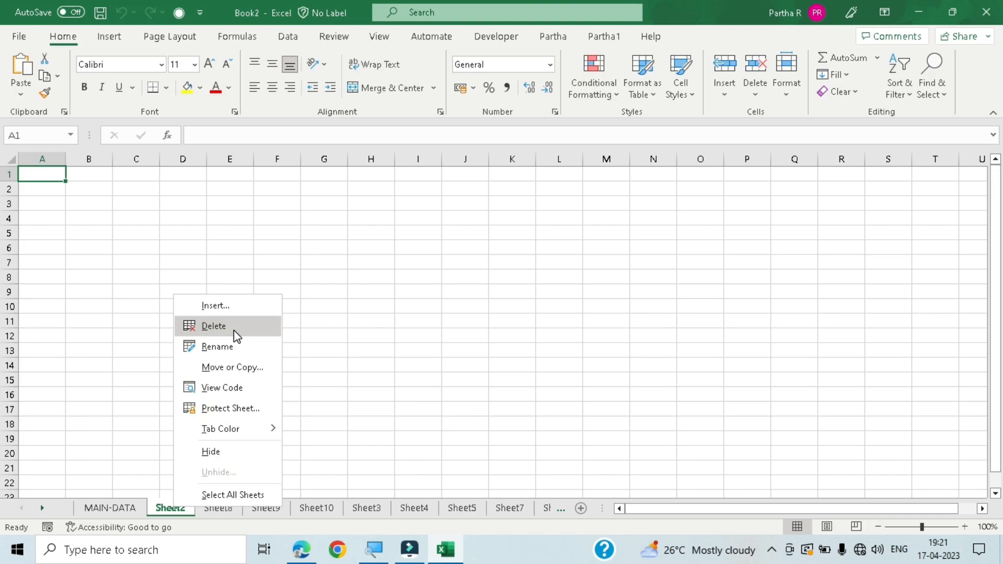
left_click(393, 406)
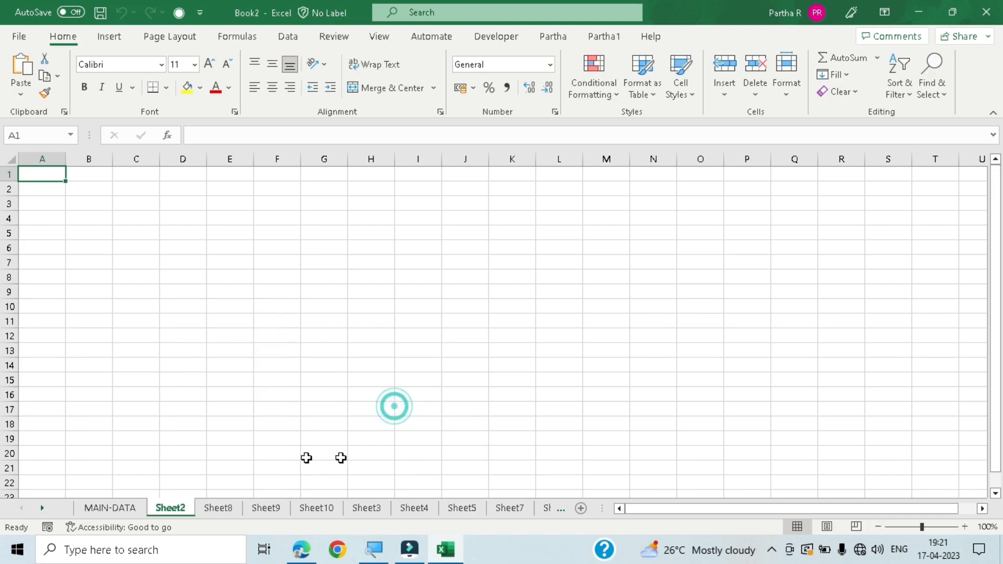
right_click(181, 506)
left_click(231, 305)
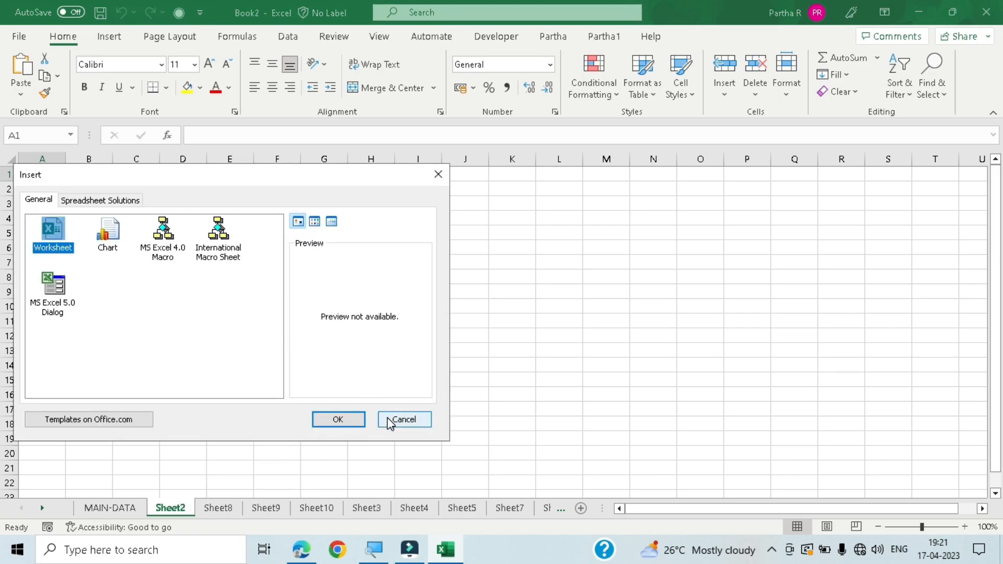
left_click(389, 420)
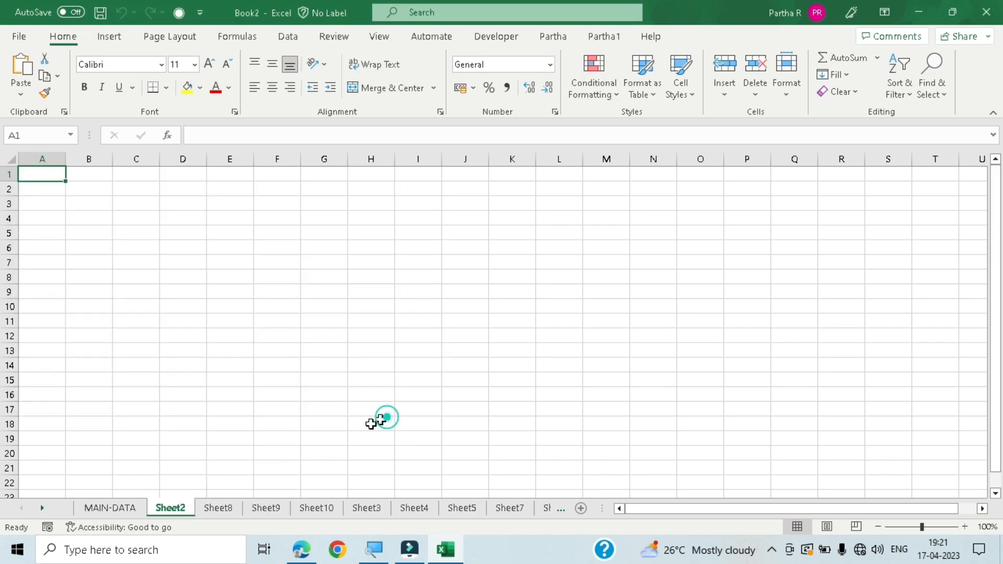
- Delete the worksheet Sheet2 from the workbook
right_click(175, 510)
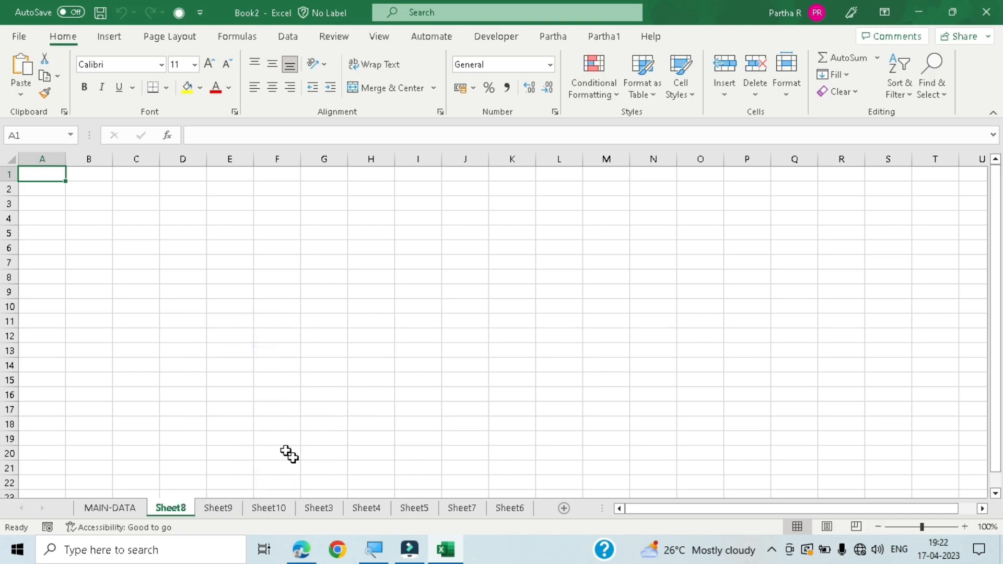
- Enter the numbers 1, 2, 3 and 4 in cells D6 to D9 of Sheet8
left_click(188, 249)
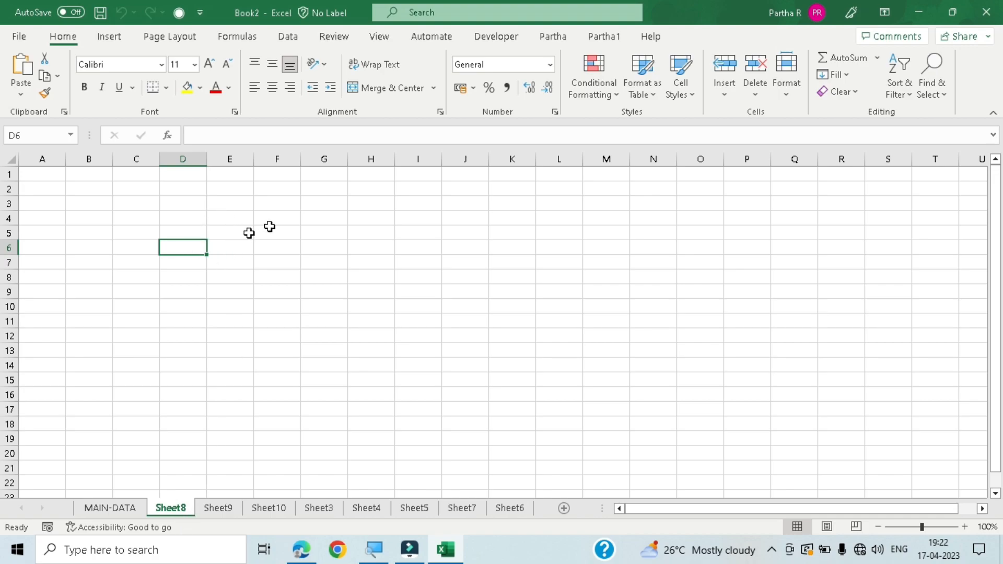
type("1")
key("Return")
type("2")
key("Return")
type("3")
key("Return")
type("4")
key("Return")
key("Up")
key("Up")
key("Up")
key("Up")
key("Right")
key("Left")
key("Down")
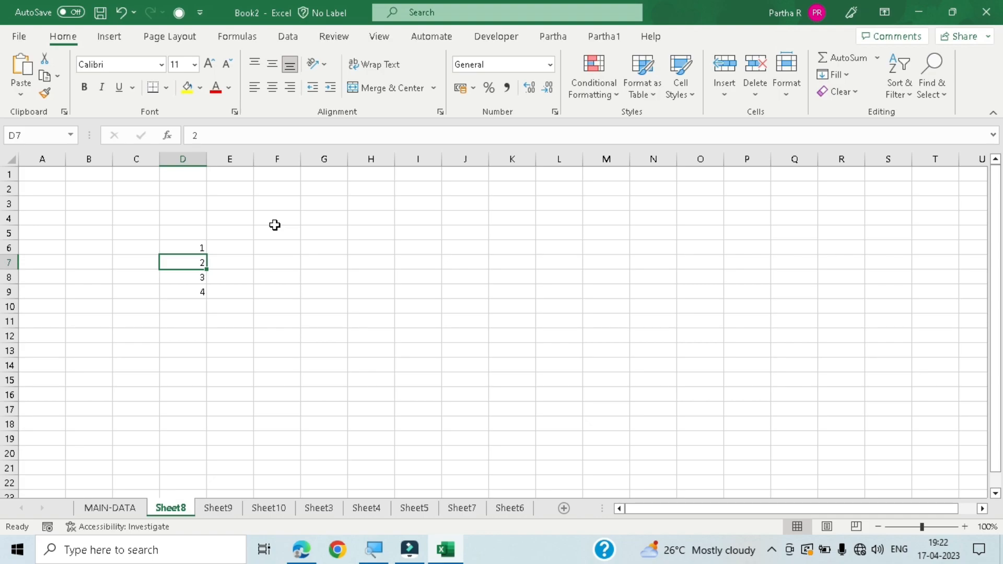
right_click(182, 508)
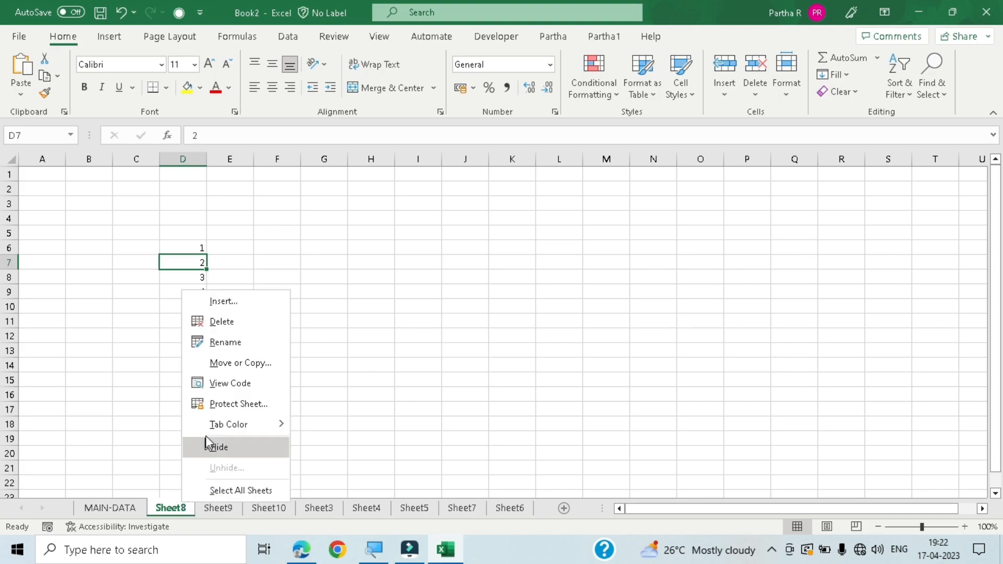
left_click(242, 322)
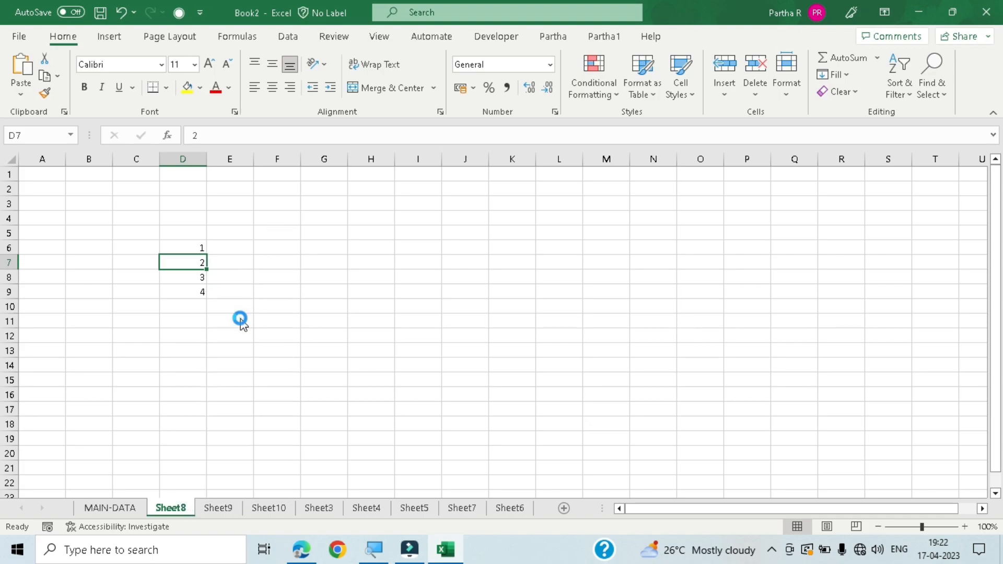
left_click_drag(543, 257, 461, 247)
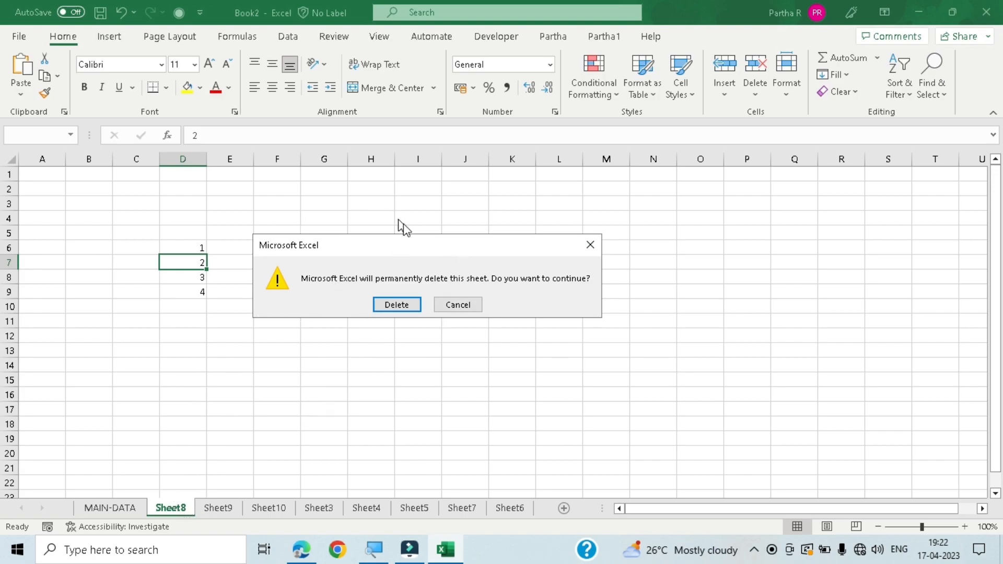
left_click(456, 305)
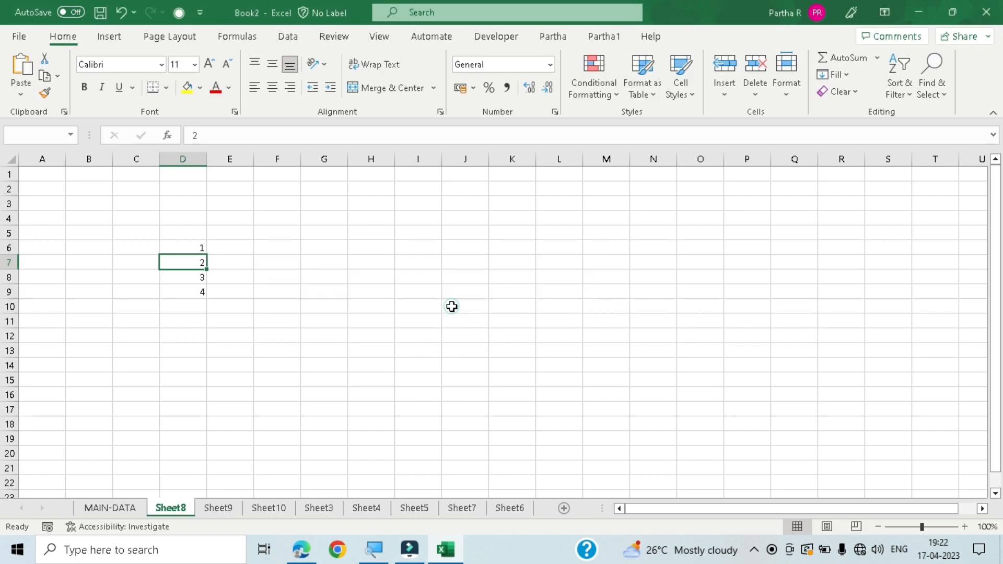
- Clear the value in cell D7 of Sheet8 and undo the deletion
left_click(222, 335)
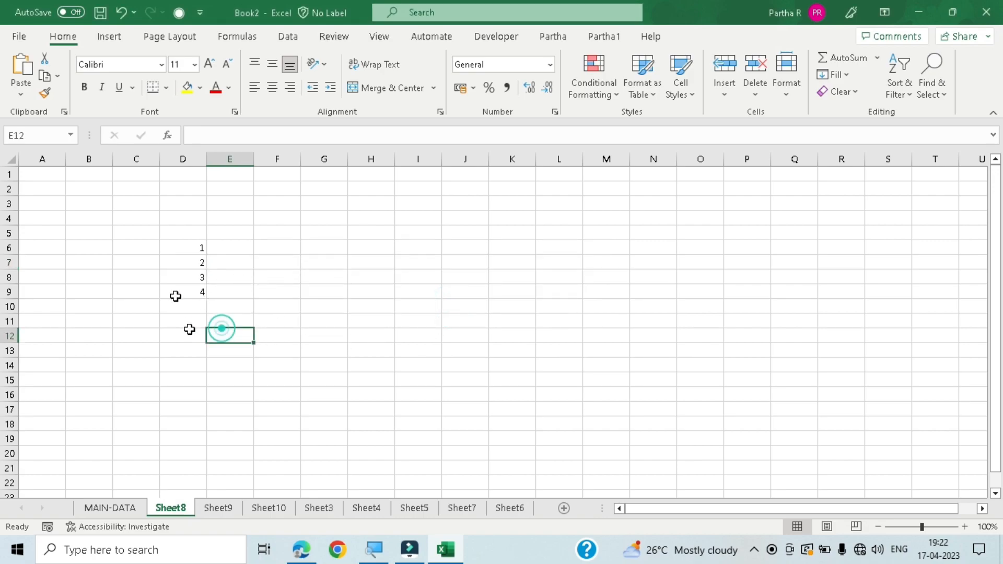
left_click(188, 260)
key("Delete")
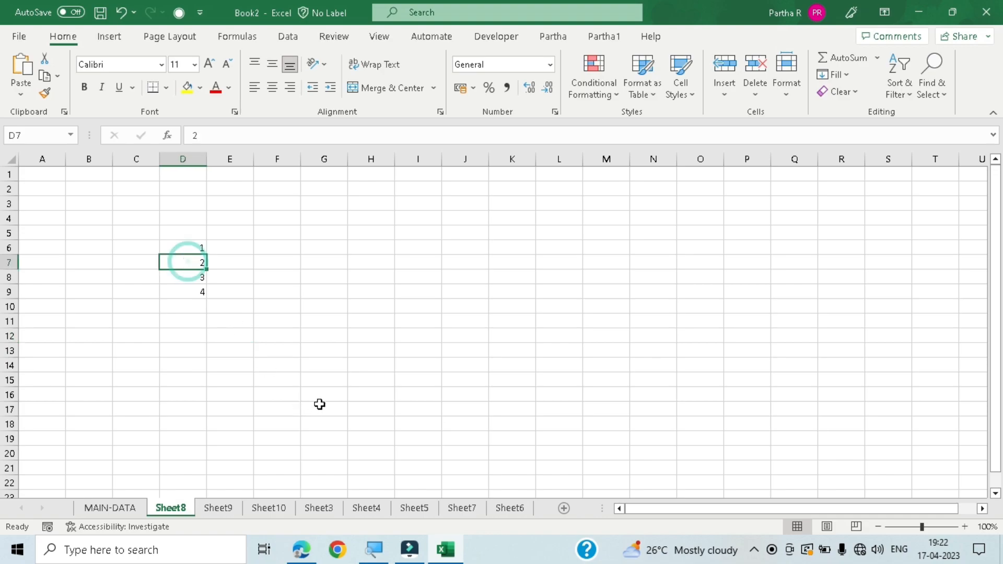
left_click(538, 295)
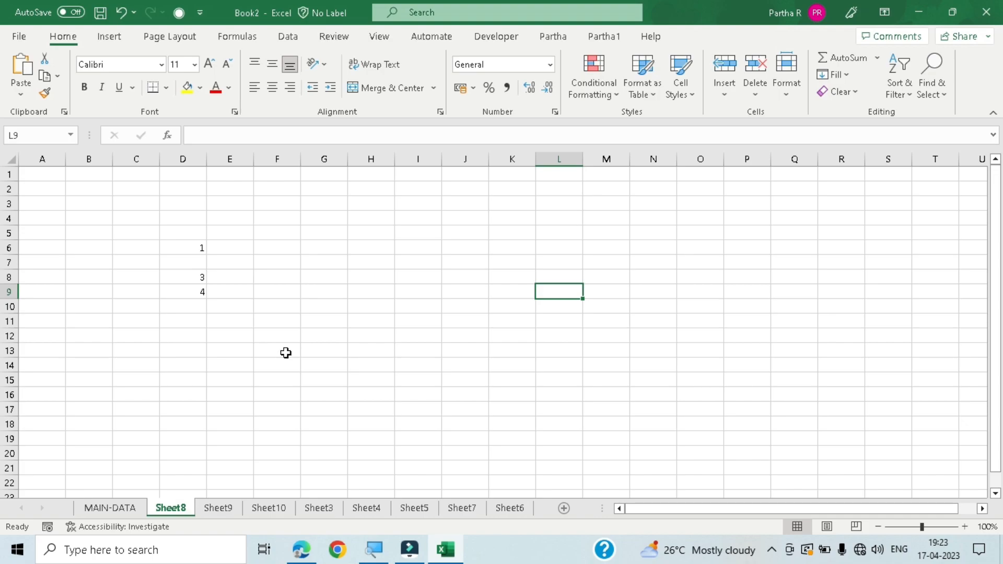
key("ctrl+z")
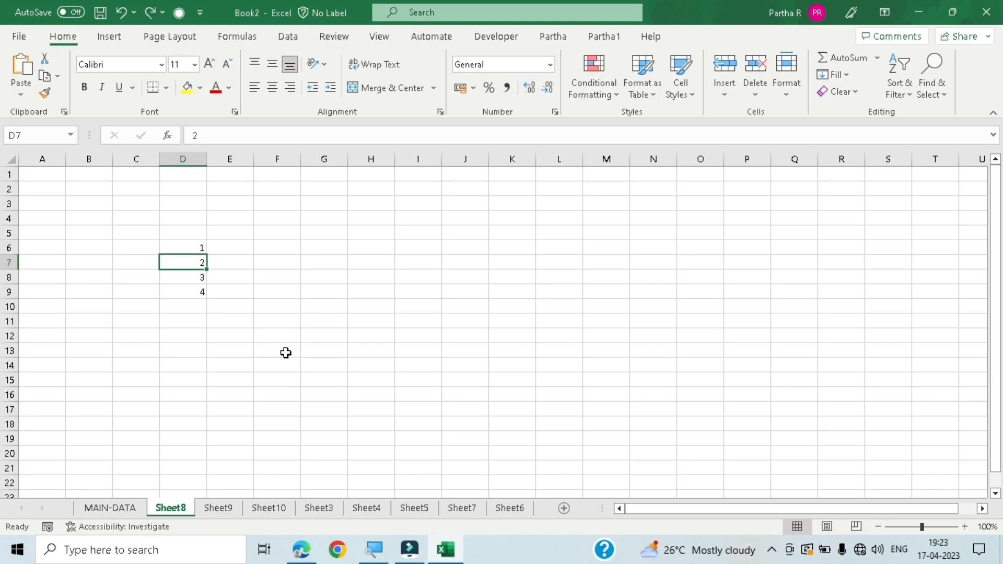
left_click(247, 318)
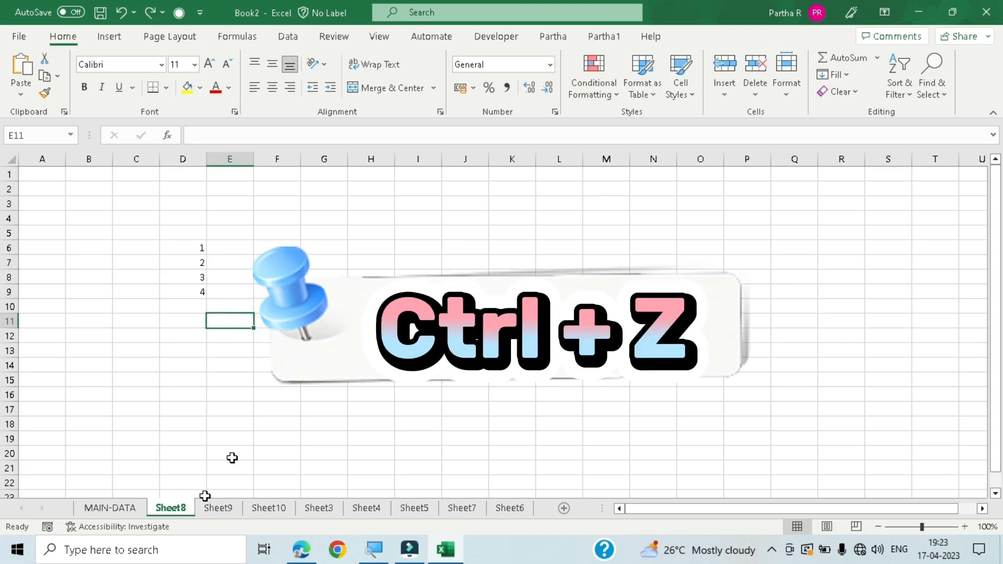
- Delete the worksheet Sheet8 permanently, including its data
right_click(186, 511)
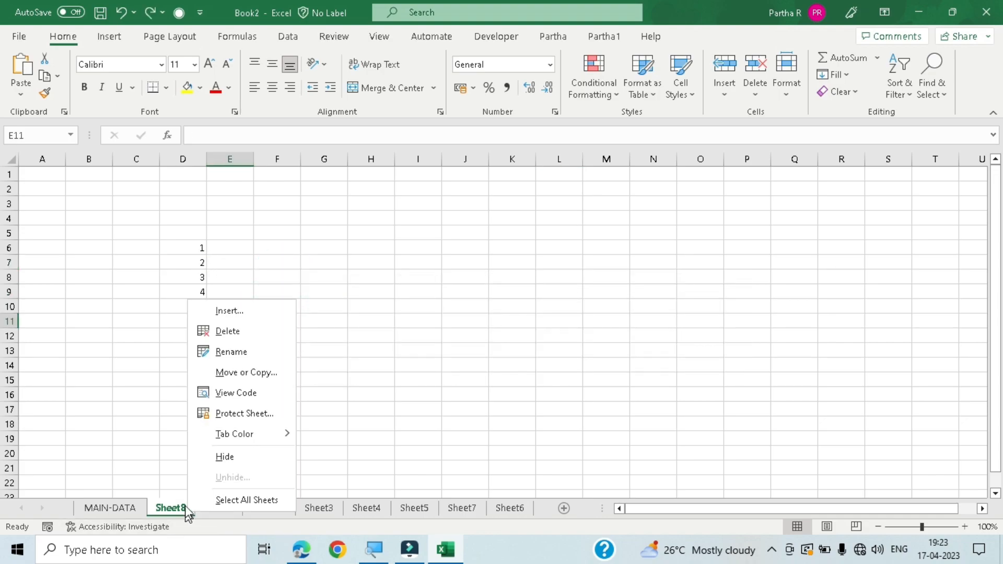
left_click(178, 447)
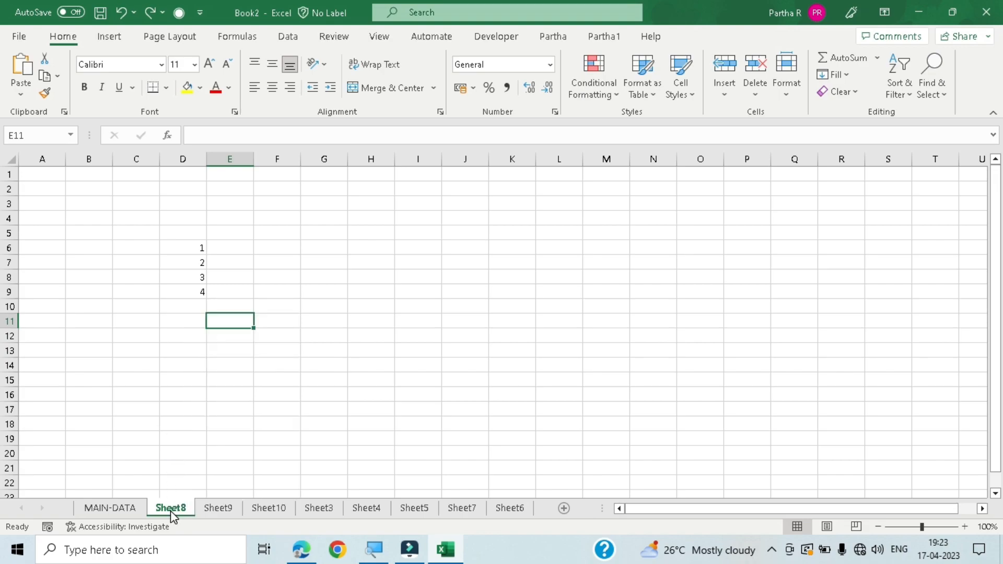
right_click(173, 517)
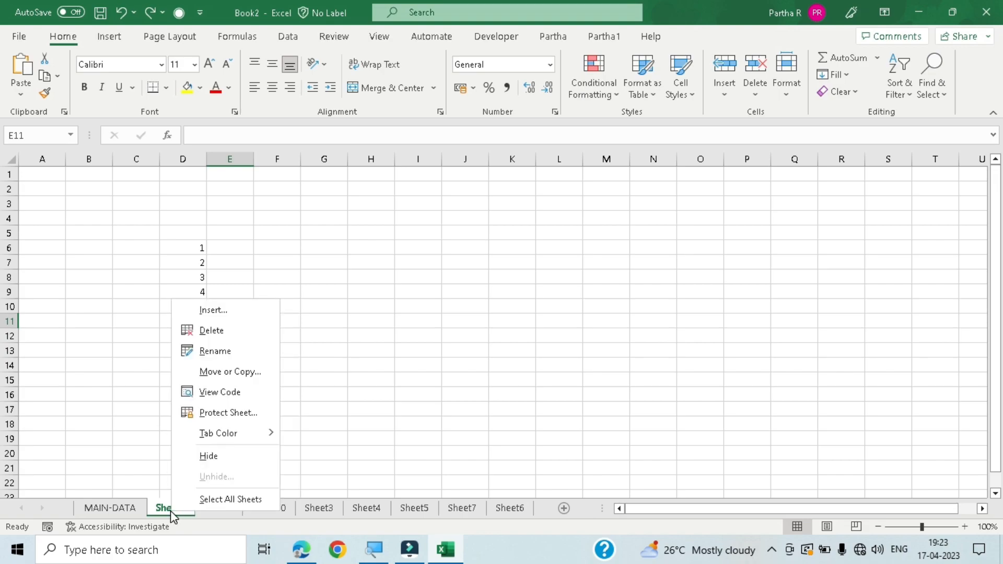
left_click(225, 333)
left_click(477, 316)
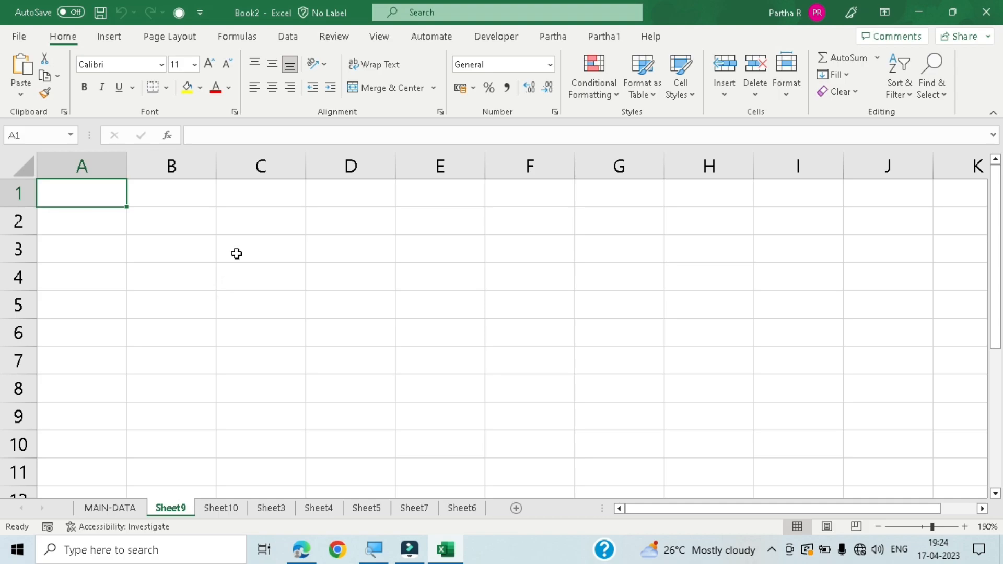
- Zoom Sheet9 in and back out, ending at 130%
scroll(237, 254, "up", 2, "ctrl")
scroll(236, 253, "up", 2, "ctrl")
scroll(236, 253, "down", 6, "ctrl")
scroll(236, 253, "down", 2, "ctrl")
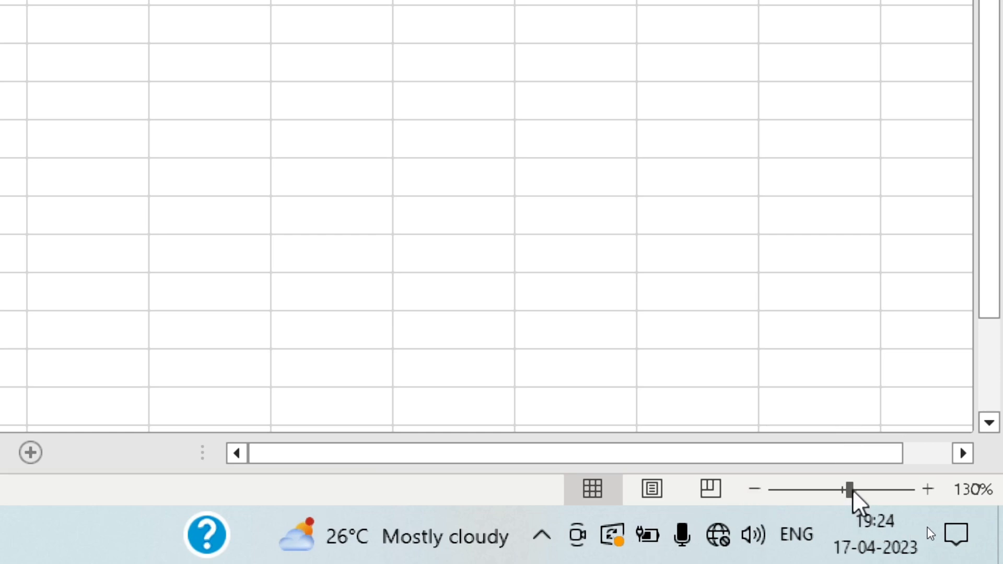
- Magnify Sheet9 to 328% and reduce the zoom to 84%
left_click_drag(854, 490, 894, 490)
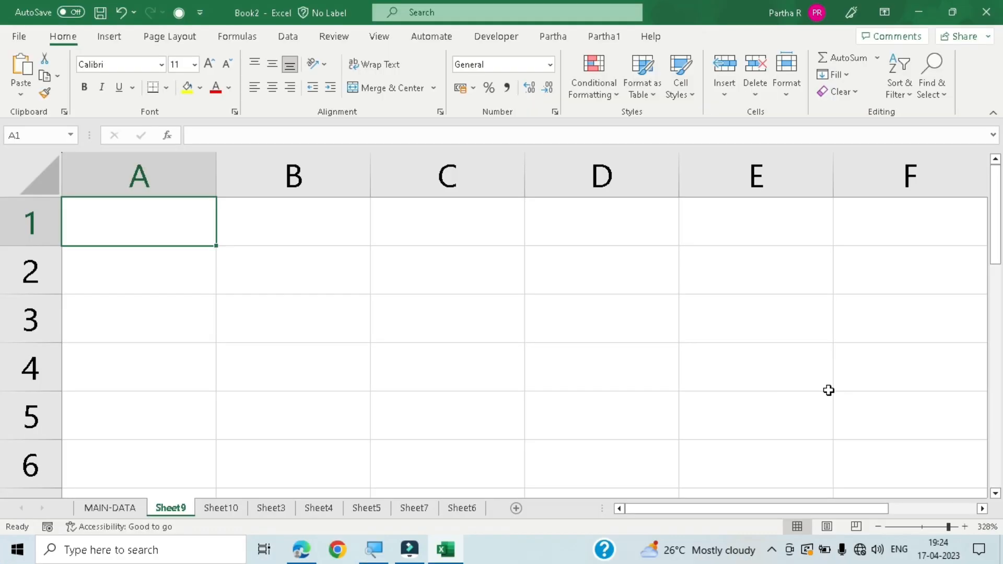
left_click(944, 527)
left_click_drag(944, 526, 915, 528)
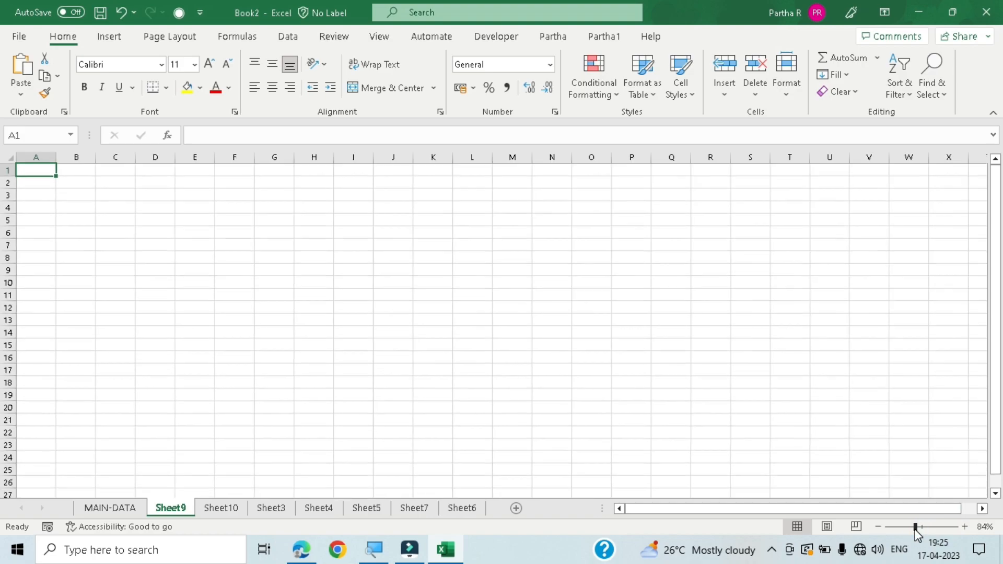
- Lower the zoom of Sheet9 to 80%, raise it to 130%, and select cell F7
left_click(880, 527)
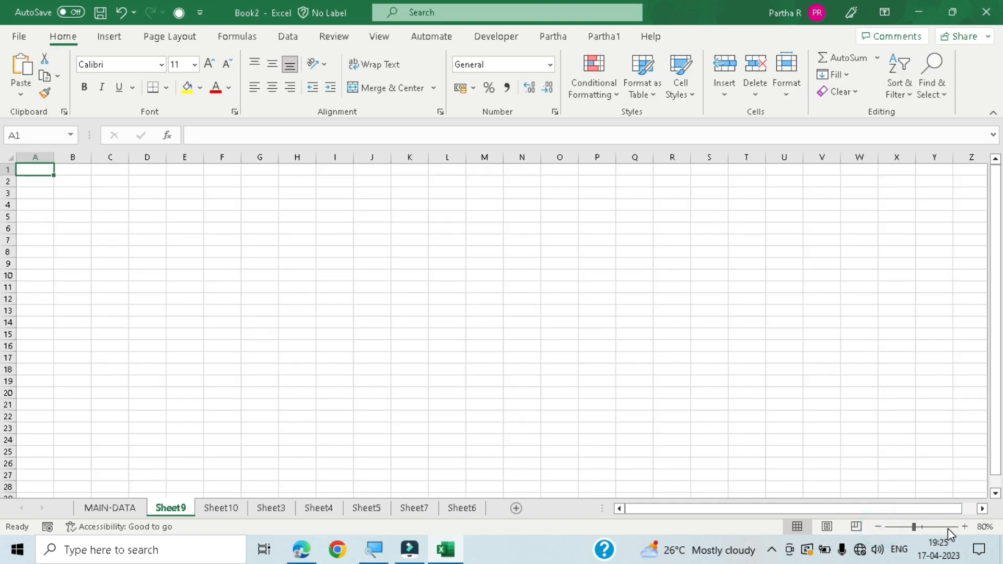
left_click(963, 527)
left_click(963, 527)
left_click(963, 527)
left_click(963, 526)
left_click(964, 526)
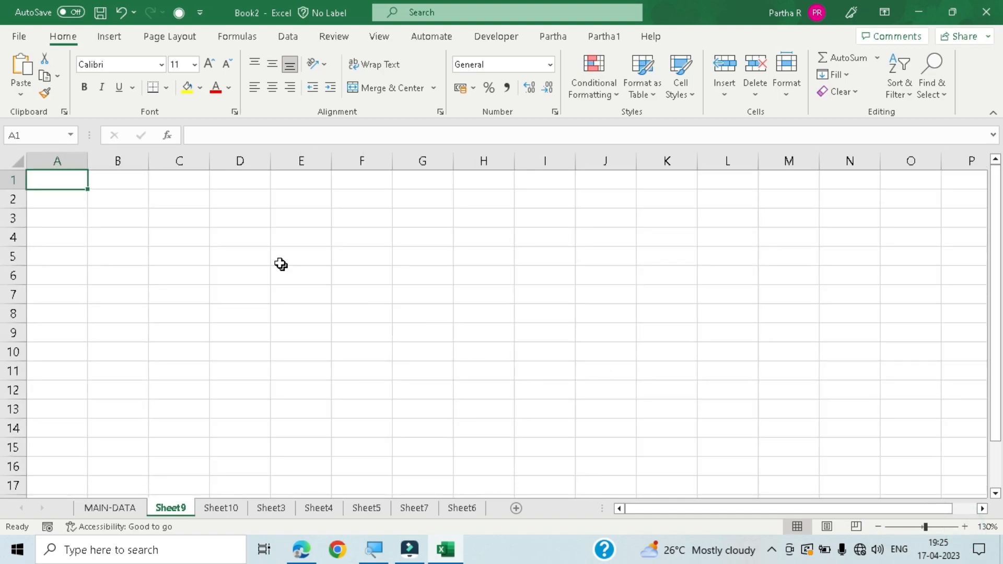
left_click(265, 240)
left_click(346, 289)
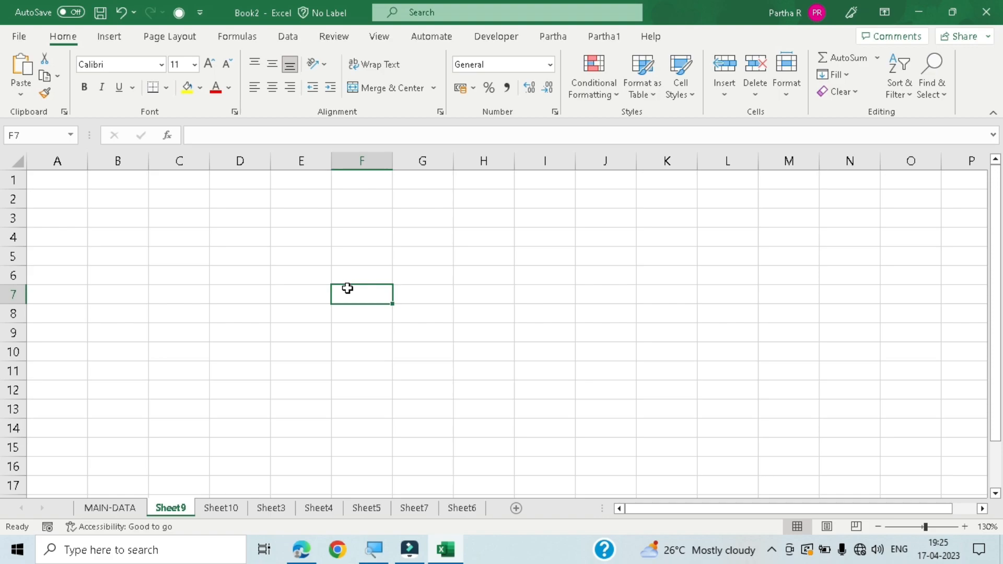
- Set the magnification of Sheet9 to 100% in the Zoom dialog
key("alt")
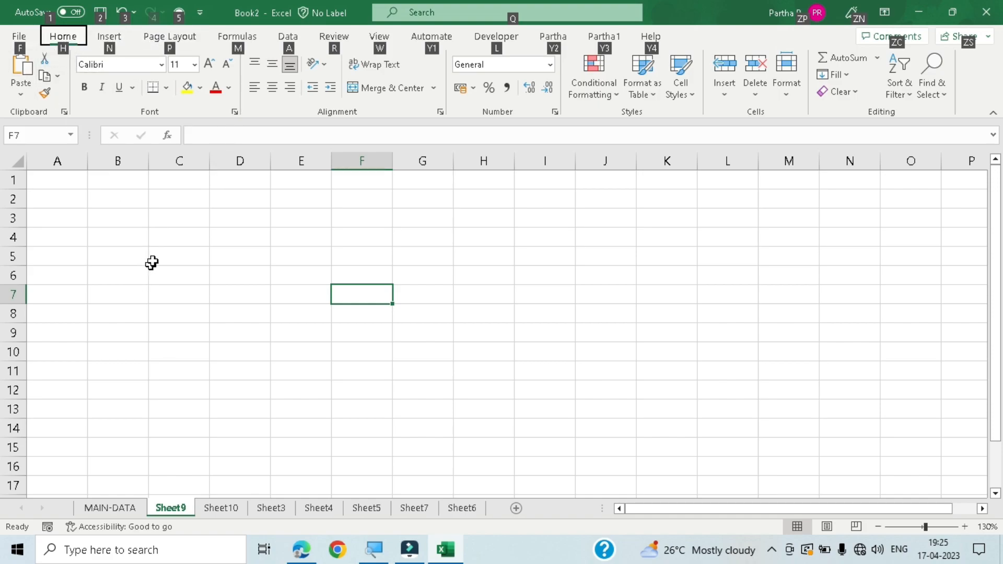
key("Escape")
key("alt")
key("v")
key("z")
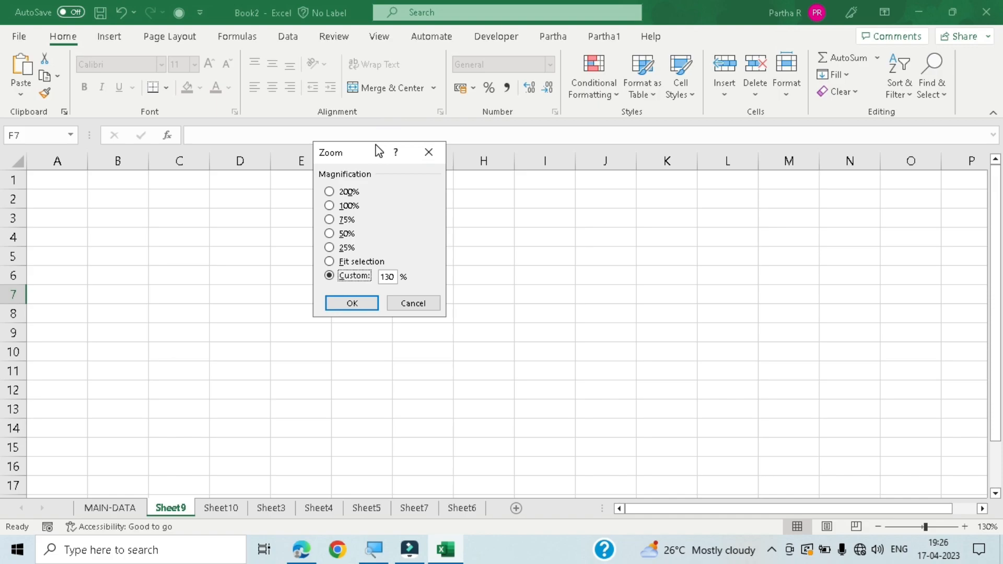
key("Up")
key("Up")
key("Down")
key("Down")
key("Up")
key("Up")
key("Up")
key("Up")
key("Up")
key("Up")
key("Down")
key("Down")
key("Down")
key("Down")
key("Up")
key("Up")
key("Up")
key("Up")
key("Down")
key("Down")
key("Down")
key("Down")
key("Down")
key("Down")
key("Up")
key("Up")
key("Up")
key("Up")
key("Up")
key("Up")
key("Up")
key("Down")
key("Return")
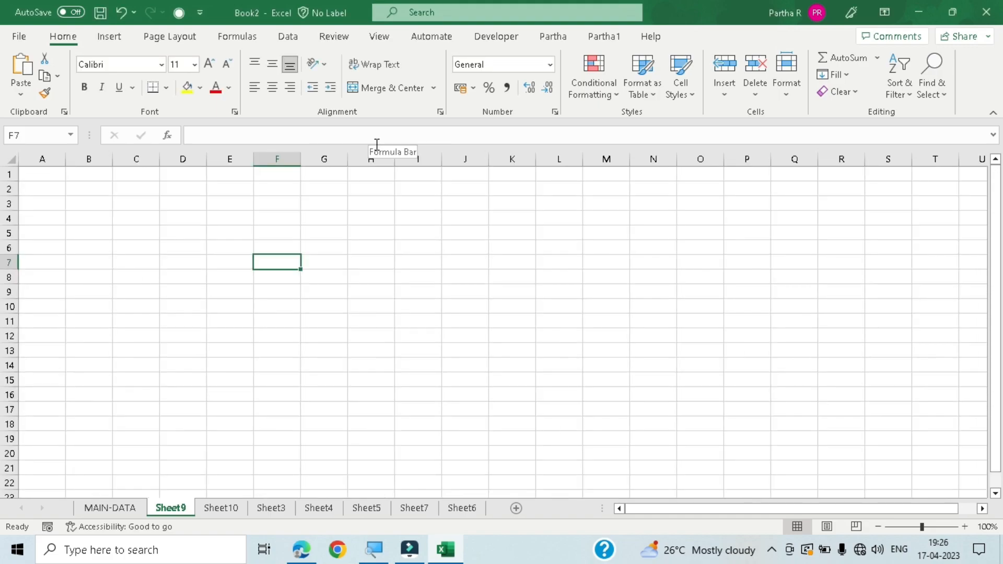
- Set the magnification of Sheet9 to 200% in the Zoom dialog
key("alt+w")
key("q")
key("Up")
key("Up")
key("Return")
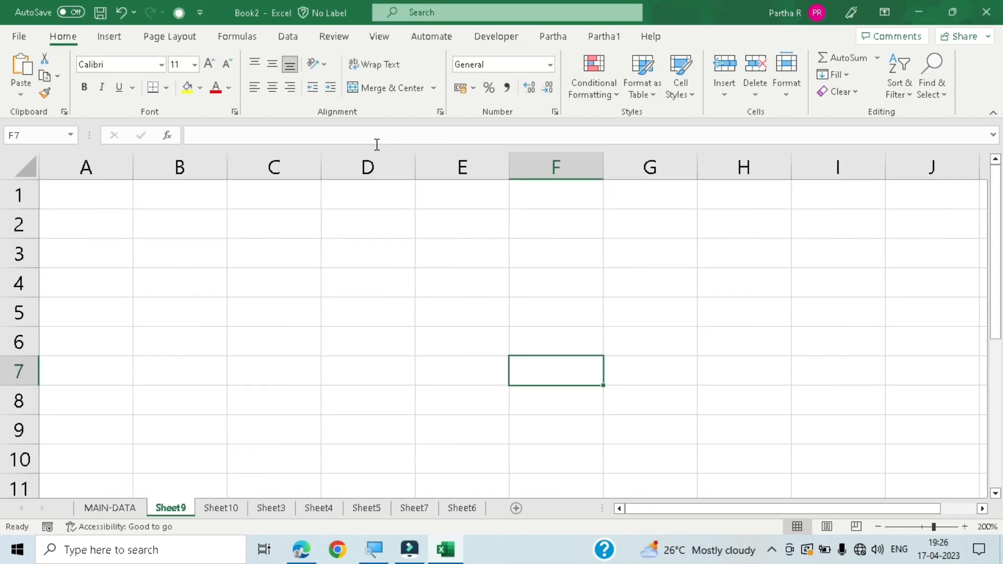
- Enter the headings SR NO in cell A1 and STUDENT NAME in cell B1 of Sheet9
left_click(282, 304)
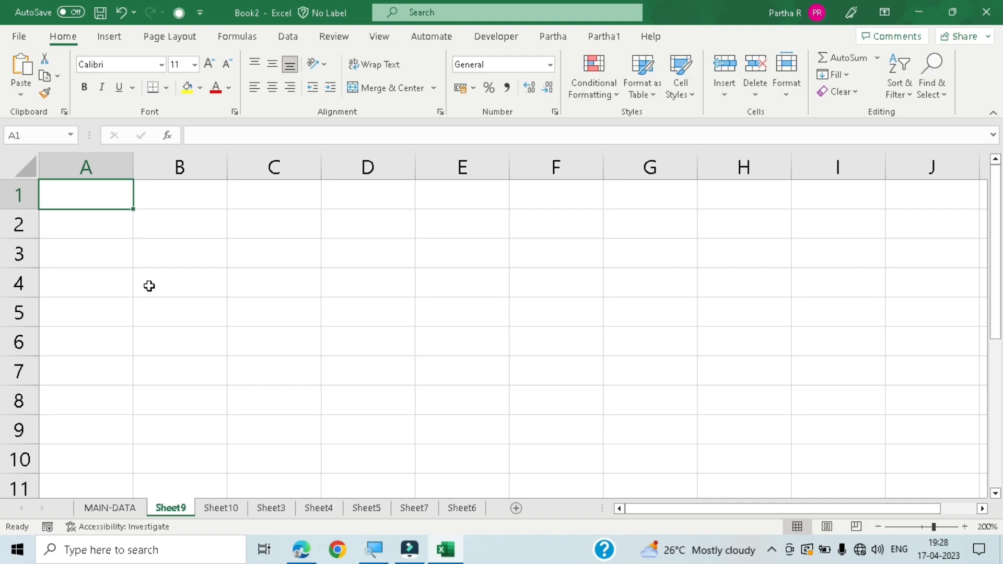
type("SR NO")
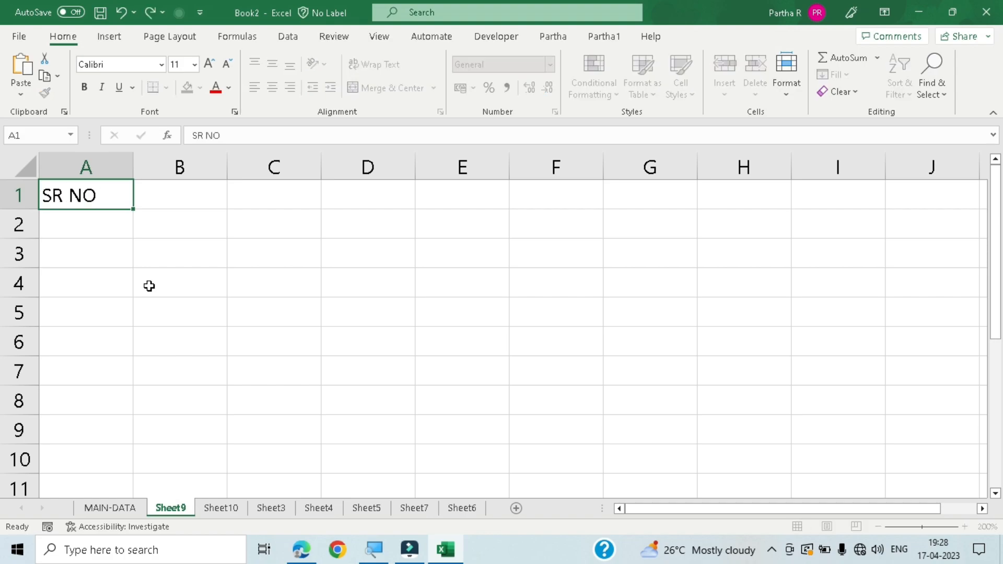
key("Tab")
type("S")
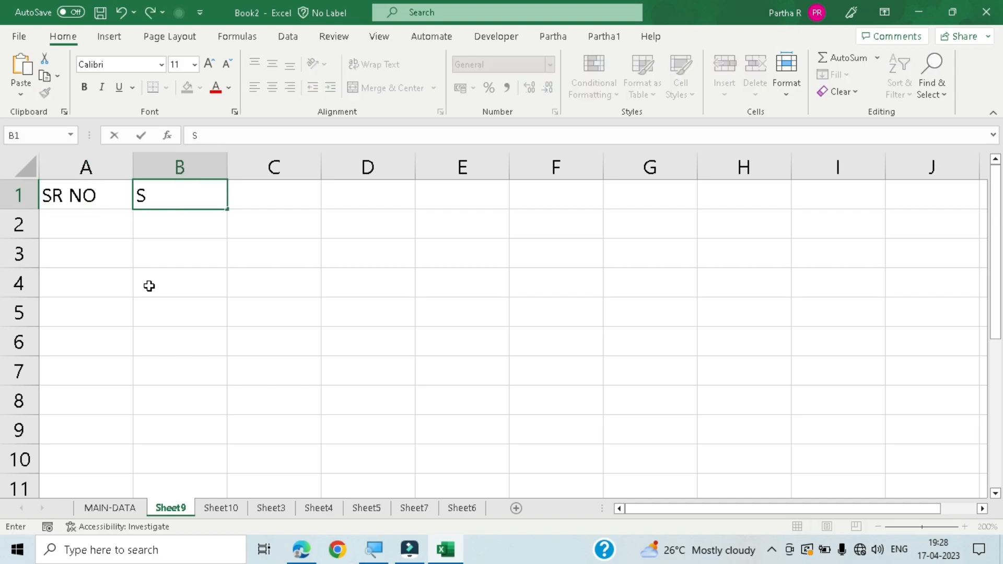
type("TUDENT ")
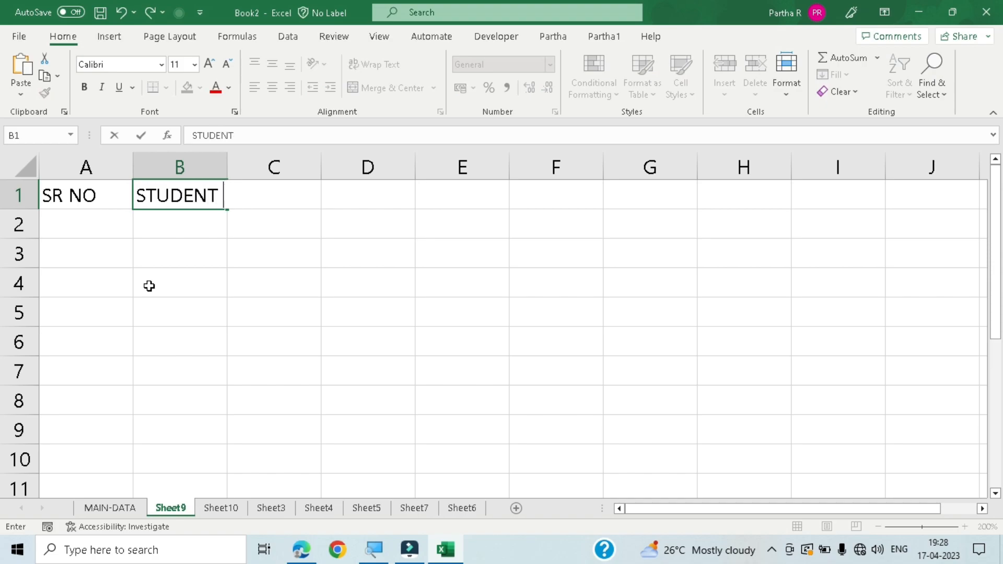
type("NAME")
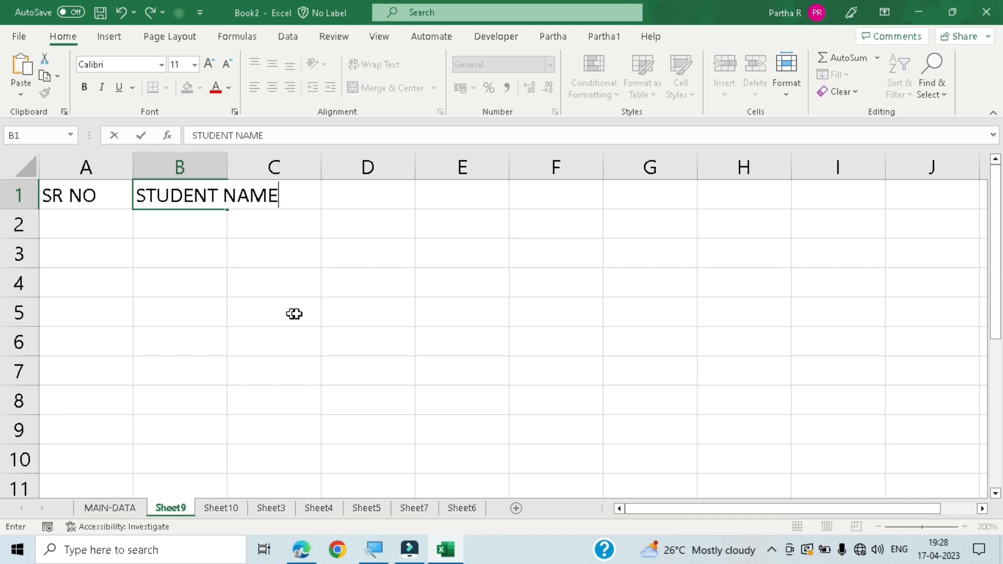
left_click(290, 278)
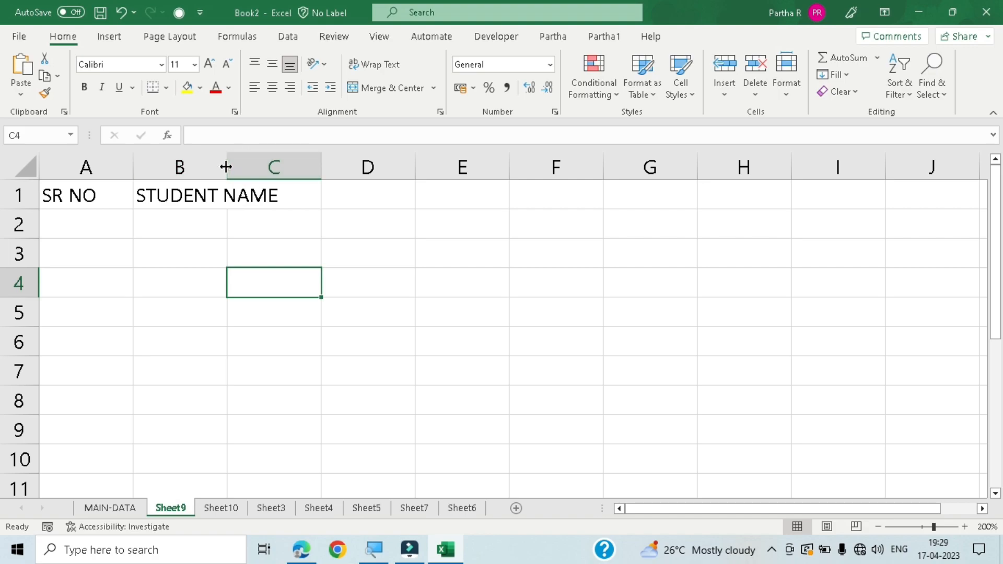
- Practise resizing column B wider and narrower, including an AutoFit, and leave it just wide enough for the STUDENT NAME heading
left_click_drag(225, 167, 282, 159)
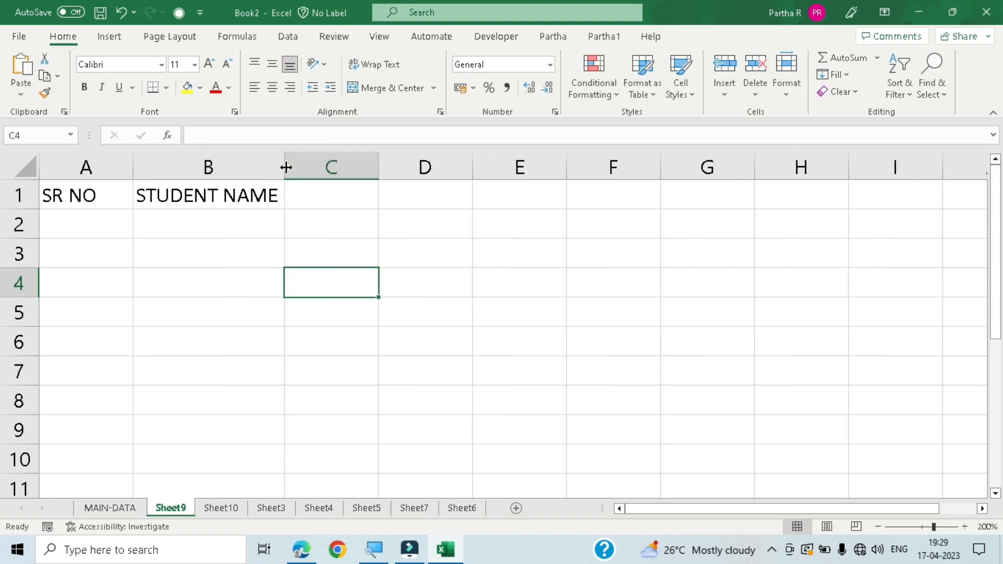
left_click(444, 167)
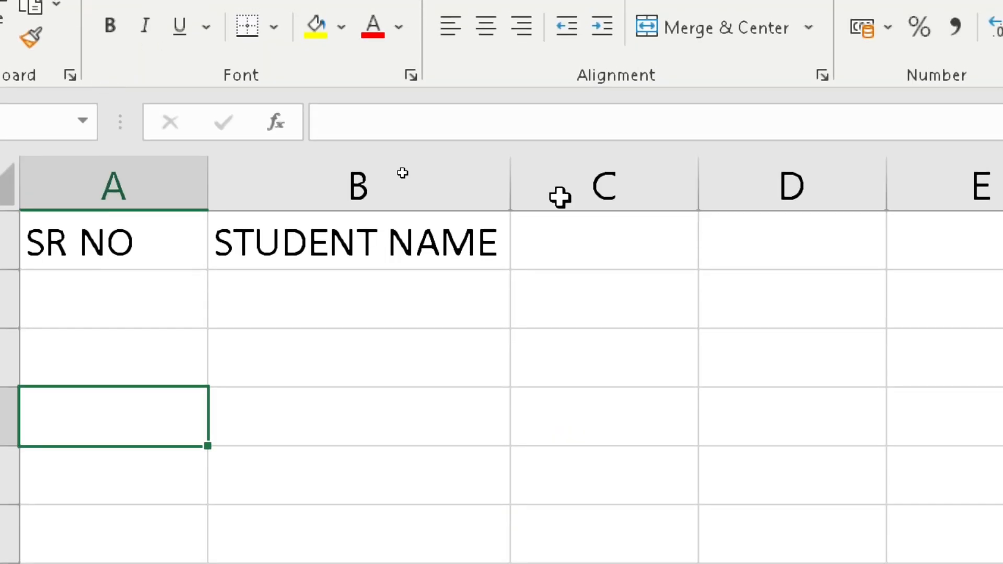
right_click(206, 165)
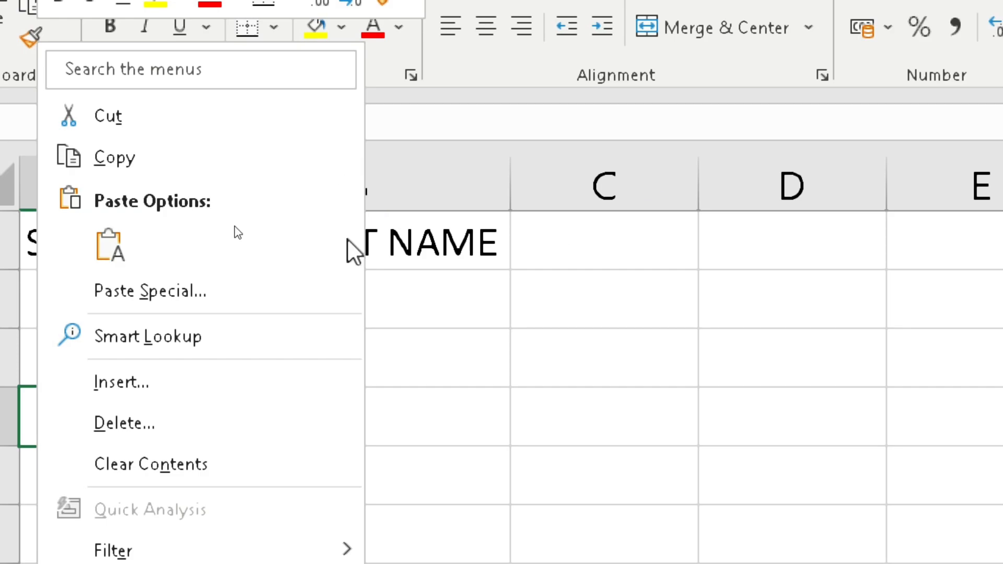
left_click(262, 279)
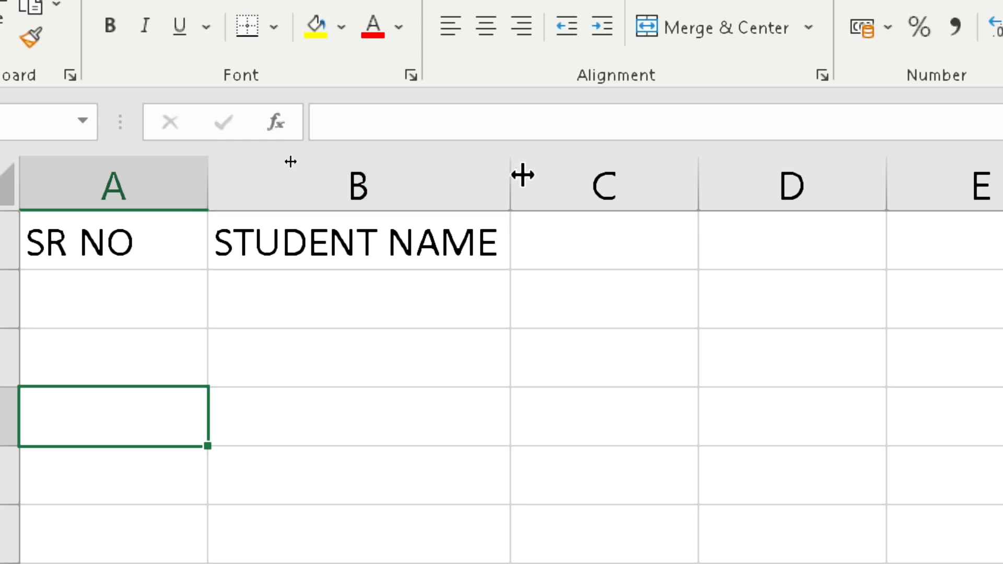
left_click_drag(509, 179, 633, 178)
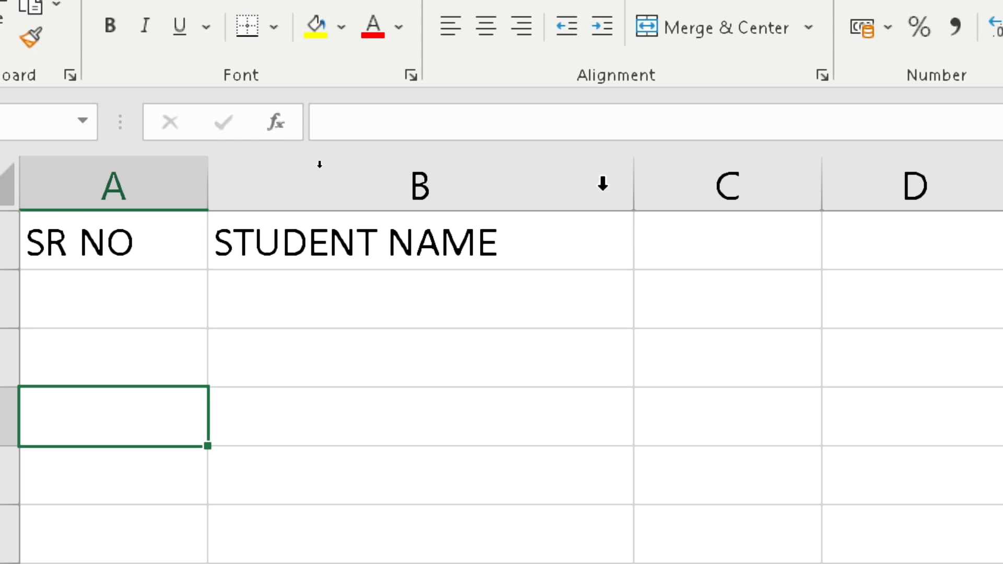
left_click_drag(629, 180, 361, 166)
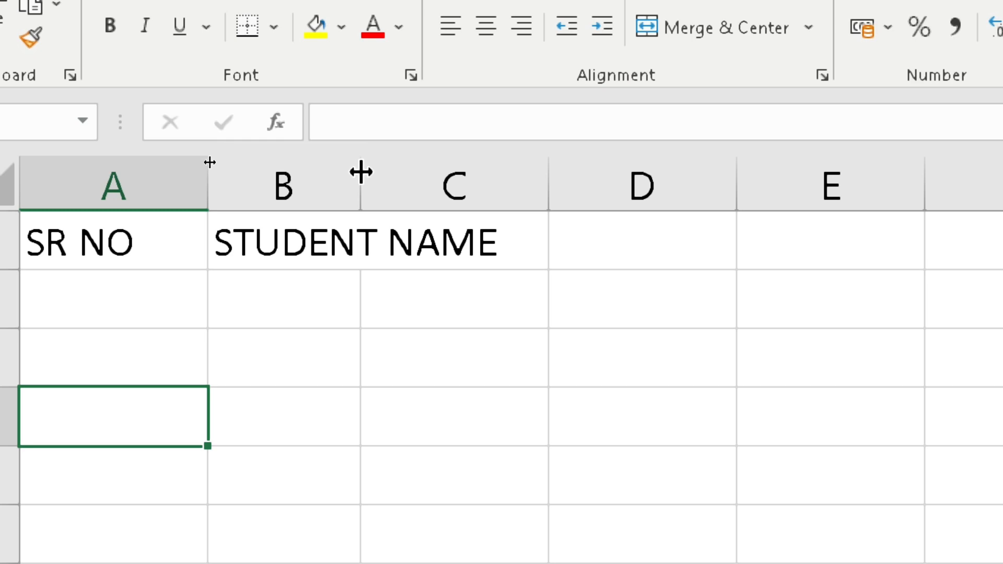
double_click(360, 168)
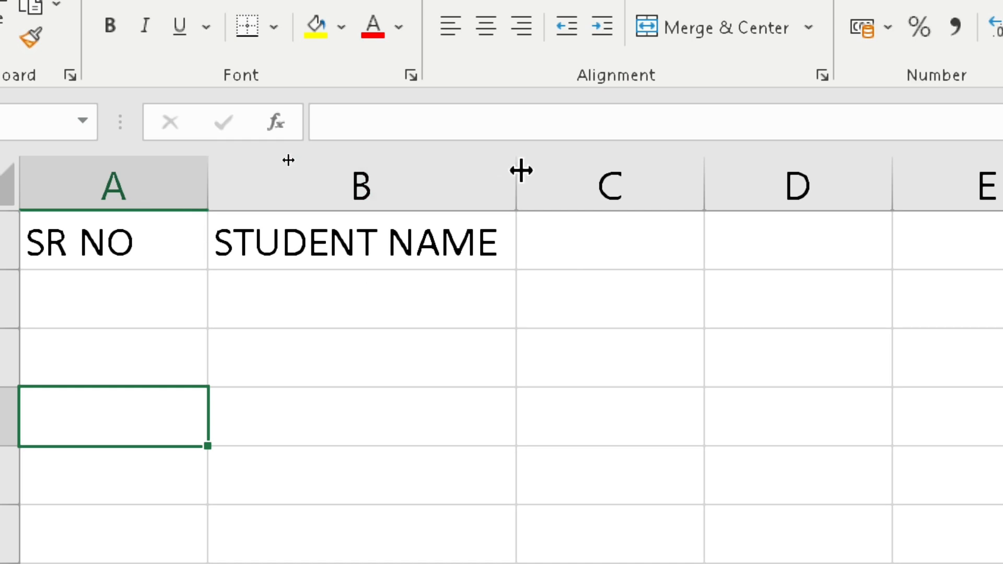
left_click_drag(516, 172, 704, 180)
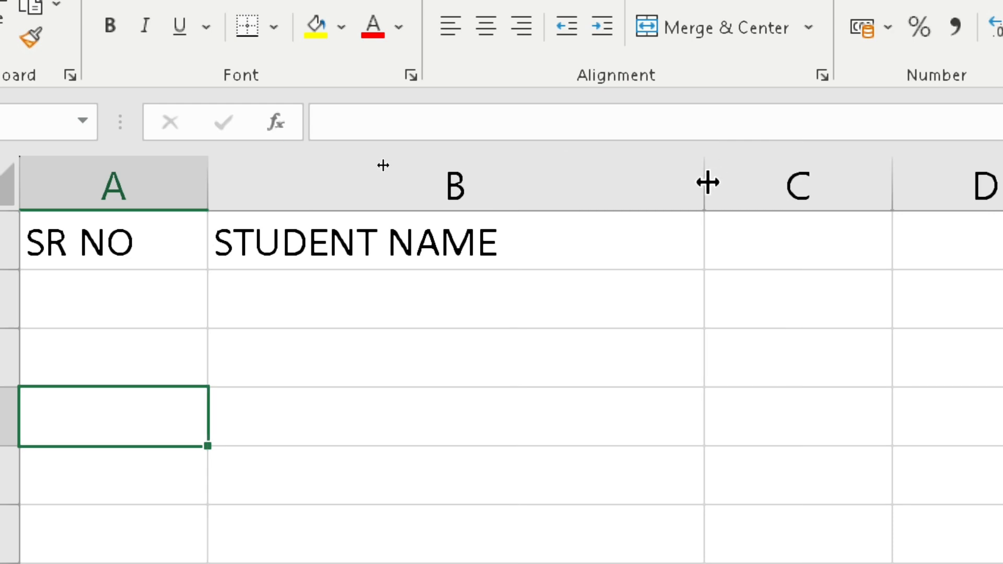
left_click_drag(707, 182, 506, 183)
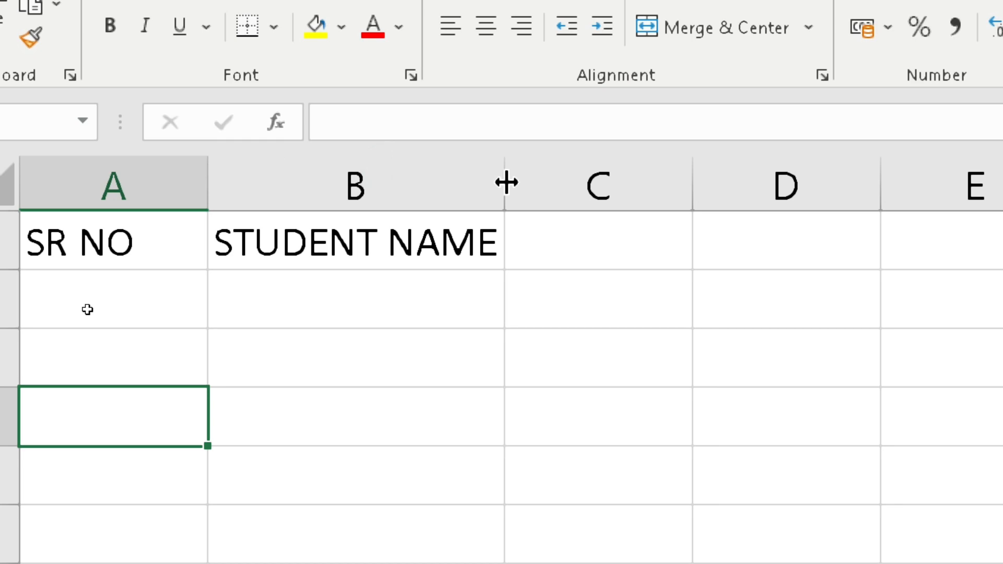
key("ctrl+minus")
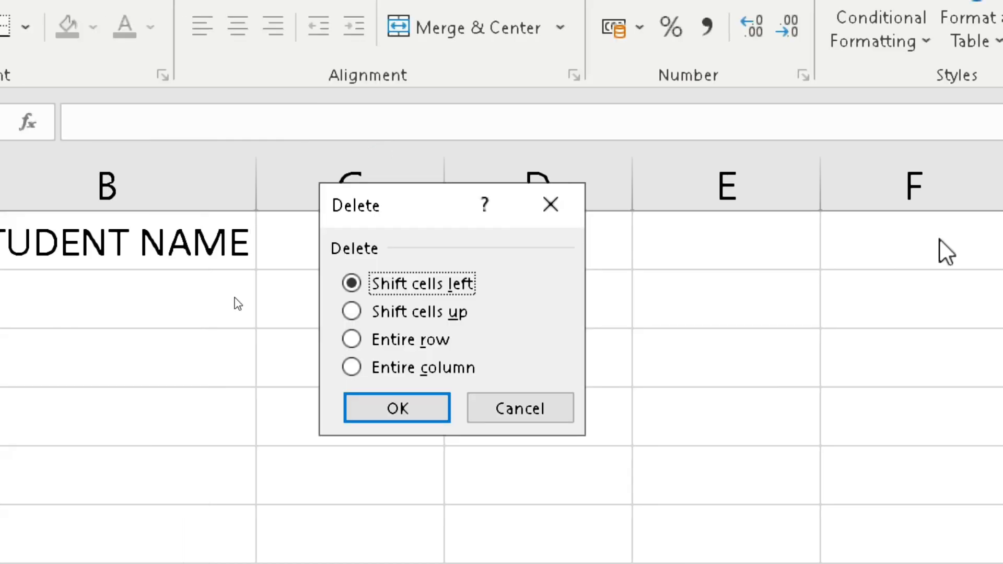
left_click(518, 409)
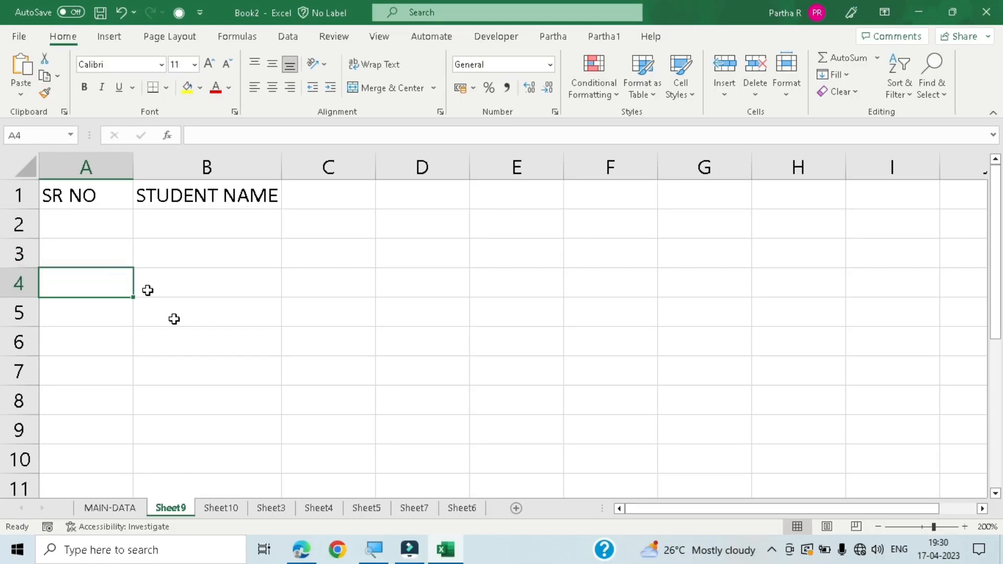
- Enter the subject headings ENG, BIO, HIS and GEO in cells C1 to F1
left_click(152, 332)
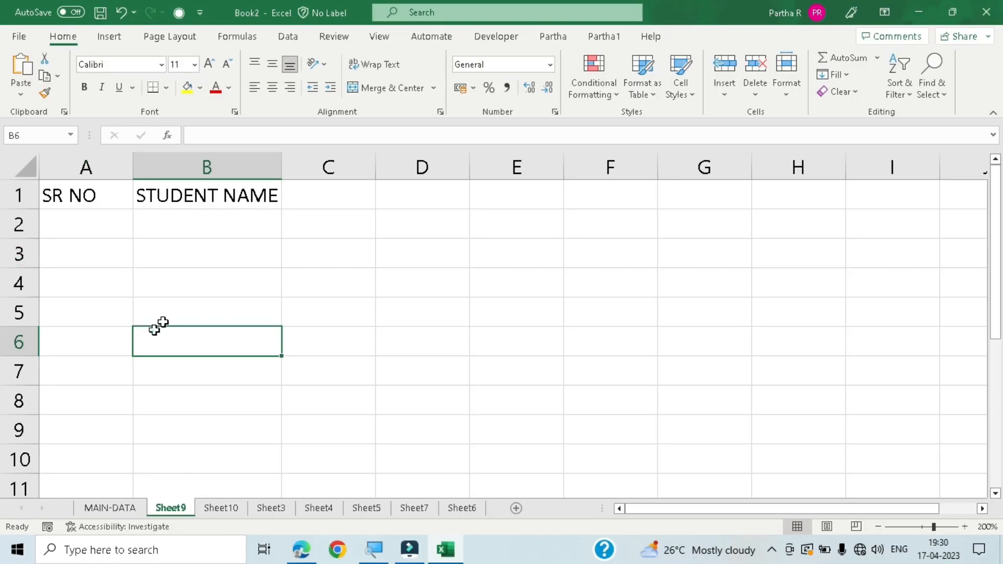
left_click(343, 195)
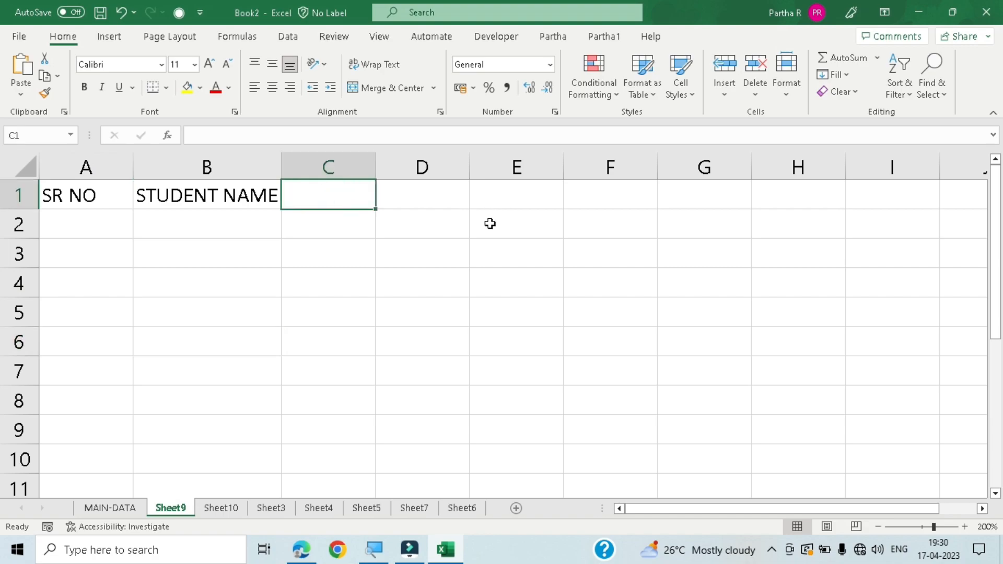
type("ENG")
key("Tab")
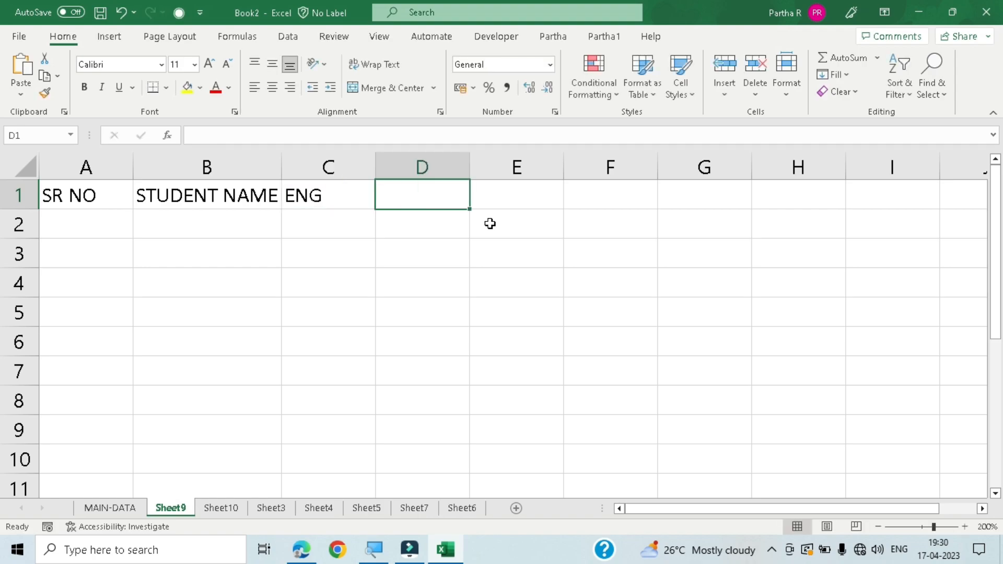
type("BIO")
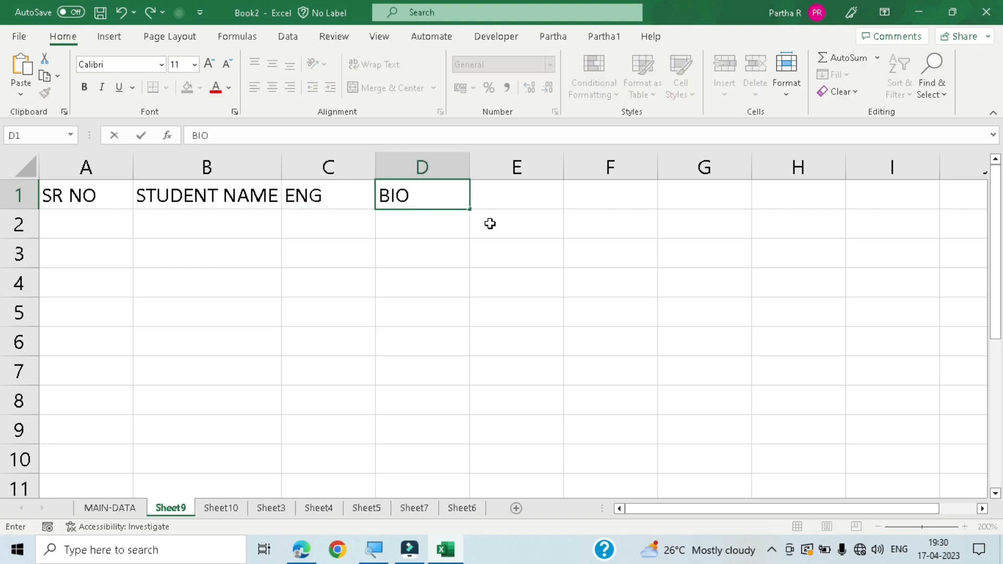
key("Tab")
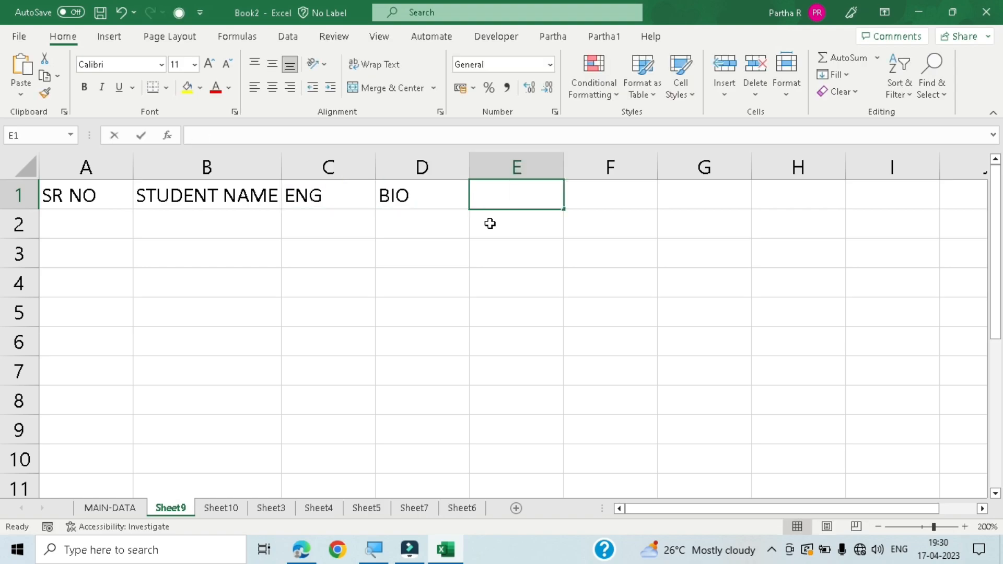
type("HIS")
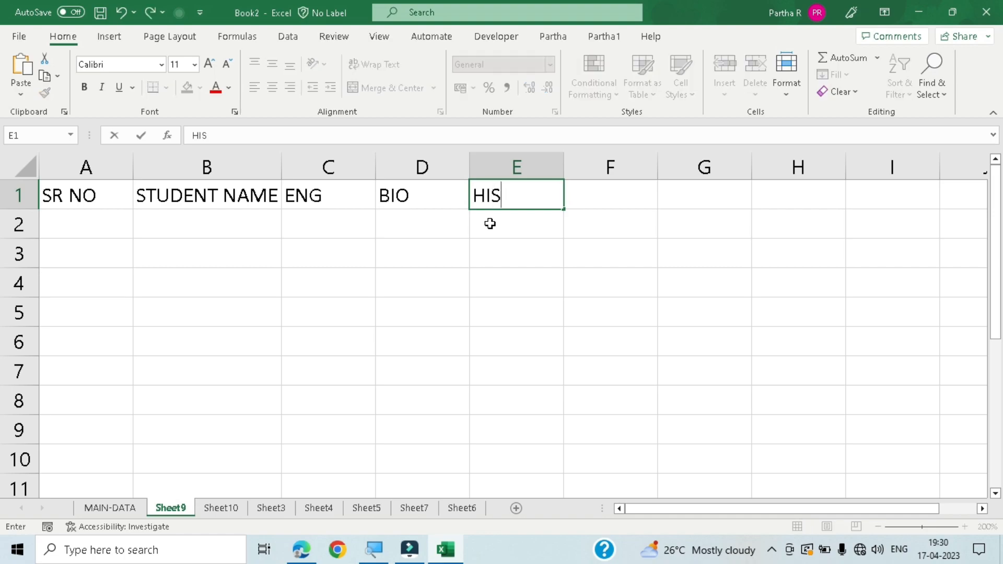
key("Tab")
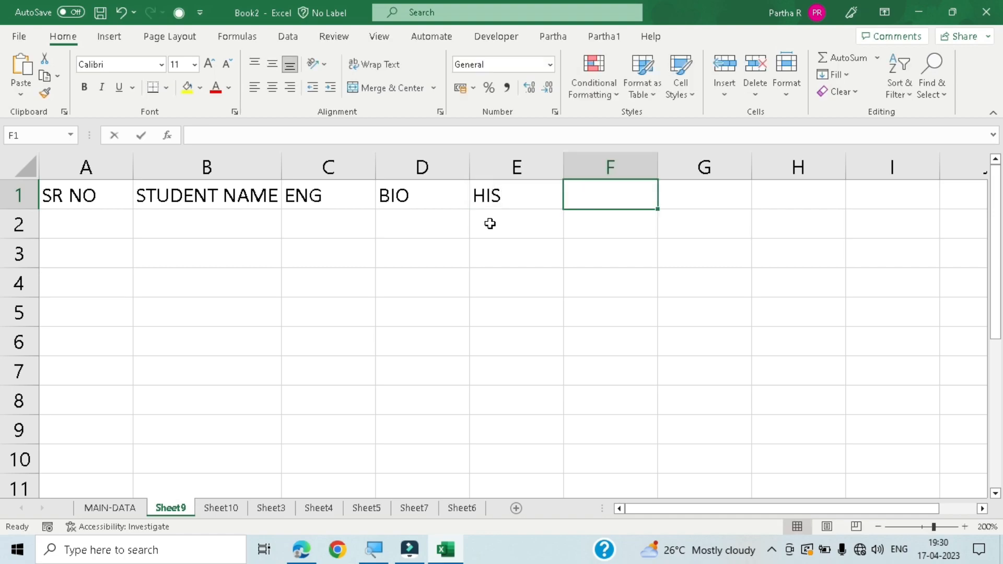
type("GEO")
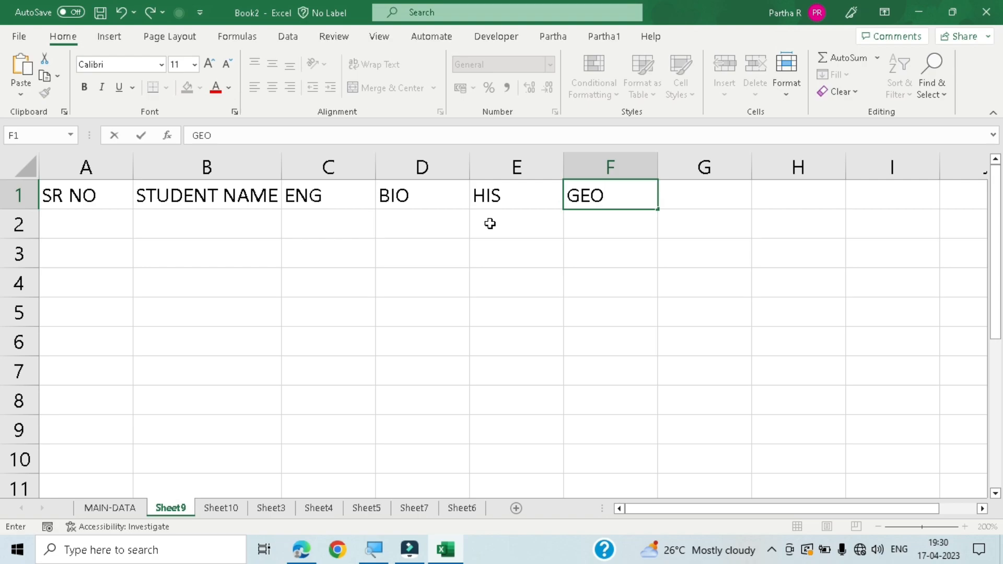
key("Tab")
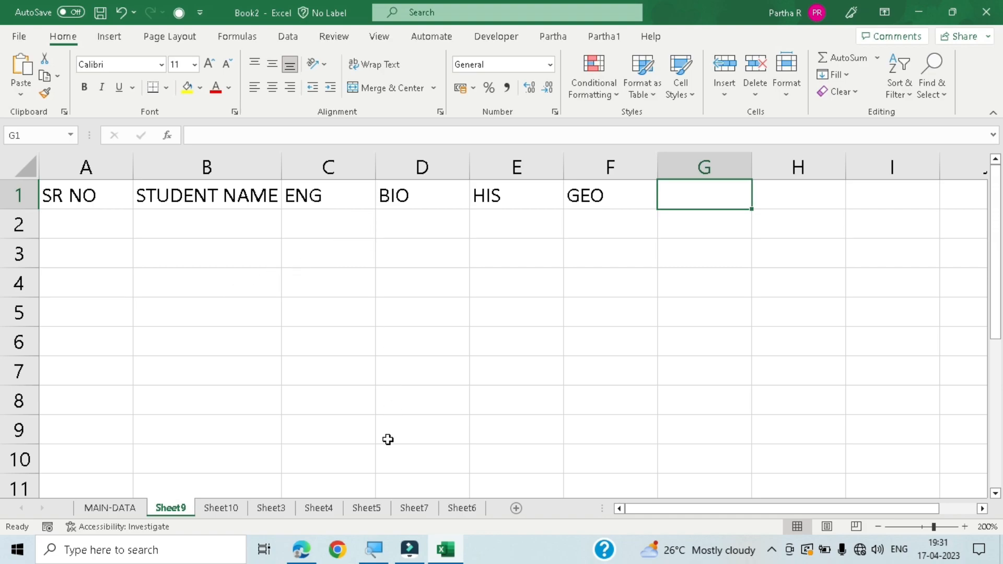
- Enter the result headings TOTAL, AVG and % in cells G1 to I1
type("TO")
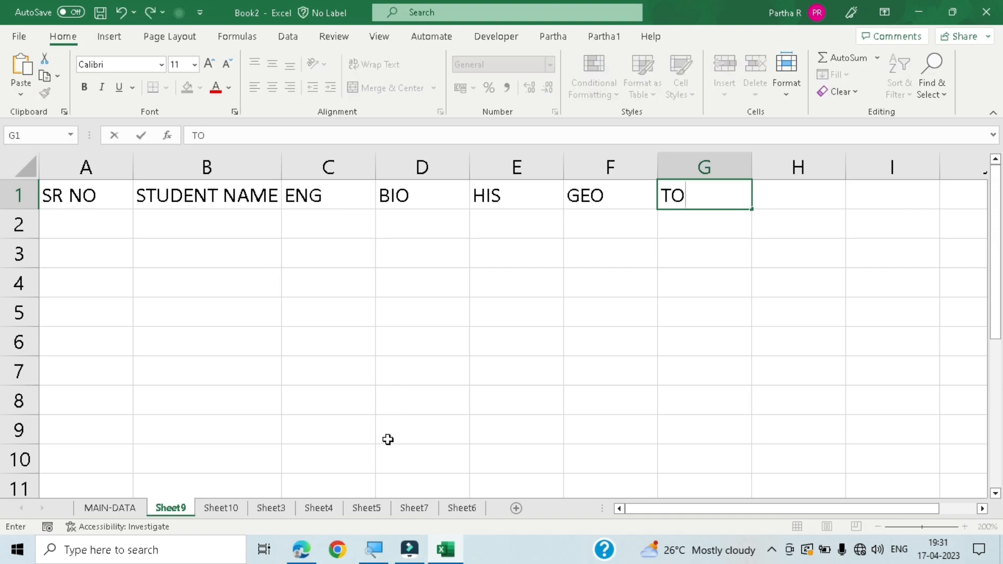
type("TAL")
key("Tab")
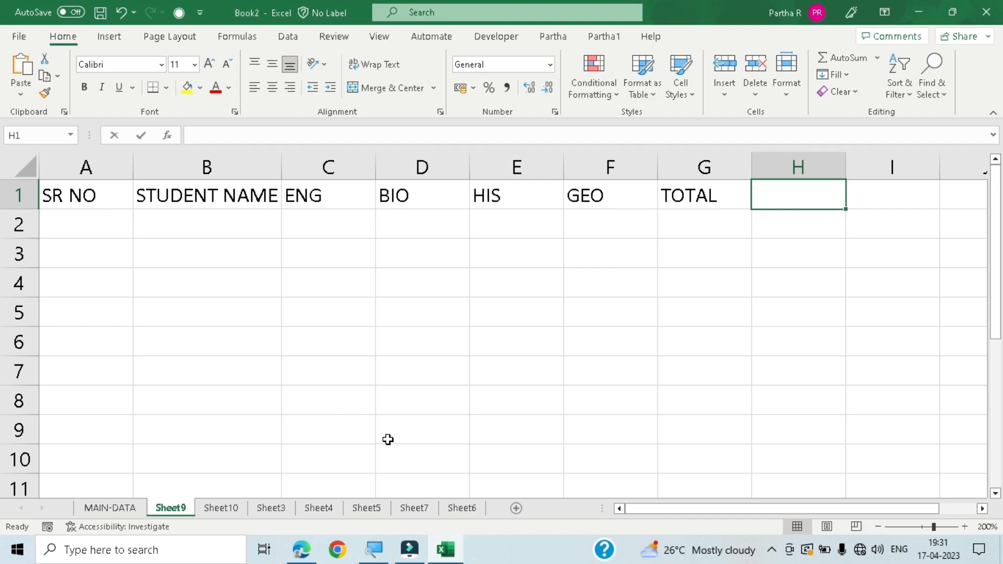
type("AVG")
key("Tab")
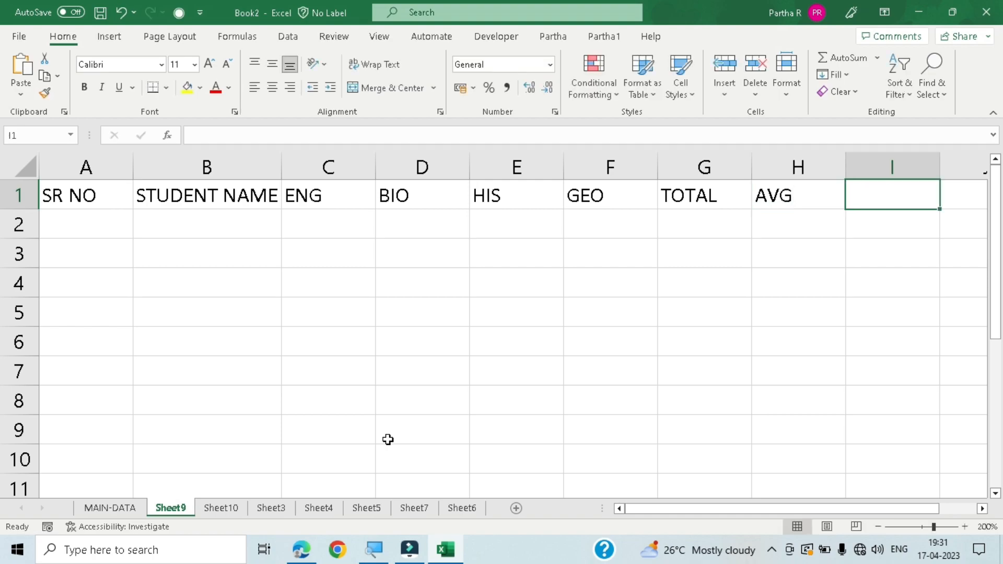
type("%")
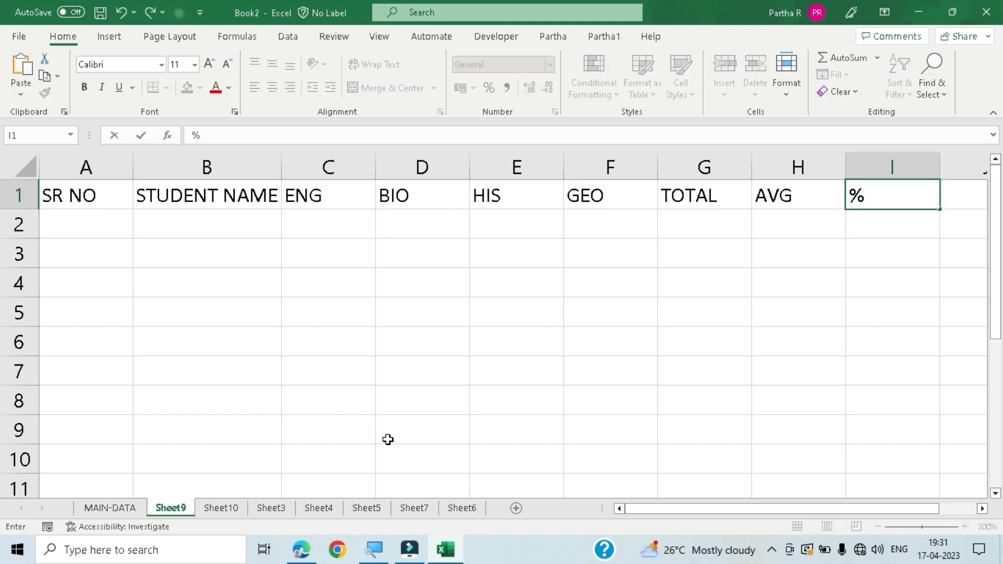
key("Tab")
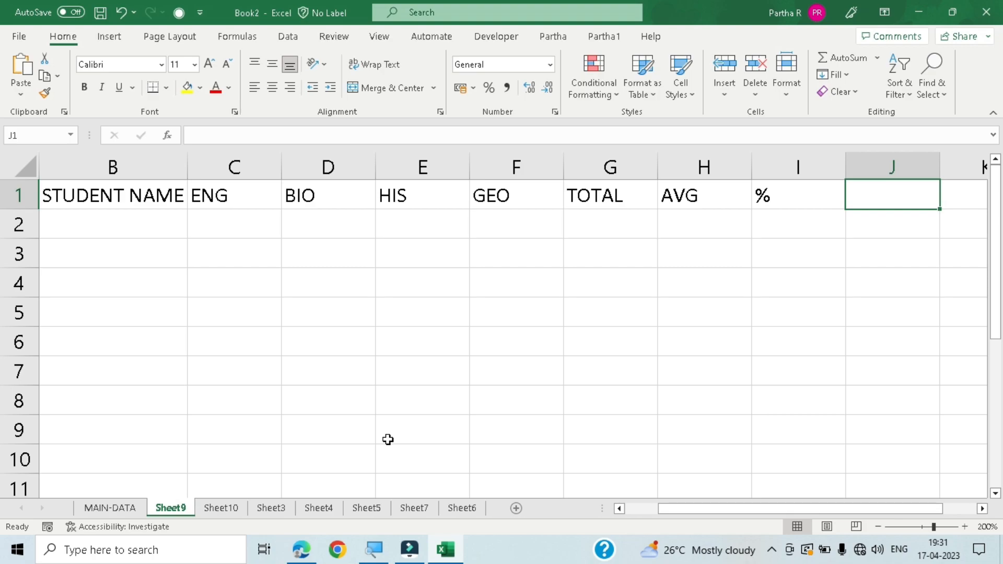
- Enter the heading PASS/FAIL in cell J1, after the % heading
type("PASS")
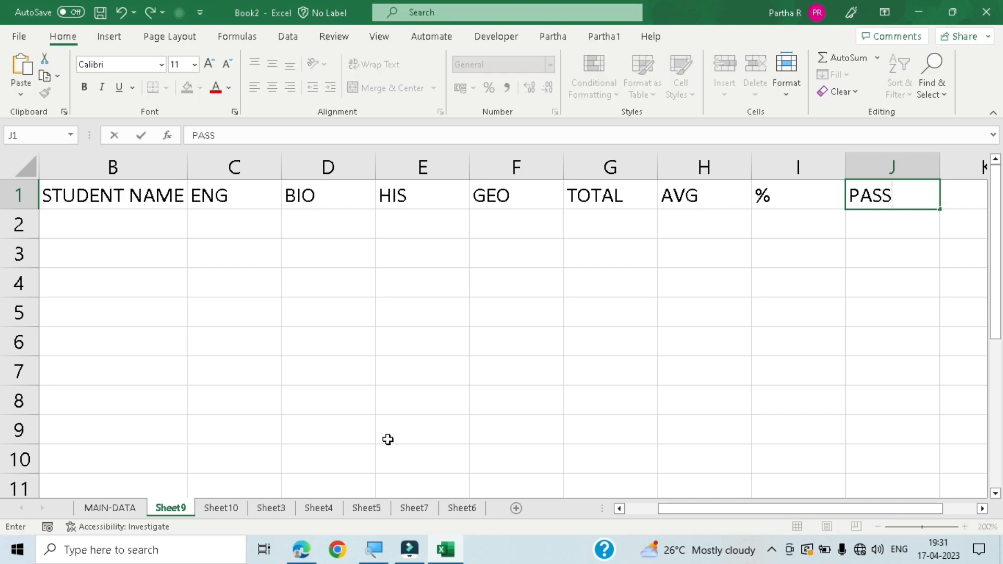
type("/FAIL")
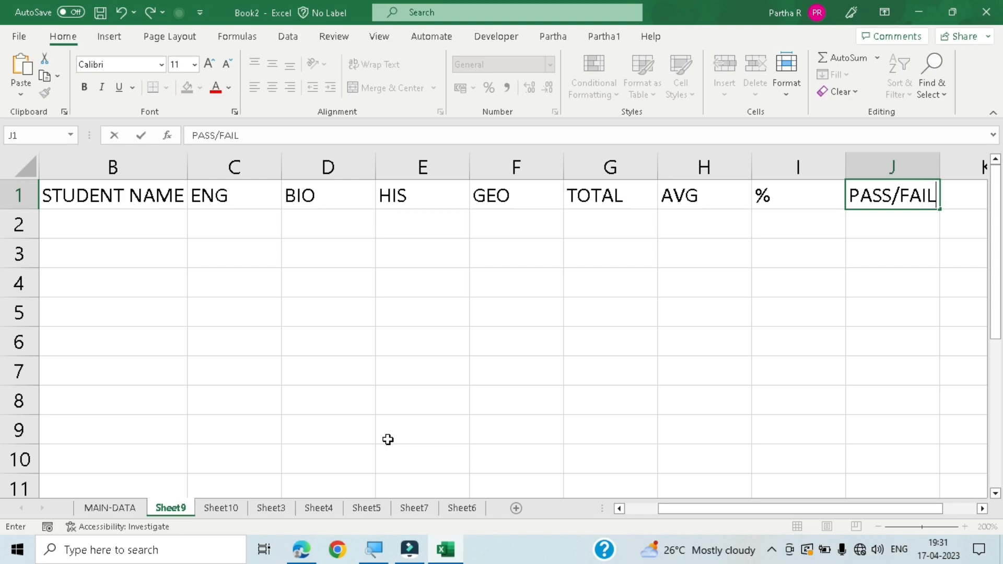
key("Tab")
- Enter the serial numbers 1, 2 and 3 individually in cells A2 to A4 under SR NO
key("ctrl+Home")
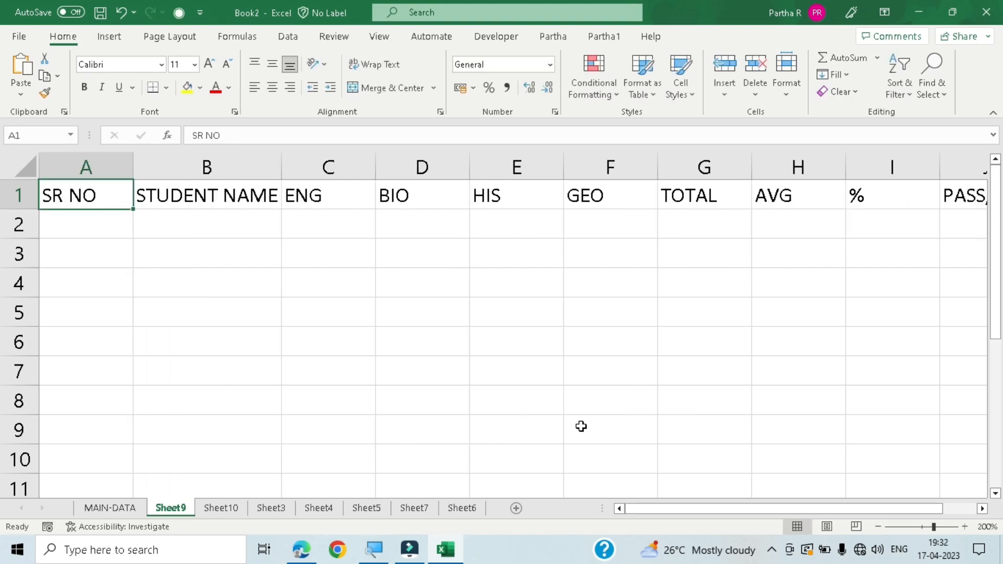
key("Down")
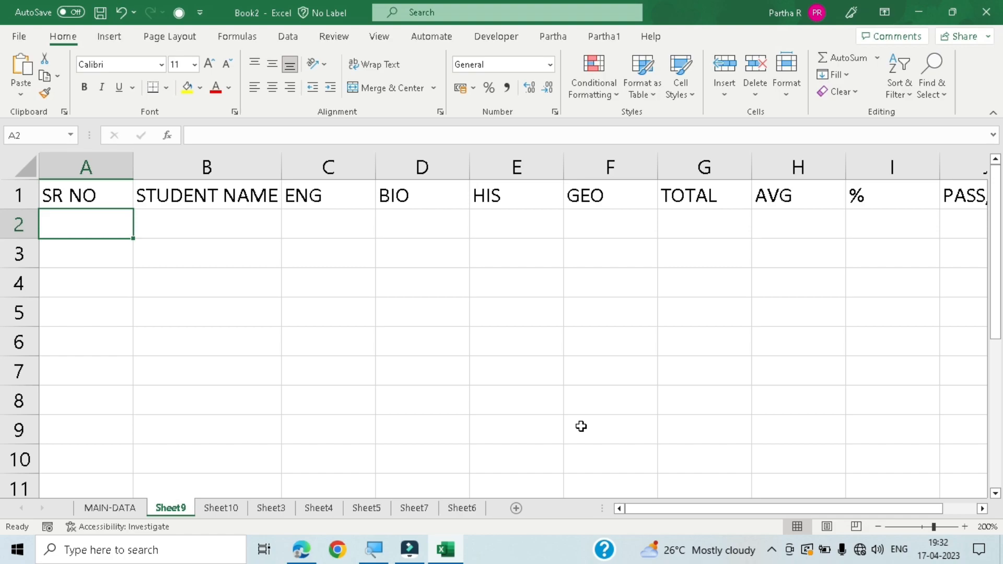
type("1")
key("Return")
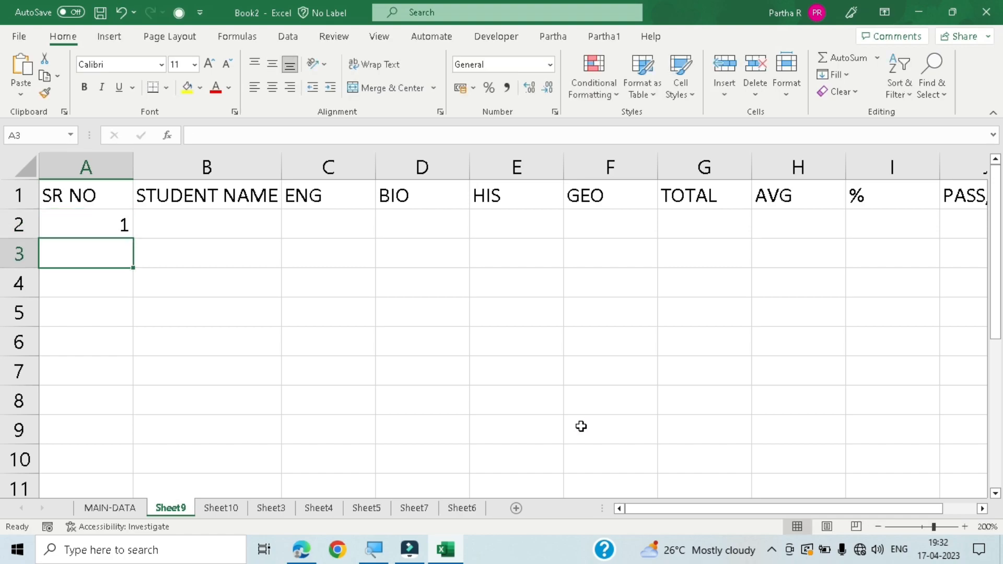
type("2")
key("Return")
type("32")
key("BackSpace")
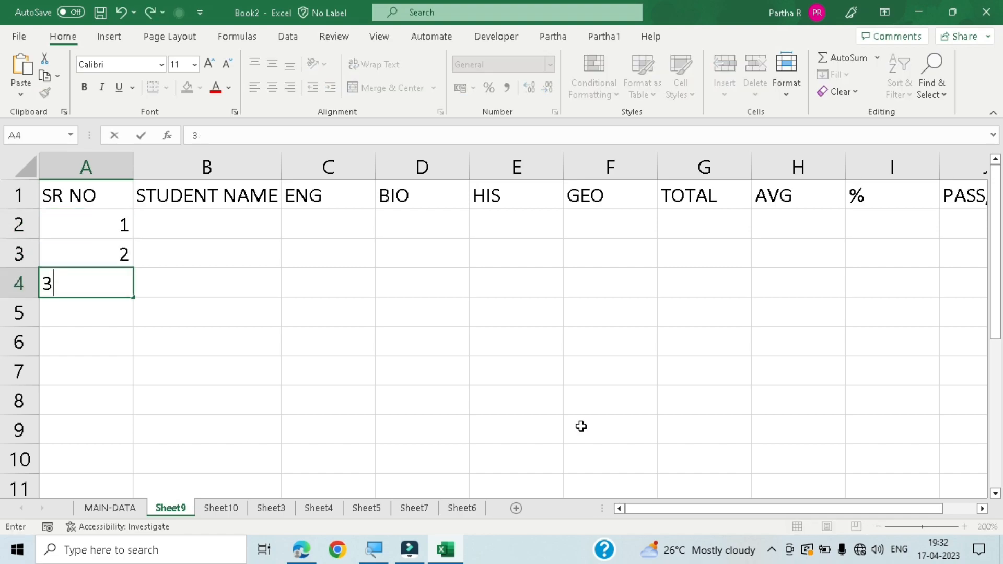
key("Return")
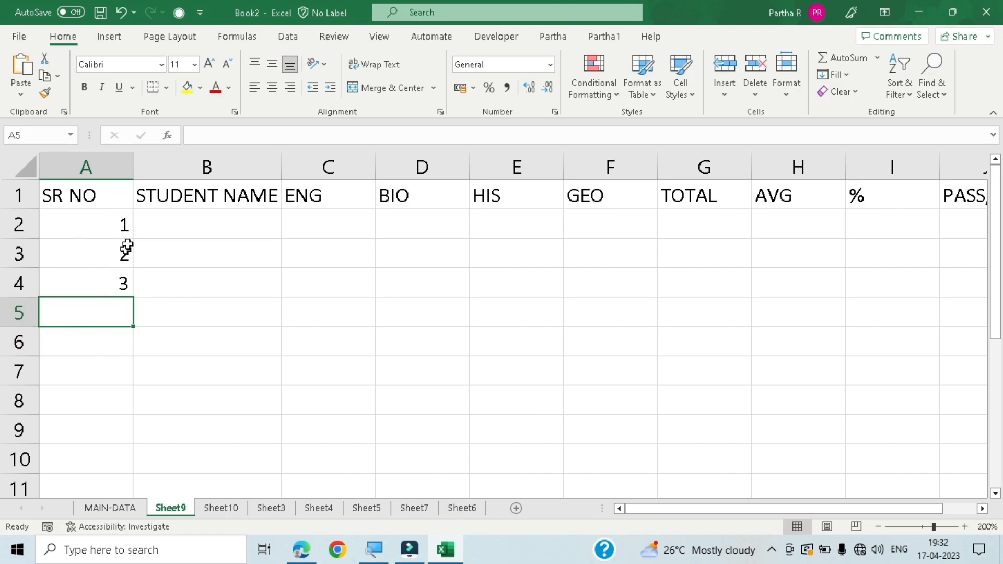
- Undo the serial number entries in cells A2 to A4
left_click_drag(125, 223, 128, 284)
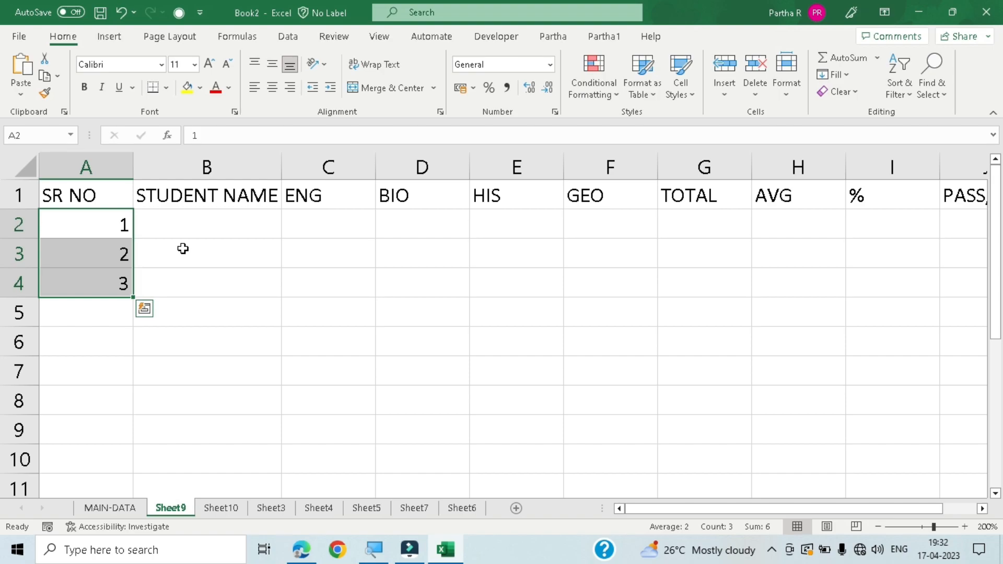
key("ctrl+z")
left_click(111, 232)
key("ctrl+z")
key("ctrl+z")
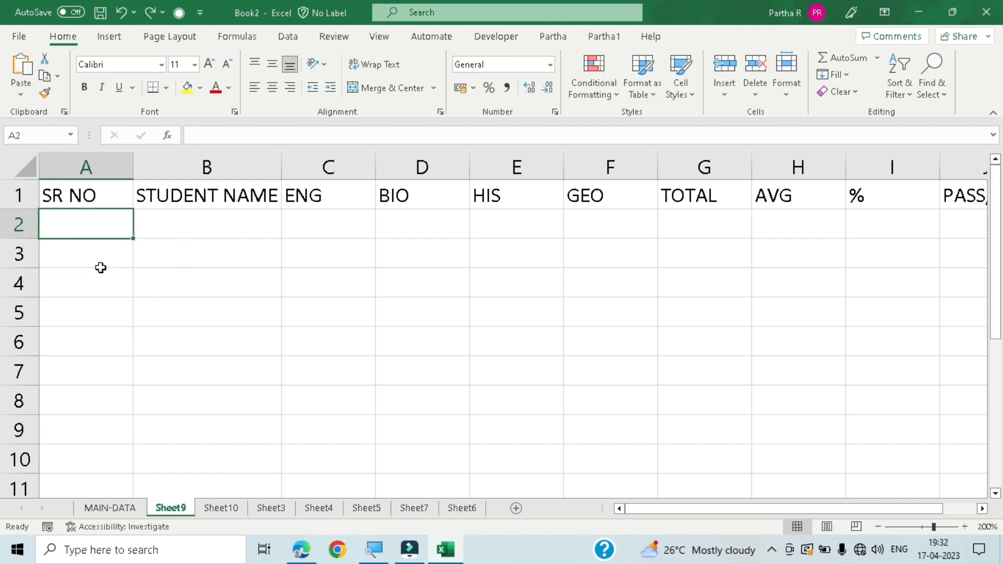
- Enter the serial number 1 in cell A2
type("1")
key("Return")
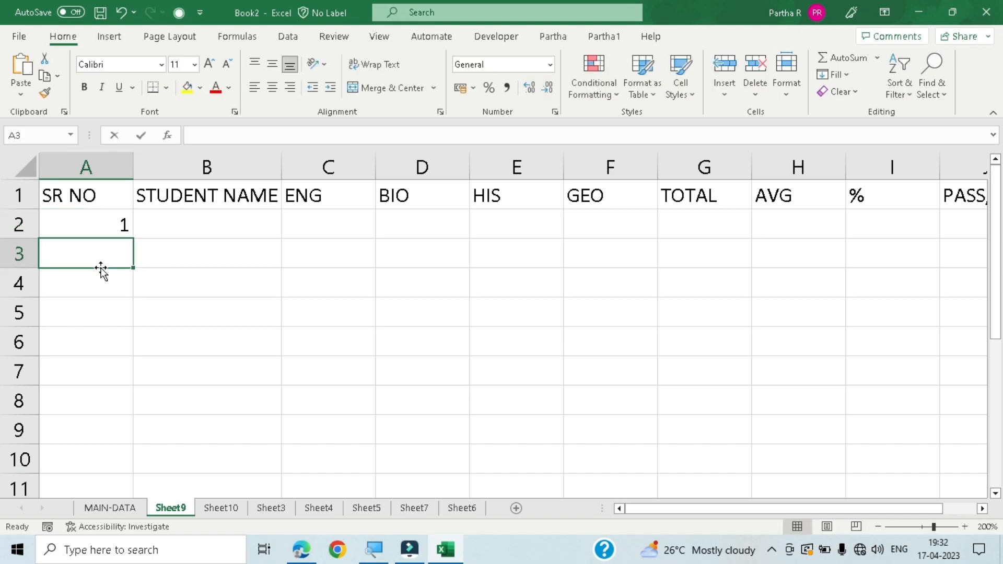
- Enter 2 in cell A3 and fill the number series from A2:A3 down to cell A10
type("2")
key("Return")
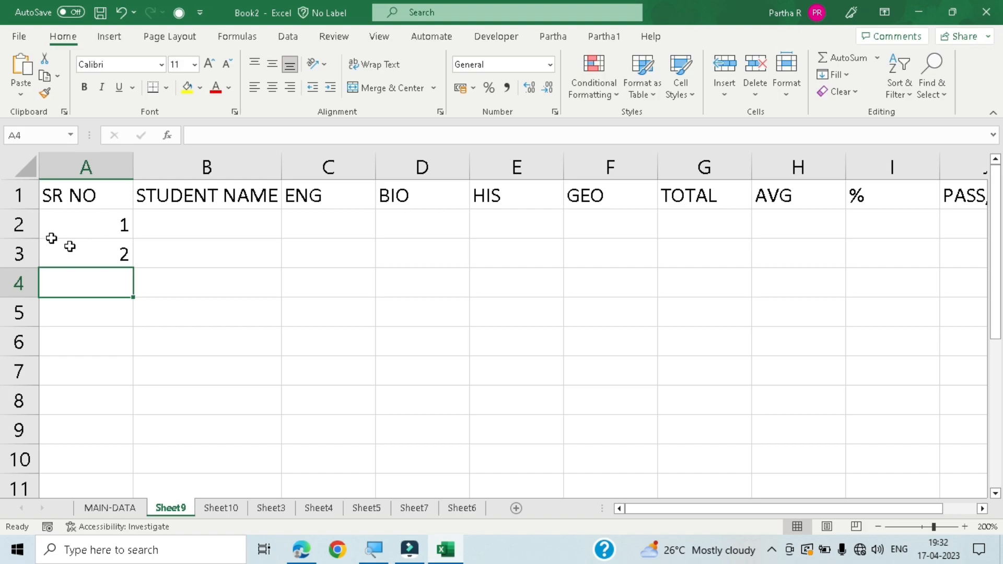
left_click_drag(104, 221, 111, 252)
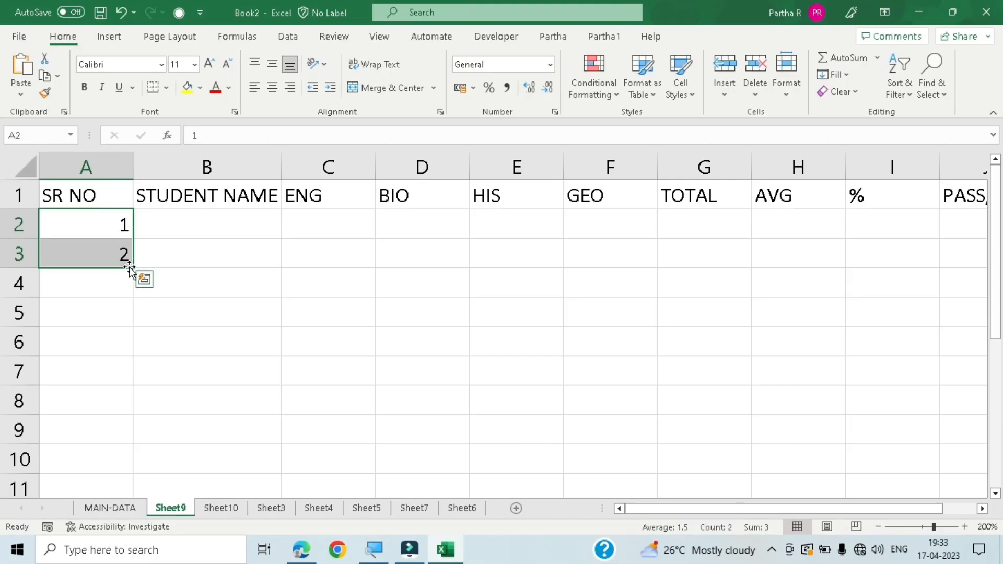
left_click_drag(130, 269, 130, 464)
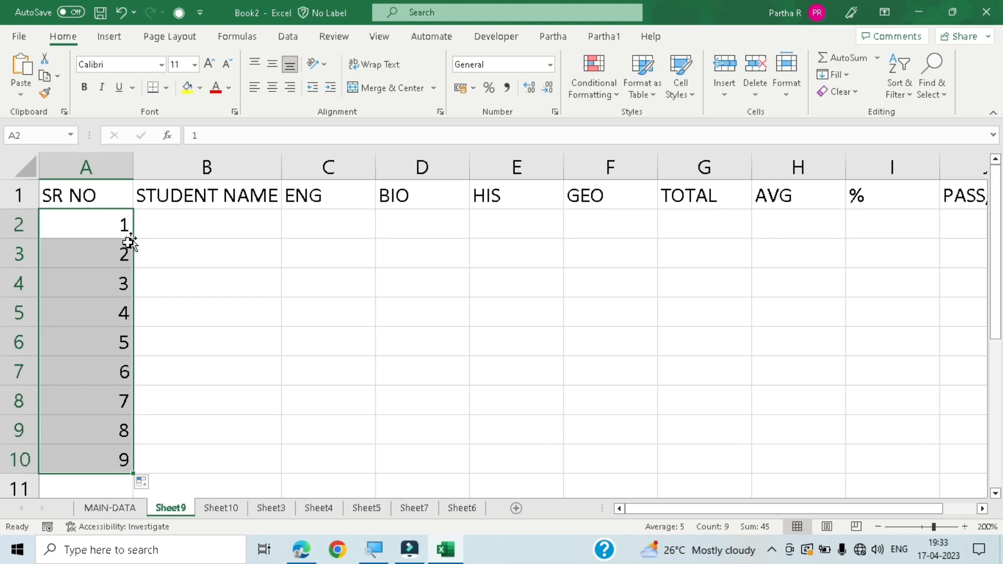
- Undo the series fill and the entry in cell A3, and select cell A2
key("ctrl+z")
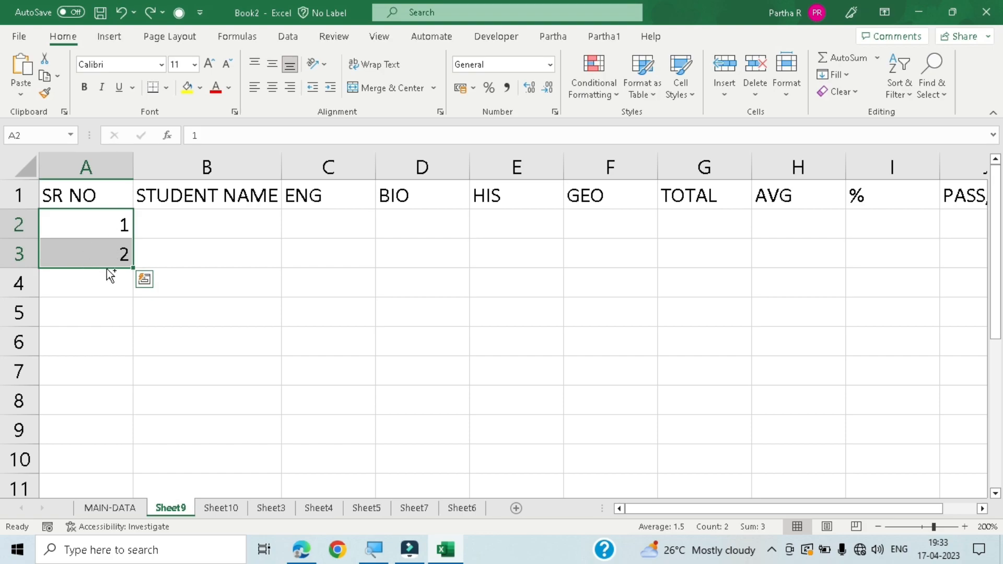
key("ctrl+z")
left_click(118, 217)
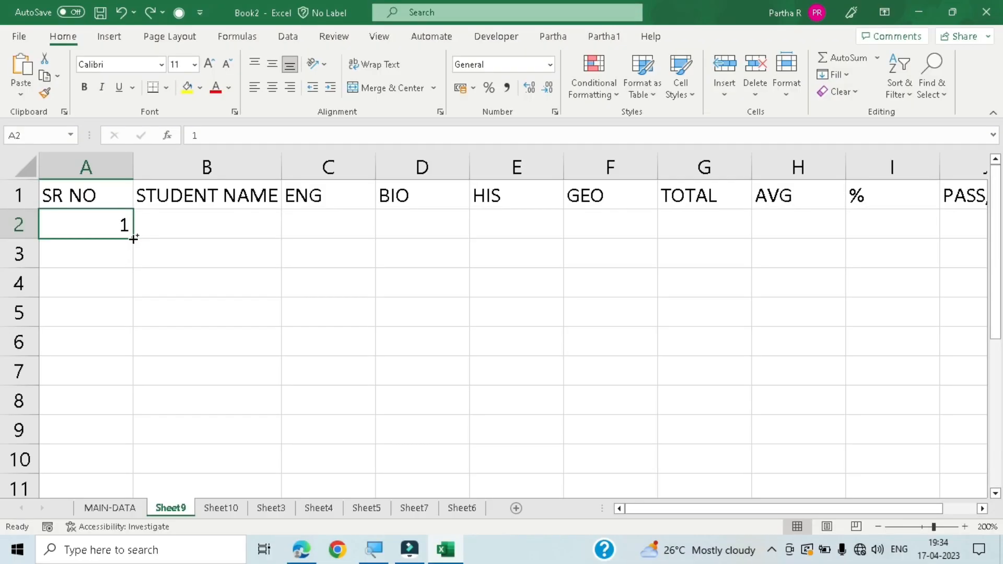
- Fill the serial number series from cell A2 down to cell A11, and undo the fill
left_click_drag(134, 238, 126, 452)
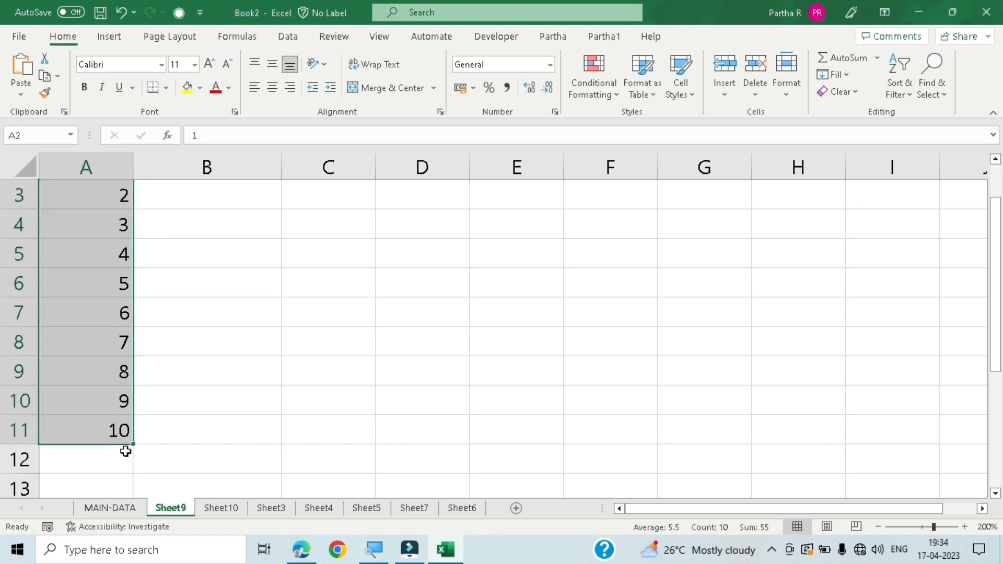
scroll(120, 450, "up", 1)
scroll(102, 432, "down", 1)
scroll(97, 275, "down", 3)
scroll(96, 267, "up", 4)
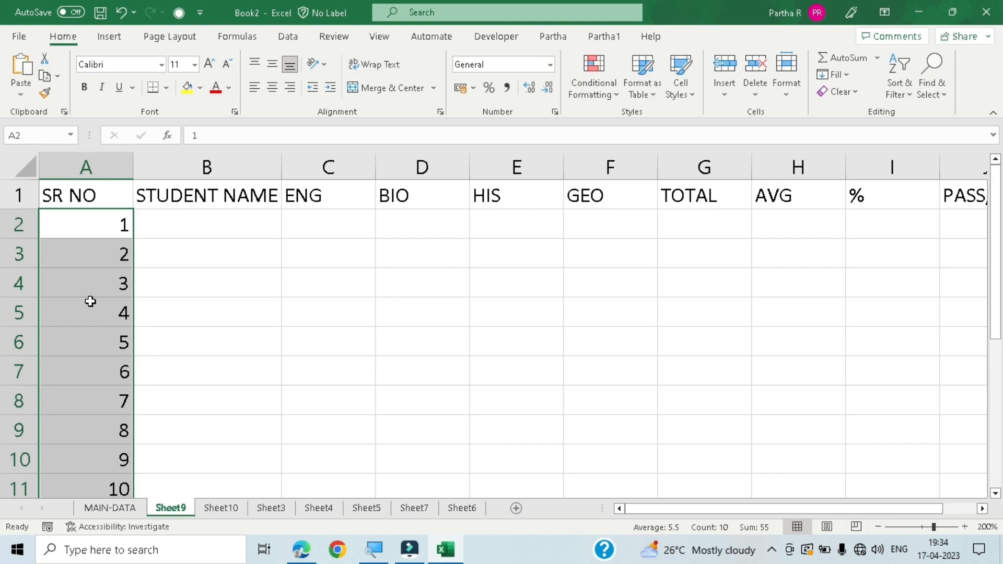
key("ctrl+z")
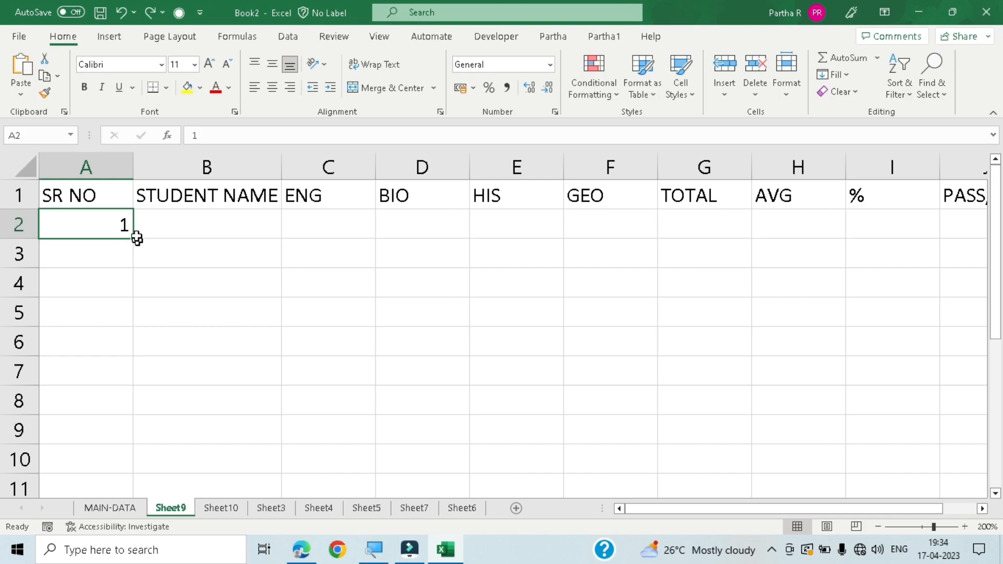
- Fill cell A2 down to cell A10 using the Fill Series option, undo the fill, and reselect cell A2
left_click_drag(134, 239, 130, 473)
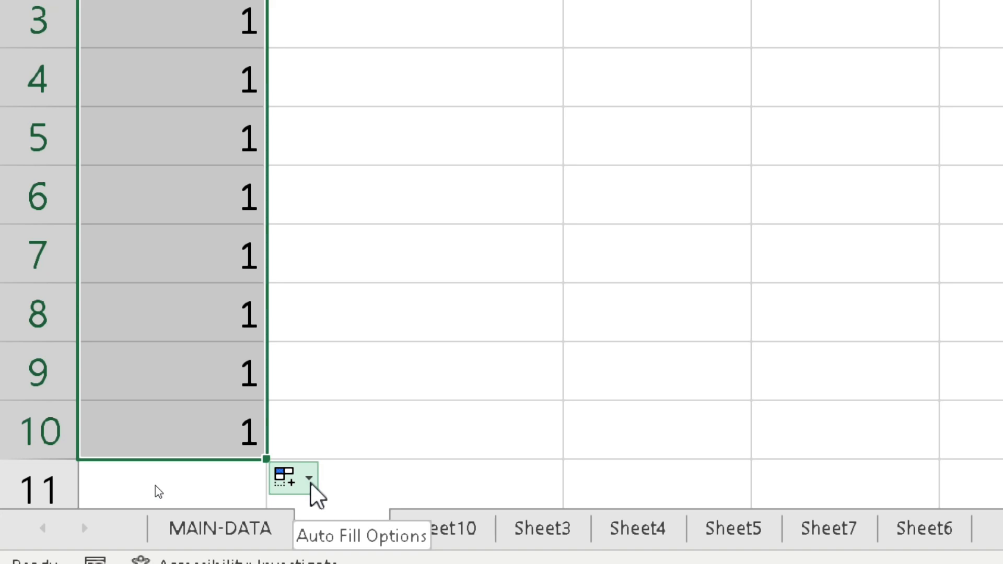
left_click(309, 480)
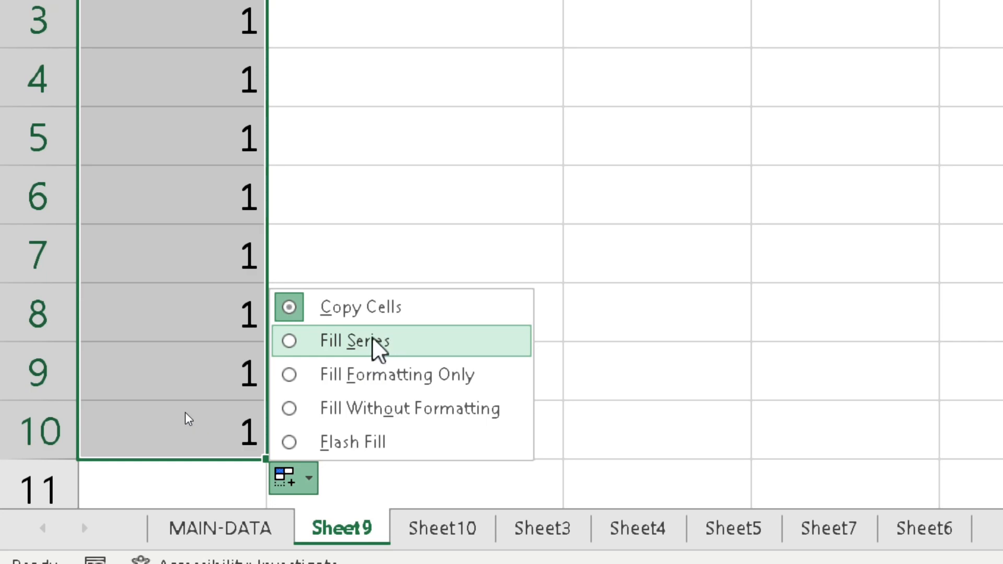
left_click(368, 340)
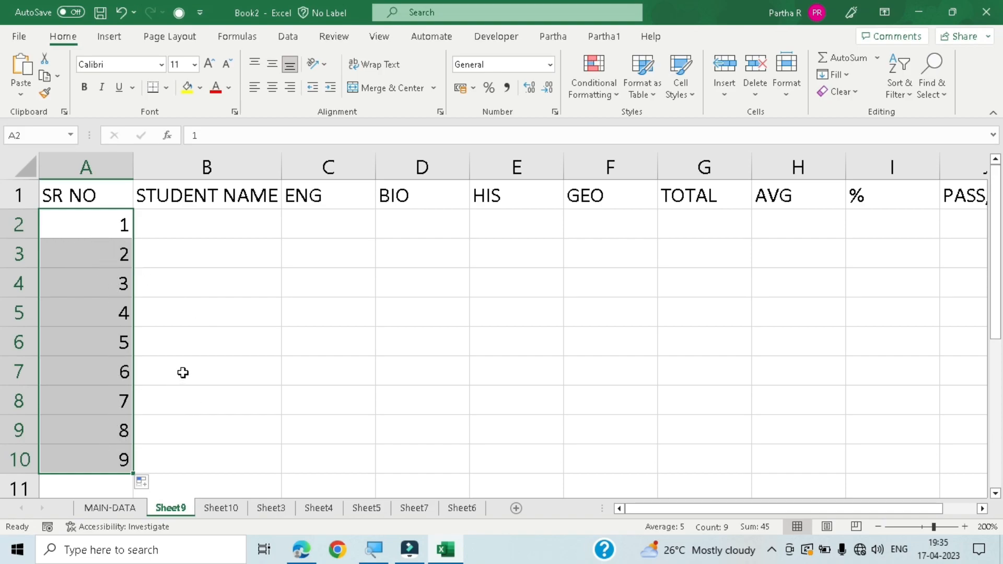
key("ctrl+z")
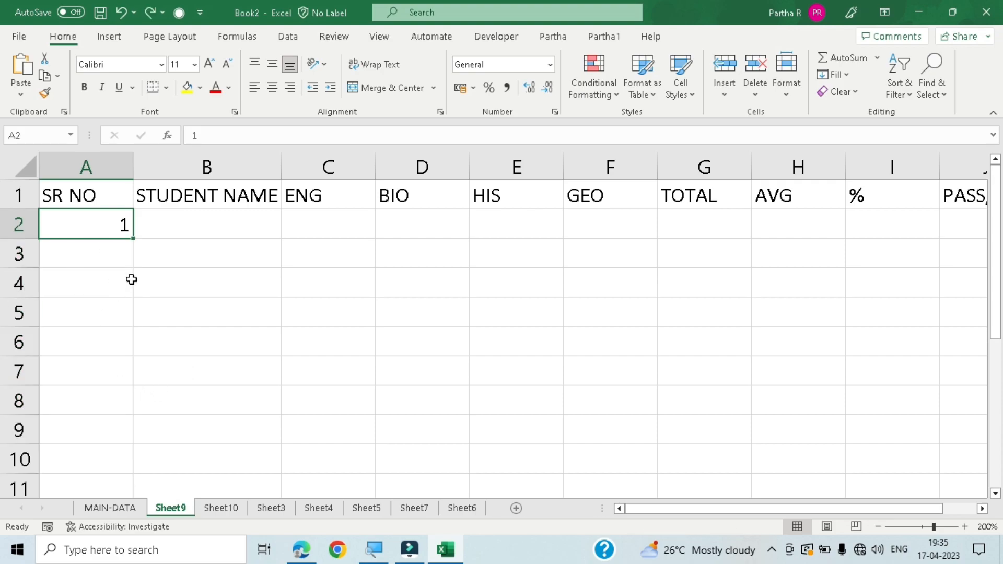
left_click(150, 257)
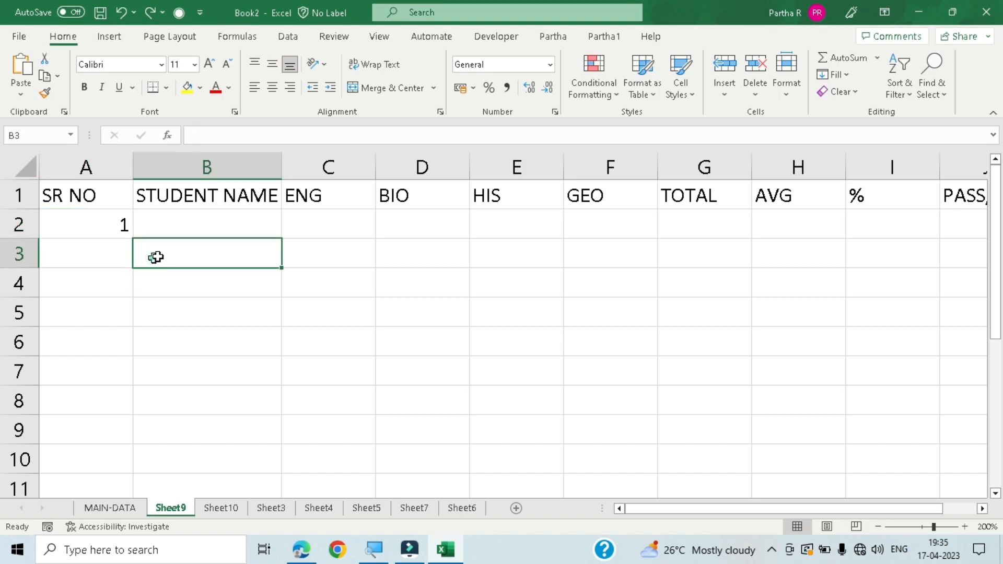
left_click(106, 237)
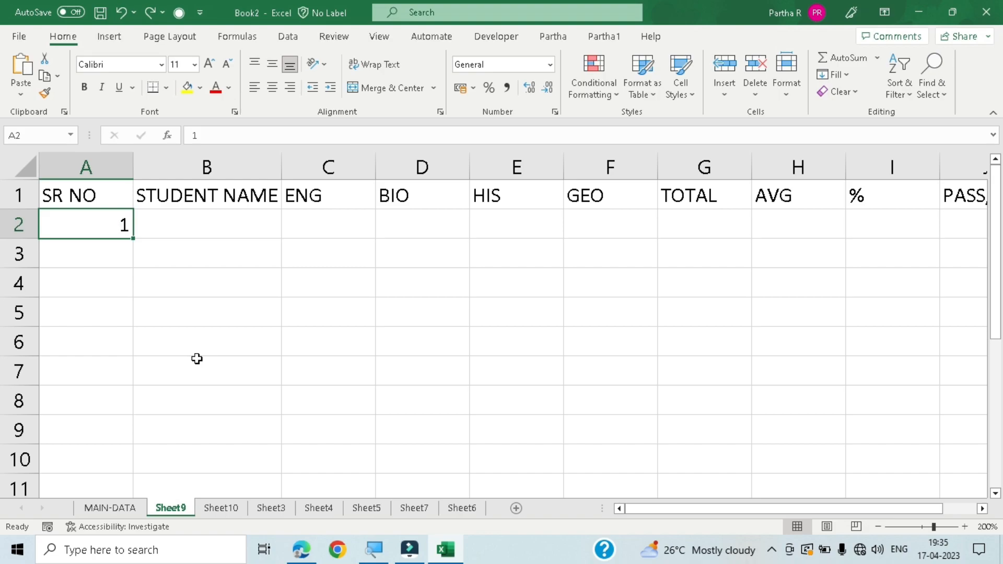
- Fill a linear series in columns from cell A2 with step value 1 and stop value 224
key("alt")
key("h")
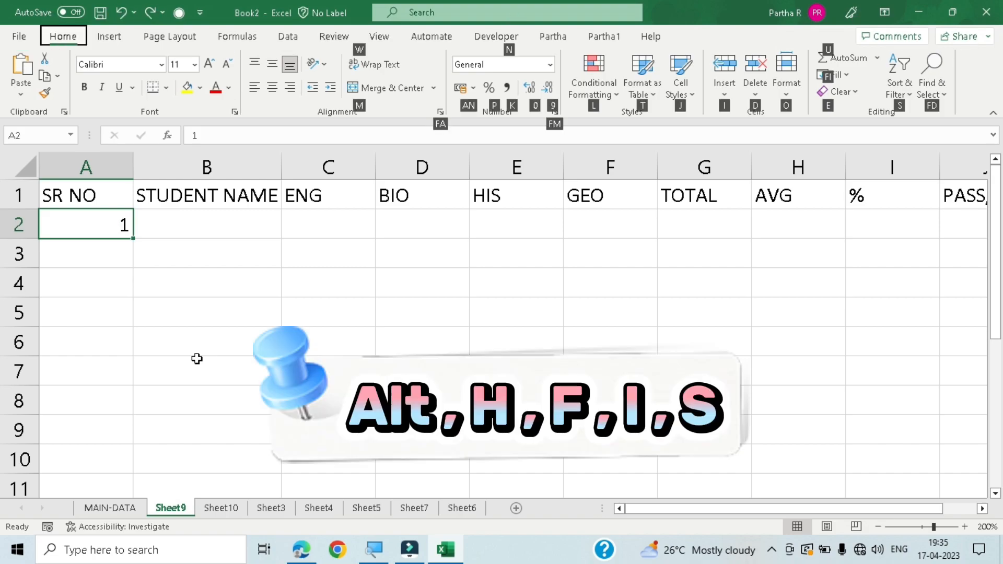
key("f")
key("i")
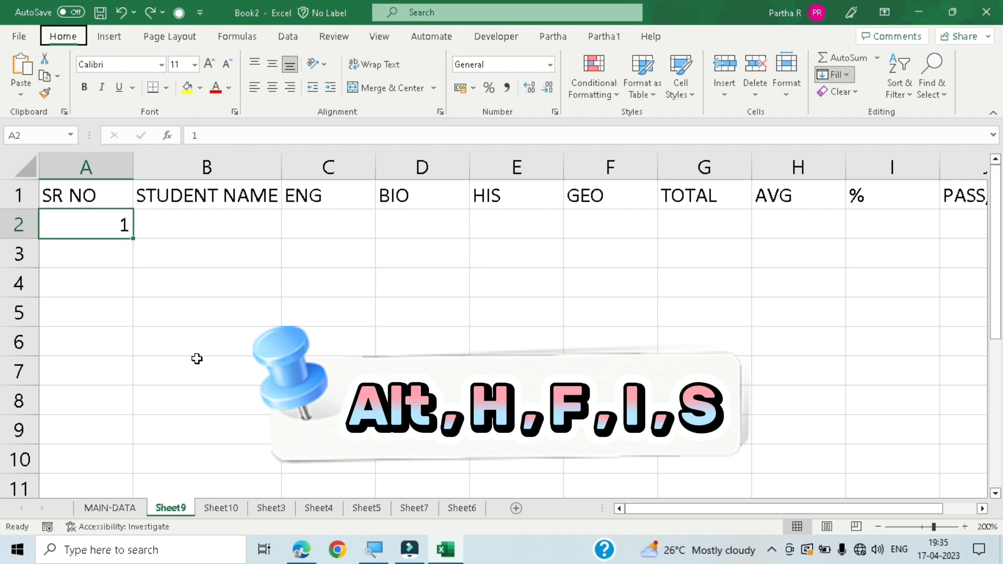
key("s")
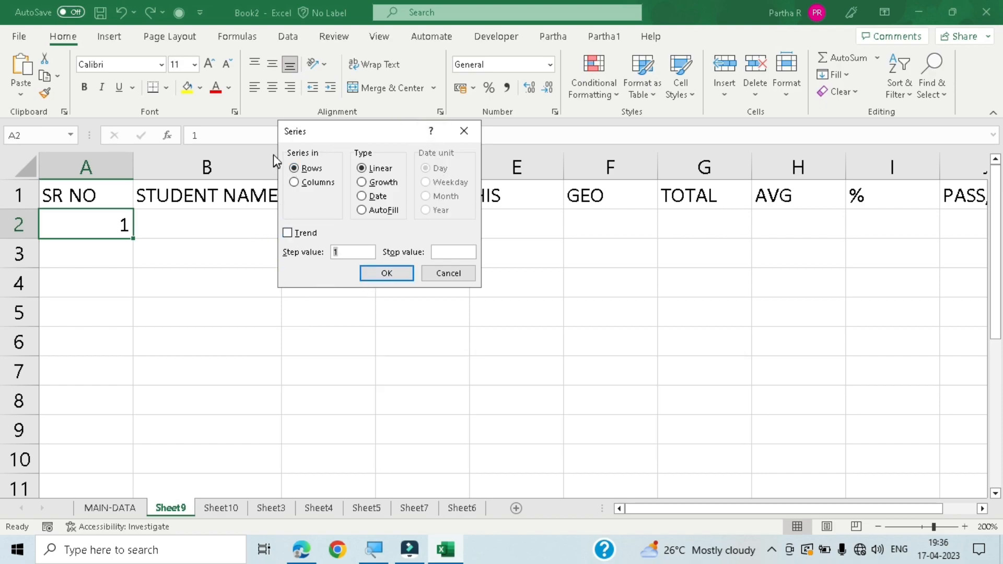
left_click(324, 183)
left_click(437, 252)
type("224")
key("Return")
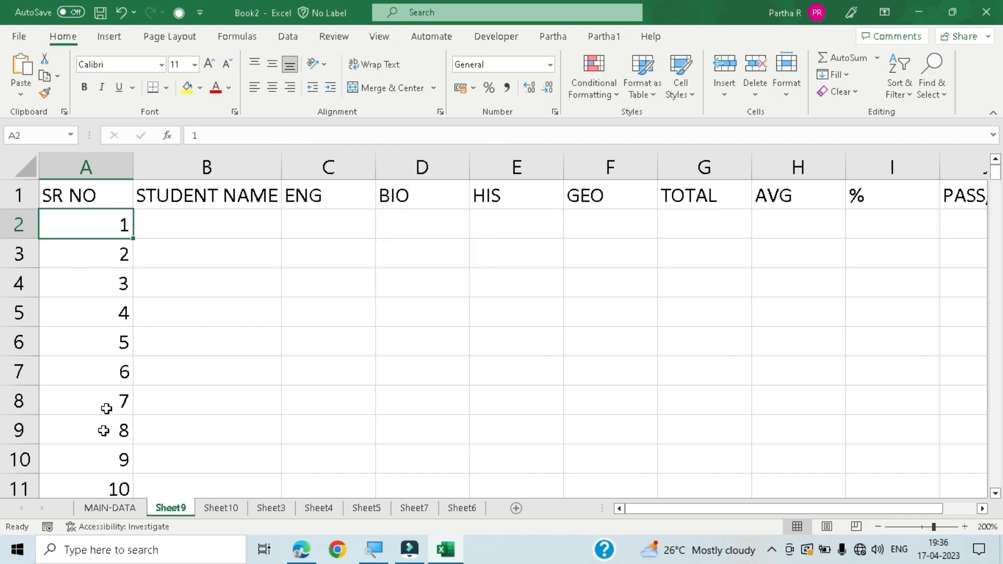
- Examine the last entries of the serial number series in column A and return to its top
key("Down")
key("Up")
key("ctrl+Down")
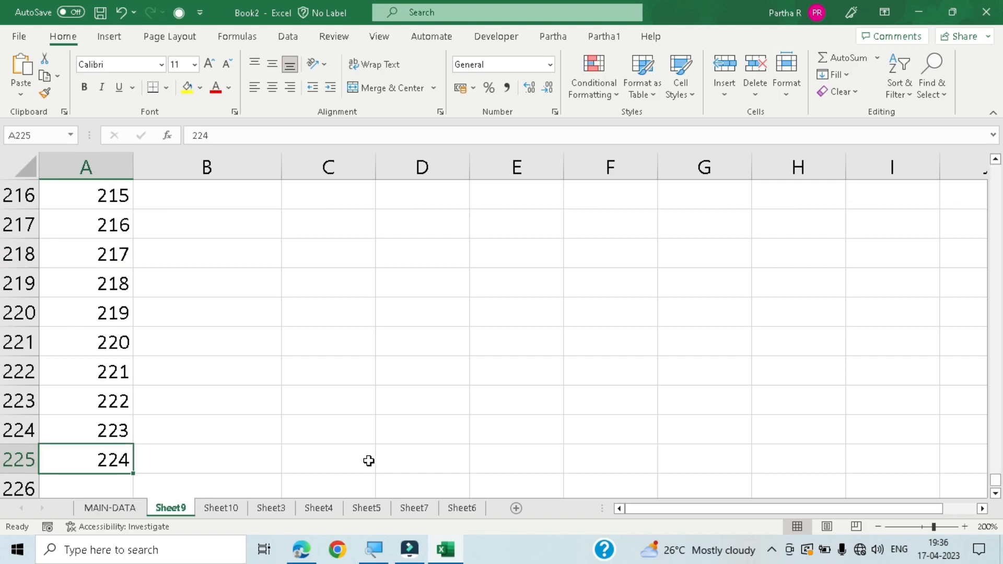
key("Down")
key("Up")
key("Up")
key("Down")
key("Down")
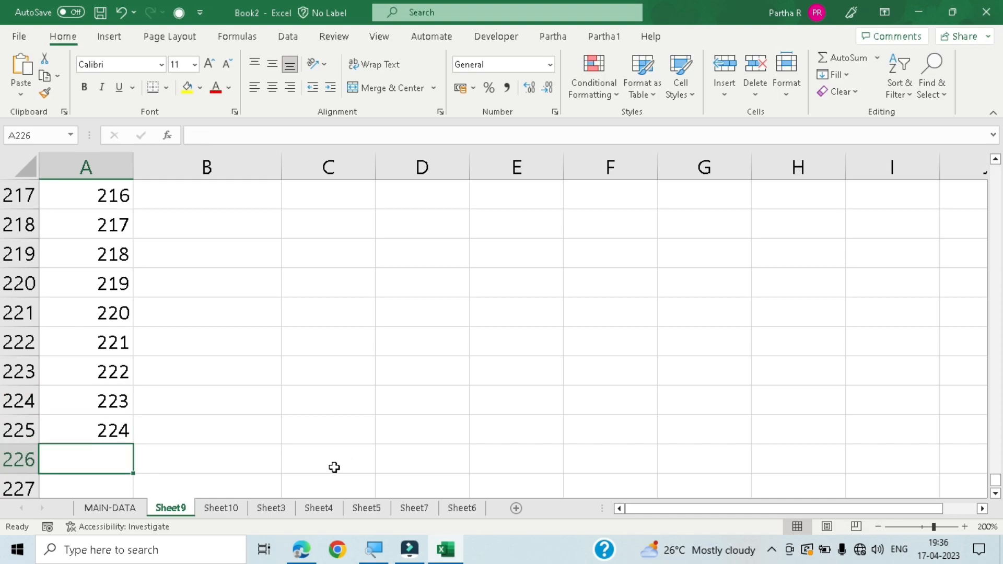
key("Up")
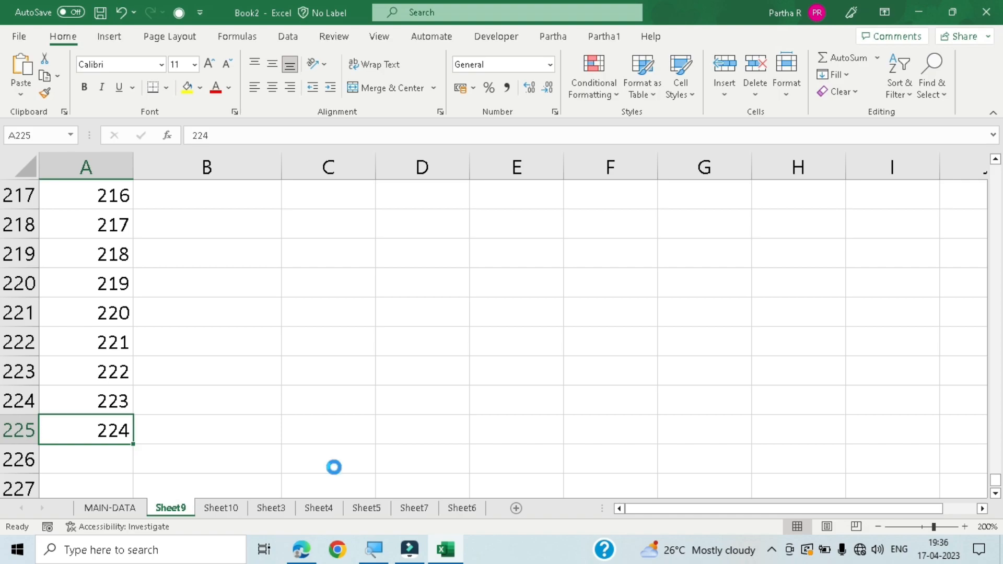
key("ctrl+Up")
- Enter 2 in cell A3, delete the entry, and select cell A2
key("Down")
key("Down")
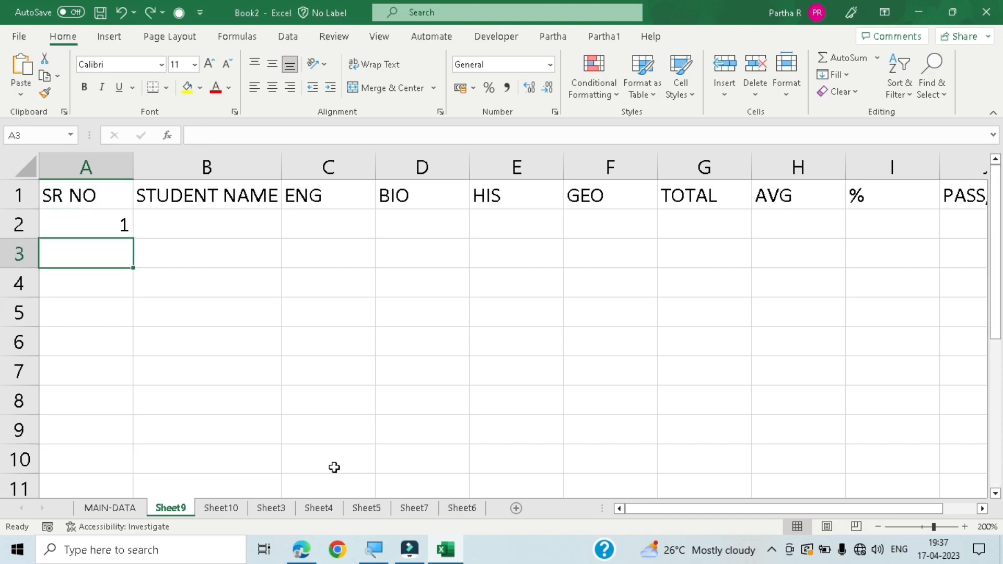
type("2")
key("Up")
key("Down")
key("Delete")
key("Up")
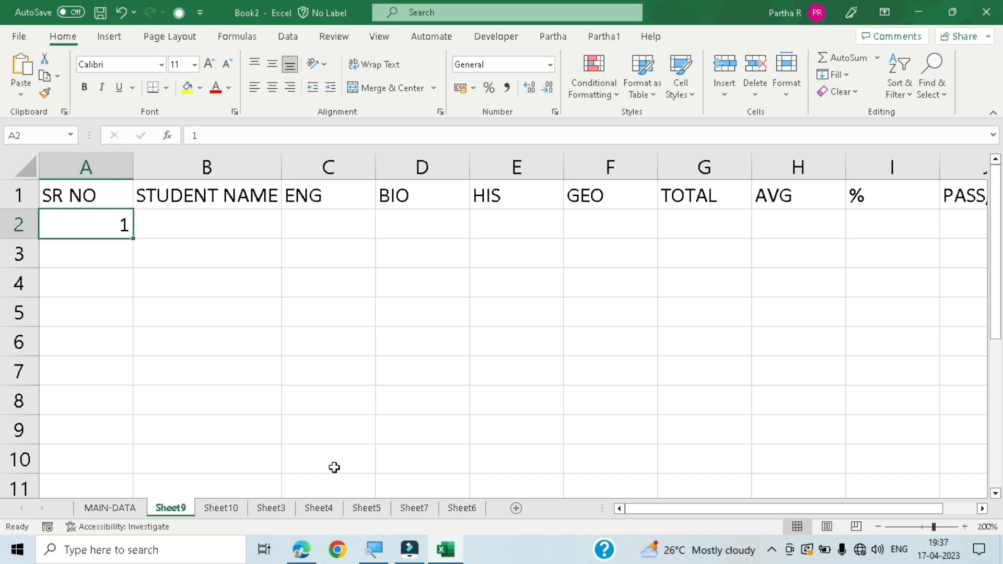
- Fill a linear series in columns from cell A2 with step value 1 and stop value 10
key("alt")
key("Escape")
key("alt+h")
key("f")
key("i")
key("s")
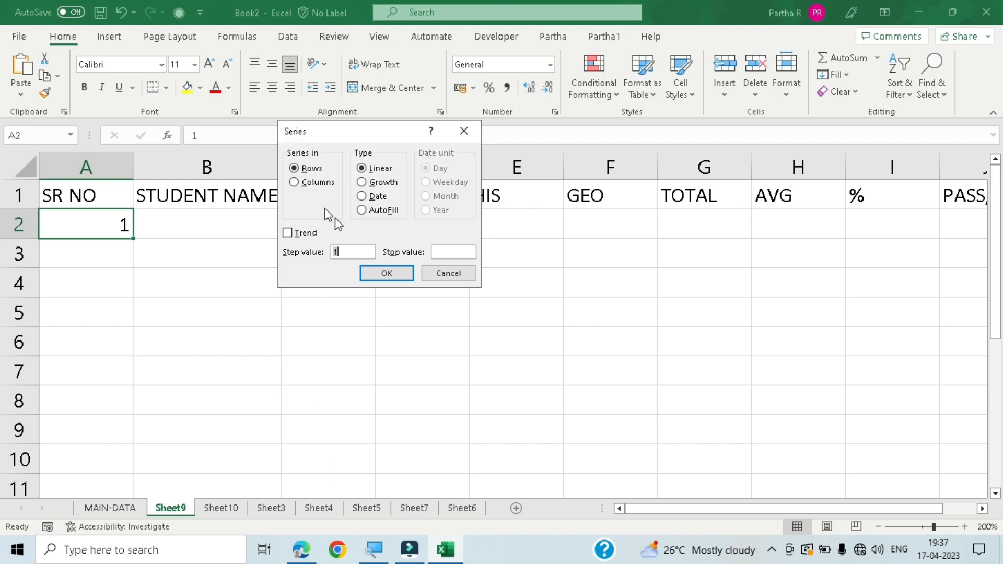
left_click(312, 183)
left_click(450, 253)
type("10")
key("Return")
- Examine the filled serial numbers from cell A2 to A11 and return to cell A2
key("Down")
key("Down")
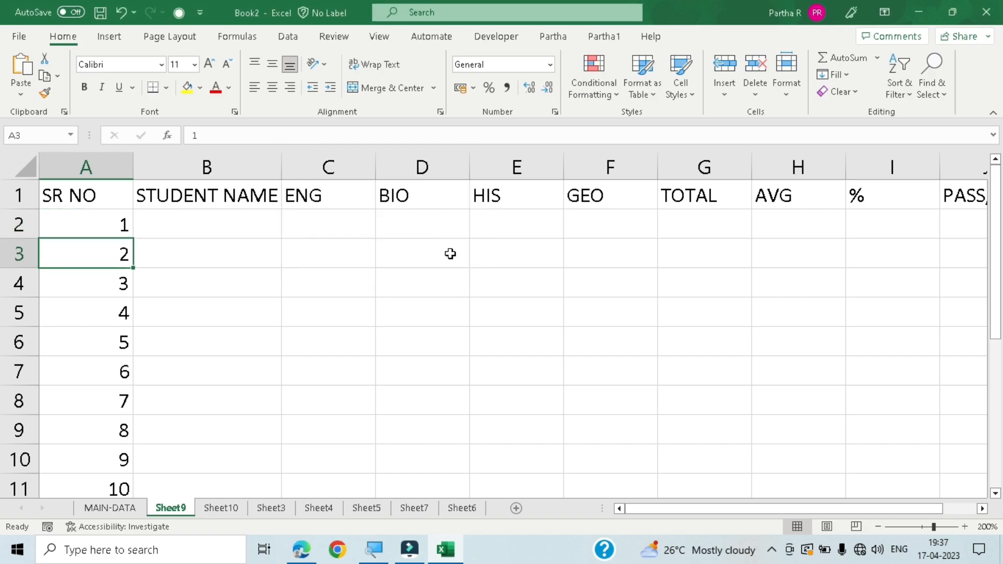
key("Down")
key("Down")
key("Down")
key("Down")
key("Down")
key("Down")
key("Down")
key("Down")
key("Up")
key("Up")
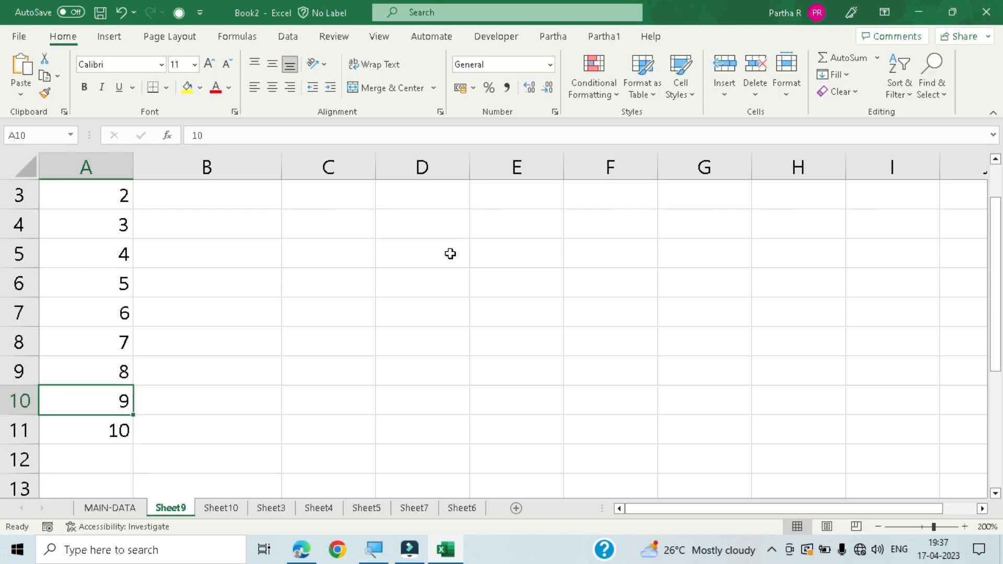
key("Up")
key("Up")
key("Up")
key("Up")
key("Up")
key("Up")
key("Up")
key("Up")
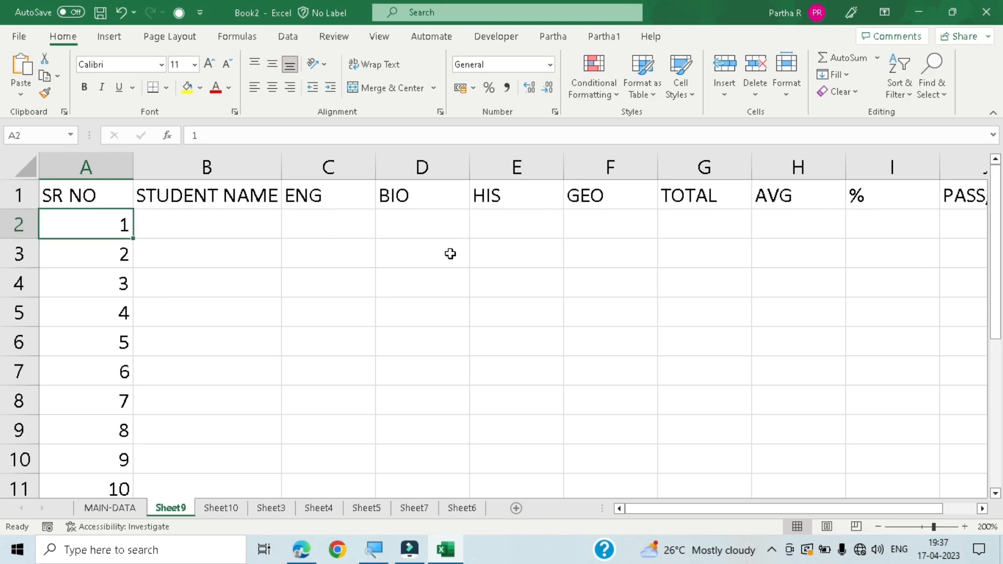
- Enter the first student's name in cell B2
key("Right")
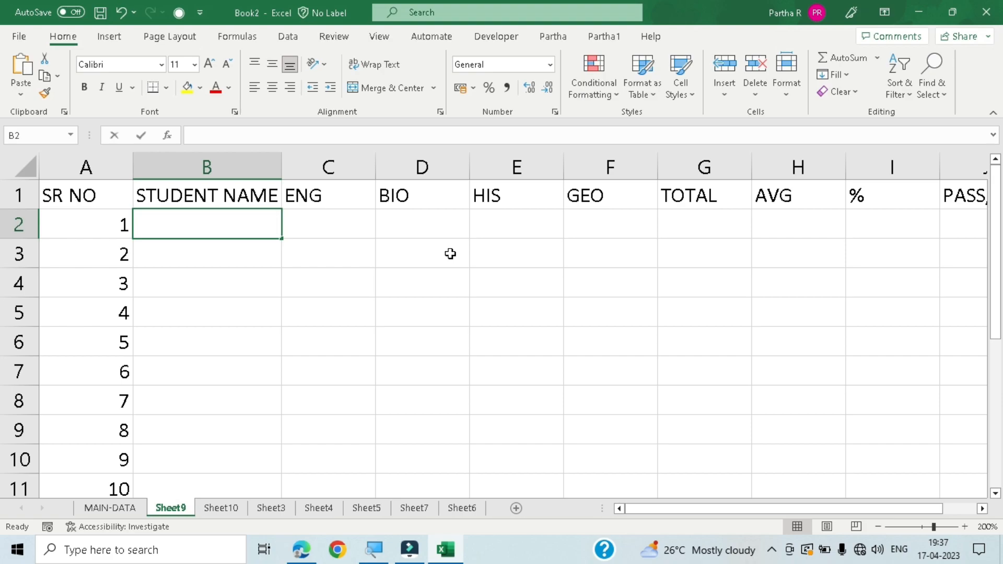
type("tO")
key("BackSpace")
key("BackSpace")
type("TOM")
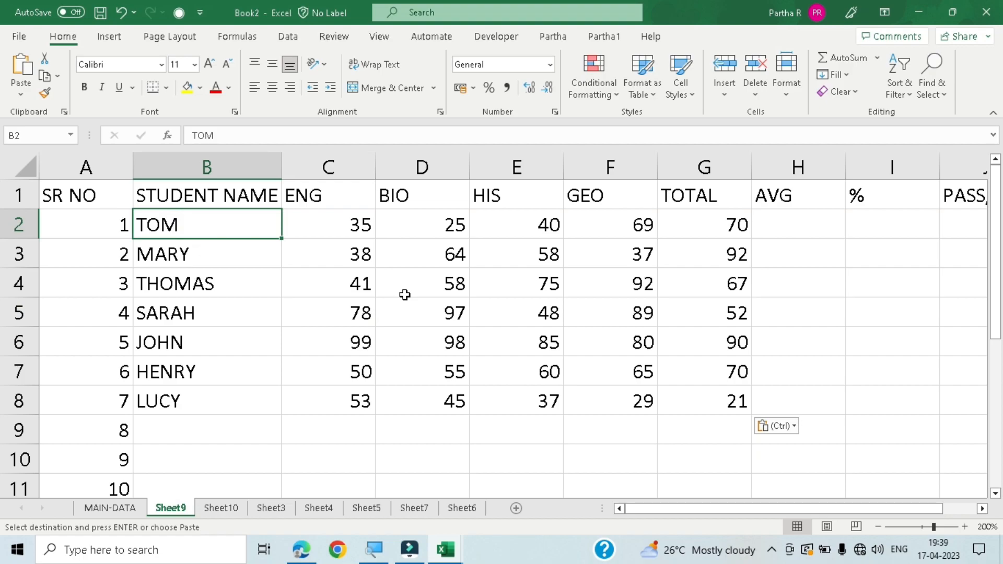
- Examine the student names and subject marks in columns B to F
key("Down")
key("Down")
key("Up")
key("Up")
key("Down")
key("Down")
key("Down")
key("Down")
key("Down")
key("Down")
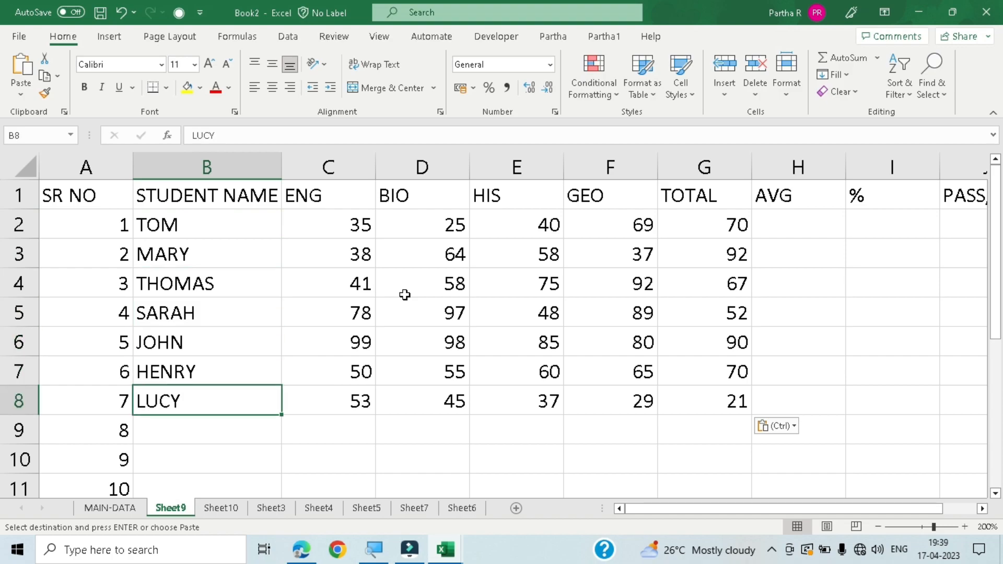
key("Right")
key("Up")
key("Up")
key("Up")
key("Up")
key("Up")
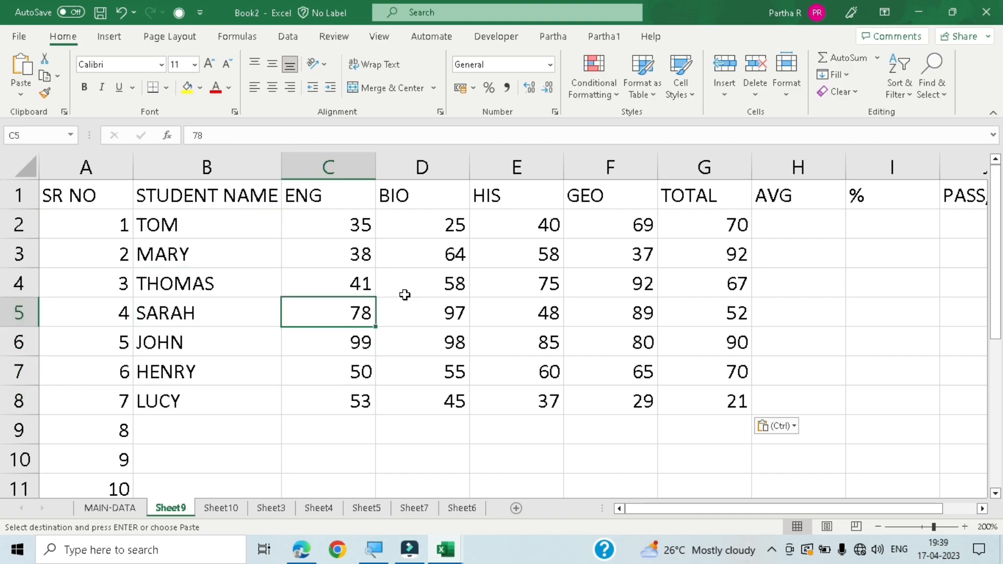
key("Up")
key("Up")
key("Right")
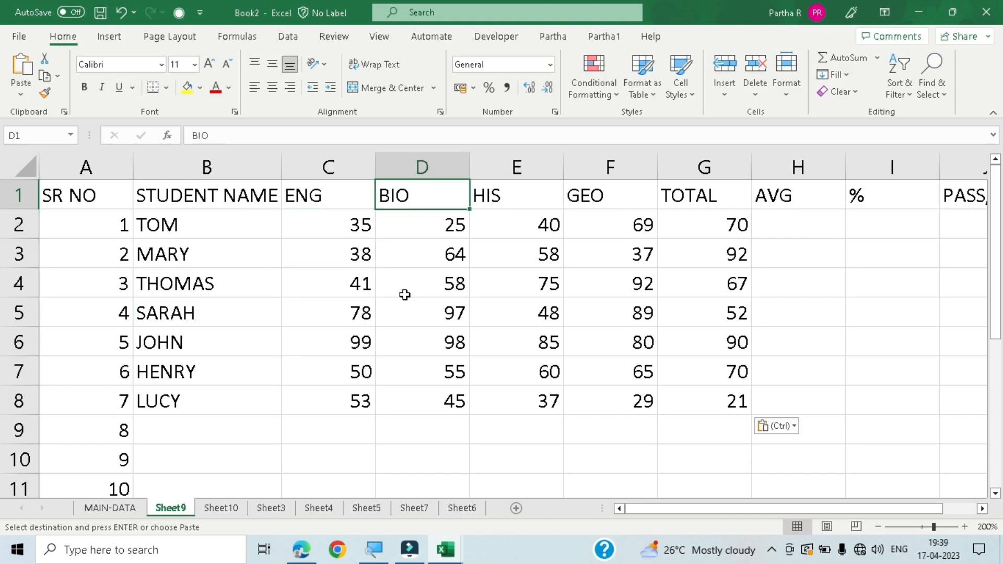
key("Down")
key("Right")
- Clear the values under the TOTAL heading in cells G2 to G8
key("Right")
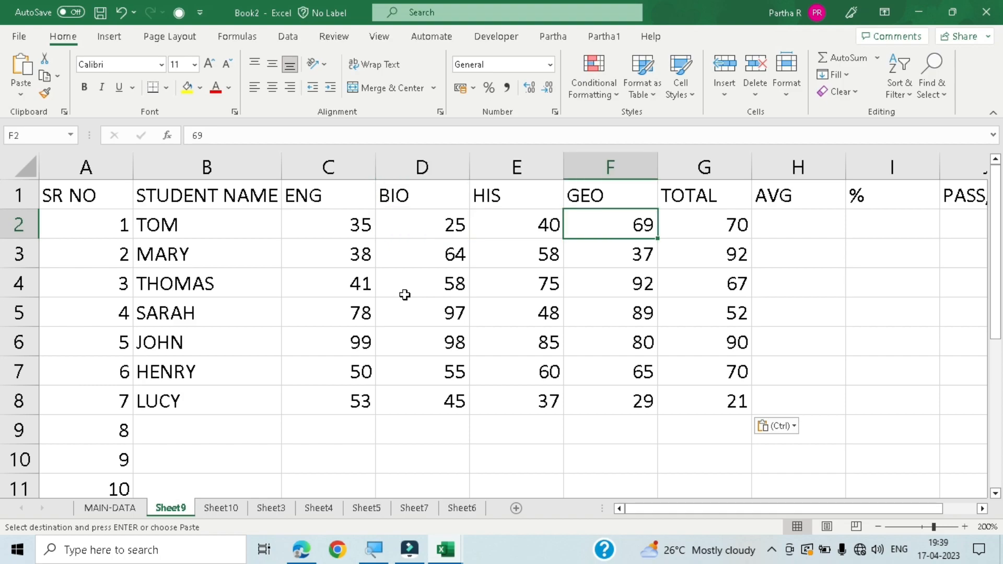
key("Right")
key("Right")
key("Left")
key("shift+Down")
key("shift+Down")
key("shift+Down")
key("shift+Down")
key("shift+Down")
key("shift+Down")
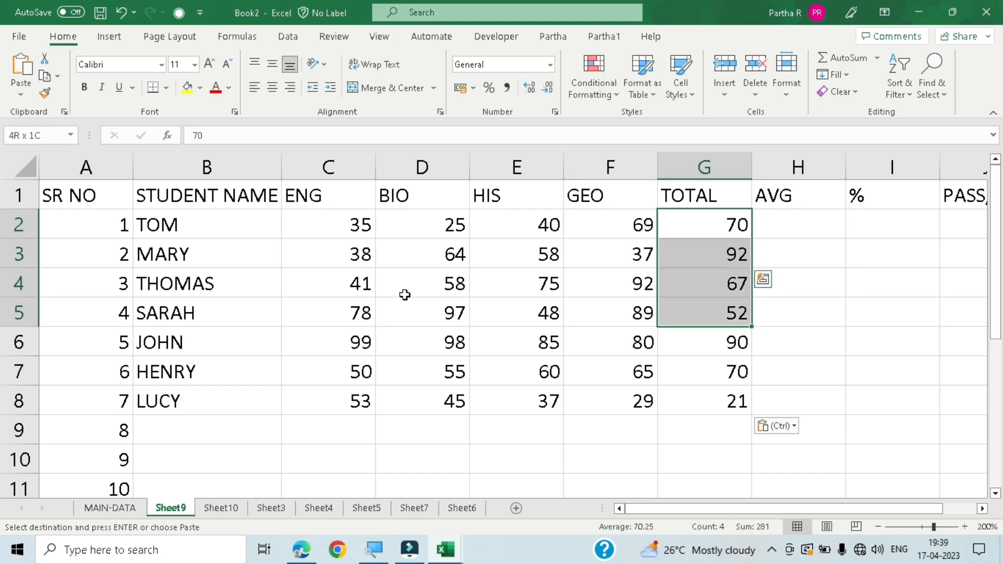
key("Delete")
key("shift+Up")
key("shift+Up")
key("shift+Up")
key("shift+Up")
key("shift+Up")
key("shift+Up")
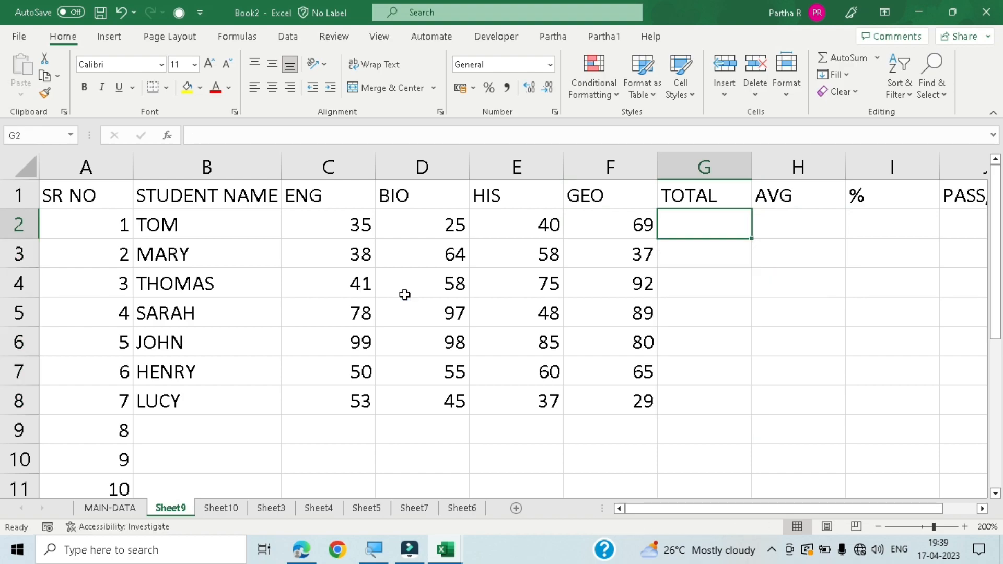
- Delete the surplus serial numbers 8 to 10 from cells A9 to A11
key("Left")
key("Left")
key("Left")
key("Right")
key("Down")
key("Down")
key("Down")
key("Down")
key("Down")
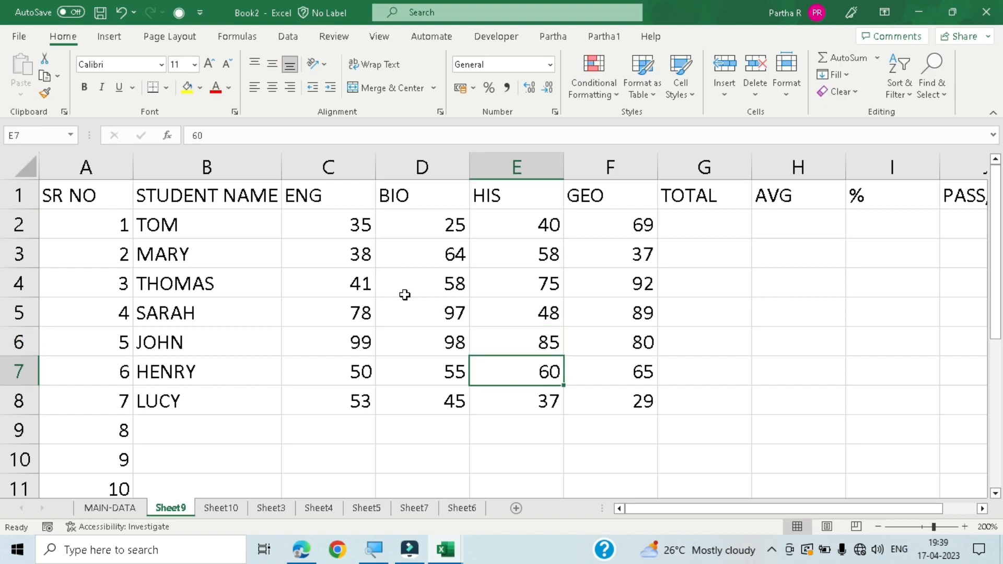
key("Down")
key("Left")
key("Left")
key("Left")
key("Down")
key("Left")
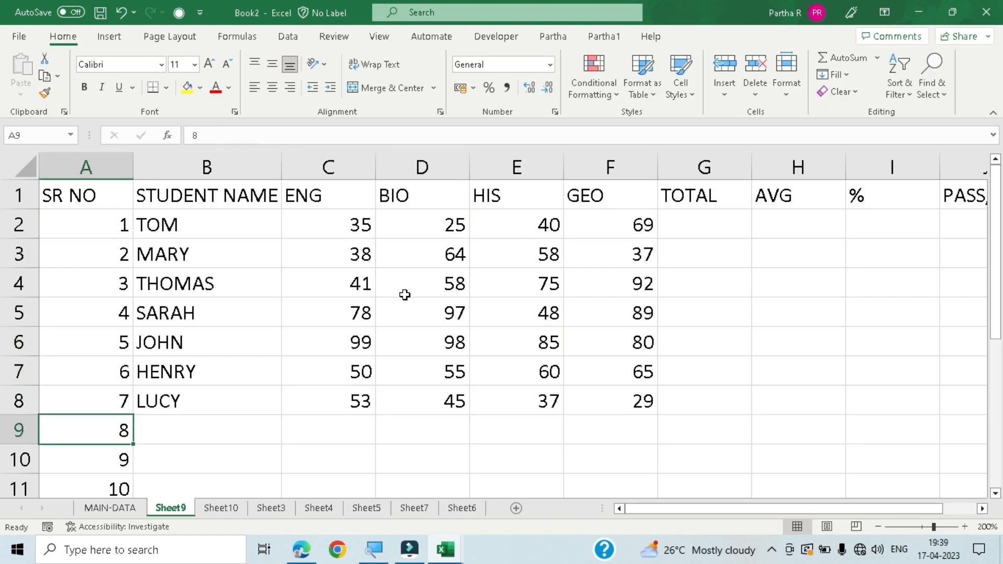
key("shift+Down")
key("shift+Down")
key("shift+Down")
key("shift+Down")
key("shift+Down")
key("shift+Down")
key("shift+Down")
key("shift+Up")
key("shift+Up")
key("shift+Up")
key("shift+Up")
key("shift+Up")
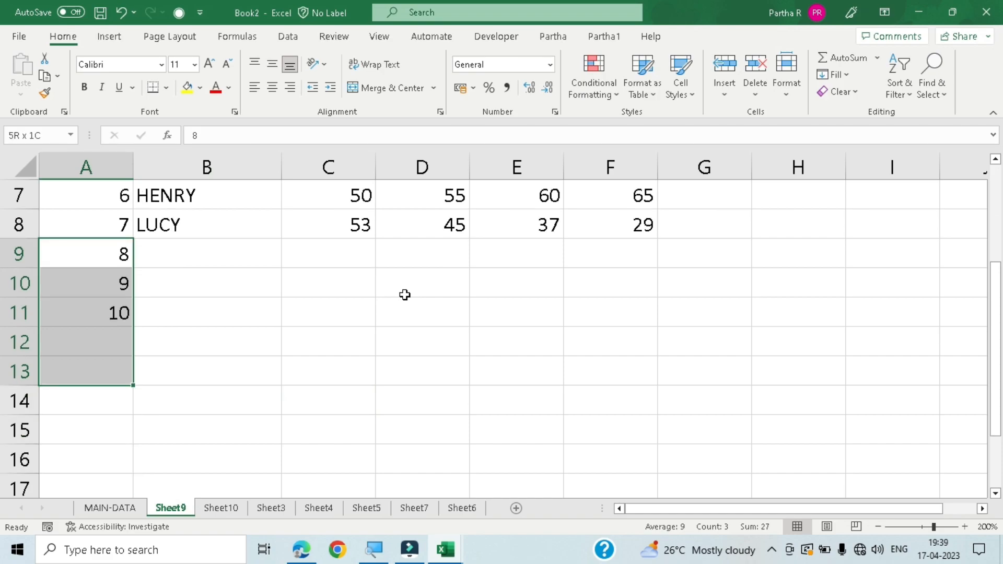
key("Delete")
- Return to the heading row and select the TOTAL heading in cell G1
key("Up")
key("Up")
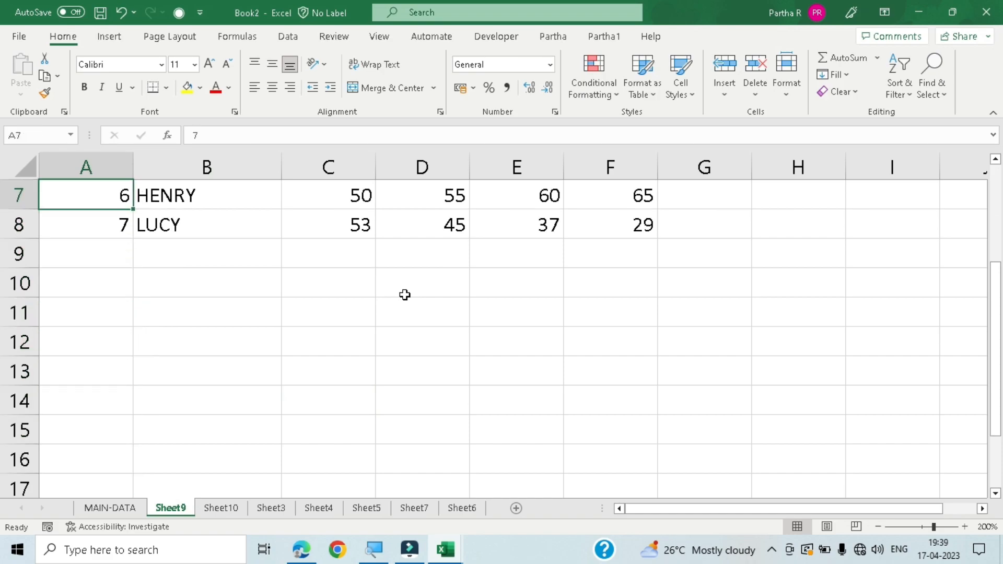
key("ctrl+Up")
key("Right")
key("Right")
key("Right")
key("Right")
key("Right")
key("Right")
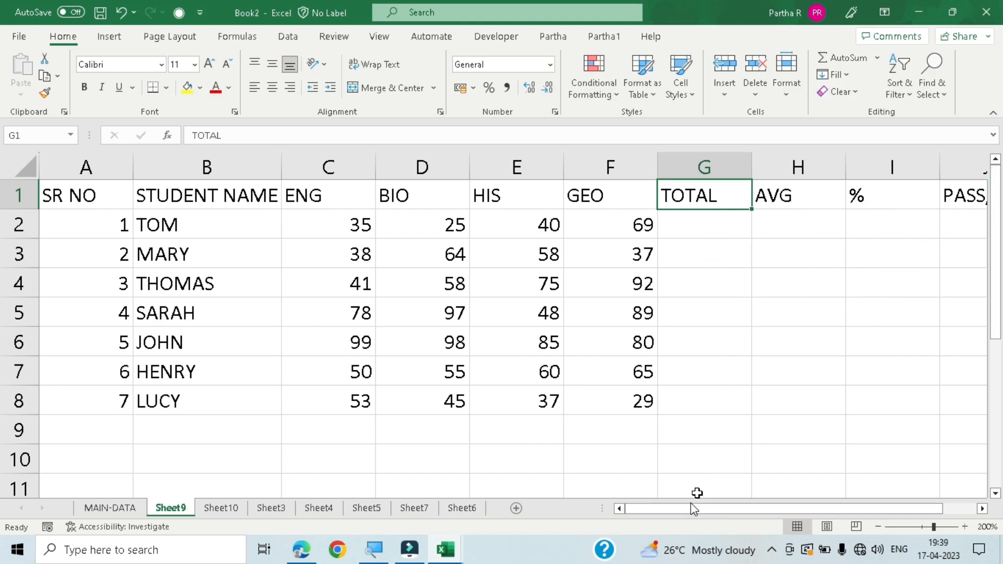
left_click_drag(689, 510, 738, 507)
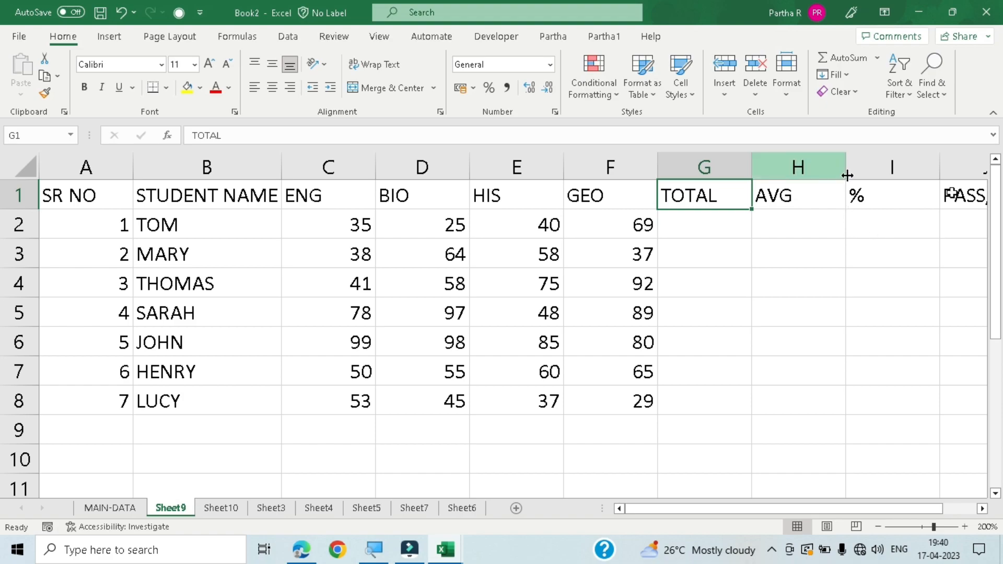
left_click_drag(749, 509, 717, 509)
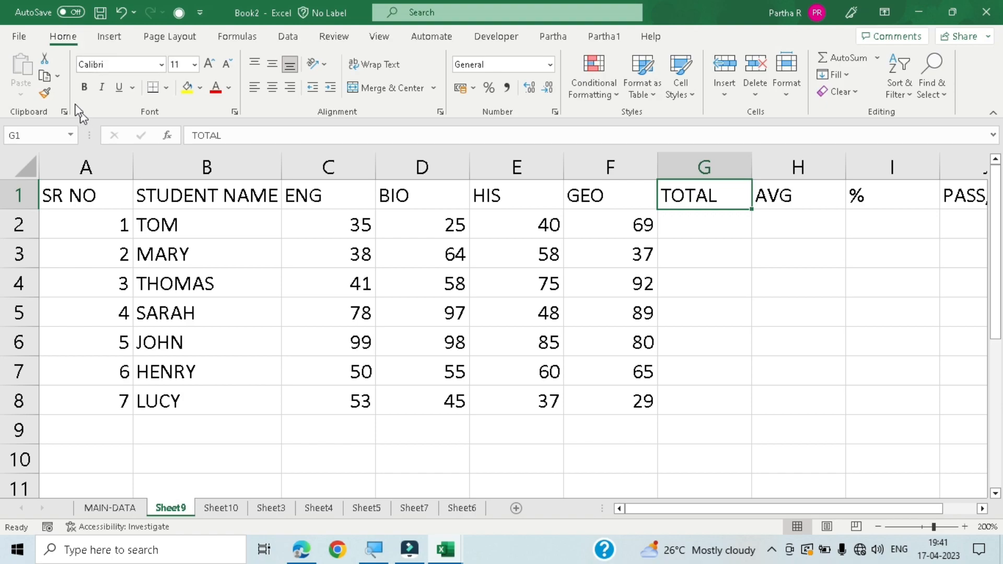
- Copy the student marks table in cells A1 to F8 and paste it below, starting at cell A10
left_click(83, 194)
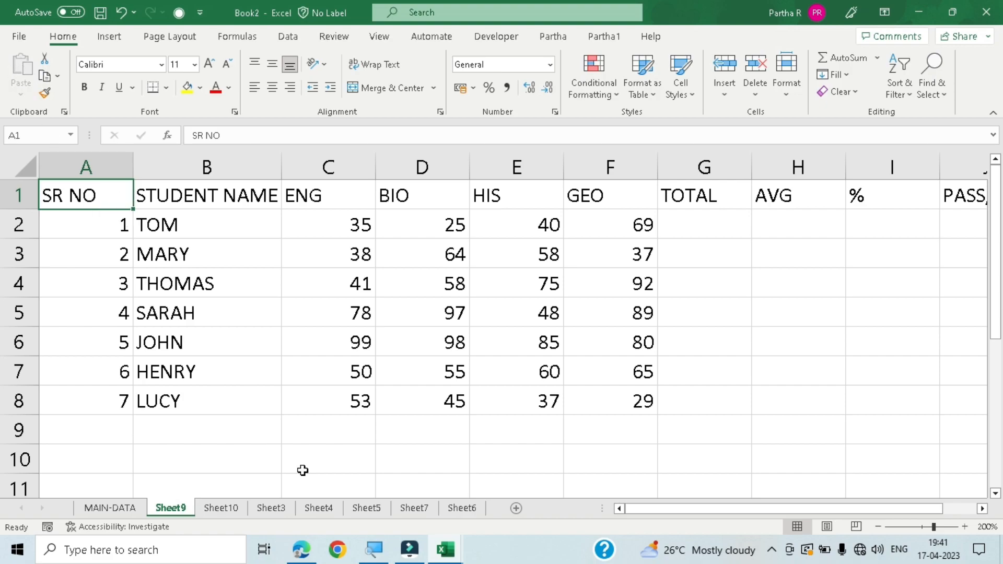
key("ctrl+c")
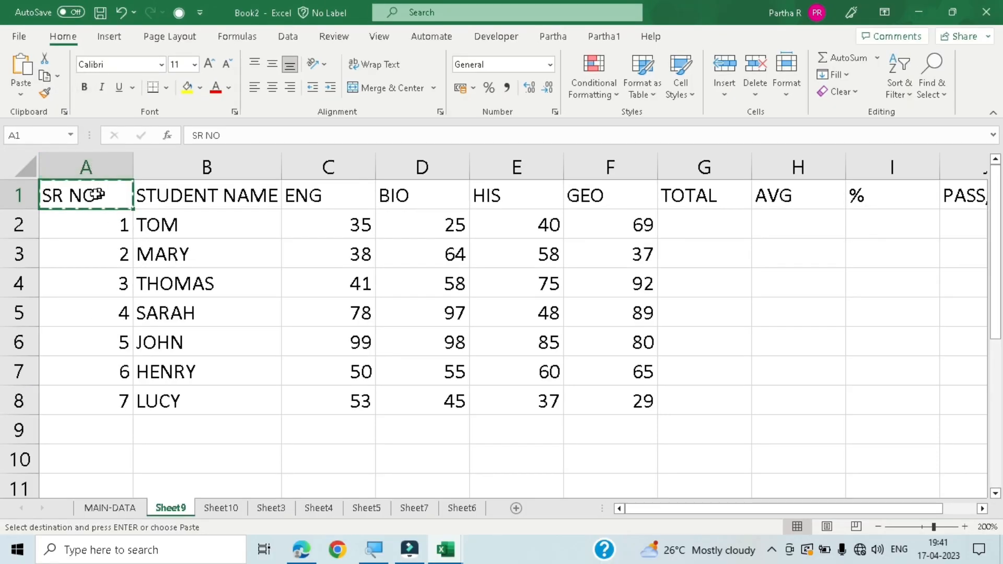
left_click_drag(90, 195, 633, 400)
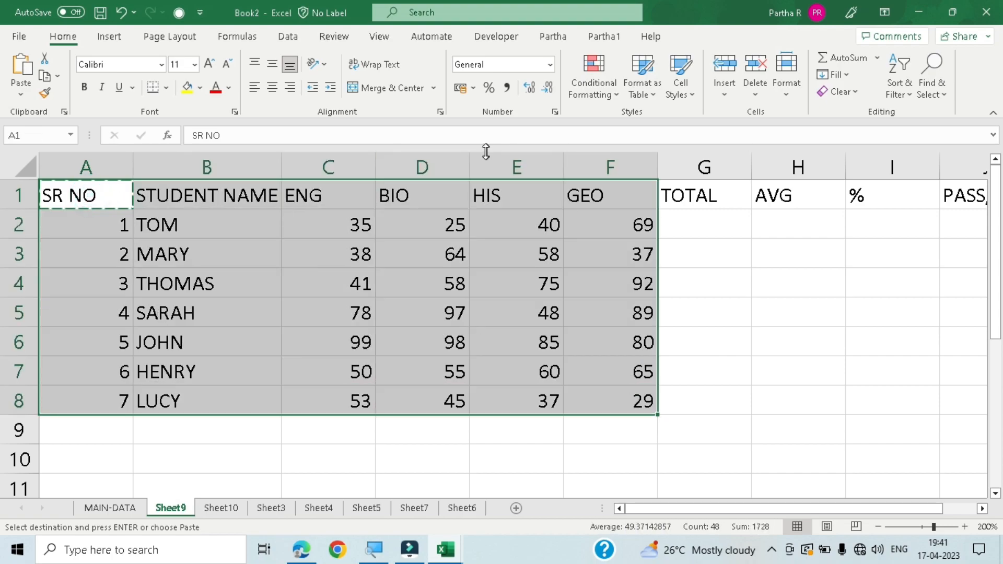
key("ctrl+c")
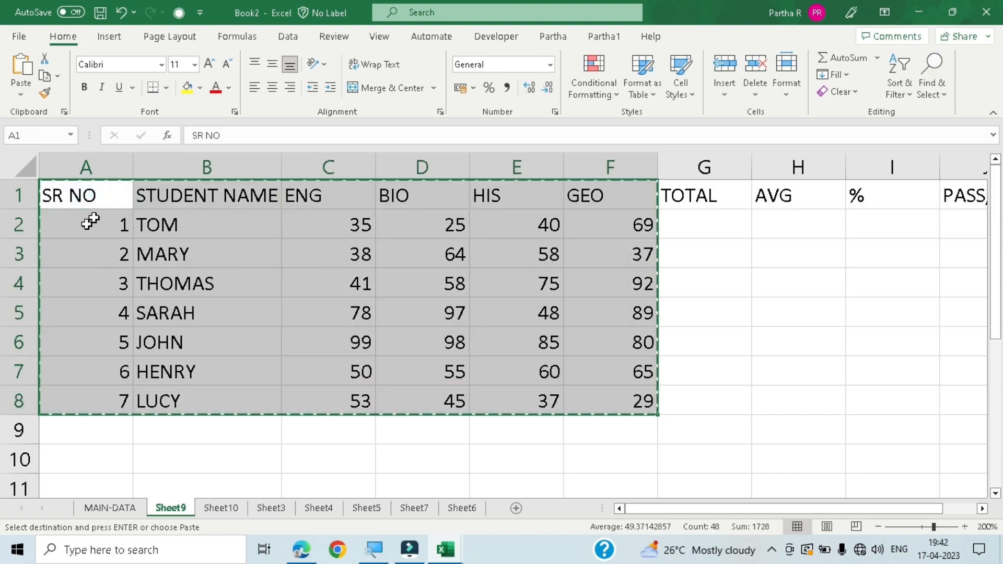
left_click_drag(82, 193, 631, 409)
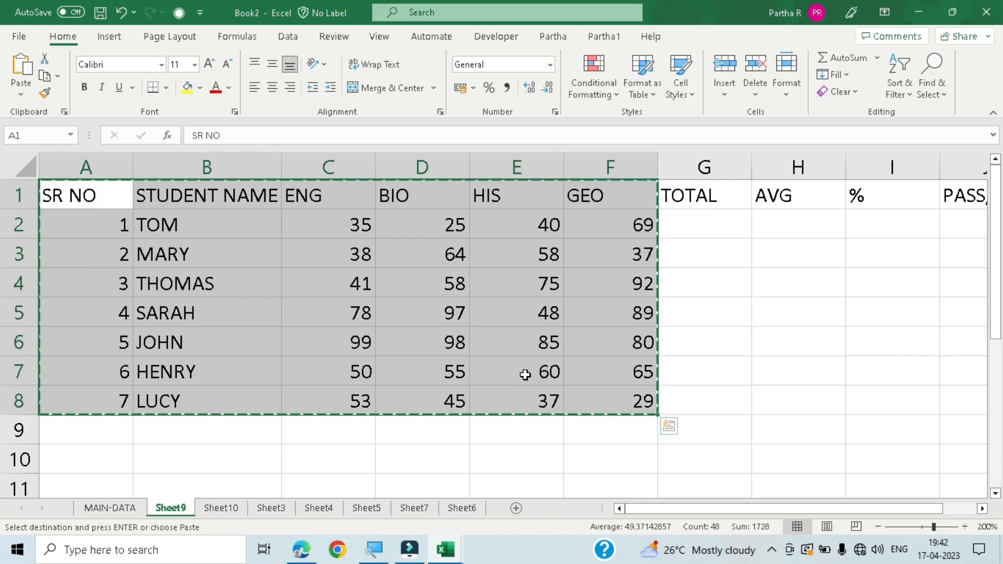
scroll(523, 374, "down", 1)
left_click(83, 365)
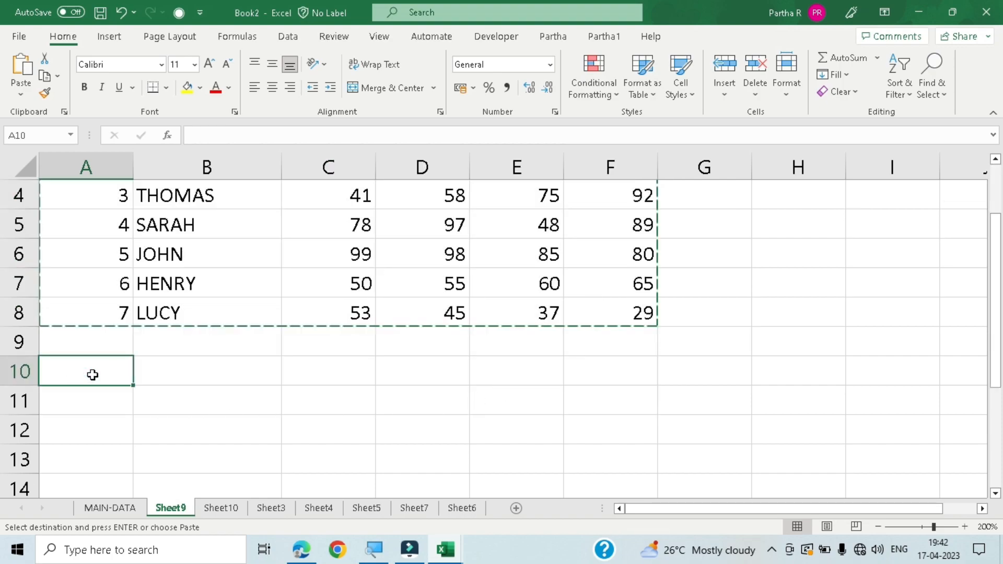
key("ctrl+v")
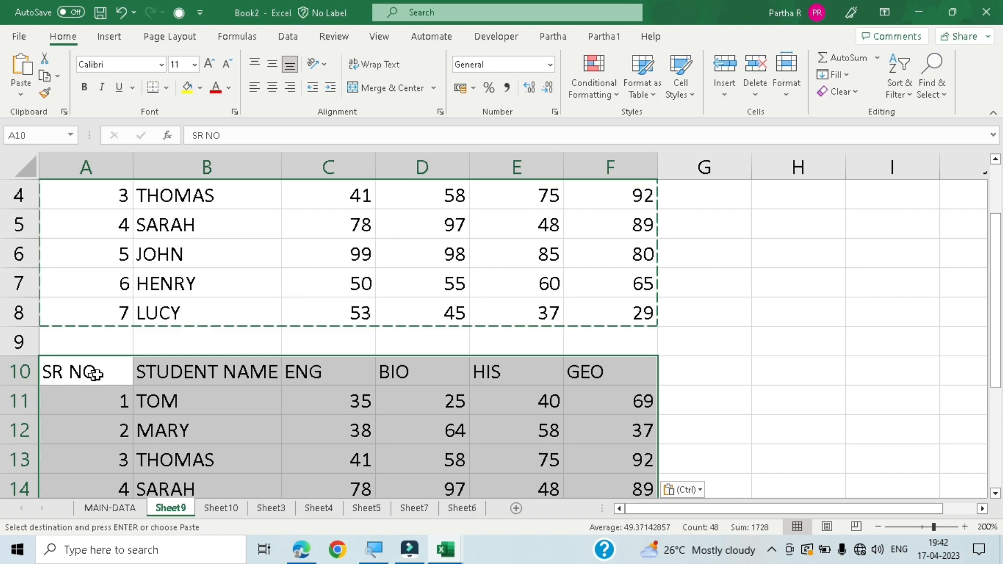
- Compare the pasted table with the original, and undo the paste
scroll(208, 244, "up", 1)
scroll(296, 373, "down", 3)
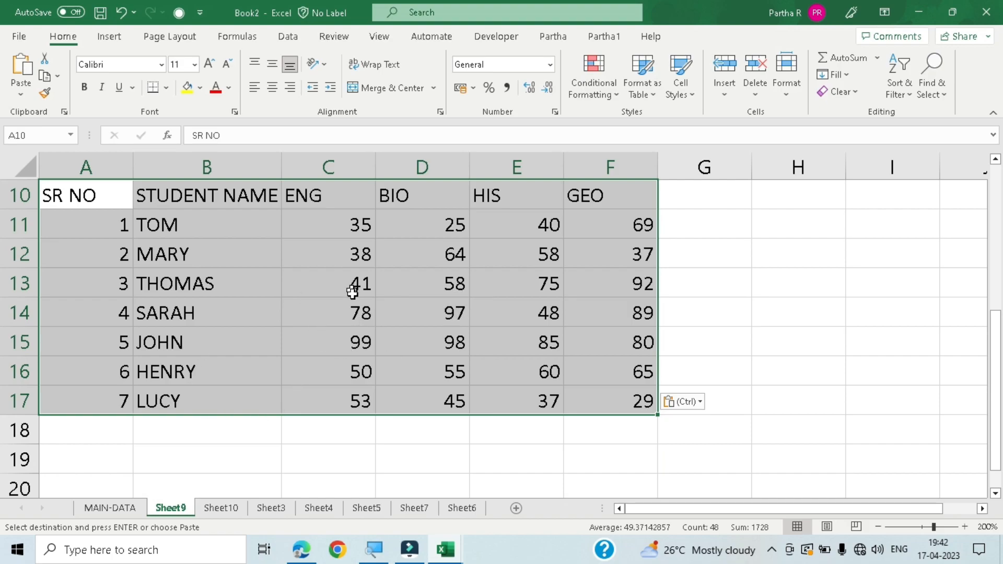
scroll(271, 324, "up", 1)
scroll(266, 343, "up", 2)
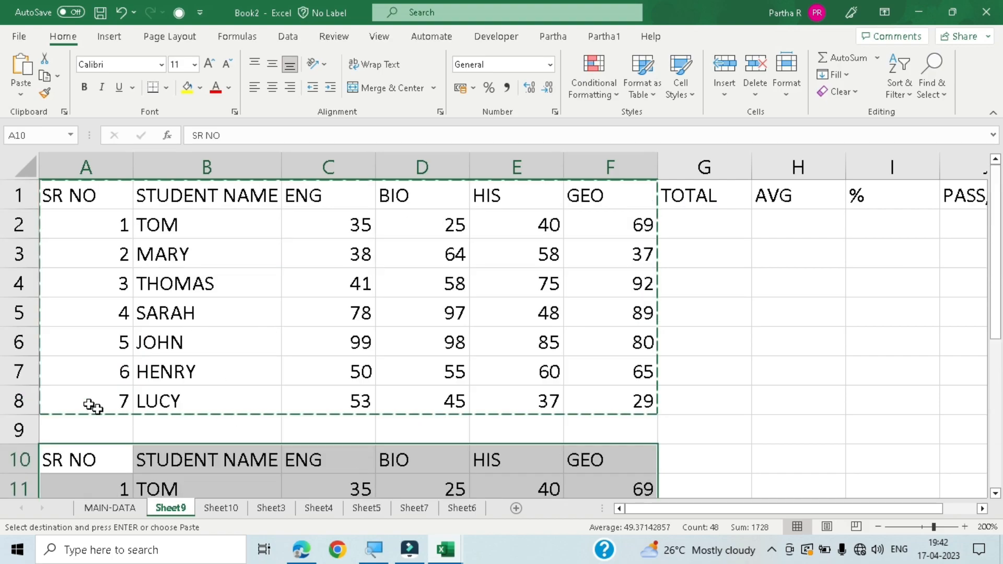
key("ctrl+z")
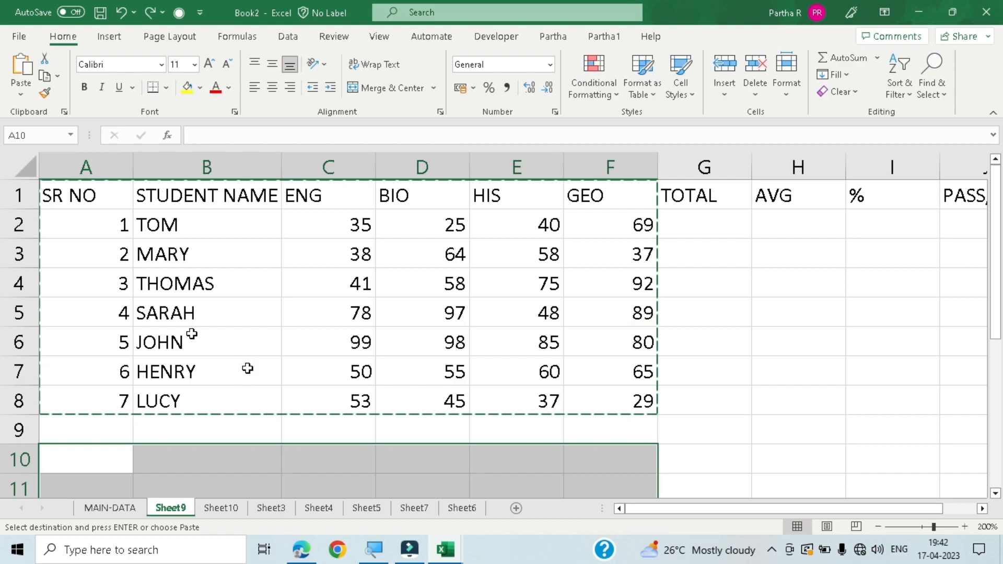
- Copy cells A1 to F8 again and paste the duplicate table starting at cell A10
left_click(112, 231)
left_click_drag(76, 190, 614, 396)
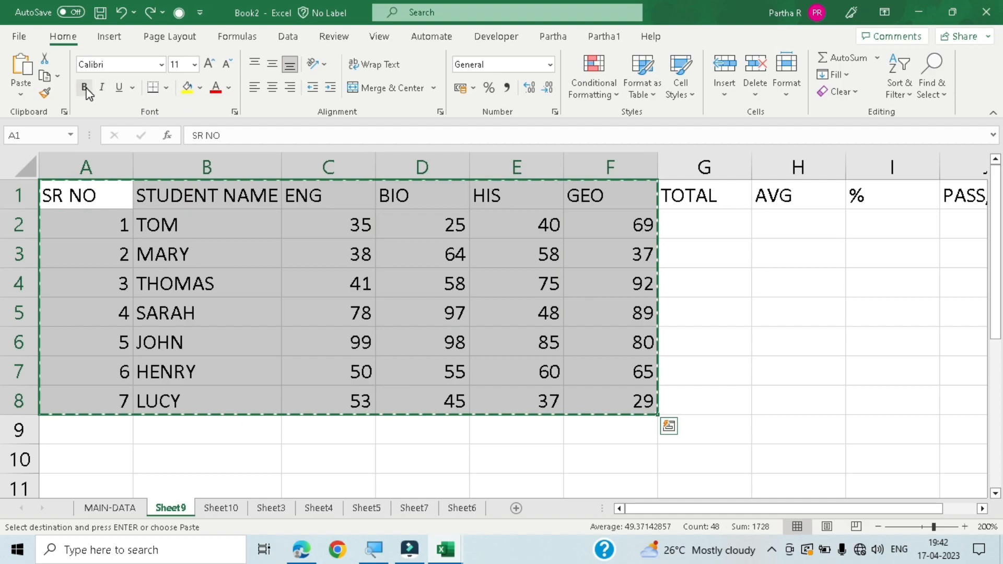
left_click(46, 75)
scroll(123, 407, "down", 1)
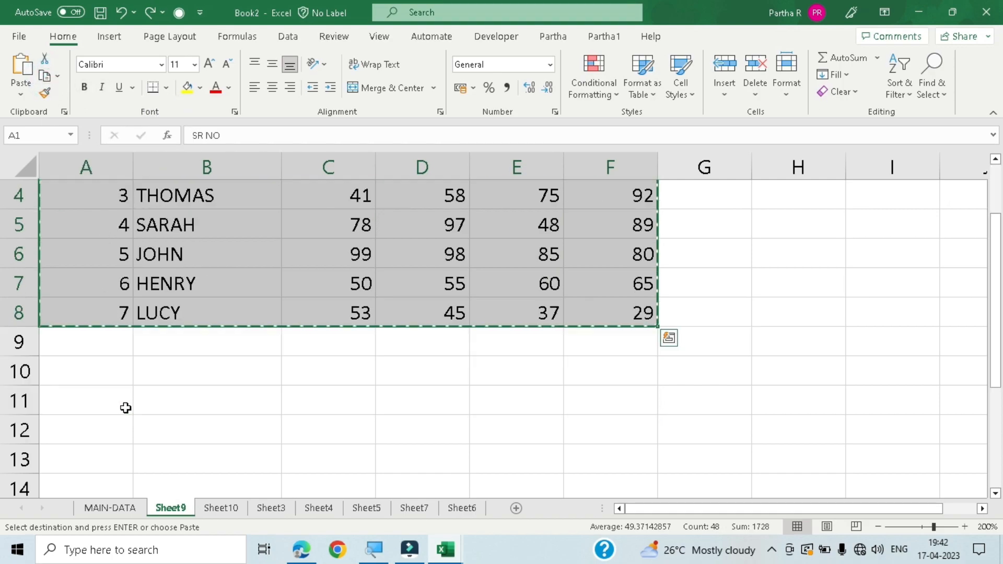
left_click(47, 373)
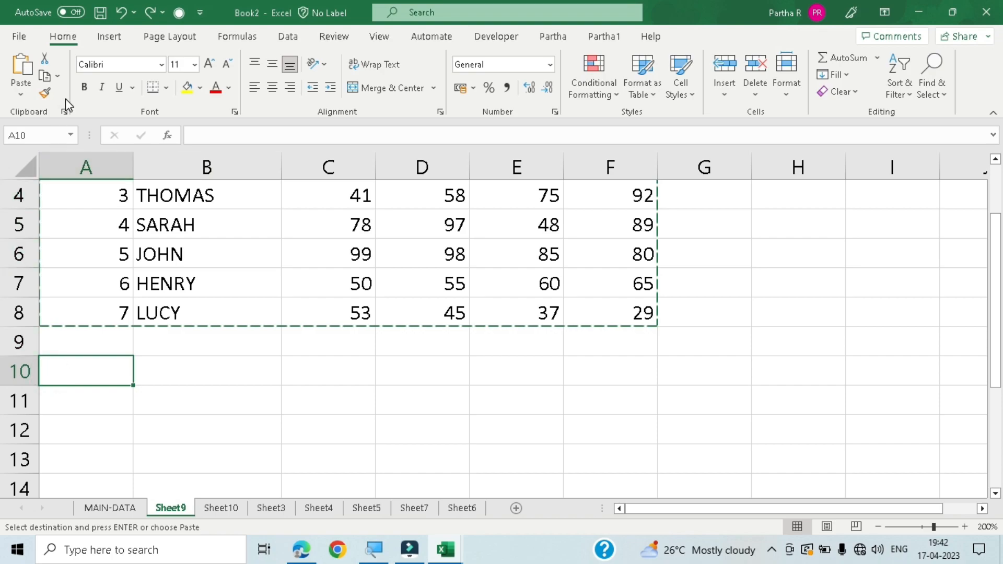
left_click(21, 63)
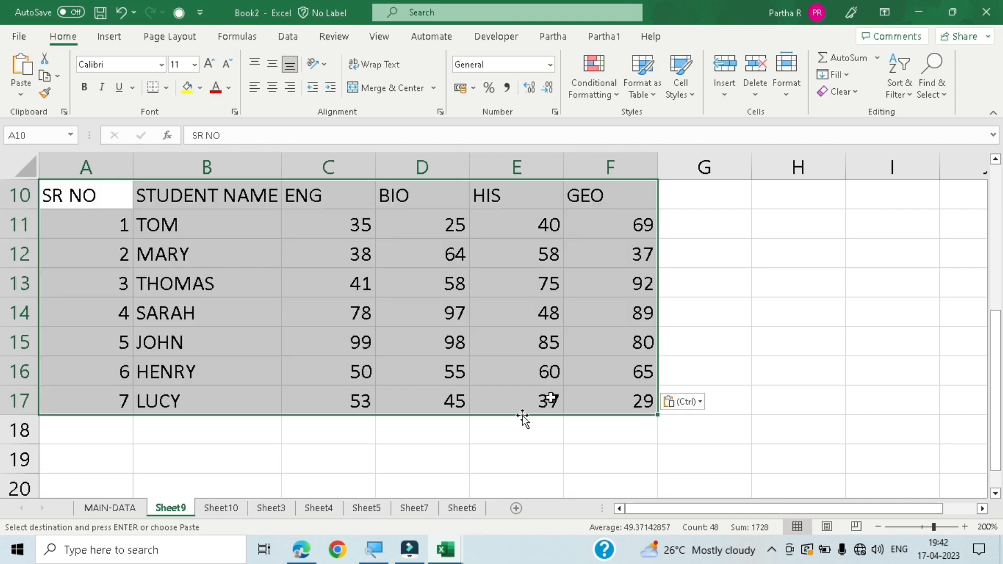
scroll(610, 375, "up", 3)
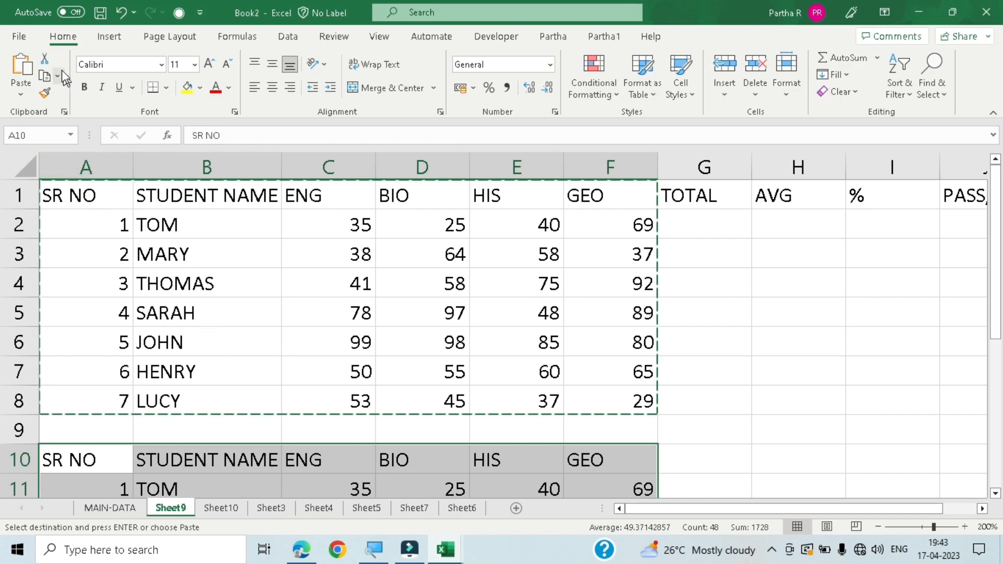
- Cut the duplicate table in cells A10 to F17 and paste it starting at cell H10
scroll(151, 313, "down", 3)
left_click(151, 313)
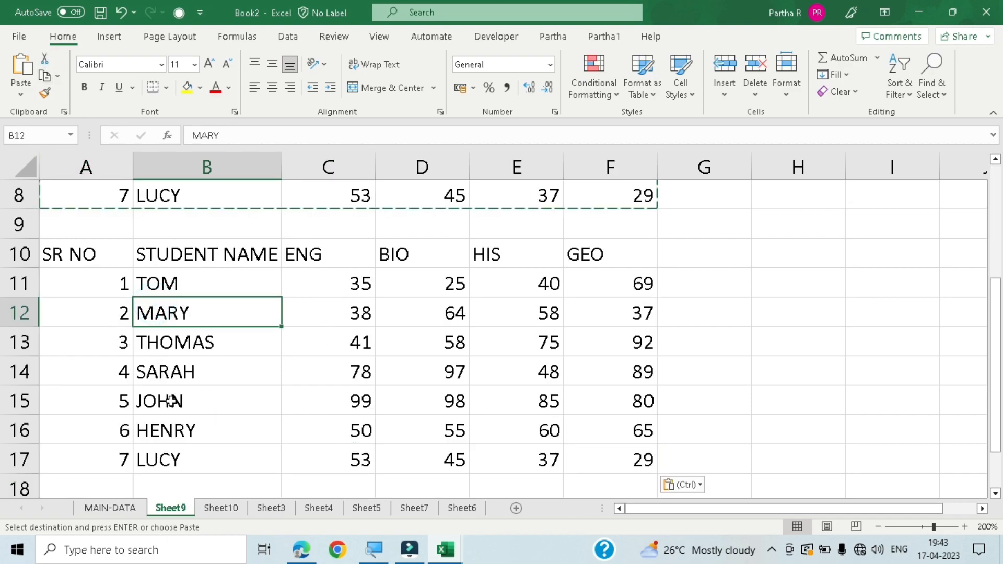
key("ctrl+a")
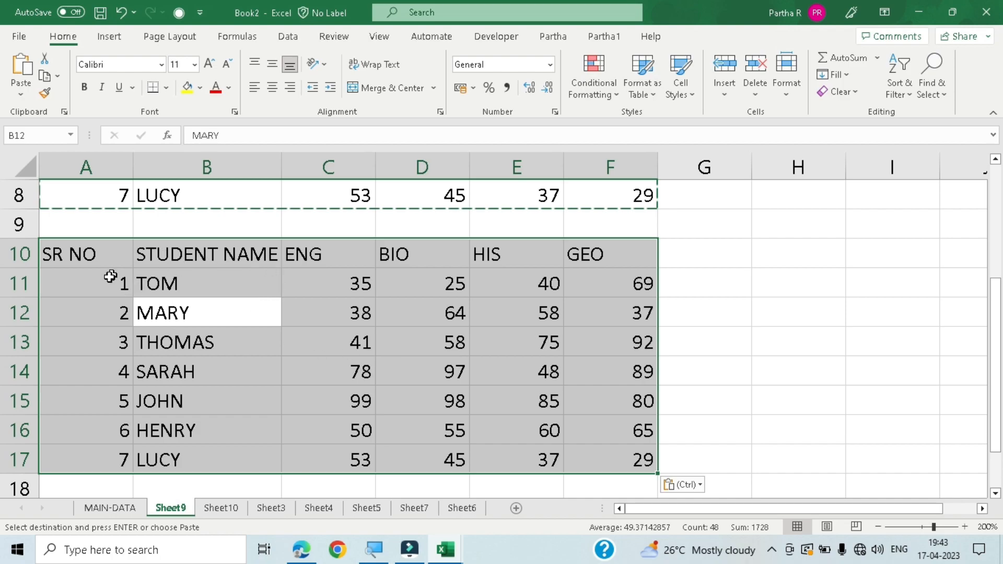
left_click(44, 60)
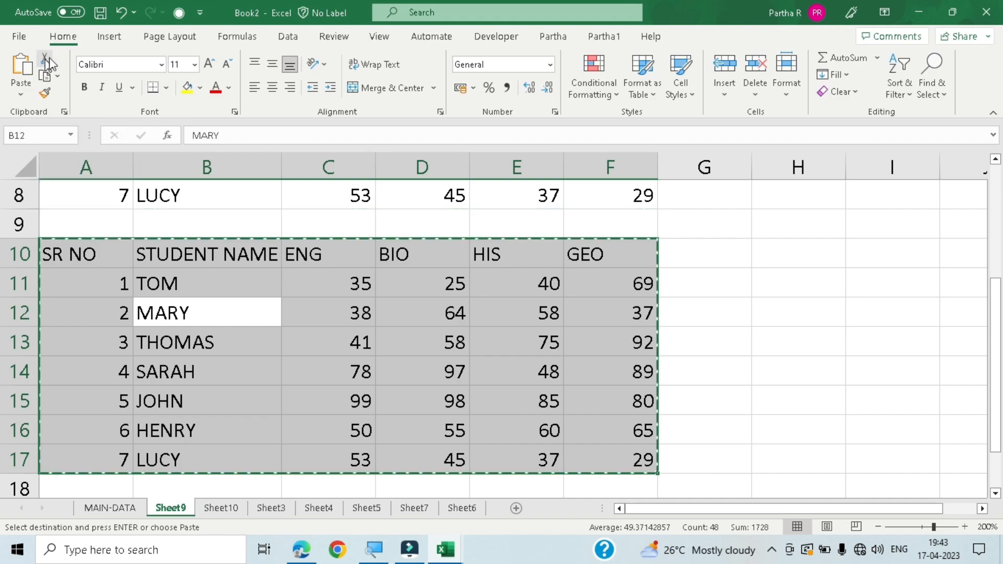
left_click(735, 251)
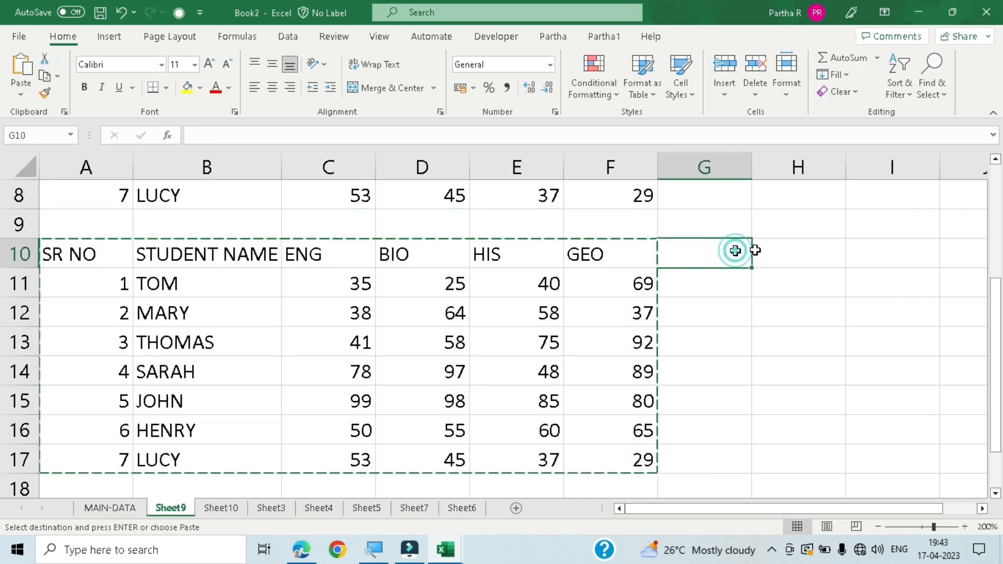
left_click(765, 249)
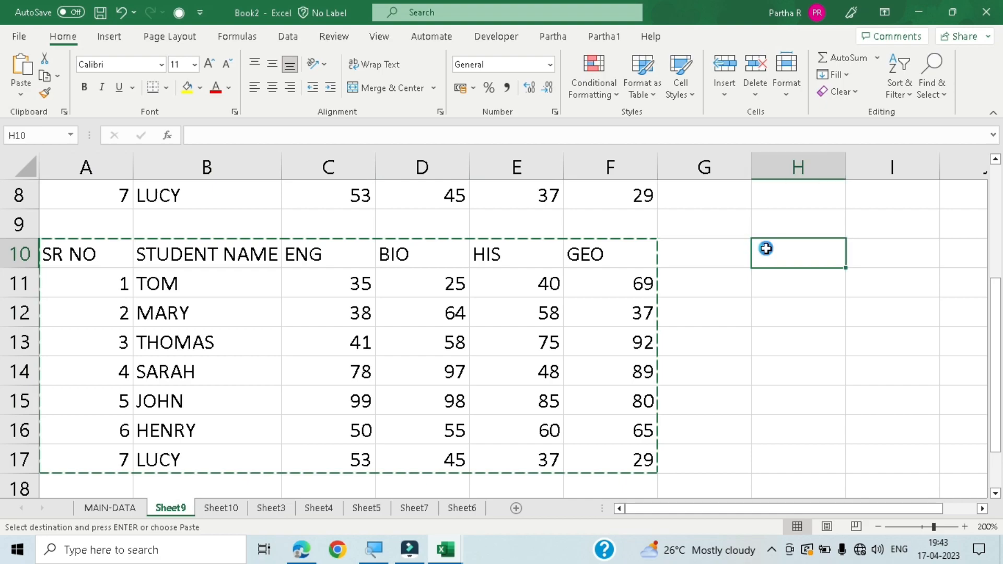
key("ctrl+v")
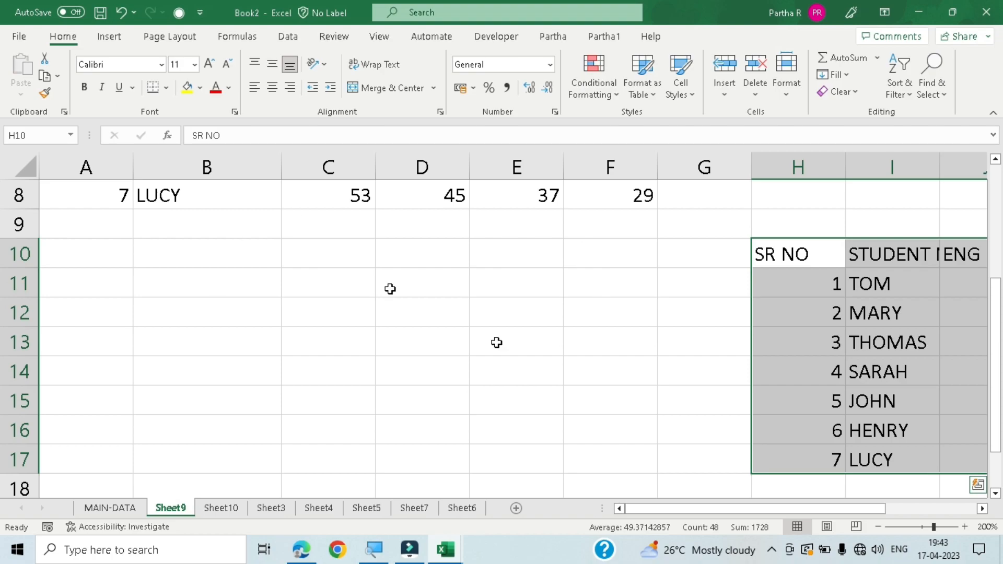
left_click_drag(697, 504, 820, 504)
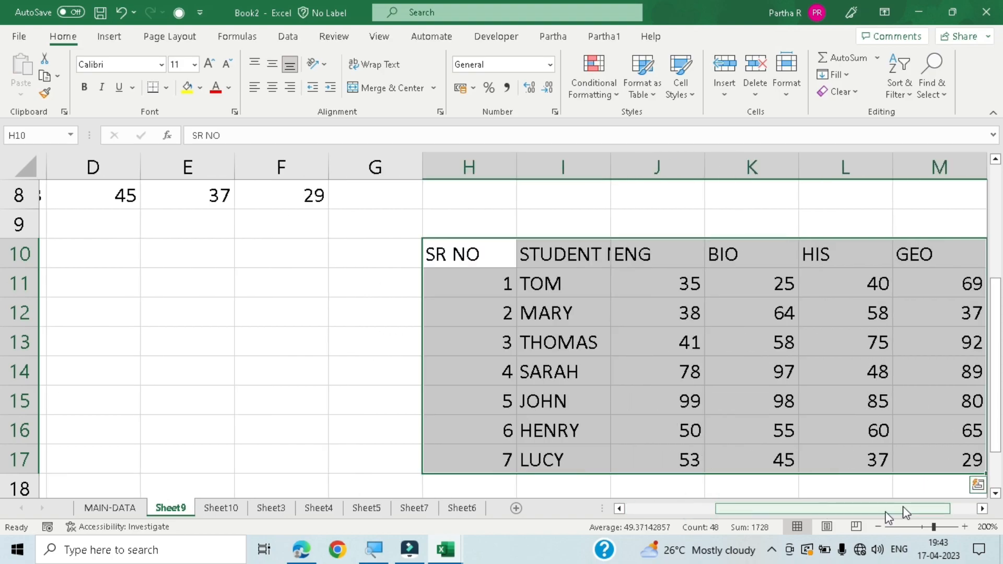
- Undo the table move and paste, along with the earlier deletions in columns A and G
key("ctrl+z")
key("ctrl+z")
key("ctrl+z")
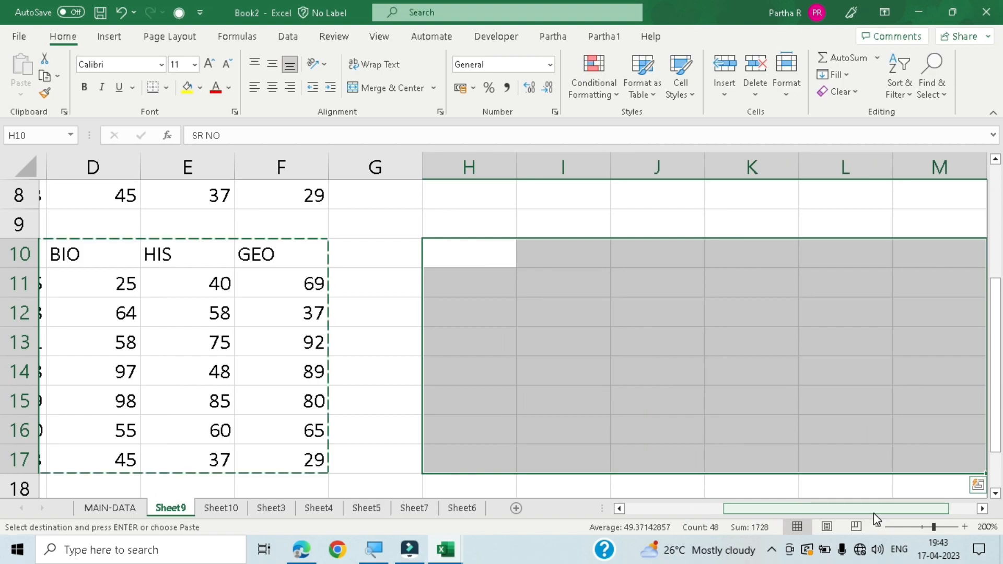
key("ctrl+z")
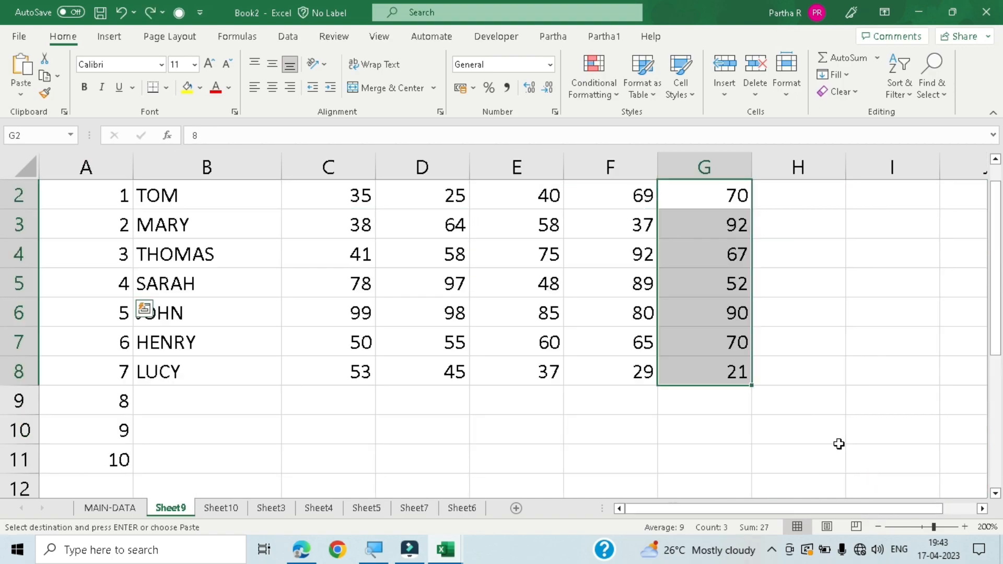
- Clear the values in cells G2 to G8 and delete the surplus serial numbers 8 to 10 from cells A9 to A11
key("Delete")
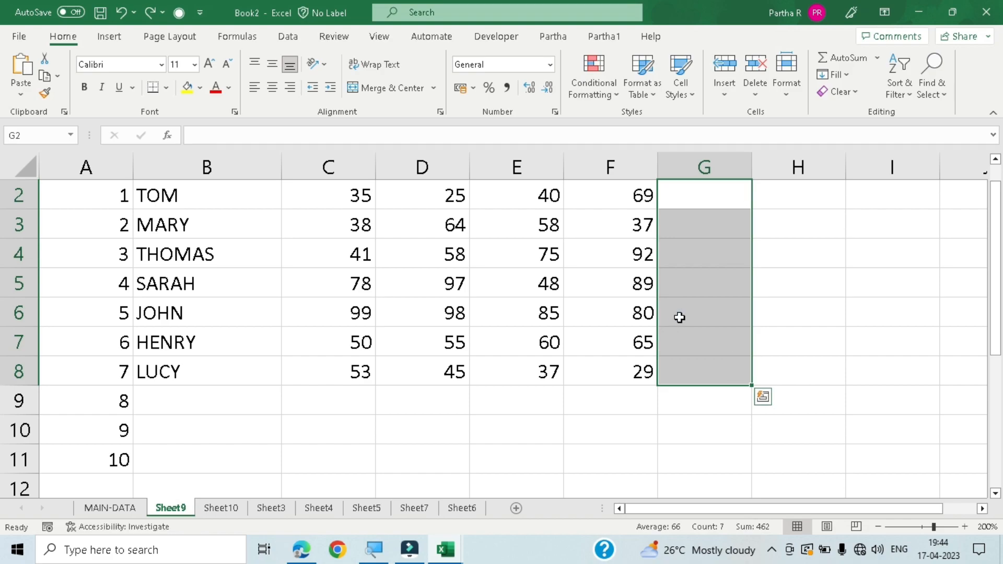
left_click_drag(119, 387, 116, 447)
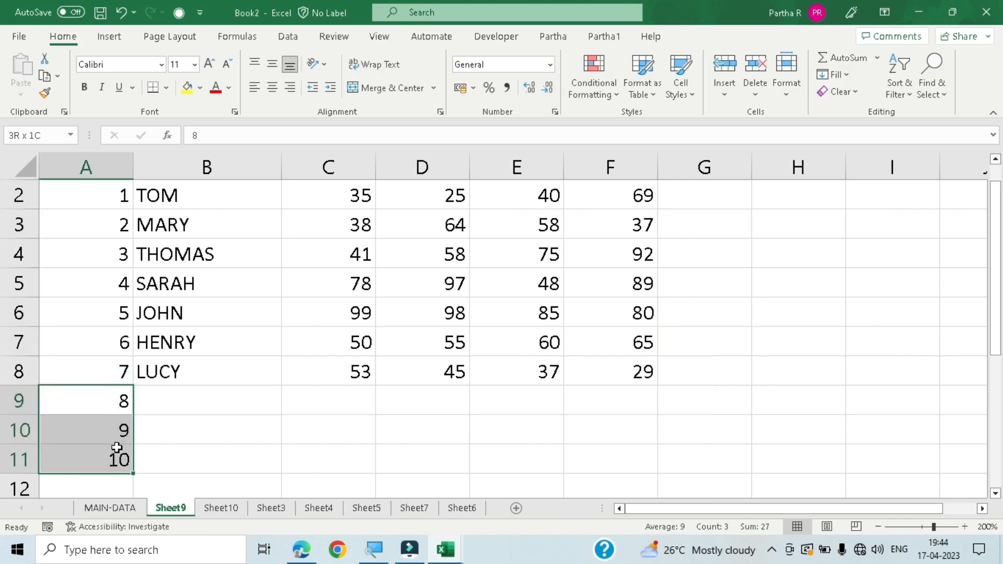
key("Delete")
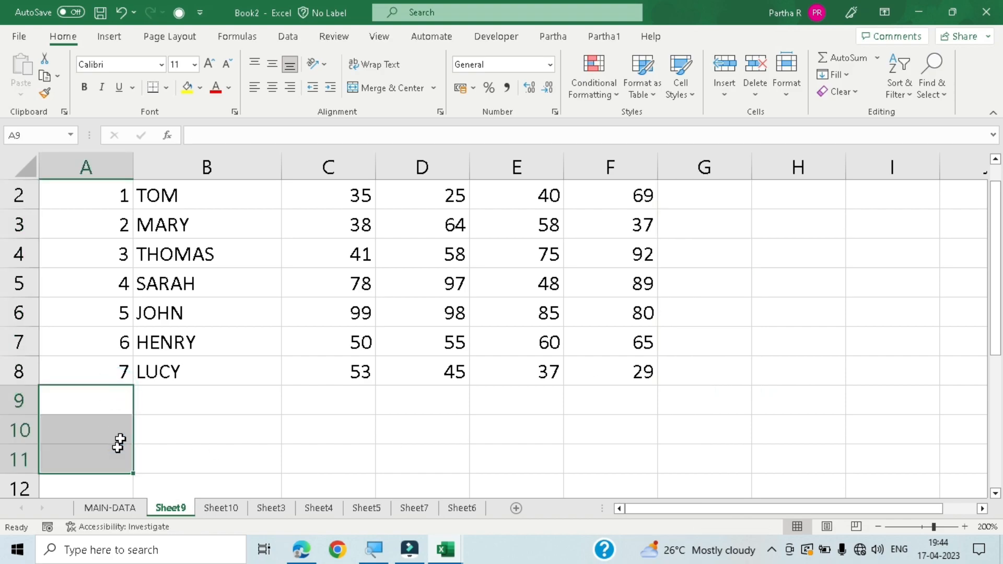
scroll(193, 369, "up", 1)
left_click(484, 275)
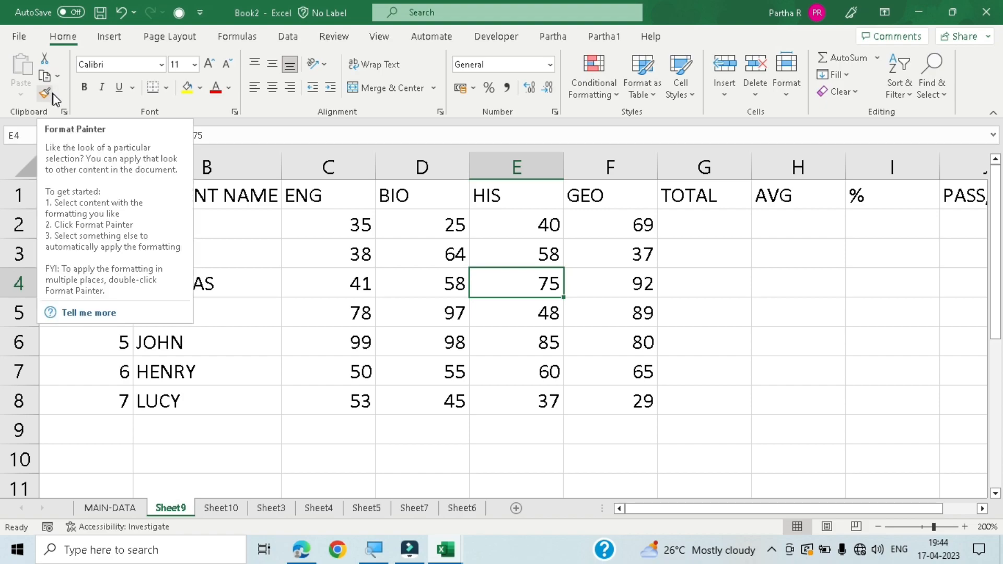
- Try a yellow fill on cells A1 to F2, and undo it
left_click(384, 301)
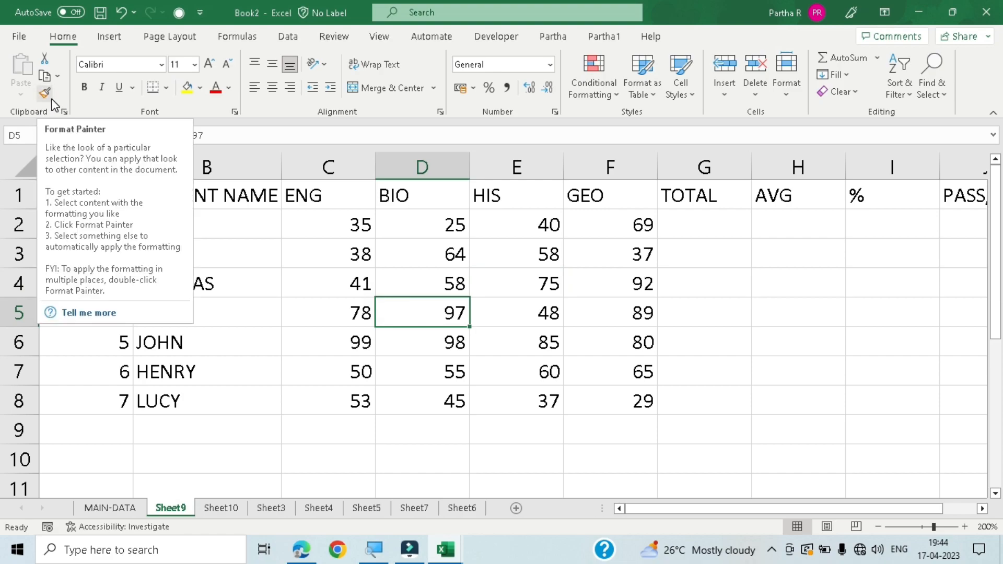
left_click(213, 195)
mouse_move(90, 196)
left_mouse_down()
mouse_move(663, 195)
mouse_move(638, 206)
mouse_move(638, 223)
left_mouse_up()
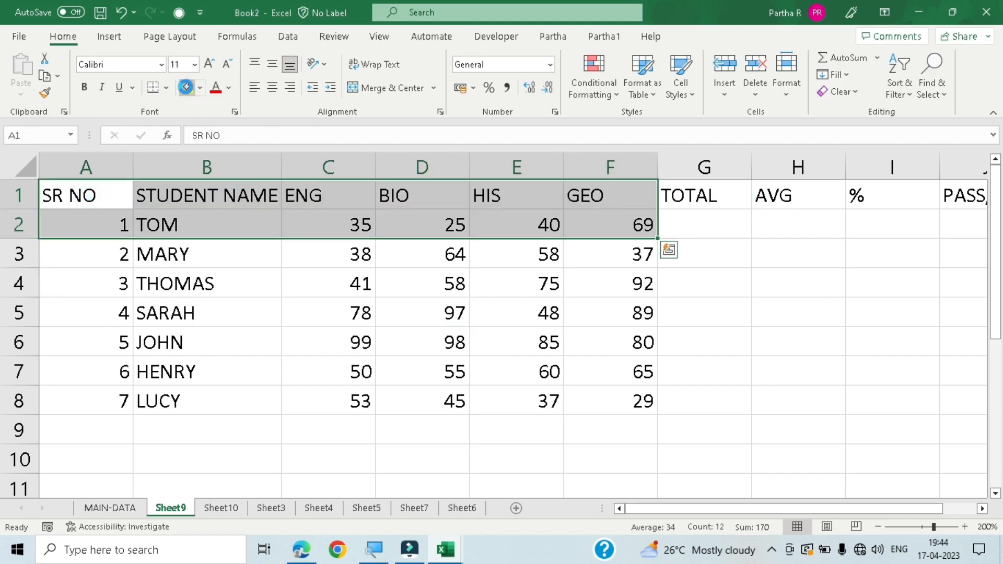
left_click(187, 87)
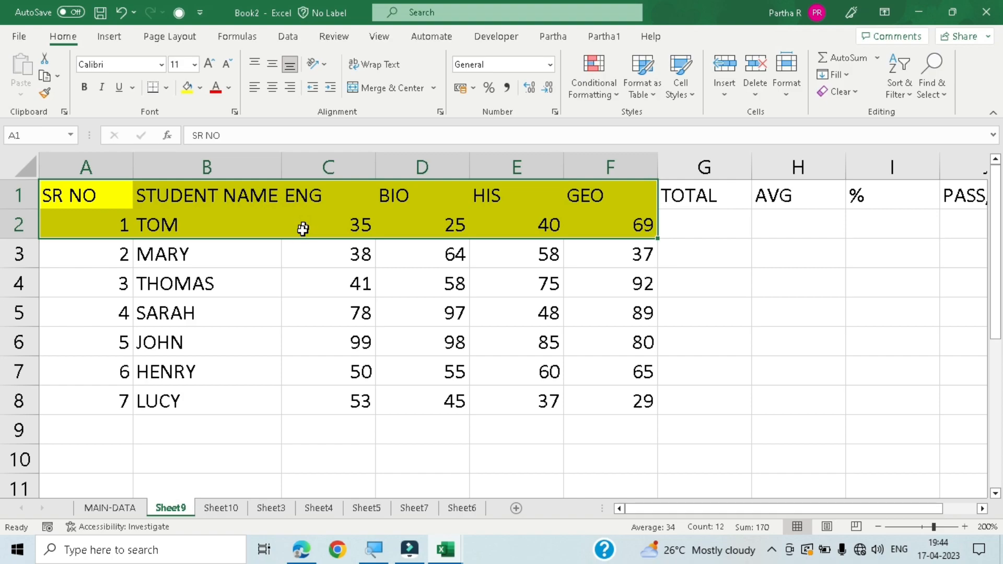
key("ctrl+z")
- Fill the STUDENT NAME heading in cell B1 with yellow
left_click(178, 200)
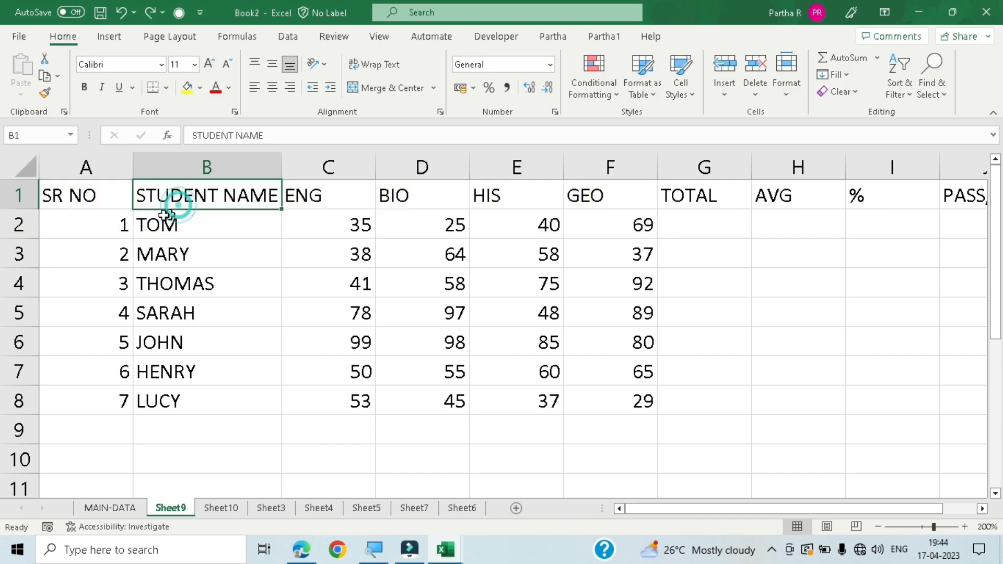
left_click(188, 86)
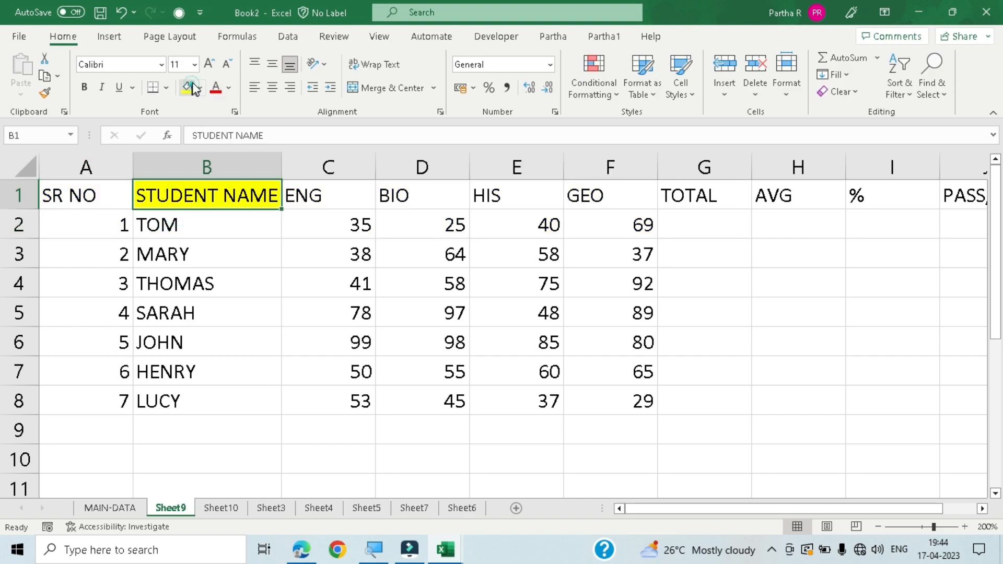
- Set the font colour of the STUDENT NAME heading in cell B1 to red
left_click(229, 89)
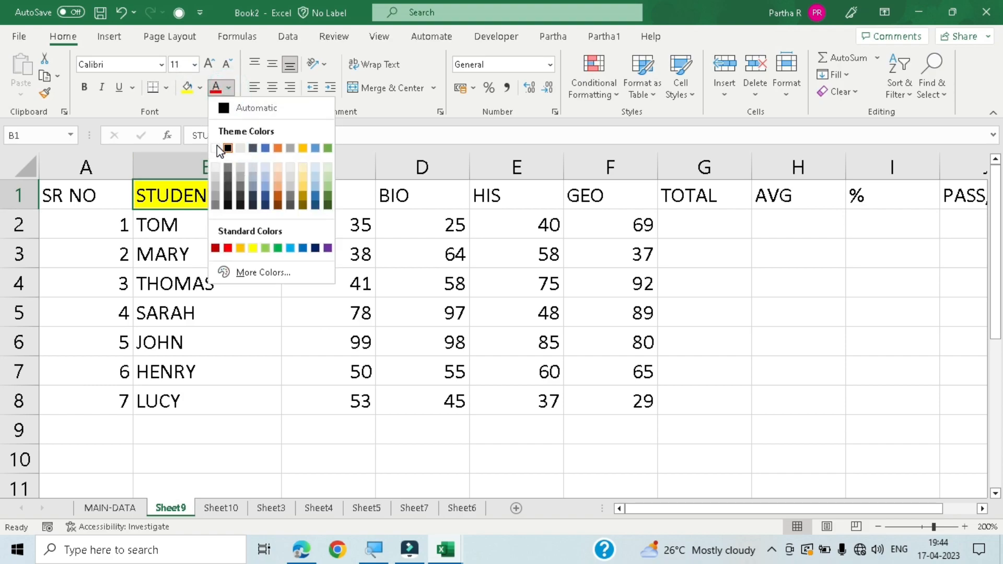
left_click(229, 249)
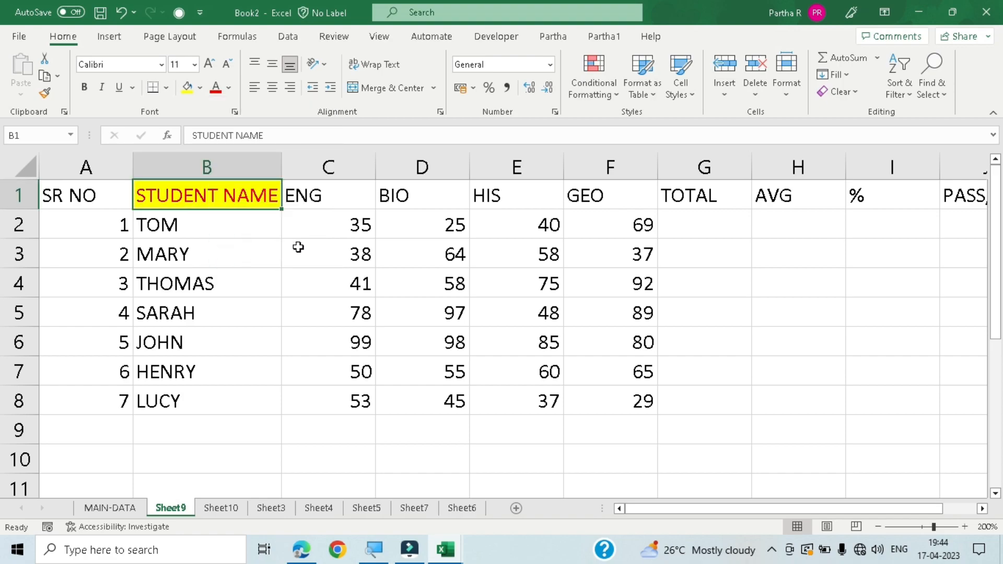
left_click(297, 247)
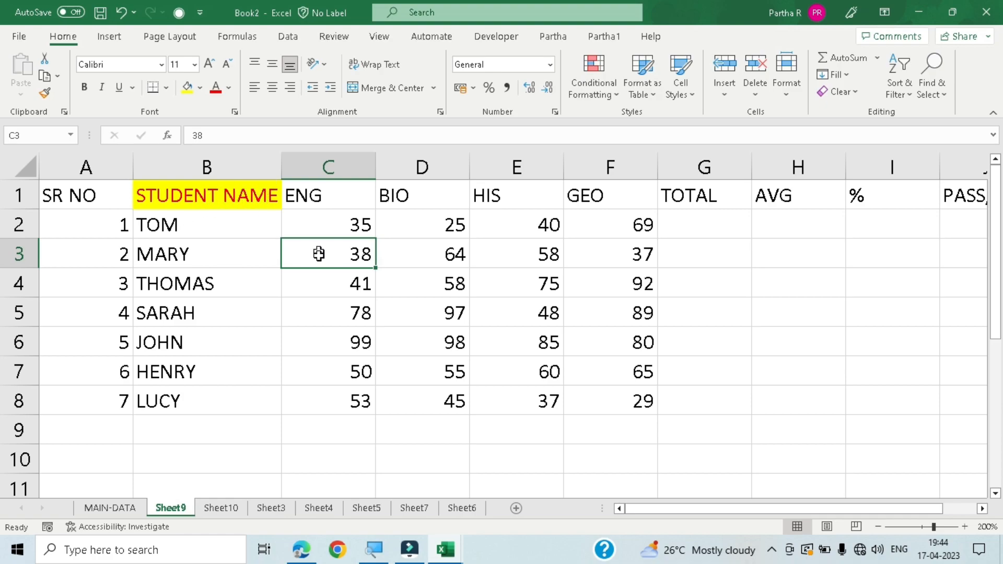
- Copy the STUDENT NAME heading's formatting to the ENG heading in cell C1 with Format Painter
left_click(398, 196)
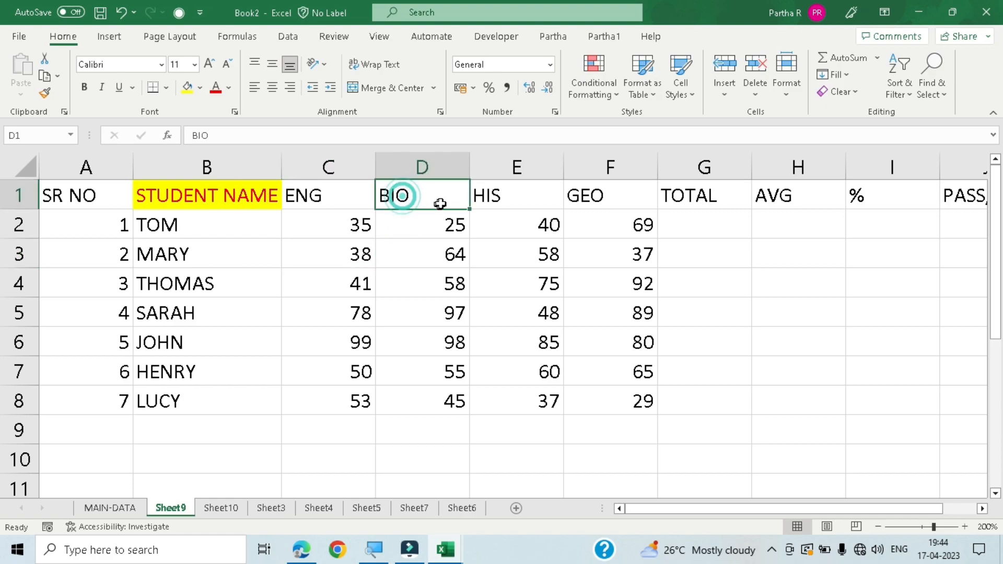
left_click(327, 194)
left_click(83, 198)
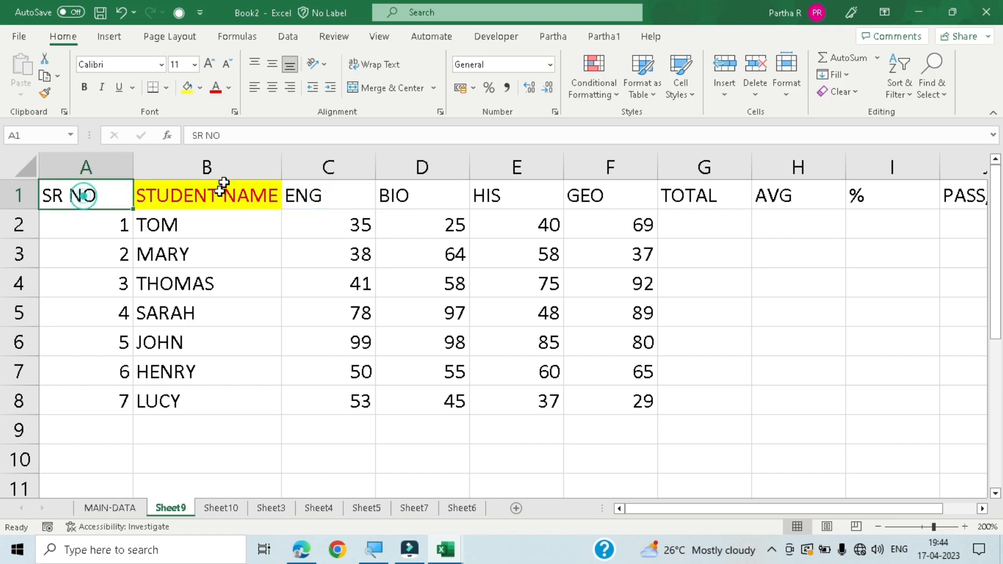
left_click(223, 200)
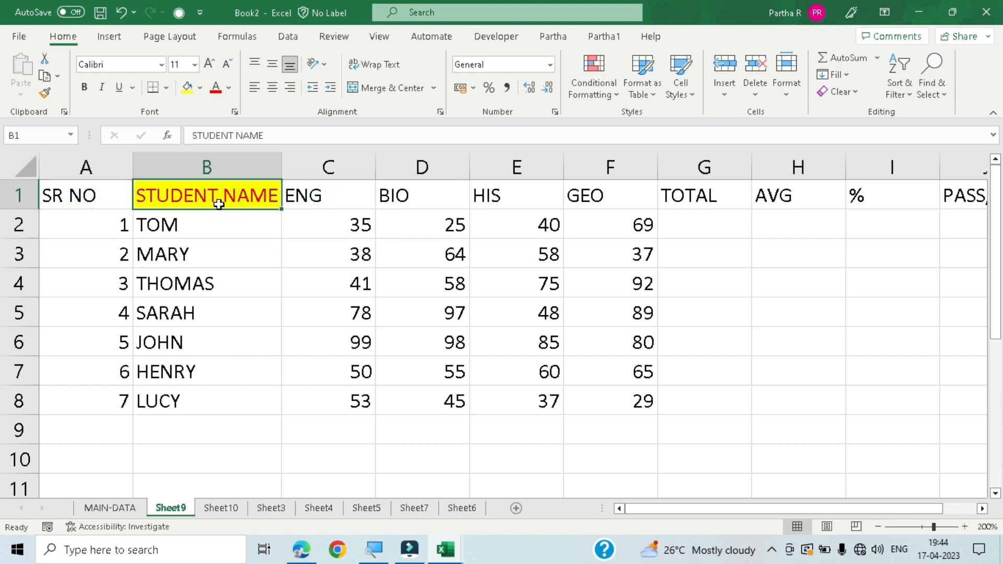
left_click(42, 96)
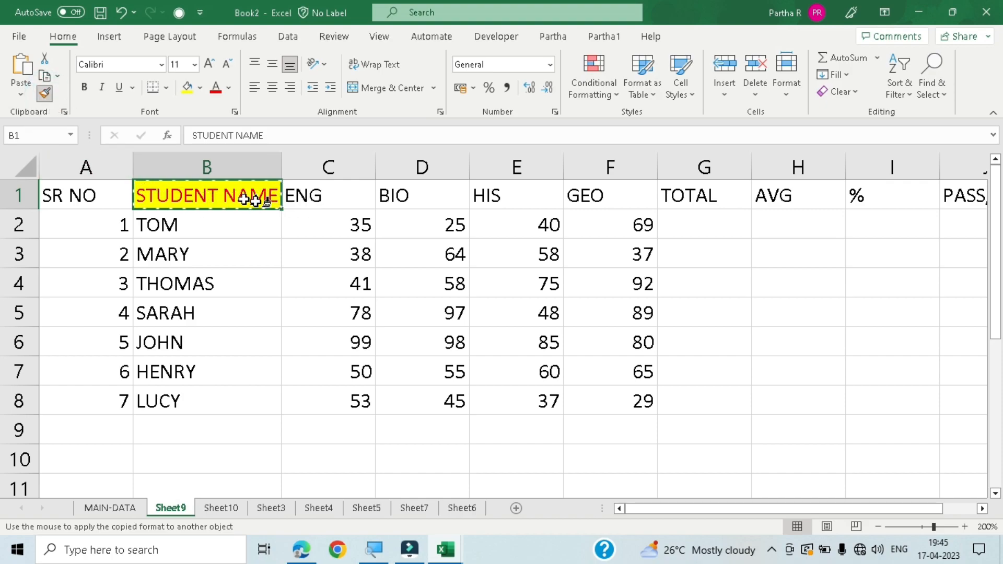
left_click(349, 193)
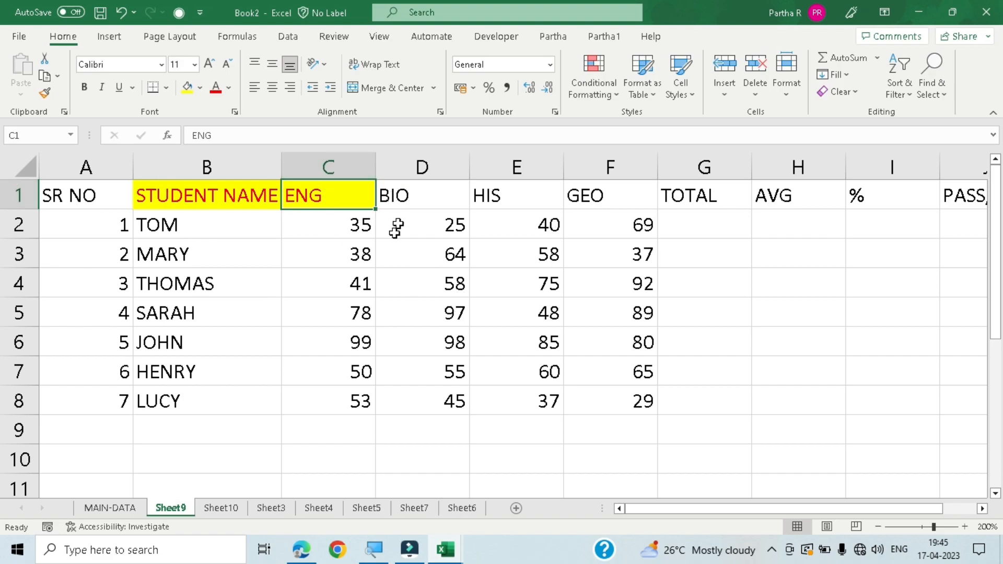
- Copy the ENG heading's formatting to the HIS heading in cell E1 with Format Painter
left_click(418, 197)
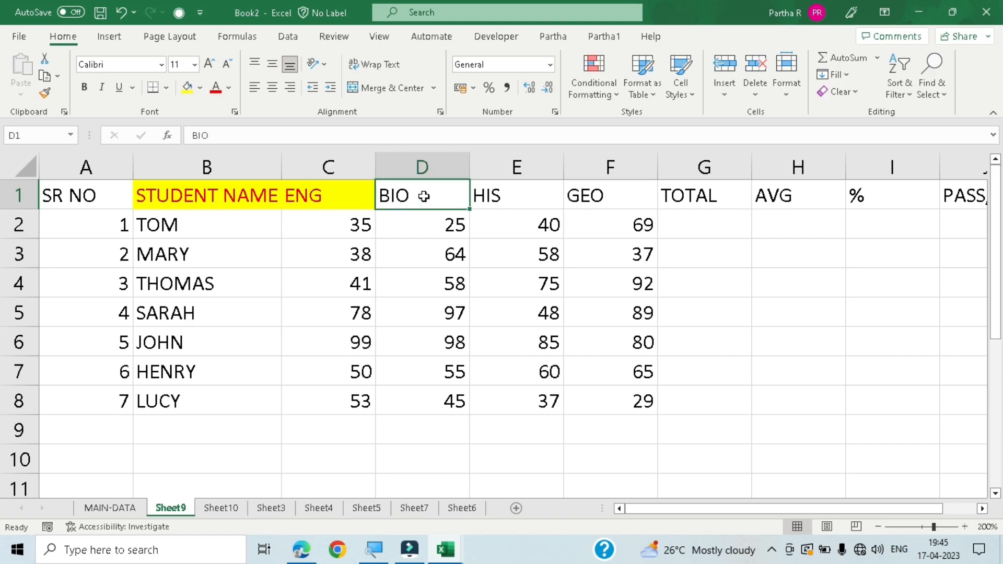
left_click(349, 203)
left_click(45, 92)
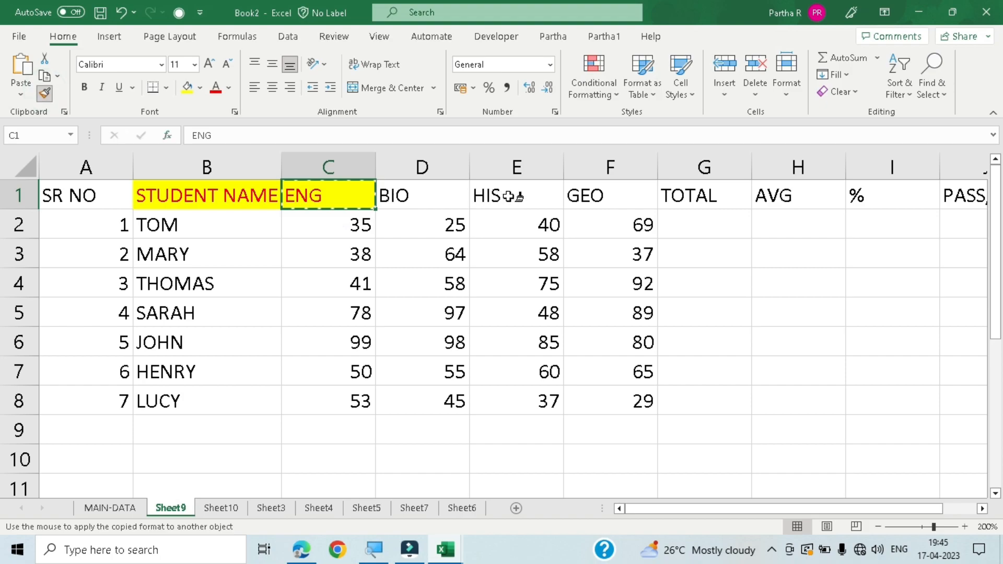
left_click(509, 195)
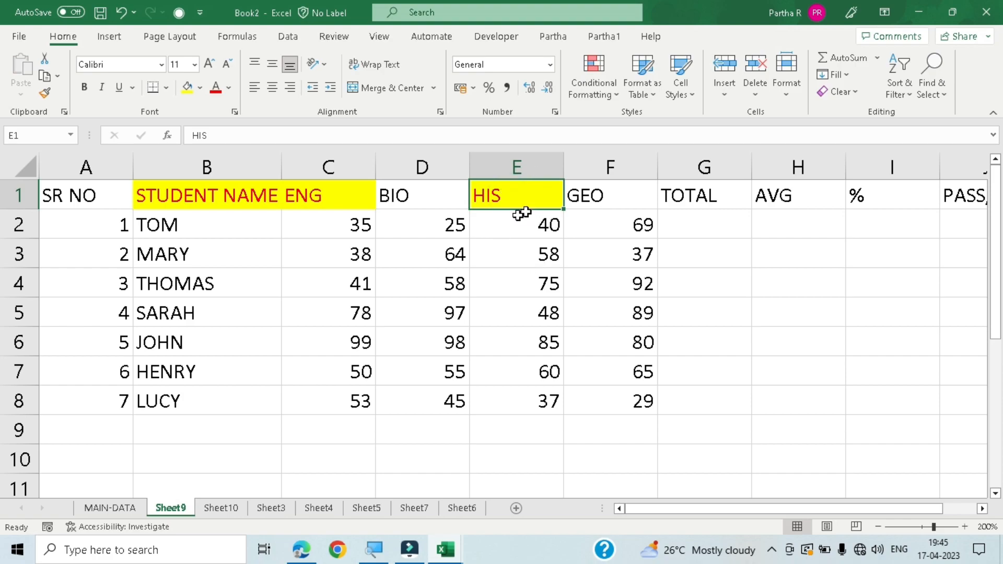
- Keep Format Painter active from the ENG heading and apply its formatting to cells B6, D3, B3, E5, F7, E8, D7 and C5
left_click(162, 197)
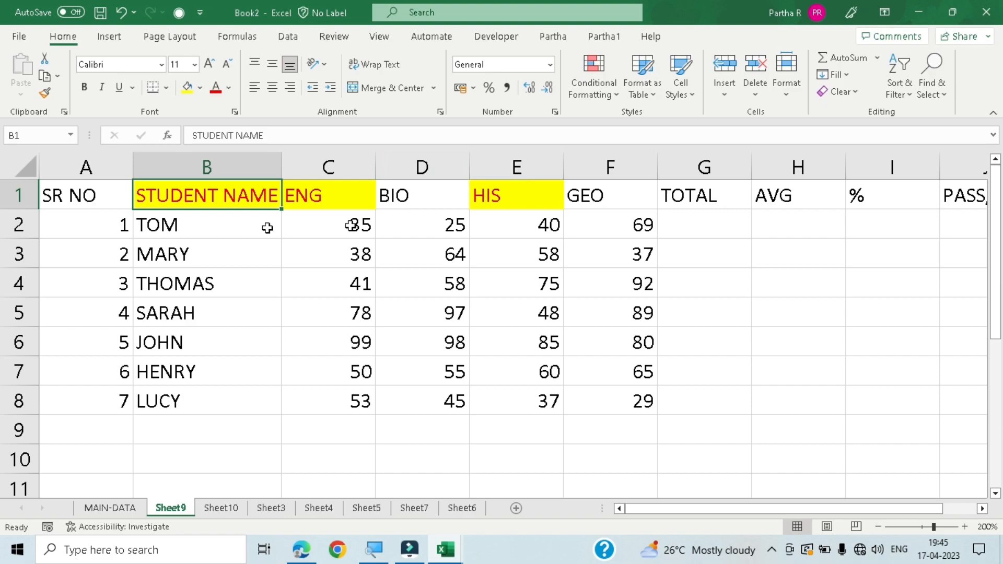
left_click(312, 200)
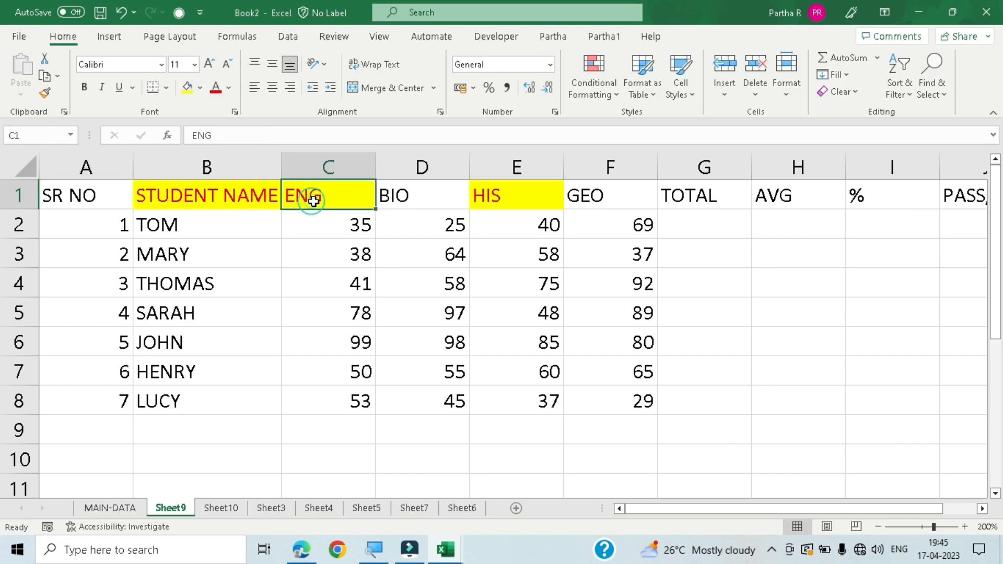
left_click(46, 98)
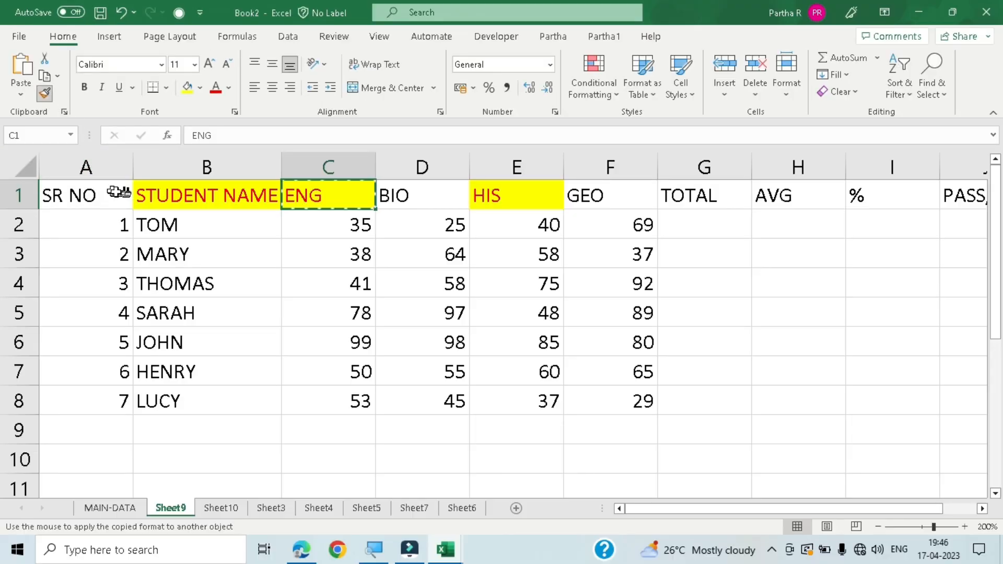
left_click(175, 348)
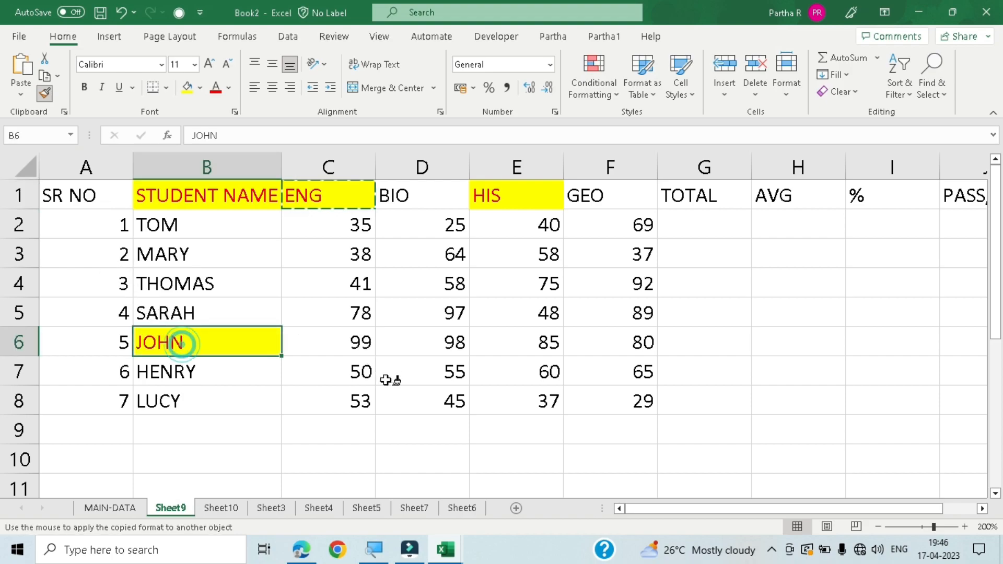
left_click(448, 254)
left_click(196, 254)
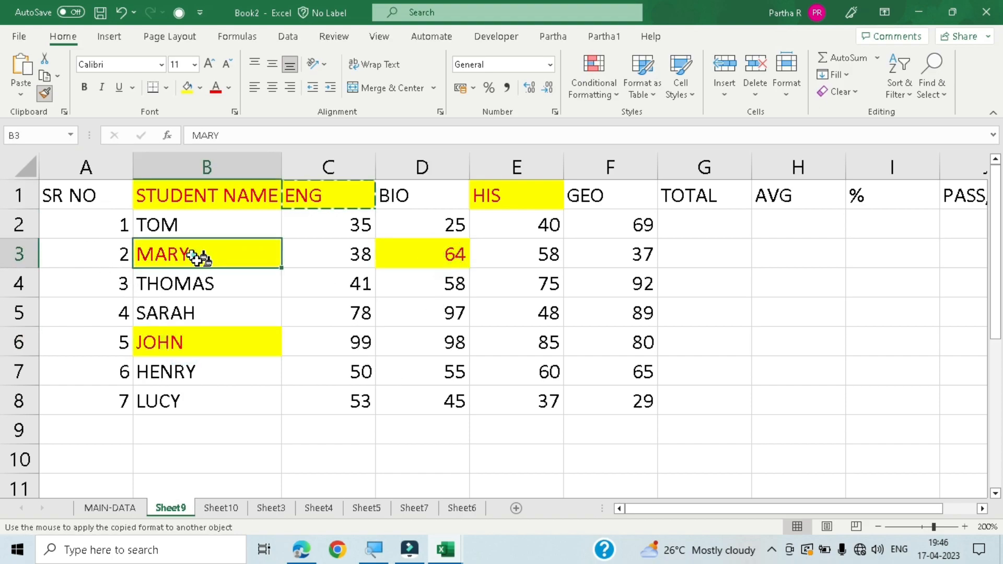
left_click(548, 313)
left_click(575, 369)
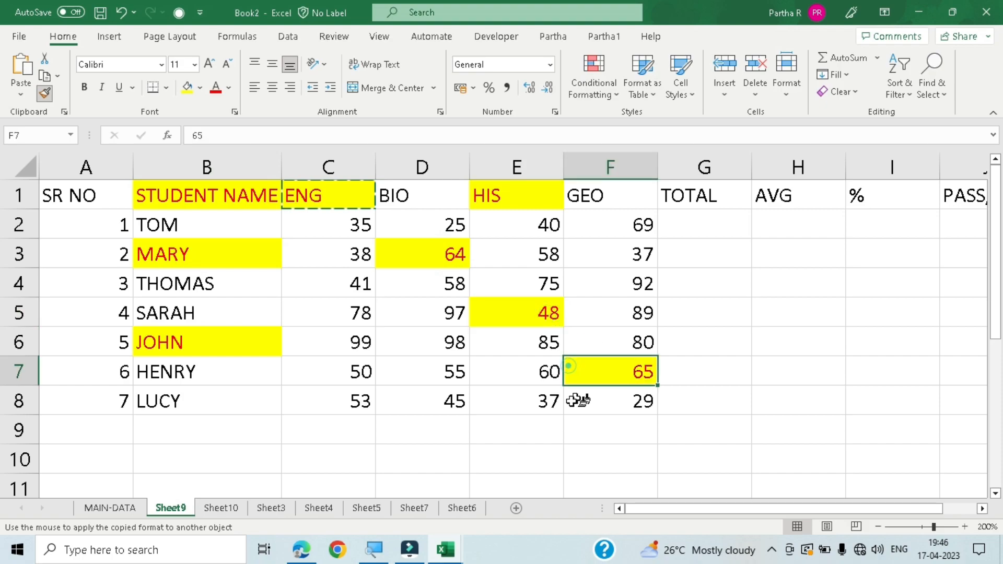
left_click(546, 402)
left_click(444, 372)
left_click(368, 314)
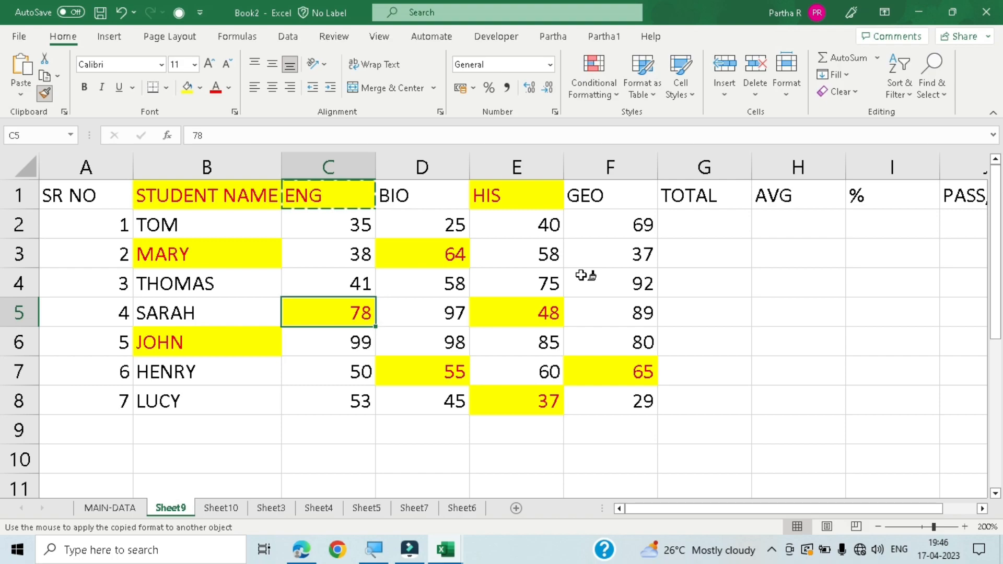
- Undo all the painted formatting and the heading's red text and yellow fill, keeping cells A9 to A11 empty
key("ctrl+z")
key("ctrl+z")
key("ctrl+z")
key("ctrl+z")
key("ctrl+z")
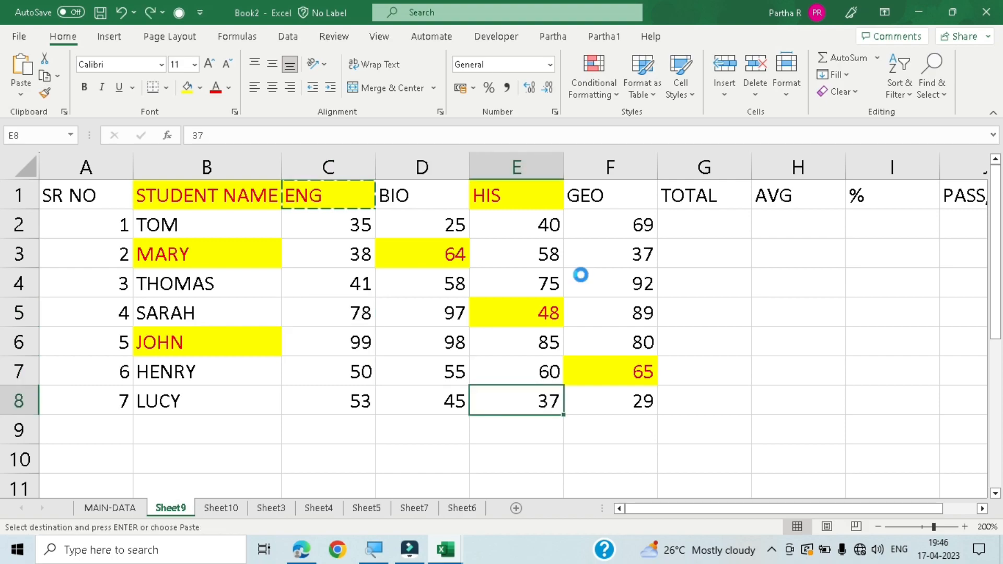
key("ctrl+z")
key("ctrl+z")
key("ctrl+z")
key("ctrl+z")
key("ctrl+z")
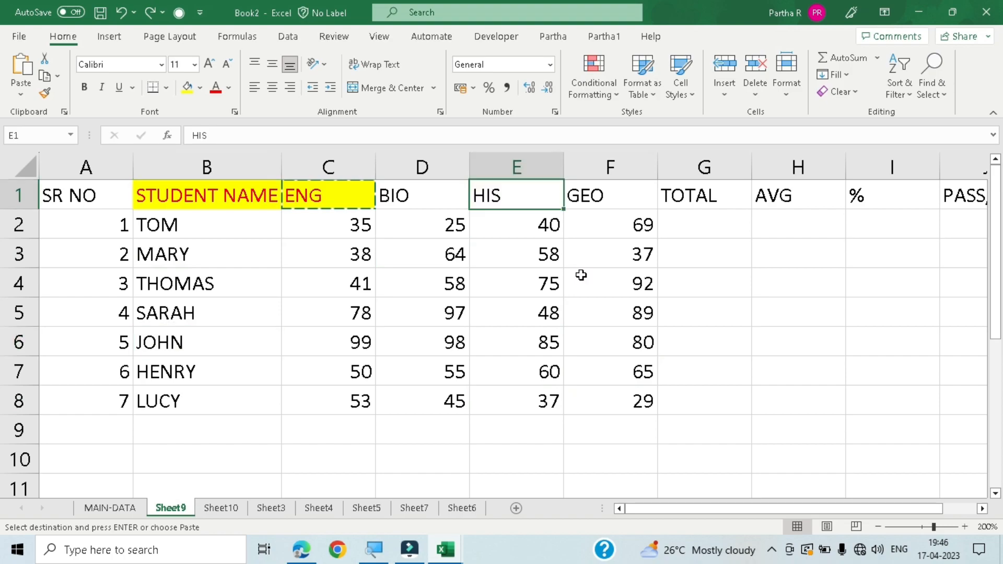
key("ctrl+z")
key("ctrl+z")
key("ctrl+z")
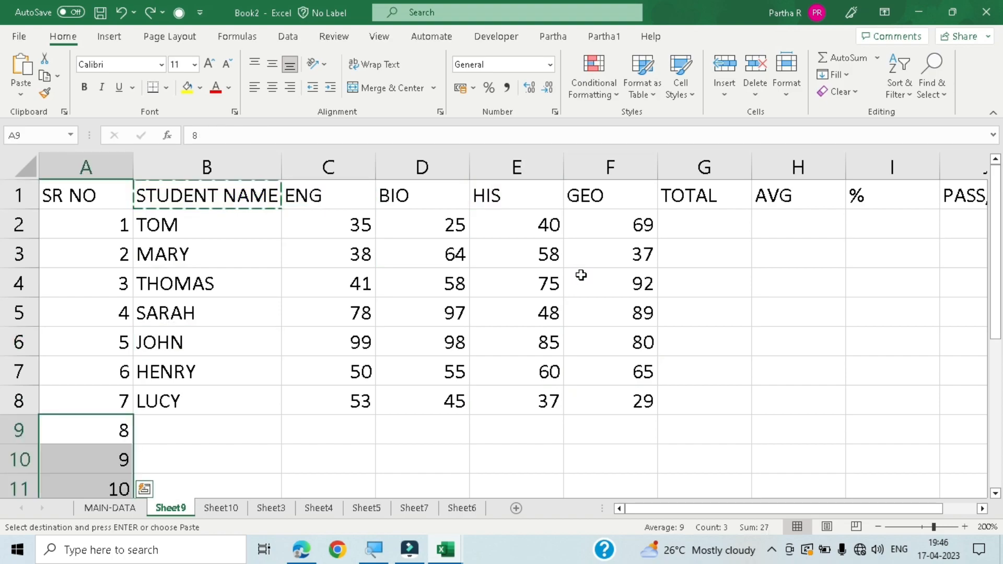
key("ctrl+z")
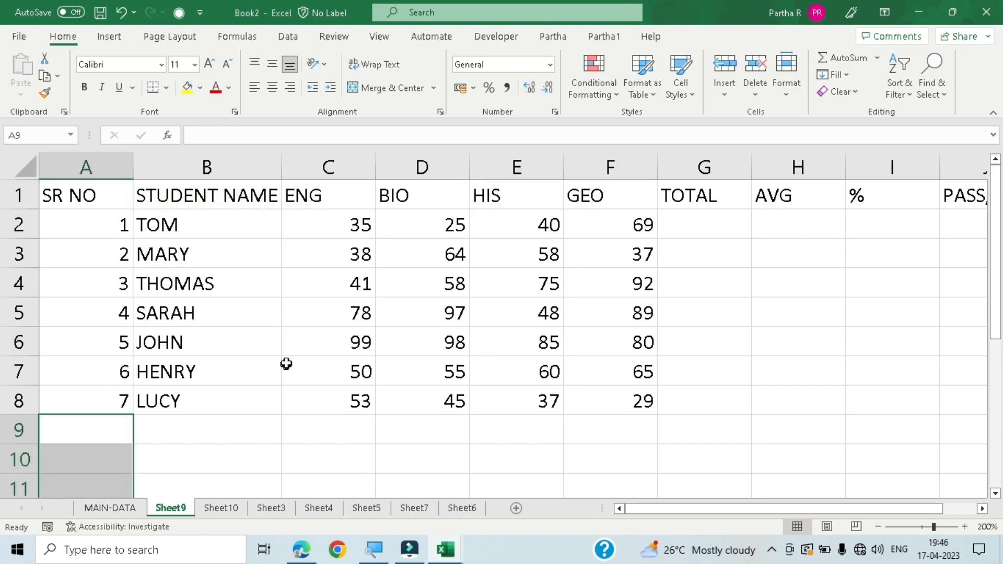
left_click(287, 365)
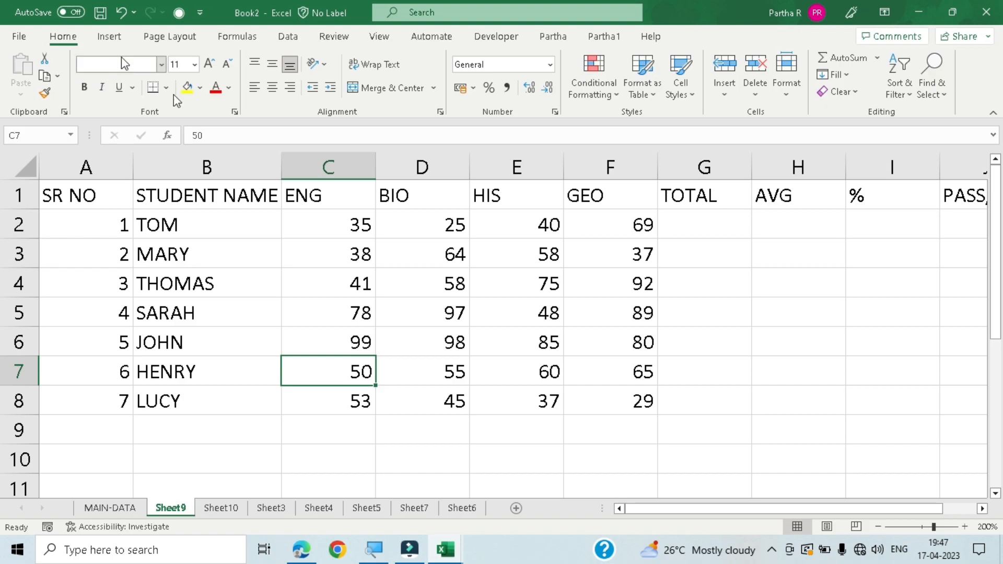
- Change the font of the SR NO and STUDENT NAME columns, cells A1 to B8, to Algerian
left_click(102, 203)
left_click_drag(101, 203, 267, 411)
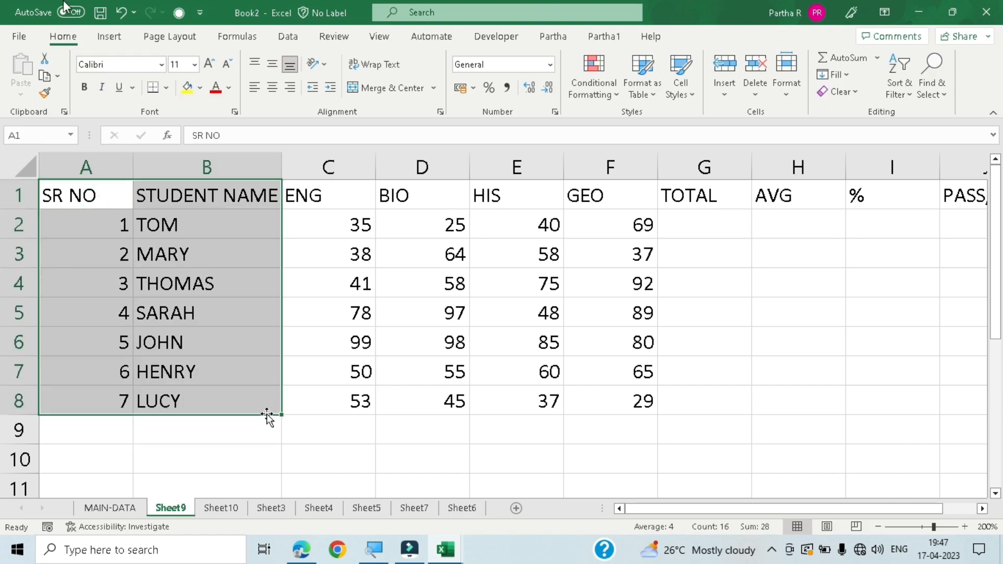
left_click(161, 65)
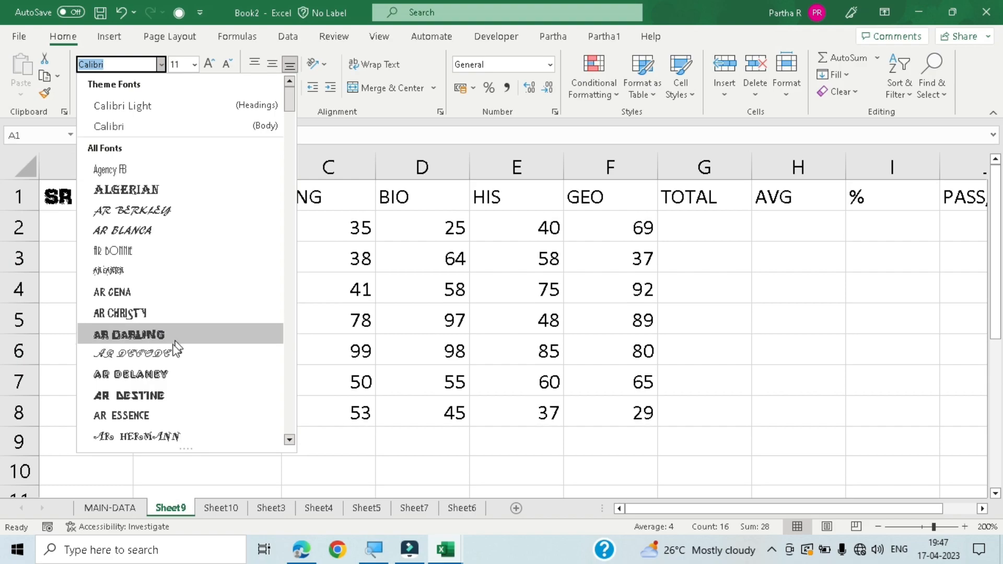
left_click(148, 190)
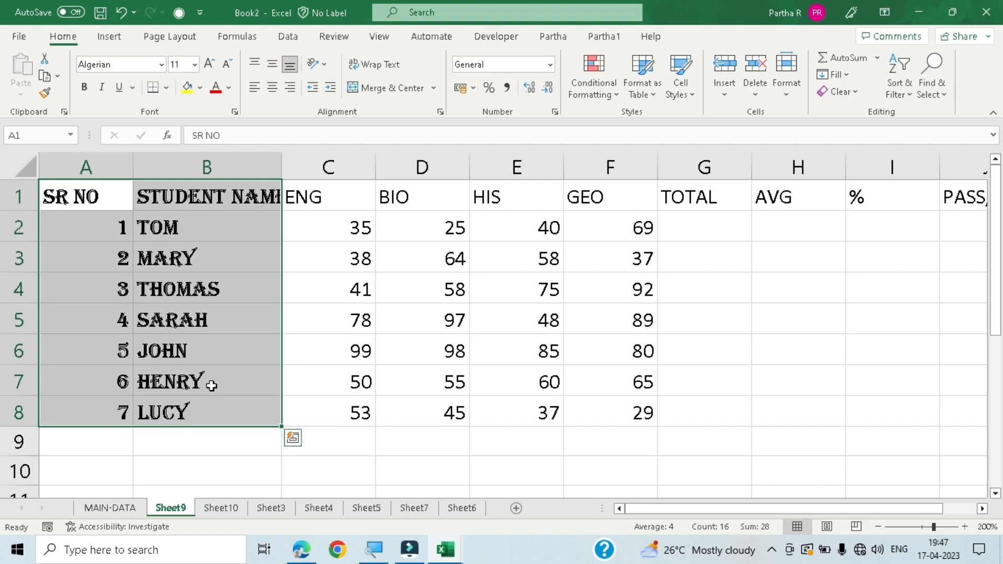
- Browse the font list from the keyboard and set cells A1 to B8 to Calibri
key("alt")
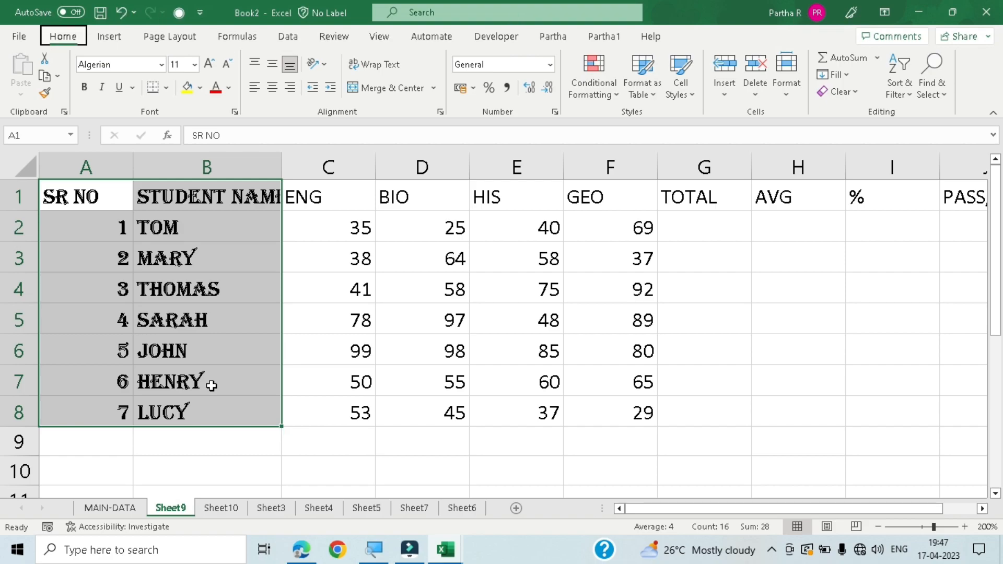
key("h")
key("f")
key("f")
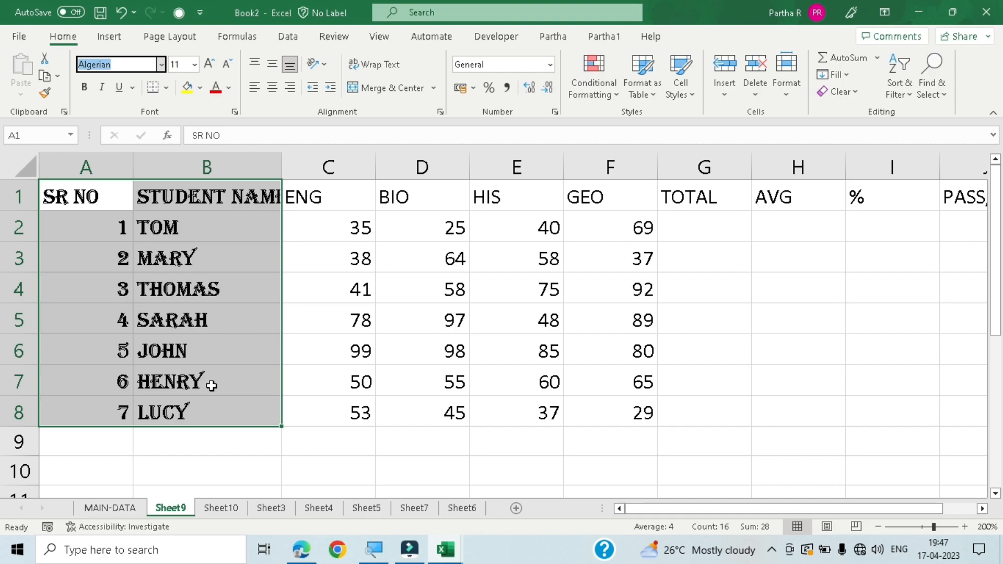
key("alt+Down")
key("Down")
key("Down")
key("Down")
key("Down")
key("Down")
key("Down")
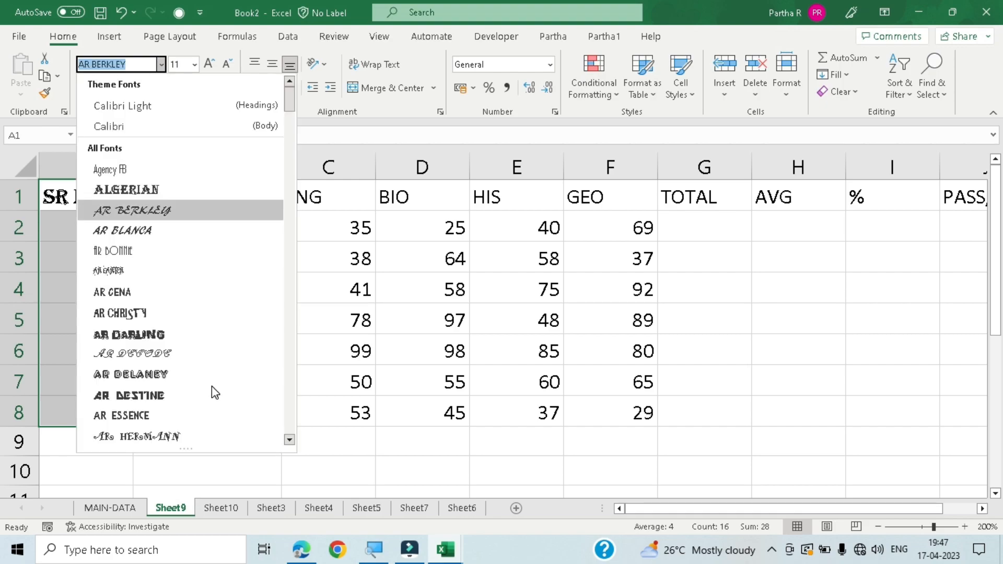
key("Down")
key("Down")
key("Up")
key("Up")
key("Up")
key("Up")
key("Up")
key("Up")
key("Up")
key("Up")
key("Up")
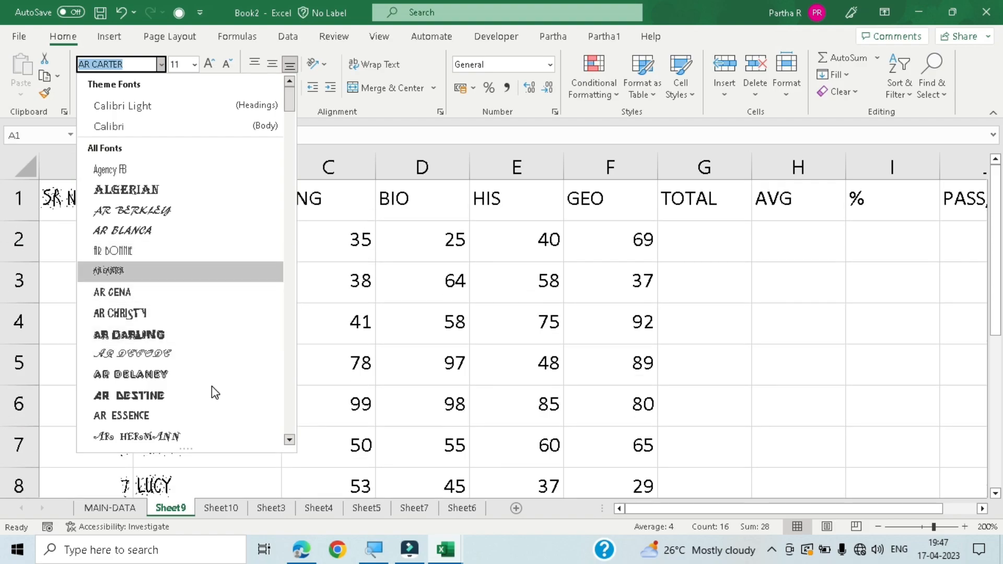
key("Up")
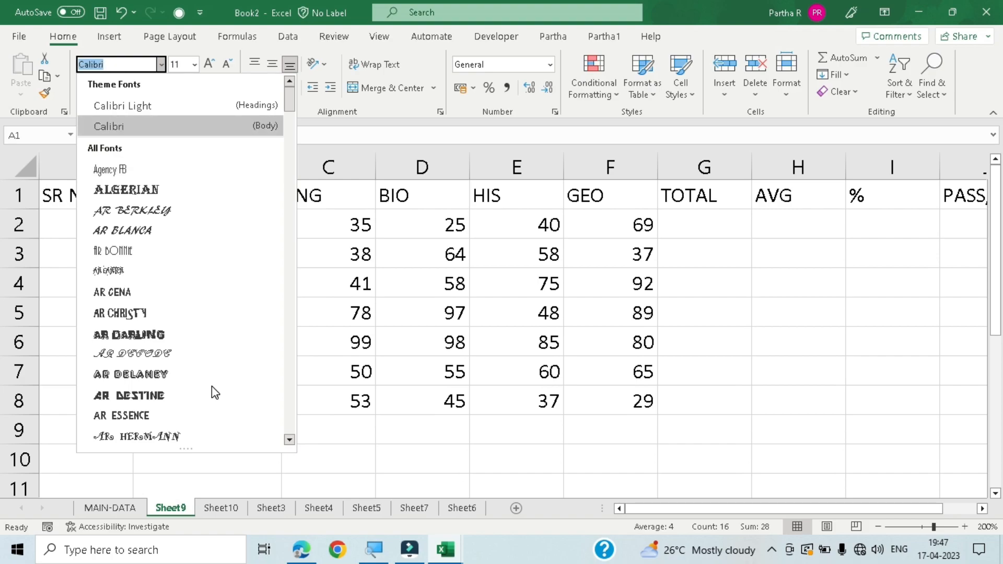
key("Return")
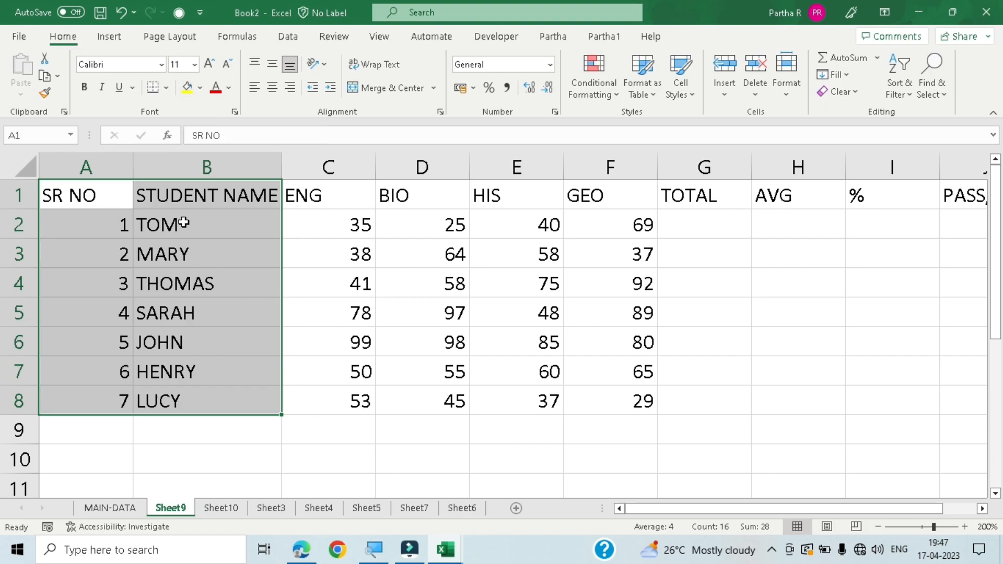
- Preview font sizes between 8 and 20 on cells A1 to B8 without applying any of them
key("alt")
key("h")
key("f")
key("s")
key("alt+Down")
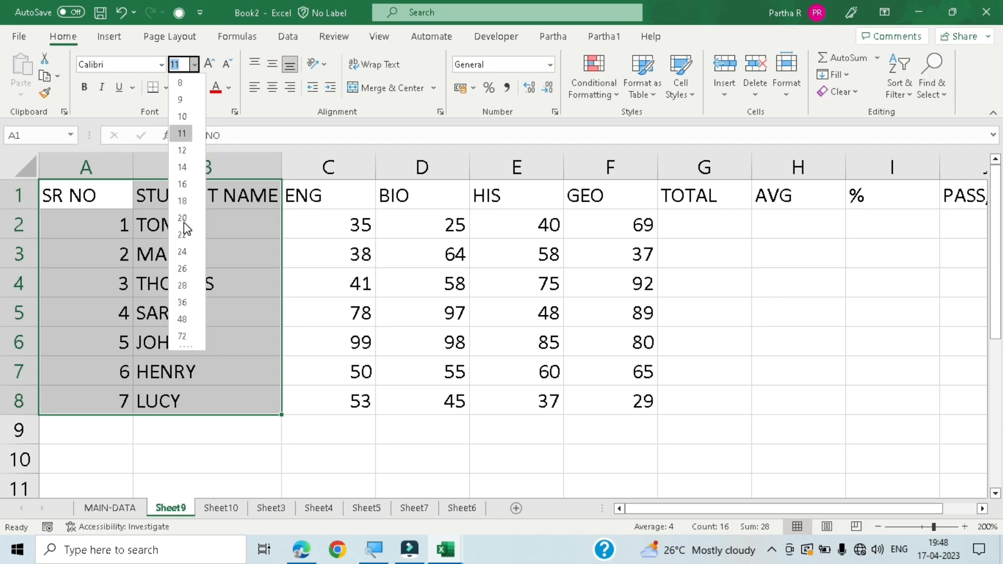
key("Down")
key("Down")
key("Down")
key("Down")
key("Up")
key("Up")
key("Up")
key("Up")
key("Up")
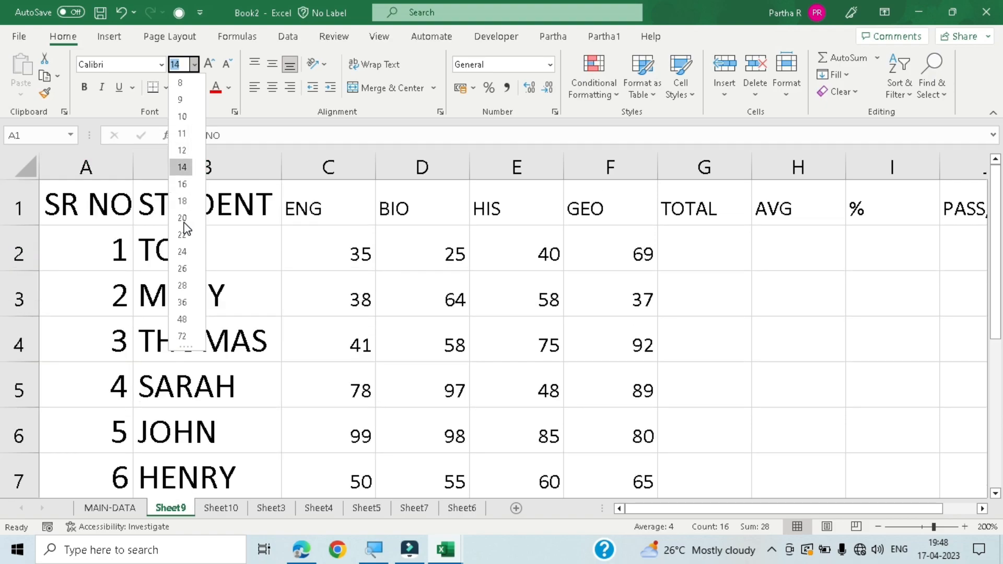
key("Down")
key("Down")
key("Down")
key("Down")
key("Down")
key("Down")
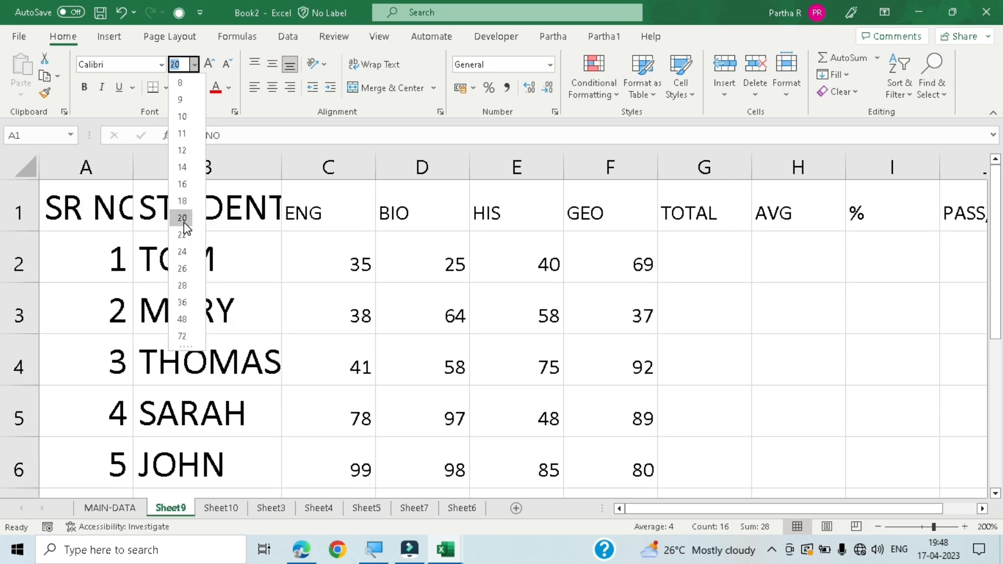
key("Up")
key("Up")
key("Up")
key("Up")
key("Up")
key("Up")
key("Up")
key("Up")
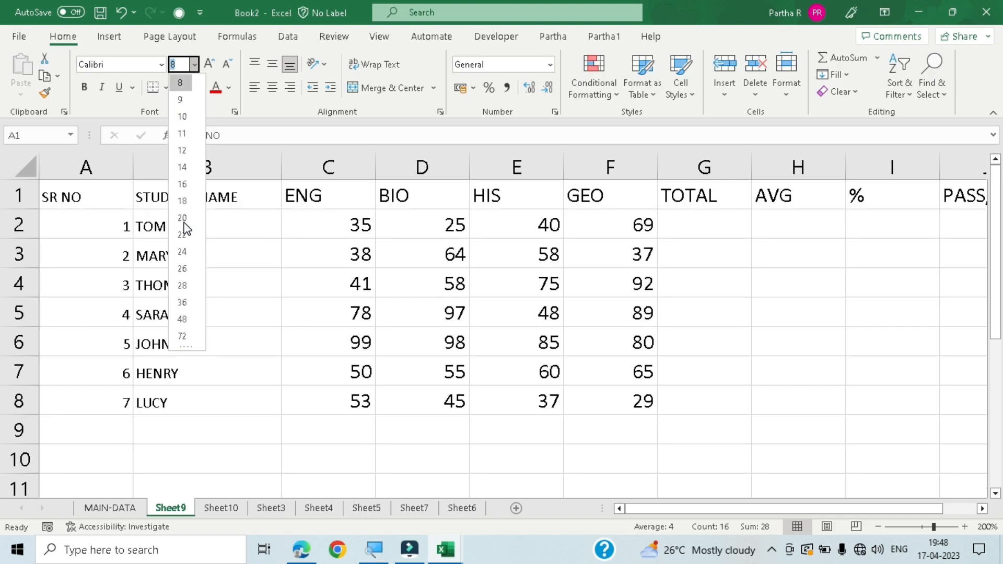
key("Down")
key("Down")
key("Escape")
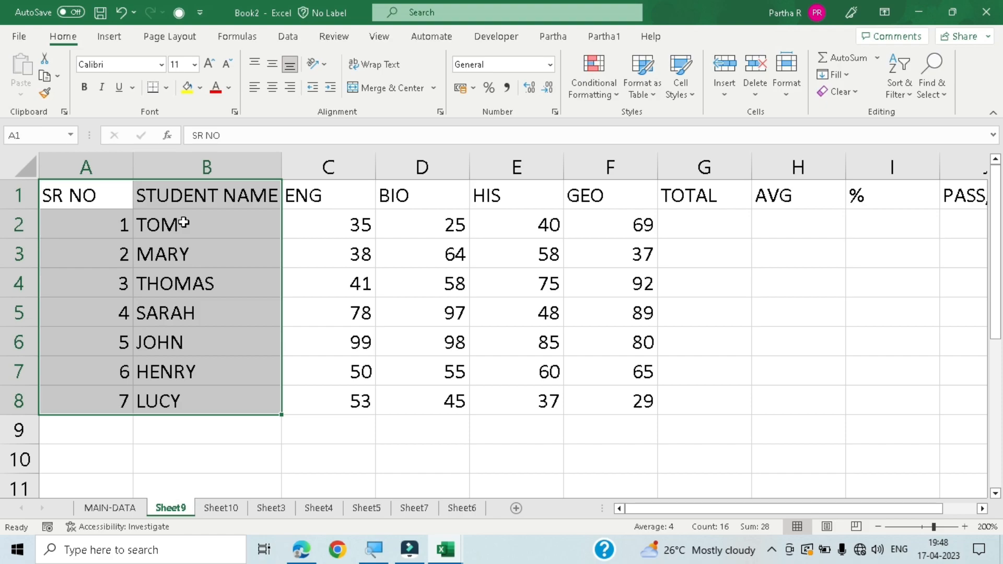
- Increase the font size of cells A1 to B8 stepwise to 16, and decrease it back to 11
left_click(211, 64)
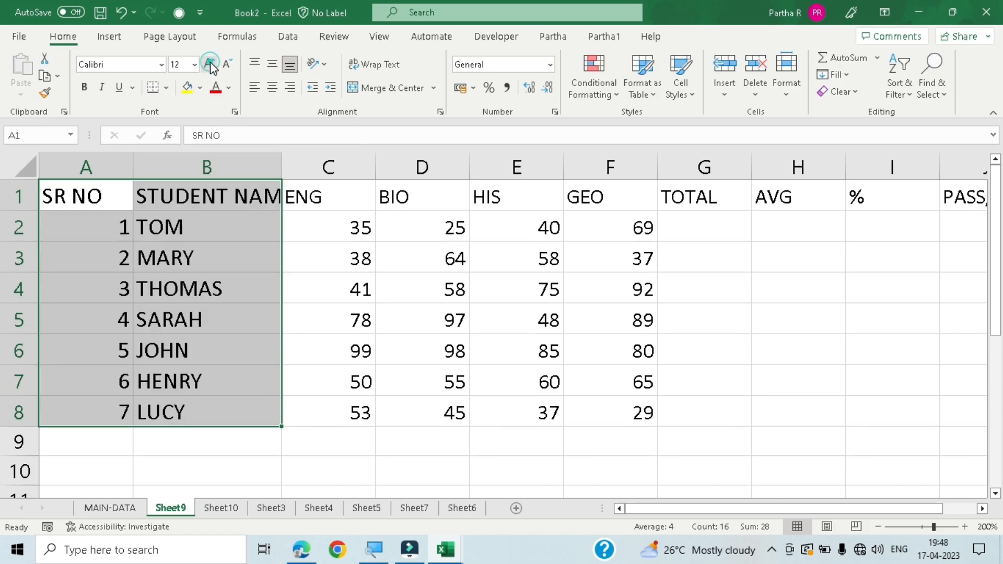
left_click(210, 65)
left_click(210, 64)
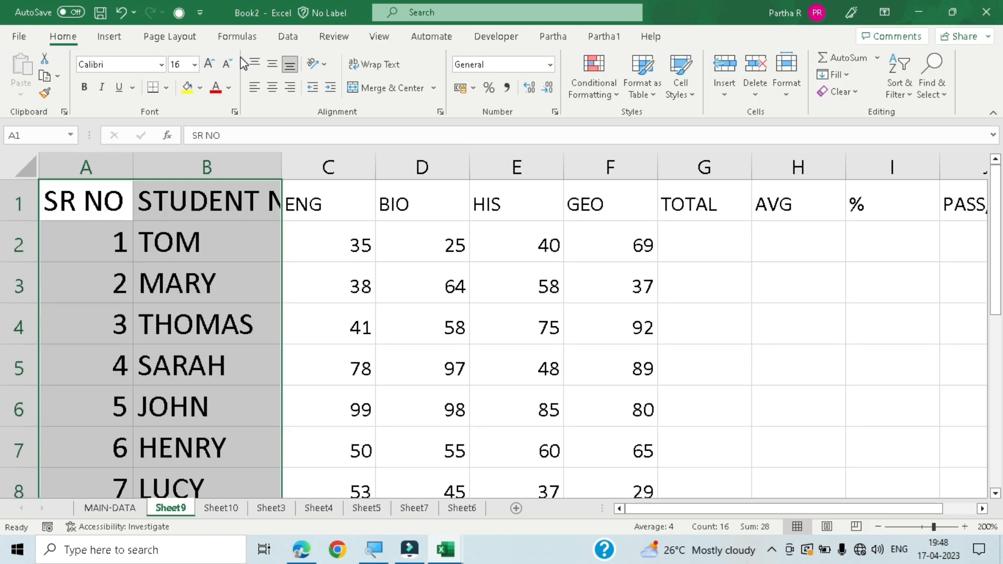
left_click(228, 64)
left_click(228, 64)
left_click(228, 64)
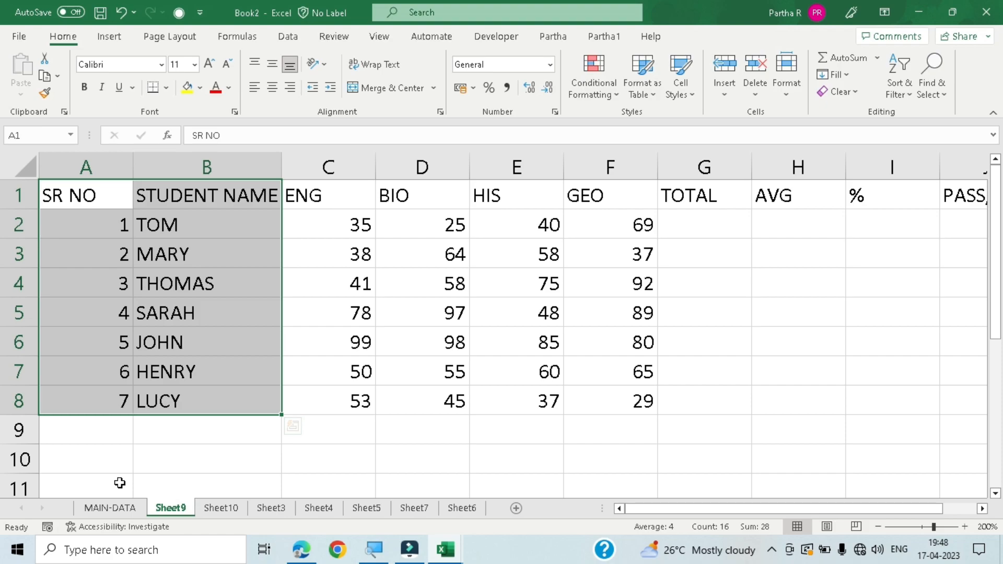
- Apply bold and italic to cells A1 to B8, and remove both styles again
key("ctrl+b")
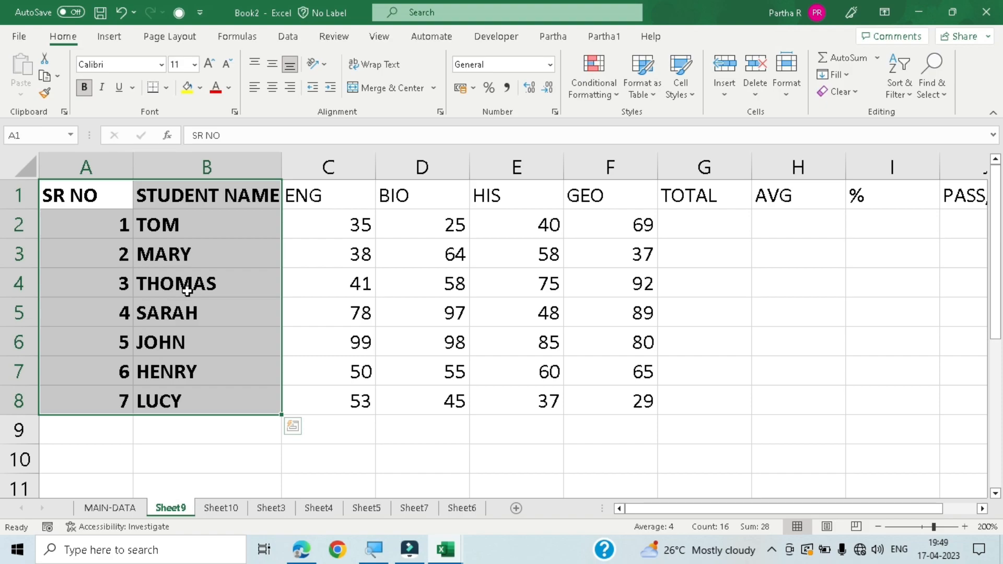
key("ctrl+i")
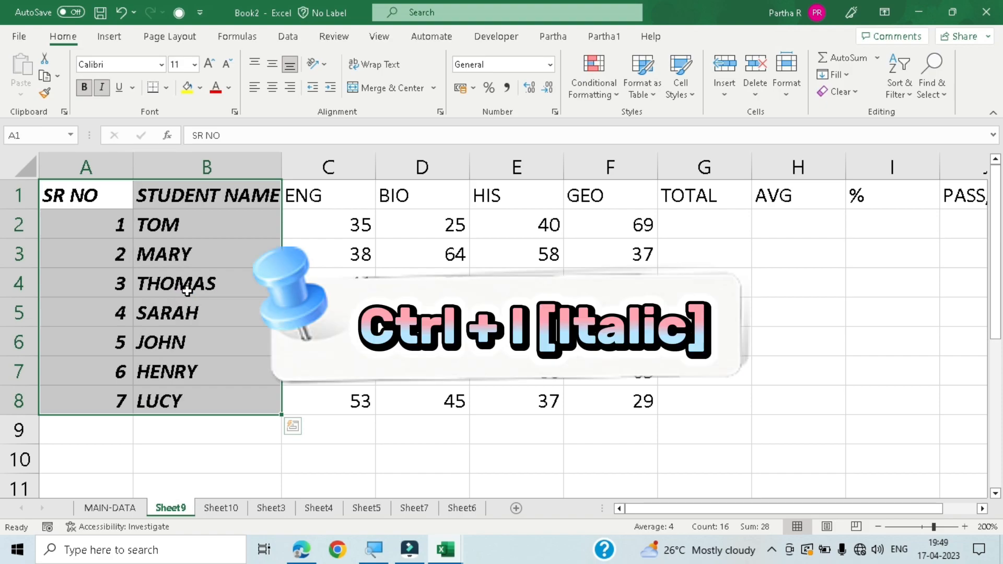
key("ctrl+b")
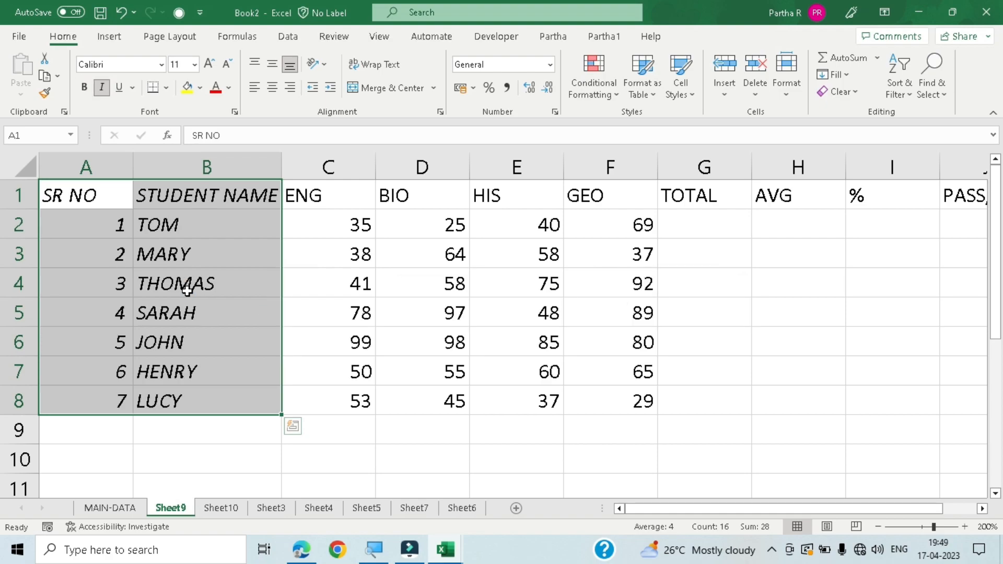
key("ctrl+i")
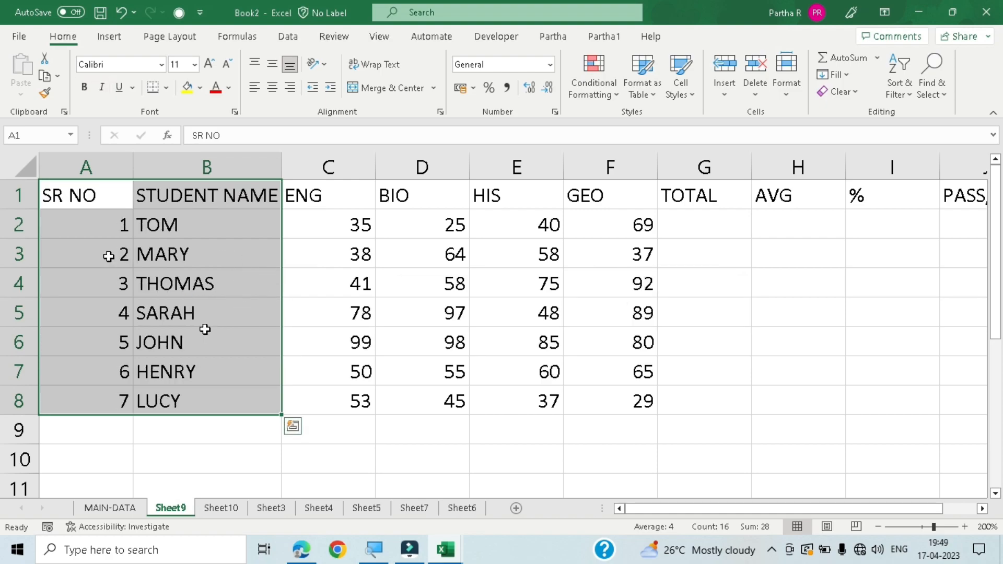
- Underline the text in cells A1 to B8, switch it to Double Underline, and remove the underline
left_click(122, 89)
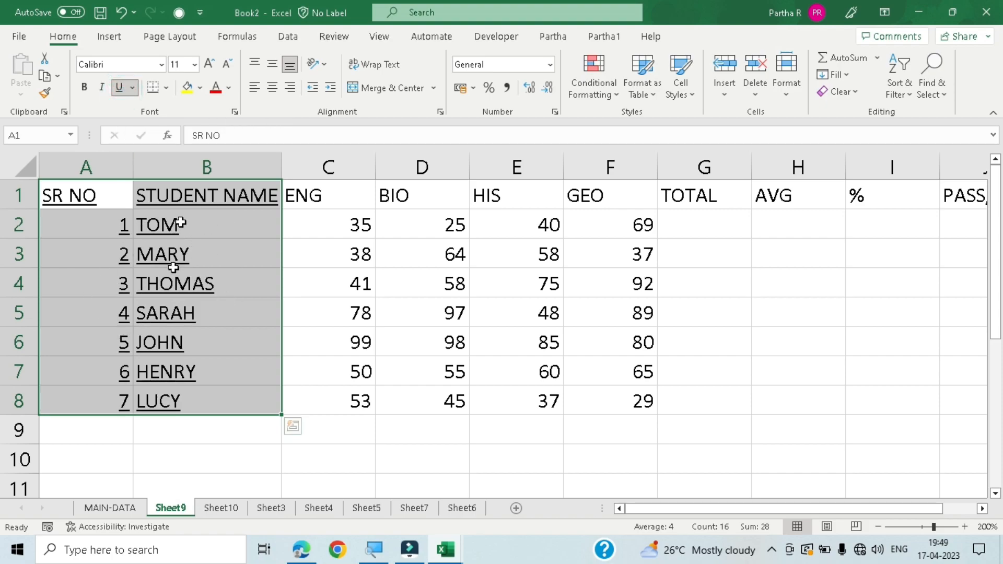
left_click(134, 87)
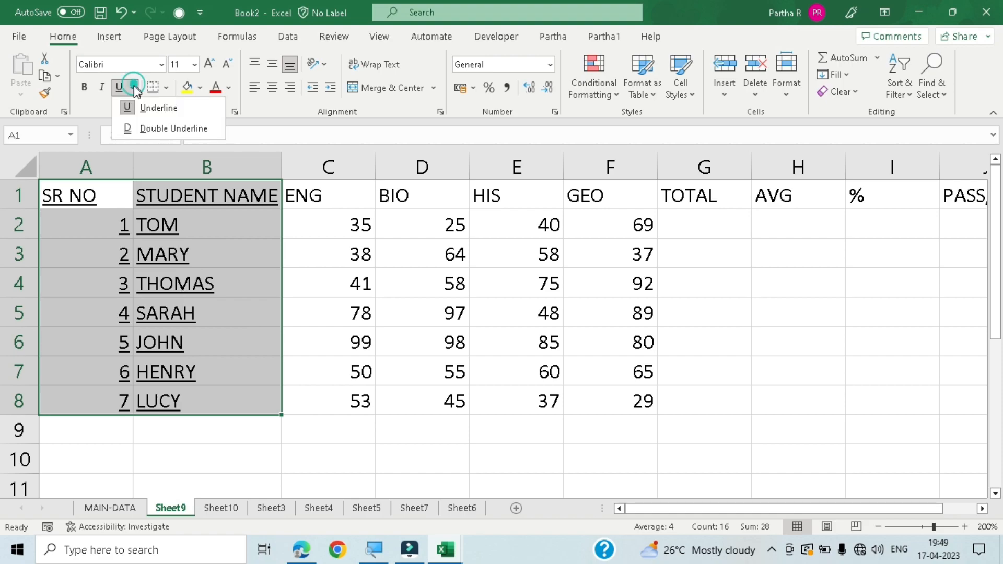
left_click(158, 129)
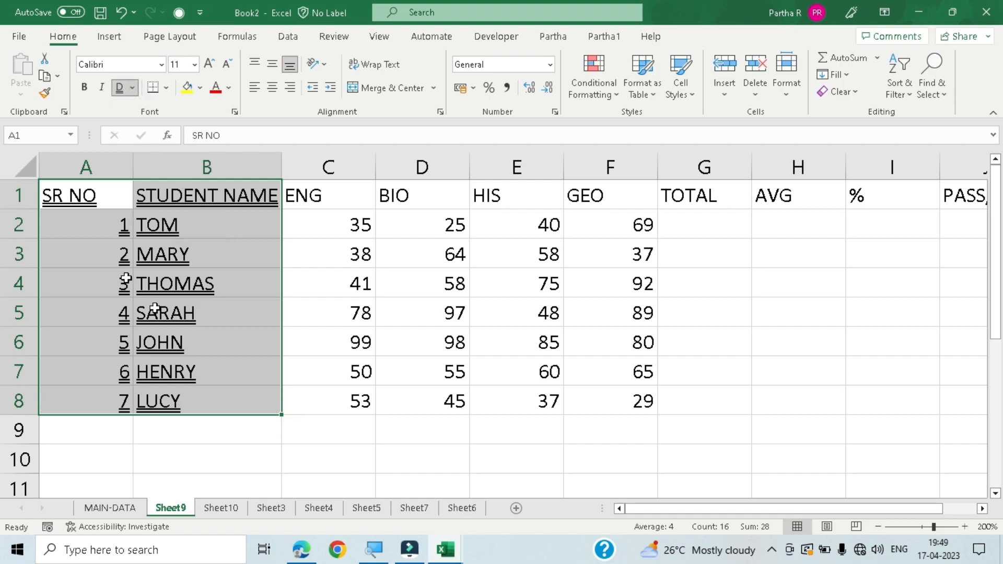
left_click(117, 87)
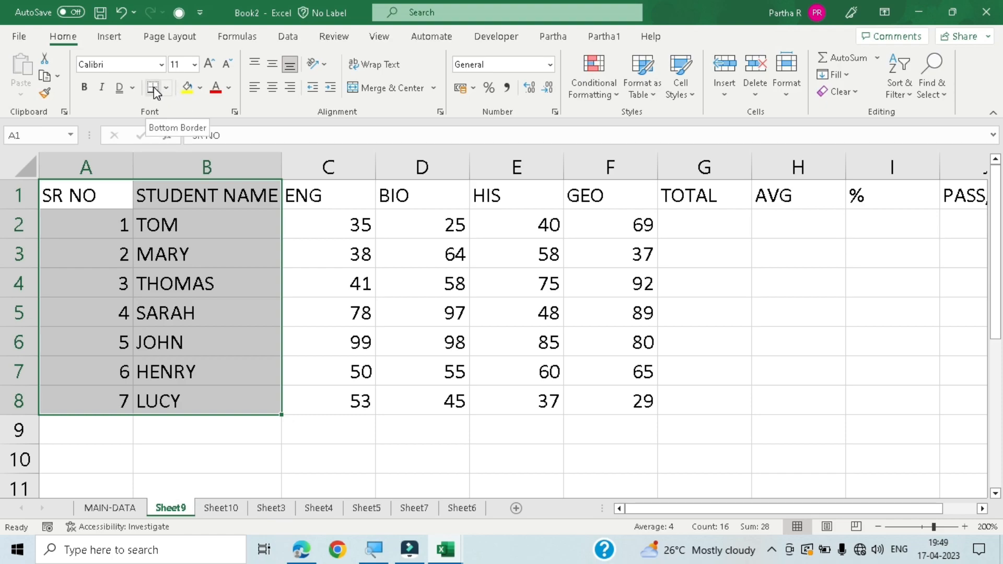
- Apply All Borders to the whole marks table, cells A1 to J8
left_click(170, 458)
left_click(85, 195)
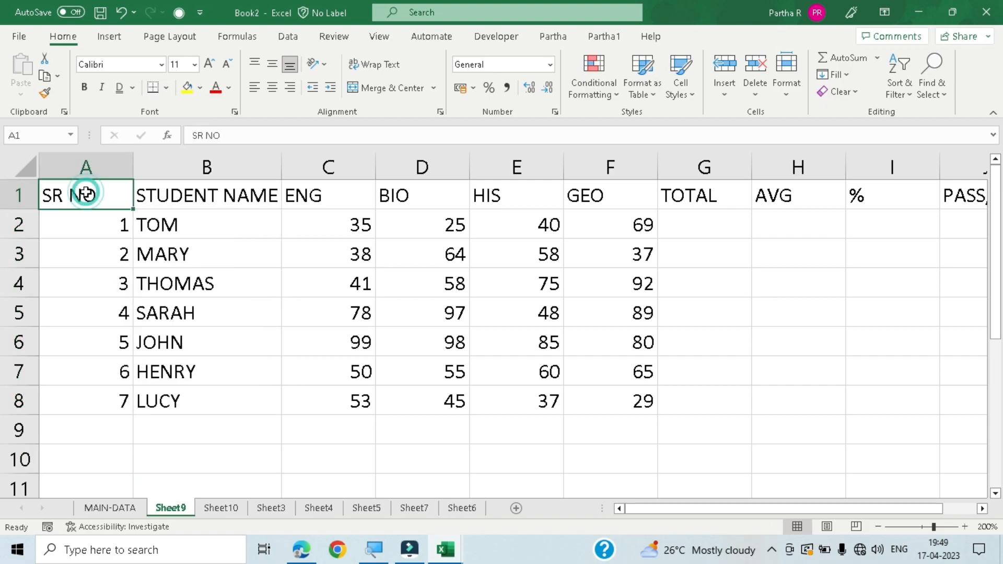
key("ctrl+shift+Right")
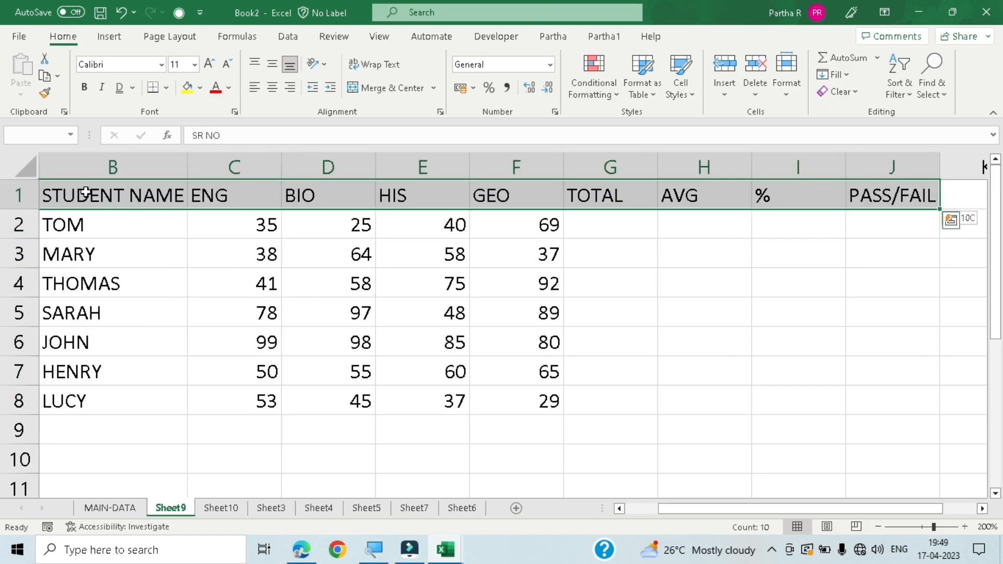
key("ctrl+shift+Down")
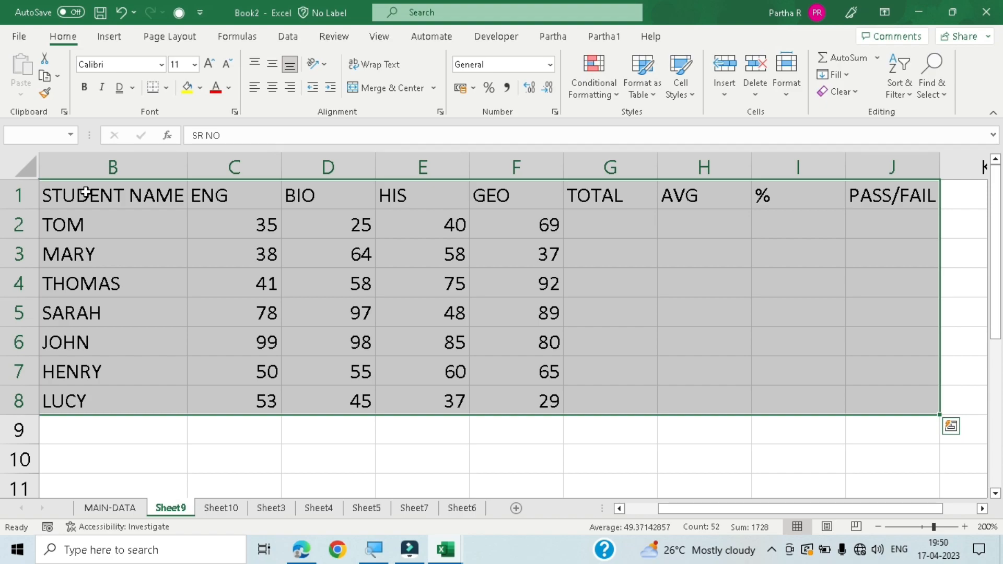
key("alt+h")
key("b")
key("a")
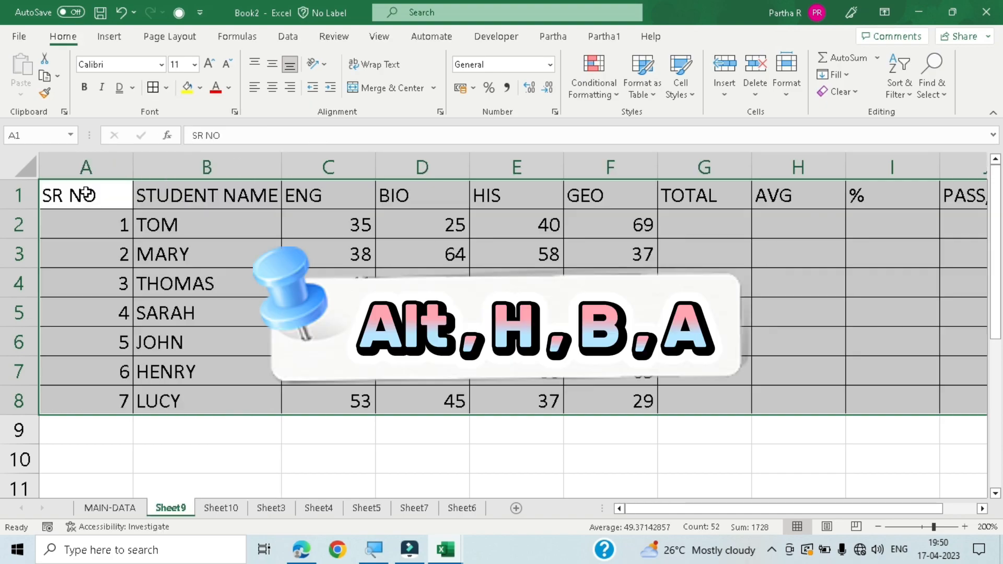
left_click(272, 437)
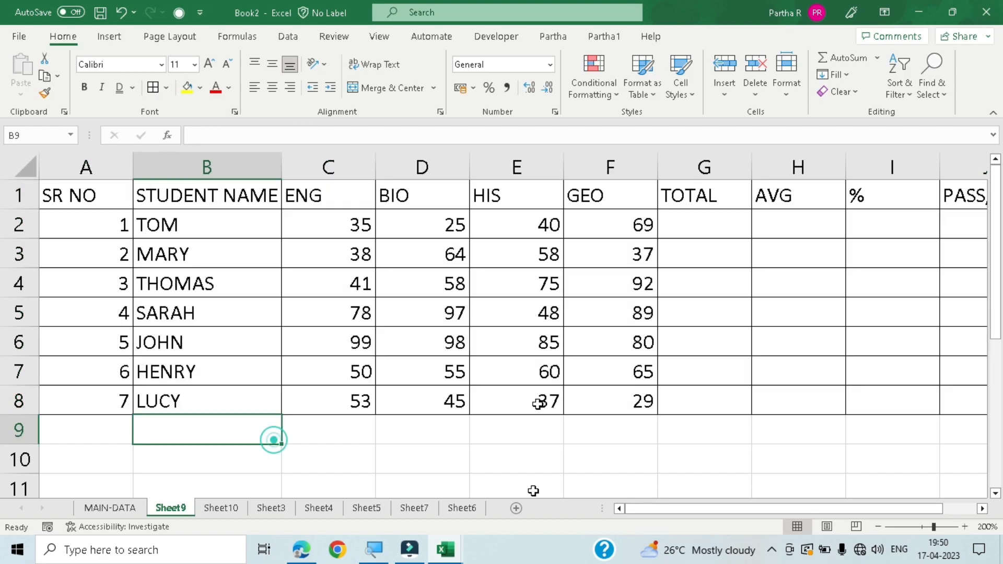
left_click_drag(679, 510, 533, 514)
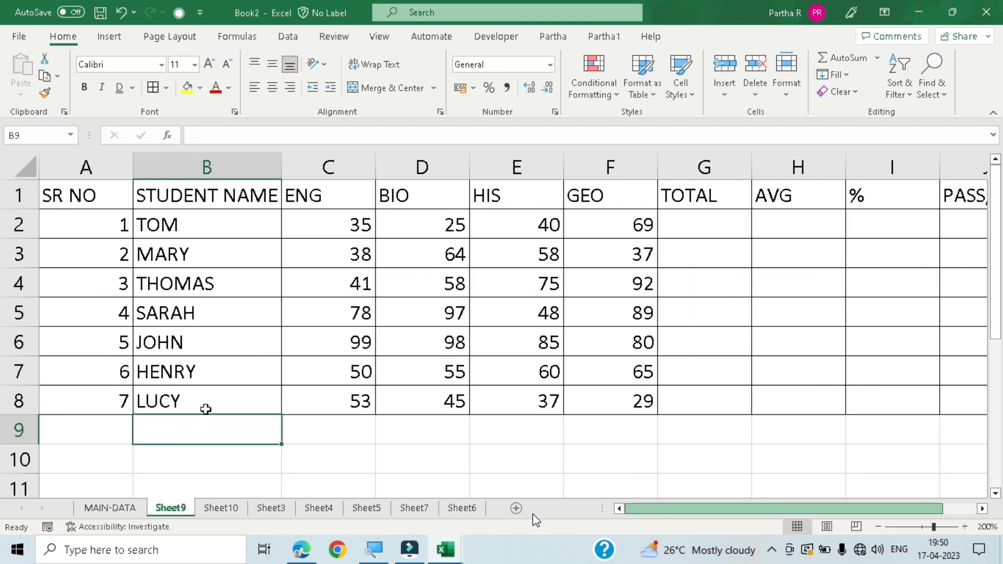
- Remove the borders from the whole marks table with No Border
left_click(203, 271)
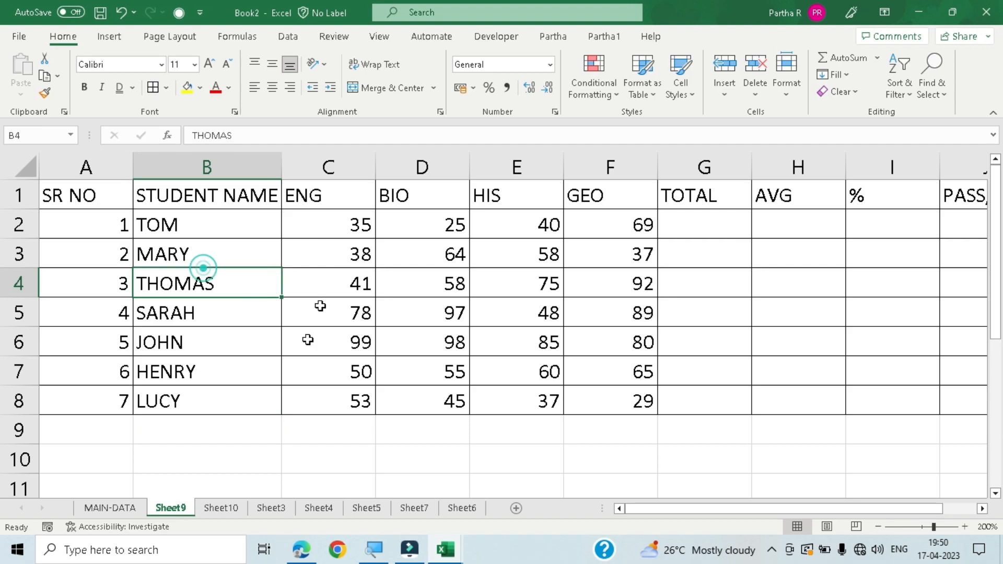
left_click(322, 452)
left_click(329, 282)
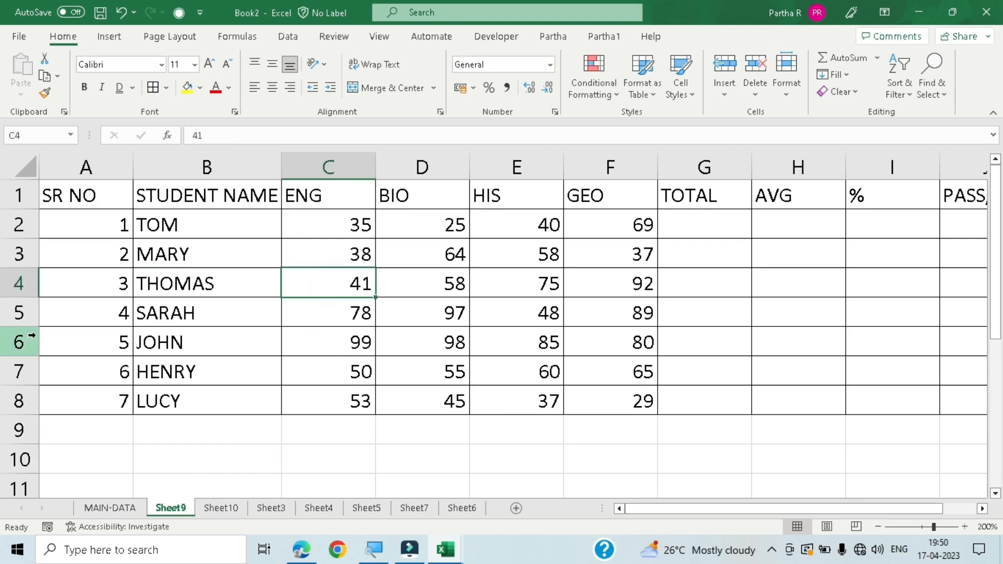
key("ctrl+a")
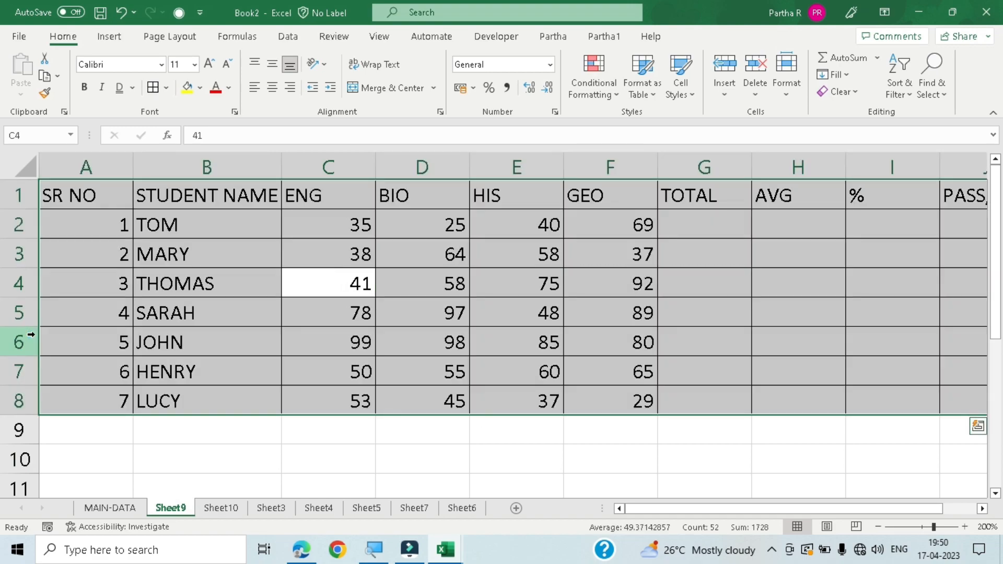
left_click(165, 89)
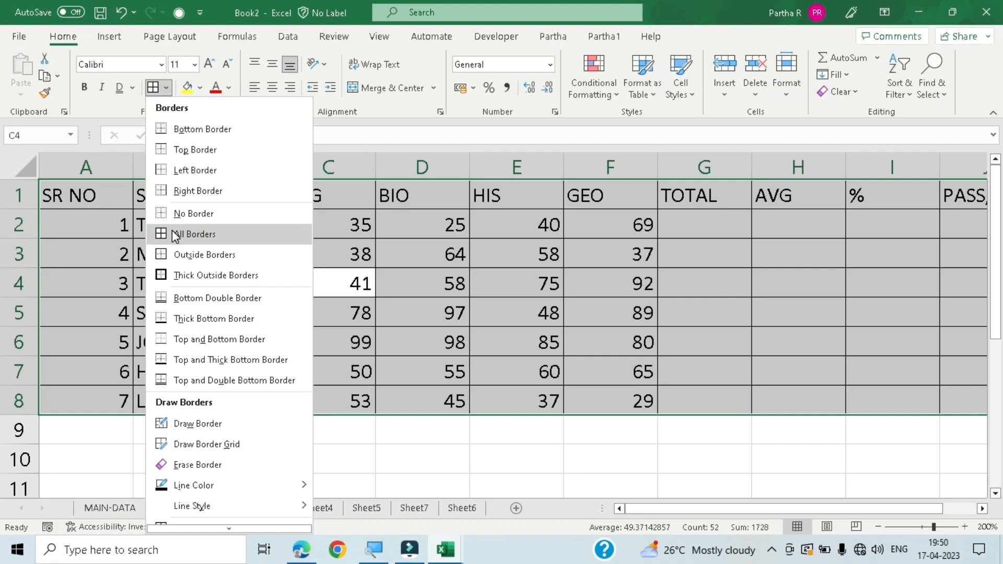
left_click(226, 214)
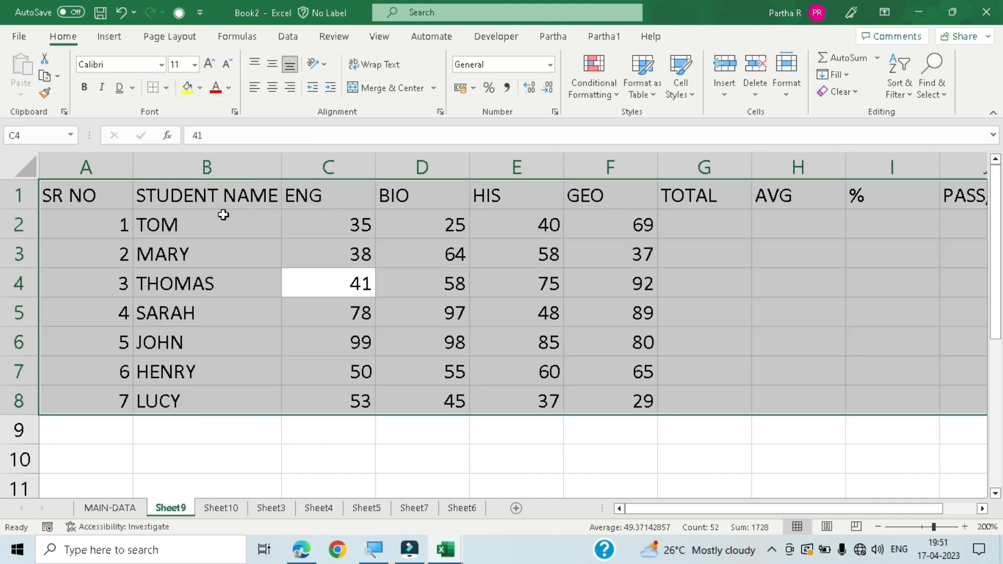
left_click(266, 469)
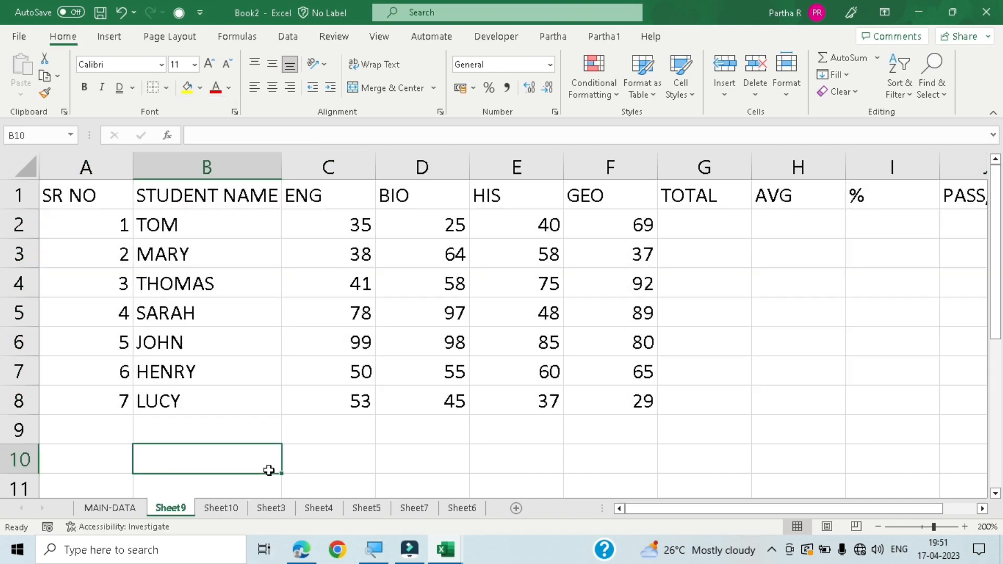
- Select the whole marks table from cell B2 and apply All Borders to it
left_click(274, 219)
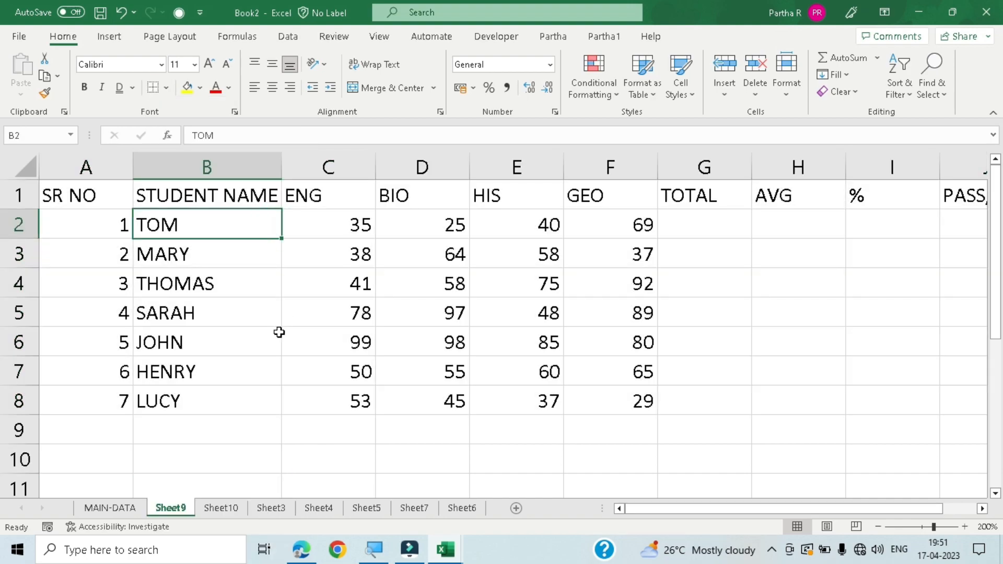
key("alt")
key("h")
key("b")
key("a")
key("ctrl+a")
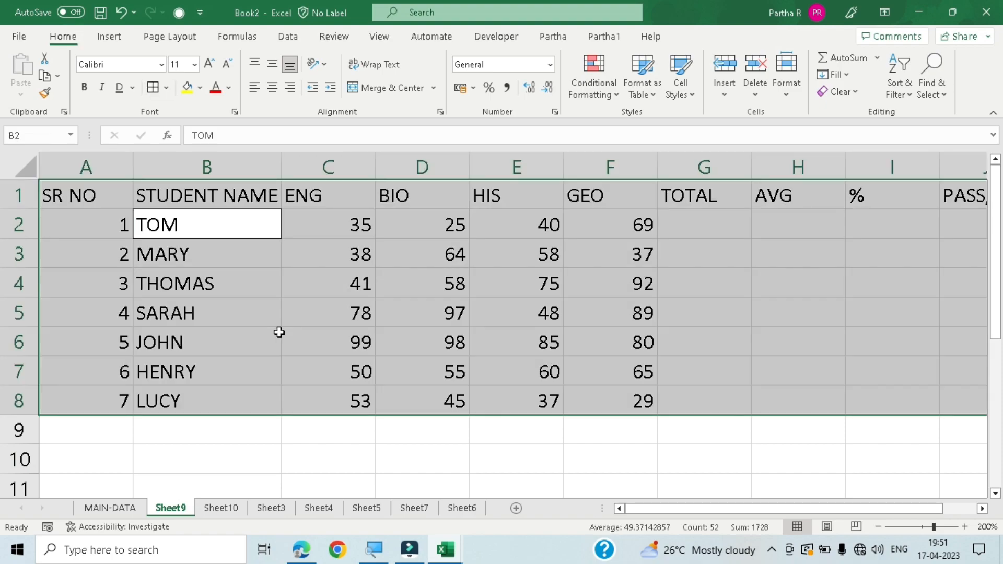
key("alt")
key("h")
key("b")
key("a")
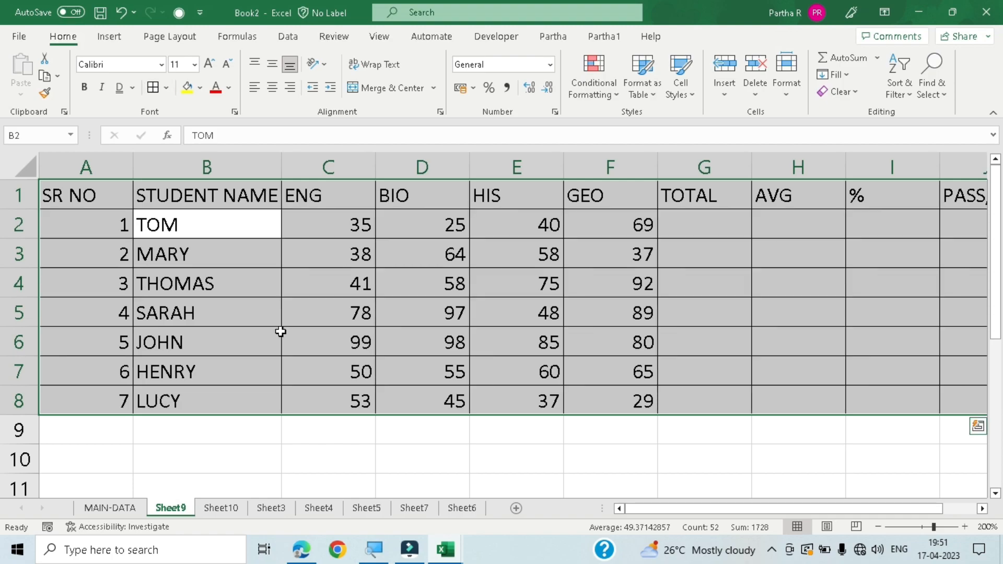
left_click(290, 457)
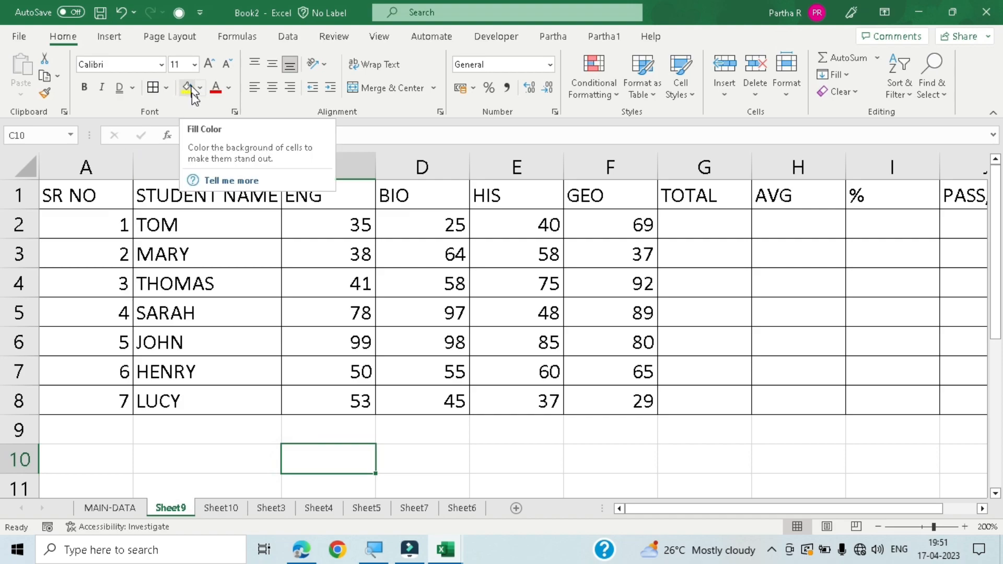
- Fill the heading cells A1 to F1, SR NO through GEO, with yellow
left_click(73, 204)
left_click_drag(81, 201, 643, 196)
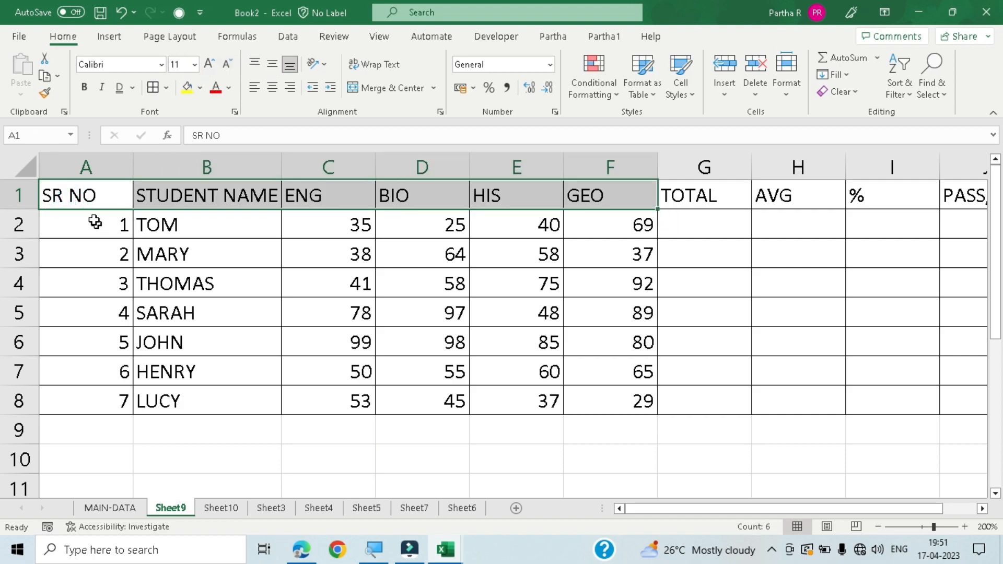
left_click(86, 196)
left_click_drag(86, 196, 568, 206)
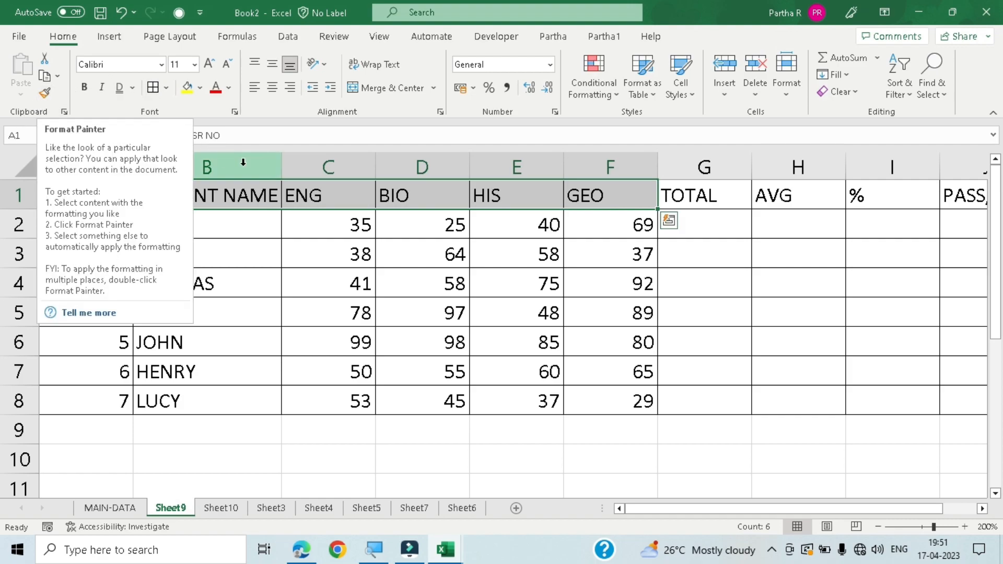
left_click(186, 87)
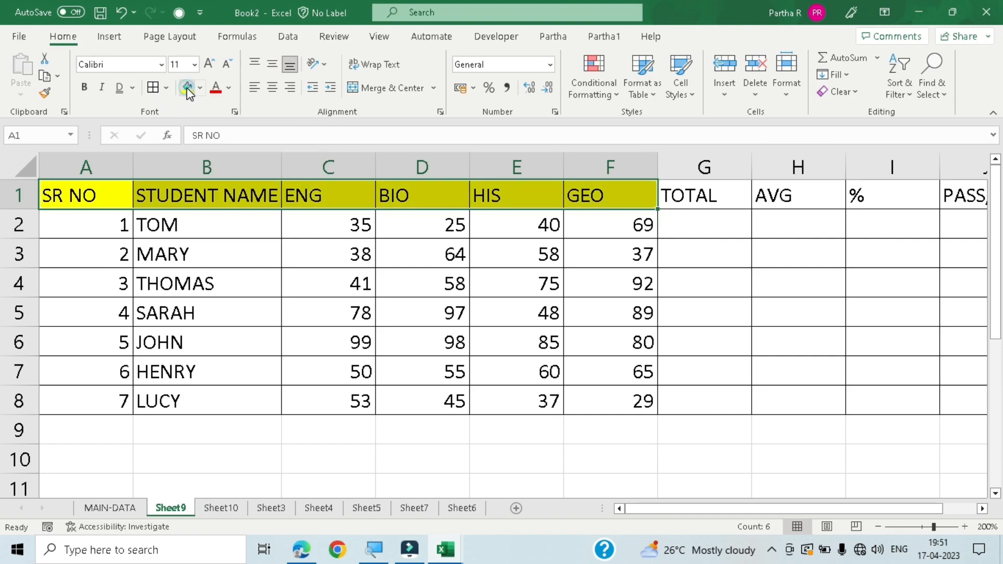
- Set the font colour of heading cells A1 to F1, SR NO through GEO, to red
left_click(214, 284)
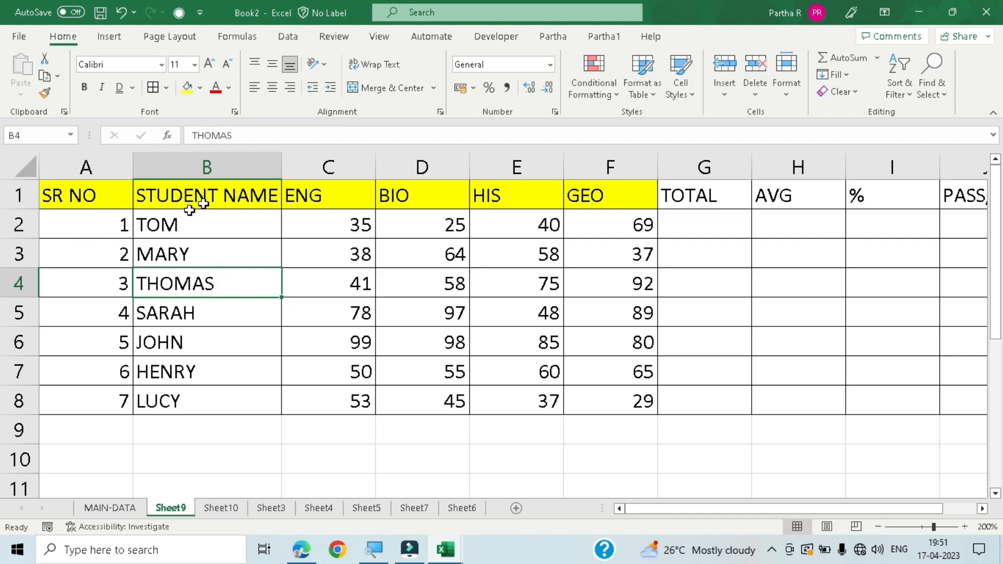
left_click(229, 88)
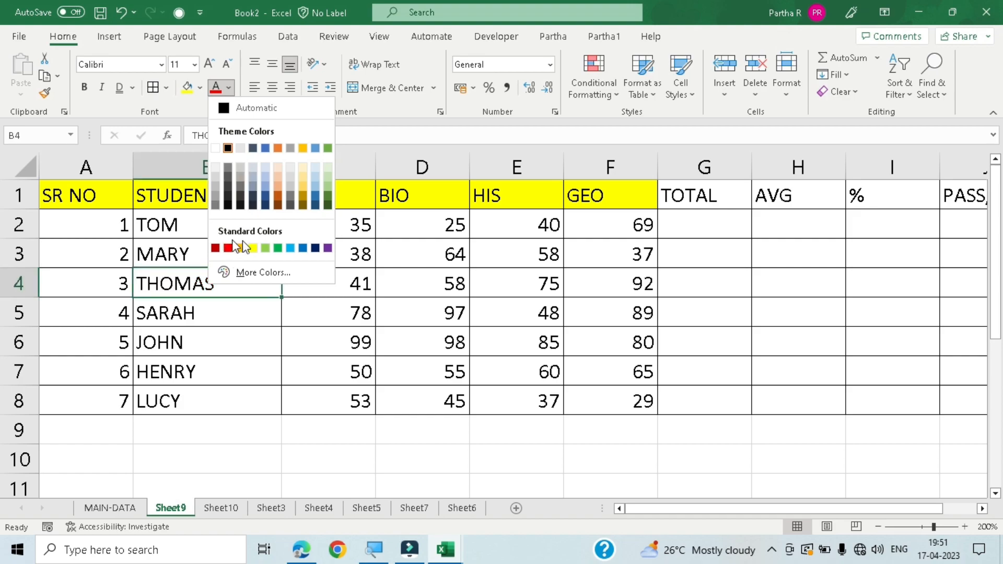
left_click(398, 266)
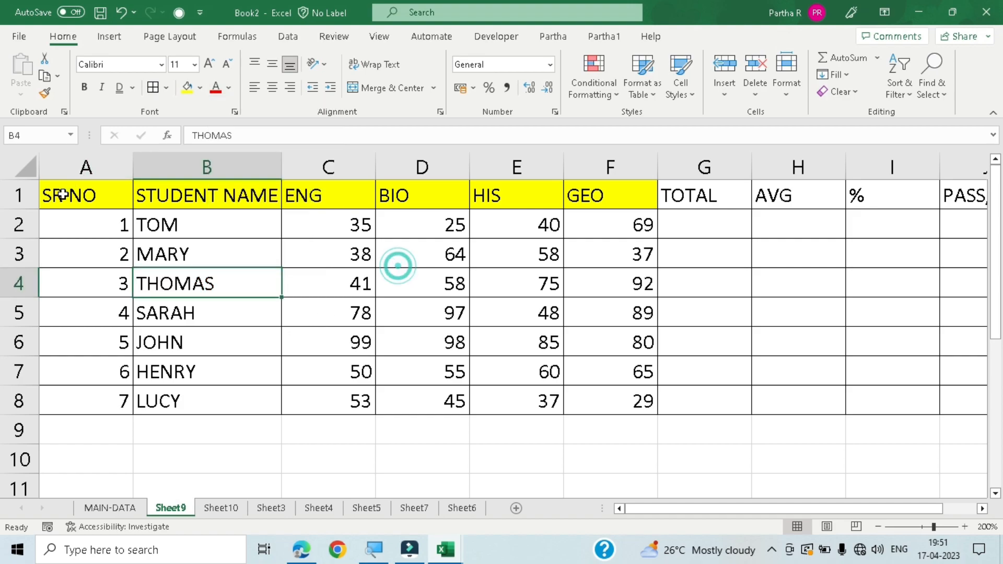
left_click_drag(62, 195, 638, 173)
left_click(218, 95)
left_click(175, 324)
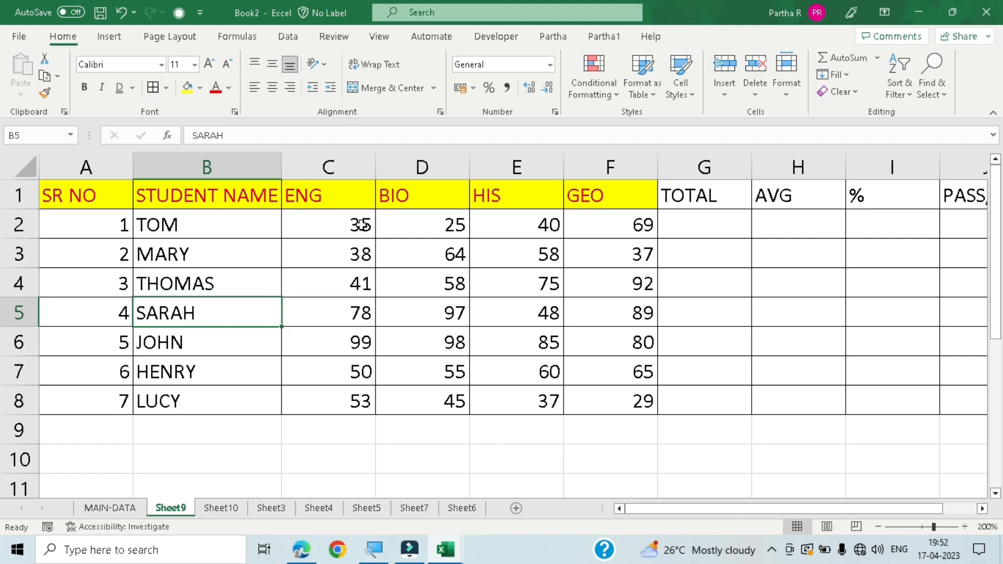
- Try left alignment and horizontal centring on the serial number in cell A2
left_click(120, 226)
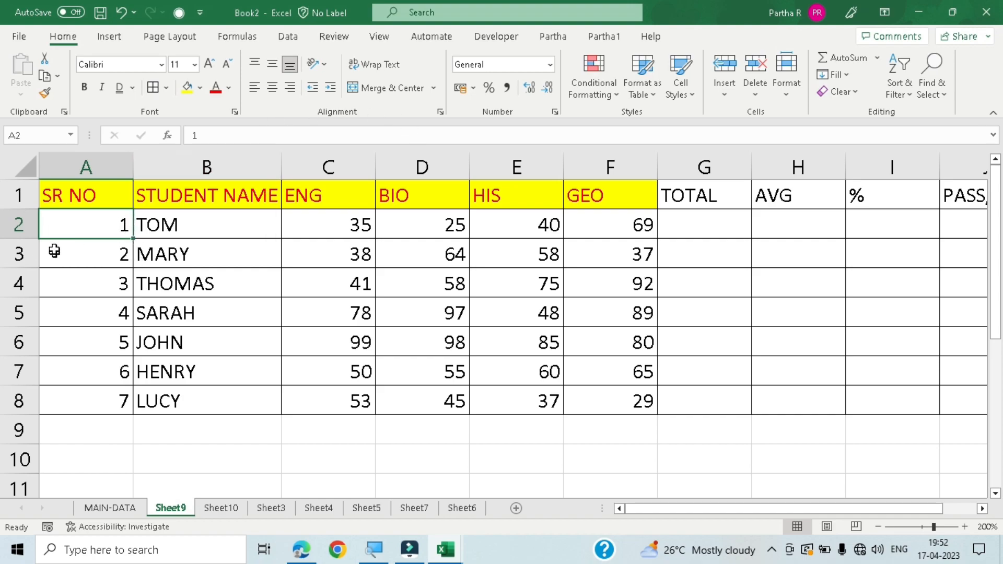
left_click(259, 89)
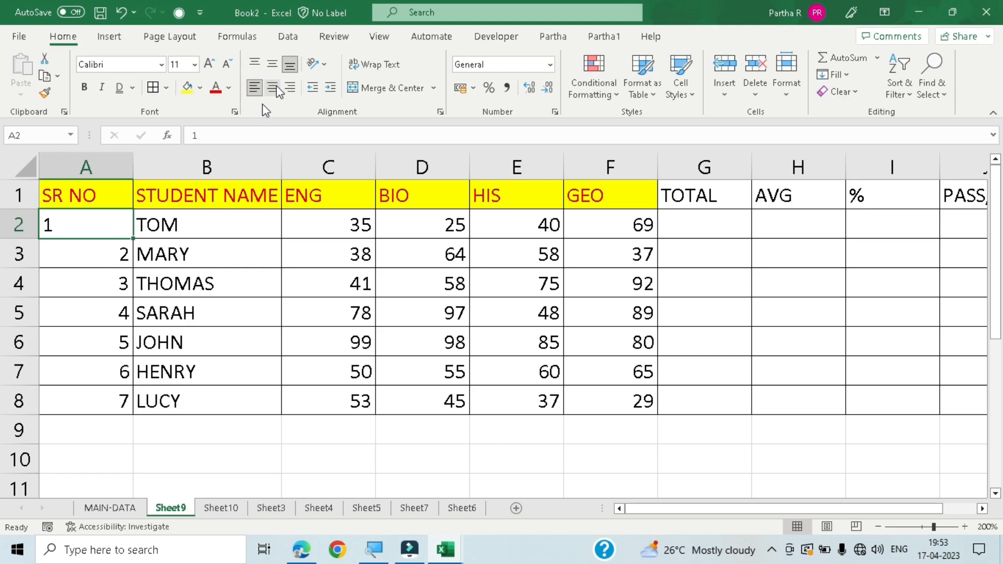
left_click(272, 88)
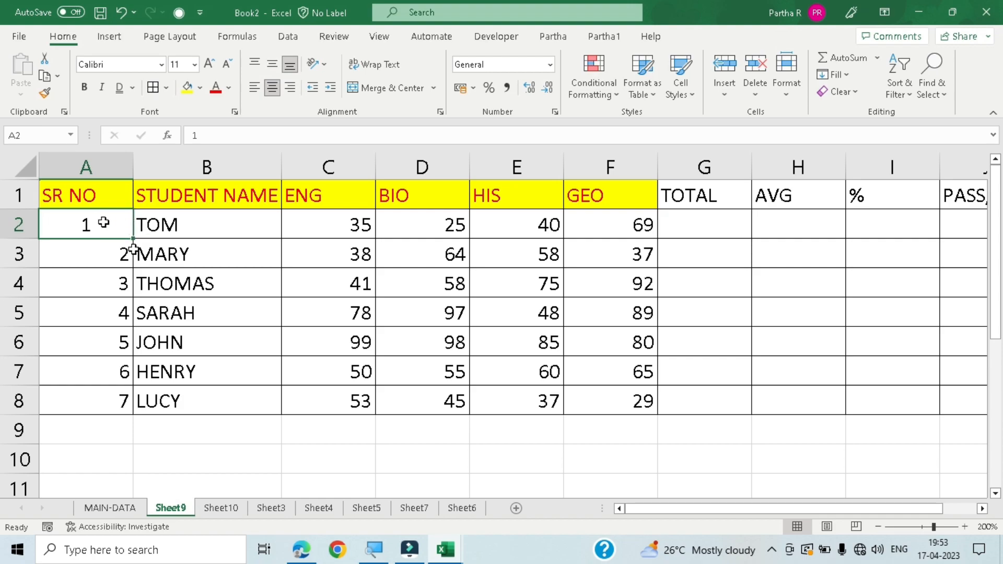
- Make row 2 much taller and try middle, bottom and top vertical alignment on cell A2
left_click(271, 65)
left_click_drag(27, 238, 24, 365)
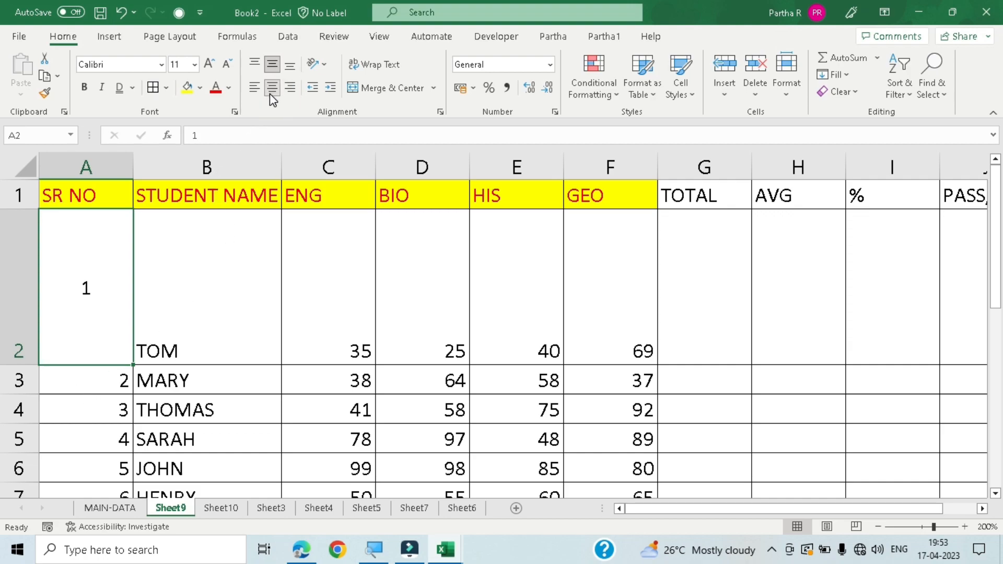
left_click(295, 67)
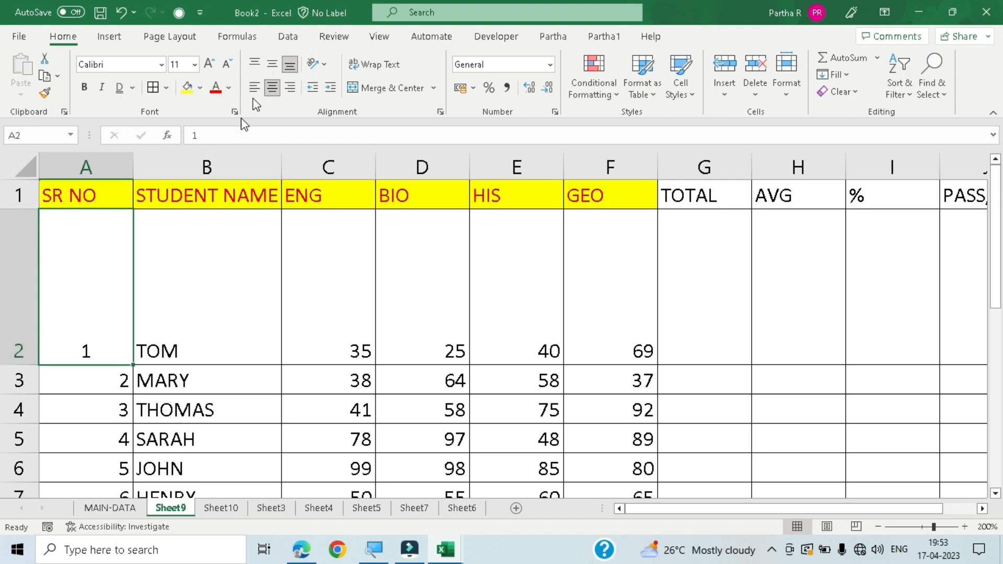
left_click(258, 61)
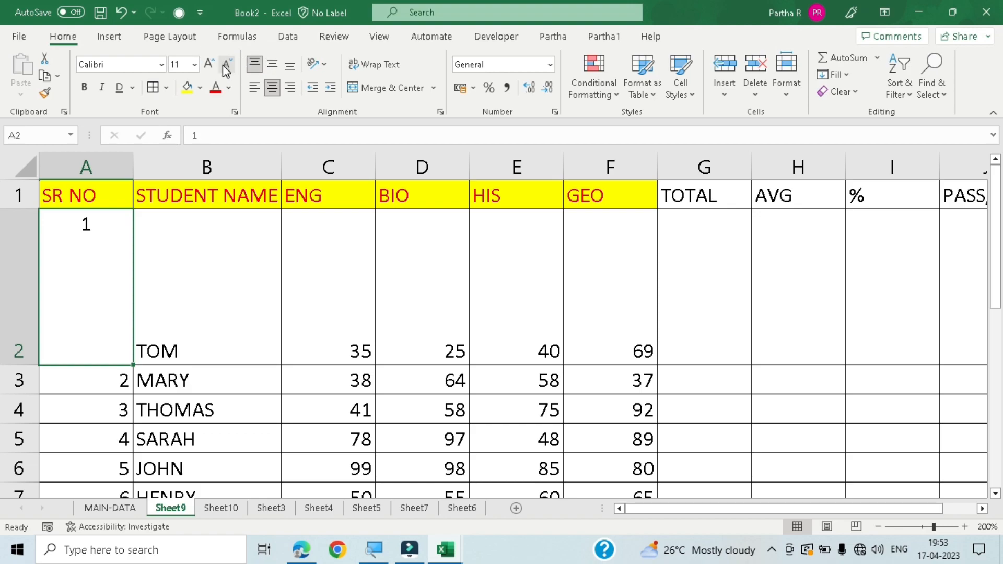
- Try left, right, bottom and centre alignment combinations on cell A2 in the tall row
left_click(254, 88)
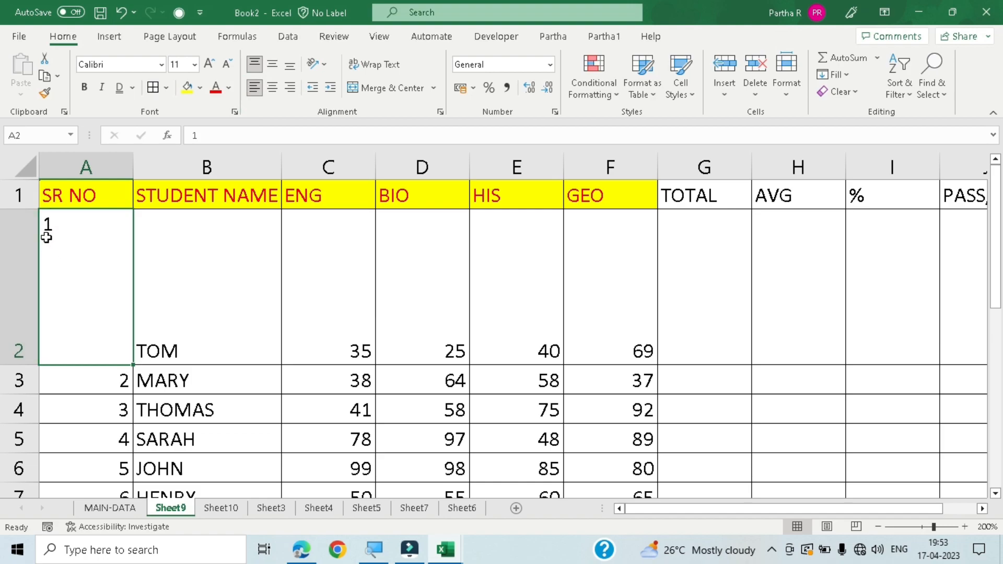
left_click(290, 87)
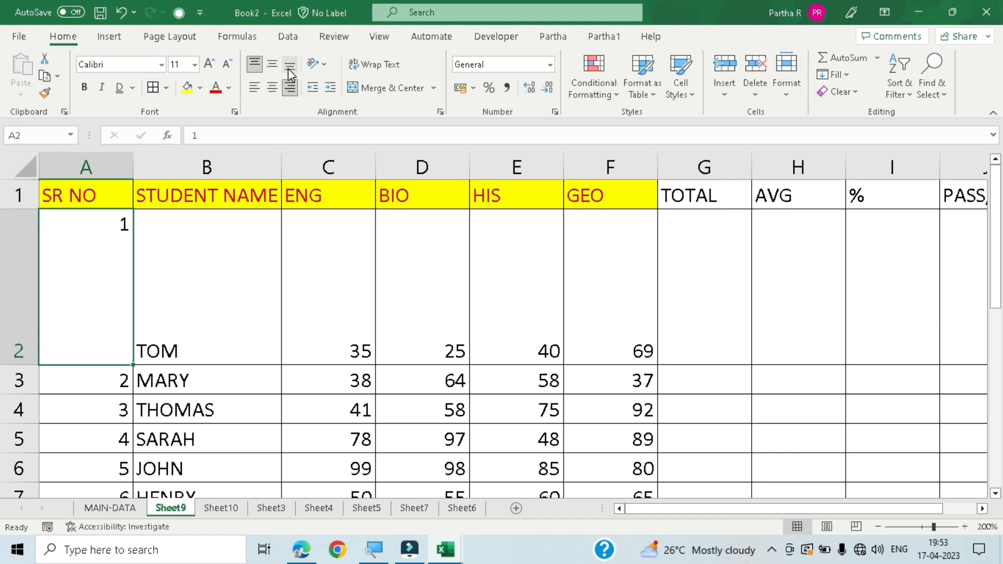
left_click(290, 67)
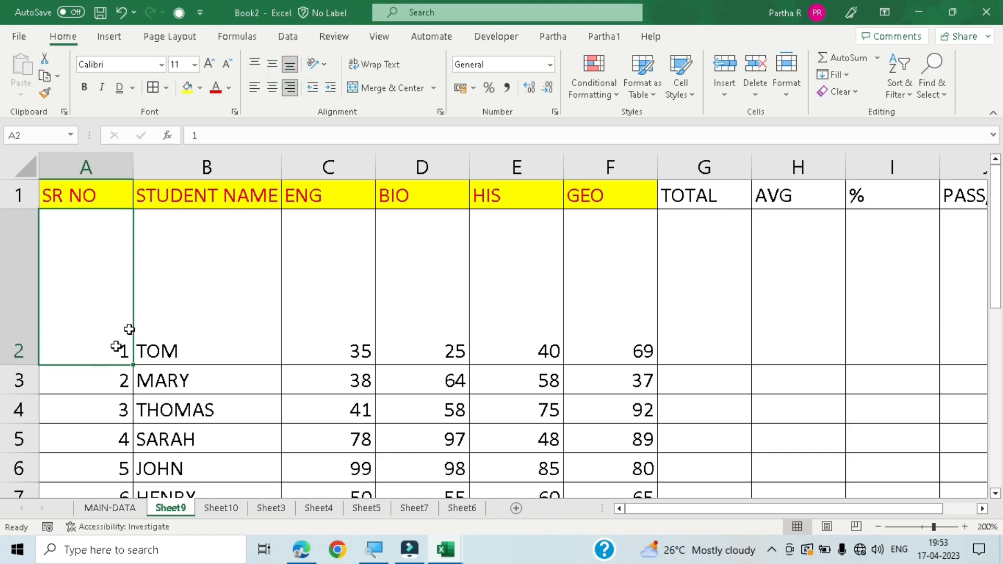
left_click(254, 90)
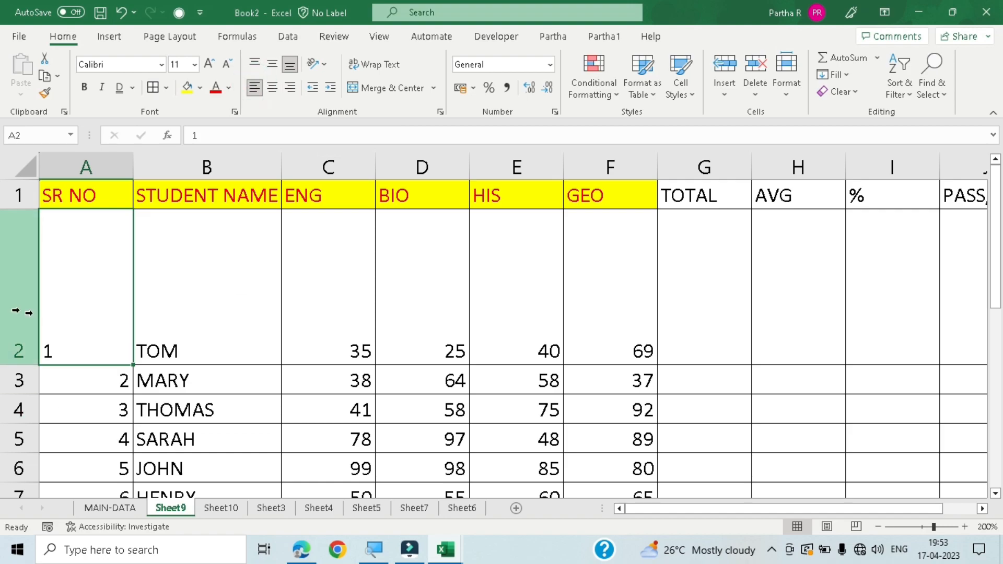
left_click(272, 87)
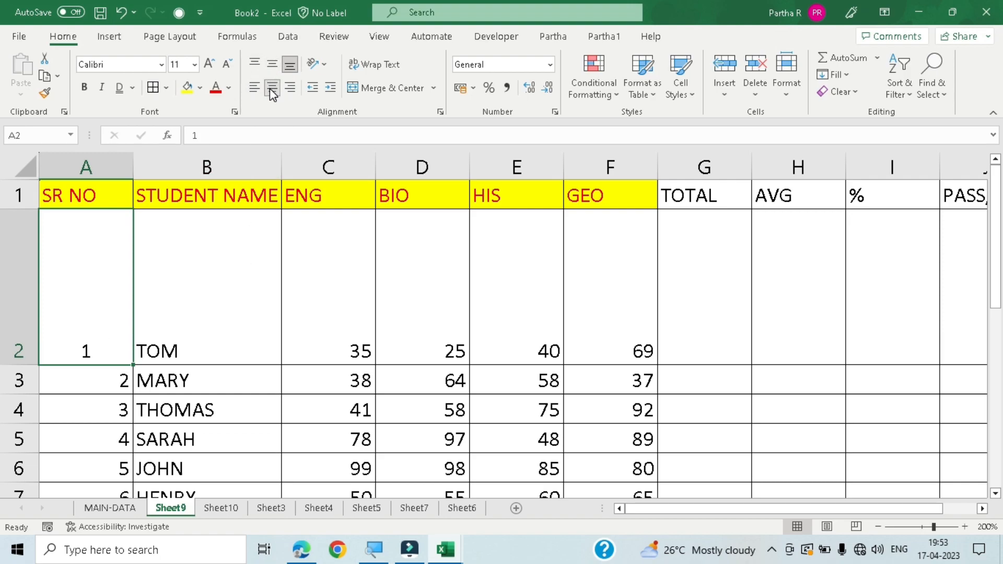
- Shrink row 2 to fit its contents and right-align the serial number in cell A2
left_click_drag(9, 364, 4, 228)
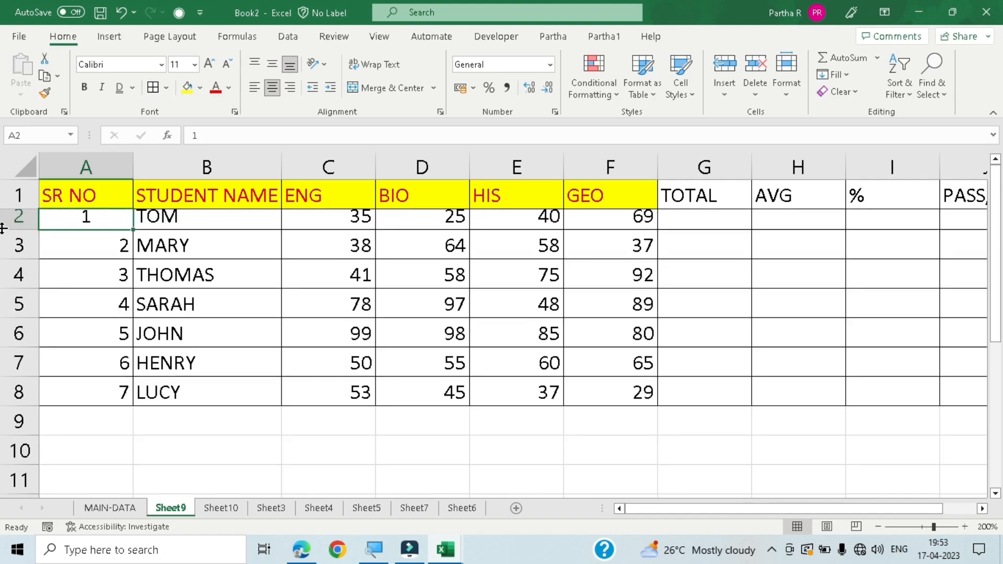
double_click(3, 228)
left_click(111, 226)
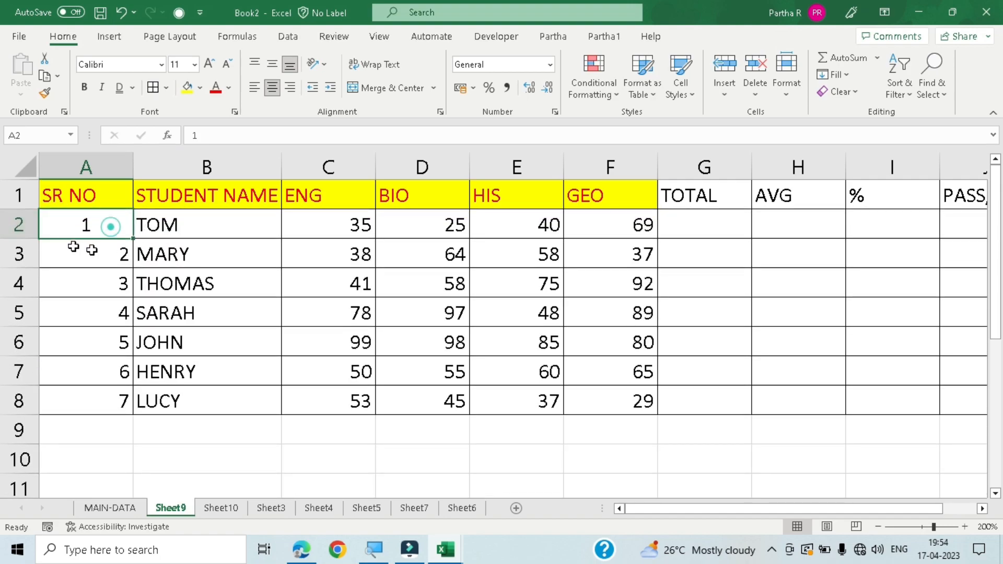
left_click(289, 87)
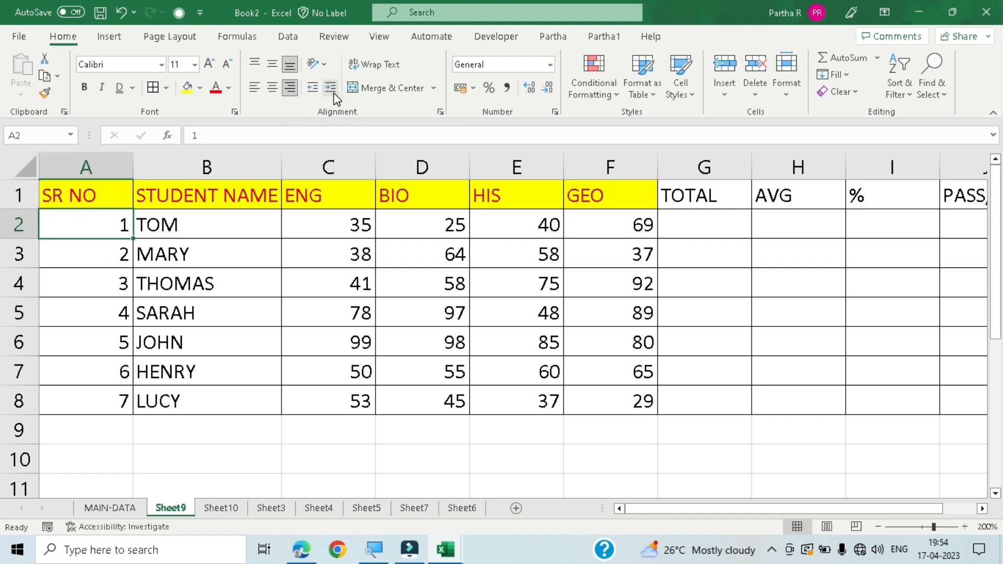
- Increase the indent of TOM in cell B2 by four levels
left_click(218, 219)
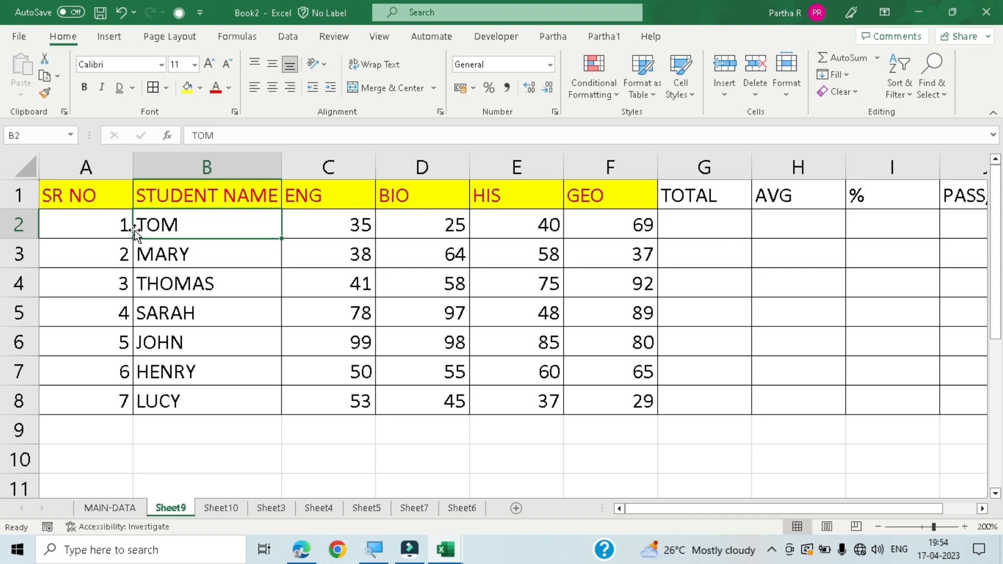
left_click(330, 88)
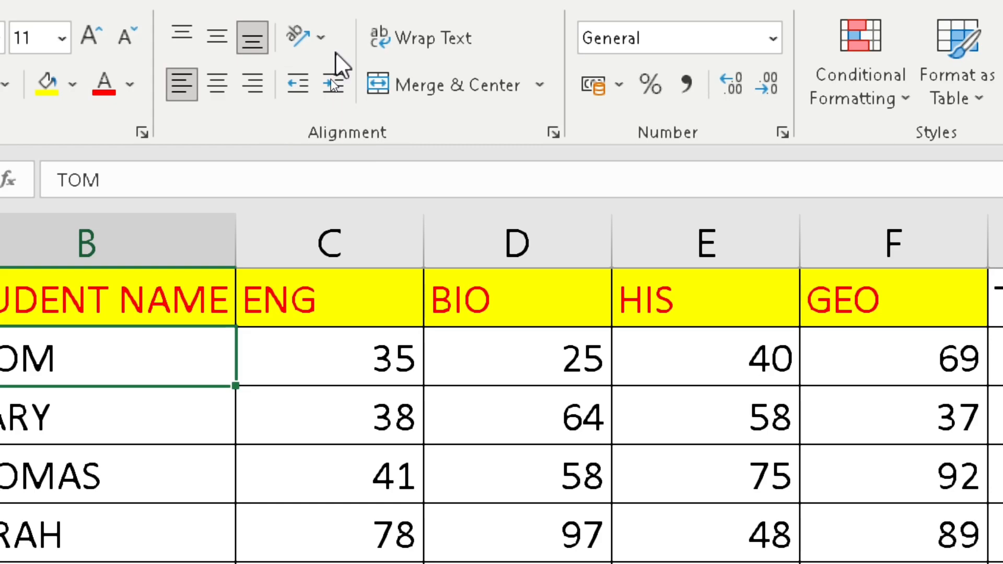
left_click(334, 90)
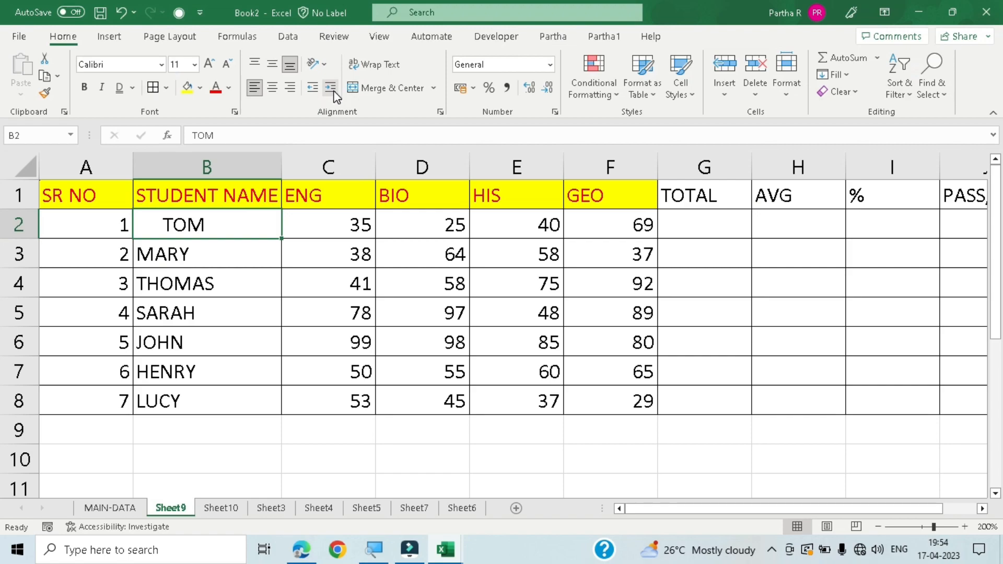
left_click(340, 92)
left_click(334, 92)
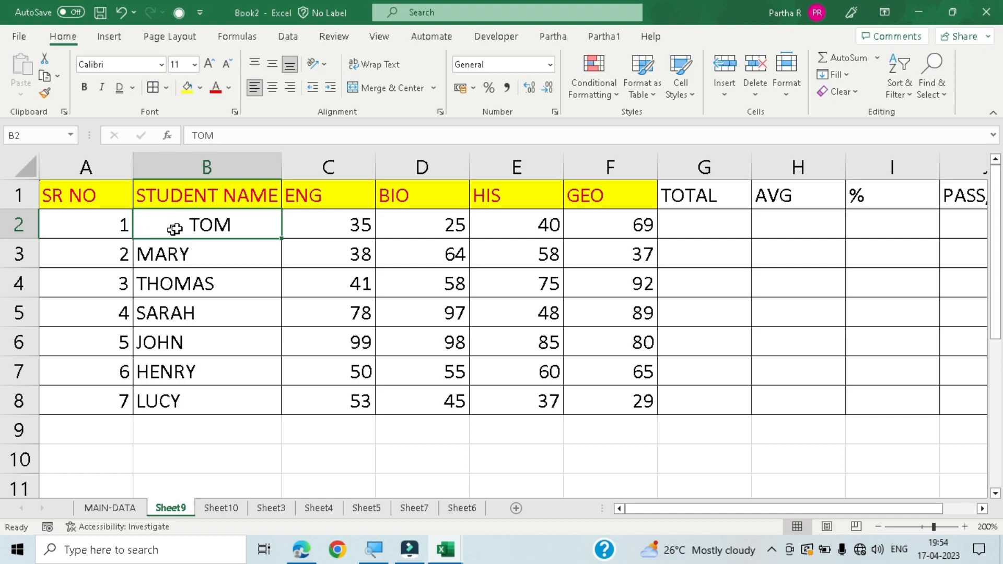
- Decrease the indent of TOM in cell B2 by four levels
left_click(312, 89)
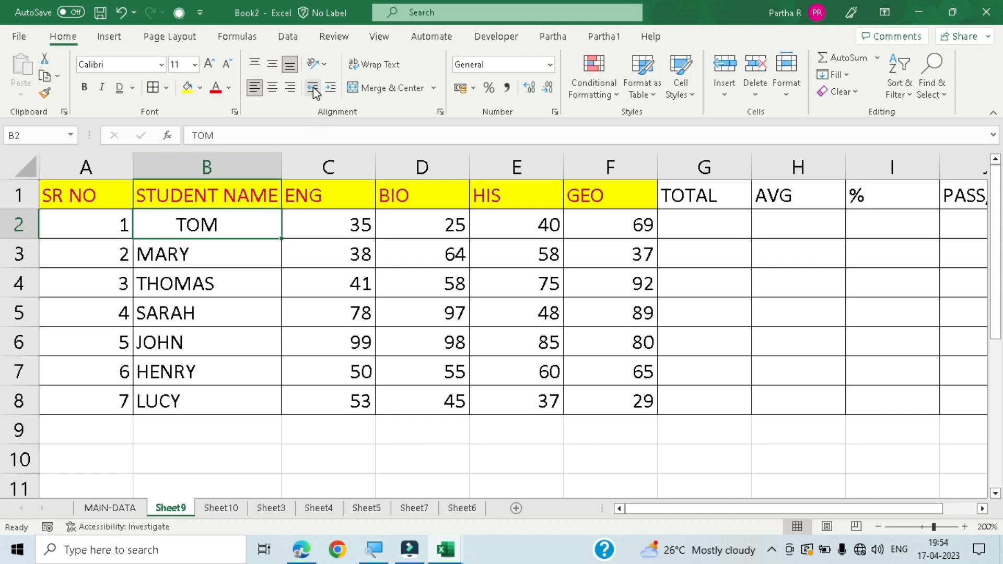
left_click(312, 88)
left_click(313, 87)
left_click(313, 88)
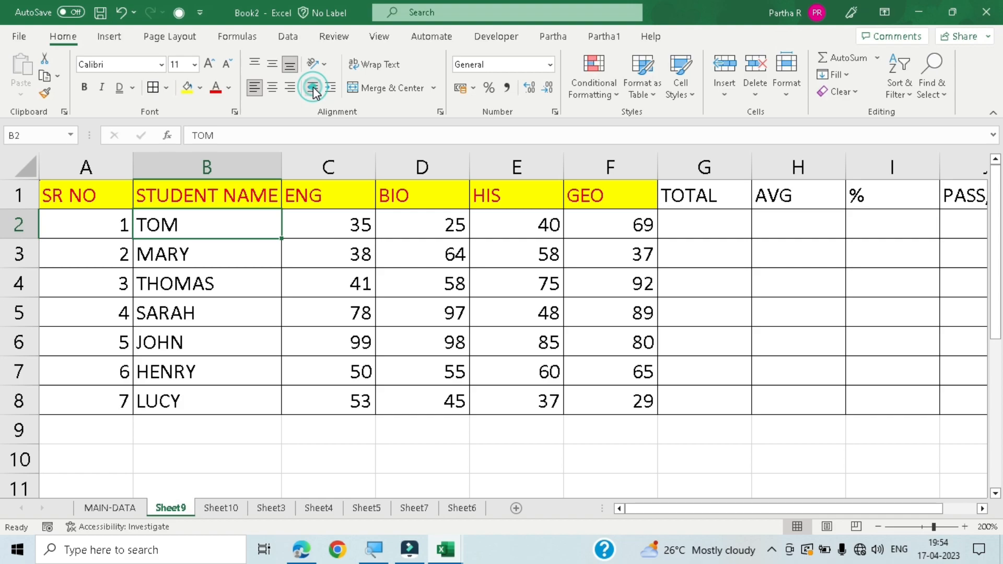
- Indent TOM in cell B2 and MARY in cell B3 by two levels each
left_click(333, 93)
left_click(333, 93)
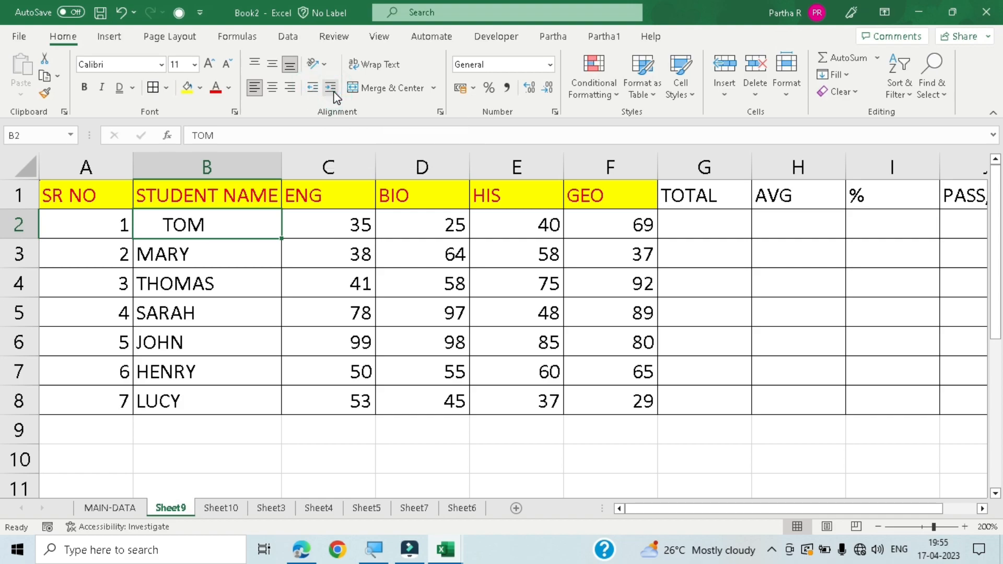
left_click(211, 253)
left_click(331, 89)
left_click(331, 90)
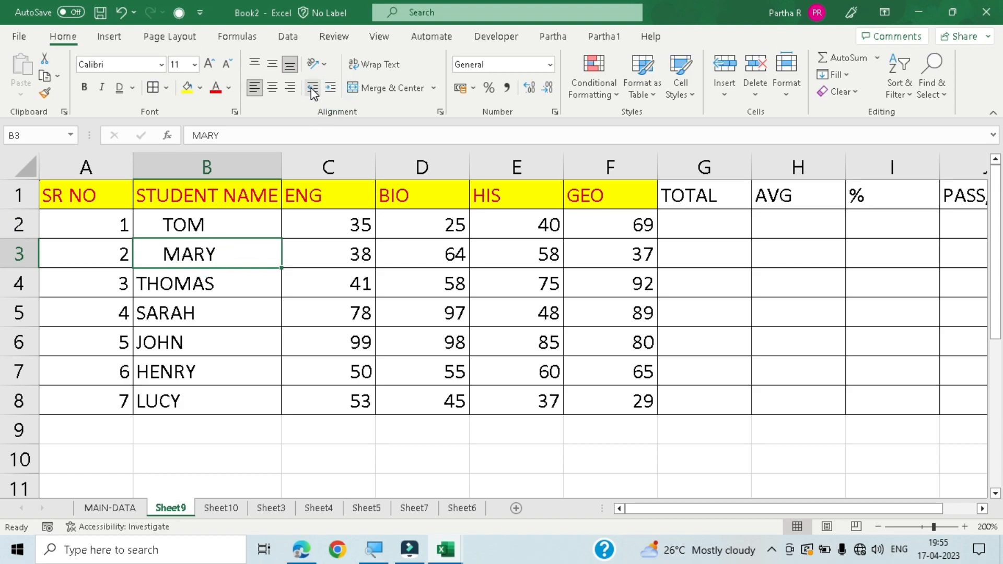
- Remove the two-level indents from MARY in cell B3 and TOM in cell B2
left_click(312, 88)
left_click(311, 88)
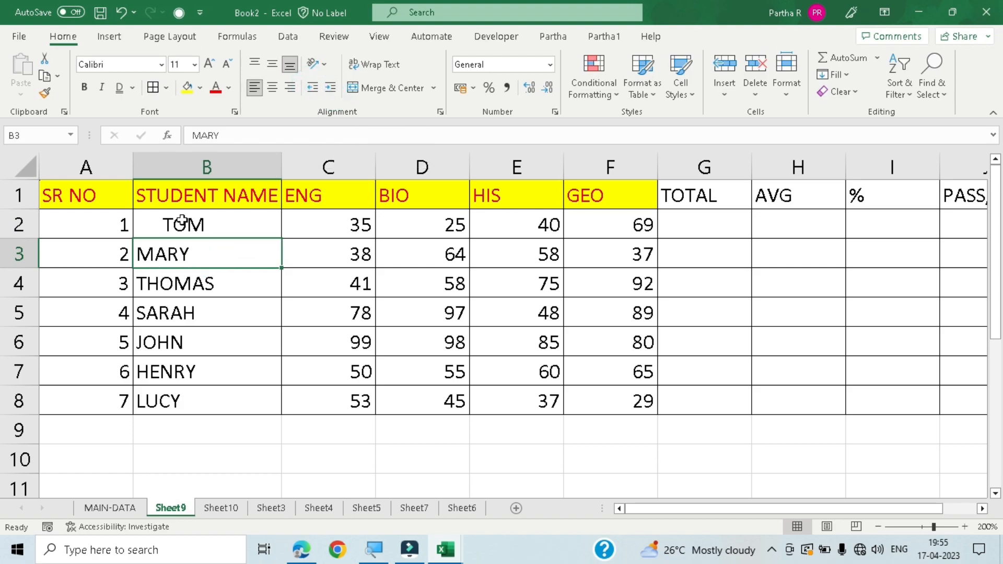
left_click(201, 222)
left_click(313, 89)
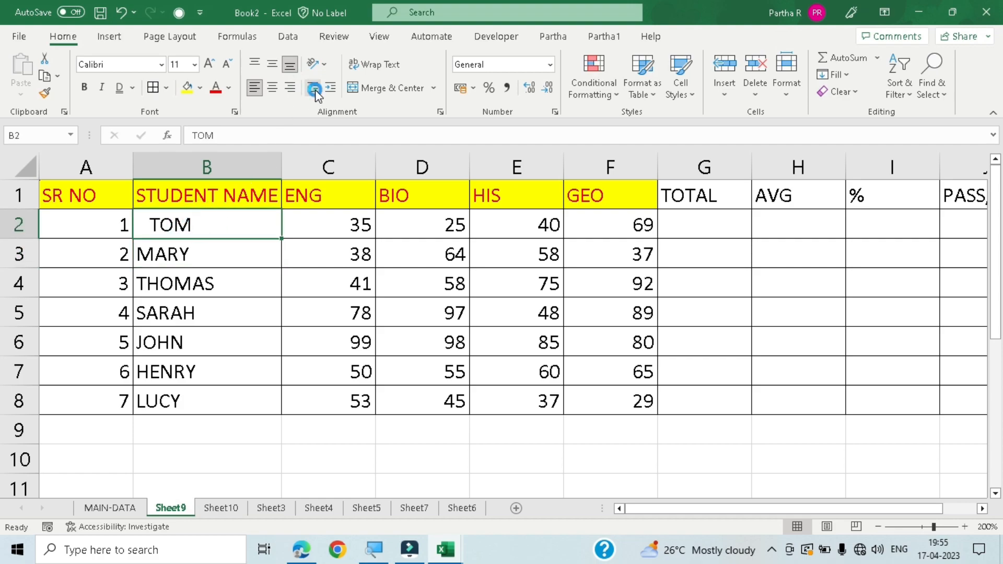
left_click(313, 88)
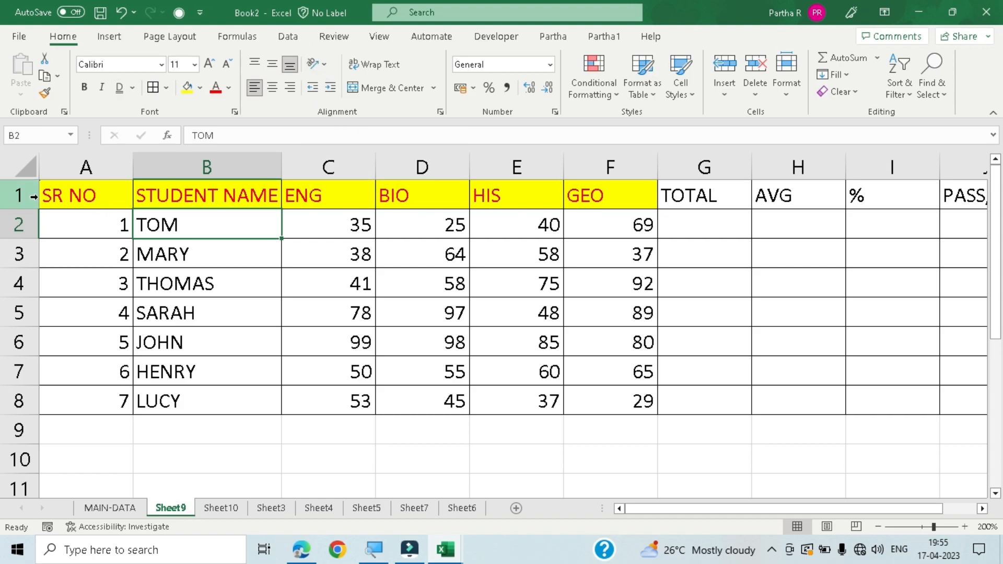
- Make heading row 1 much taller and set the text orientation of cells A1 to F1 to Angle Counterclockwise
left_click_drag(22, 209, 21, 292)
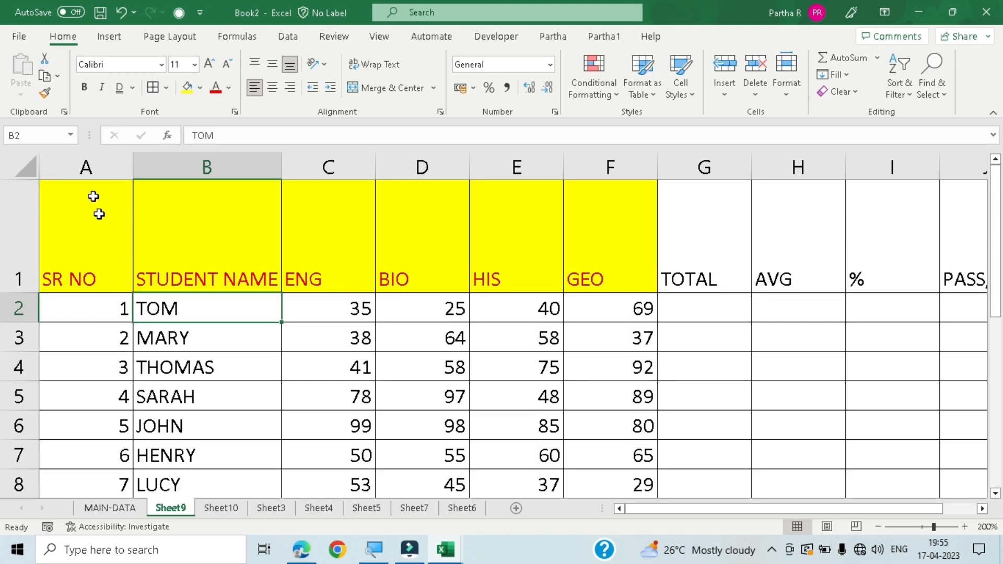
left_click_drag(65, 204, 589, 238)
left_click(314, 63)
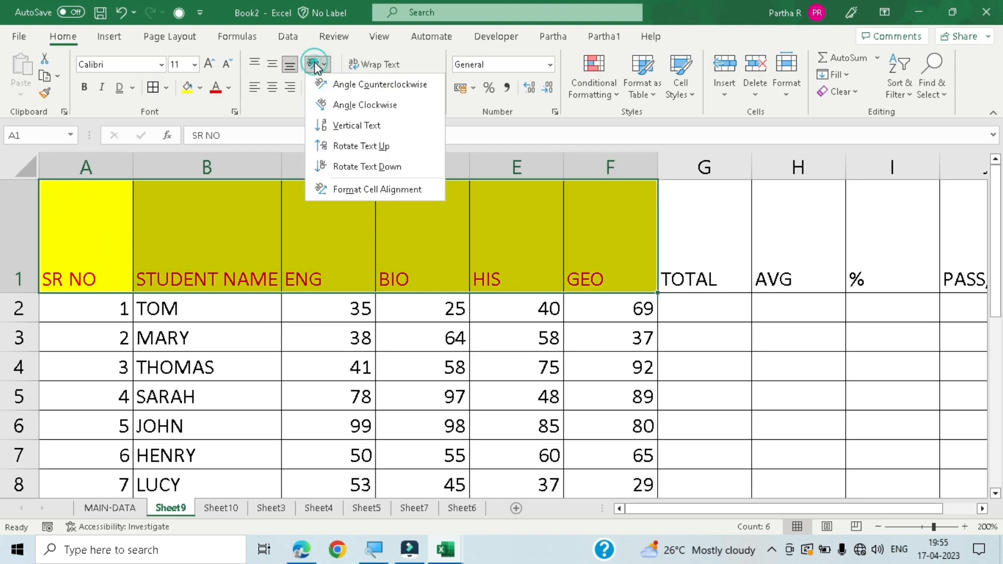
left_click(361, 90)
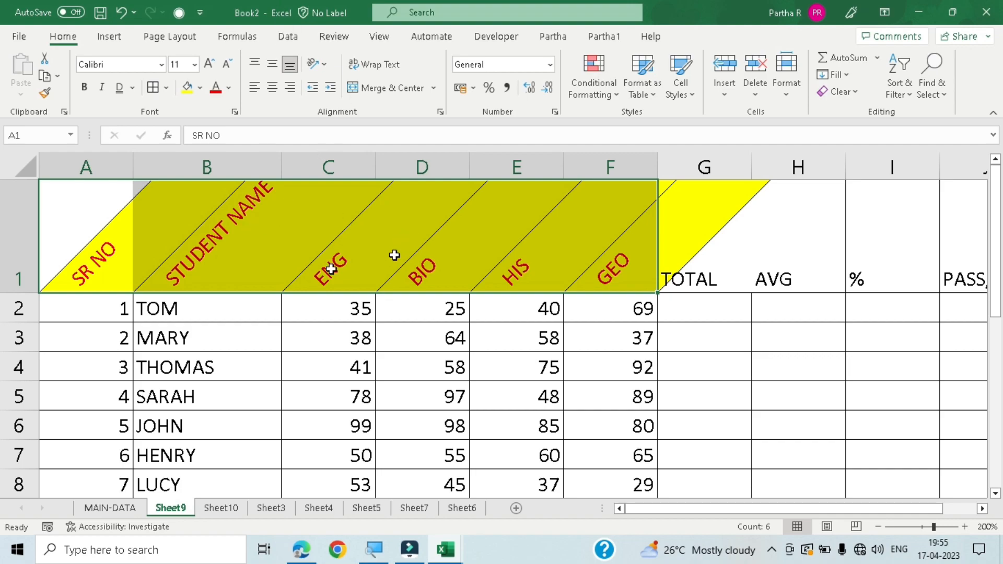
- Change the text orientation of heading cells A1 to F1 to Angle Clockwise
left_click(314, 64)
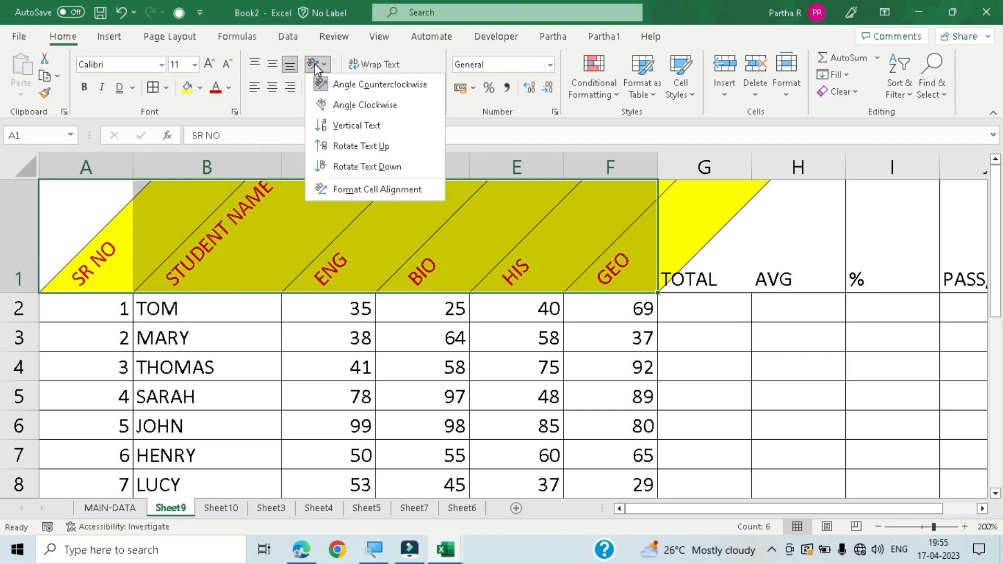
left_click(368, 107)
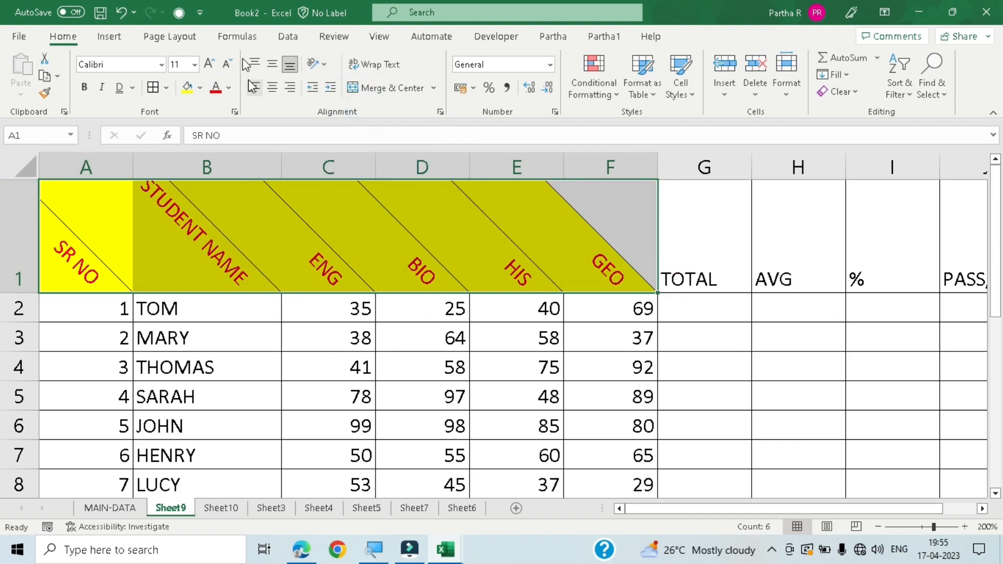
- Set the orientation of heading cells A1 to F1 to Vertical Text and make row 1 taller
left_click(314, 63)
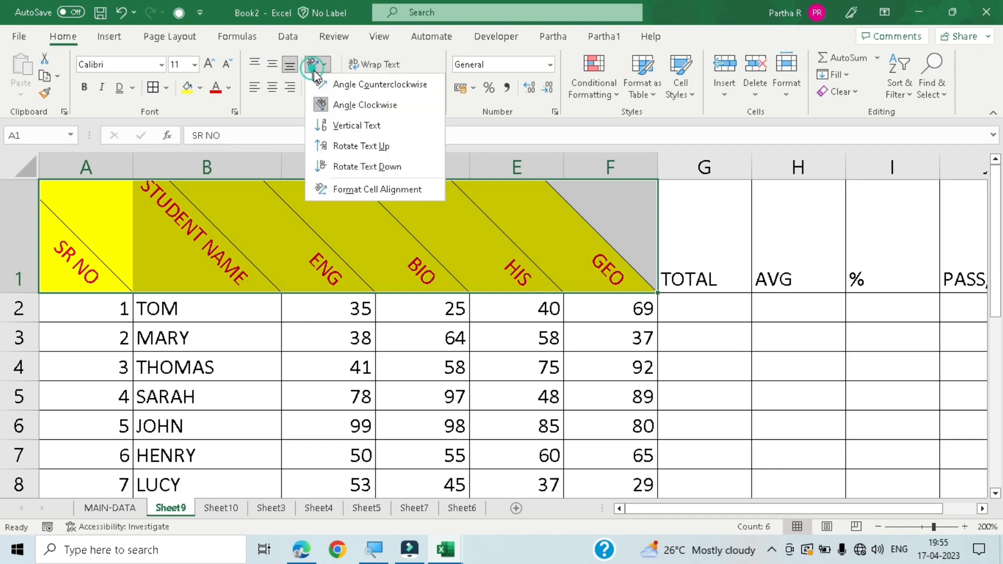
left_click(340, 127)
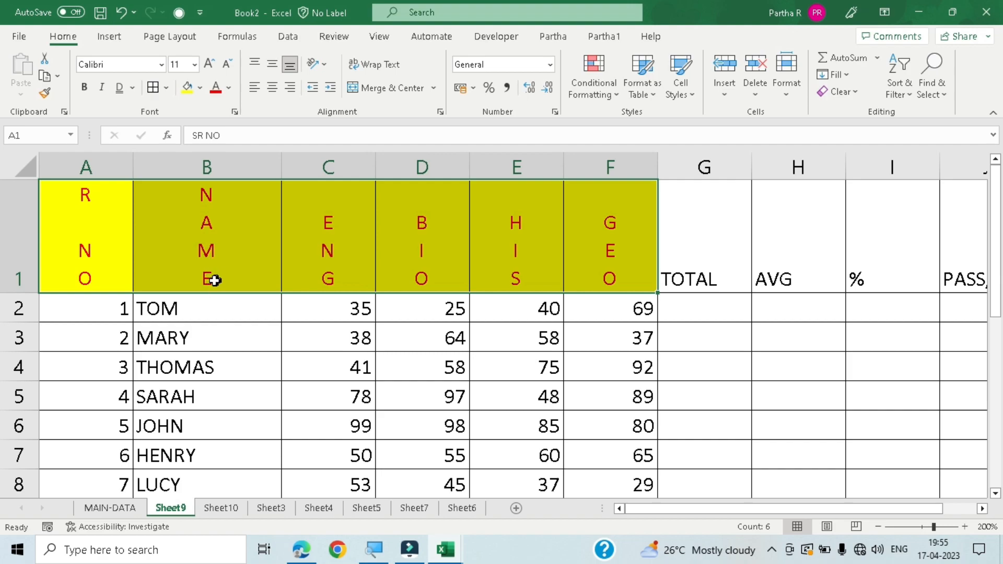
left_click_drag(22, 296, 22, 325)
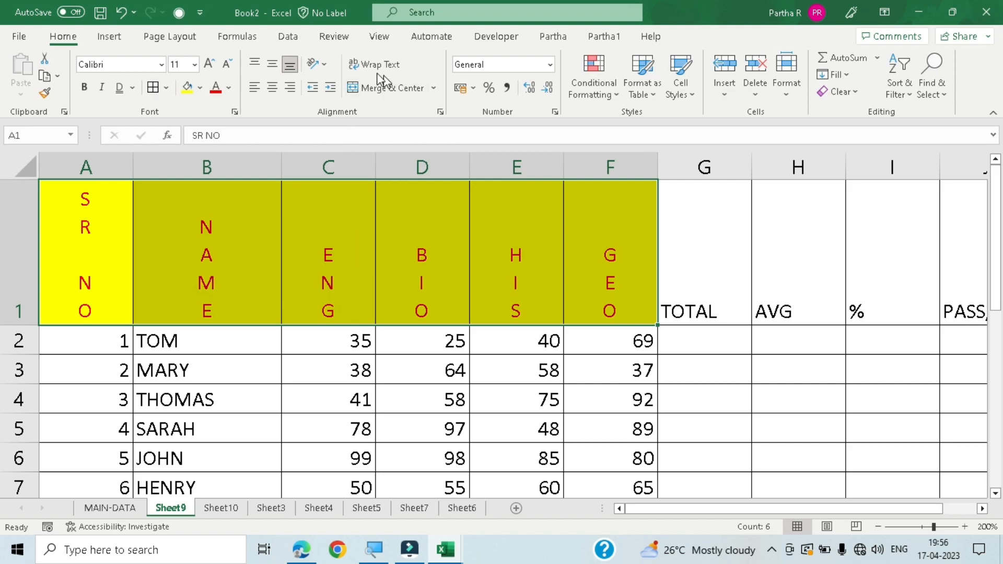
- Change the orientation of heading cells A1 to F1 to Rotate Text Up and increase row 1's height further
left_click(314, 68)
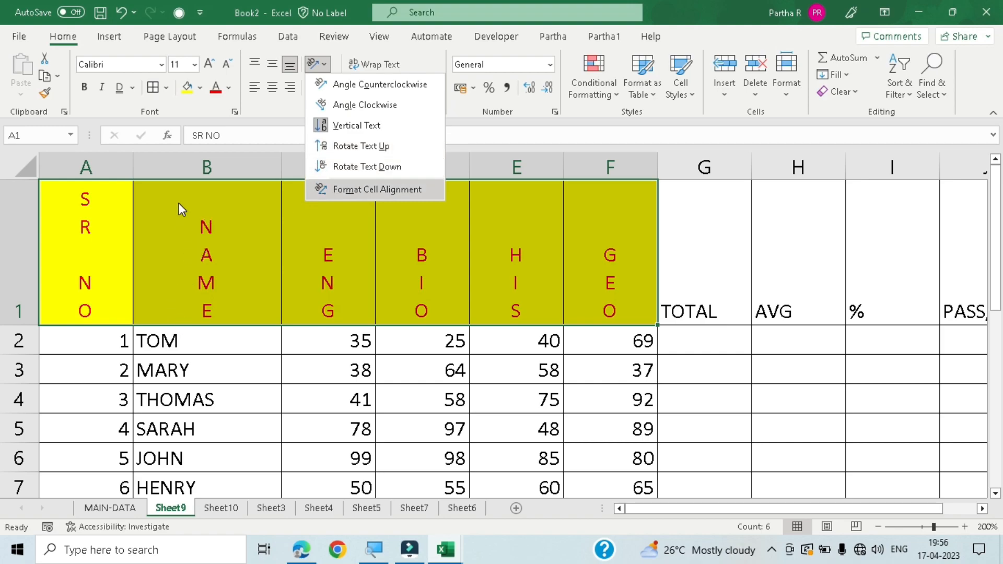
left_click(346, 150)
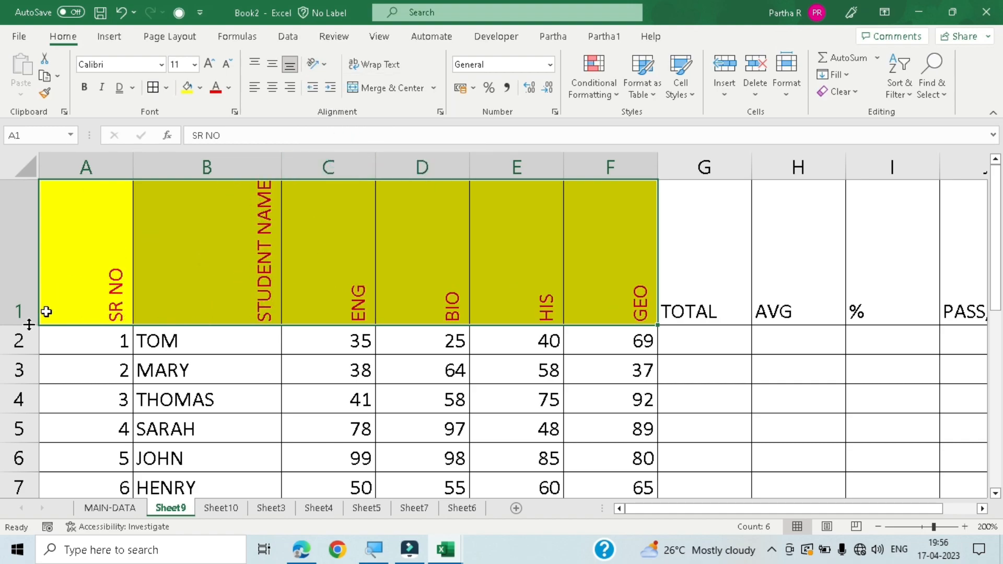
left_click_drag(23, 324, 23, 356)
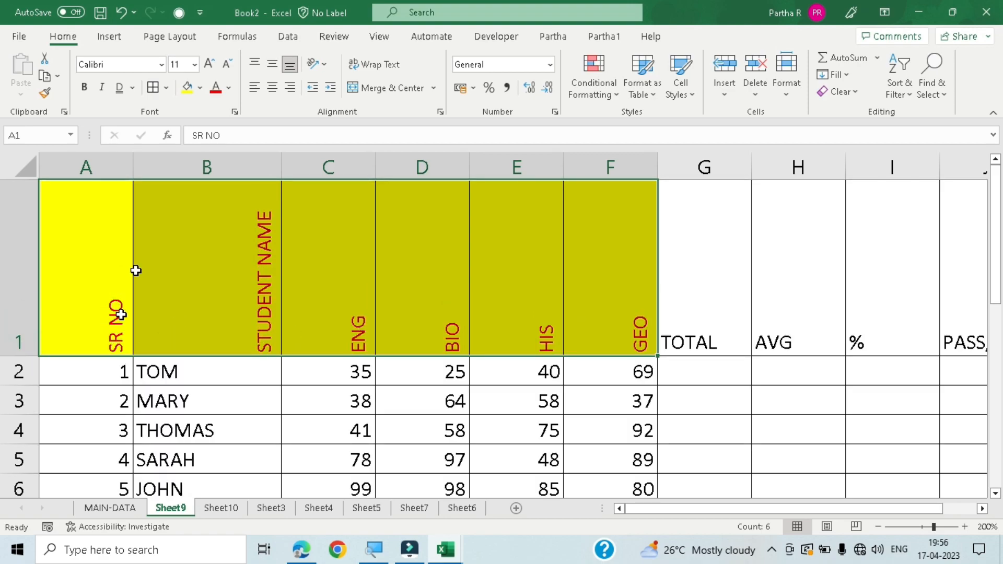
- Change the orientation of heading cells A1 to F1 to Rotate Text Down
left_click(317, 69)
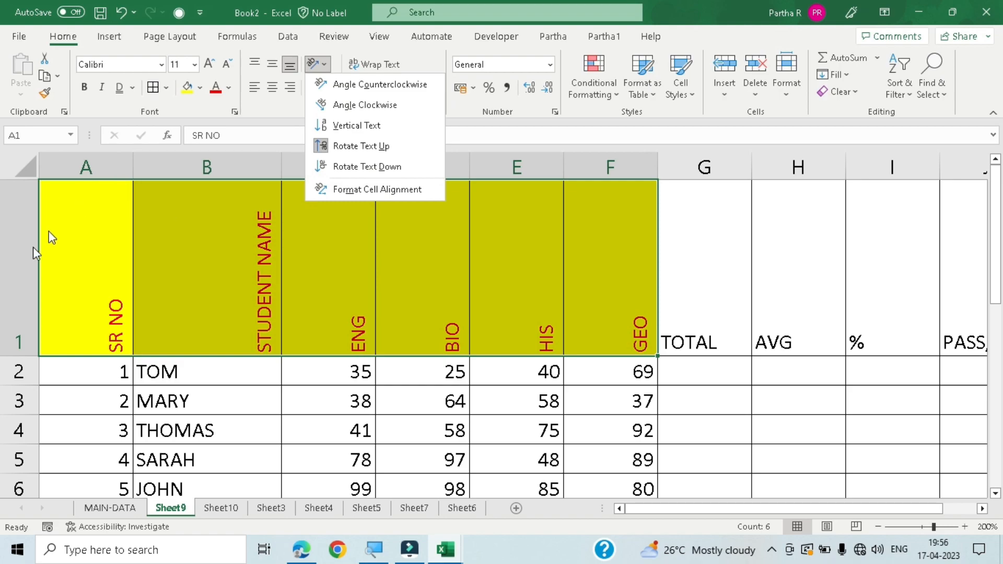
left_click(366, 166)
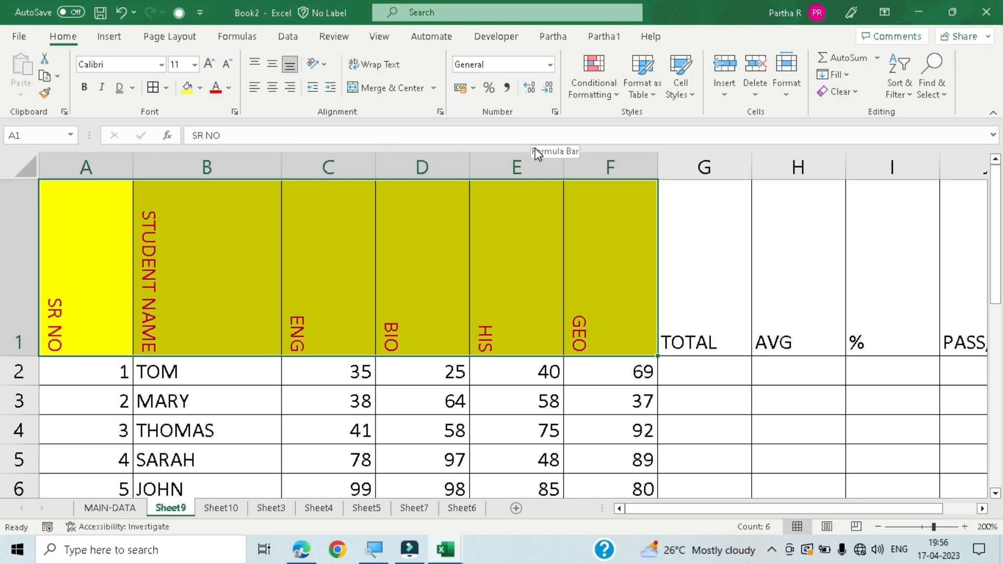
- Apply a custom text orientation of 27 degrees to heading cells A1 to F1 through Format Cell Alignment
left_click(326, 64)
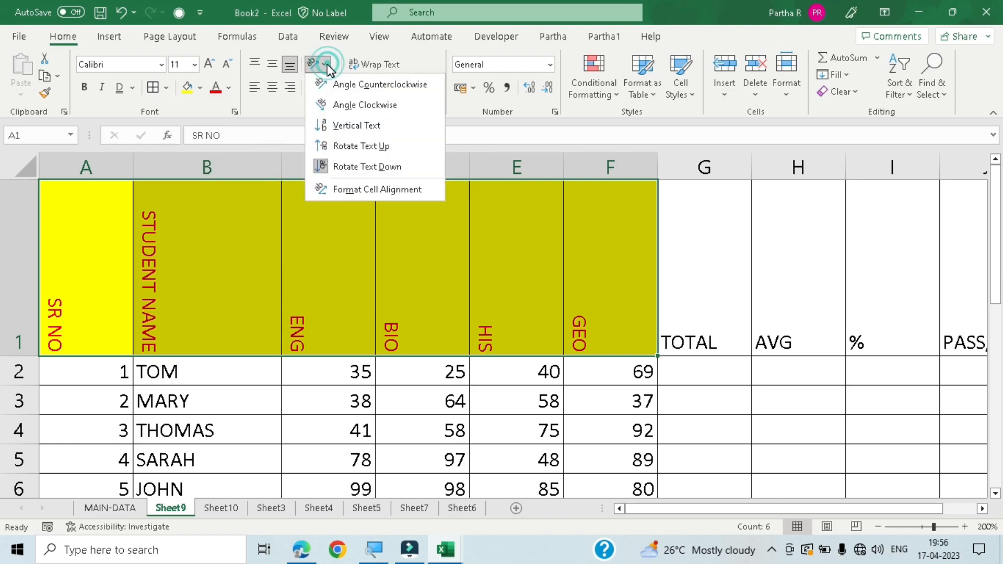
left_click(362, 191)
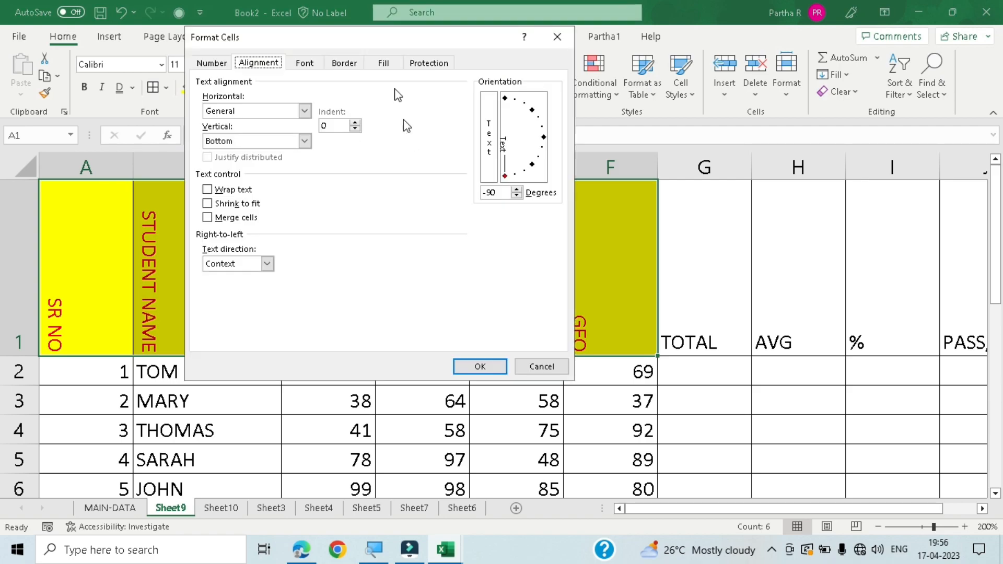
left_click_drag(372, 33, 396, 36)
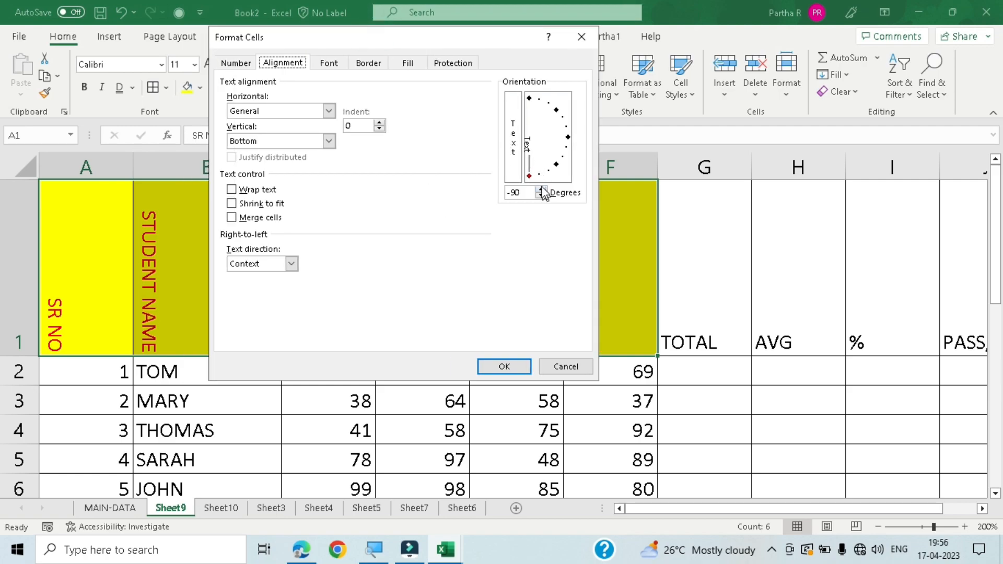
left_click_drag(530, 177, 561, 173)
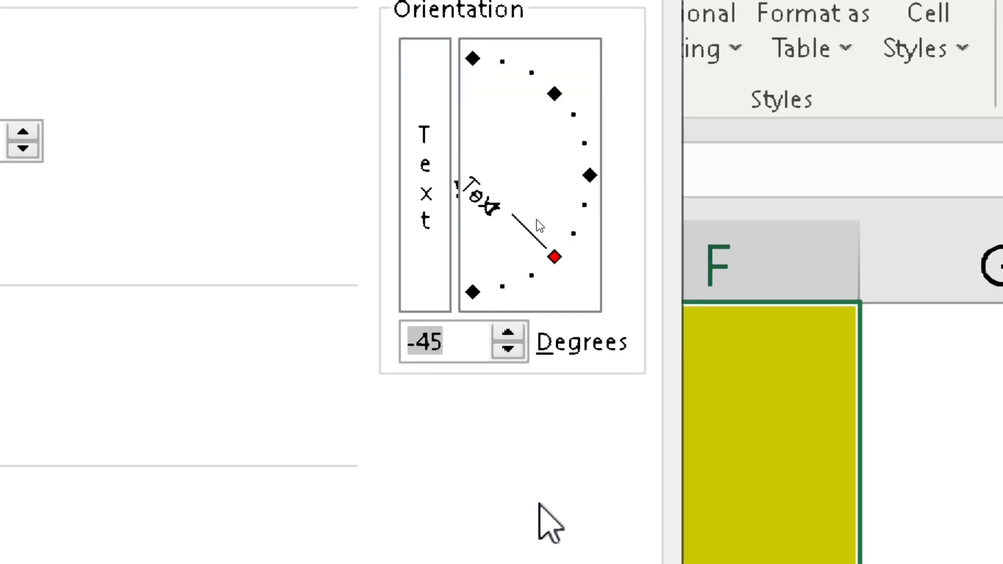
left_click_drag(555, 264, 587, 116)
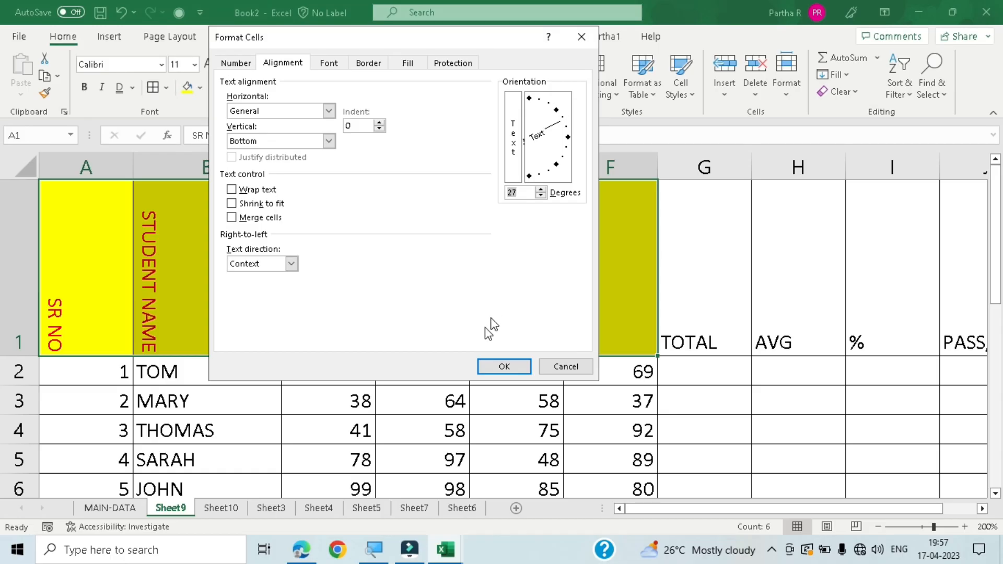
left_click(501, 366)
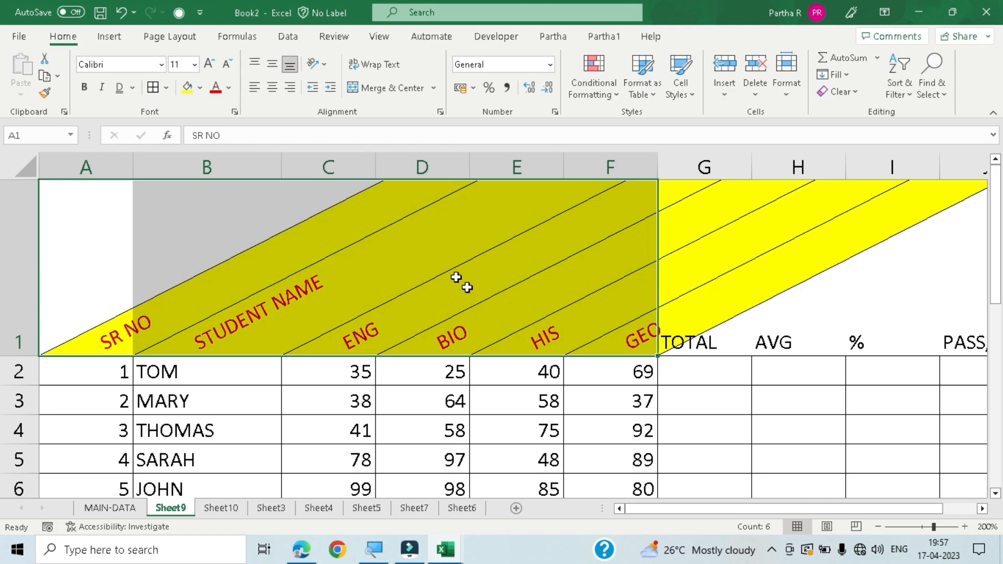
- Examine the Number, Alignment, Font, Border, Fill and Protection settings in Format Cells for the headings without changing any
left_click(316, 64)
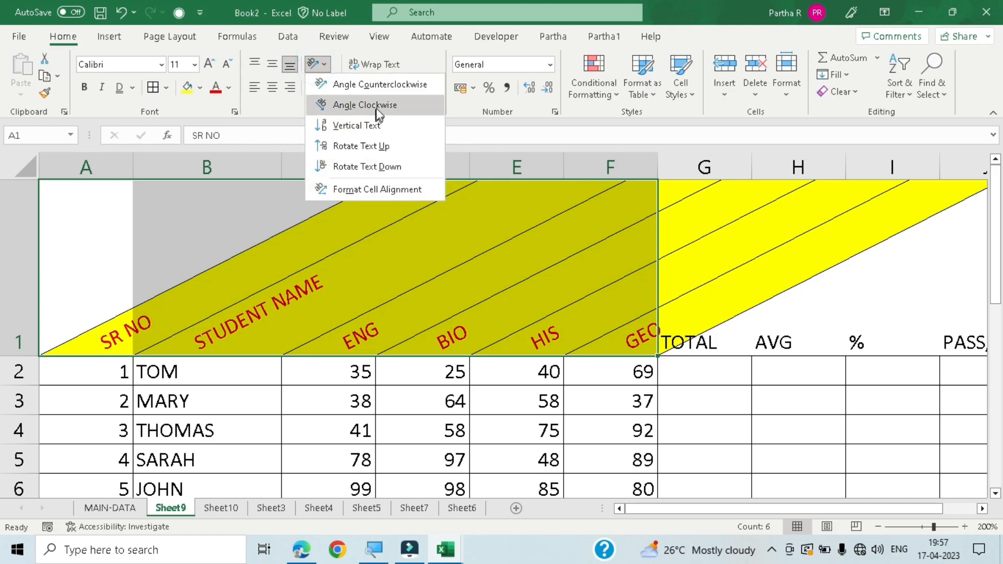
left_click(389, 189)
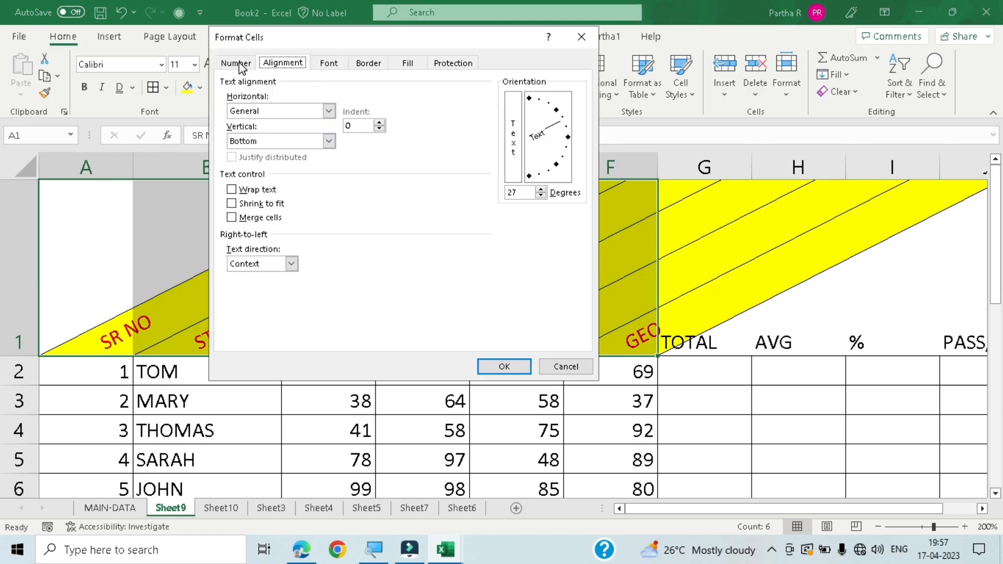
left_click(239, 64)
left_click(282, 62)
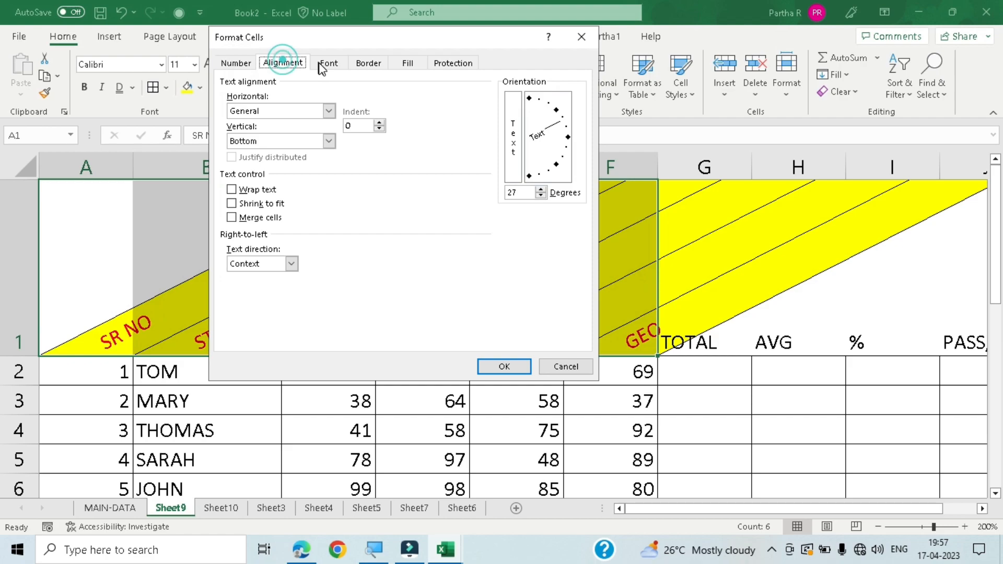
left_click(329, 63)
left_click(368, 62)
left_click(407, 63)
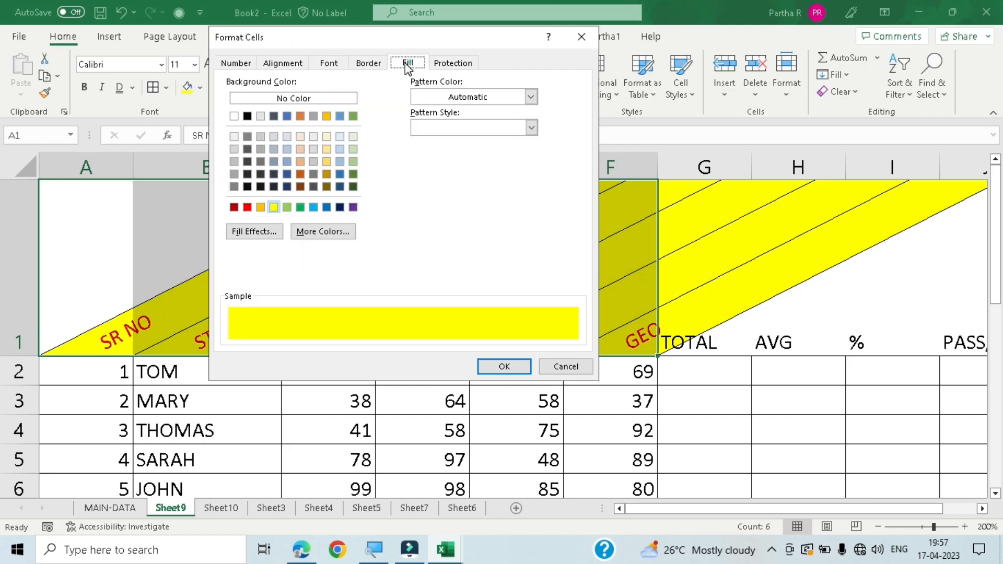
left_click(458, 65)
left_click(290, 63)
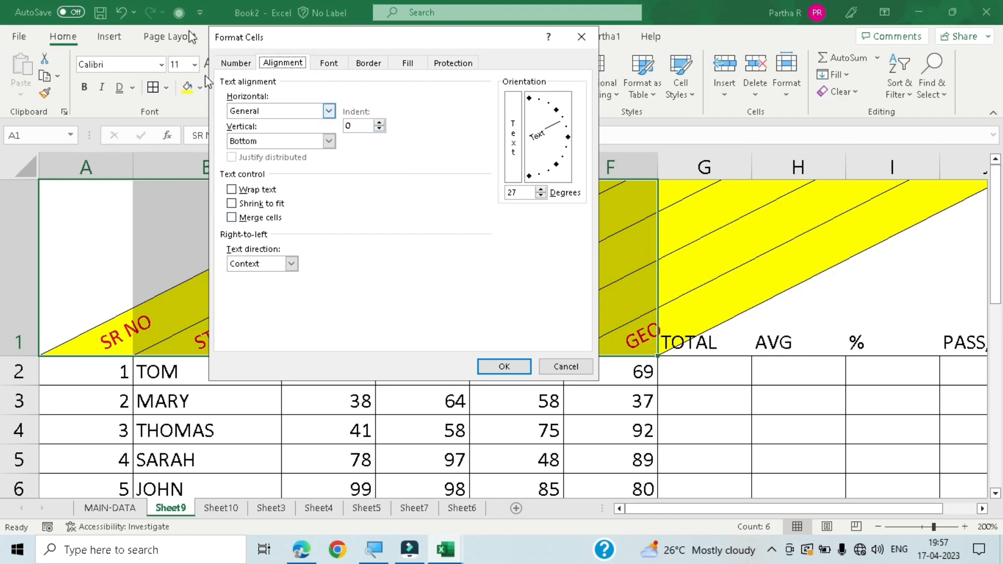
left_click(581, 36)
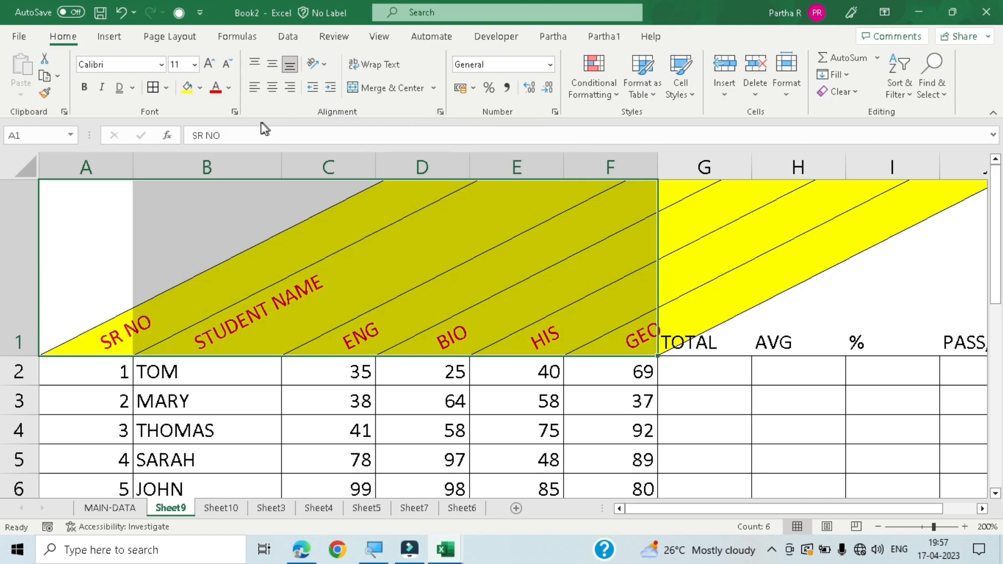
left_click(441, 112)
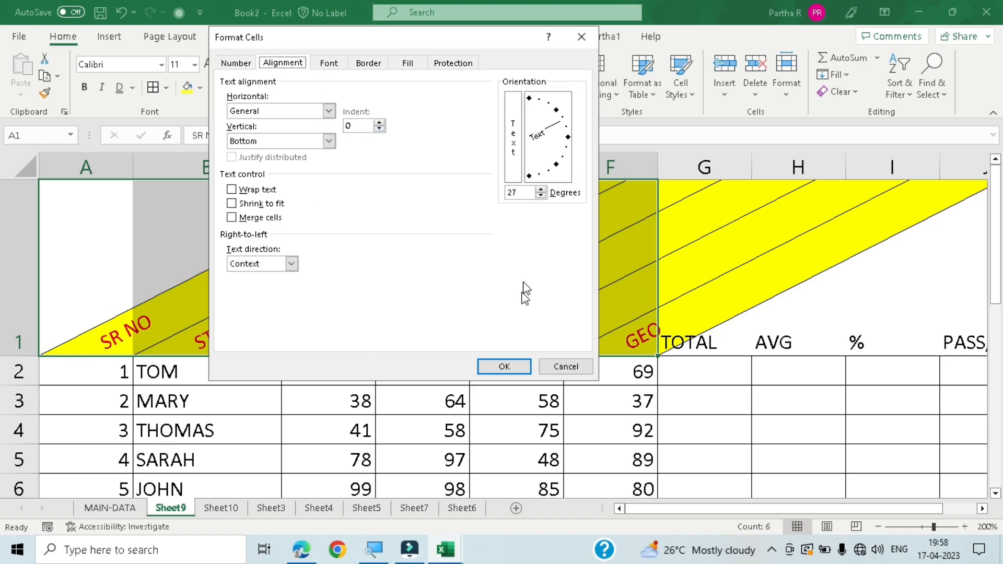
left_click(566, 367)
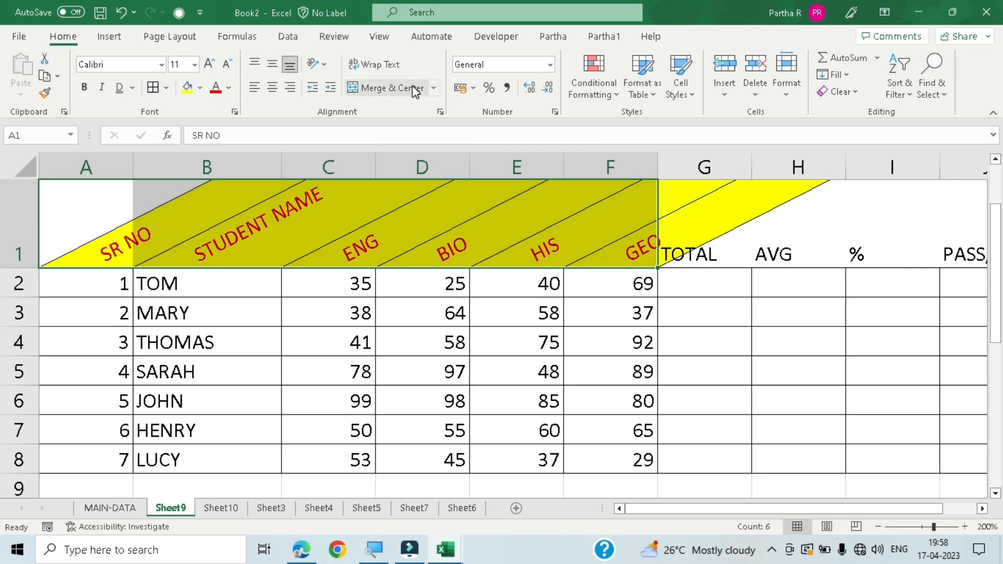
- Insert a blank row above the heading row of the marks table
scroll(232, 325, "up", 1)
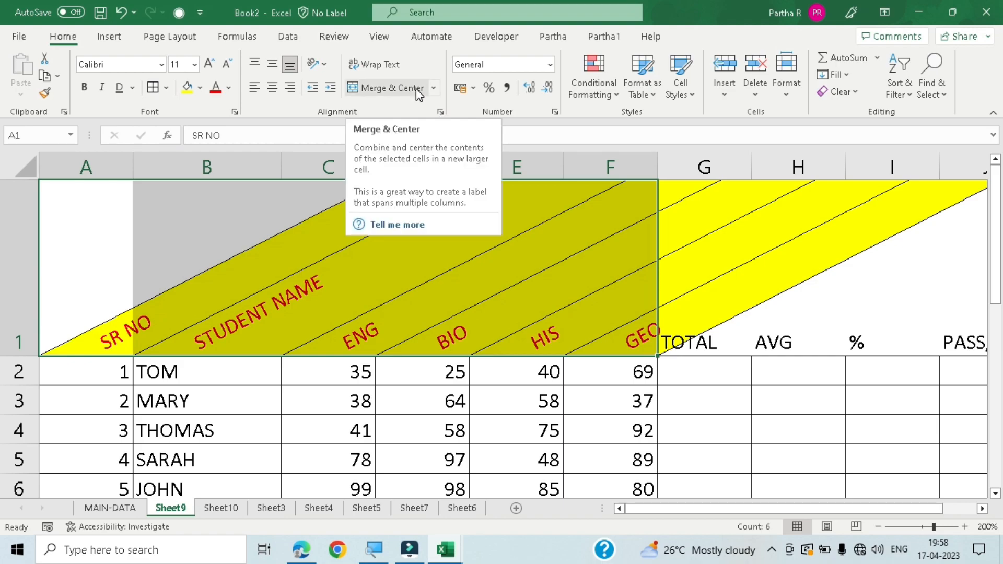
left_click(13, 202)
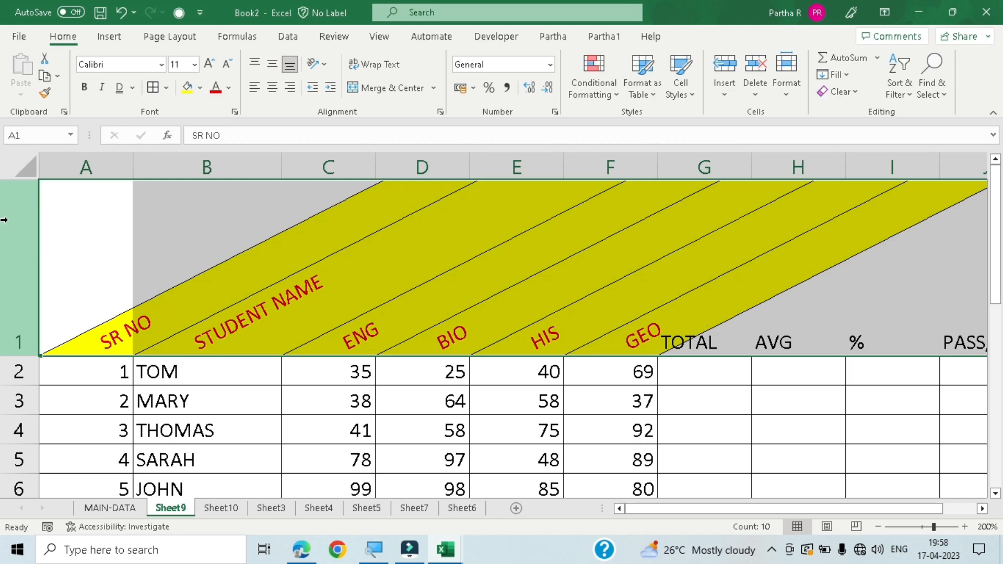
key("ctrl+shift+plus")
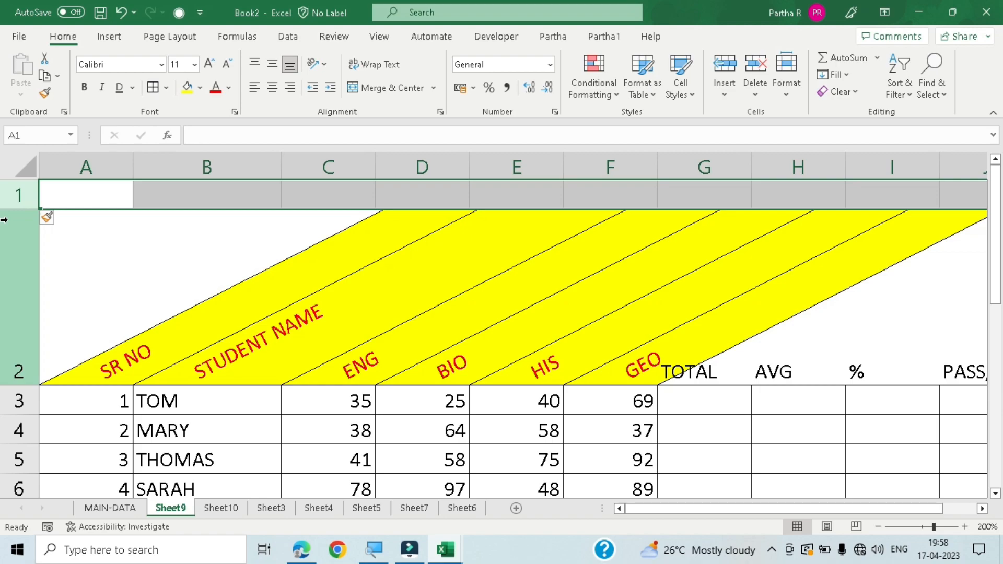
left_click(163, 264)
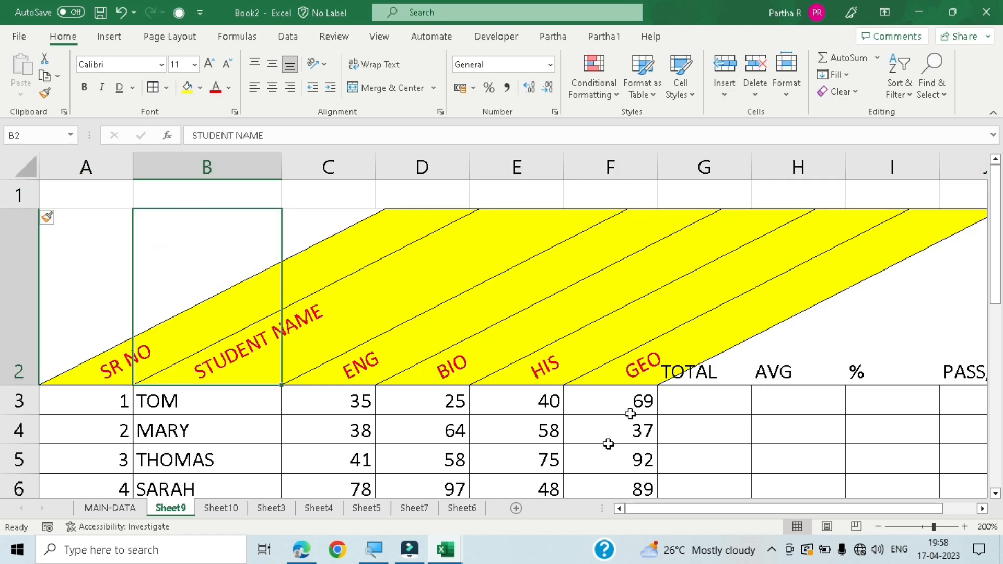
scroll(678, 416, "down", 4)
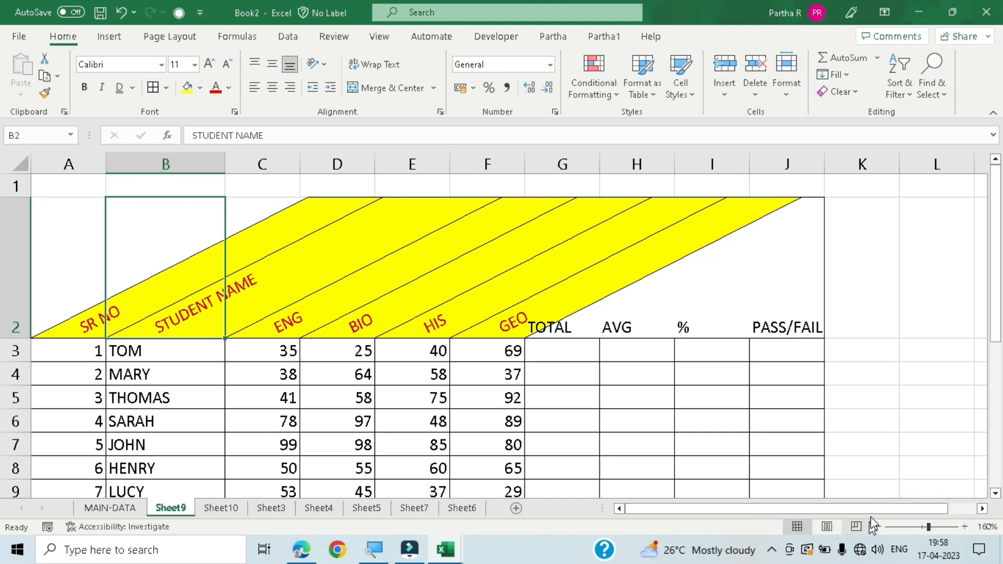
left_click_drag(871, 508, 731, 544)
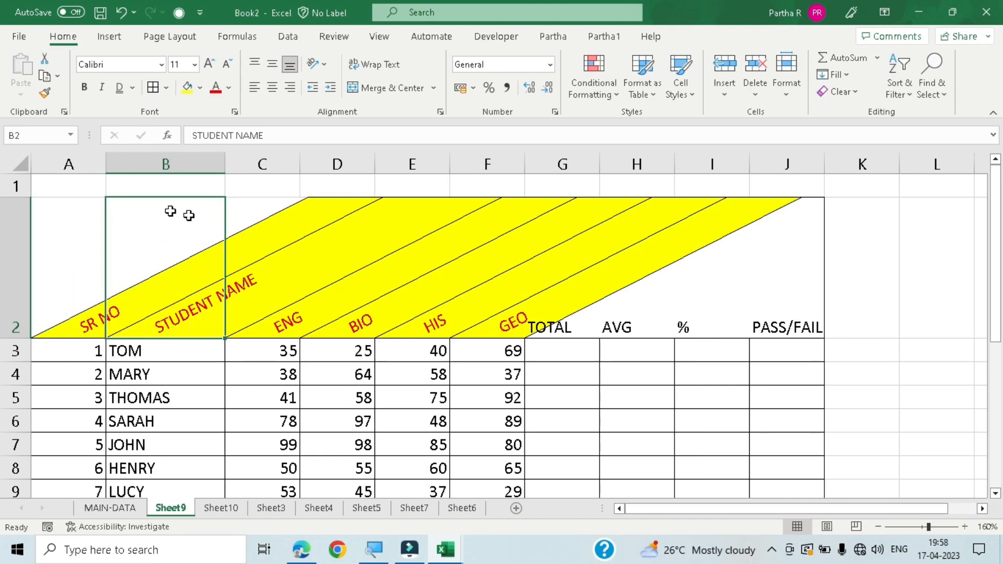
left_click(204, 187)
left_click_drag(205, 188, 580, 187)
left_click_drag(306, 190, 512, 178)
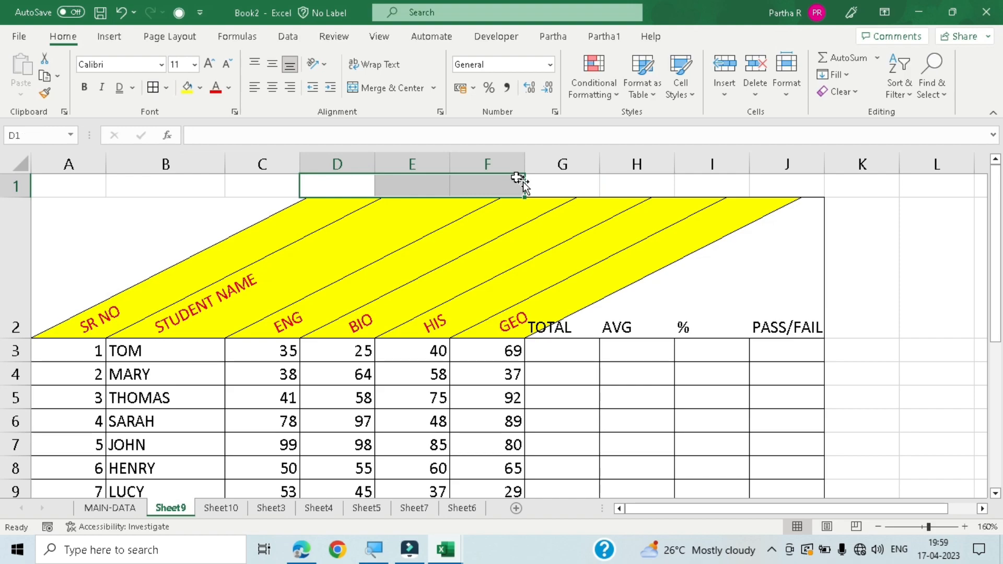
left_click(403, 186)
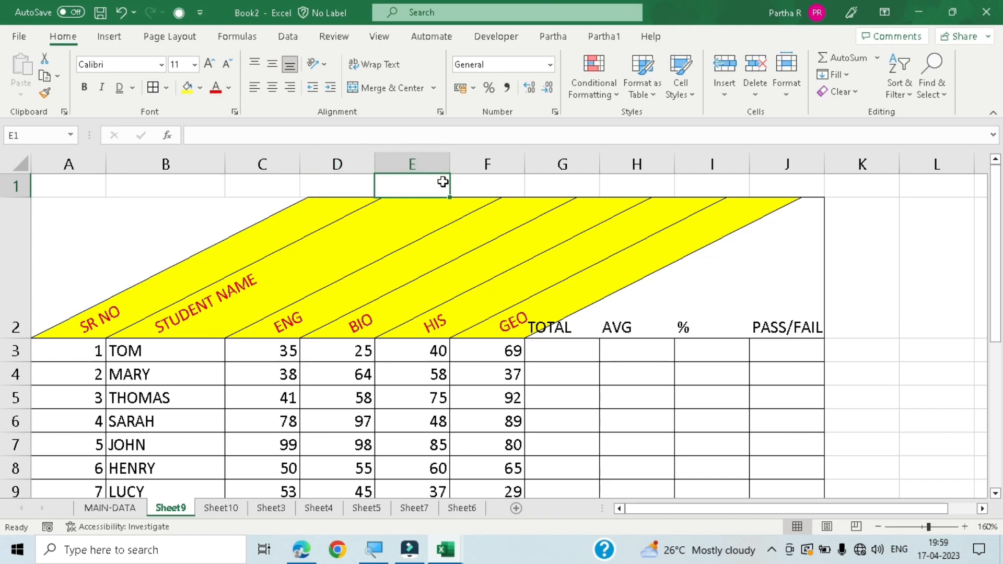
left_click(484, 187)
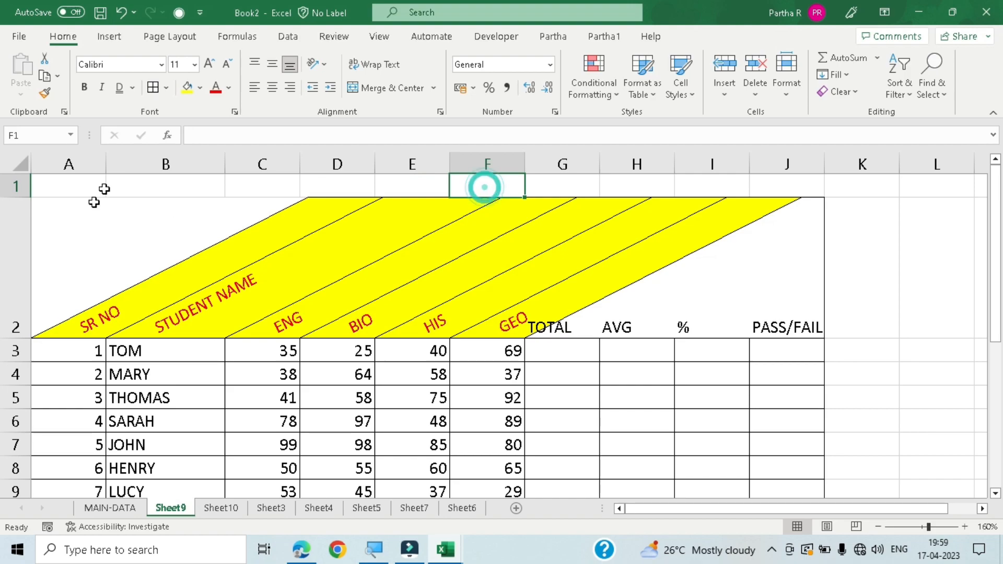
left_click(48, 191)
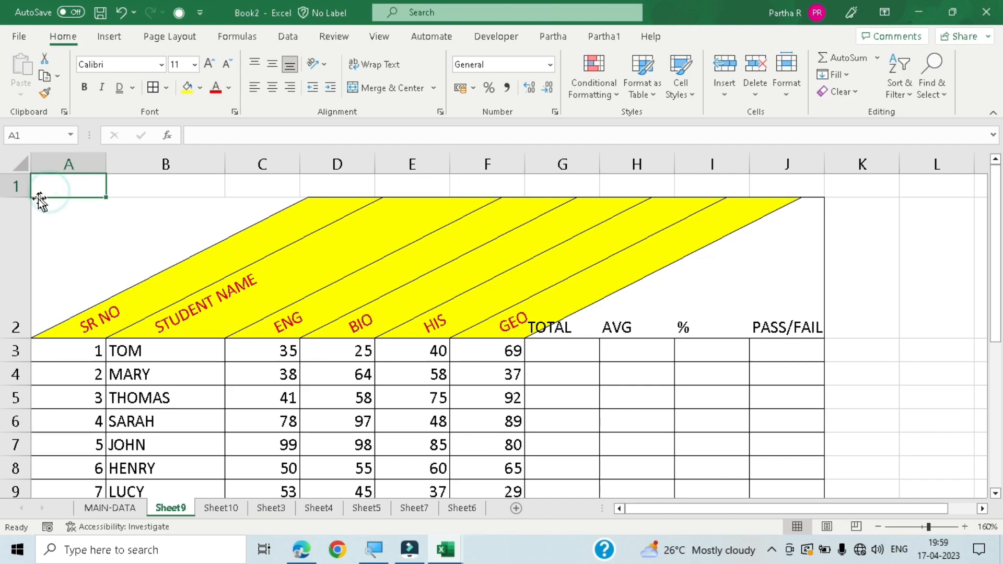
left_click(383, 181)
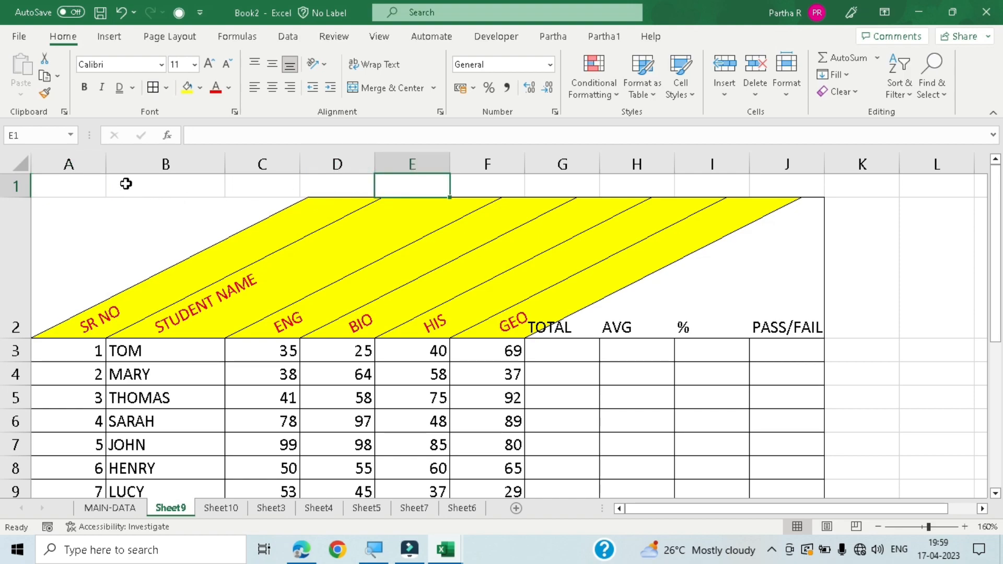
left_click_drag(87, 186, 781, 186)
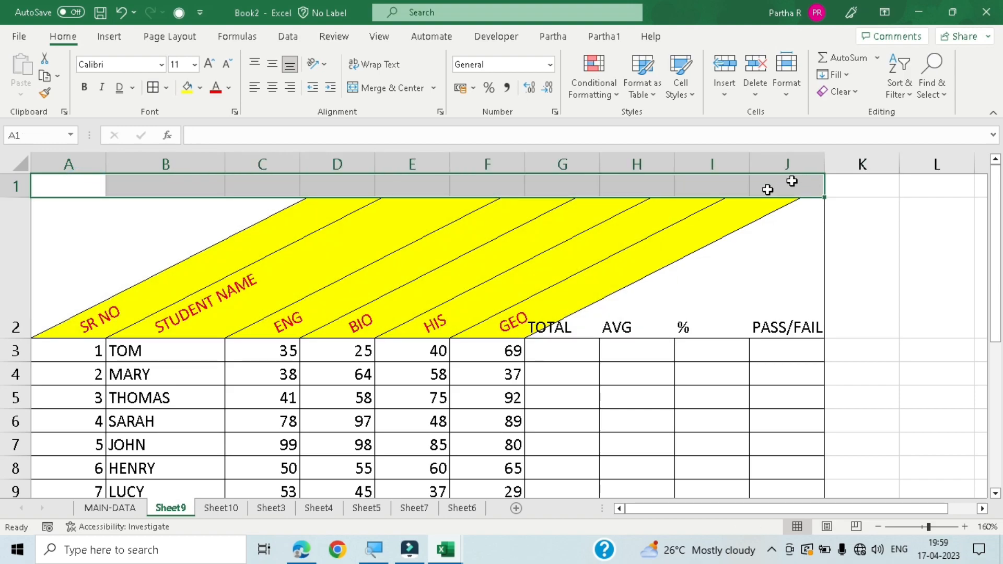
left_click(75, 188)
left_click(179, 186)
left_click(271, 194)
left_click(367, 171)
left_click(399, 178)
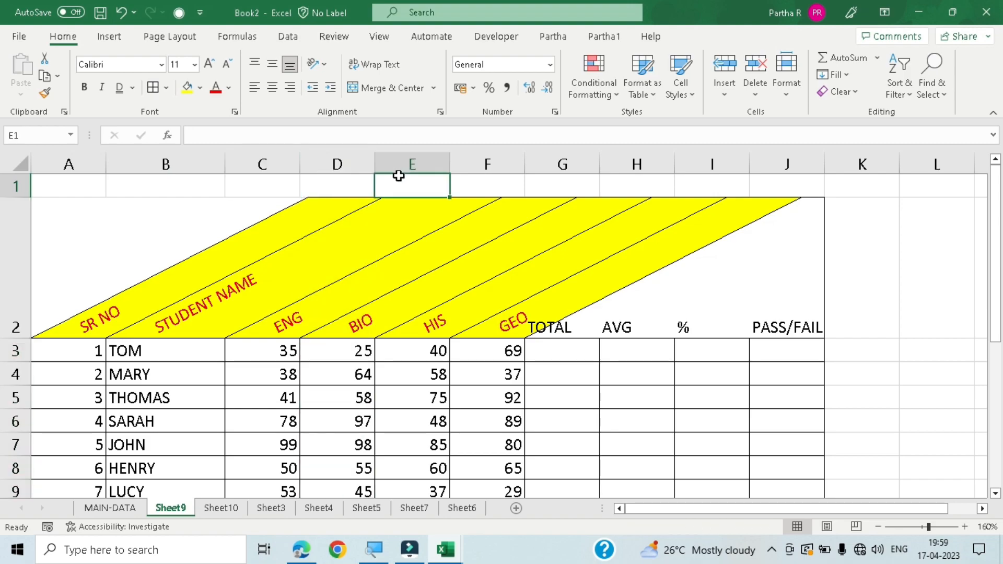
- Enter the title MAIN DATA in cell A1 of the blank row above the table headings
left_click(491, 183)
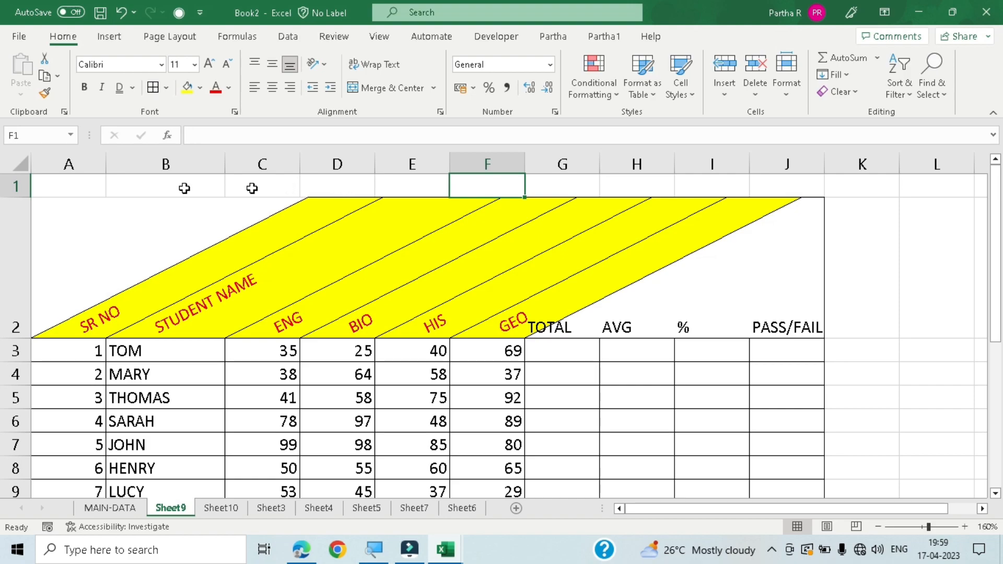
left_click(73, 190)
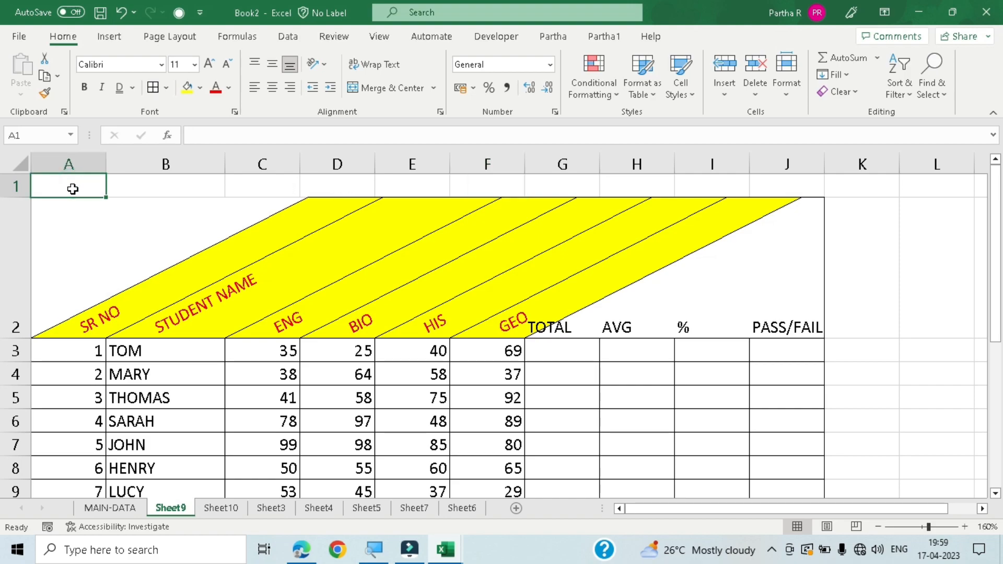
type("MAI")
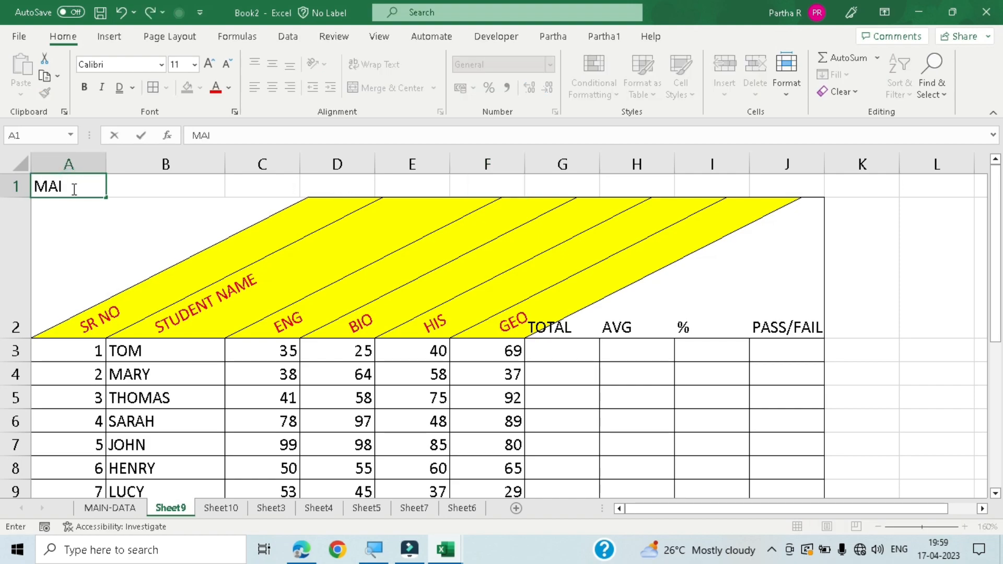
type("N DATA")
key("Return")
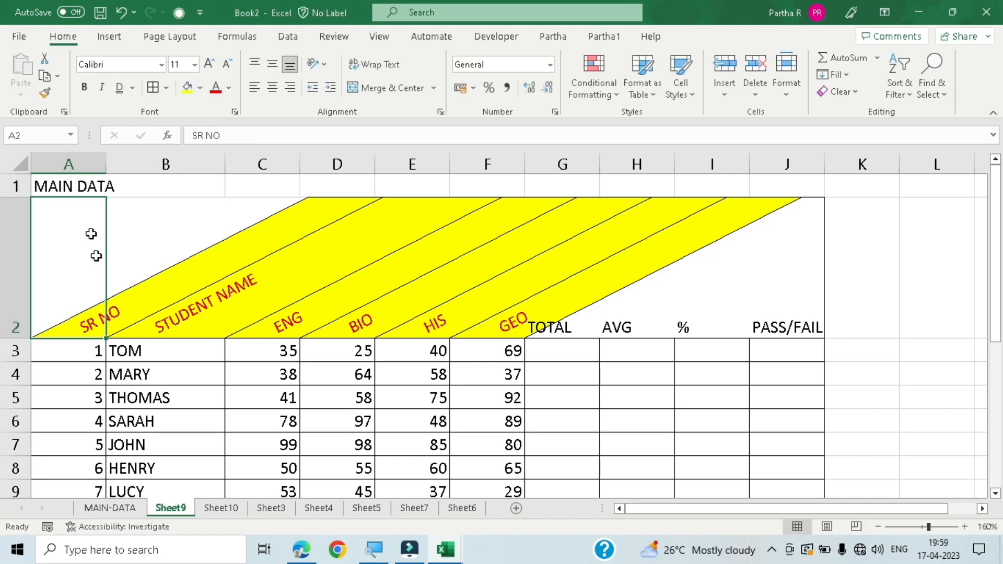
left_click(91, 188)
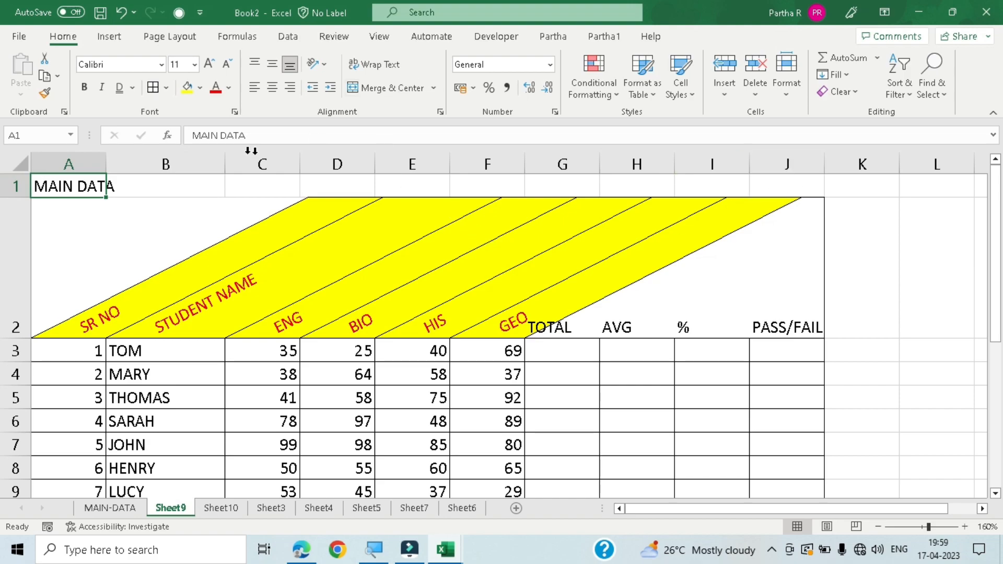
left_click_drag(74, 188, 799, 167)
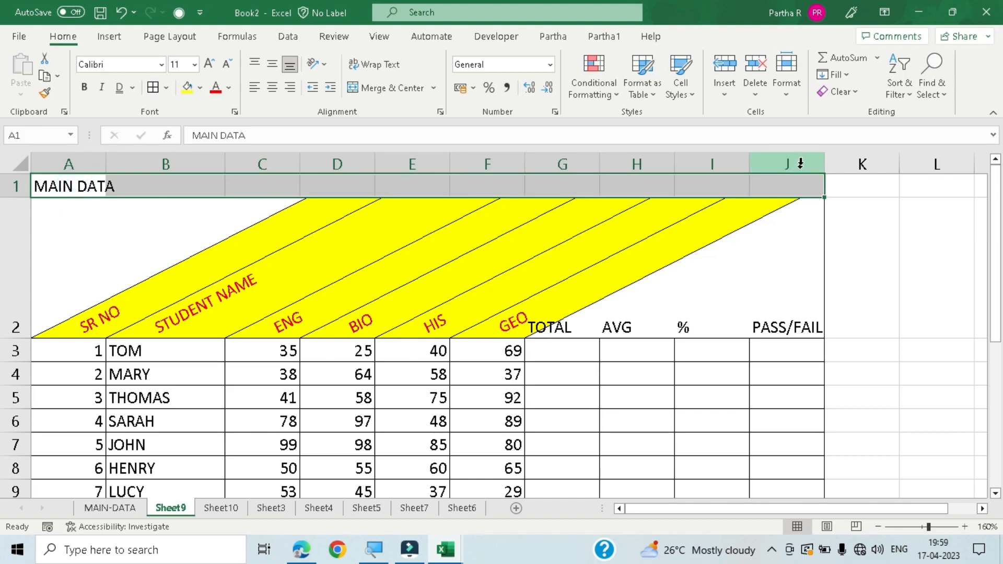
scroll(782, 273, "down", 1)
scroll(778, 306, "up", 1)
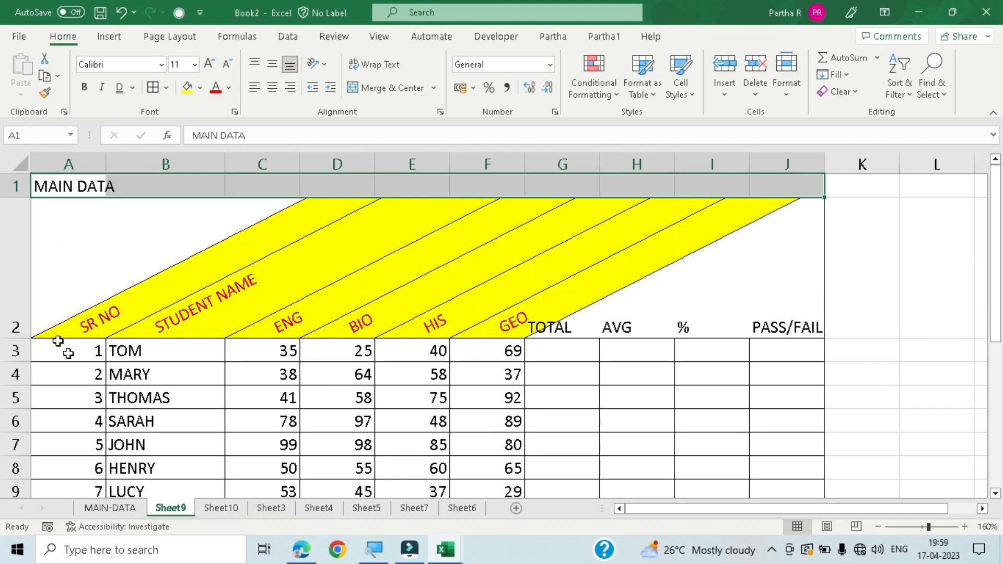
left_click(19, 187)
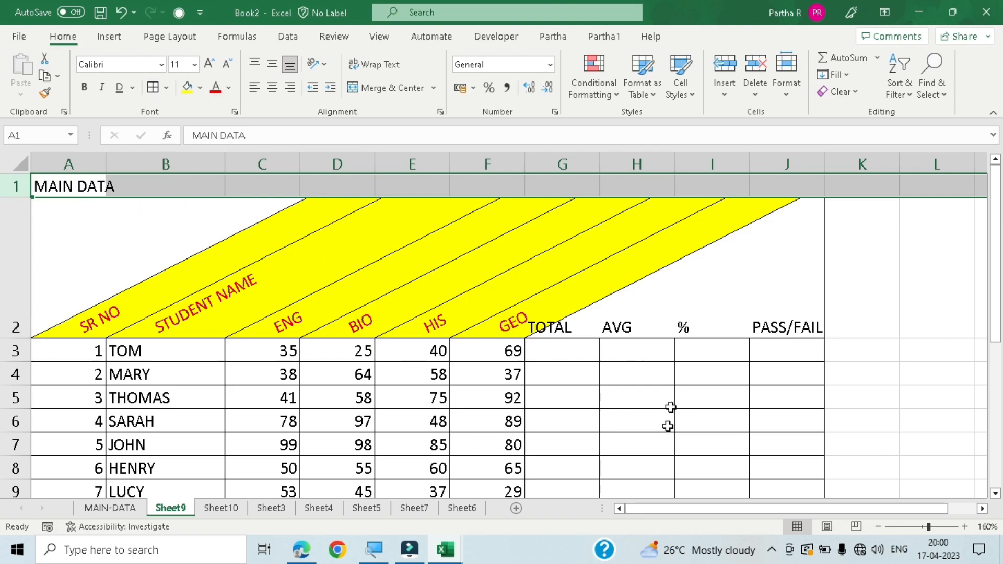
left_click_drag(691, 504, 212, 455)
left_click(77, 227)
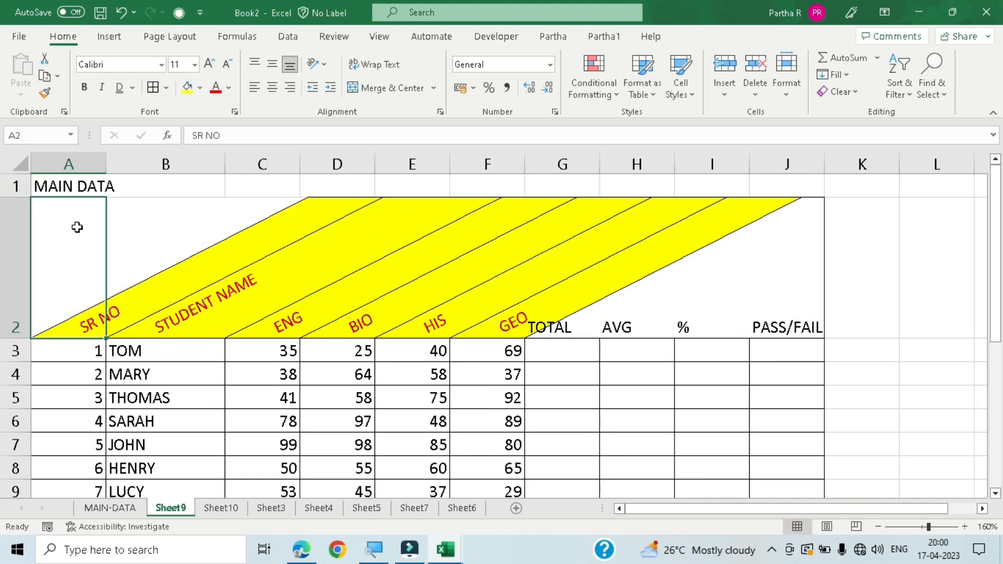
- Merge and center the MAIN DATA title across cells A1 to J1, spanning the full table width
left_click_drag(73, 184, 764, 191)
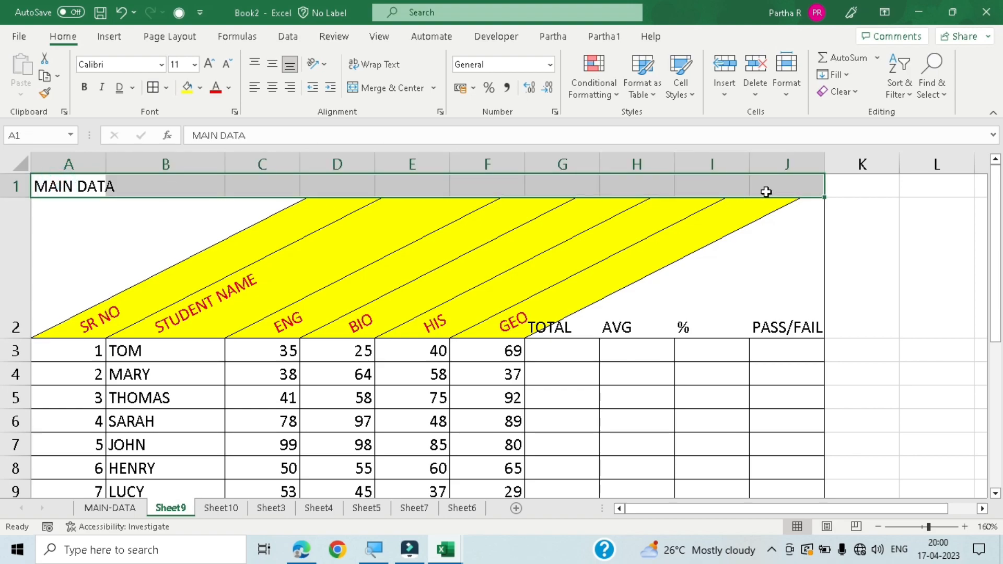
left_click(405, 88)
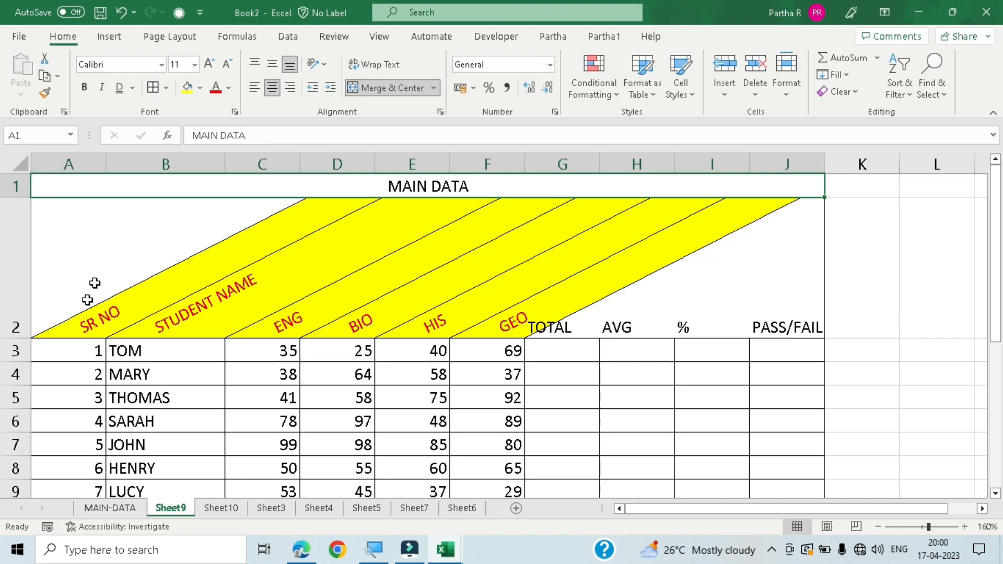
left_click(121, 232)
left_click(37, 240)
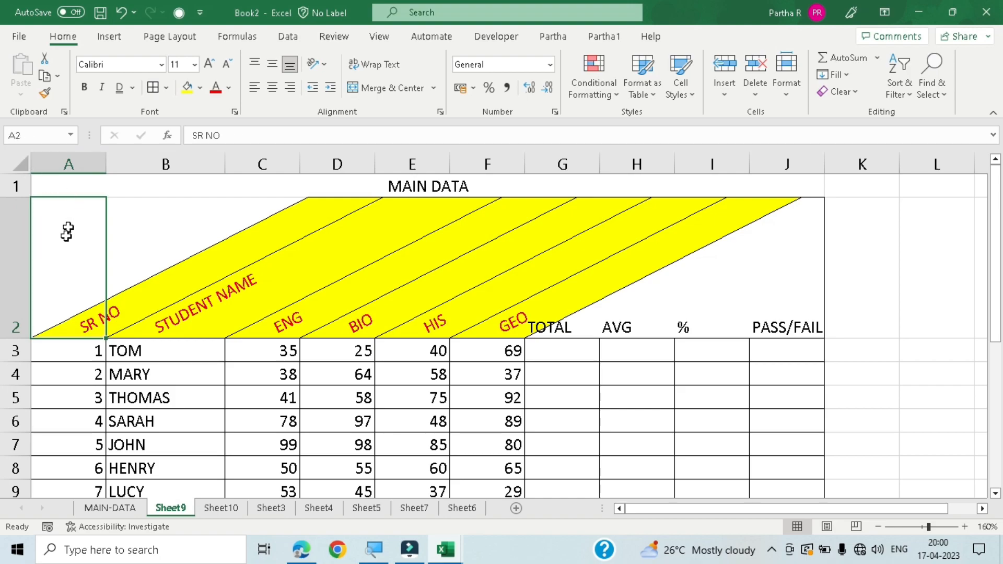
left_click(59, 179)
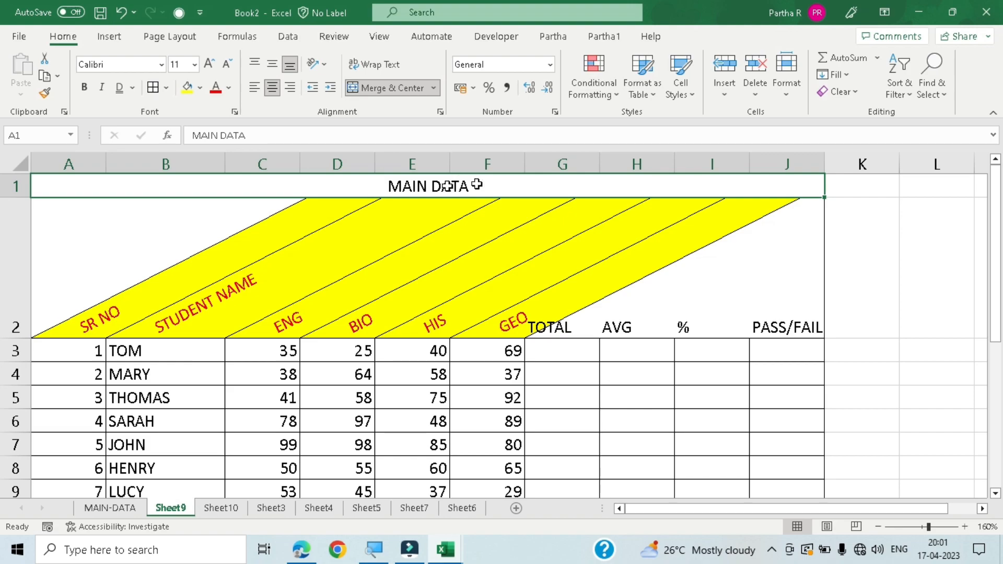
- Undo the merge of the MAIN DATA title, merge and center it across A1 to J1 again, and view the other merge options
left_click(464, 214)
left_click(416, 182)
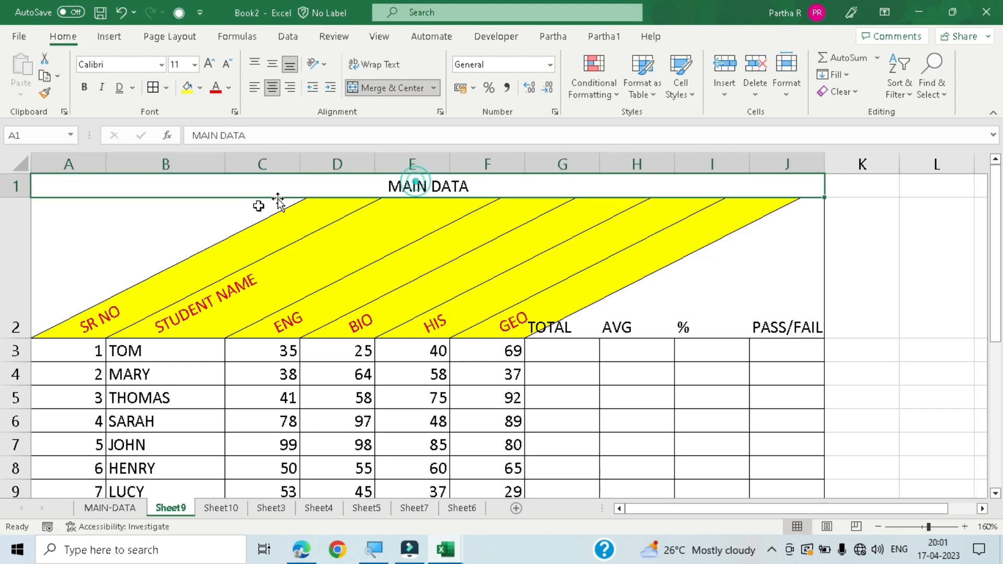
key("ctrl+z")
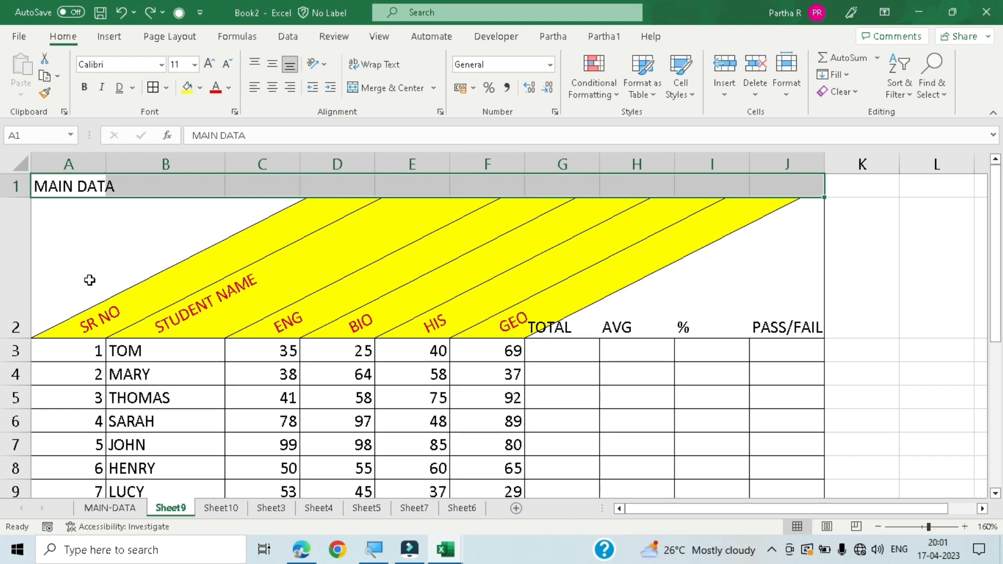
key("alt")
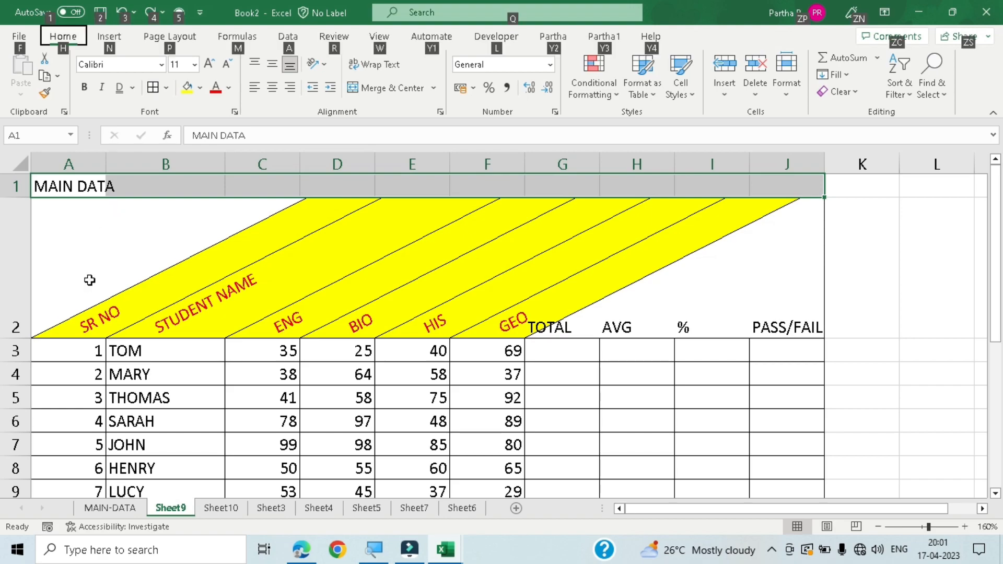
key("h")
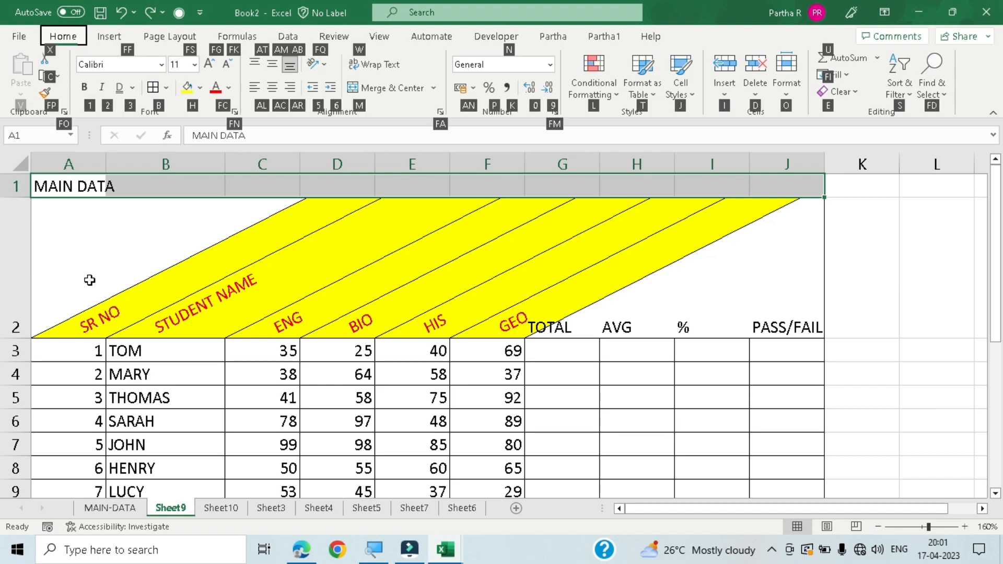
key("m")
key("c")
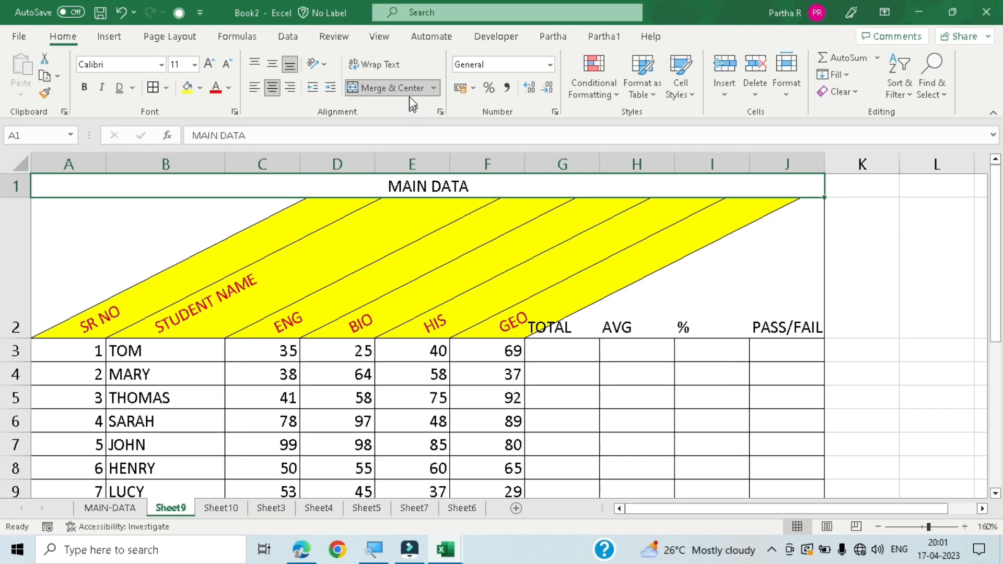
left_click(434, 87)
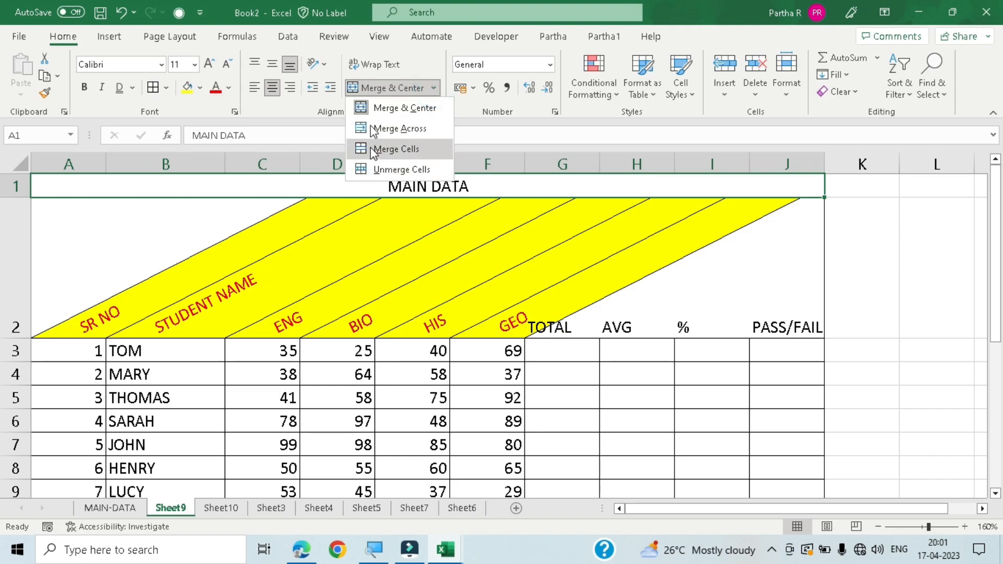
left_click(161, 214)
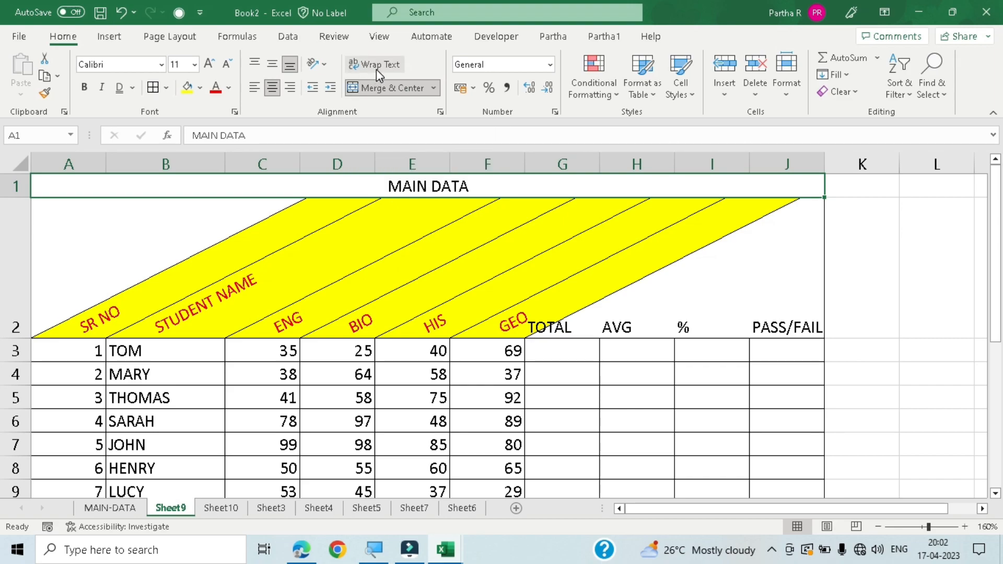
- Enter the text STUDENT NAME in cell B11 below the marks table
scroll(478, 212, "down", 4)
scroll(479, 213, "up", 2)
scroll(479, 214, "down", 5)
scroll(479, 214, "up", 6)
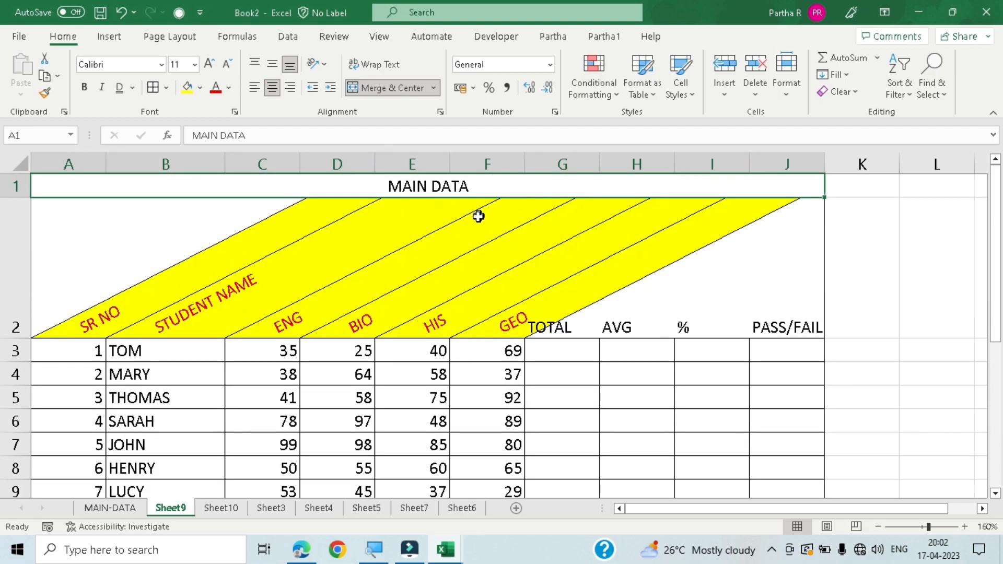
scroll(494, 238, "down", 1)
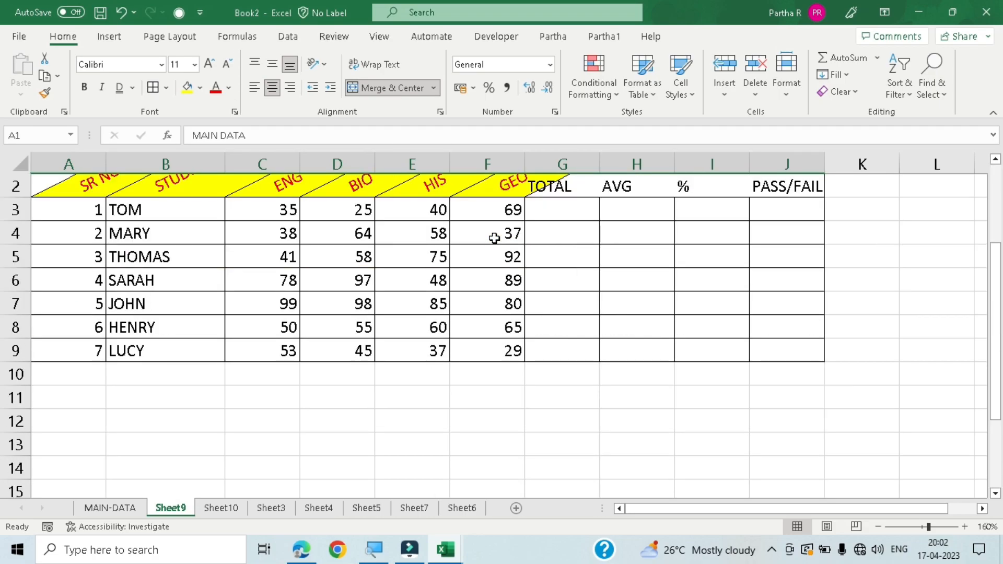
scroll(494, 241, "down", 2)
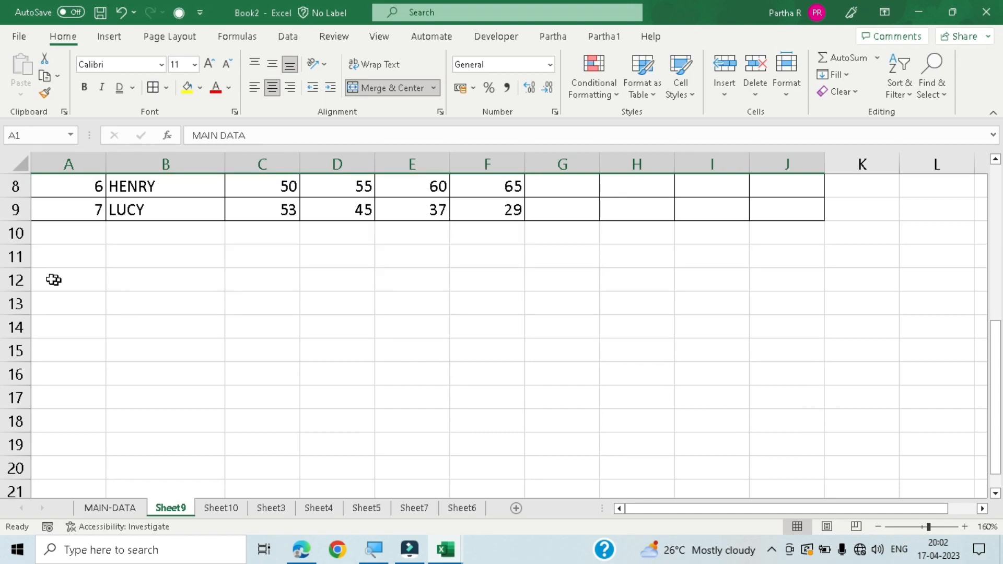
scroll(156, 251, "up", 4)
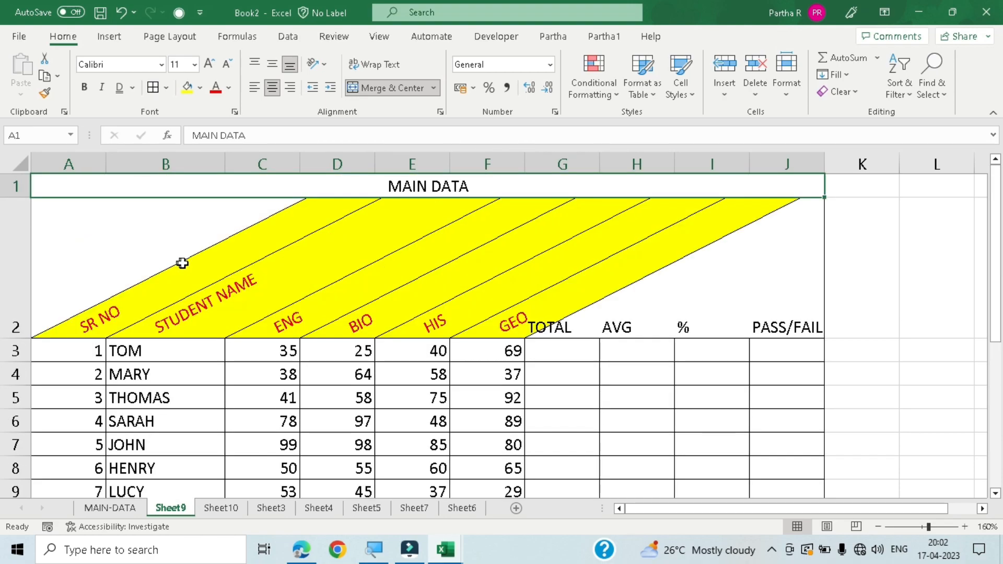
scroll(336, 298, "down", 3)
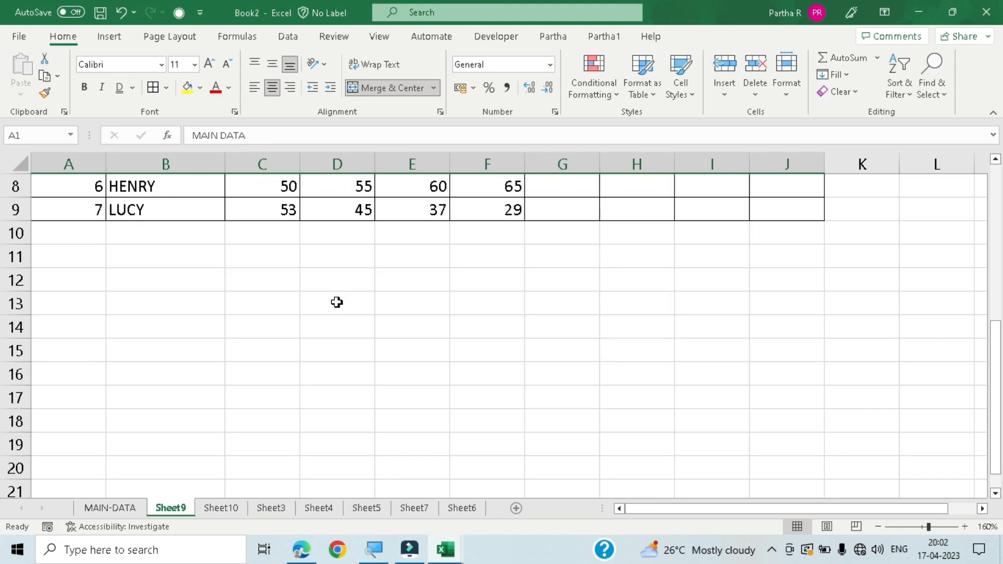
left_click(139, 260)
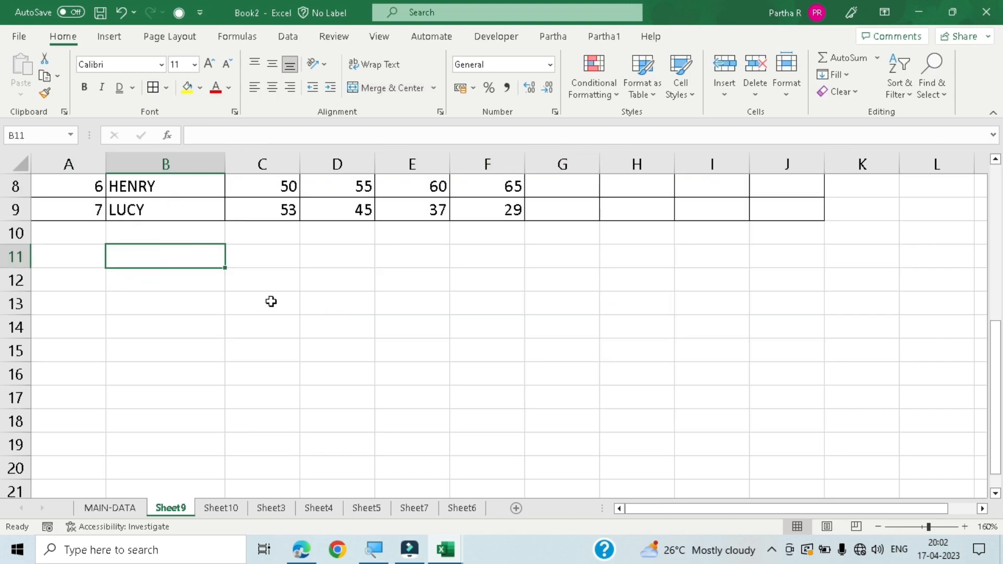
type("STUDENT NAME")
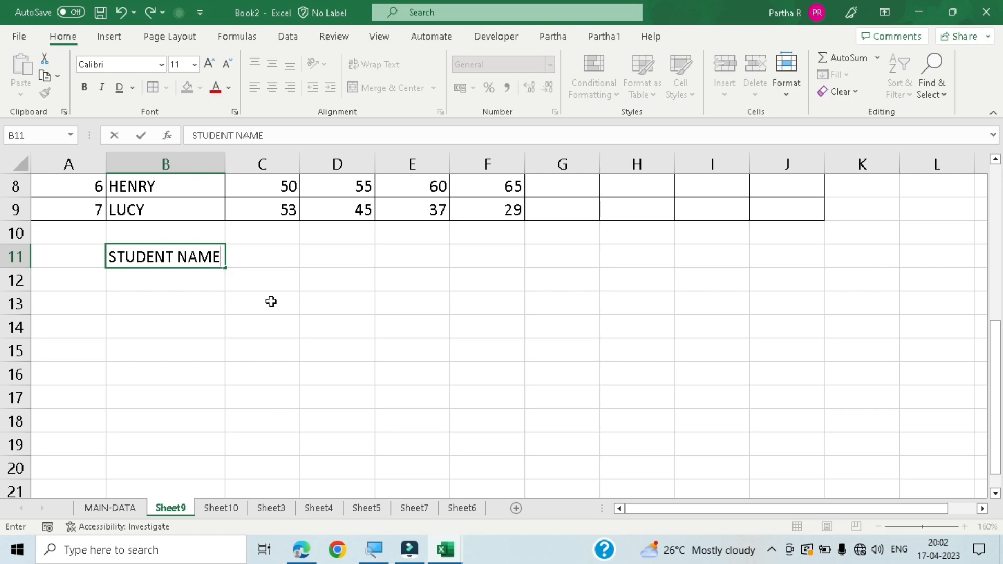
key("Return")
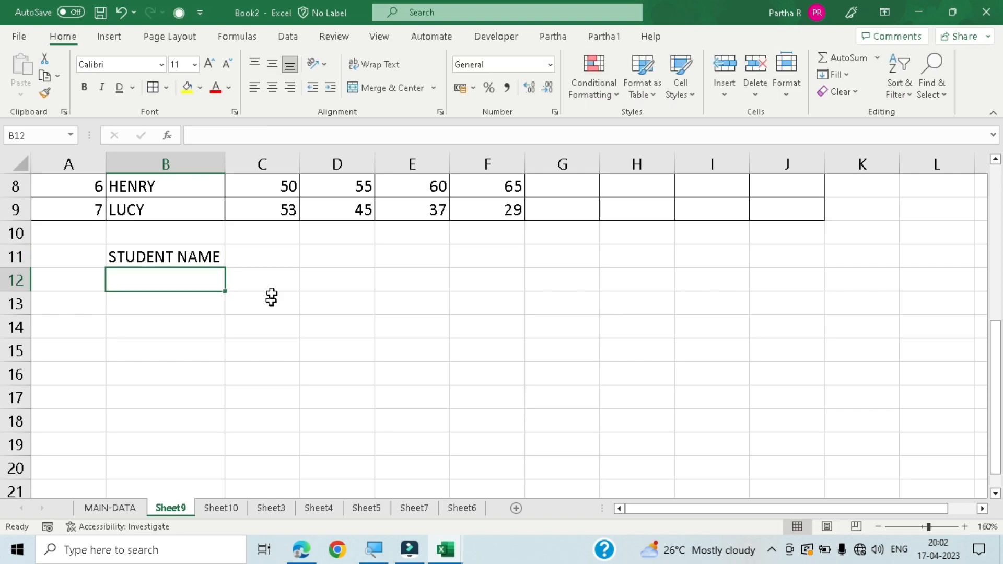
- Narrow column B to less than the STUDENT NAME text and enter AGE in the adjacent cell C11
left_click_drag(225, 163, 168, 173)
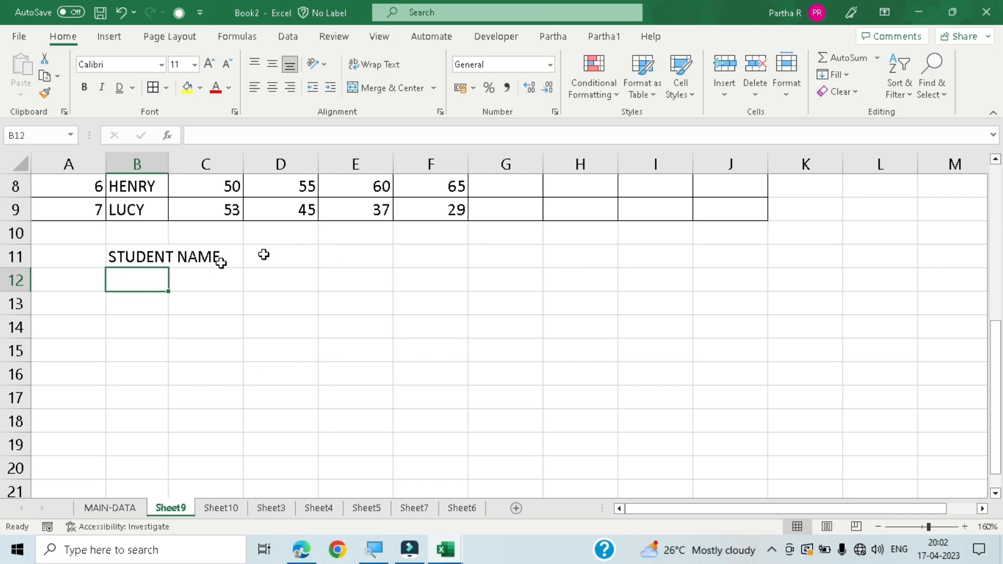
left_click(187, 257)
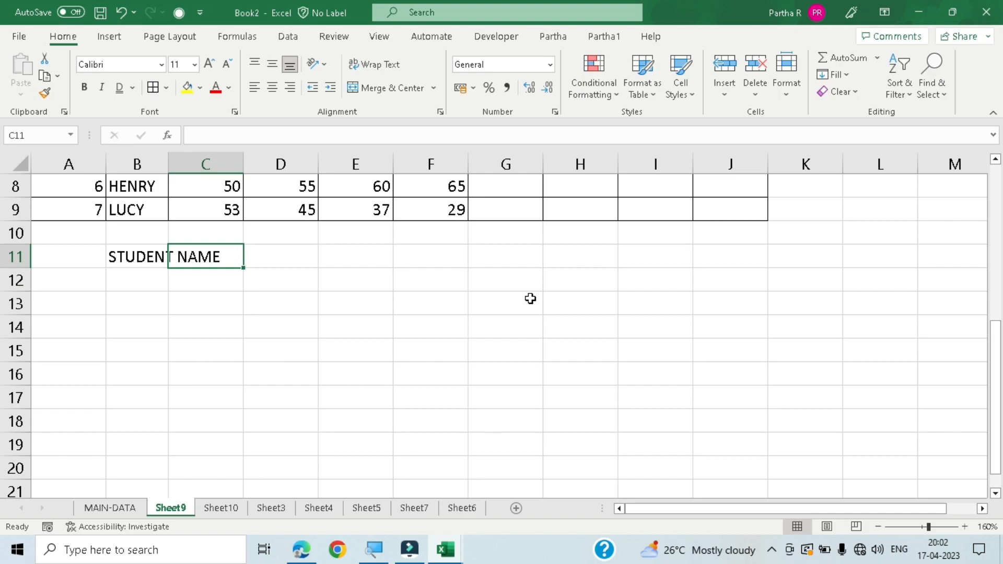
type("AG")
key("Return")
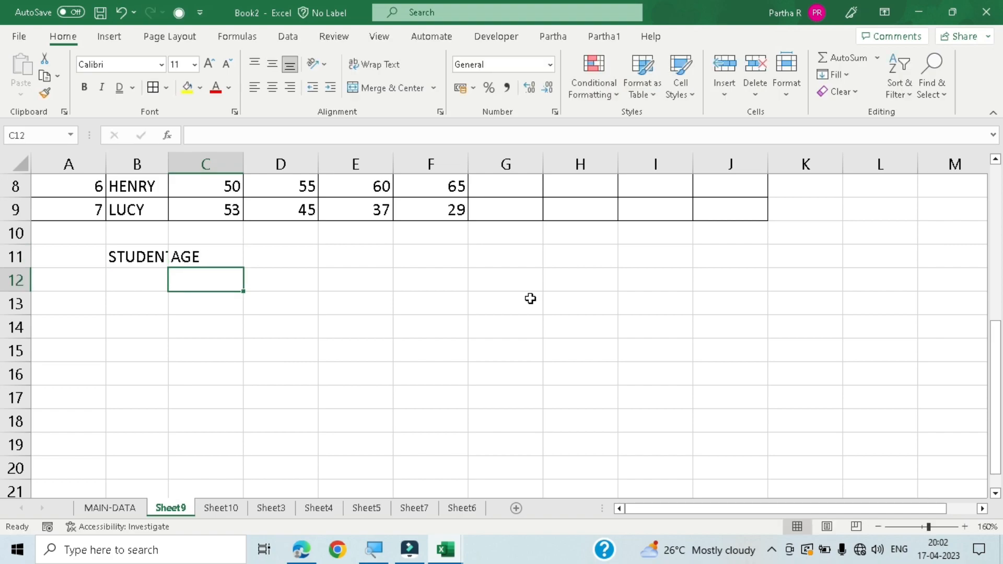
- Wrap the STUDENT NAME text in cell B11, widen column B to fit the word STUDENT, and turn the wrapping off again
left_click(163, 256)
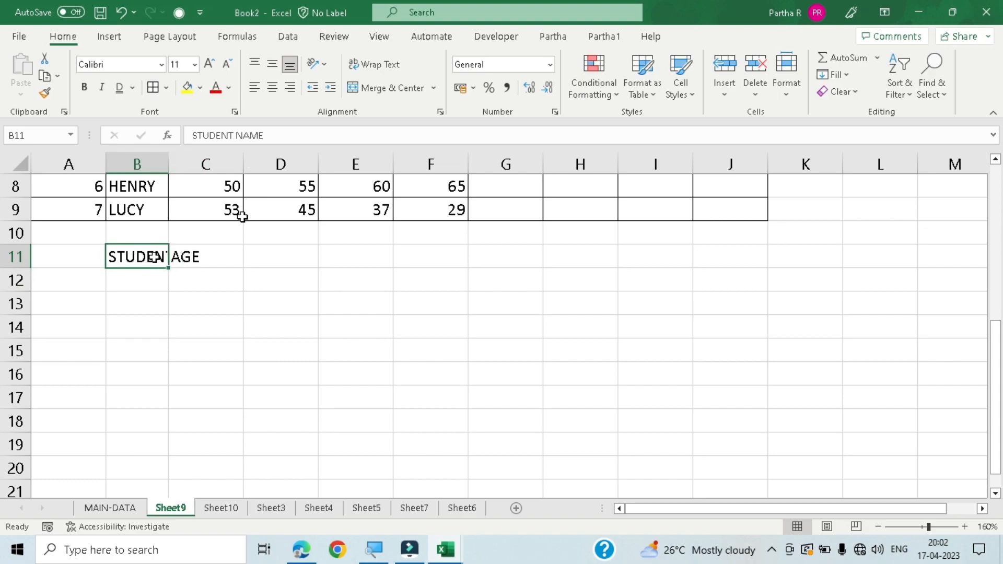
left_click(385, 66)
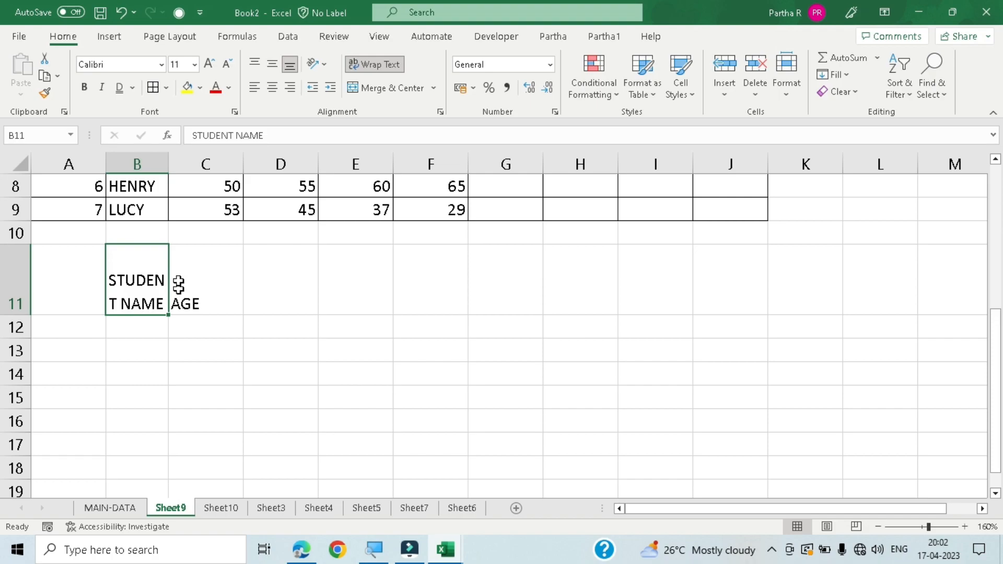
left_click_drag(170, 161, 179, 159)
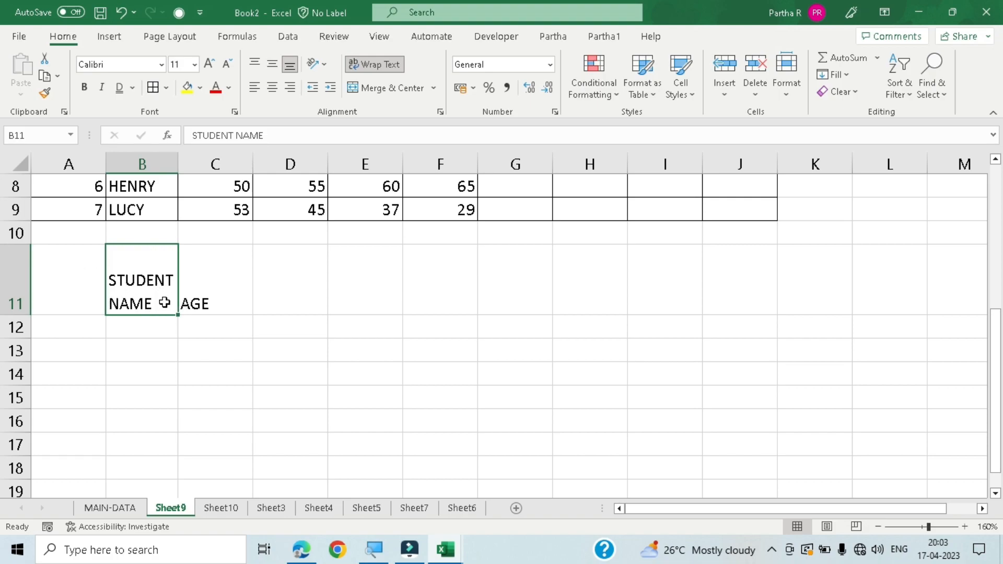
left_click(380, 64)
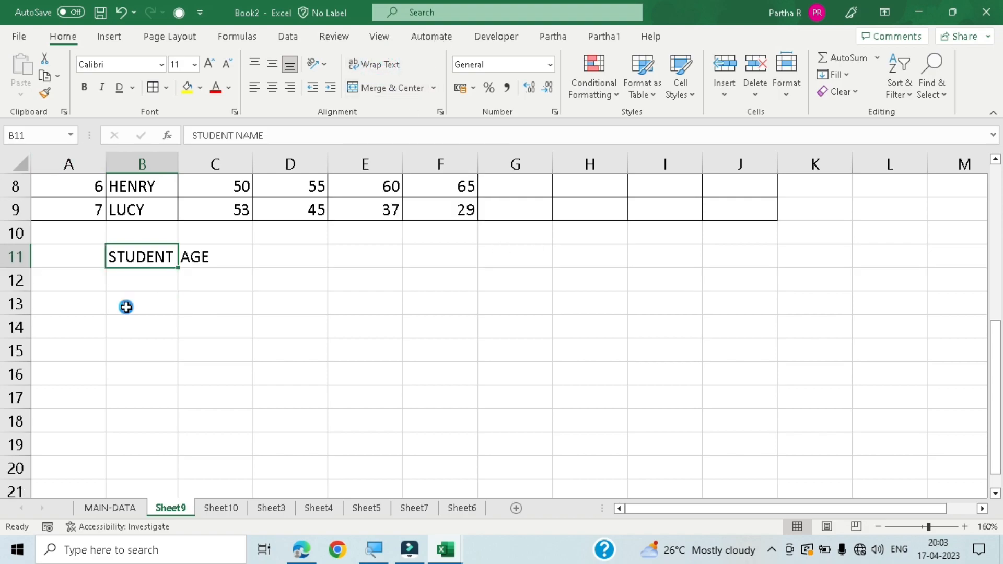
- Undo the wrap text, column B width and cell entry changes made in row 11
key("ctrl+z")
key("ctrl+z")
key("ctrl+z")
key("ctrl+z")
key("ctrl+z")
key("ctrl+z")
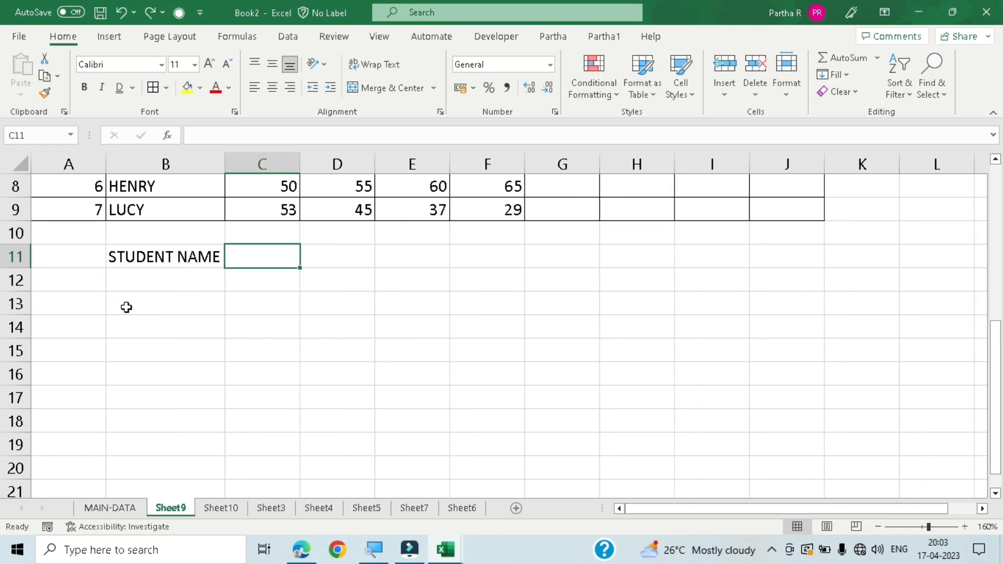
- Review the available number formats for cells without applying any of them
scroll(127, 307, "up", 3)
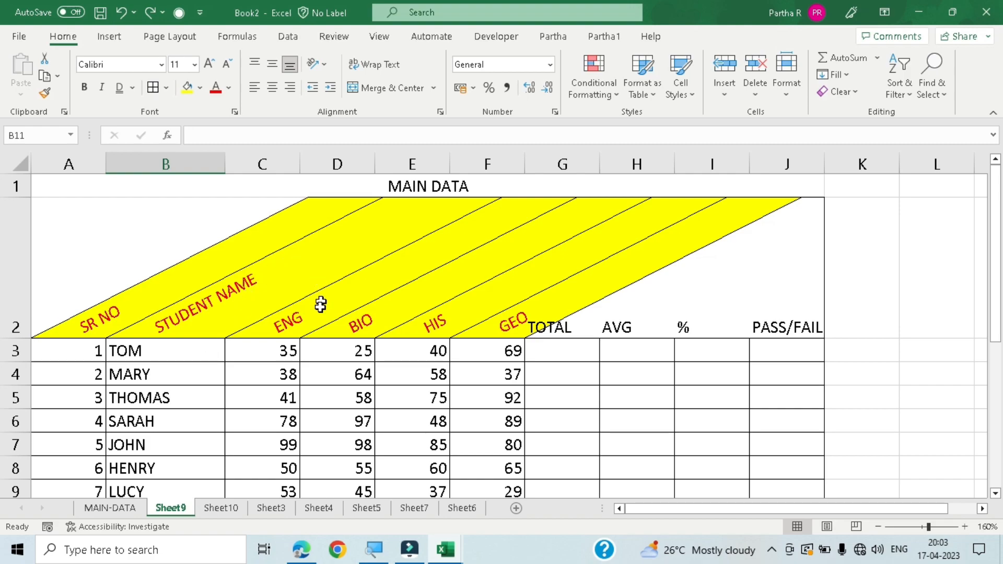
scroll(308, 325, "down", 2)
scroll(308, 325, "up", 2)
scroll(313, 324, "down", 1)
scroll(323, 322, "down", 1)
scroll(323, 304, "up", 2)
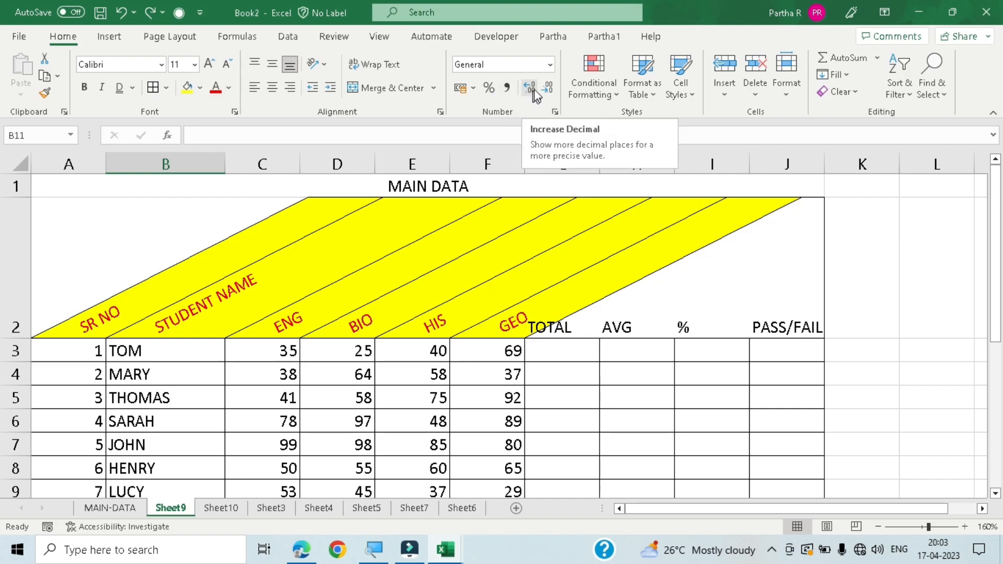
left_click(549, 64)
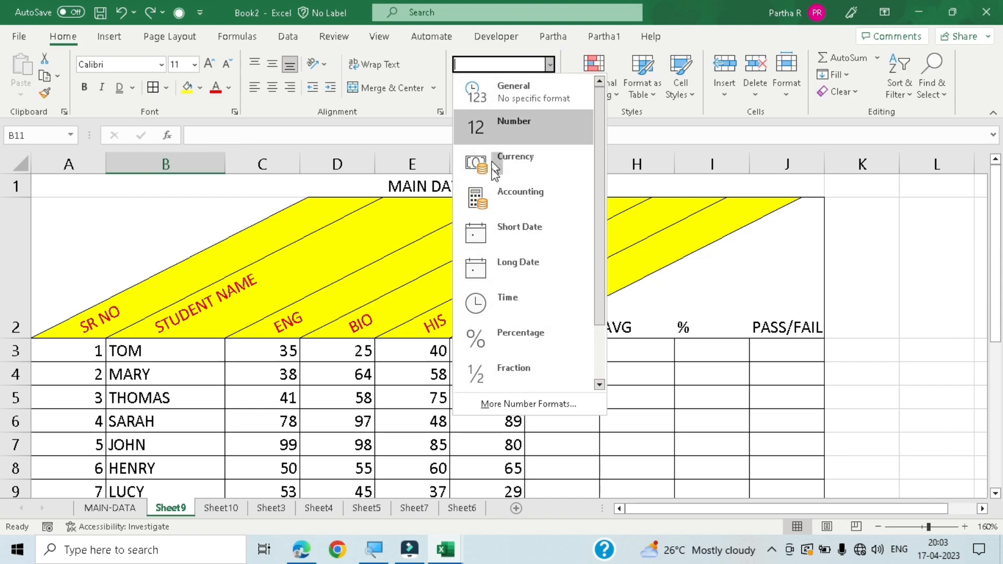
left_click(903, 288)
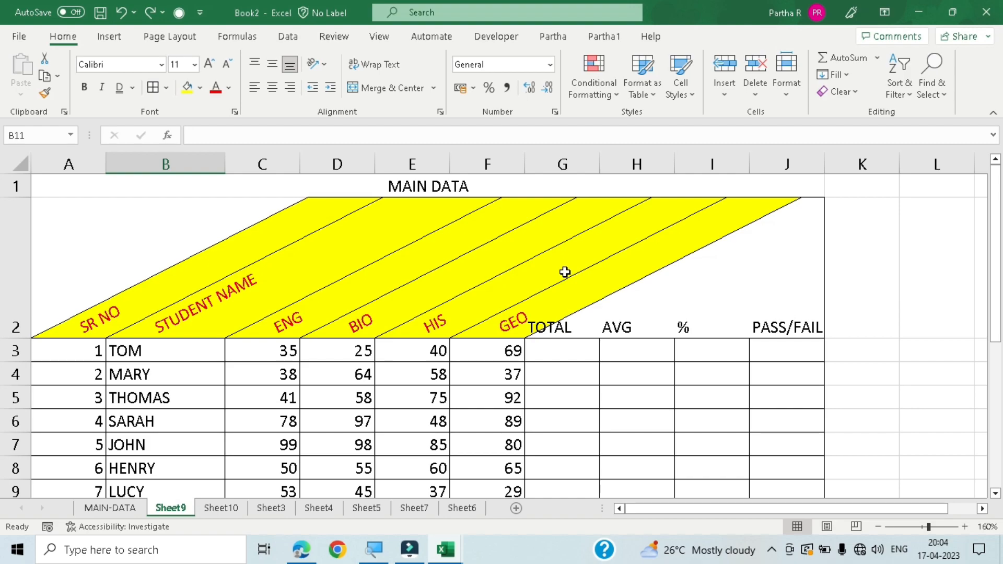
- Look over the marks table in Sheet9 and the contents of the MAIN-DATA sheet
scroll(433, 334, "down", 1)
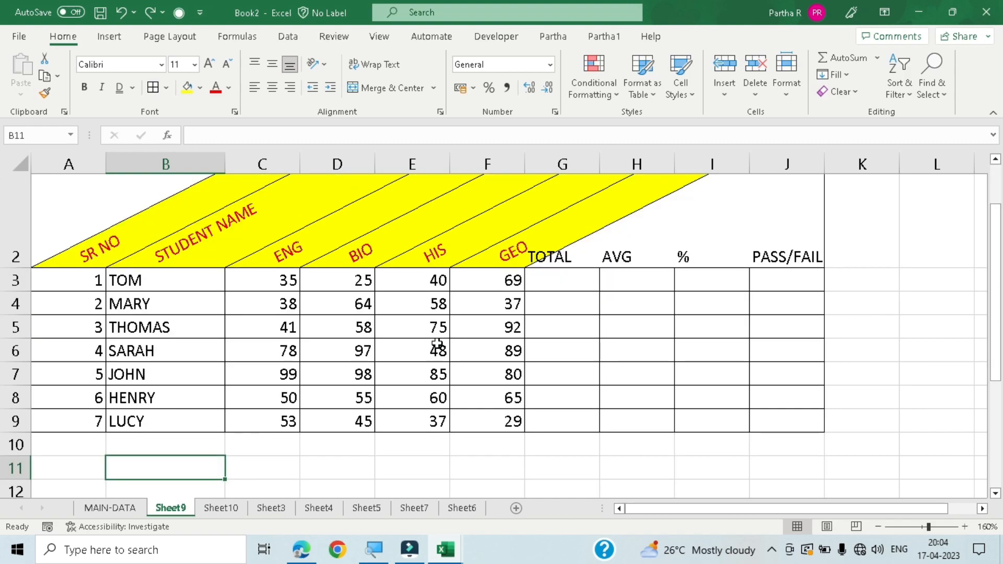
left_click(269, 282)
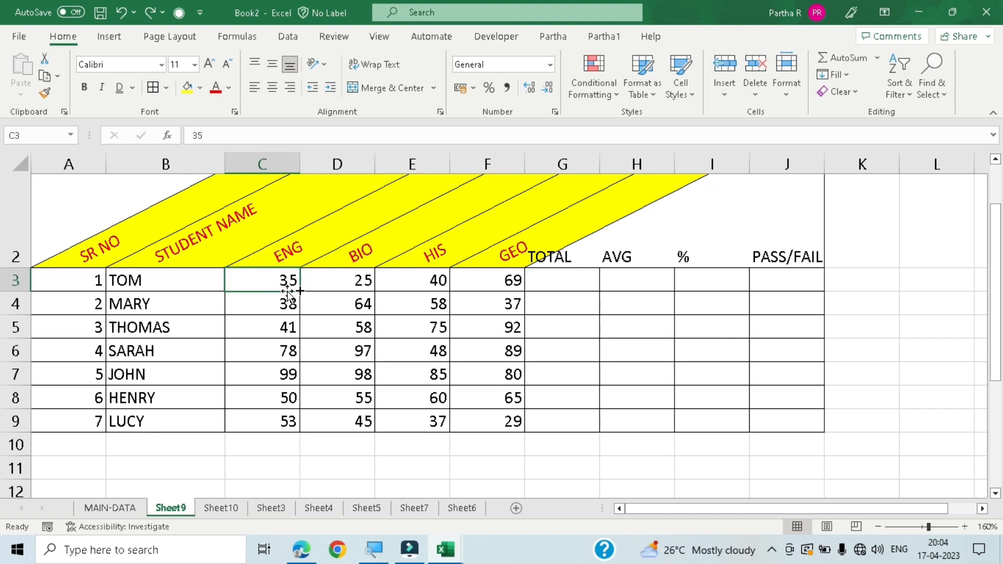
left_click(336, 348)
scroll(376, 334, "down", 4)
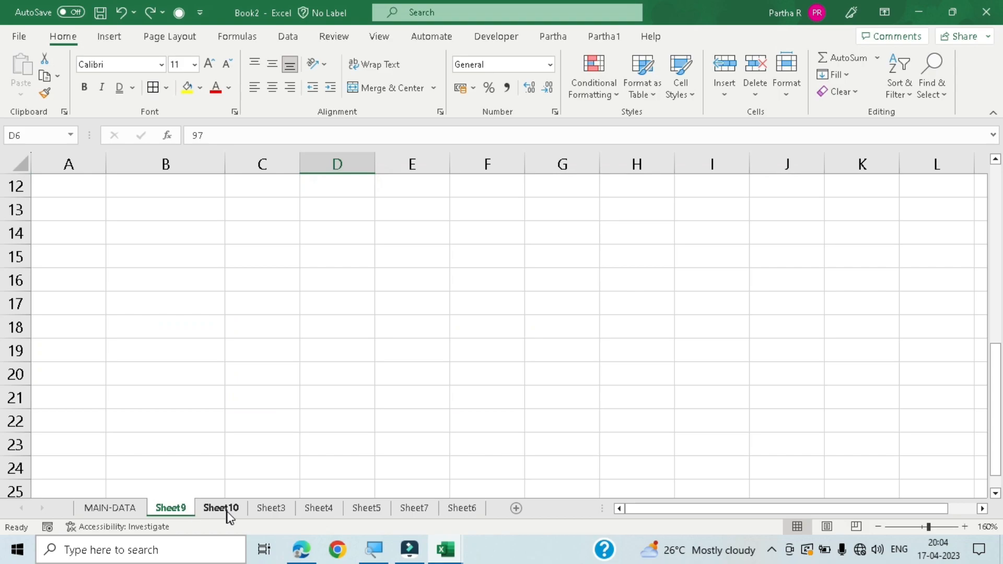
left_click(110, 508)
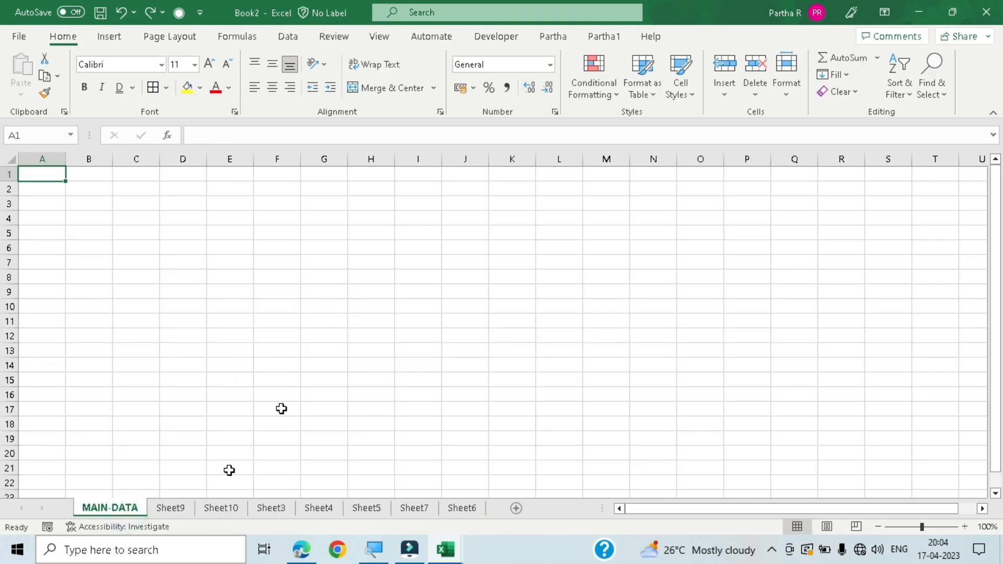
left_click(170, 508)
scroll(174, 358, "up", 4)
scroll(180, 358, "down", 1)
scroll(179, 358, "up", 1)
- Copy the student names in B3 to B9 of Sheet9 and paste them into Sheet10 starting at cell C3
left_click(219, 509)
scroll(246, 394, "down", 2)
scroll(251, 372, "up", 2)
left_click(130, 205)
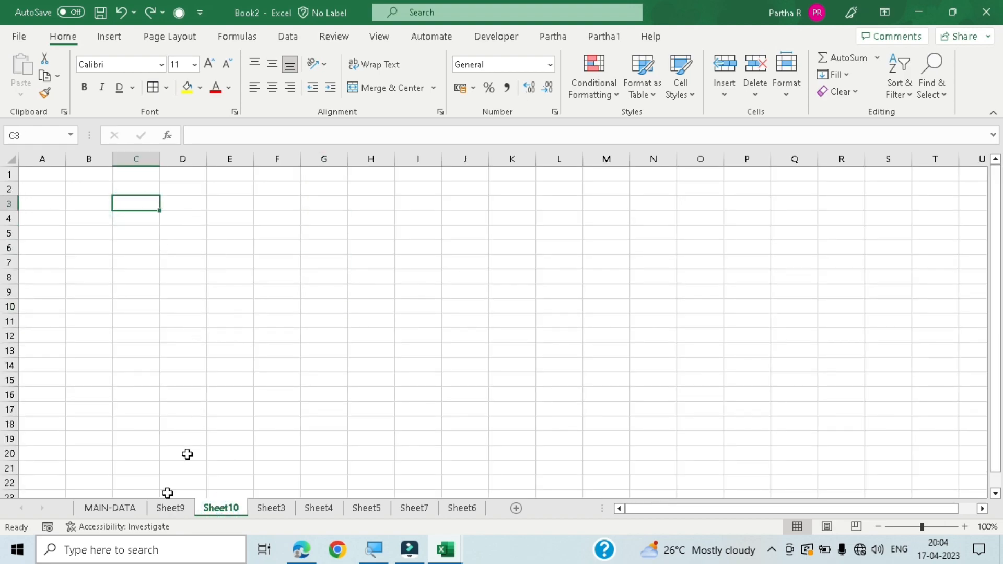
left_click(156, 509)
left_click(180, 357)
left_click_drag(180, 357, 190, 333)
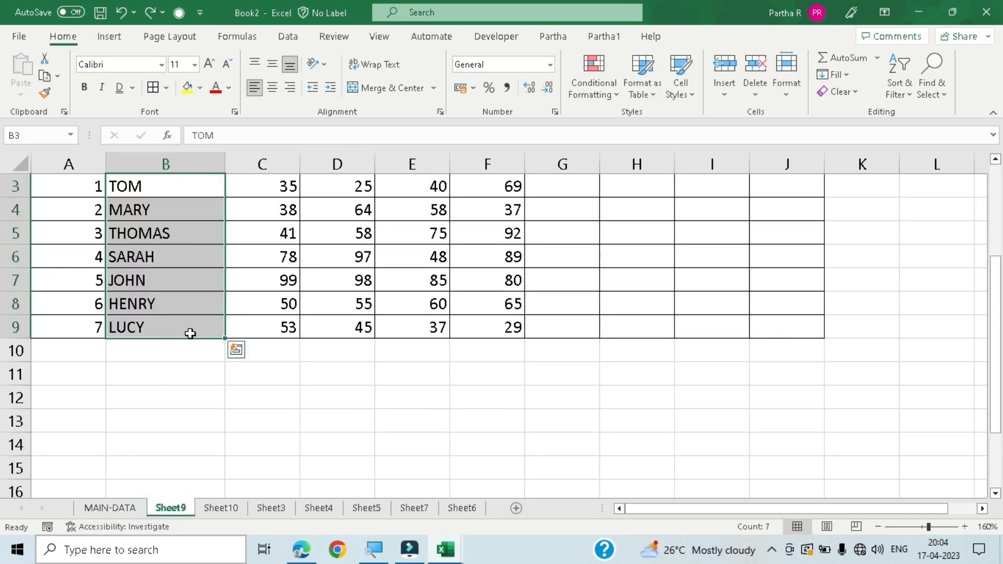
key("ctrl+c")
left_click(221, 508)
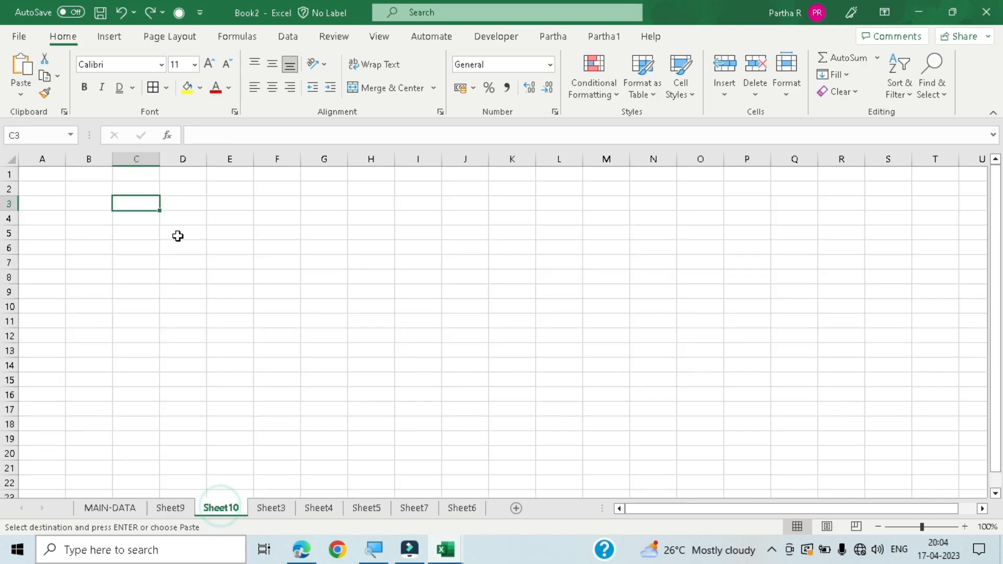
key("ctrl+v")
- Widen column C and increase the height of row 9 around the pasted names in Sheet10
left_click_drag(157, 159, 194, 159)
left_click_drag(12, 301, 12, 336)
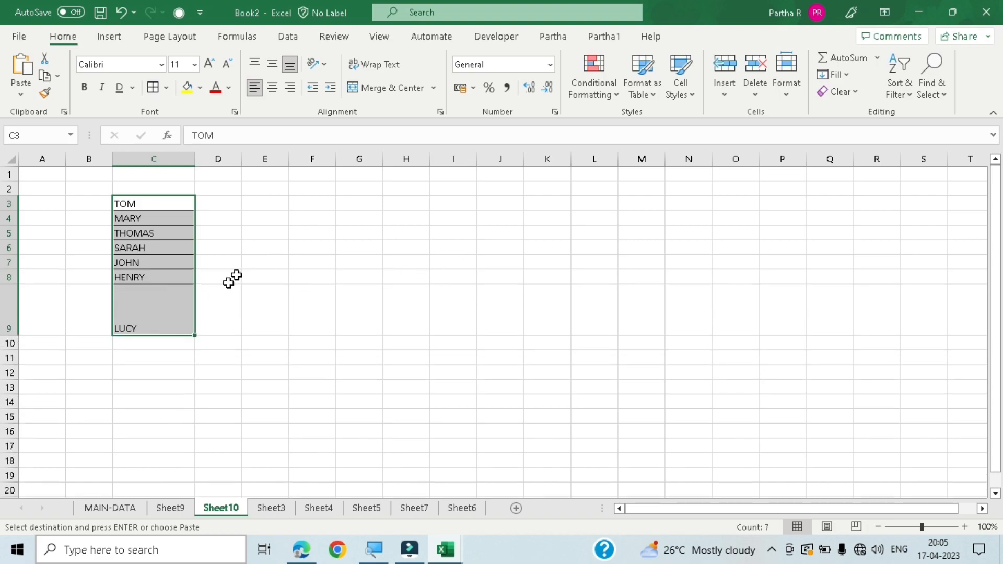
- Undo the last height change of row 9 in Sheet10
key("ctrl+z")
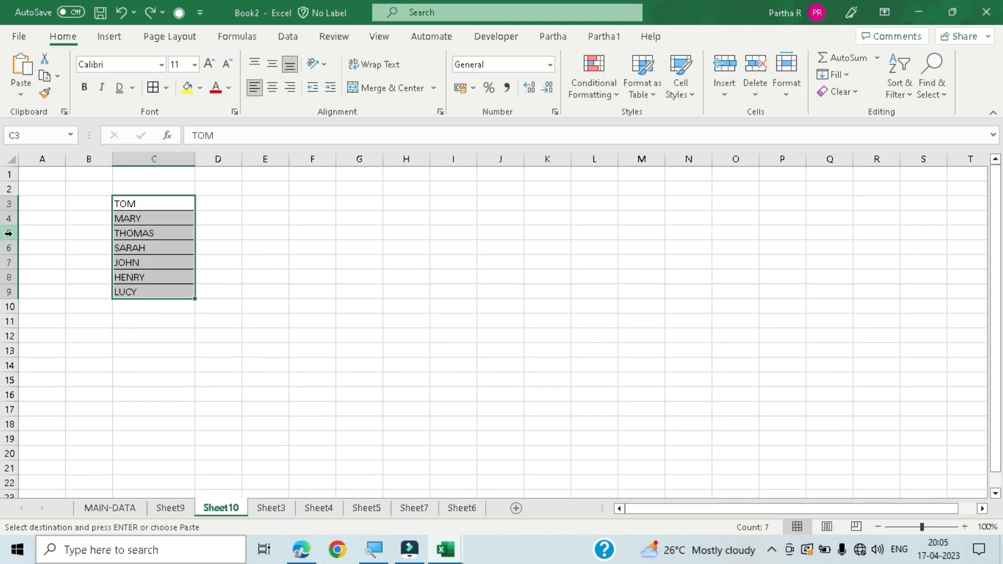
scroll(409, 277, "up", 5)
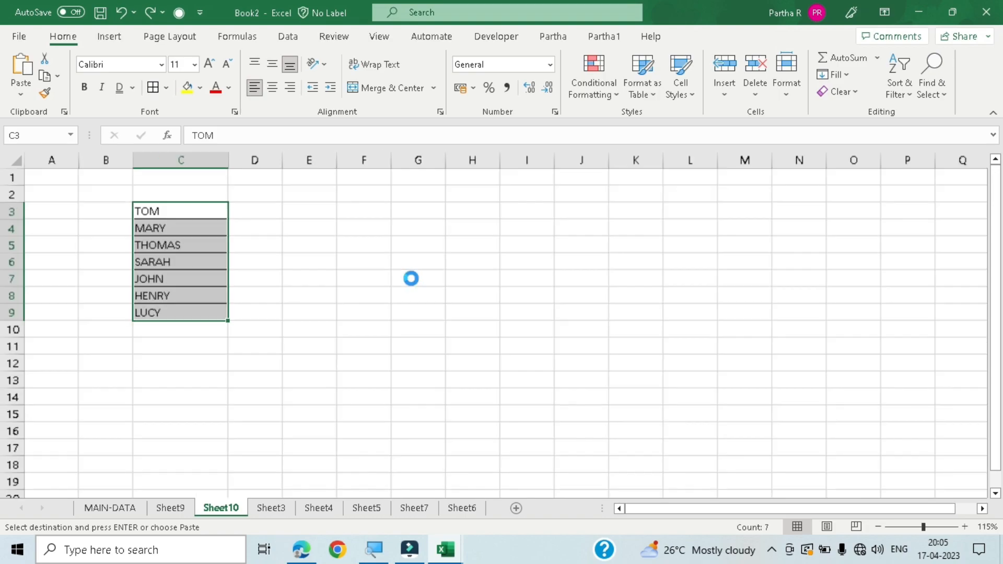
left_click(518, 375)
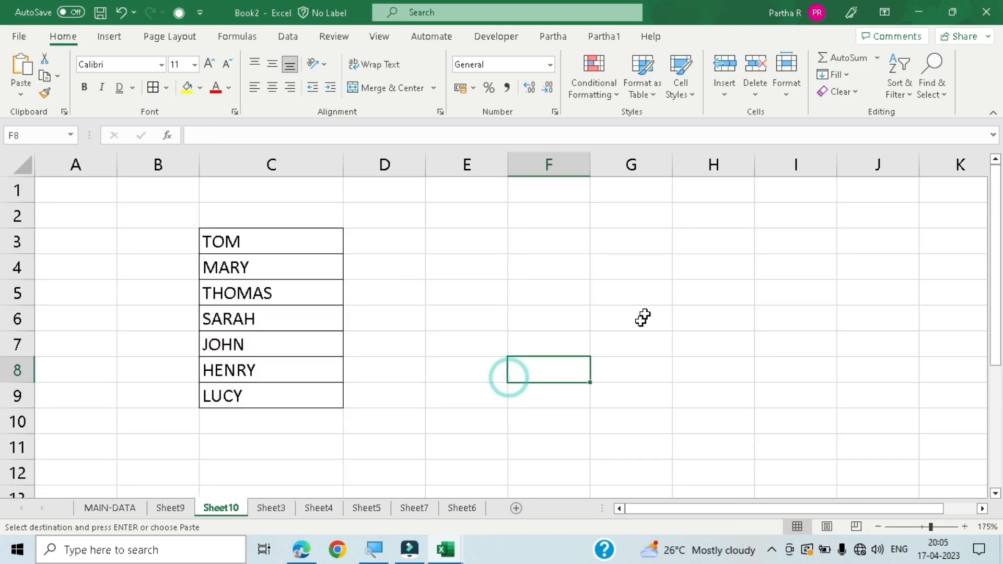
left_click(705, 302)
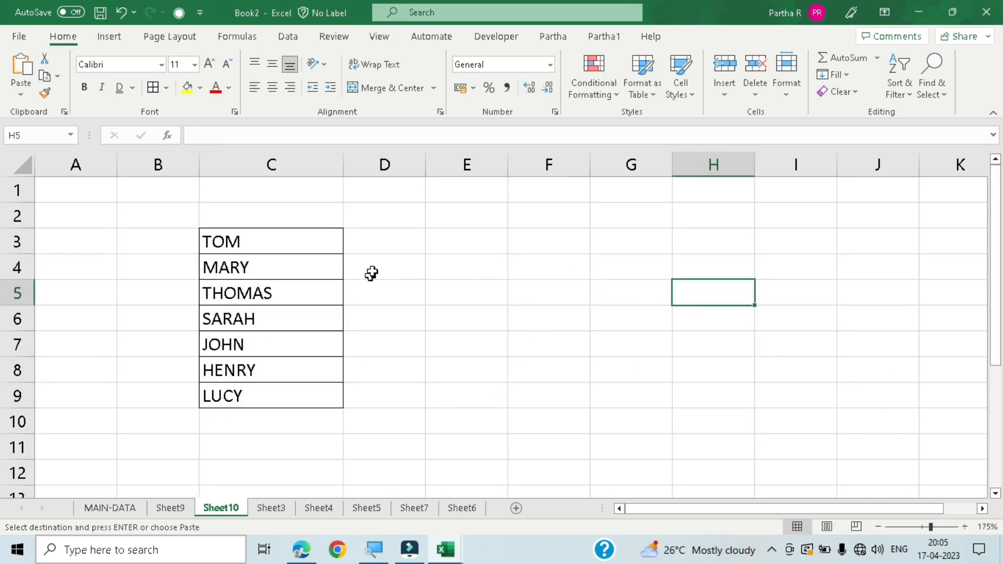
- Paste the copied names over C3:C9 again and switch the paste option to Formulas
left_click(298, 241)
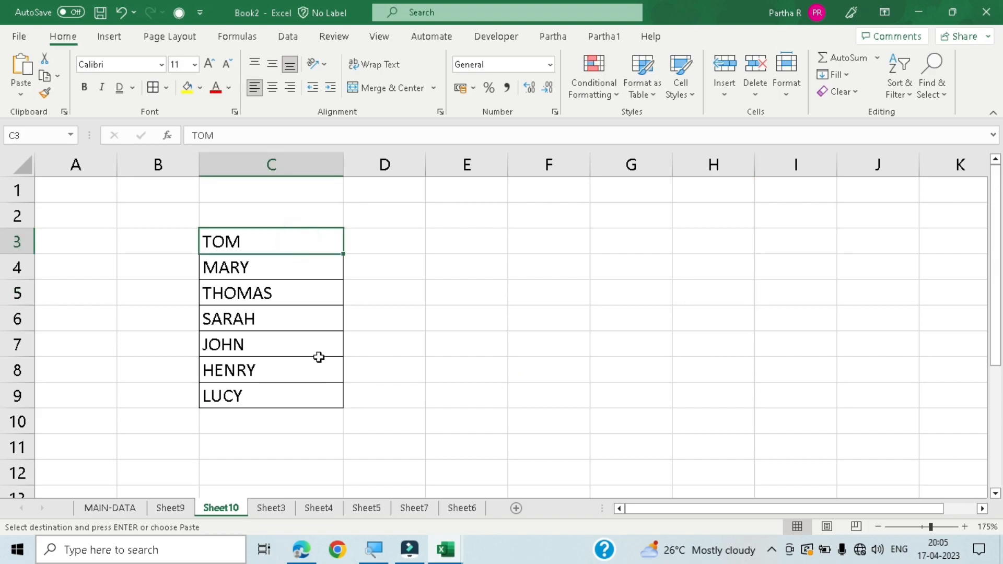
left_click(310, 392)
left_click_drag(313, 232, 311, 394)
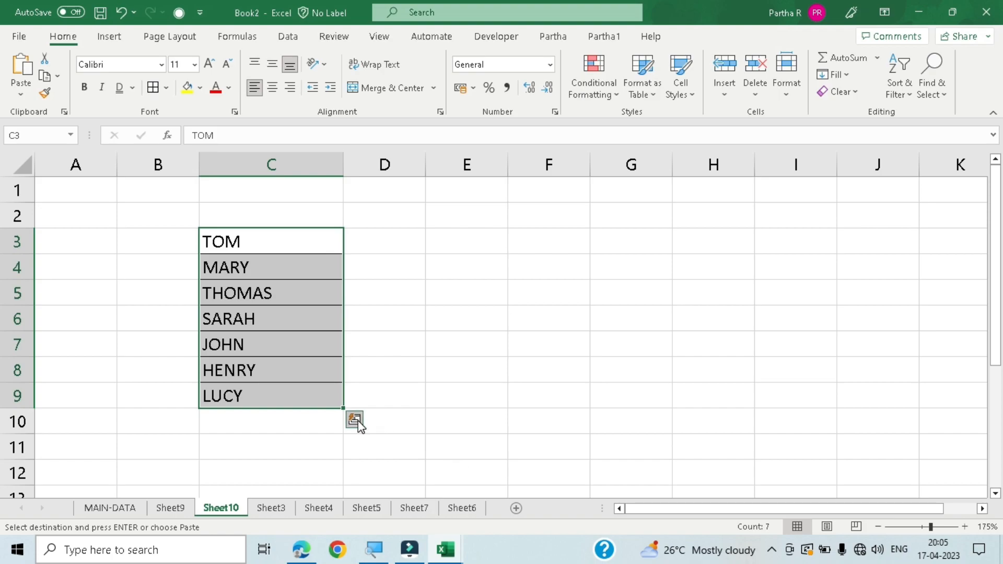
left_click(355, 420)
left_click(355, 421)
key("ctrl+v")
left_click(386, 418)
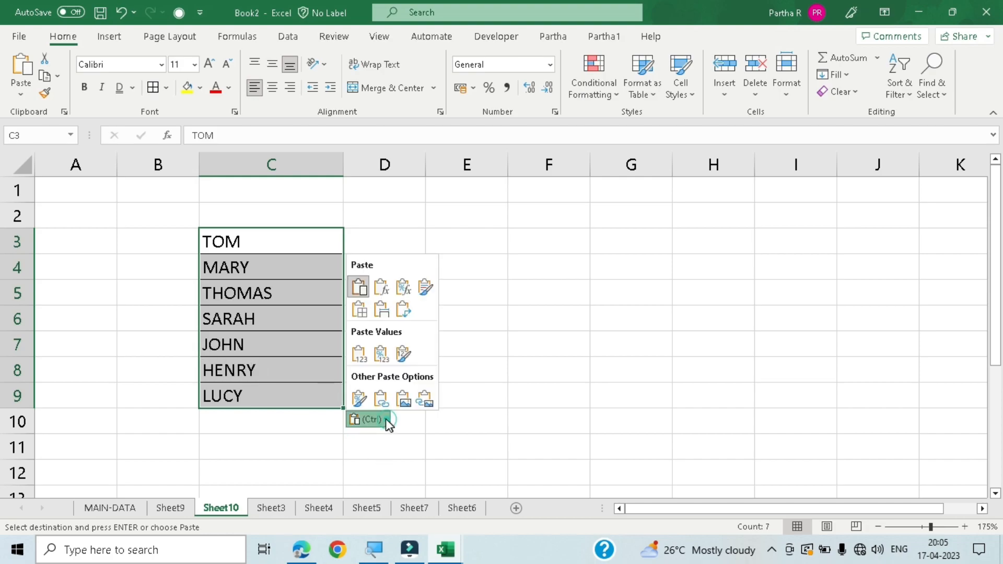
left_click(383, 288)
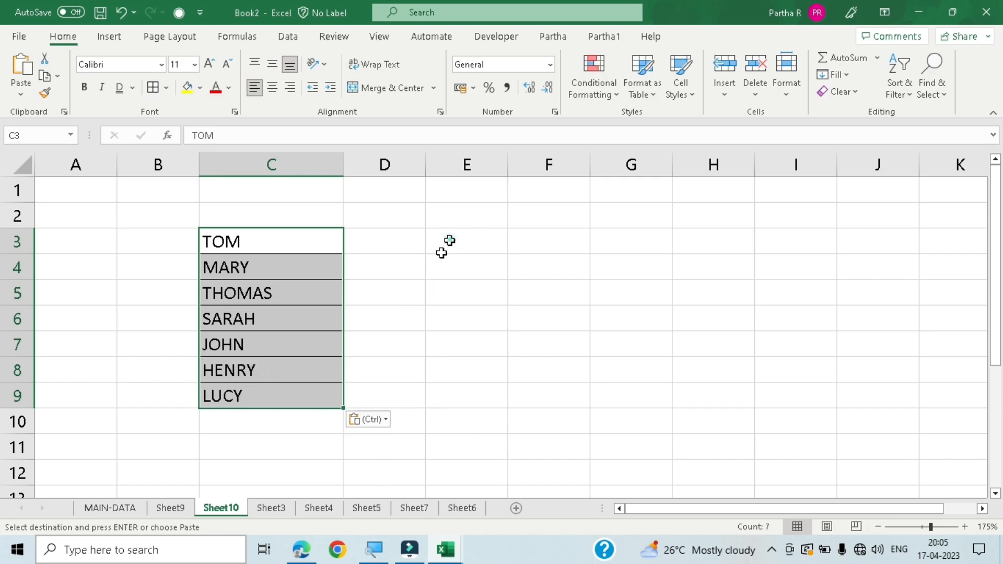
left_click(447, 240)
left_click(305, 239)
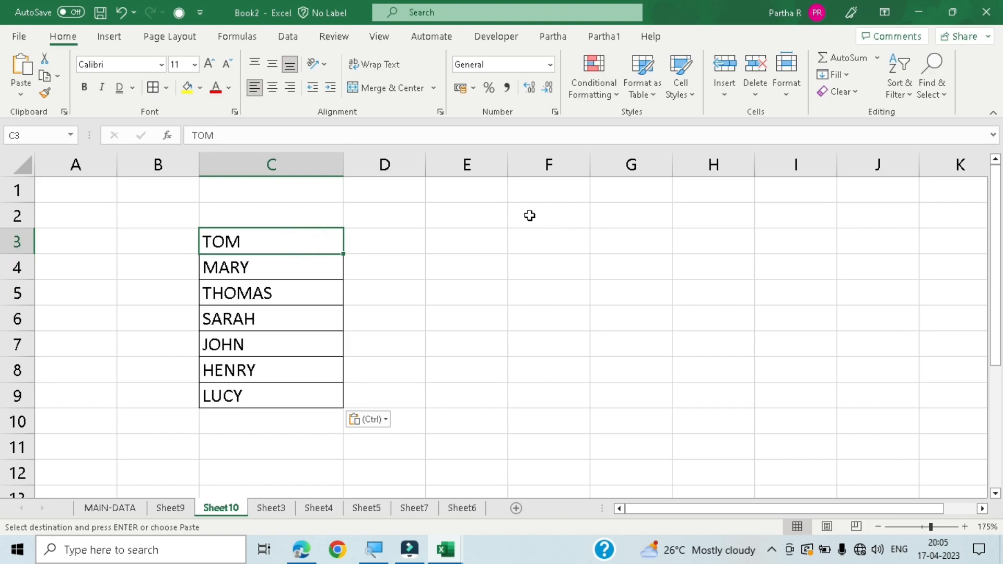
- Enter the headers NAME in C2 and SALARY in D2 above the name list
left_click(237, 215)
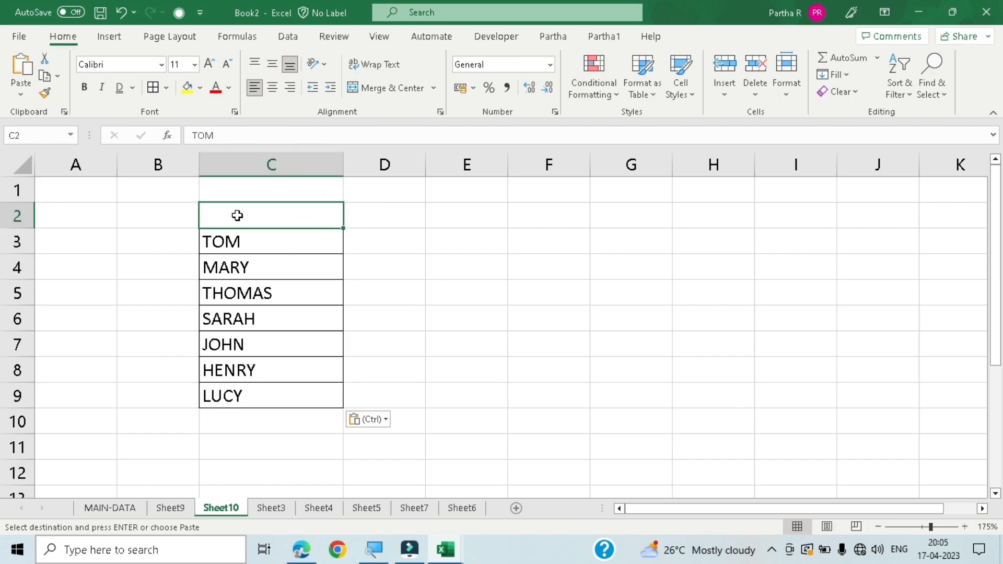
type("NAME")
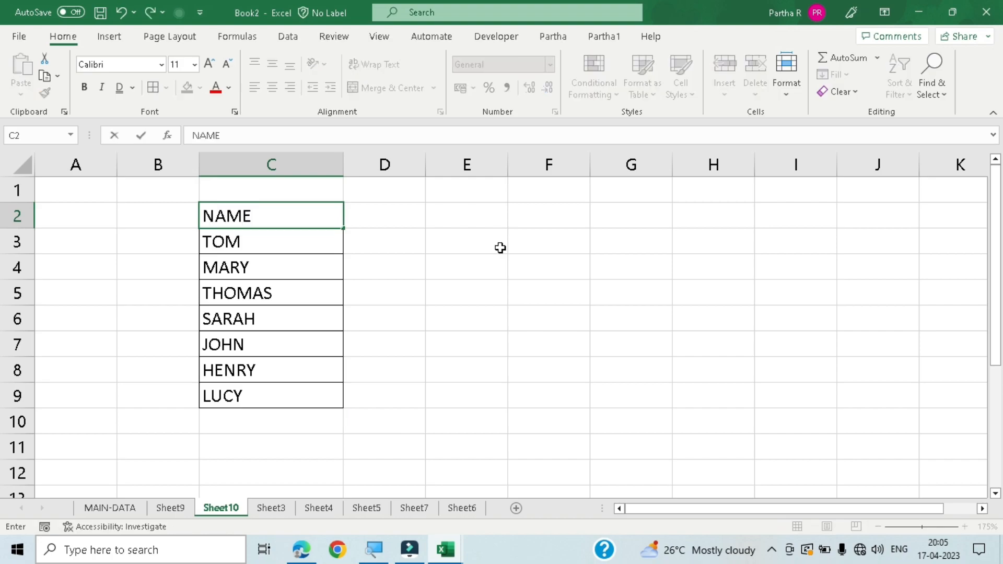
key("Tab")
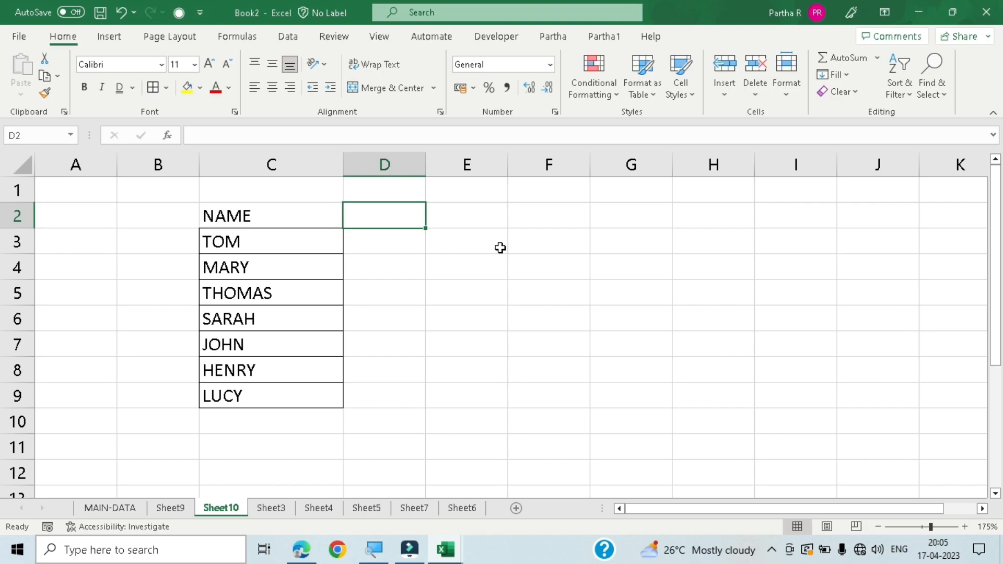
type("SALARY")
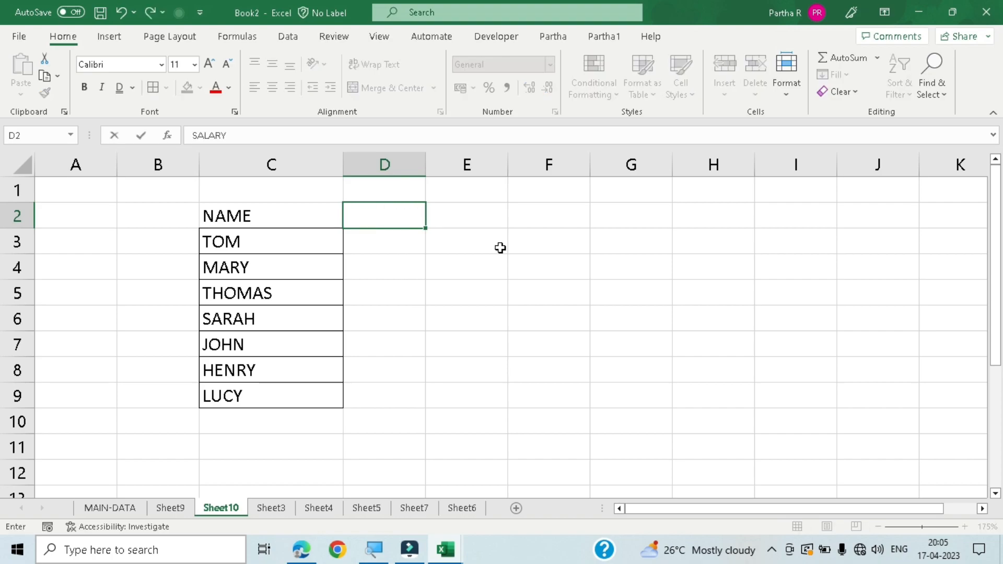
key("Return")
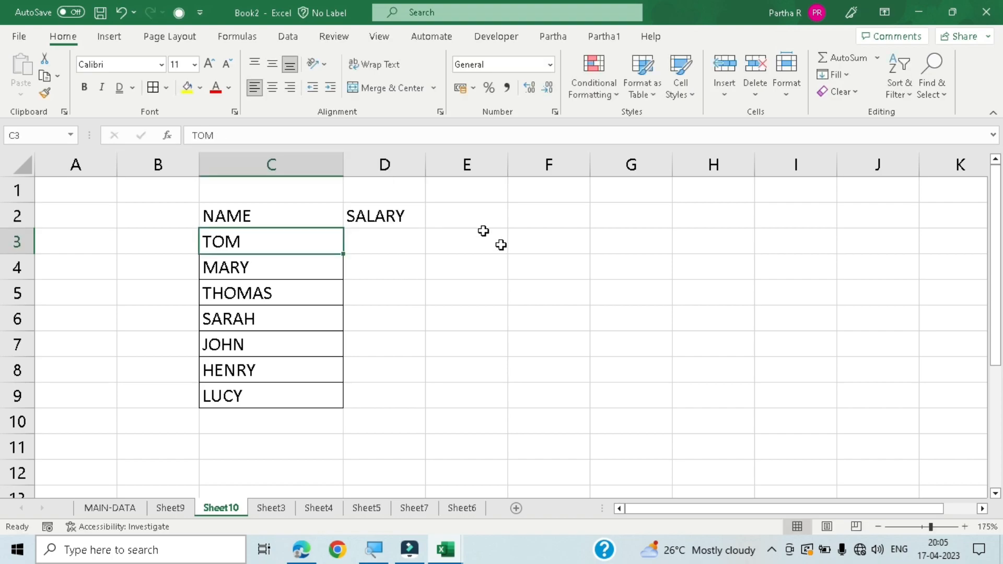
- Enter the salaries 12000 in D3 and 13000 in D4, and extend the series down to D9
left_click(395, 242)
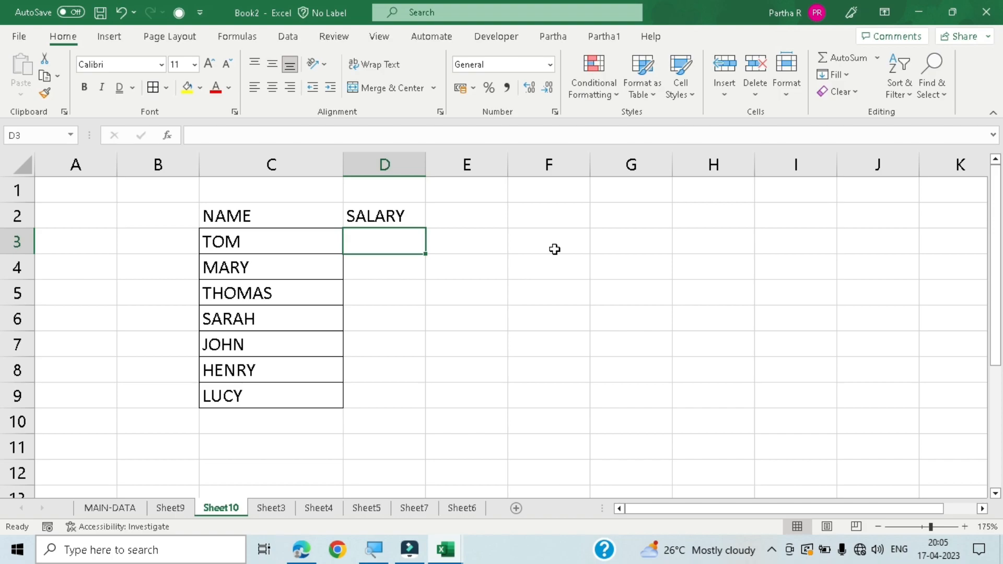
type("12000")
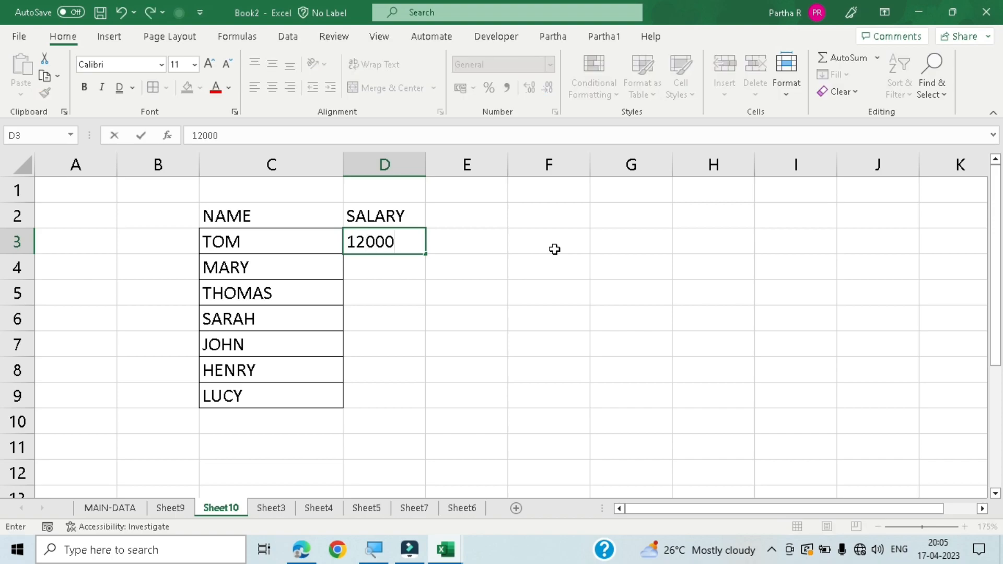
key("Return")
type("13000")
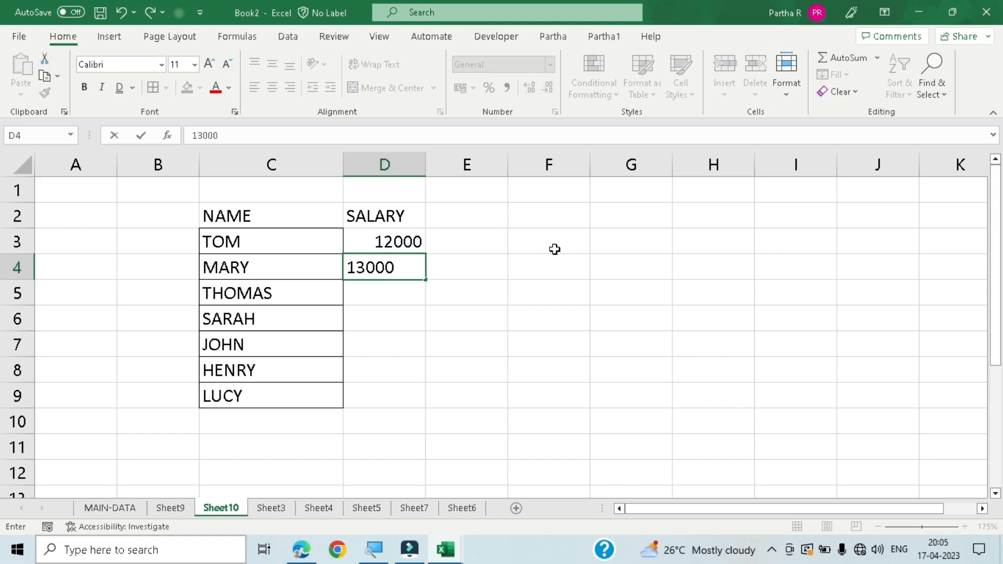
key("Return")
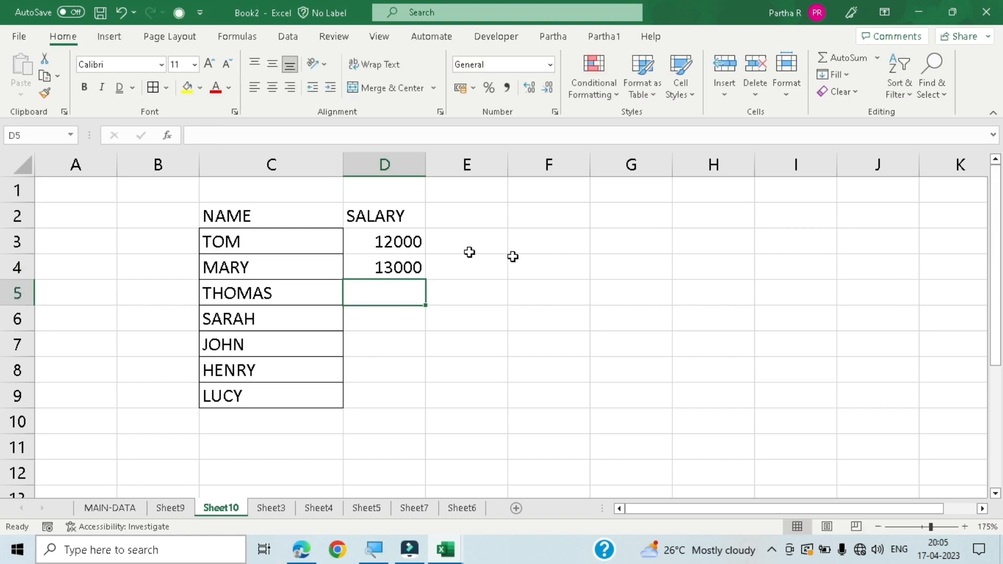
left_click_drag(408, 233, 434, 412)
left_click(470, 318)
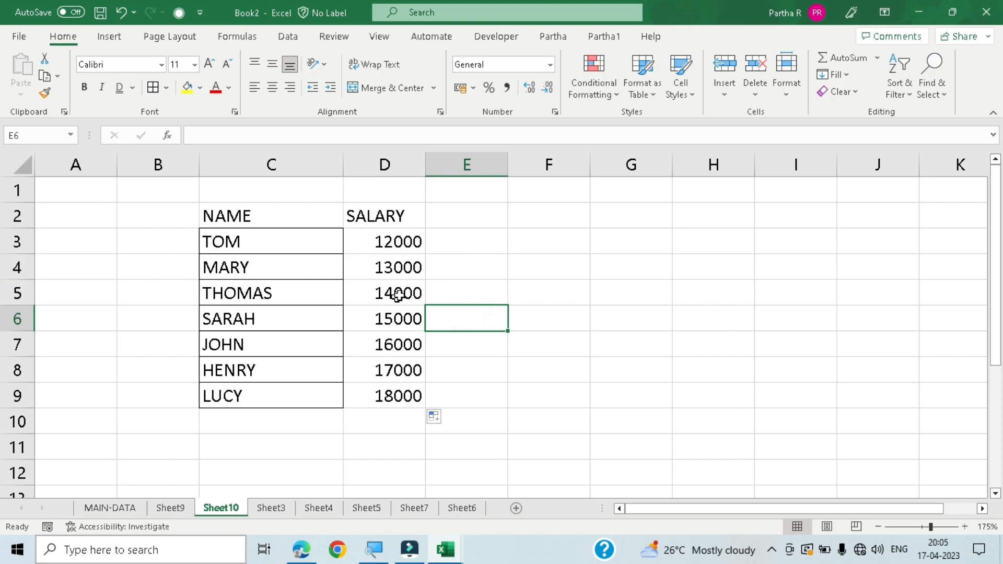
- Apply the default rupee accounting number format to the first salary in D3
left_click(409, 241)
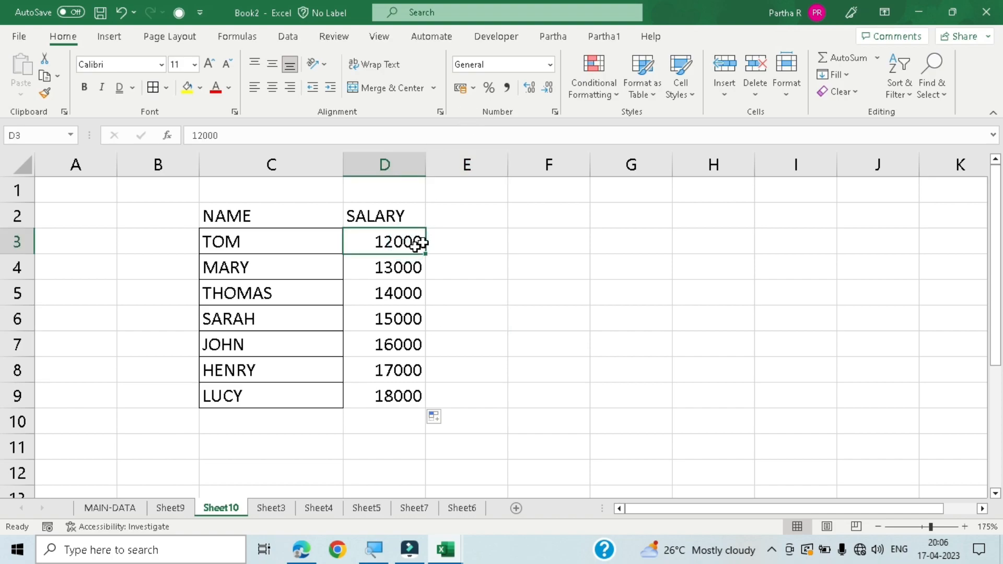
left_click(472, 87)
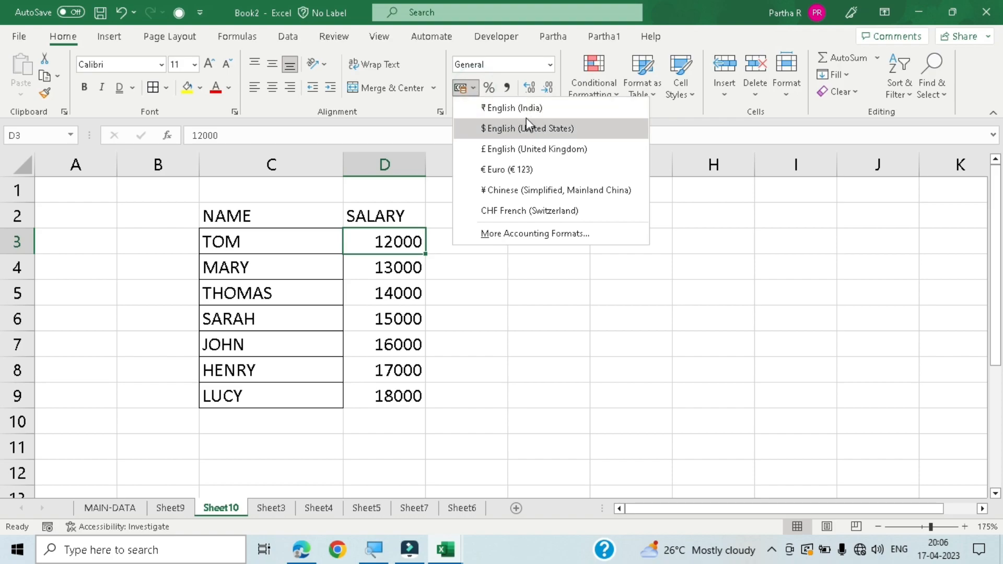
left_click(461, 89)
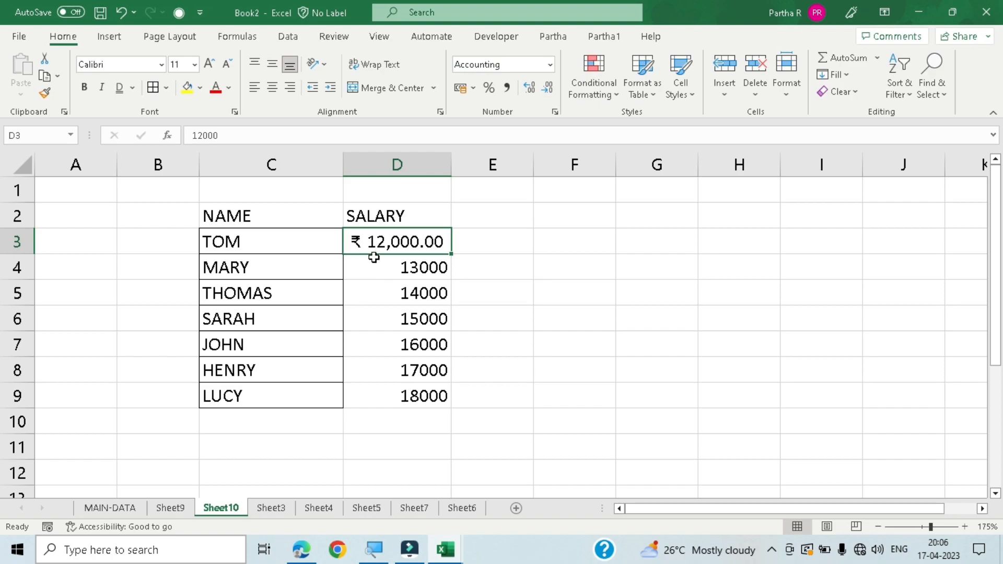
- Try the $ English (United States) accounting format on D3 and undo it
left_click(470, 86)
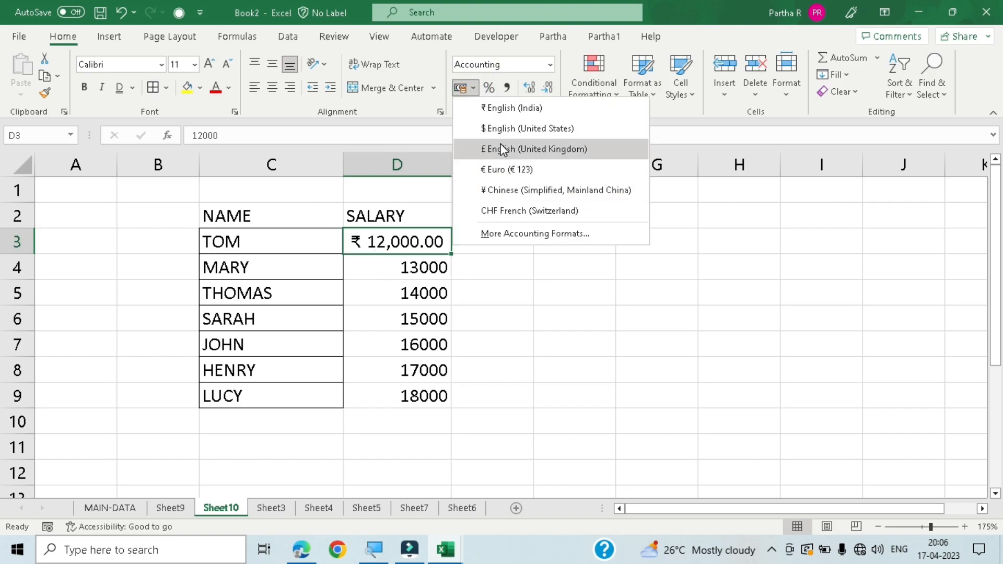
left_click(502, 128)
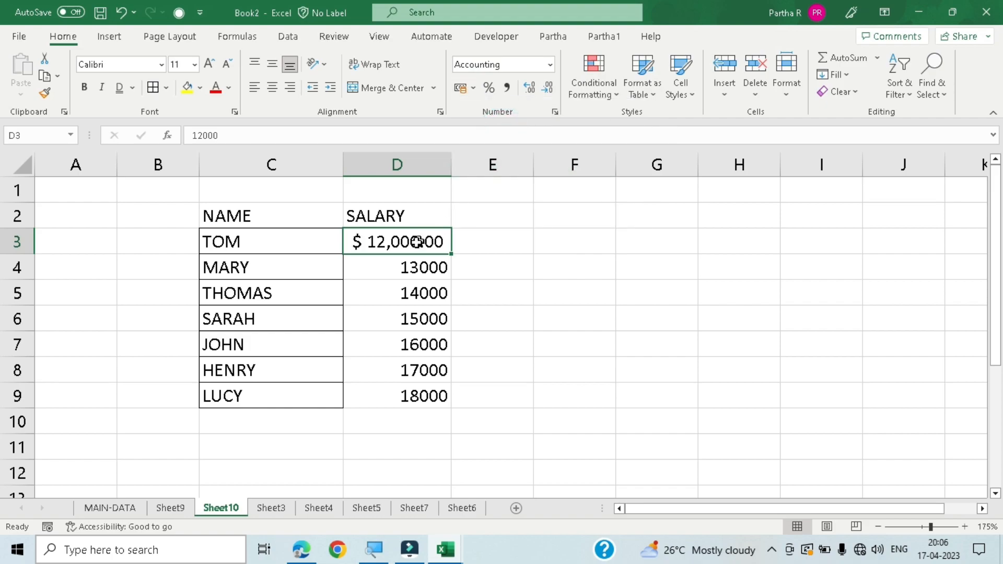
key("ctrl+z")
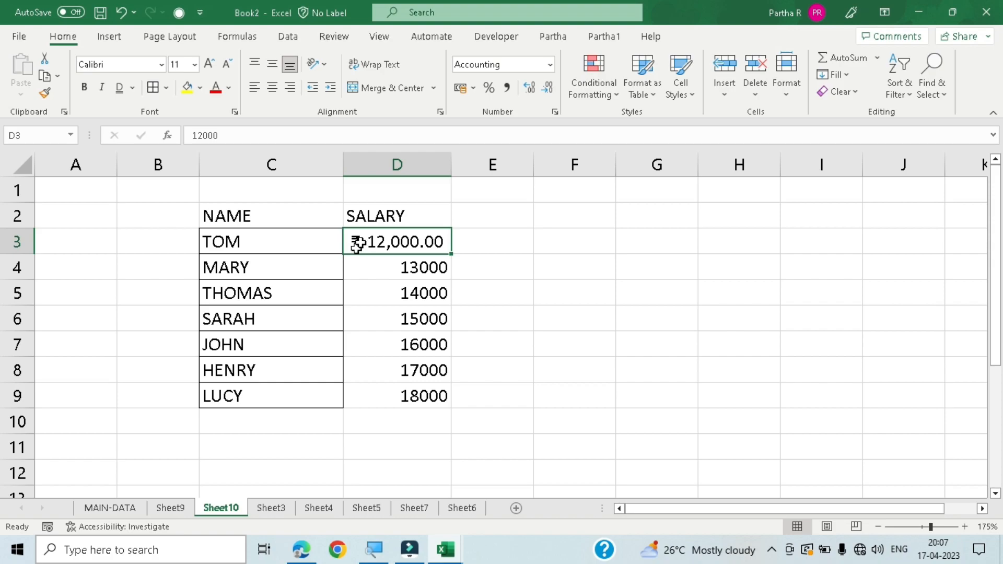
- Apply the default rupee accounting number format to all the salaries in D3:D9
left_click_drag(399, 240, 409, 397)
left_click(463, 87)
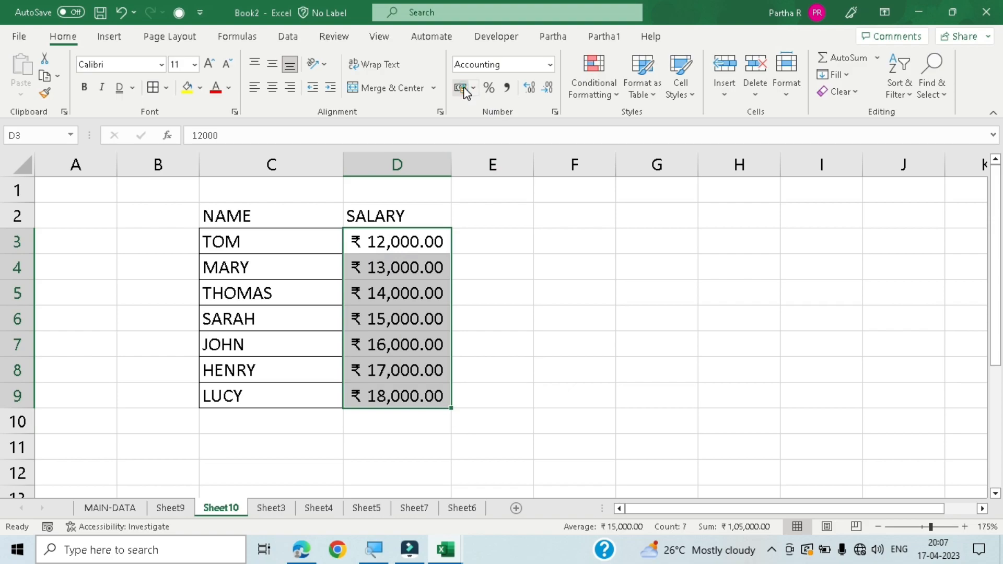
left_click(492, 323)
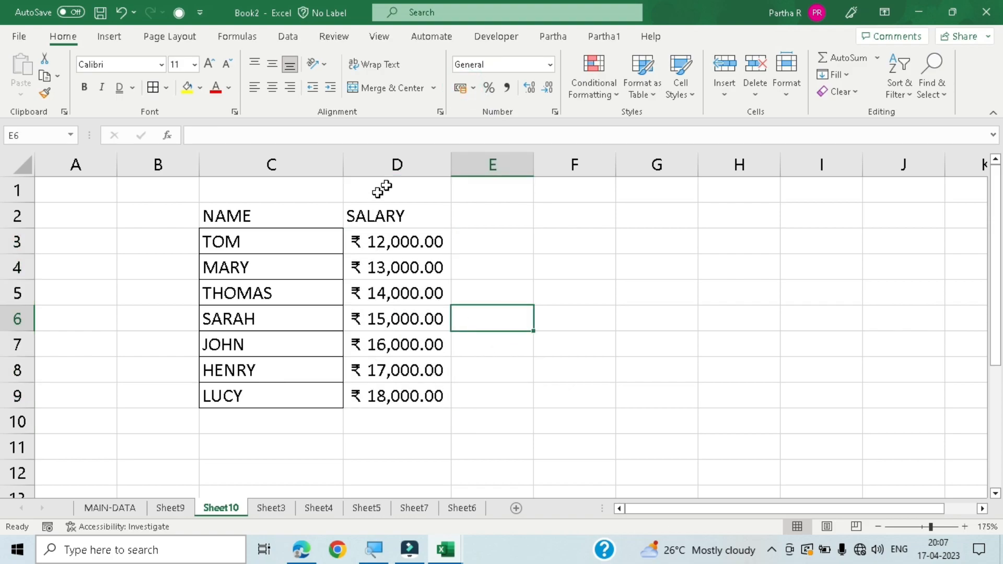
- Add the column header PER in E2 beside SALARY
left_click(481, 215)
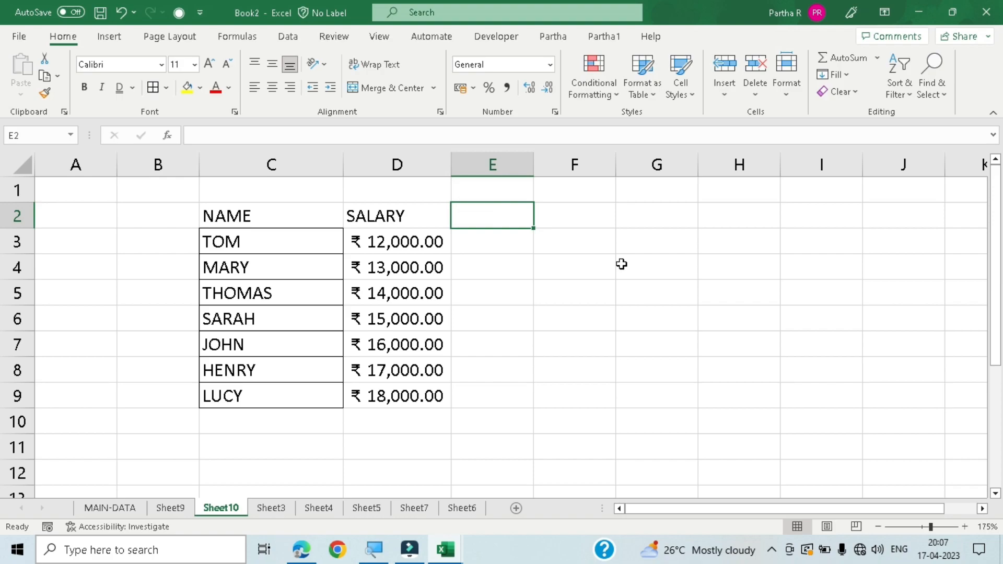
type("PER")
key("Return")
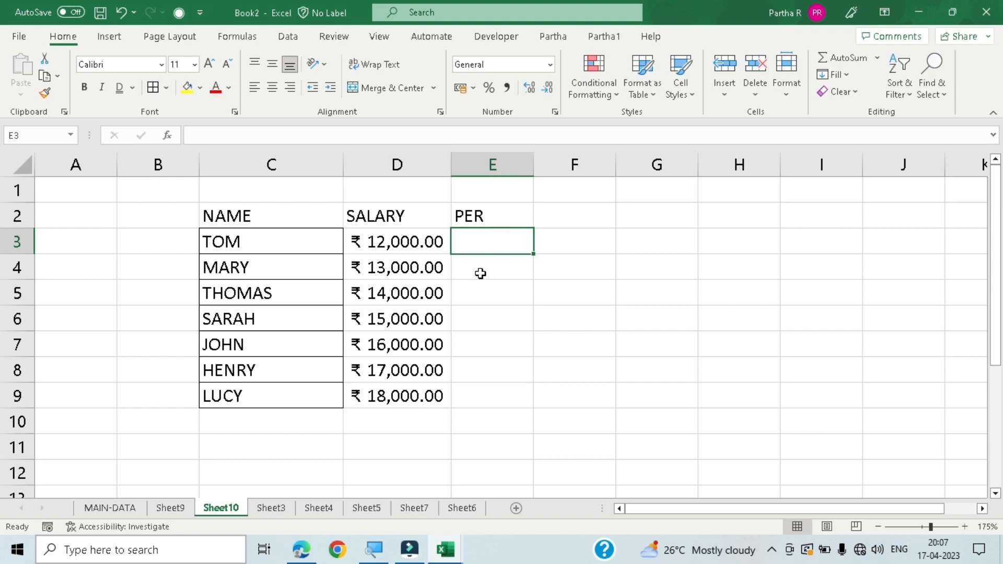
left_click(603, 260)
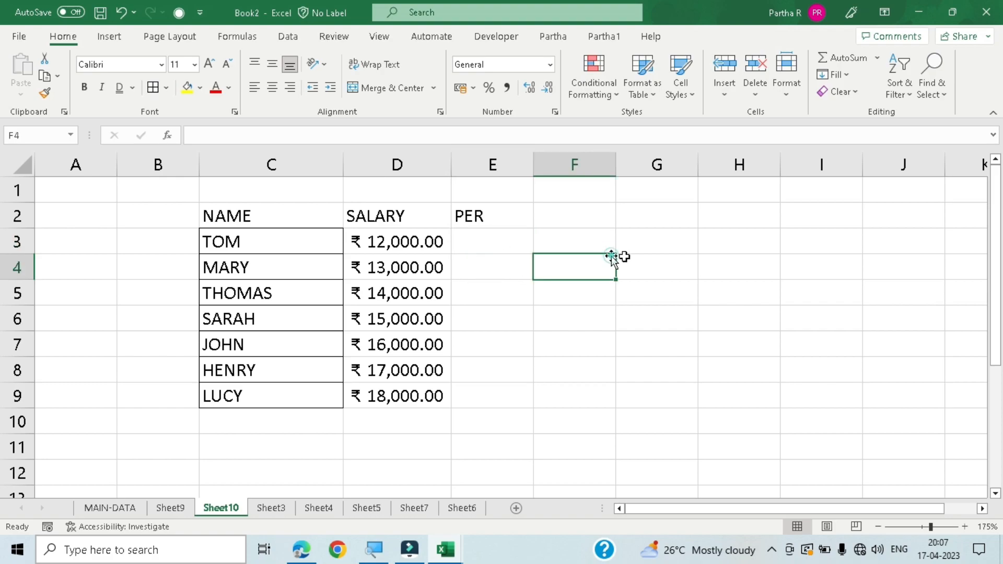
left_click(787, 246)
left_click(489, 242)
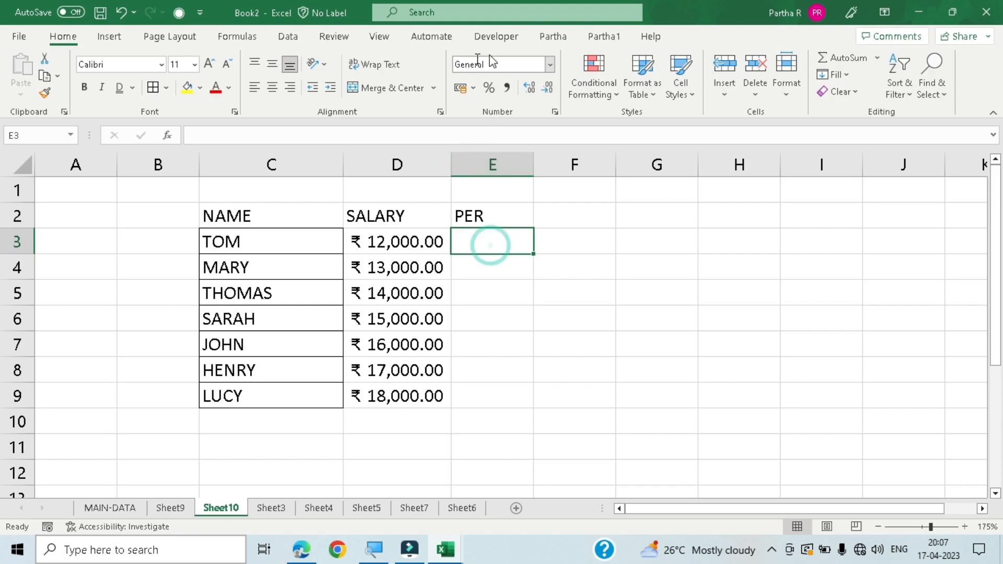
left_click(379, 236)
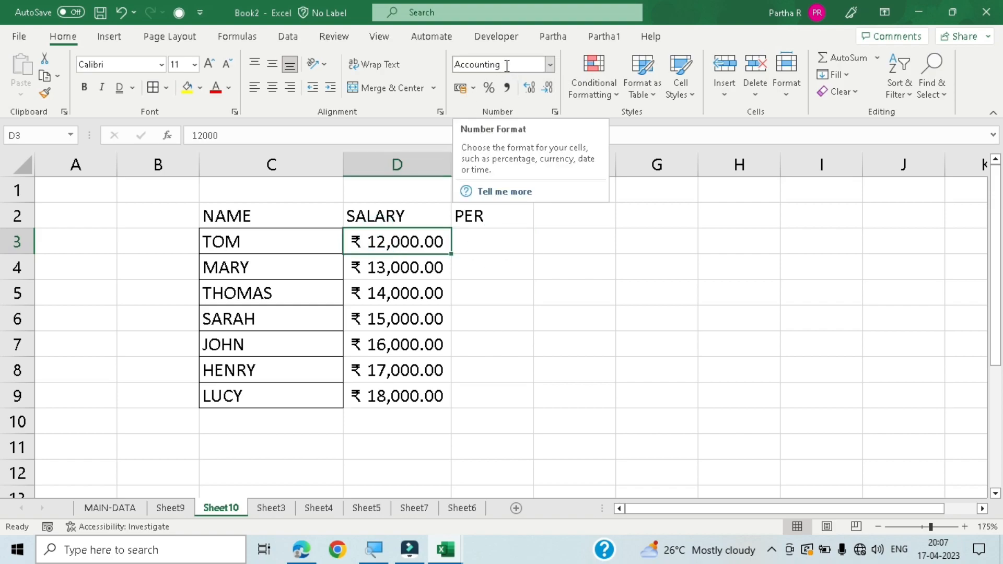
left_click(400, 291)
left_click(399, 240)
- Enter 10 in E3 and 20 in E4 under the PER header, and return to E3
left_click(488, 236)
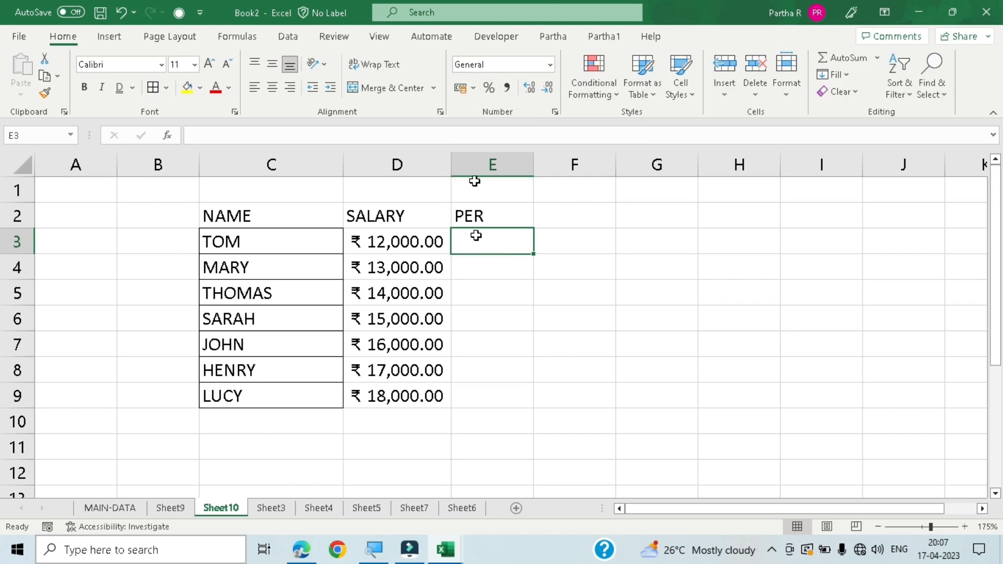
type("0")
key("Return")
type("20")
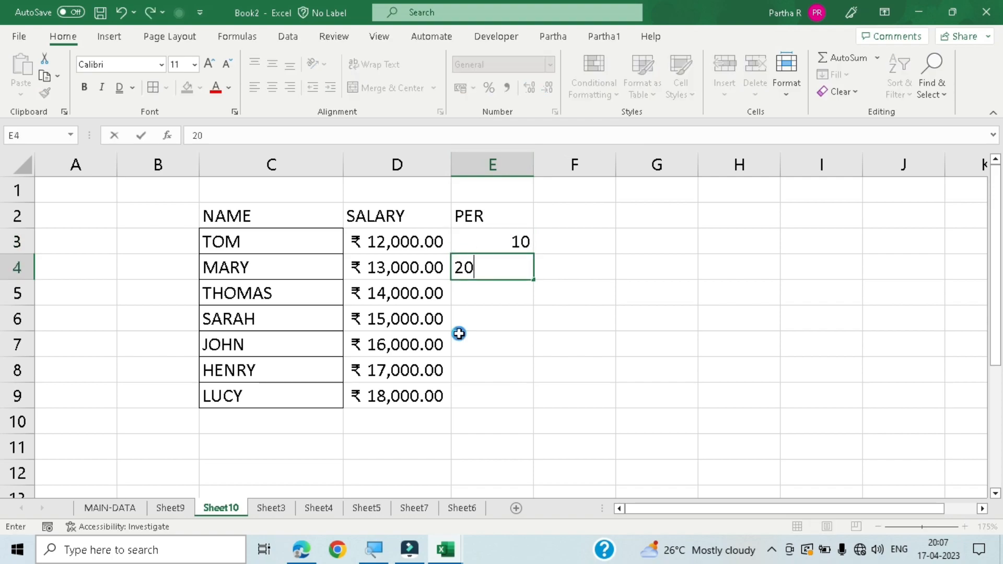
key("Return")
key("Up")
key("Up")
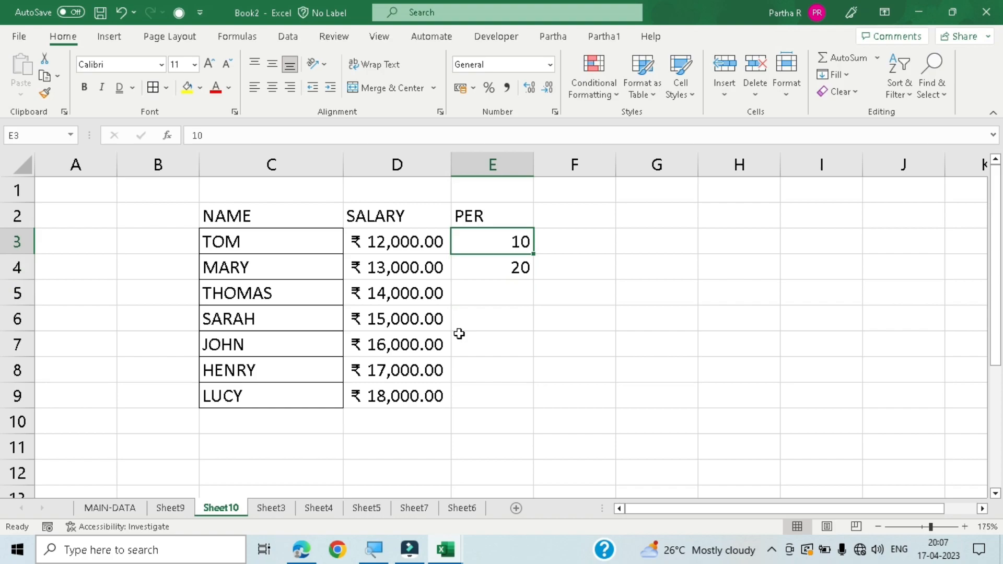
- Apply the percentage format to E3 and clear its value
left_click(488, 89)
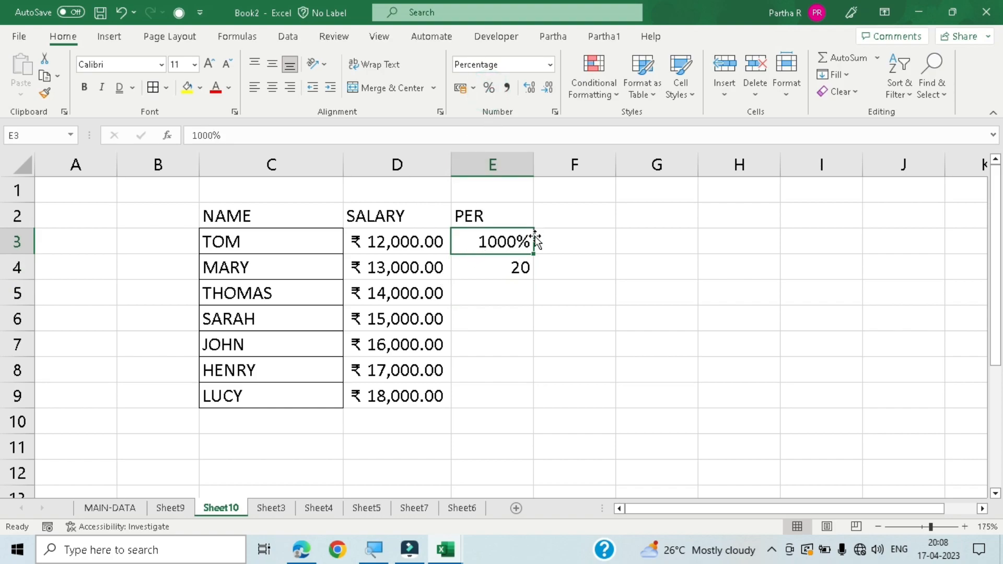
left_click(509, 268)
left_click(502, 241)
key("Delete")
left_click(497, 259)
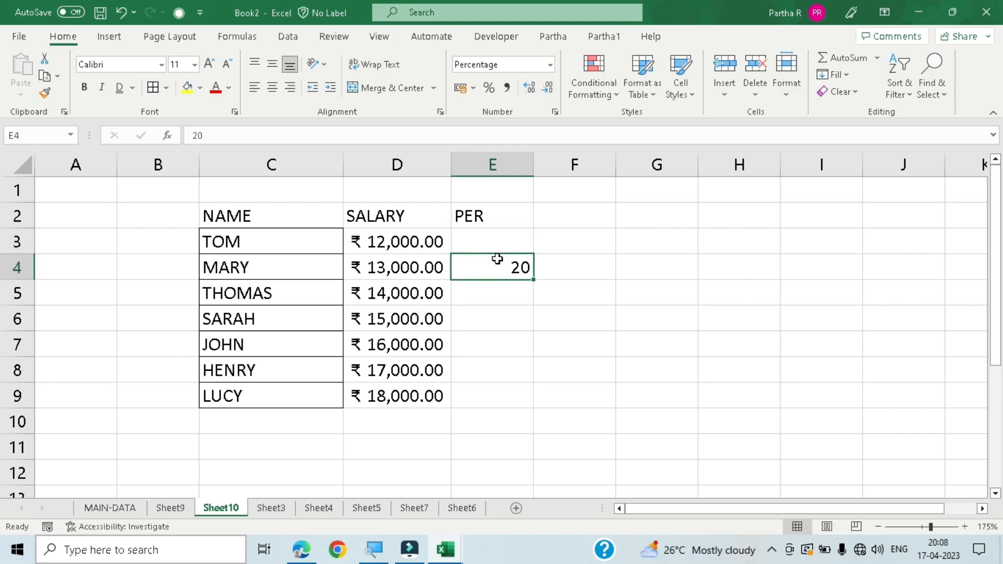
- Try .5 and .2 as values in the percentage-formatted cell E3, and clear the cell
left_click(527, 246)
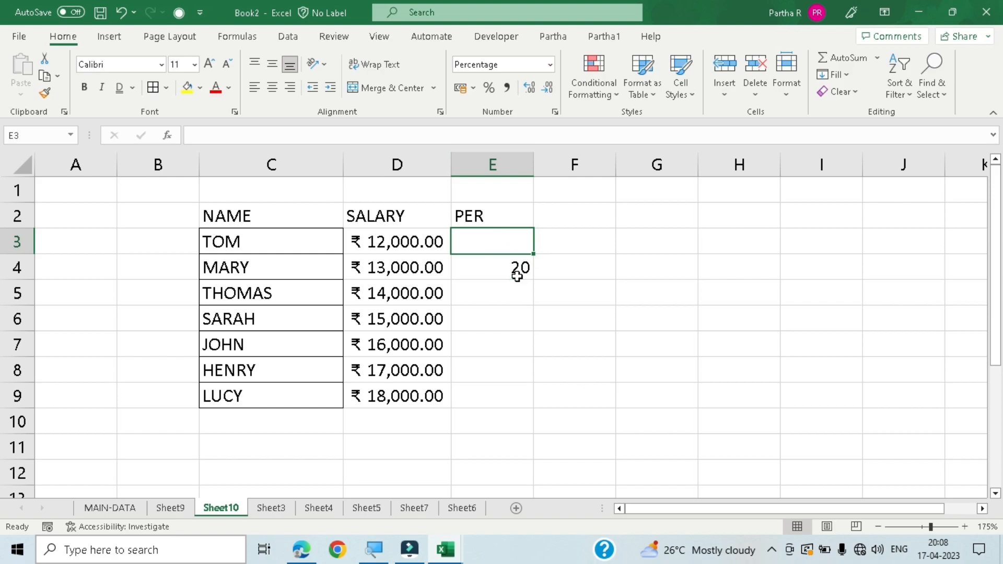
type(".5")
key("Return")
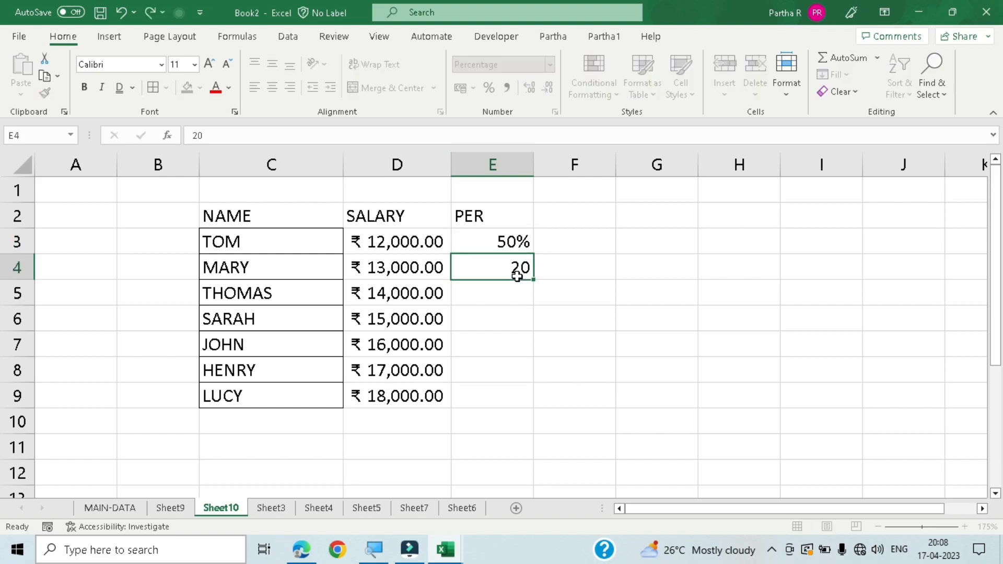
left_click(509, 245)
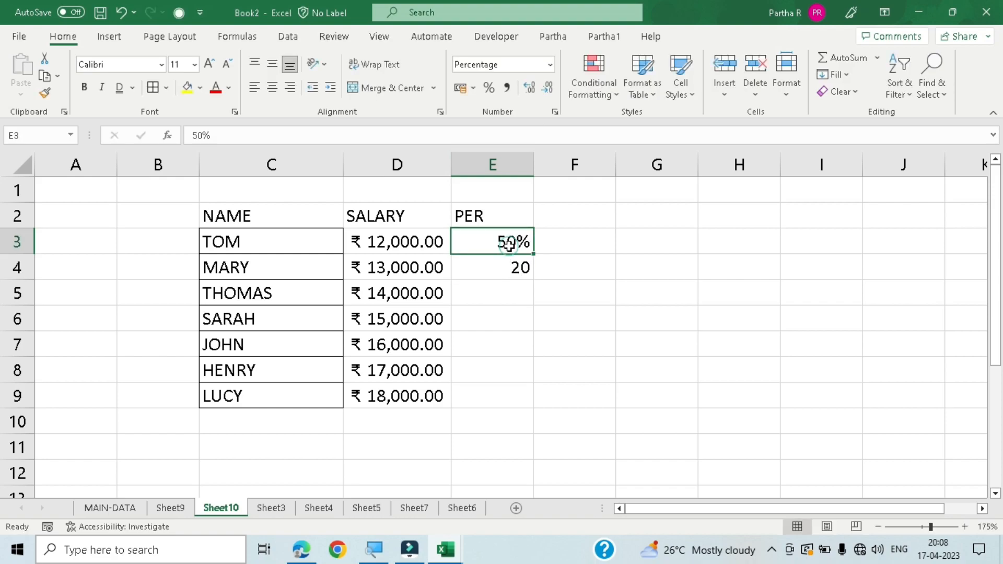
type(".")
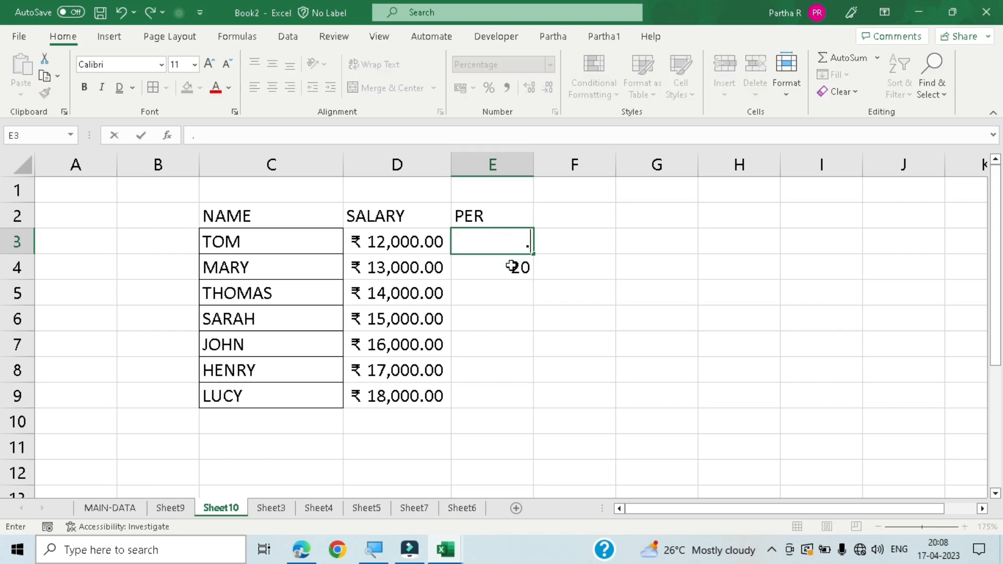
type("2")
key("Return")
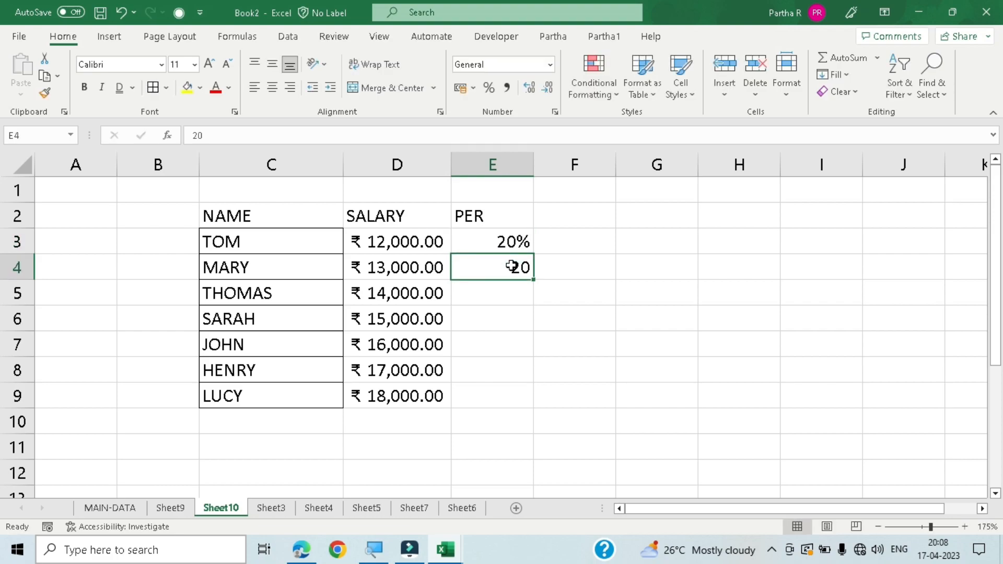
key("Up")
key("Delete")
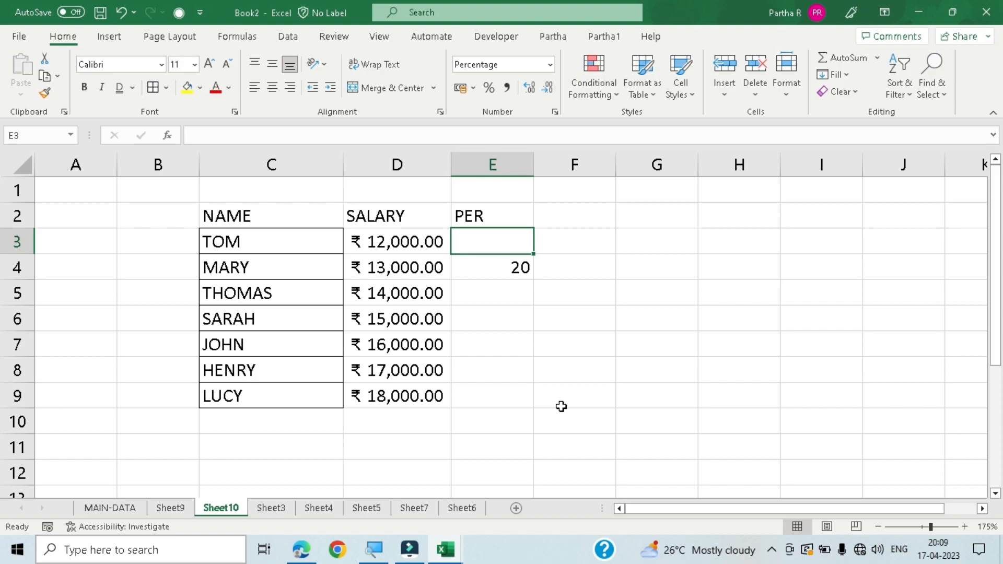
- Enter .01 in E3 as TOM's percentage
type(".0")
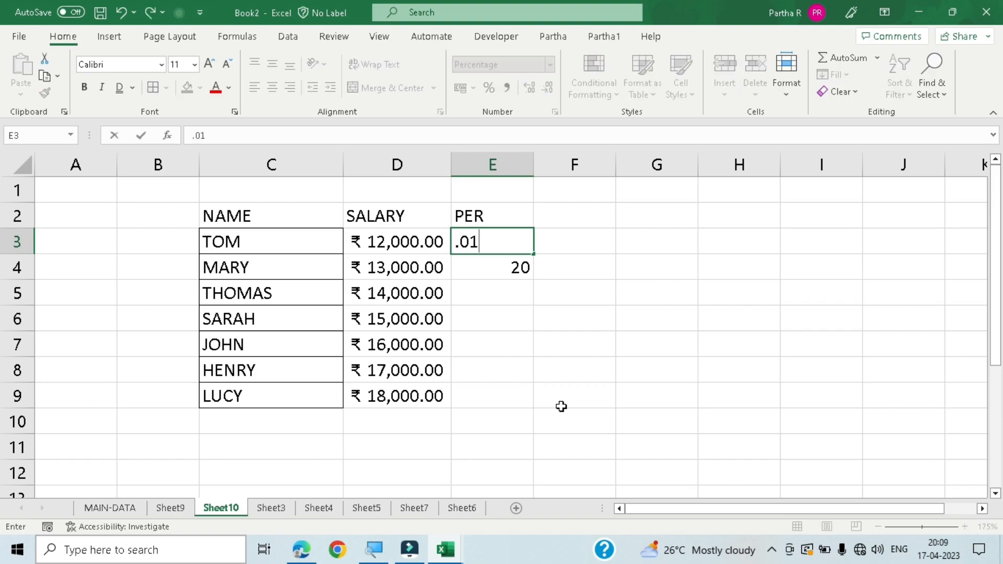
type("1")
key("Return")
key("Up")
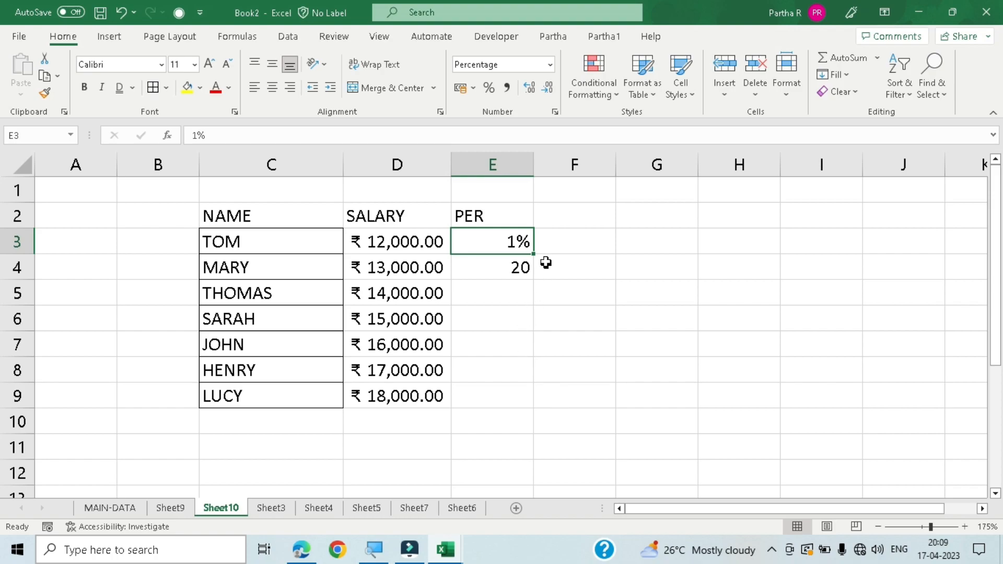
- Fill E3 down through E9 to copy its percentage format, and delete the contents of E4:E9
left_click_drag(533, 256, 534, 279)
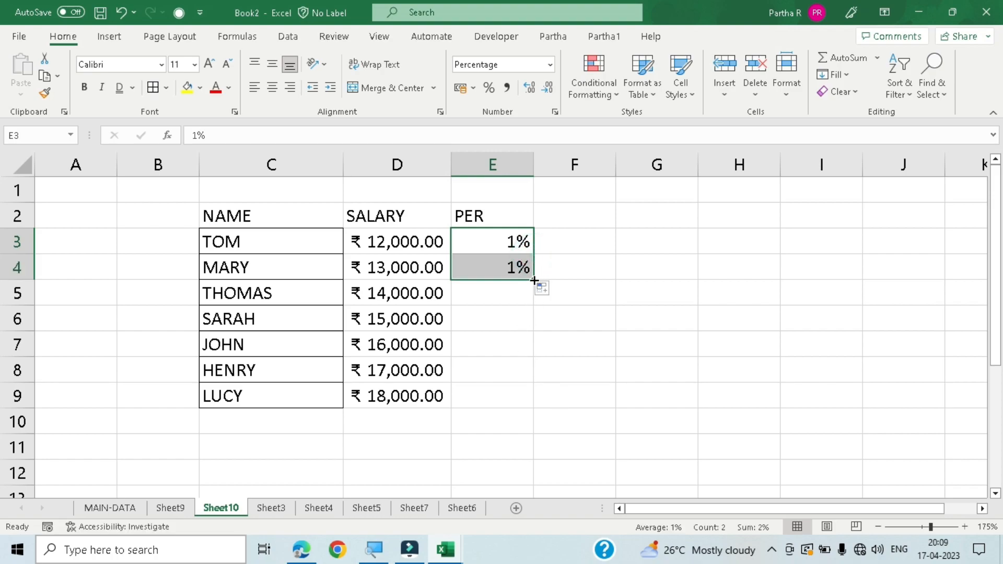
double_click(534, 281)
left_click_drag(503, 267, 515, 394)
key("Delete")
left_click(470, 291)
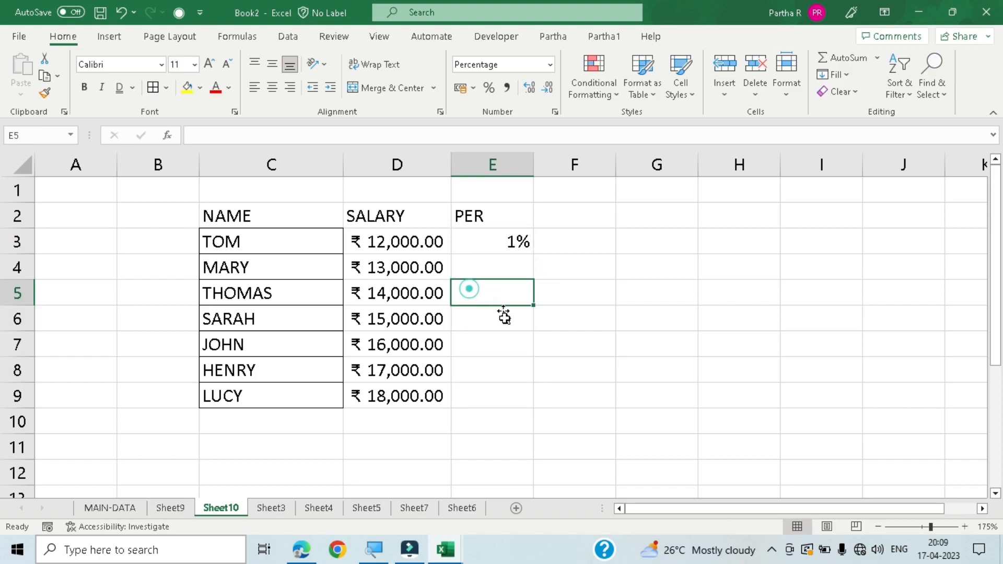
left_click(496, 365)
left_click(495, 264)
left_click(510, 349)
left_click(502, 386)
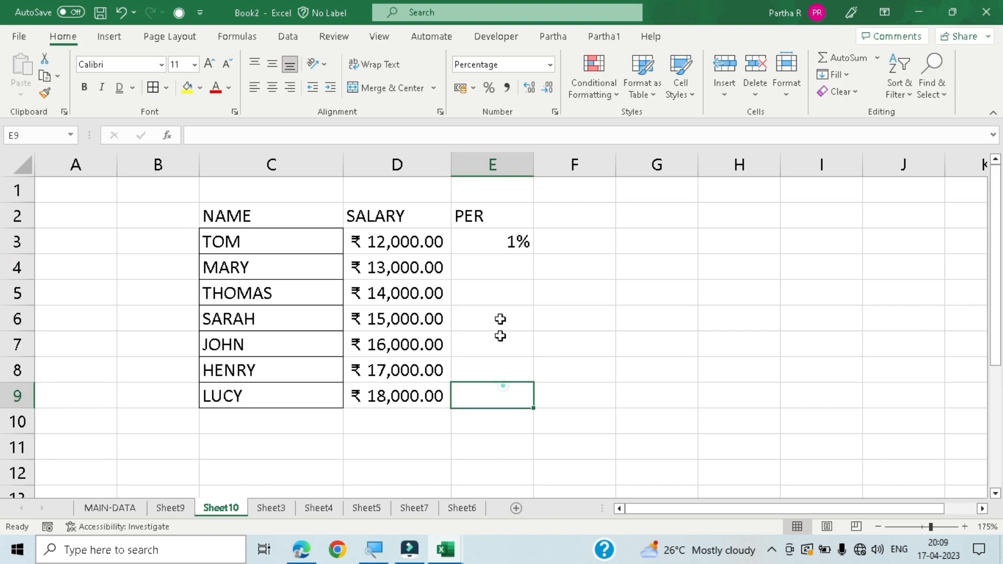
- Enter .5, .2, .3 and .7 in E4:E7 as the percentages for MARY, THOMAS, SARAH and JOHN
left_click(504, 265)
type(".")
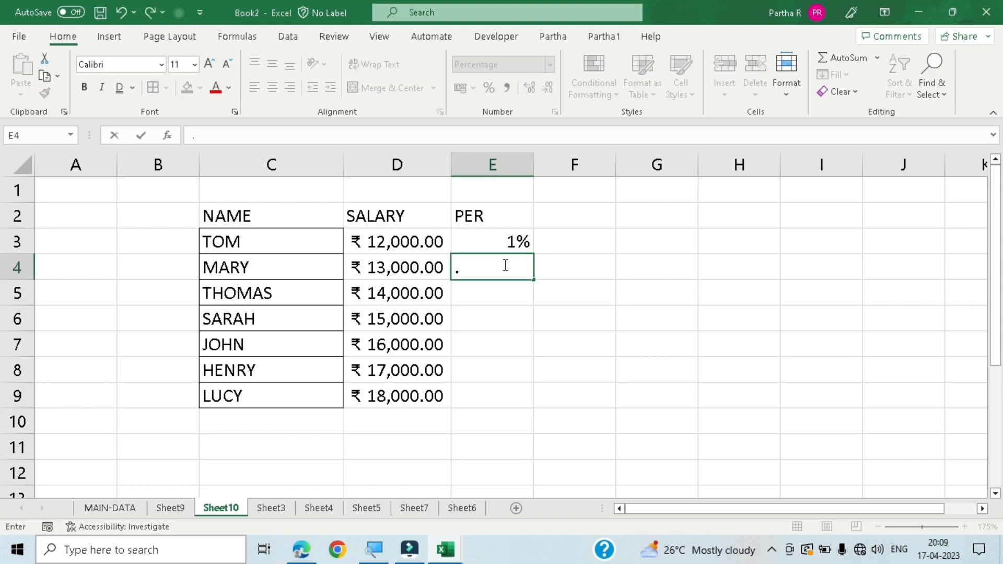
type("5")
key("Return")
type(".2")
key("Return")
type(".")
type("3")
key("Return")
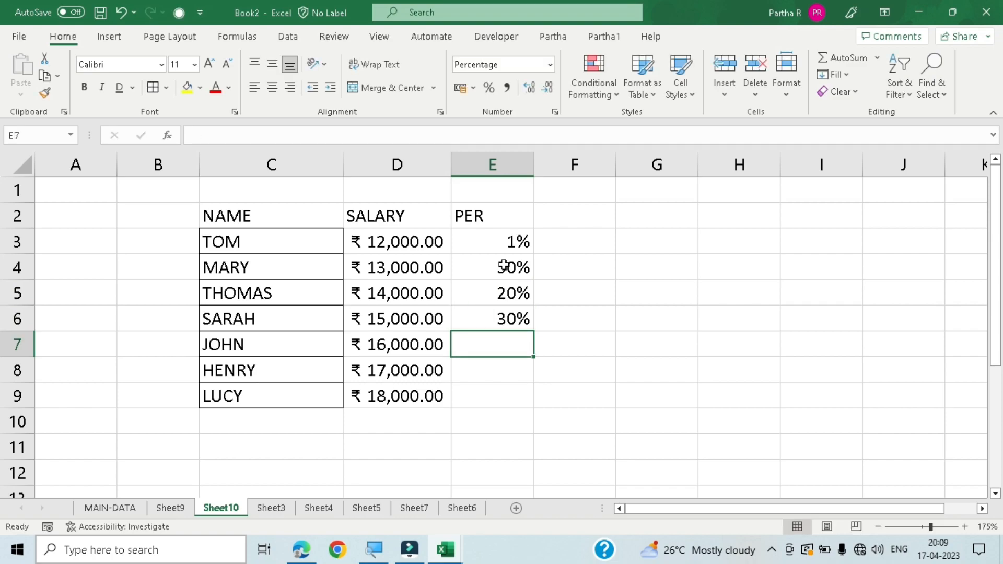
type(".7")
key("Return")
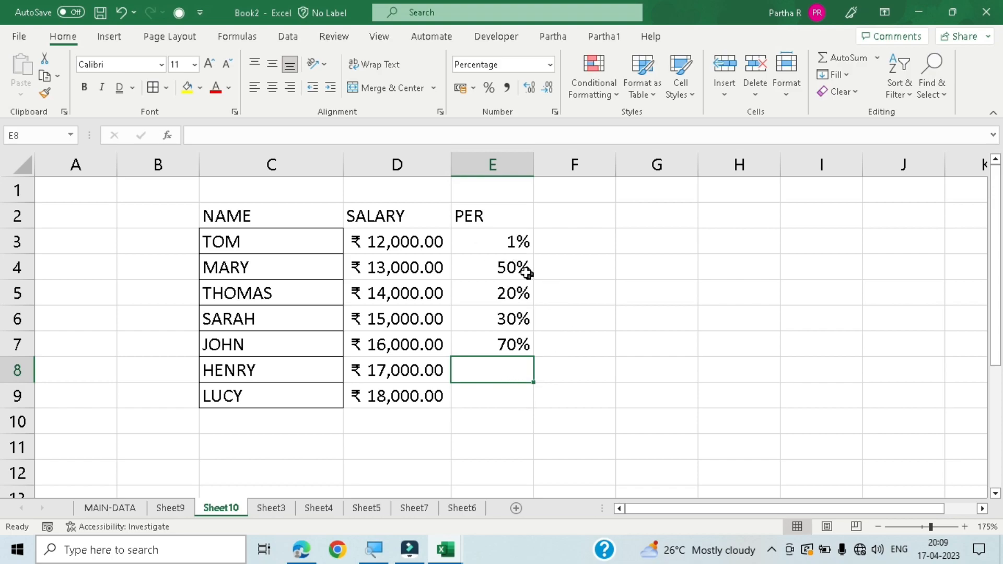
- Enter 10 in F3, apply the percentage format to it, and clear the cell
left_click(513, 245)
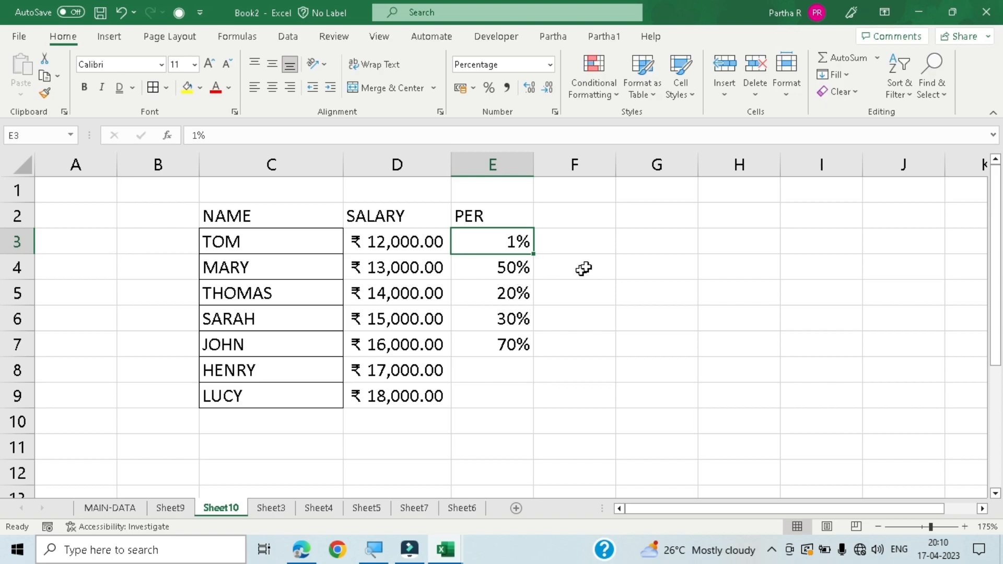
left_click(590, 244)
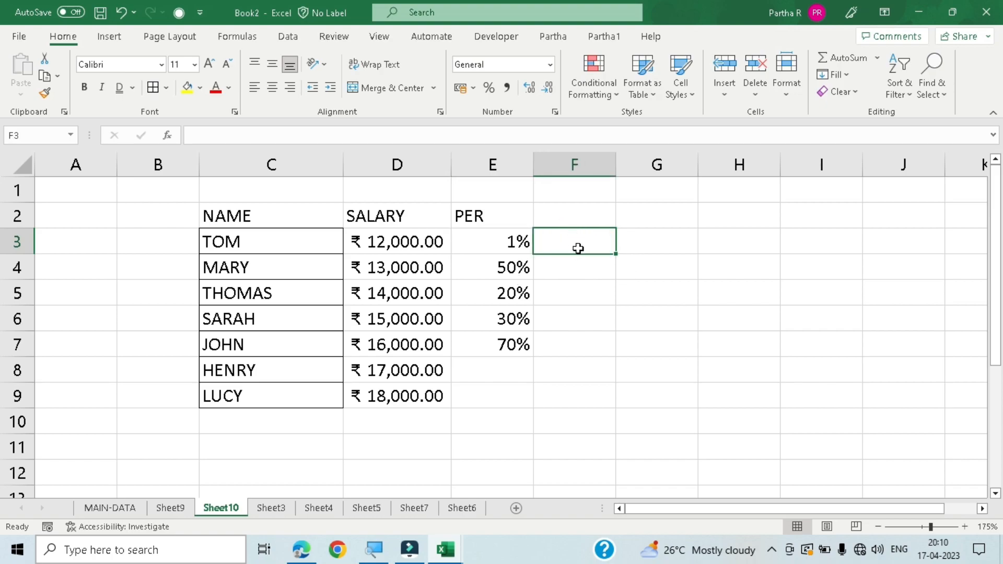
type("10")
key("Return")
left_click(578, 248)
key("ctrl+shift+5")
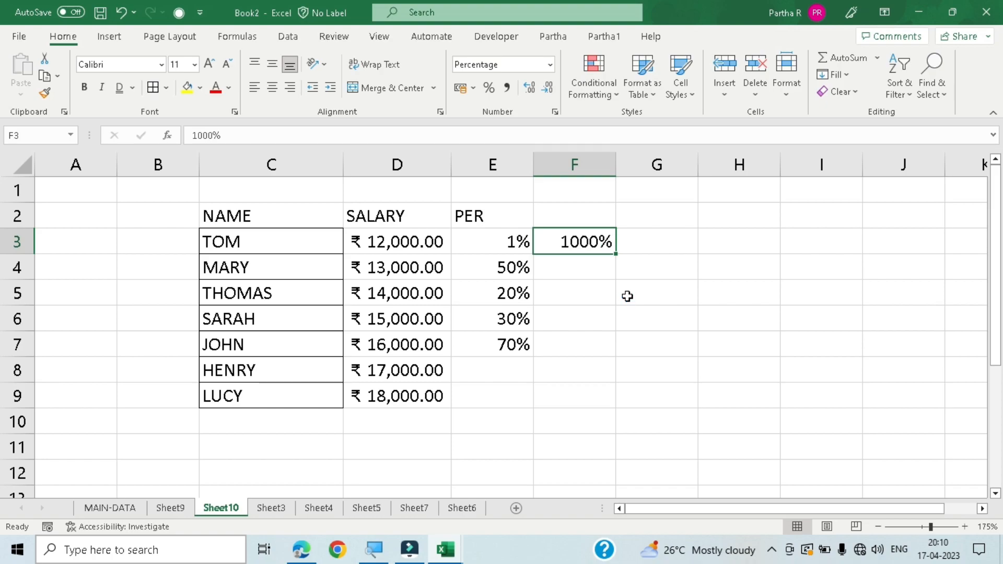
key("BackSpace")
key("Return")
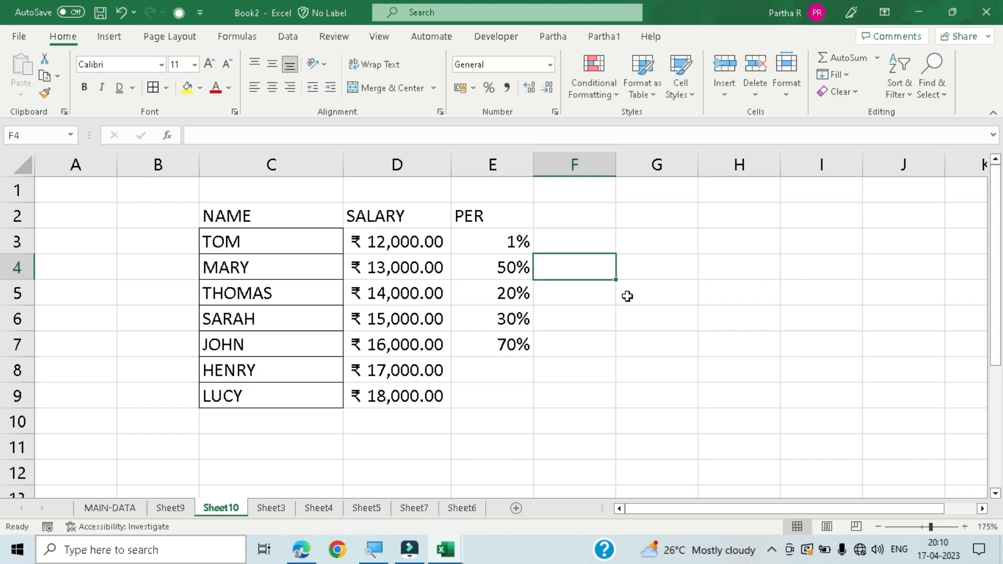
- Enter .1 in F4, apply the percentage format to it, and clear the cell
type(".1")
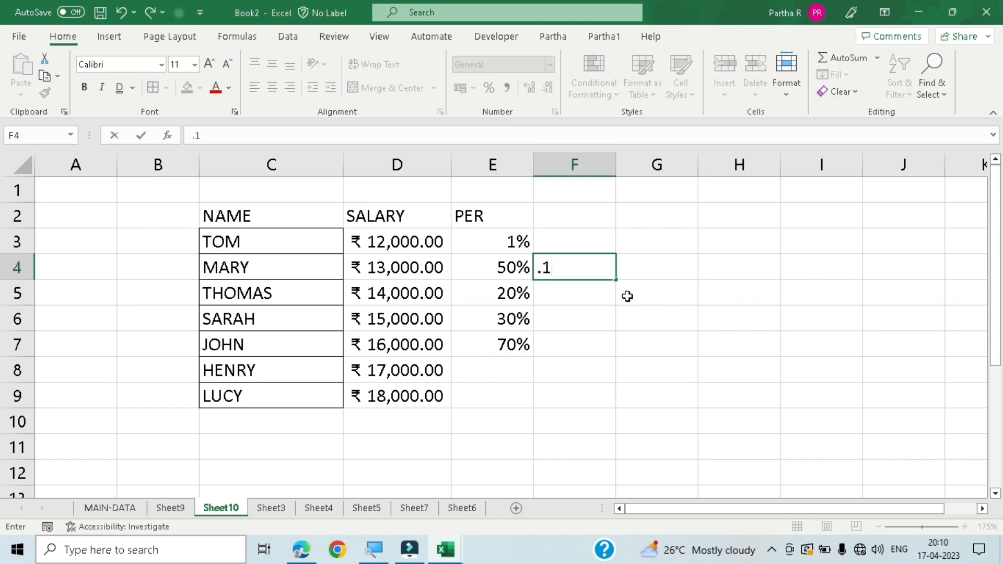
key("Return")
key("Up")
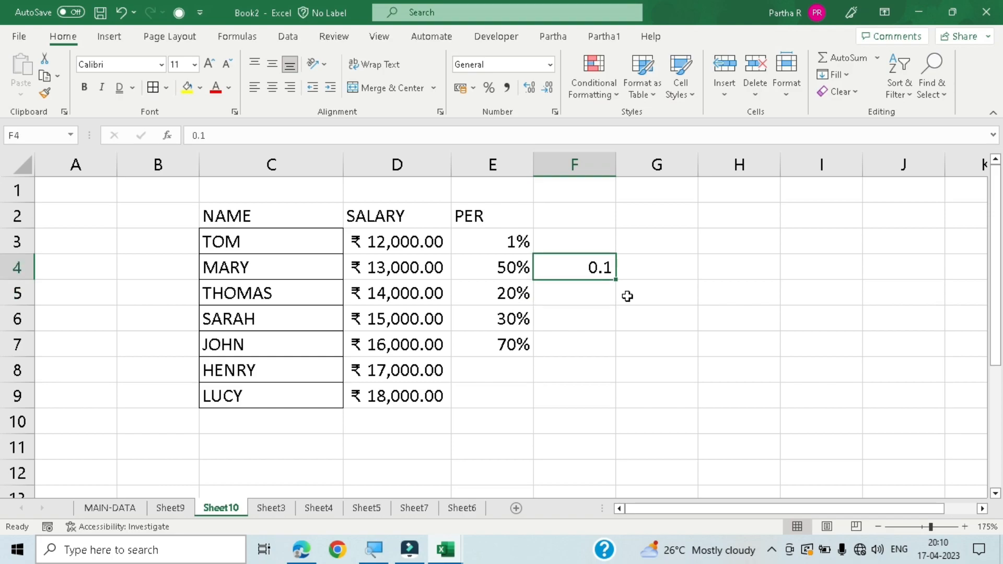
key("ctrl+shift+5")
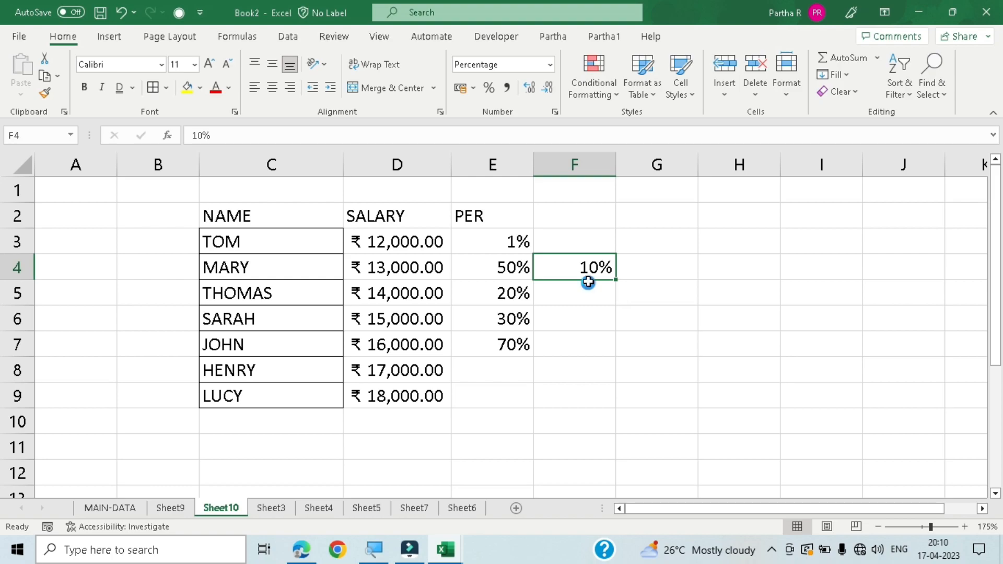
key("Delete")
left_click(600, 239)
left_click(595, 295)
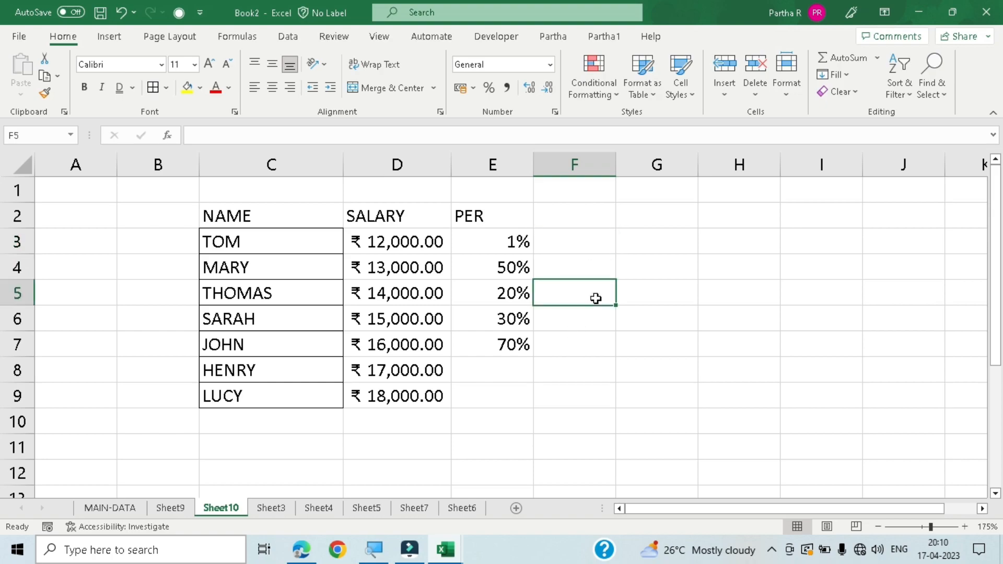
left_click(397, 370)
mouse_move(381, 509)
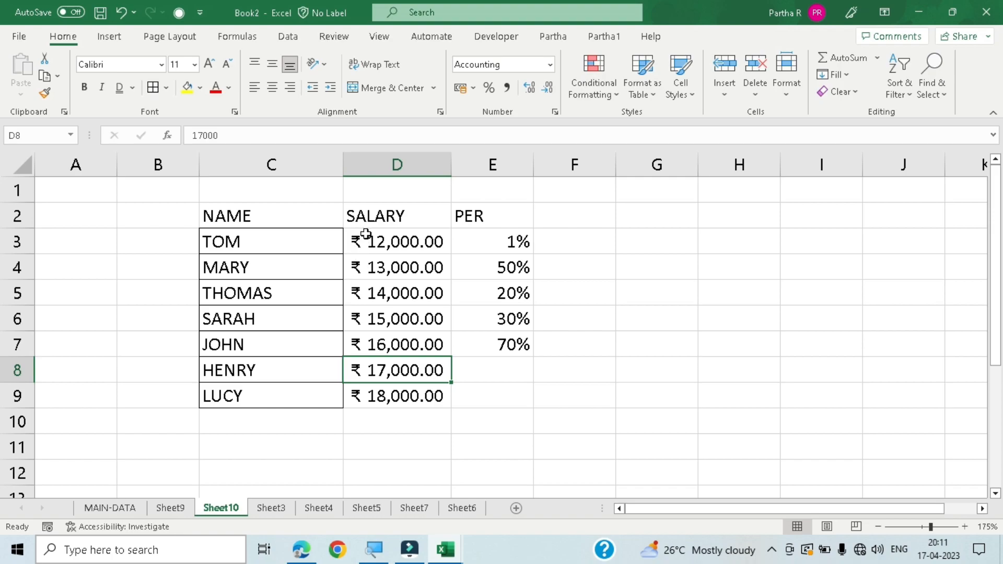
left_click(390, 334)
left_click(404, 389)
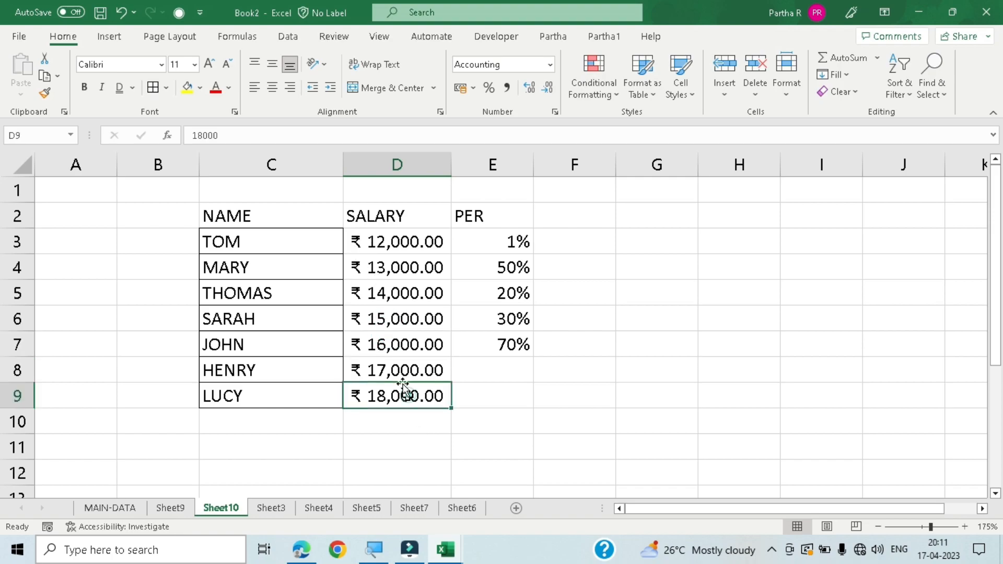
left_click(398, 240)
left_click(394, 272)
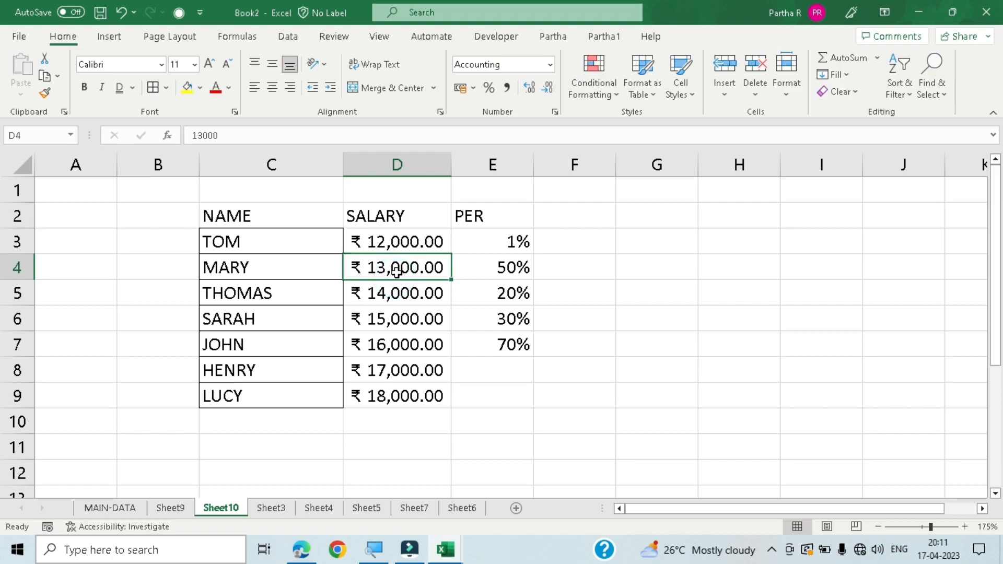
- Apply the comma style to the salaries of TOM and MARY in D3 and D4
left_click(392, 242)
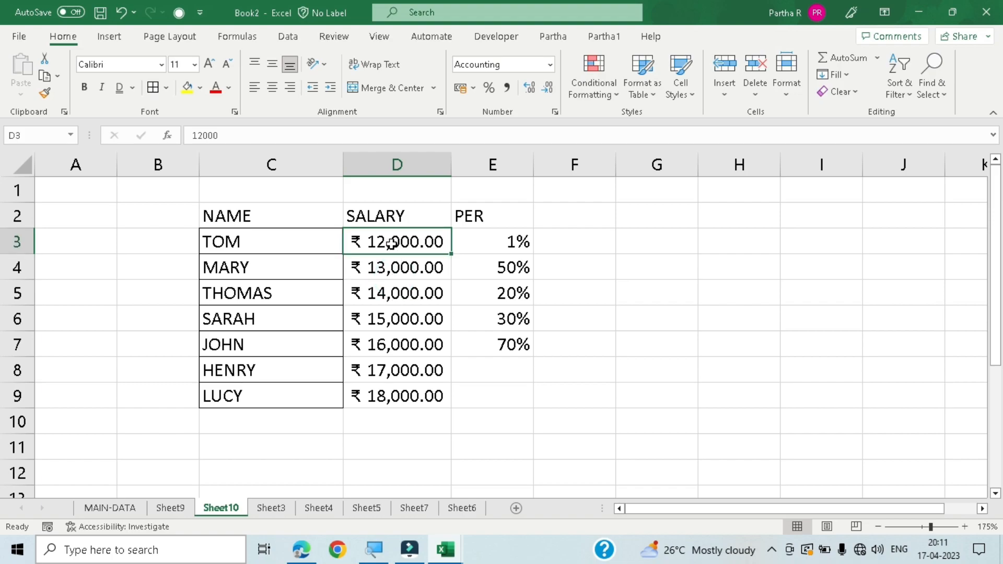
left_click(506, 87)
left_click(391, 268)
left_click(509, 87)
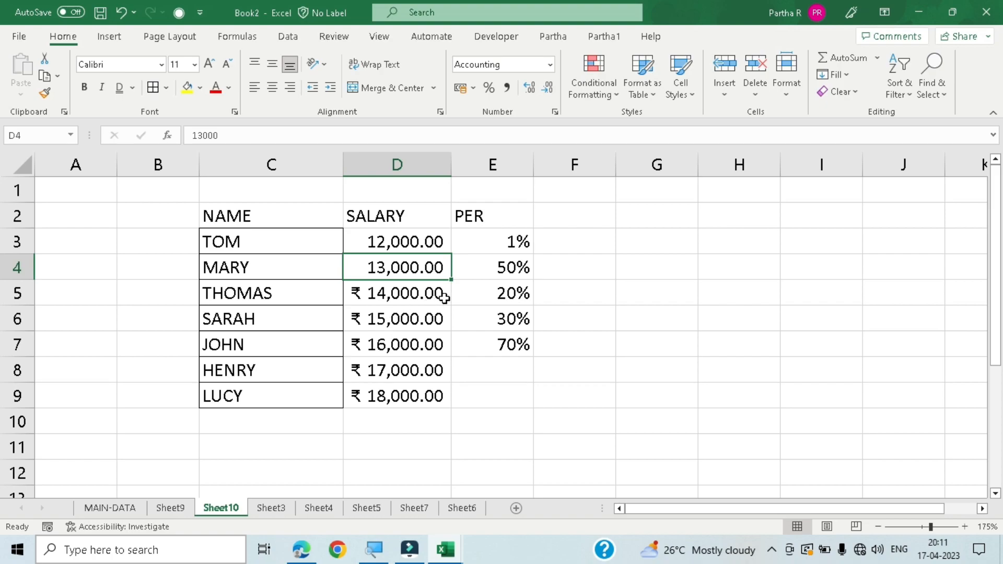
left_click(556, 241)
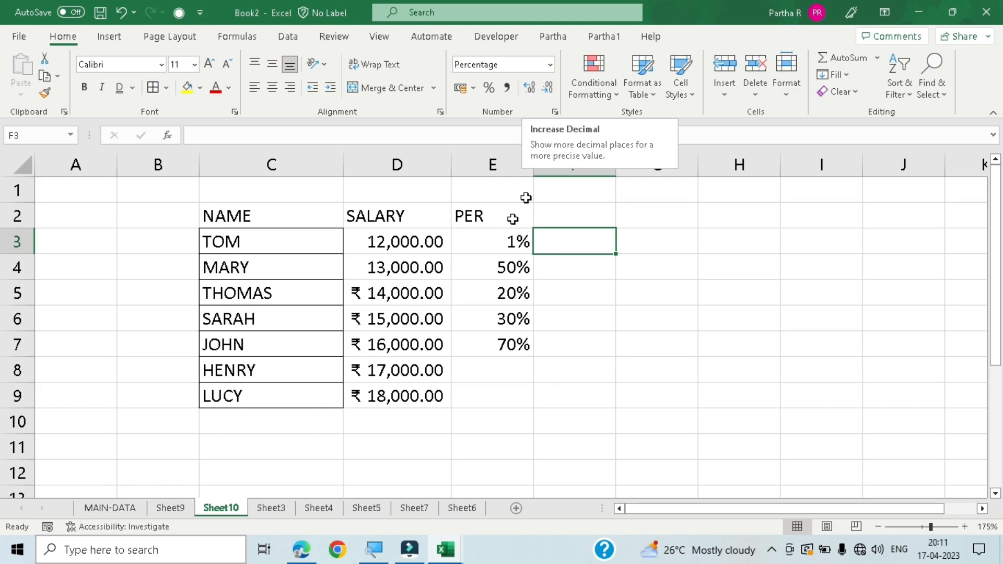
- Apply the rupee accounting number format to D3 and D4
left_click(411, 247)
left_click(459, 88)
left_click(397, 267)
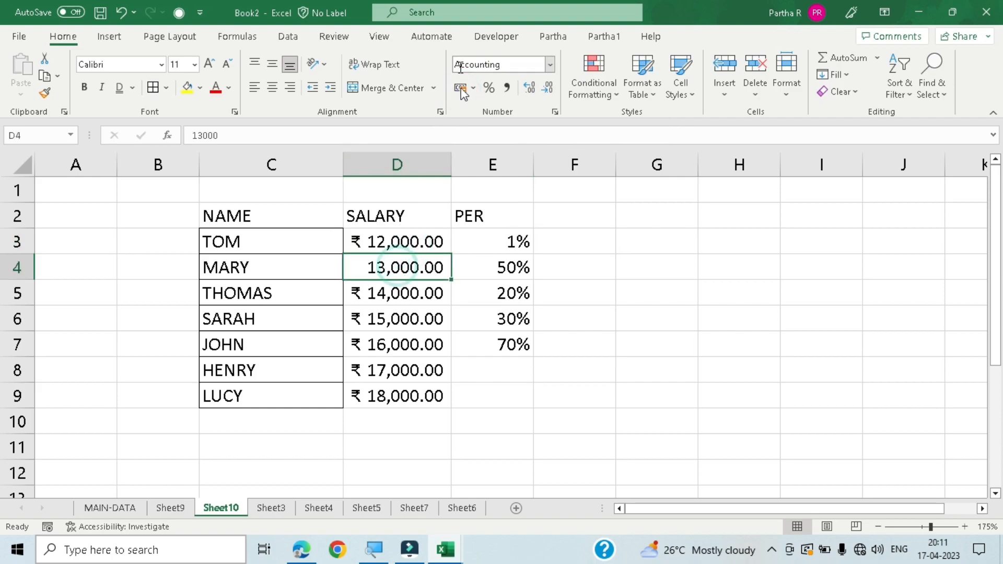
left_click(459, 89)
- Increase the decimal places of TOM's salary in D3 to six
left_click(408, 242)
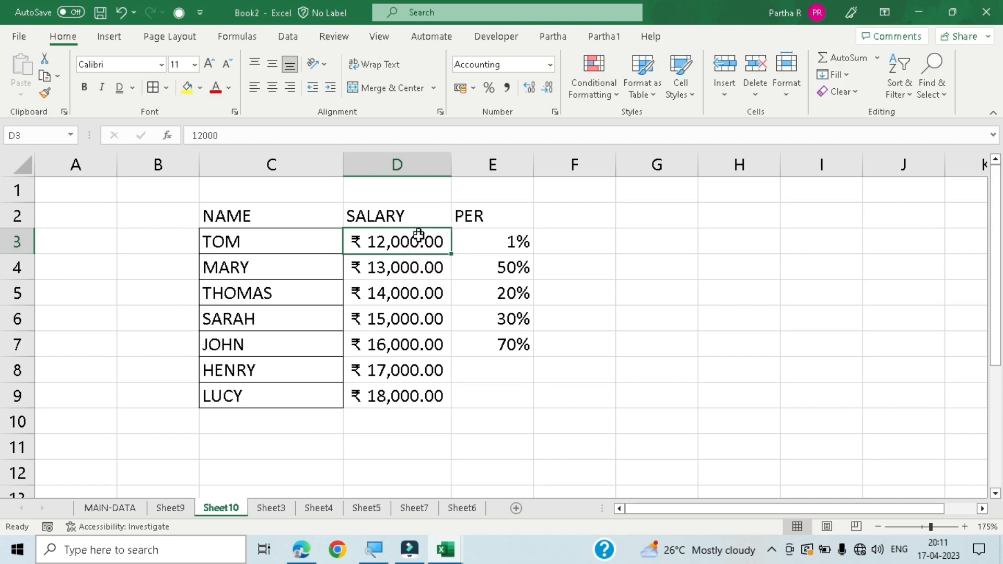
left_click(531, 87)
left_click(531, 87)
left_click(530, 87)
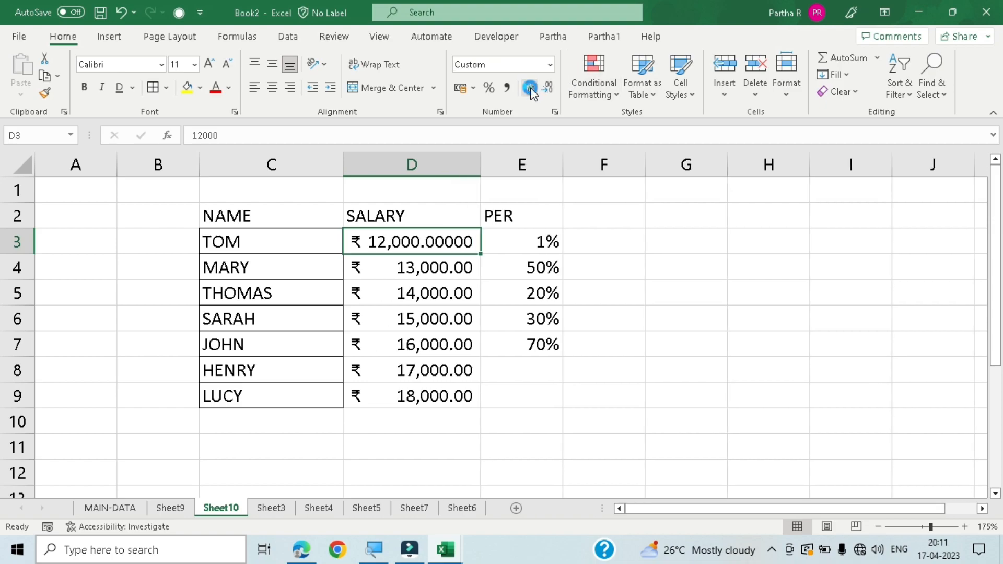
left_click(530, 86)
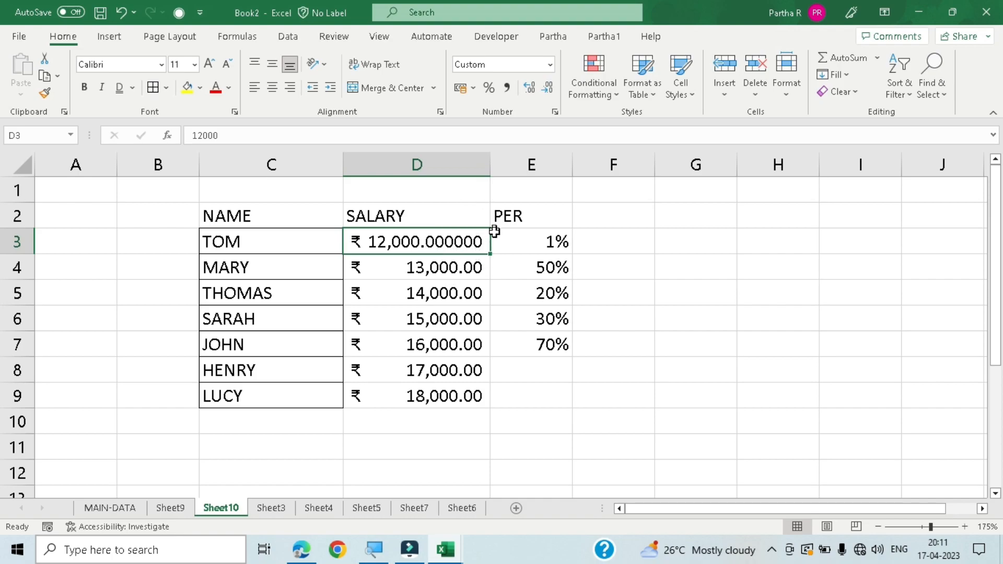
- Decrease the decimal places of TOM's salary in D3 to two
left_click(546, 88)
left_click(546, 88)
left_click(546, 88)
left_click(545, 93)
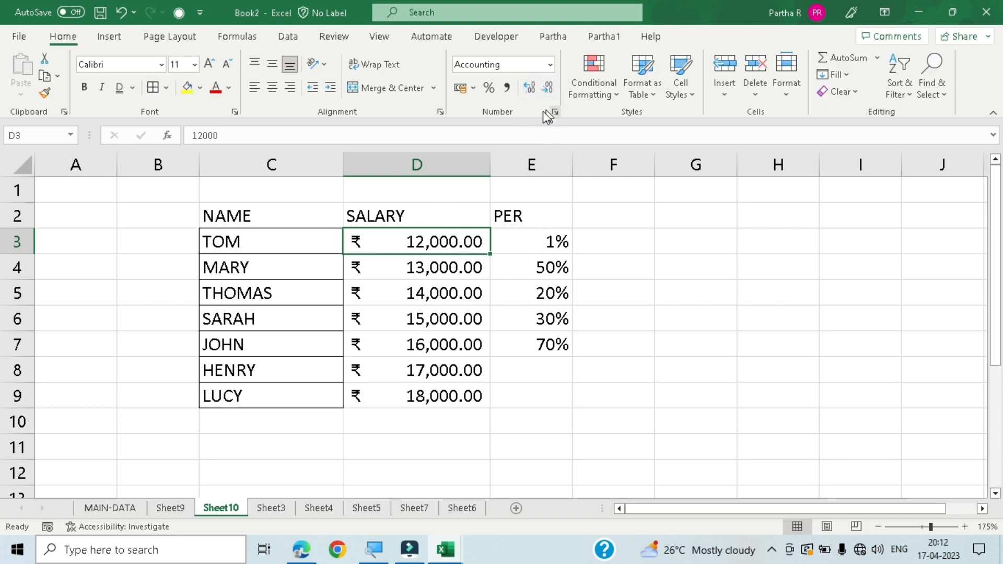
- Look through the list of number formats available for the empty cell G3, from General to Text
left_click(591, 245)
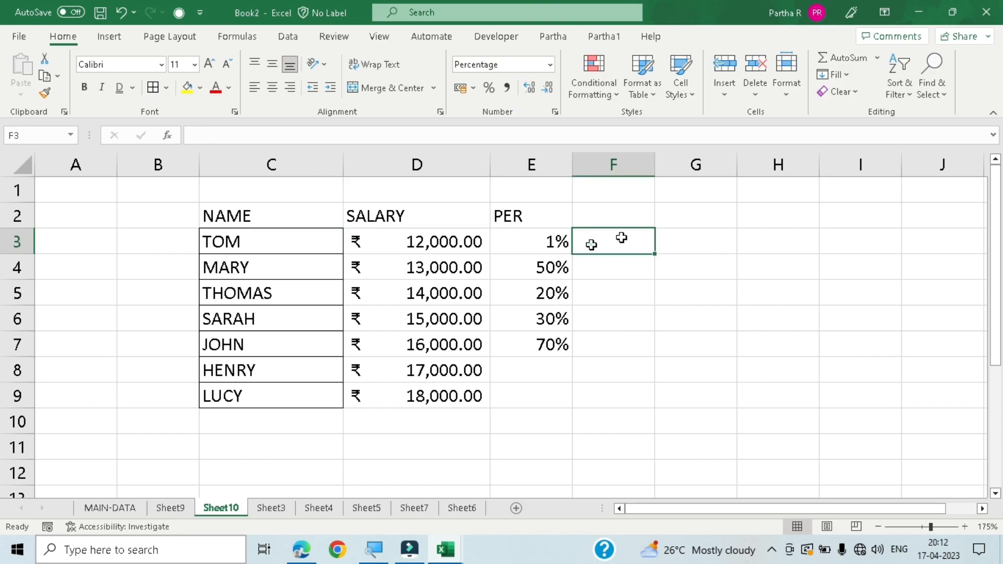
key("Right")
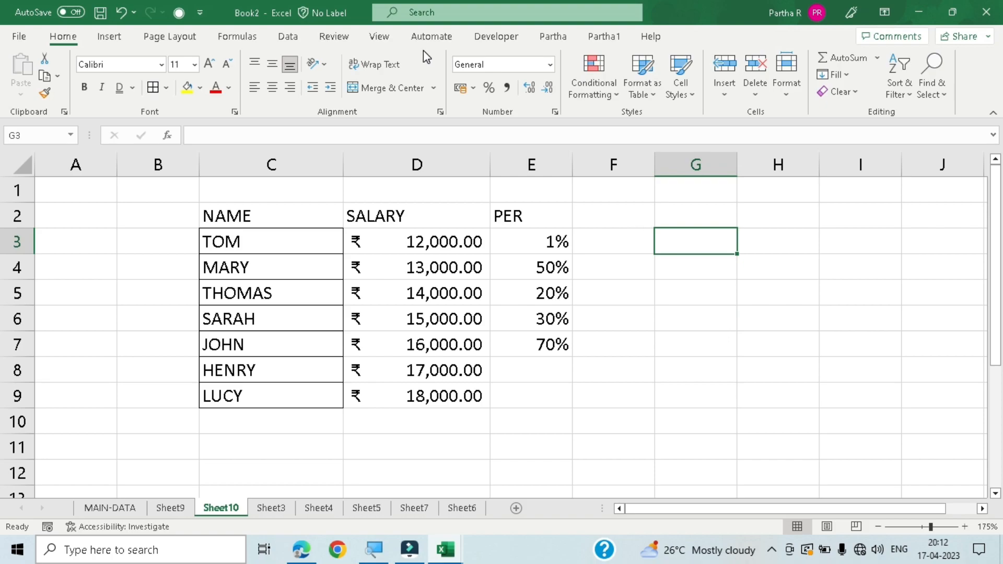
left_click(550, 65)
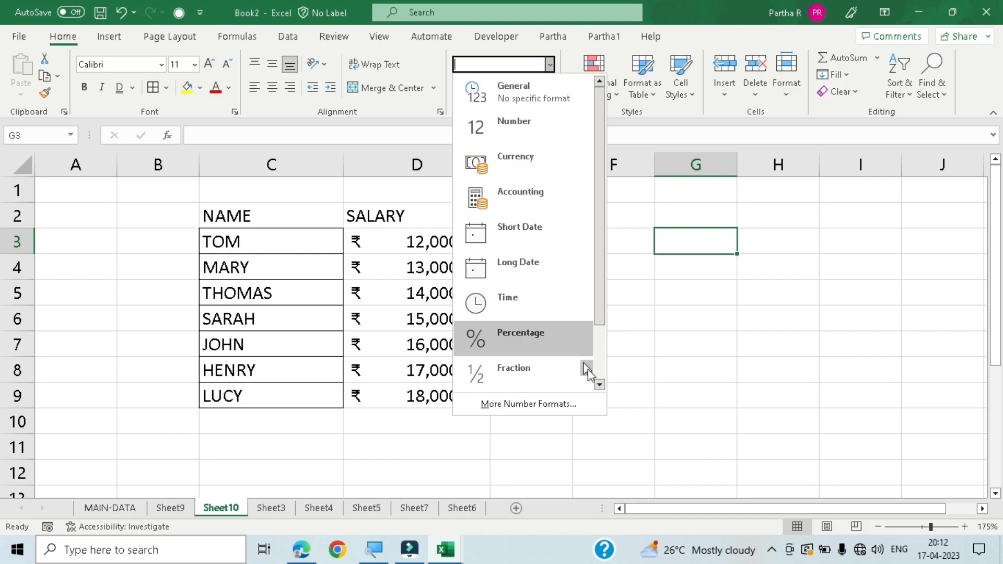
left_click(600, 385)
left_click(601, 385)
left_click(601, 384)
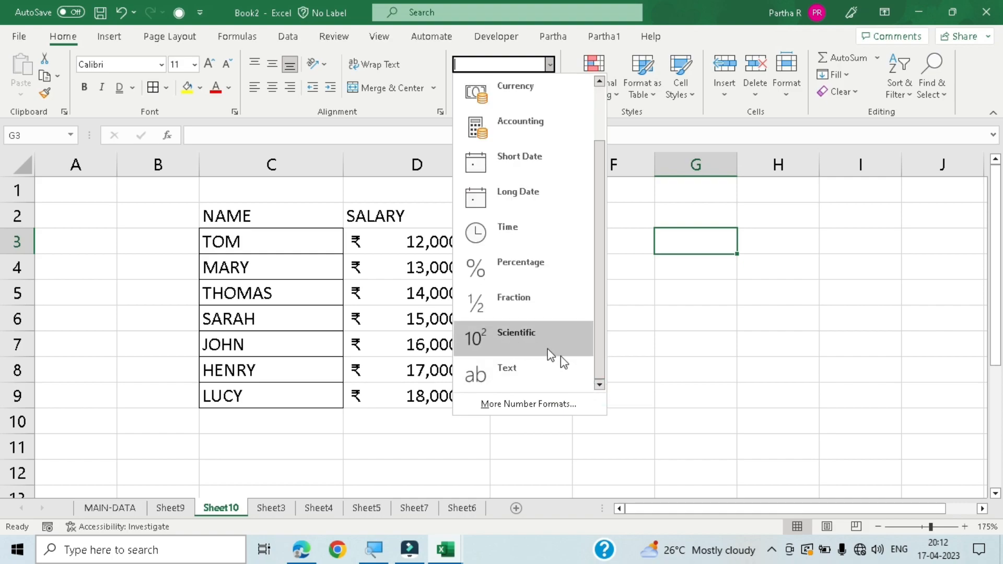
left_click(600, 386)
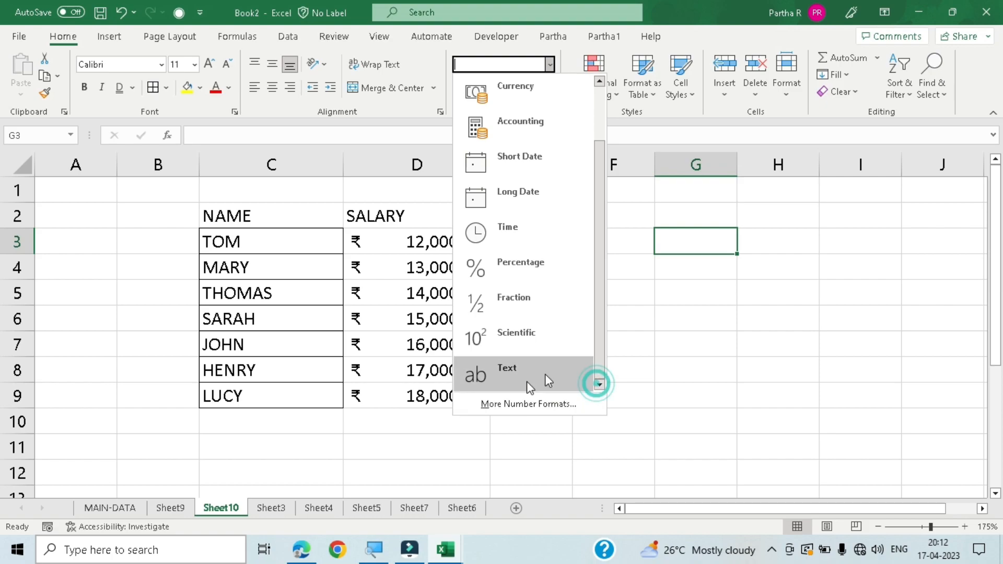
left_click_drag(599, 267, 599, 211)
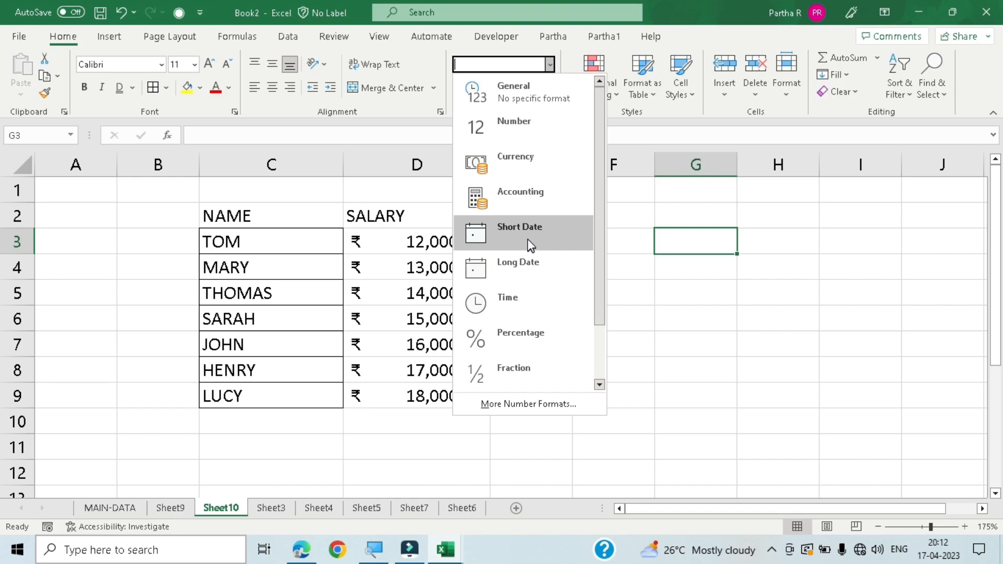
left_click(659, 304)
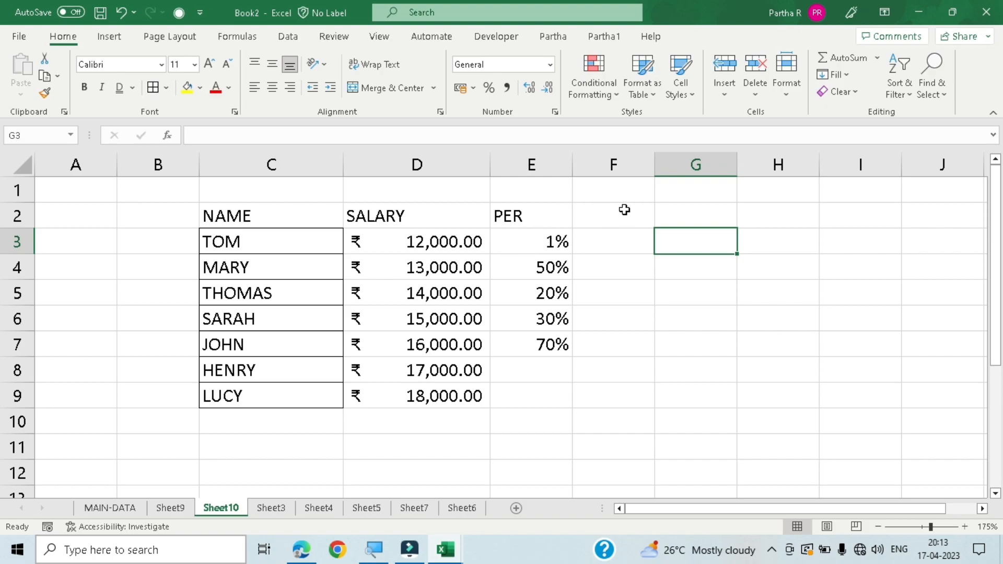
- Enter the date 01-04-2023 in cell G3
left_click(616, 245)
left_click(681, 242)
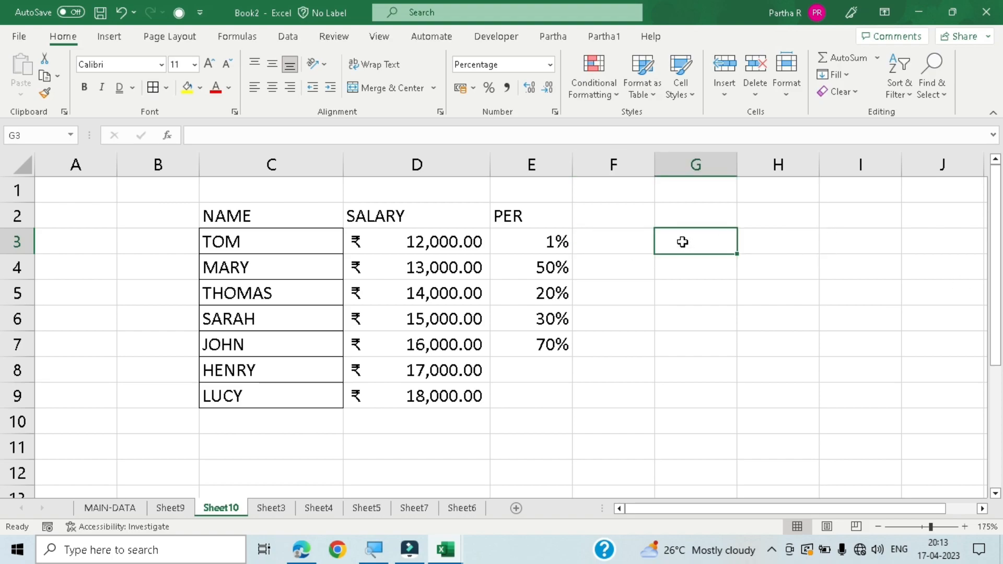
type("17-")
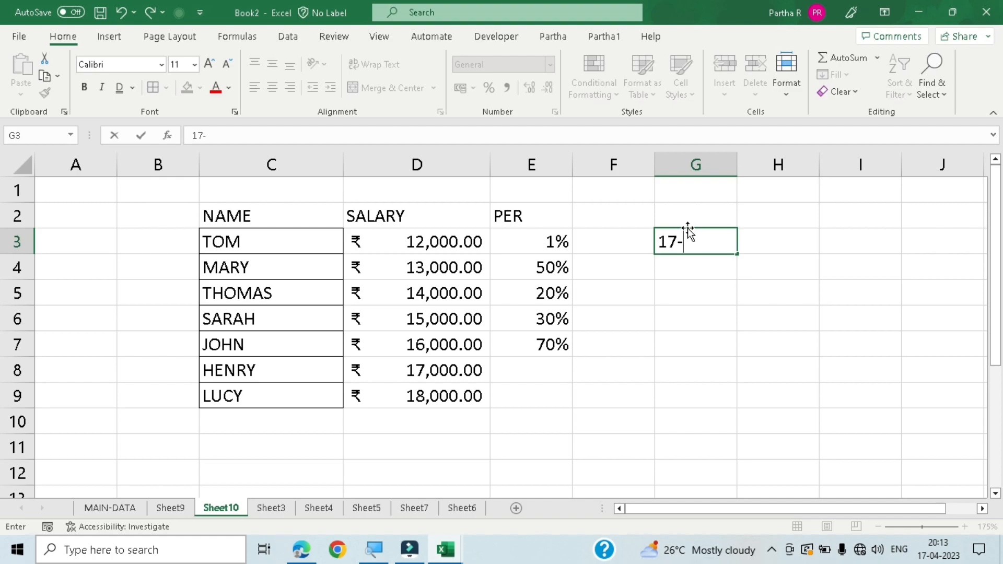
key("BackSpace")
key("BackSpace")
key("BackSpace")
type("01-04")
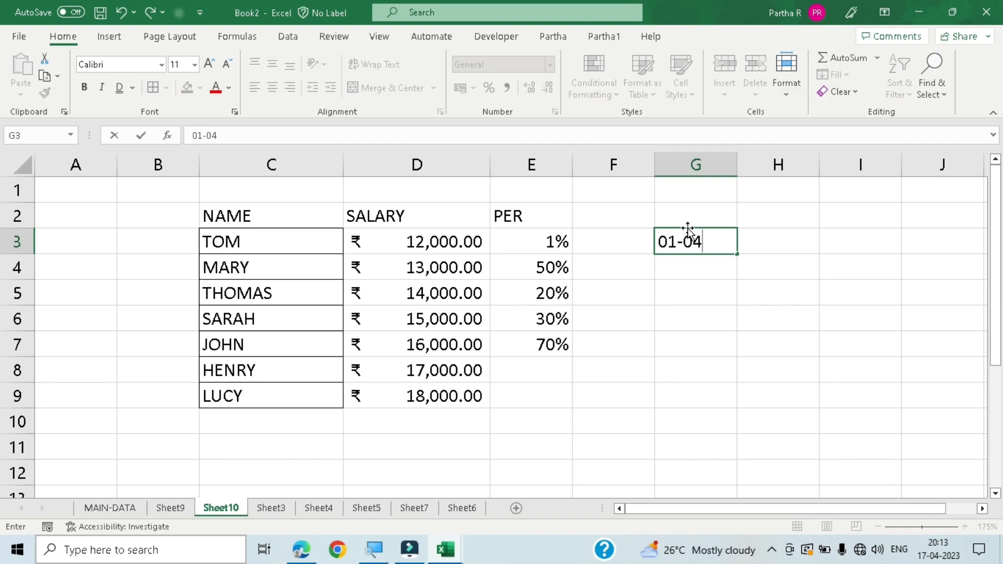
type("-2023")
key("Return")
- Format the date in G3 as Short Date and change it to the Long Date format
left_click(712, 254)
left_click(716, 233)
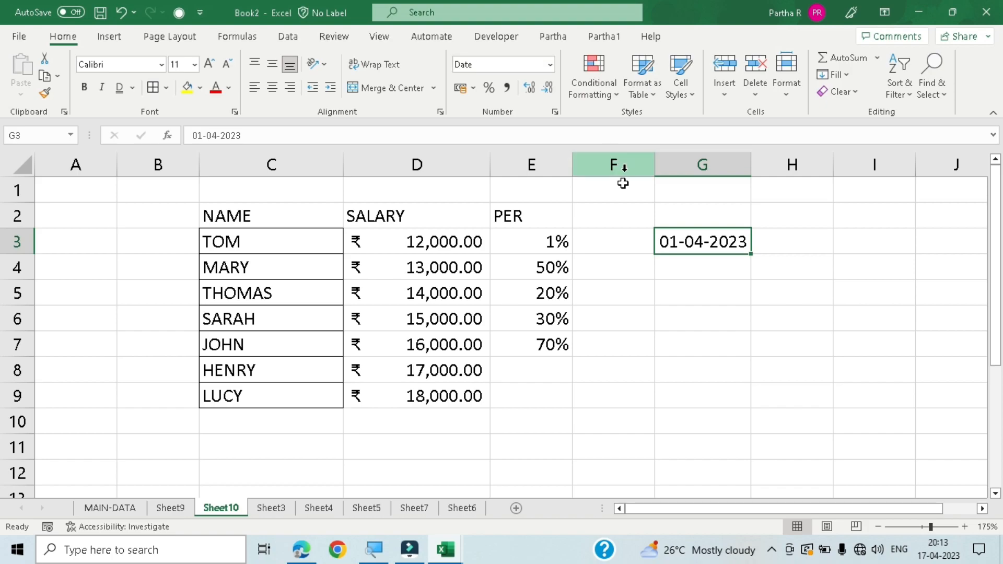
left_click(550, 65)
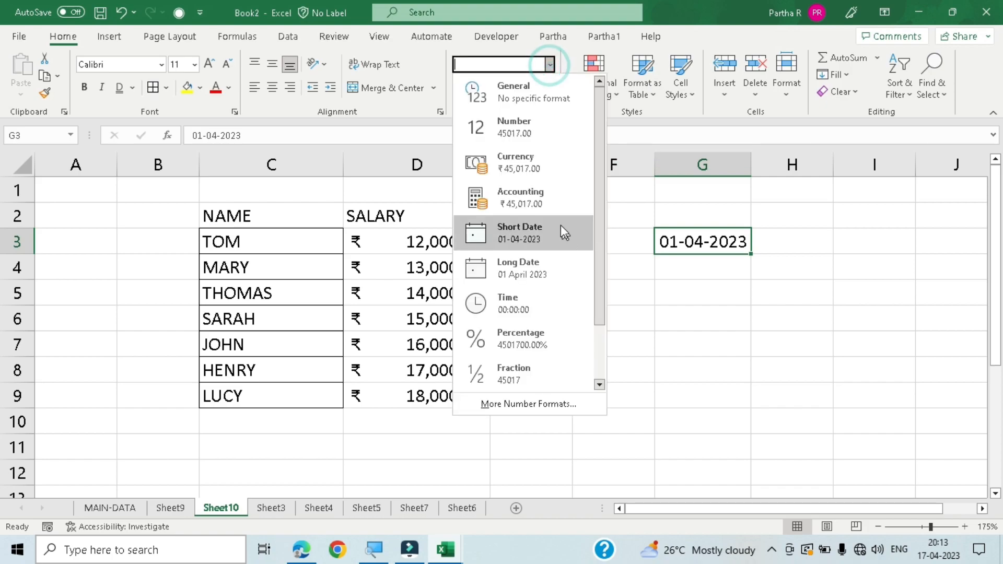
left_click(553, 238)
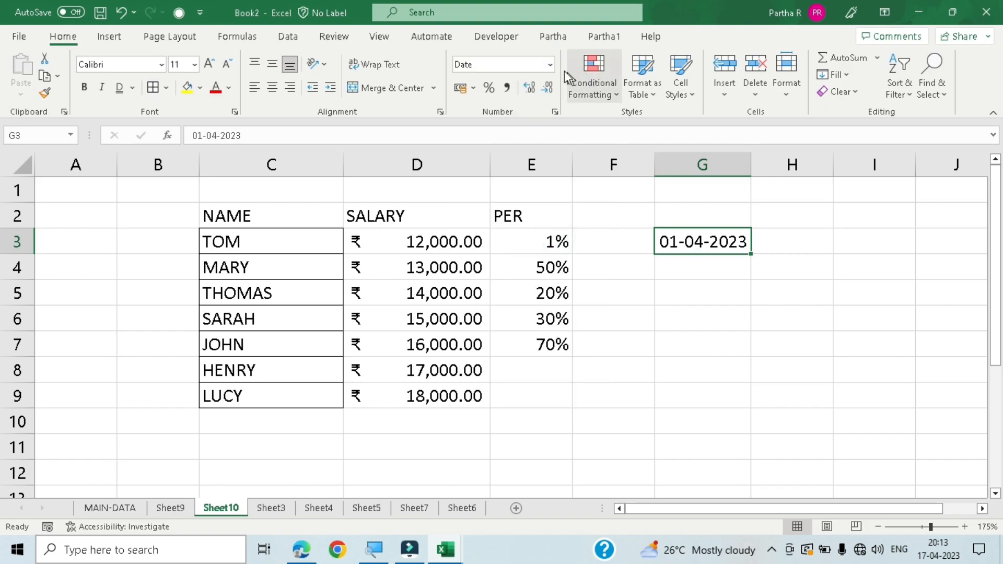
left_click(550, 65)
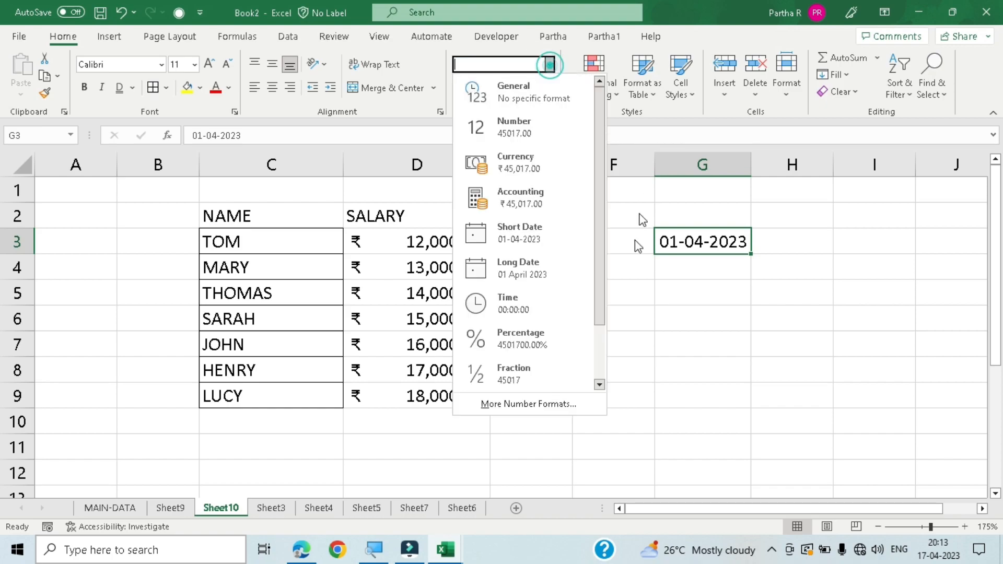
left_click(537, 274)
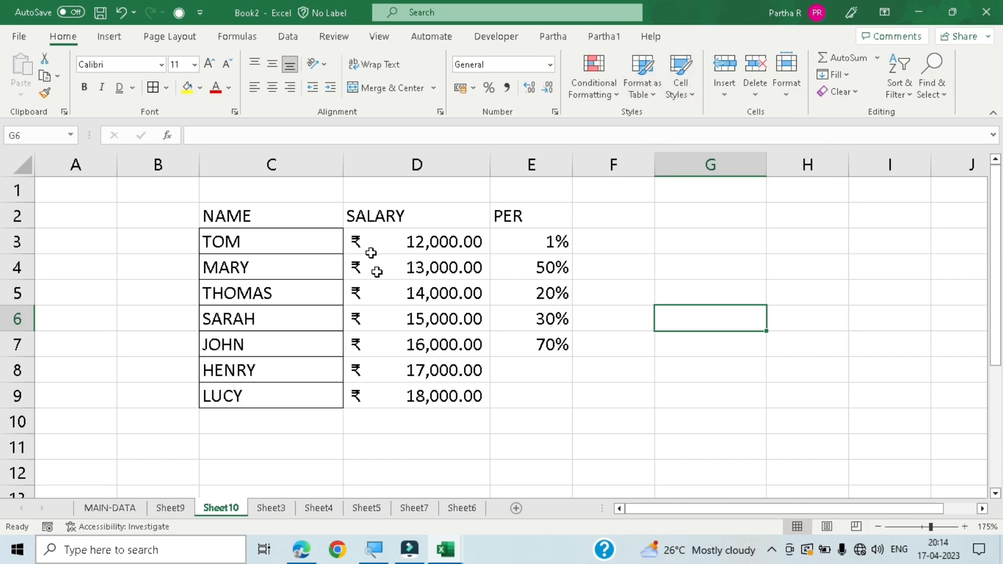
- Switch to Sheet9 with the student marks table and look over the conditional formatting options, including the Highlight Cells Rules
left_click(159, 509)
scroll(313, 345, "up", 2)
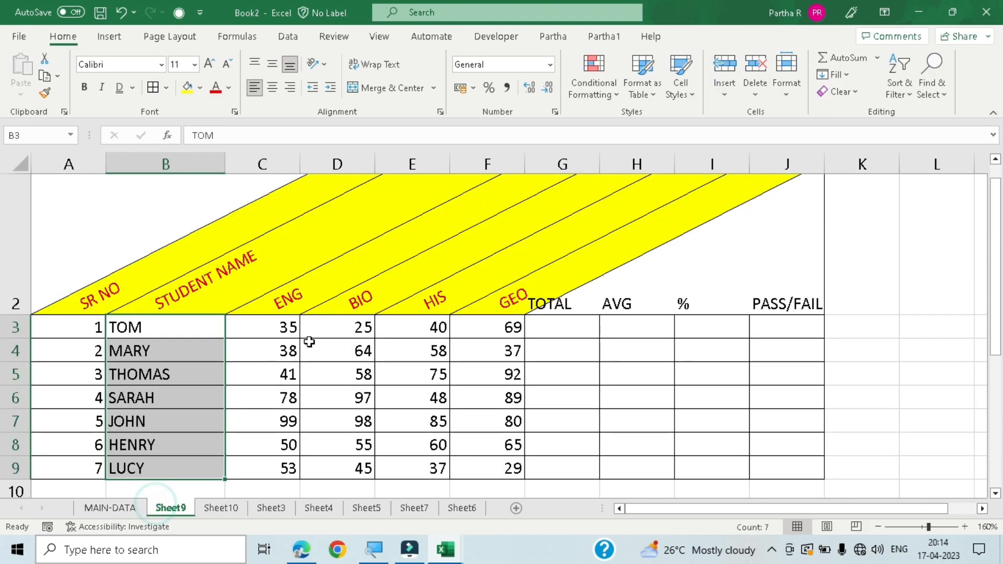
scroll(417, 372, "down", 3)
left_click(582, 347)
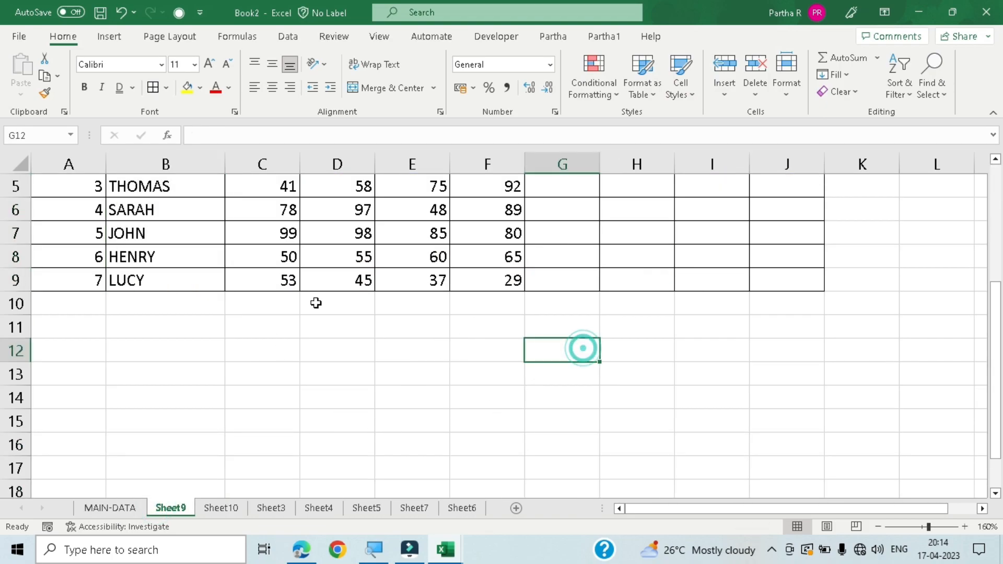
scroll(235, 416, "up", 2)
scroll(294, 397, "down", 1)
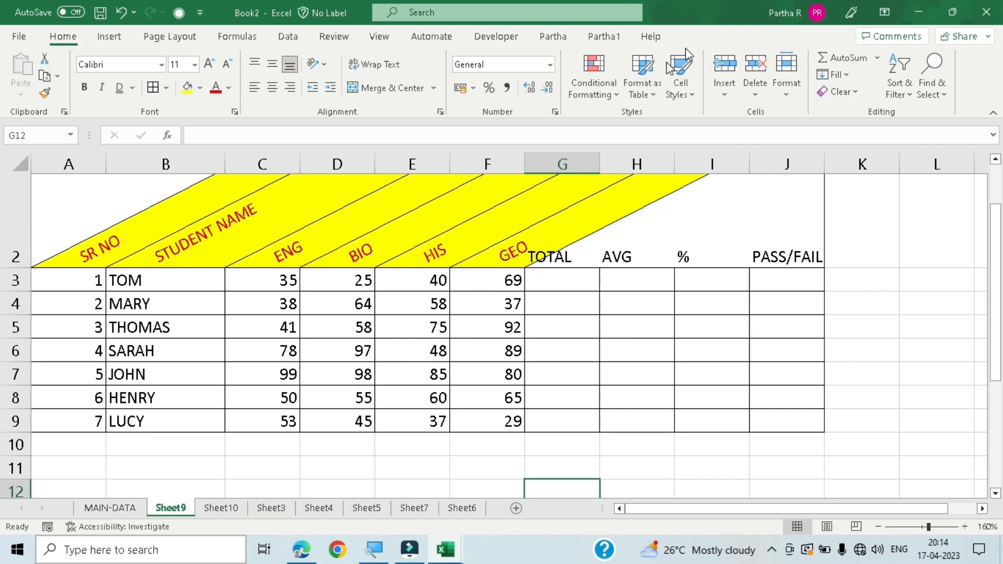
left_click(598, 94)
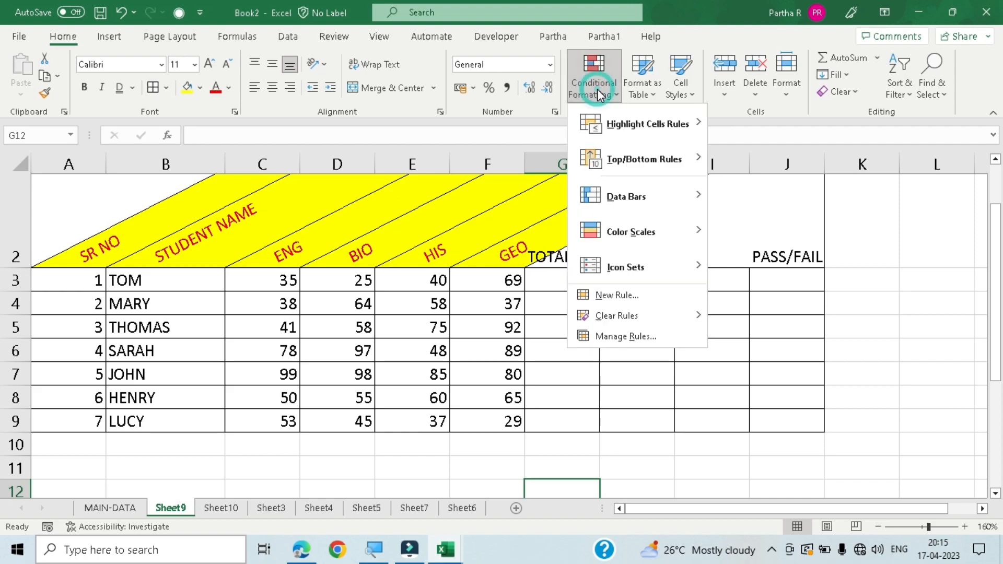
mouse_move(665, 129)
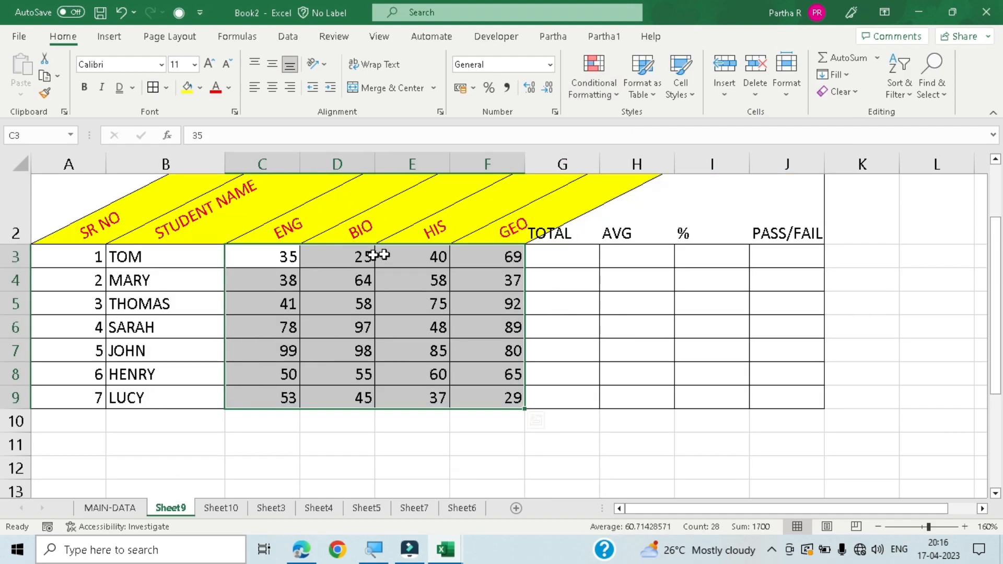
- Highlight the marks in C3:F9 that are greater than 35 using Yellow Fill with Dark Yellow Text
left_click(603, 87)
mouse_move(635, 128)
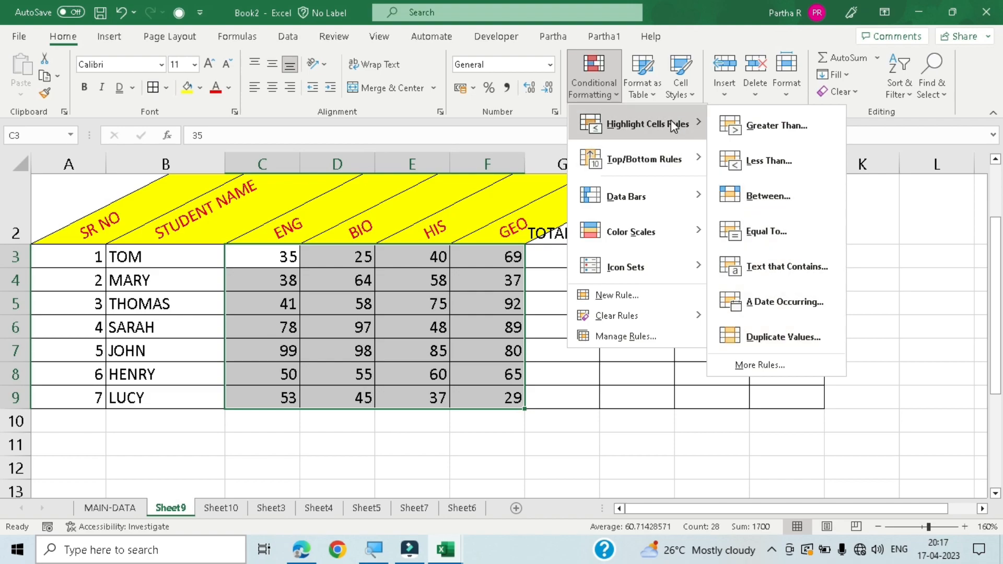
left_click(756, 117)
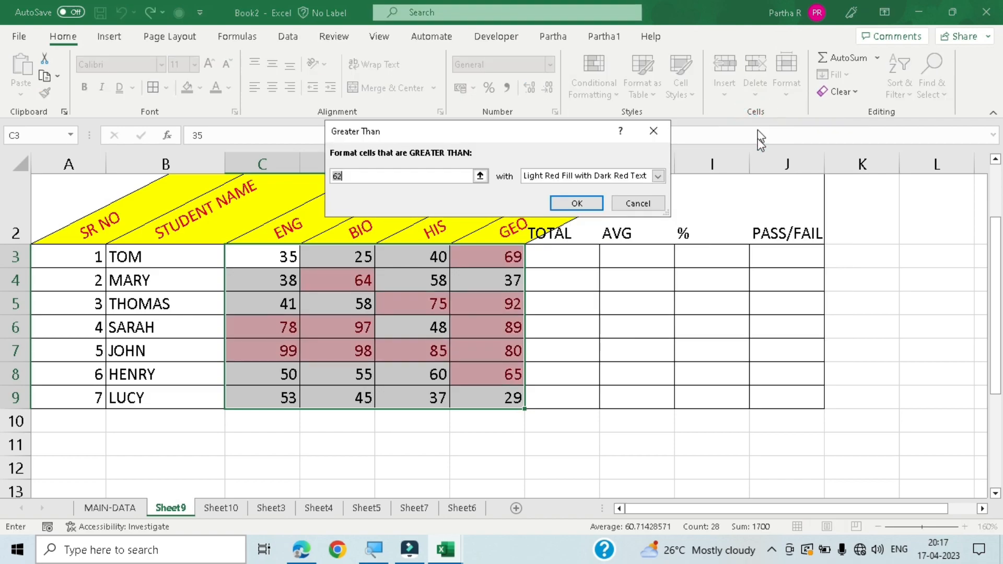
left_click(380, 175)
mouse_move(439, 543)
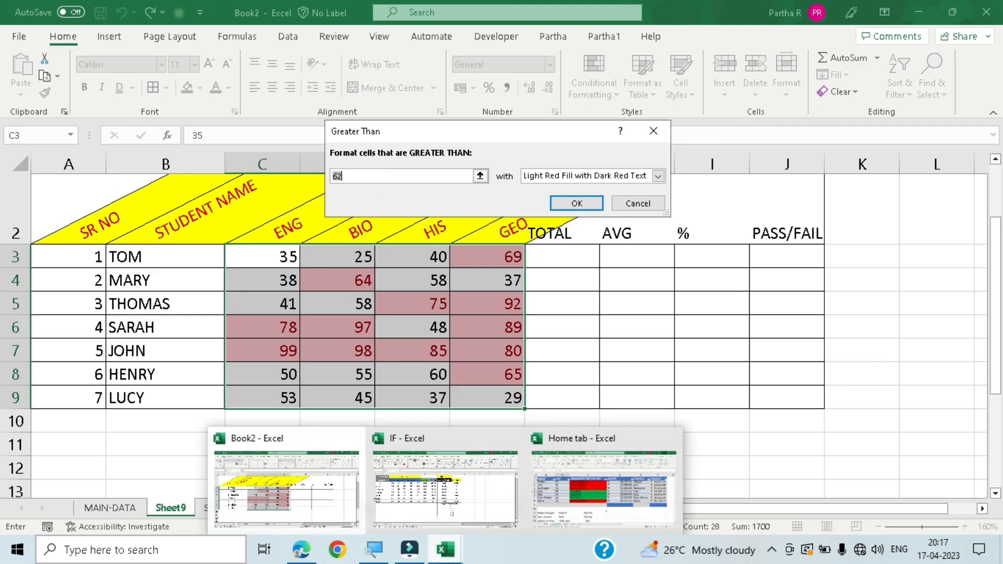
key("BackSpace")
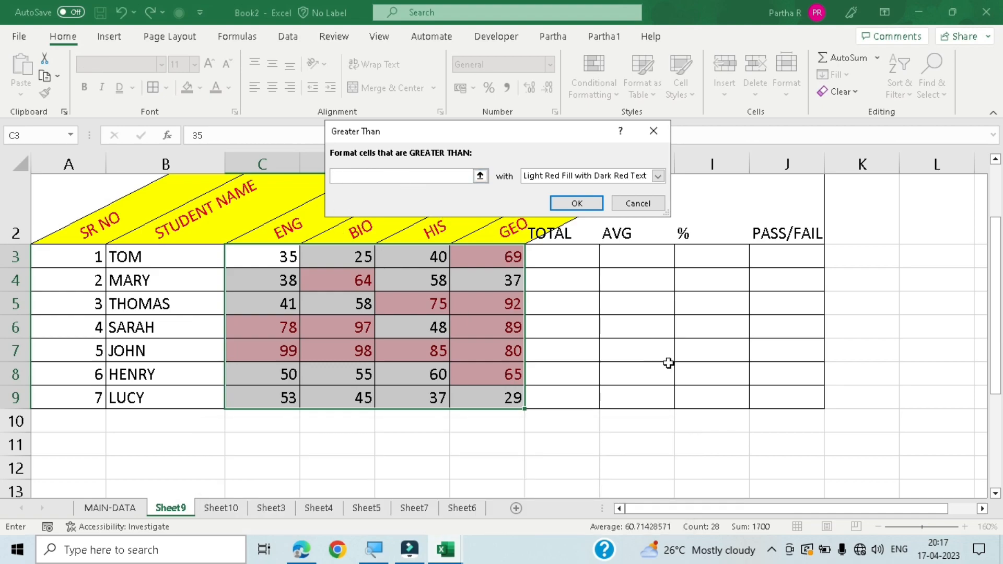
type("35")
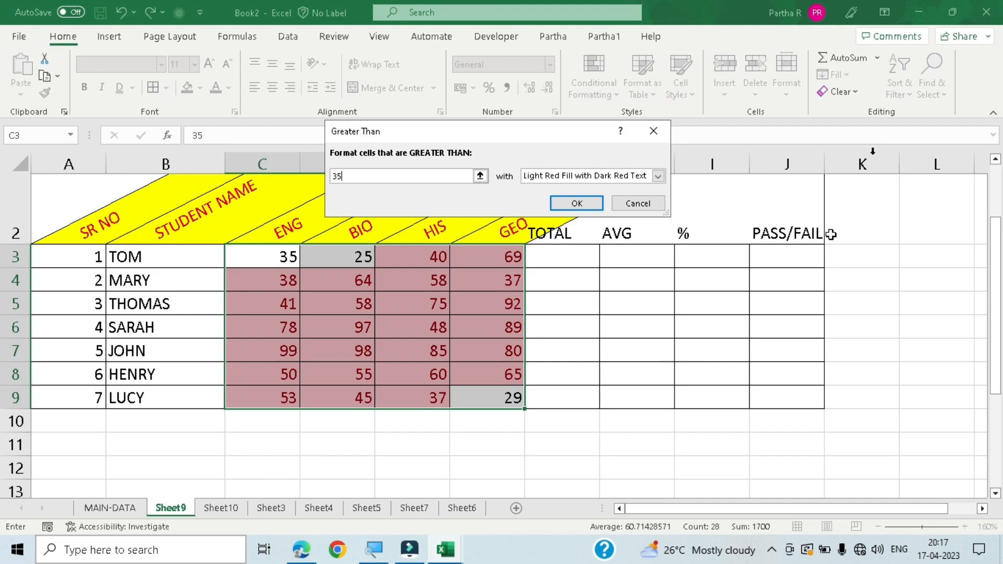
left_click(657, 176)
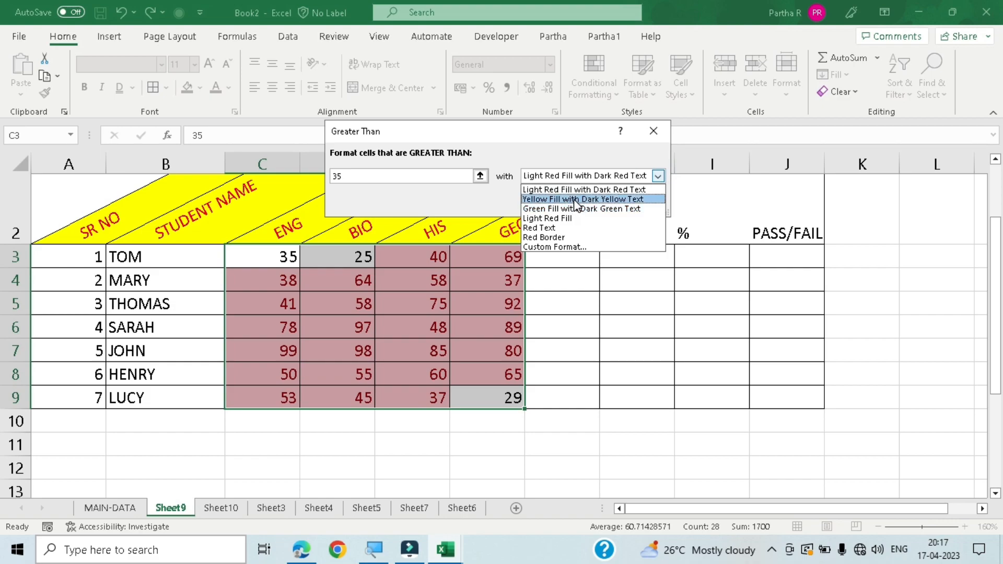
left_click(576, 201)
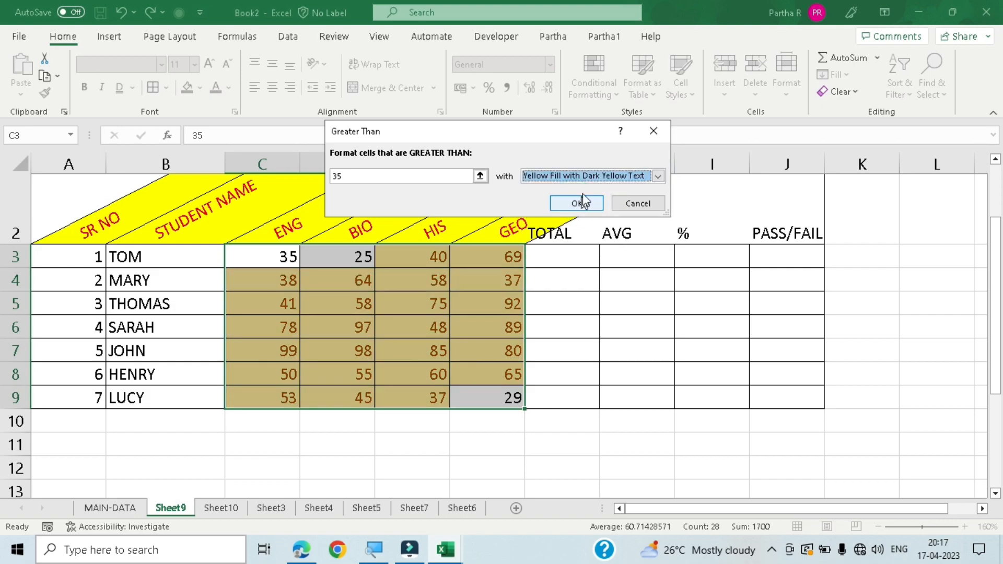
left_click(591, 198)
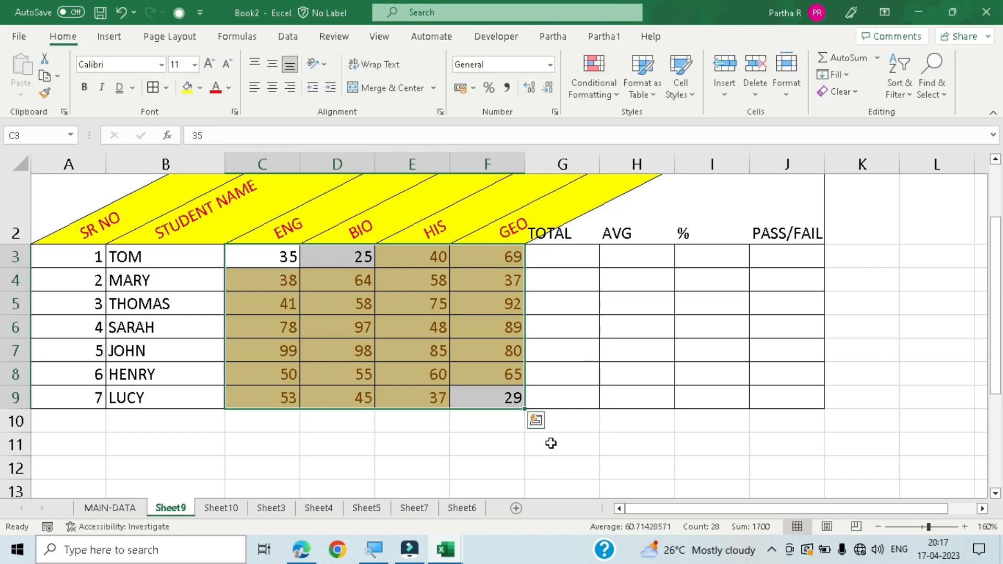
left_click(550, 446)
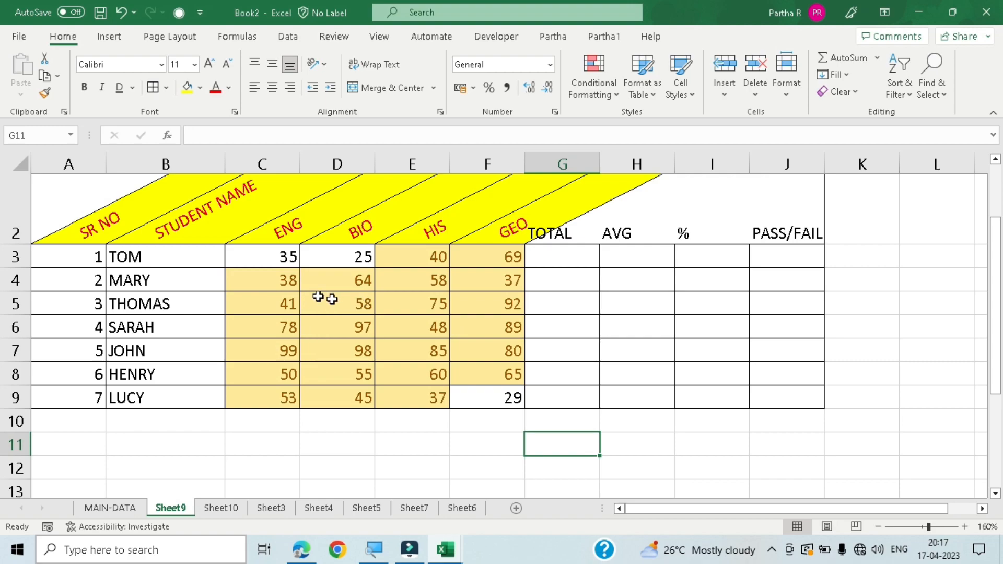
- Examine which marks in C3:F9 the greater-than rule highlights and which it leaves out
left_click(262, 253)
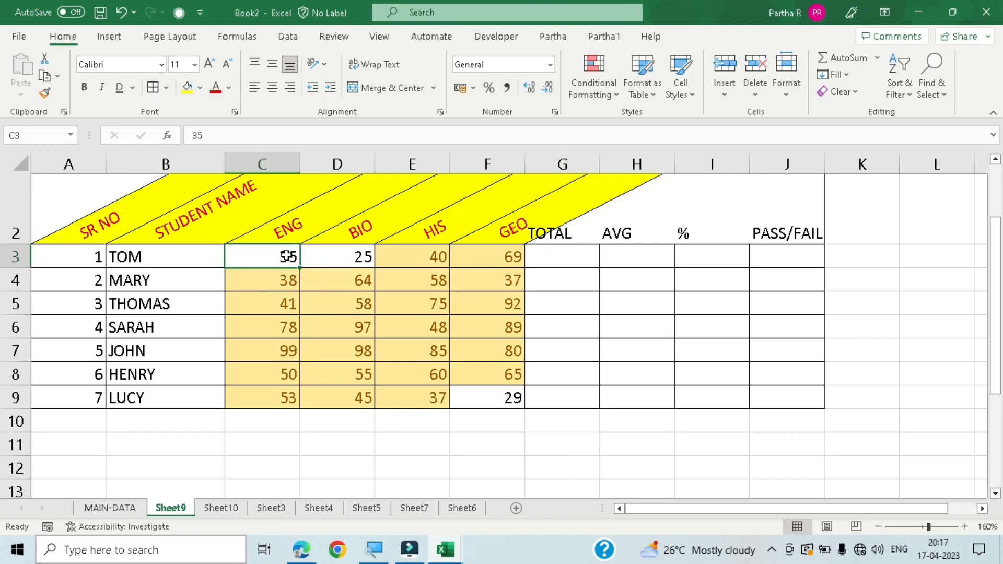
left_click_drag(282, 256, 486, 397)
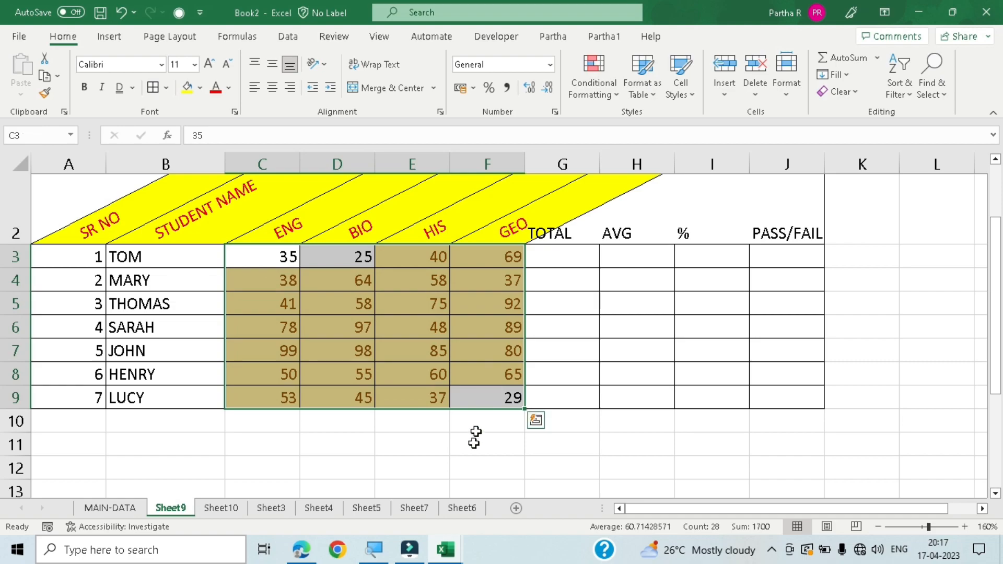
left_click(474, 441)
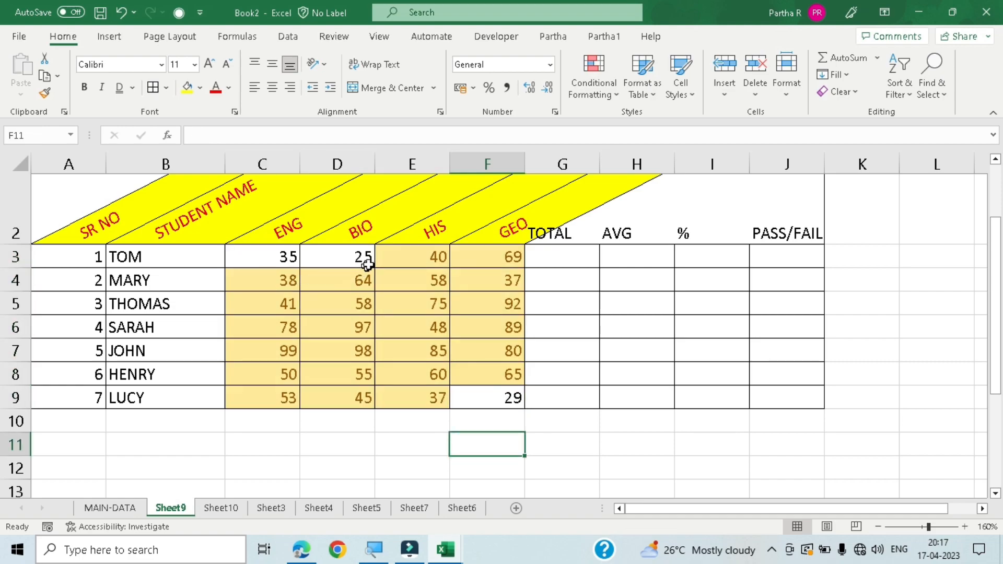
left_click(406, 254)
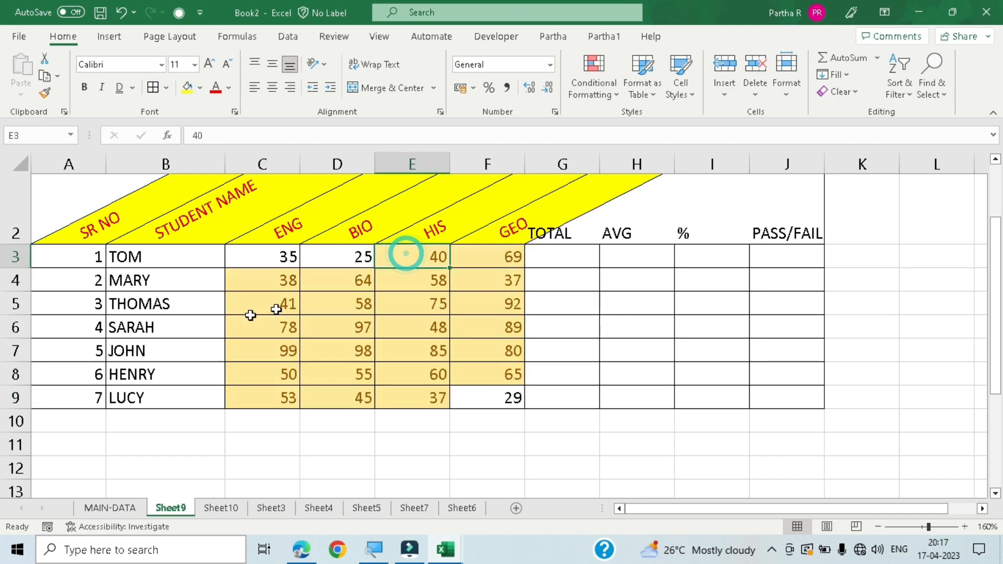
left_click(324, 324)
left_click(445, 285)
left_click(458, 347)
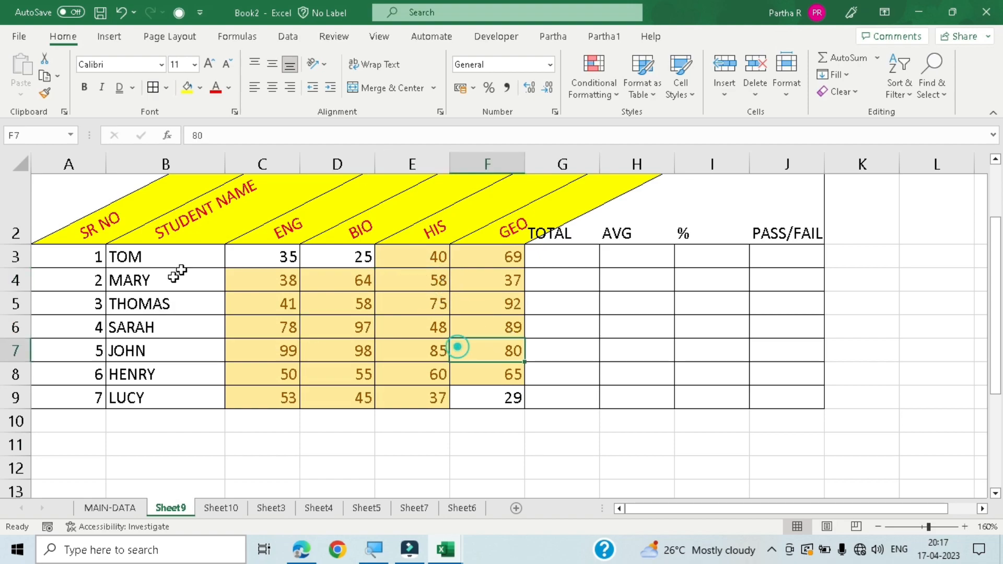
- Highlight the marks in C3:F9 that are less than 35 using Light Red Fill with Dark Red Text
left_click_drag(252, 255, 481, 392)
left_click(593, 93)
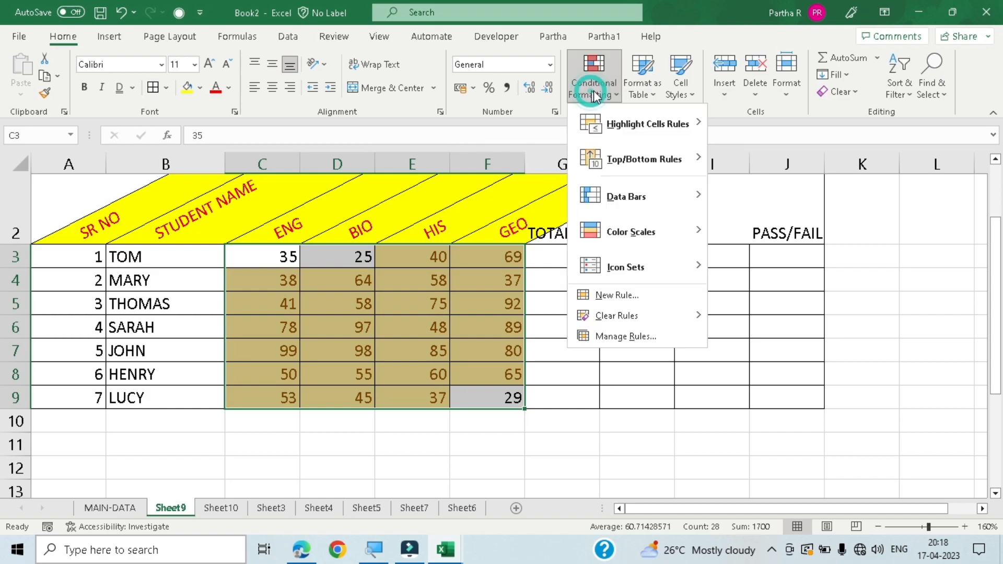
mouse_move(647, 129)
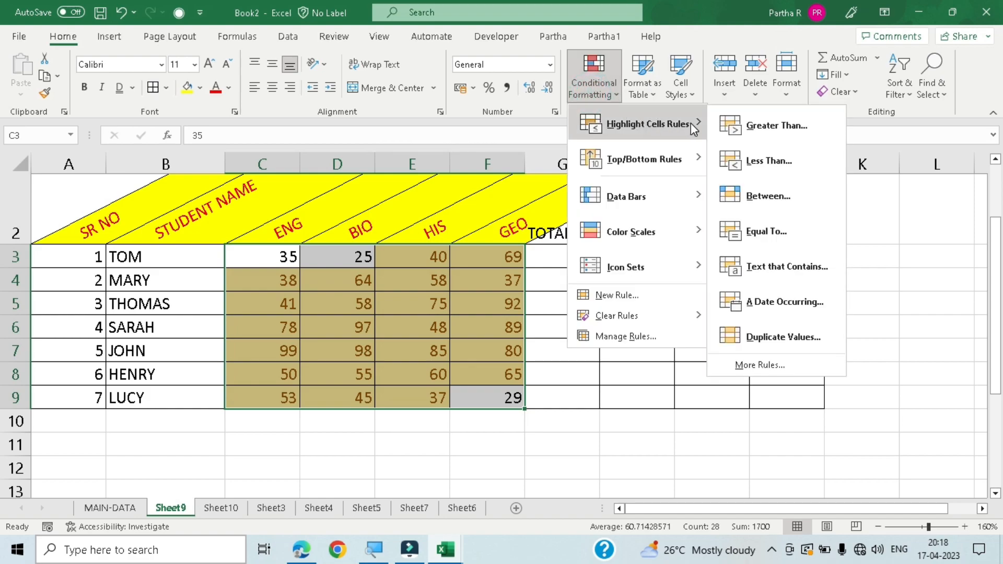
left_click(748, 166)
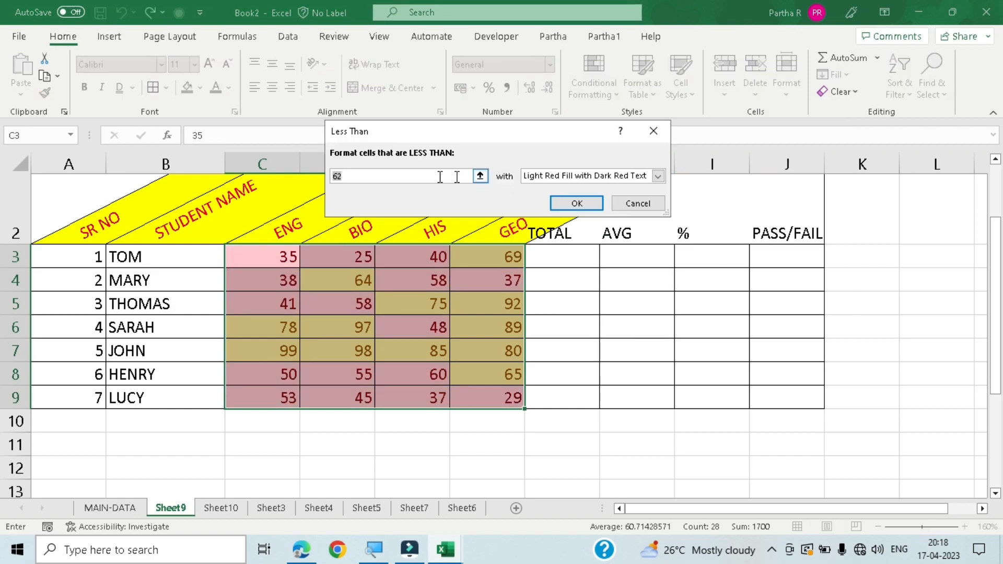
type("35")
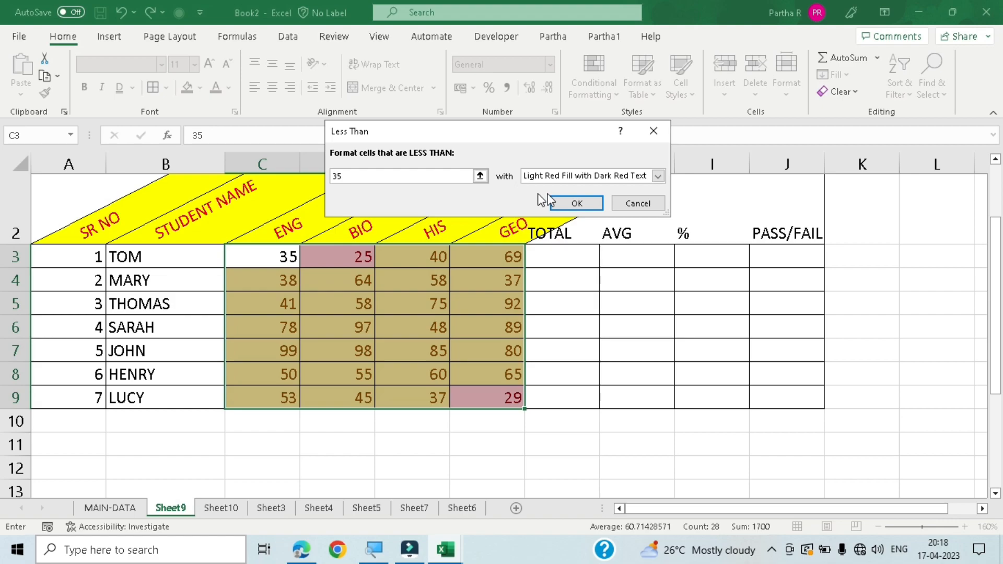
left_click(576, 203)
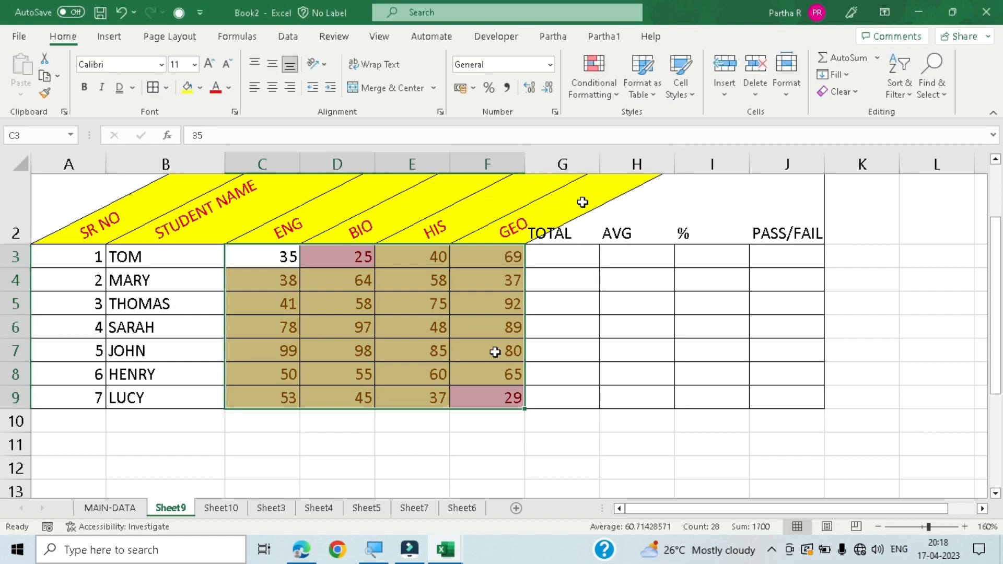
left_click(458, 434)
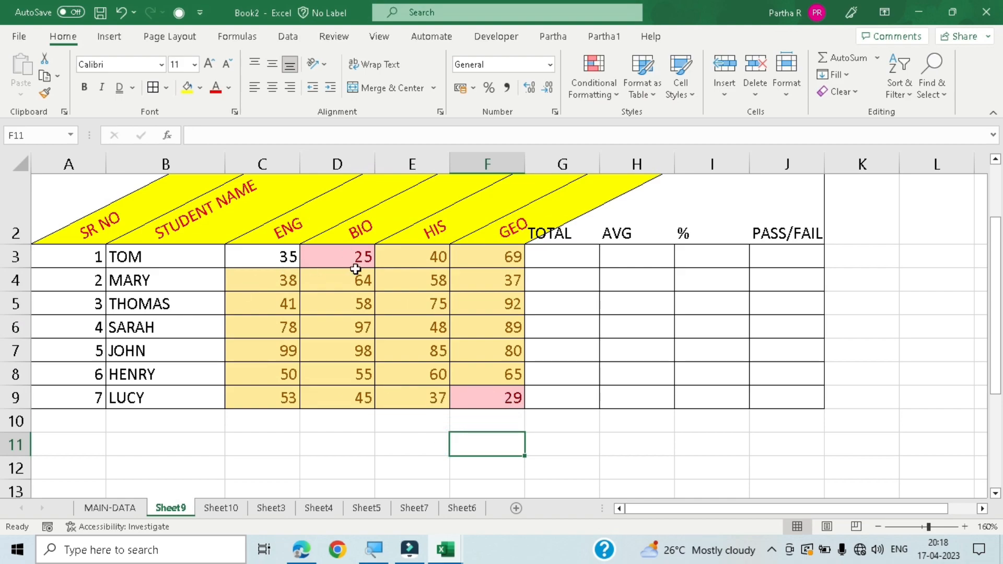
- Highlight the marks in C3:F9 that are equal to 35 using Yellow Fill with Dark Yellow Text
left_click_drag(285, 254, 494, 394)
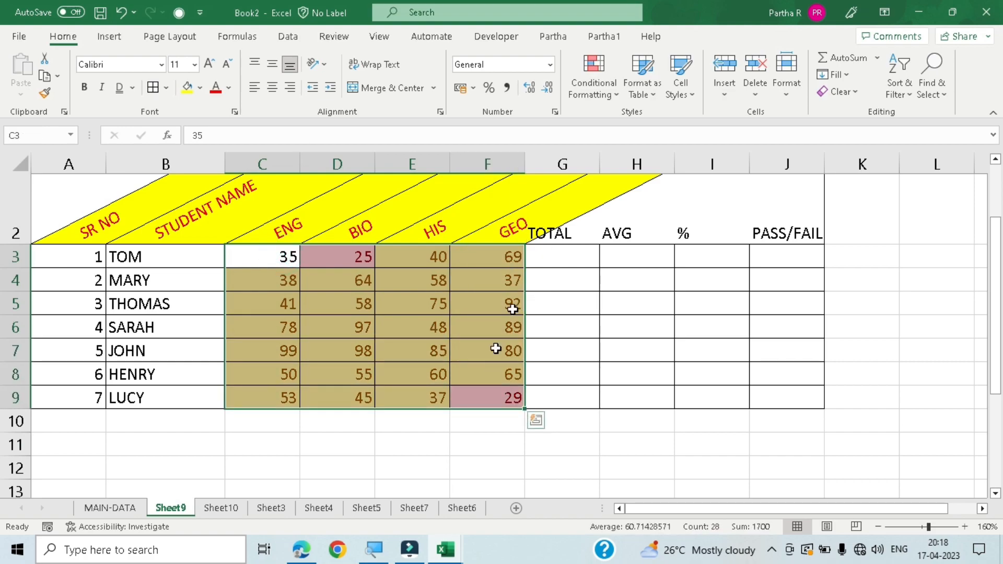
left_click(618, 93)
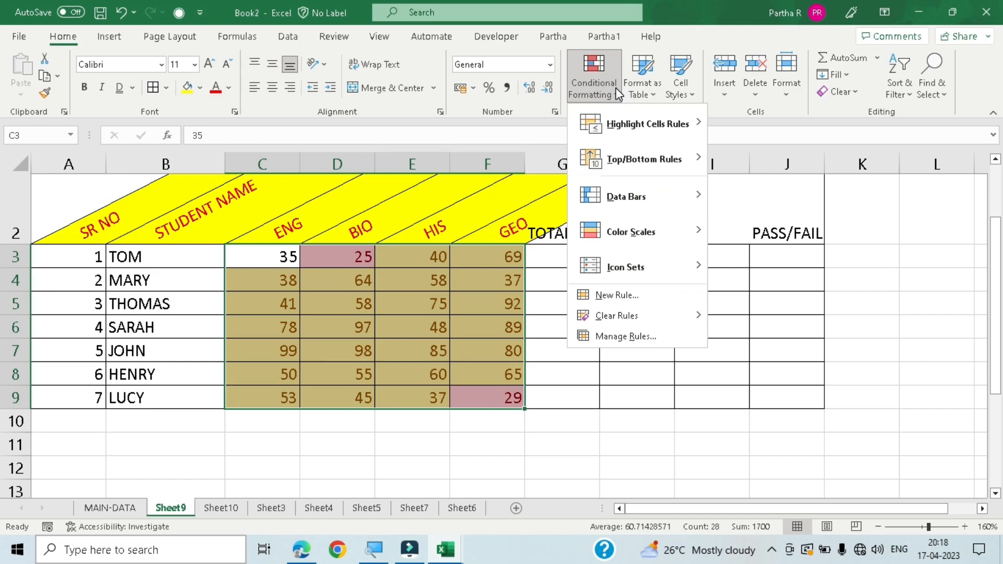
mouse_move(650, 137)
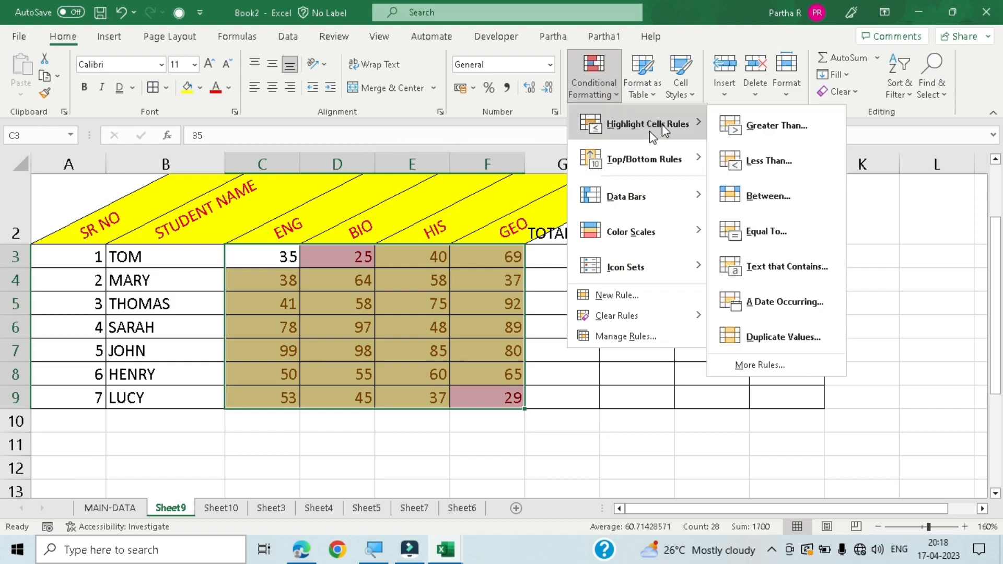
left_click(785, 233)
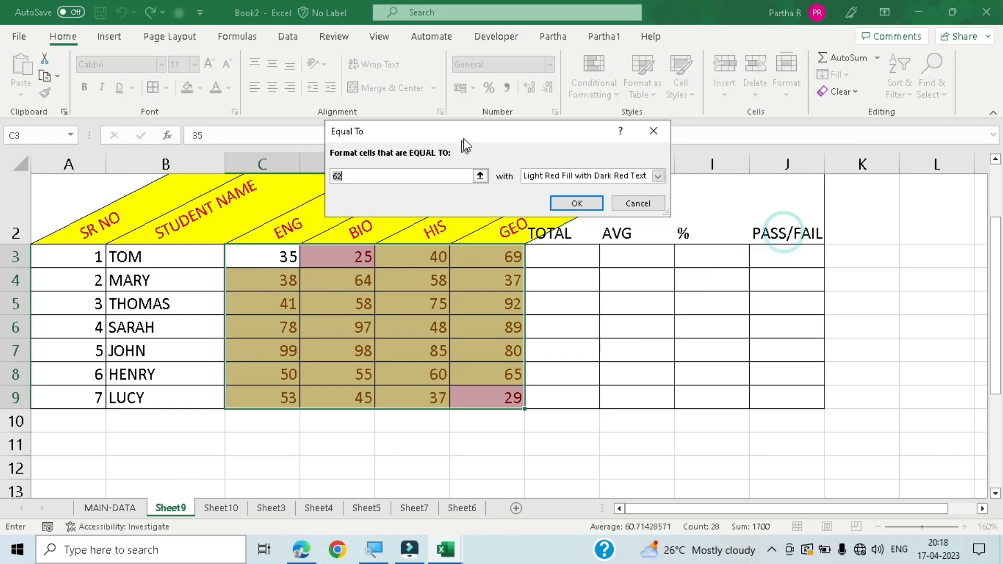
type("35")
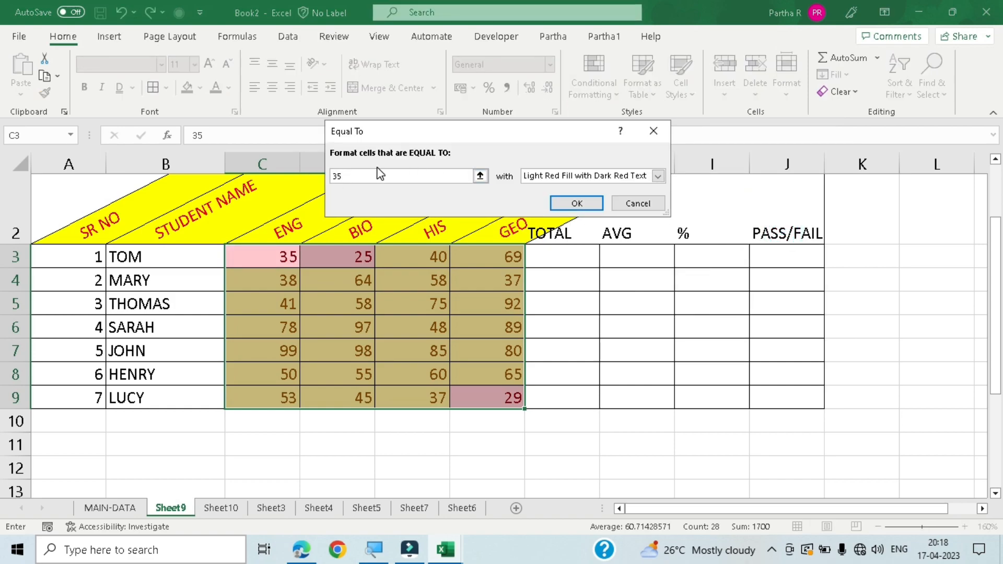
left_click(658, 177)
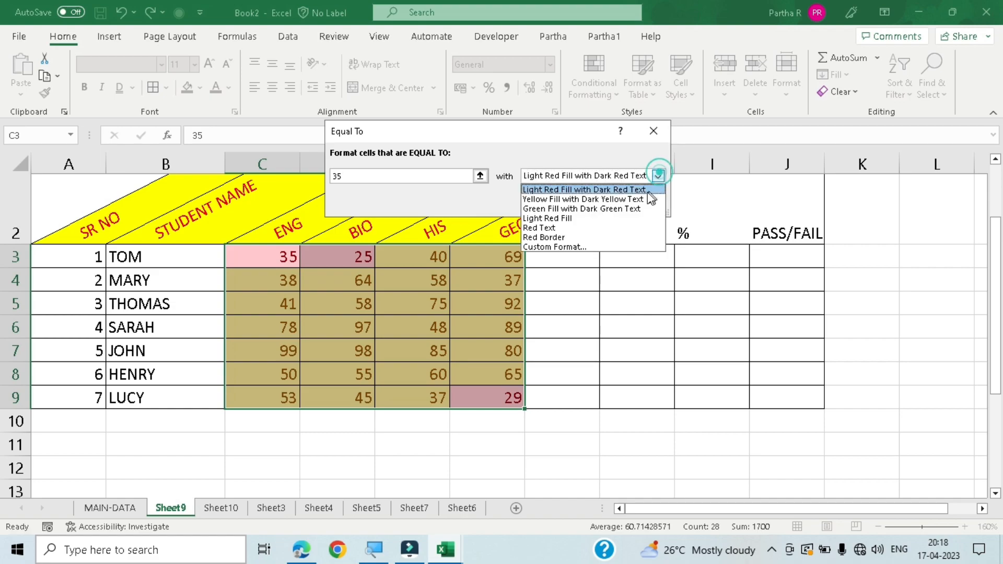
left_click(573, 204)
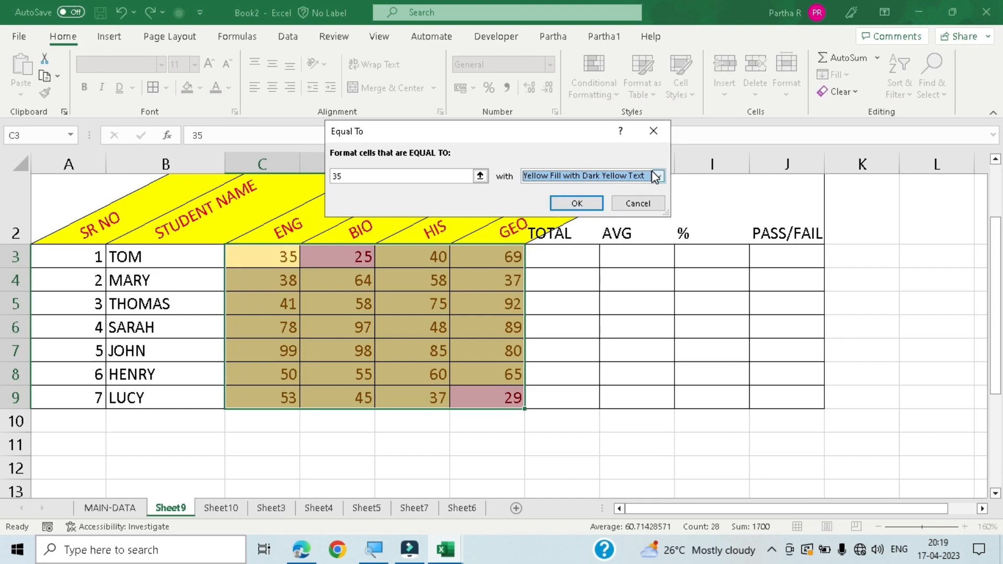
left_click(569, 205)
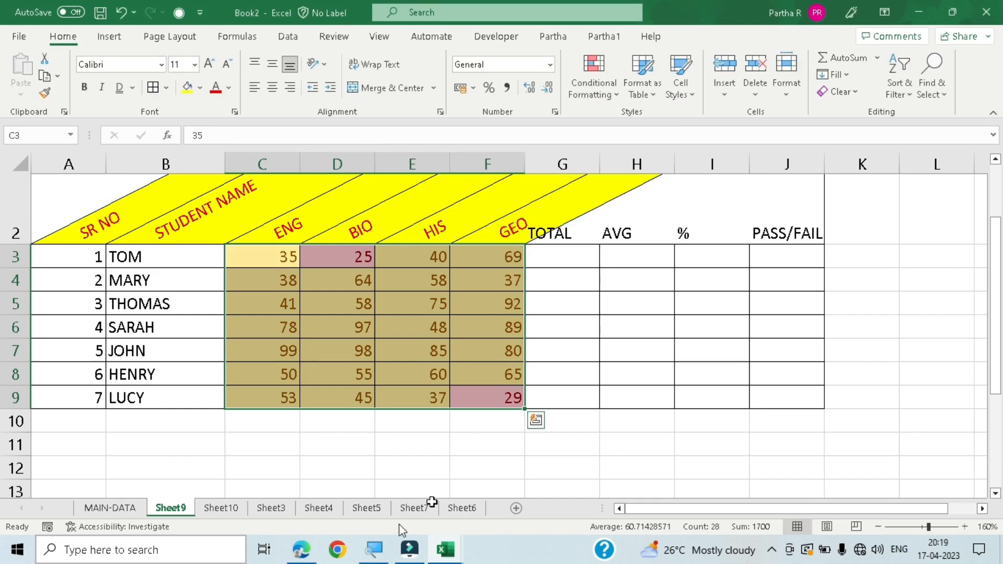
left_click(400, 472)
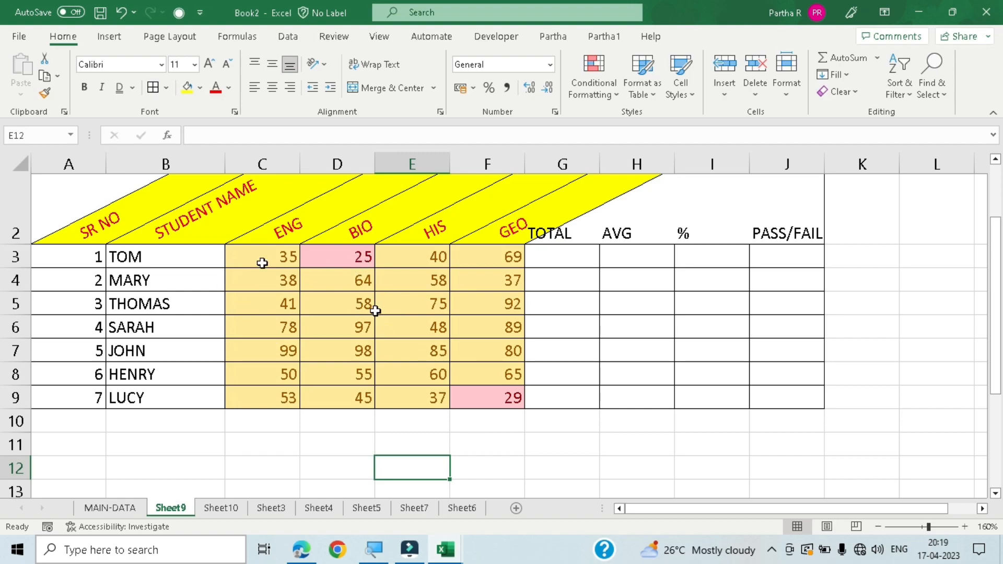
left_click_drag(261, 257, 501, 394)
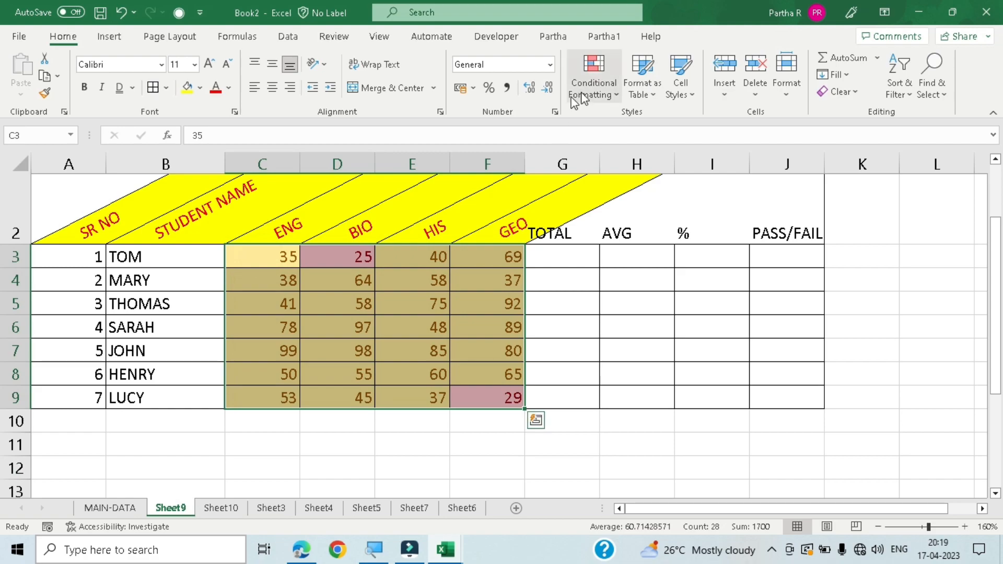
left_click(599, 95)
left_click(648, 130)
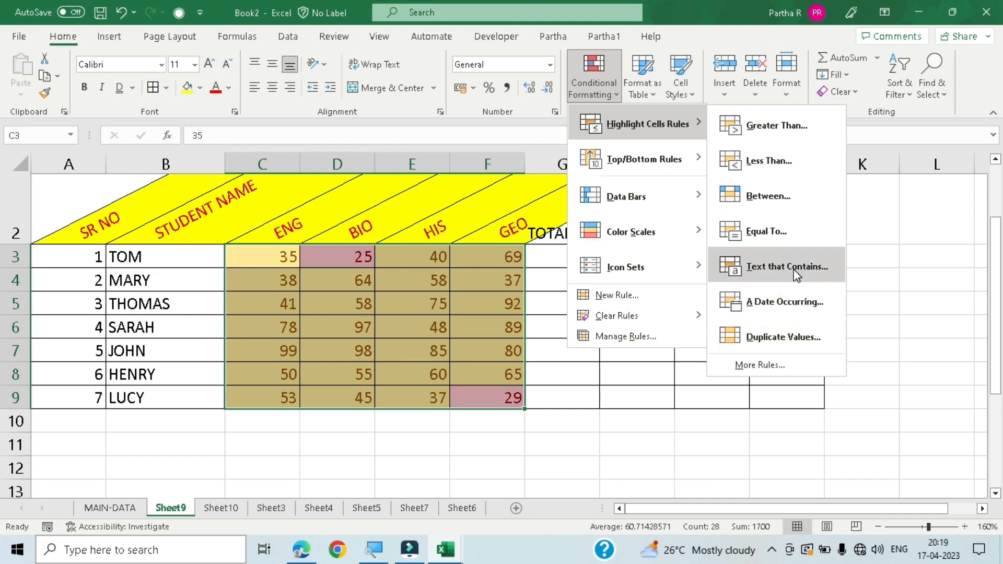
left_click(553, 464)
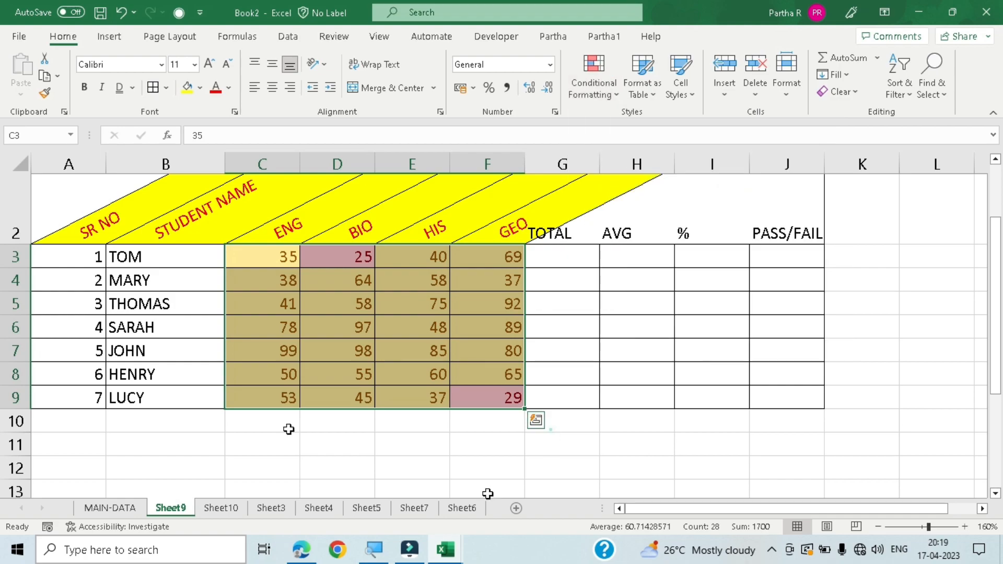
left_click(570, 455)
- Highlight the student names in B3:B9 that contain the text T using Light Red Fill with Dark Red Text
left_click_drag(158, 255, 175, 395)
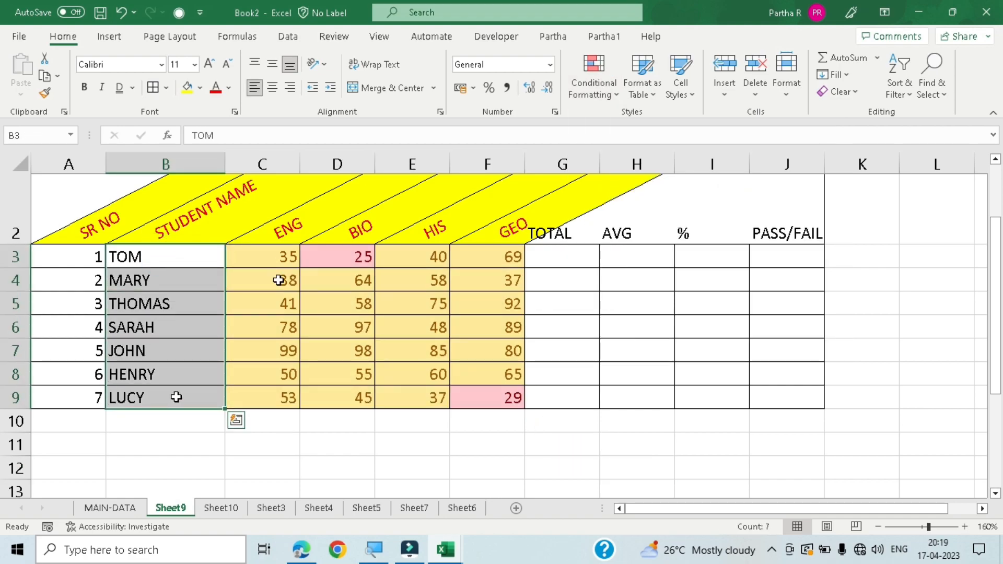
left_click(589, 93)
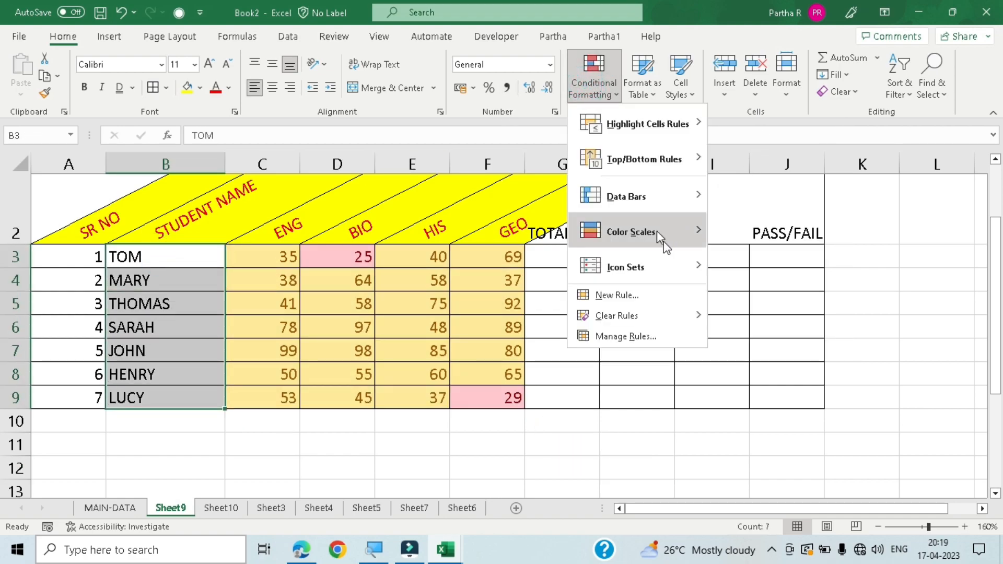
left_click(653, 119)
left_click(760, 264)
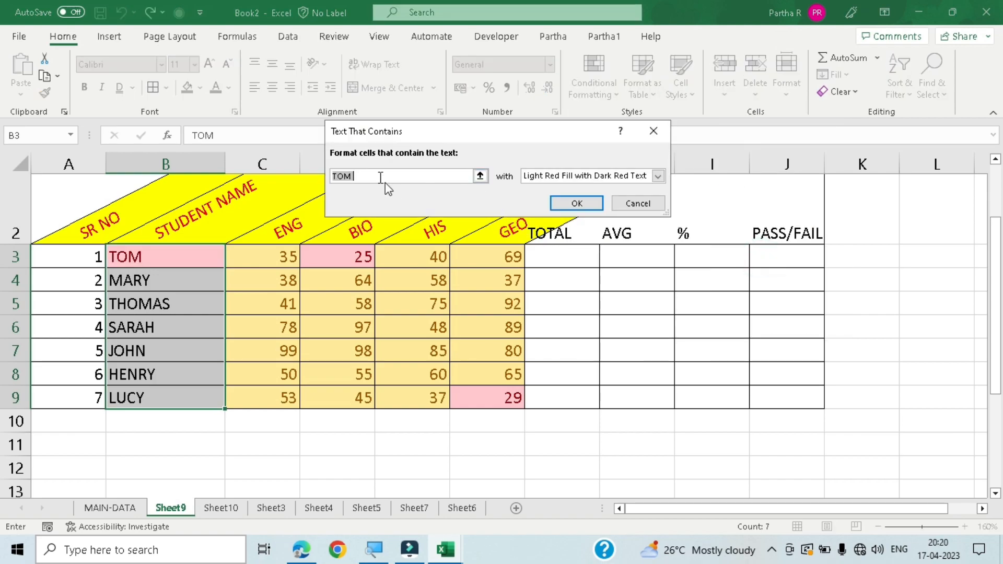
left_click(372, 176)
key("BackSpace")
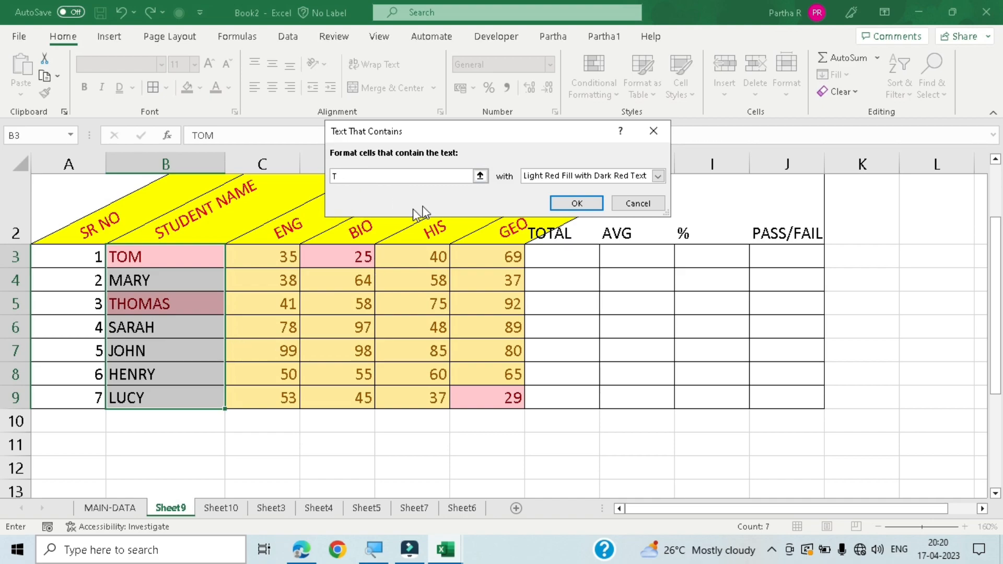
left_click(654, 180)
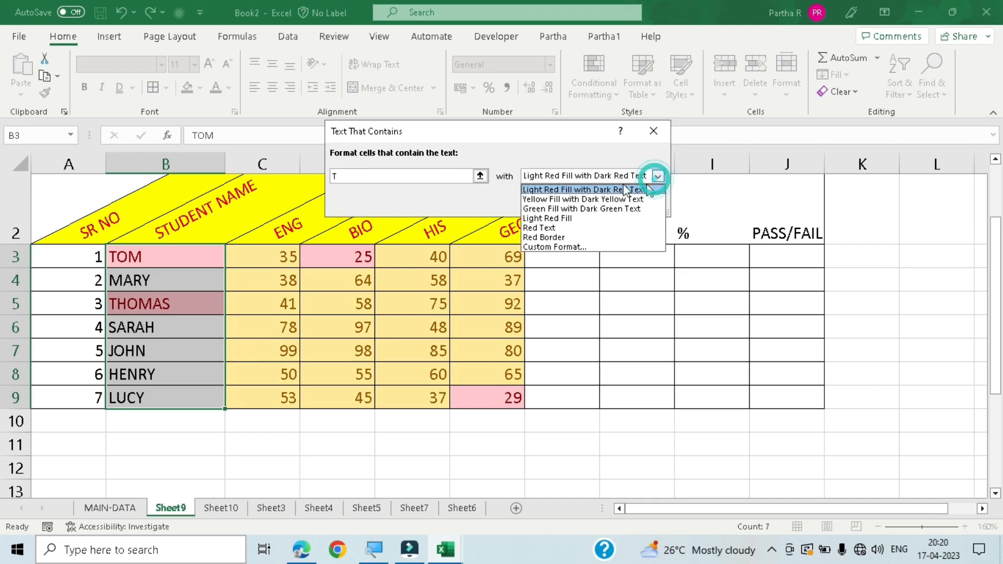
left_click(638, 190)
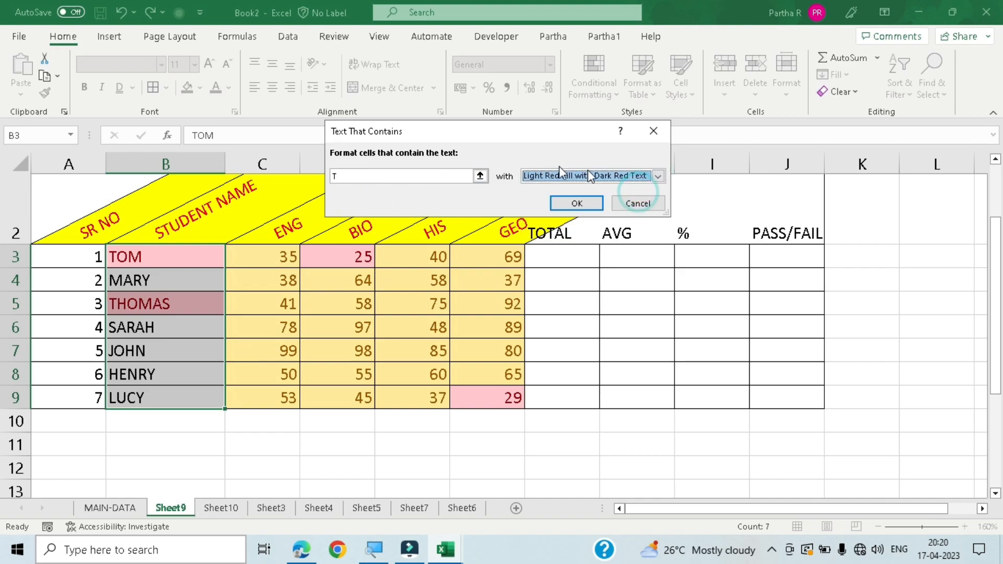
left_click(577, 203)
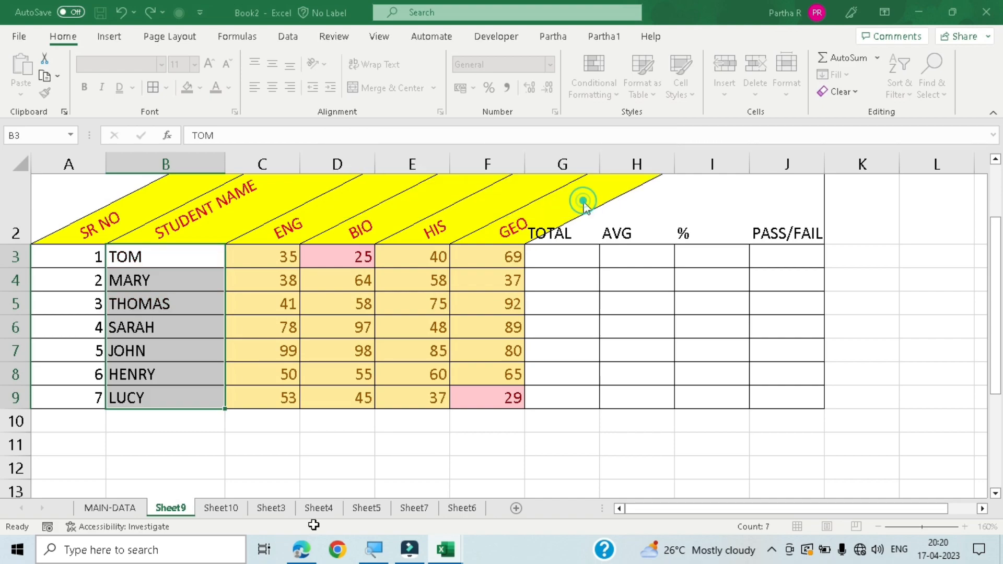
left_click(286, 509)
left_click(220, 508)
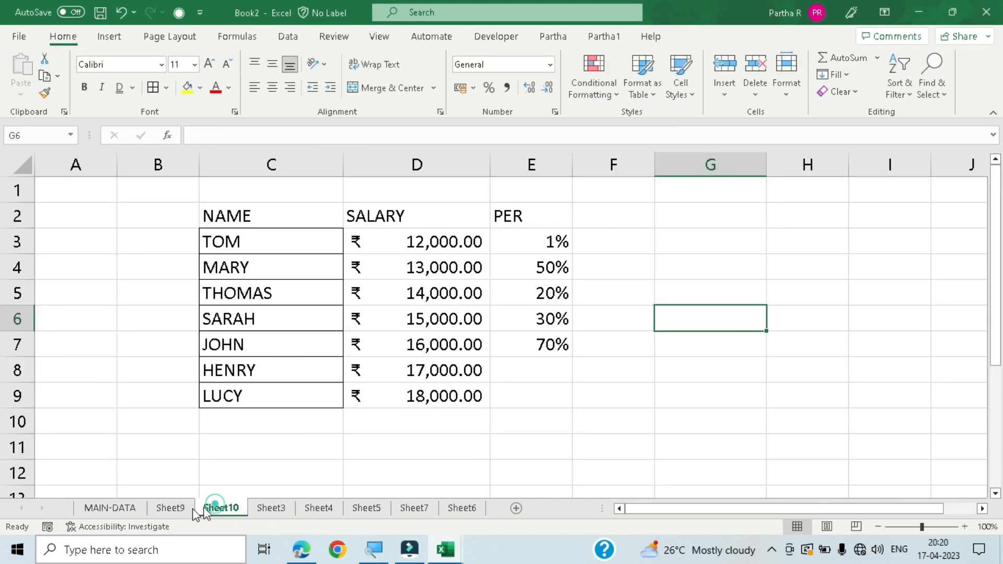
left_click(177, 510)
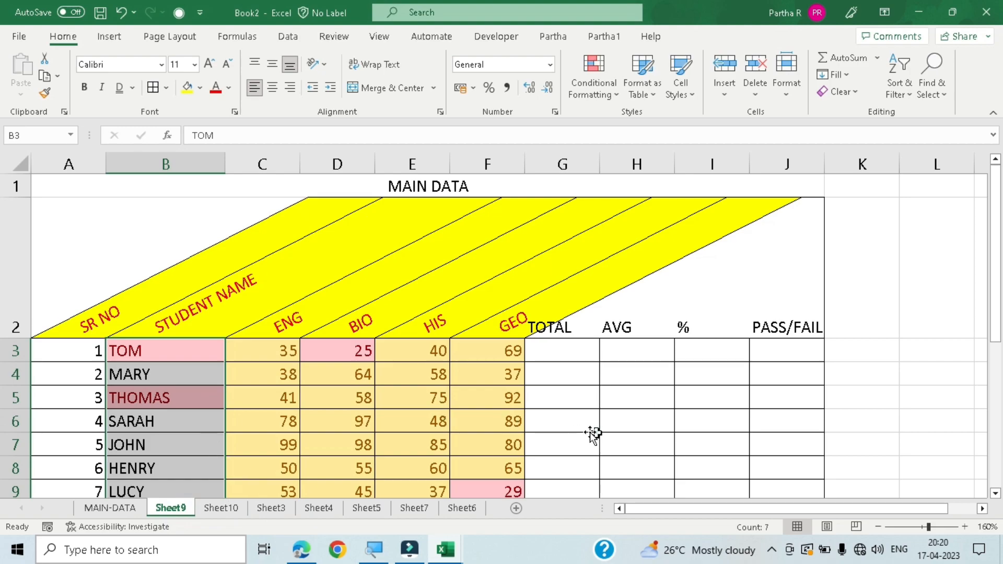
left_click(590, 365)
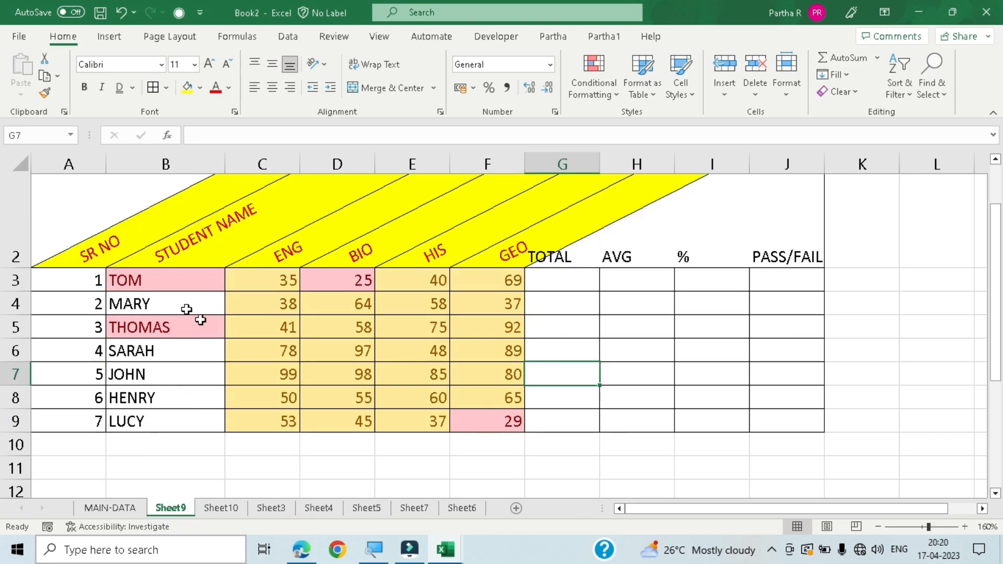
- Highlight the student names in B3:B9 that contain the text S using Green Fill with Dark Green Text
left_click_drag(173, 285, 177, 418)
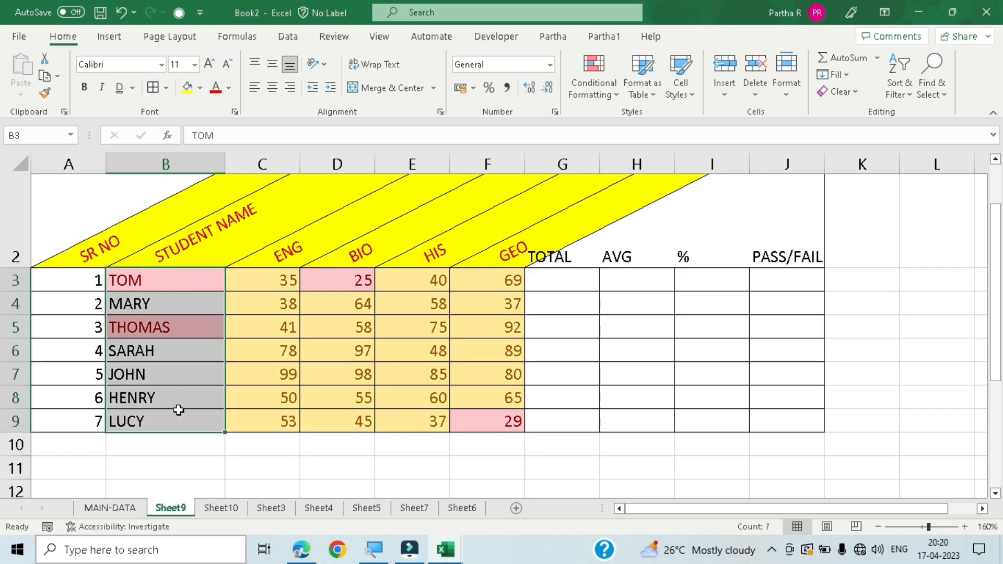
left_click(593, 76)
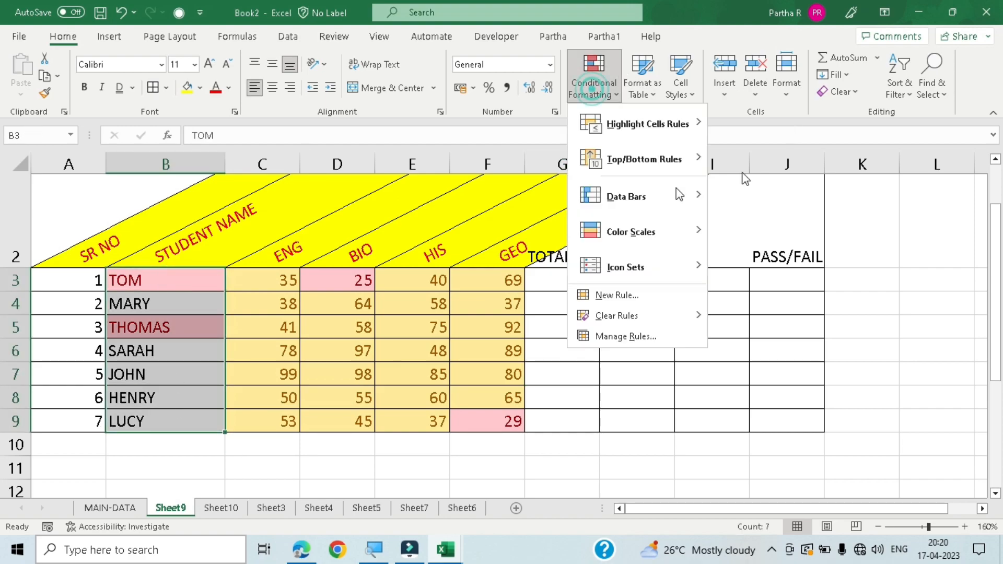
mouse_move(693, 128)
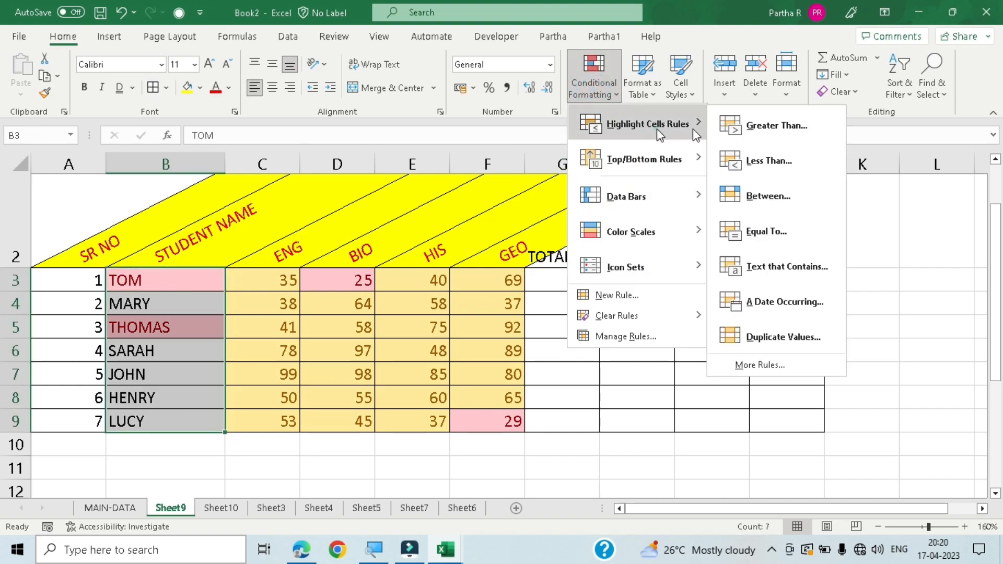
left_click(784, 277)
left_click(405, 176)
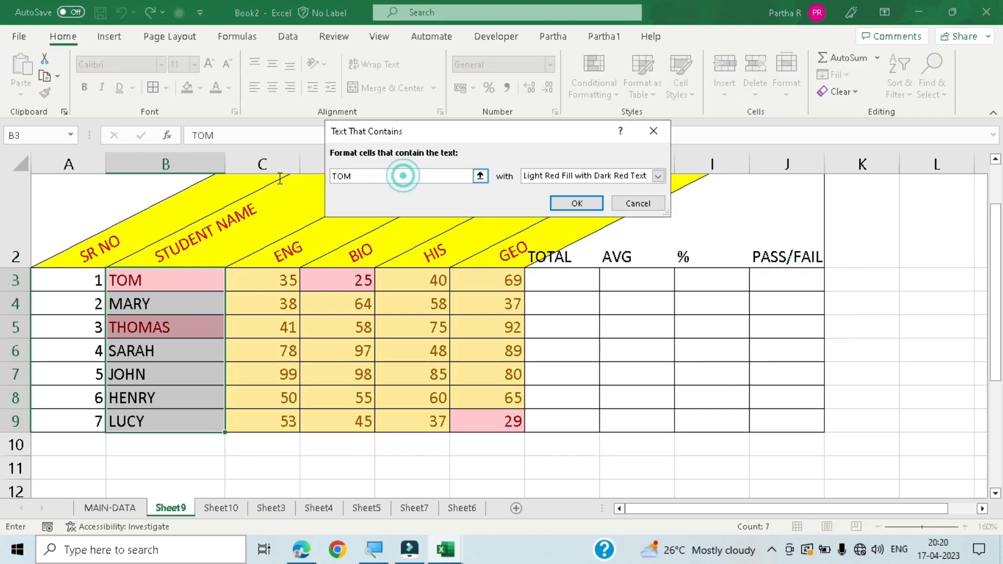
left_click(353, 178)
left_click(371, 176)
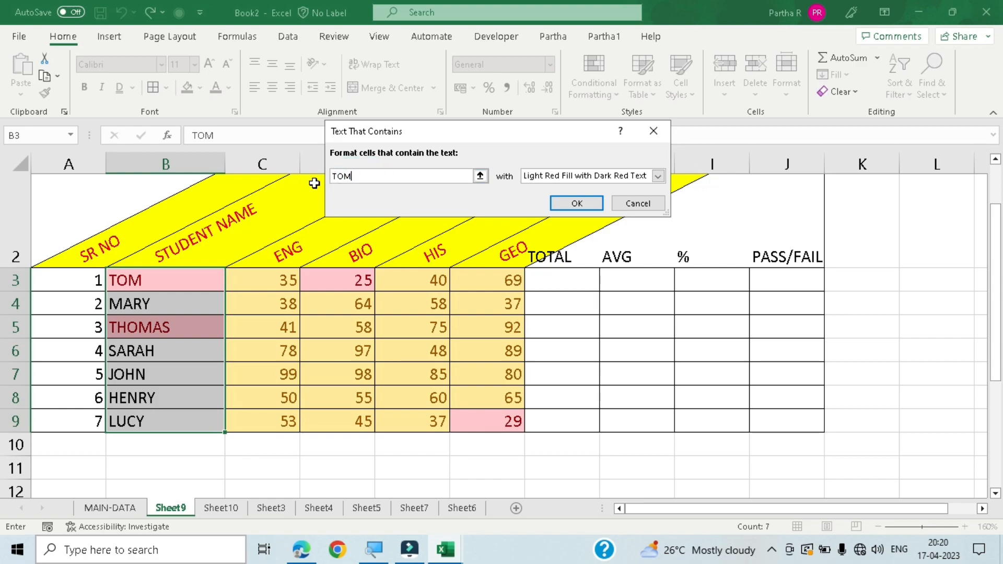
type("S")
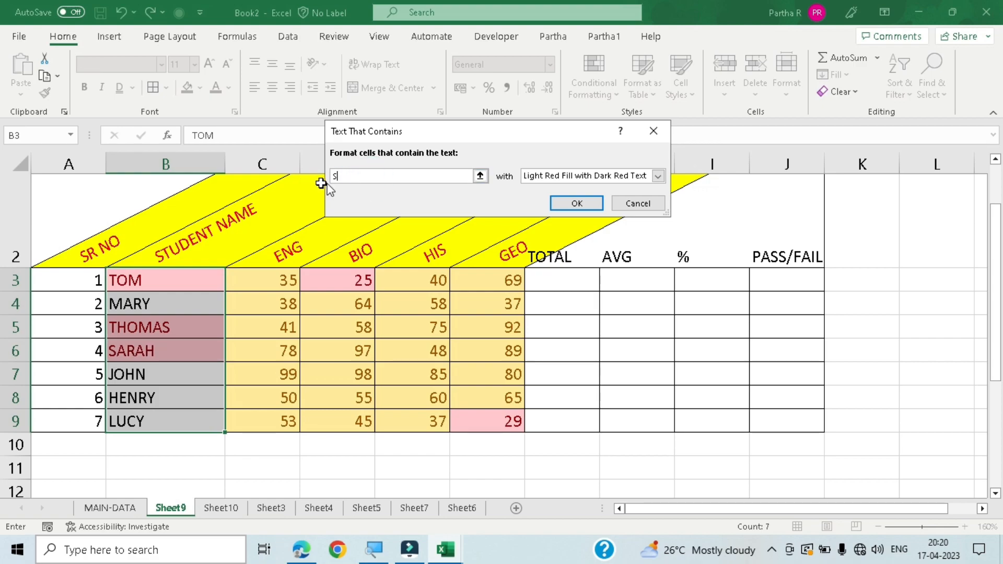
left_click(658, 176)
left_click(573, 218)
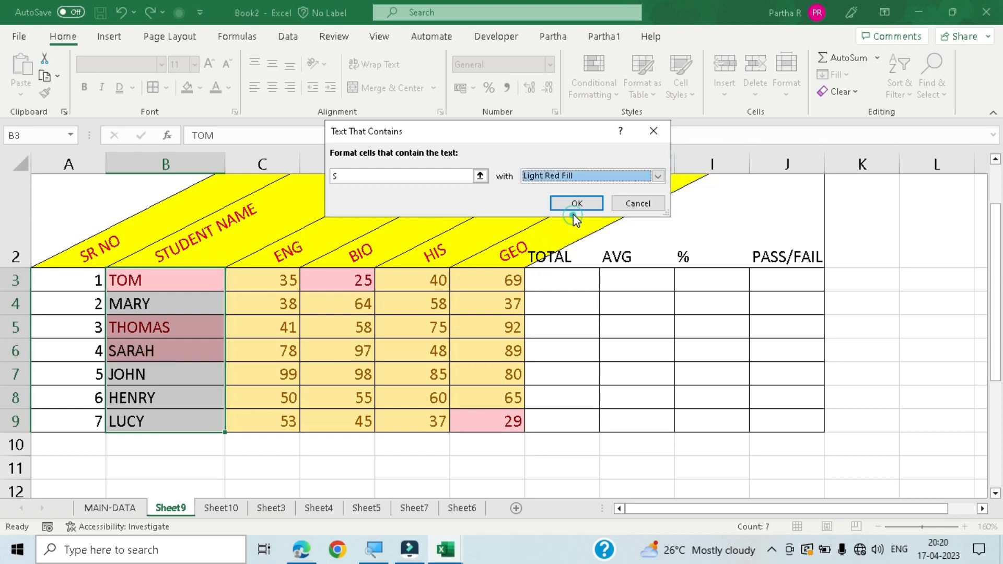
left_click(657, 177)
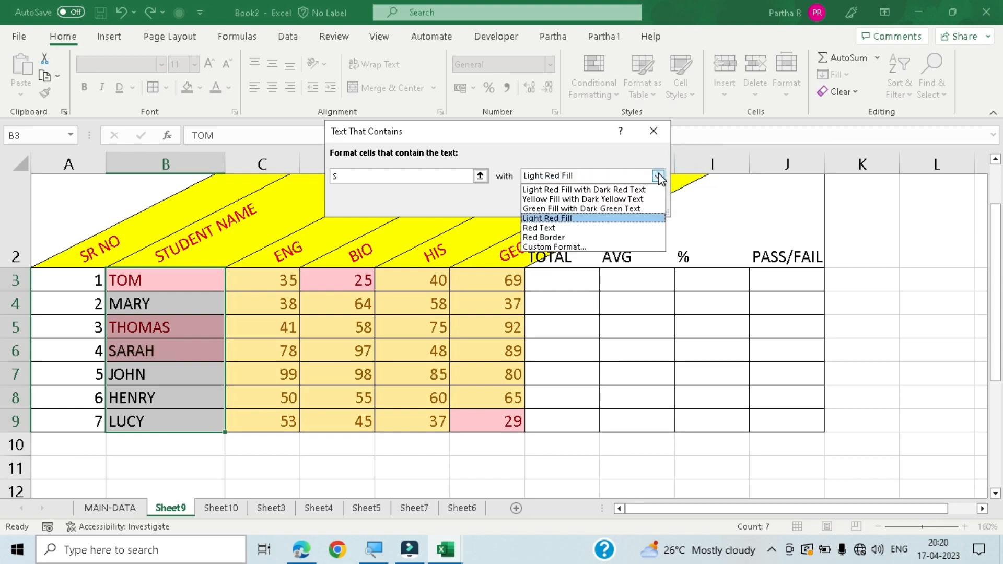
left_click(600, 209)
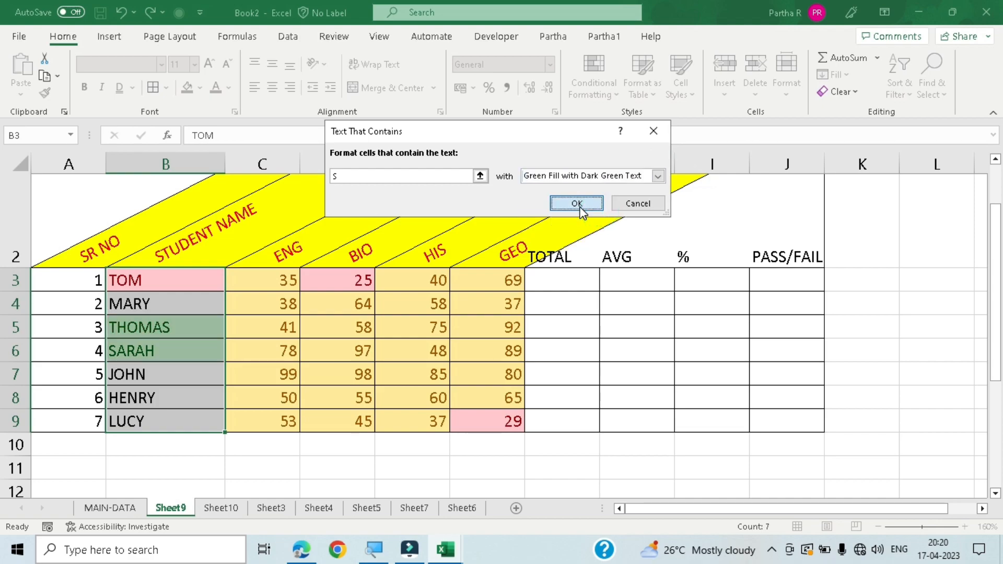
left_click(578, 205)
left_click(345, 467)
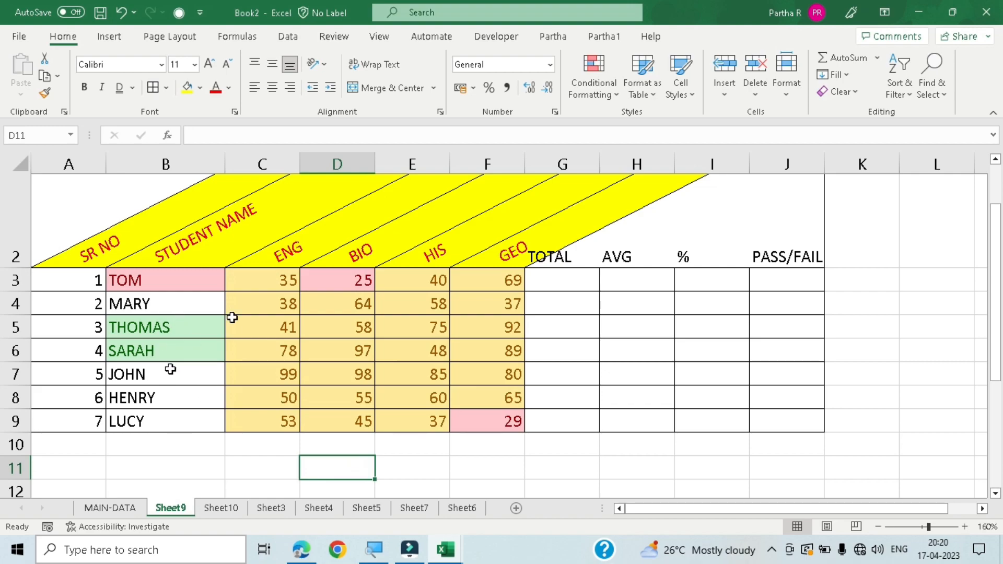
left_click(181, 407)
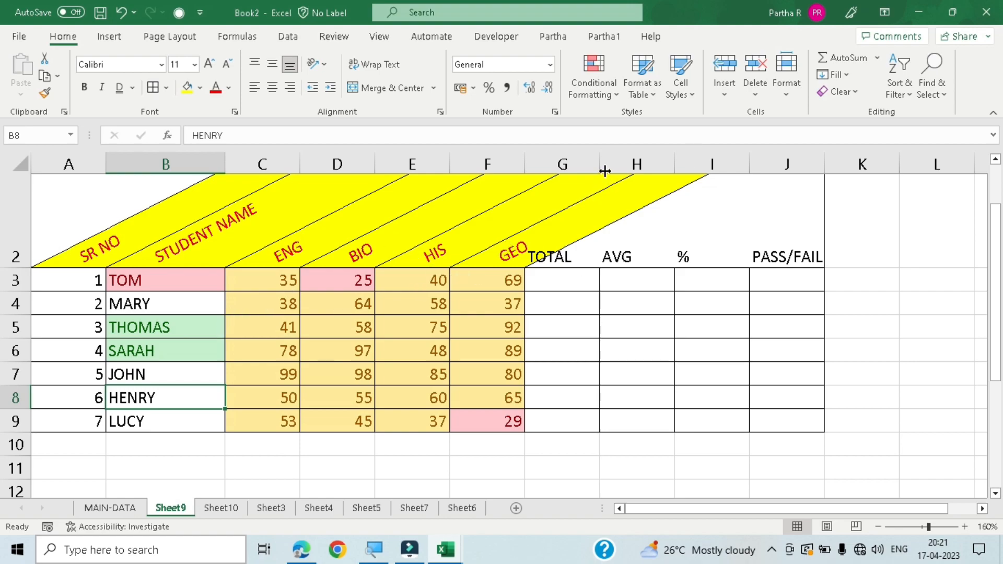
left_click(593, 78)
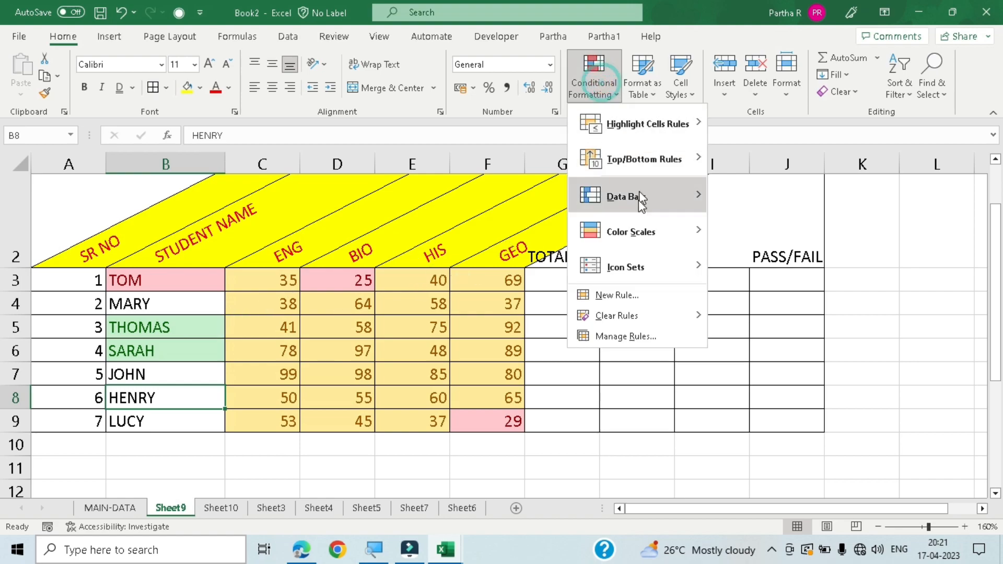
mouse_move(643, 123)
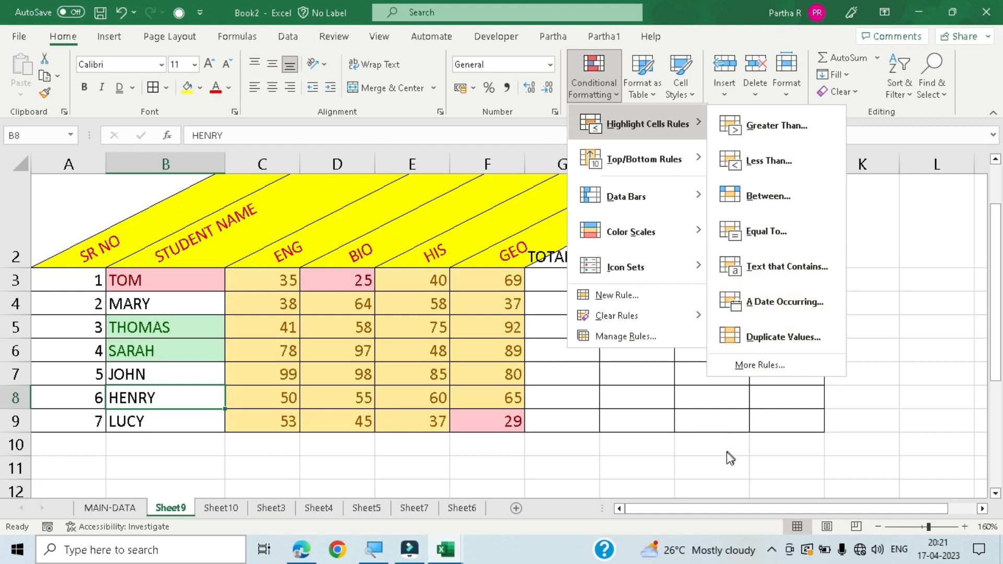
left_click(553, 468)
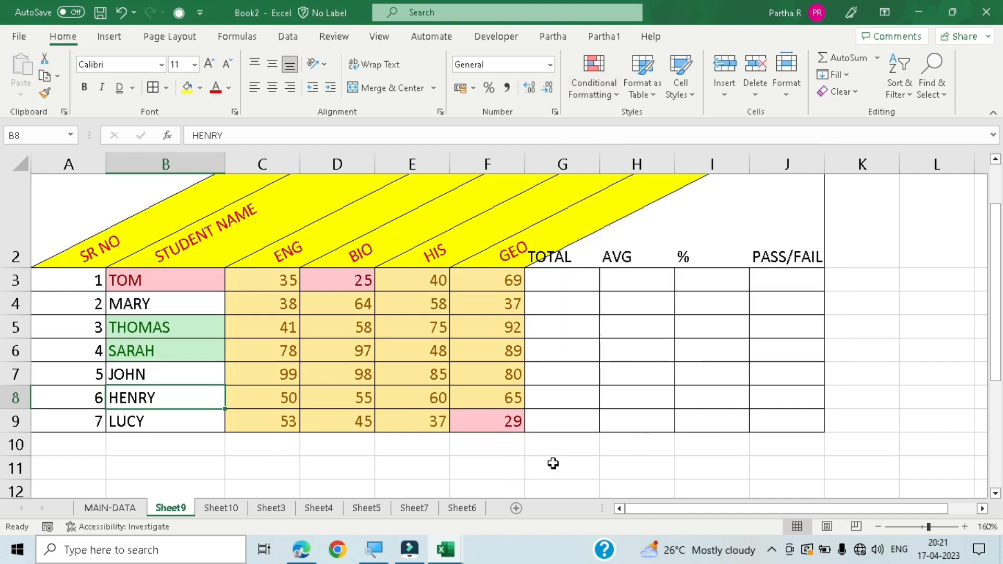
- Highlight the duplicate marks in C3:F9 using Light Red Fill with Dark Red Text
left_click_drag(275, 279, 519, 435)
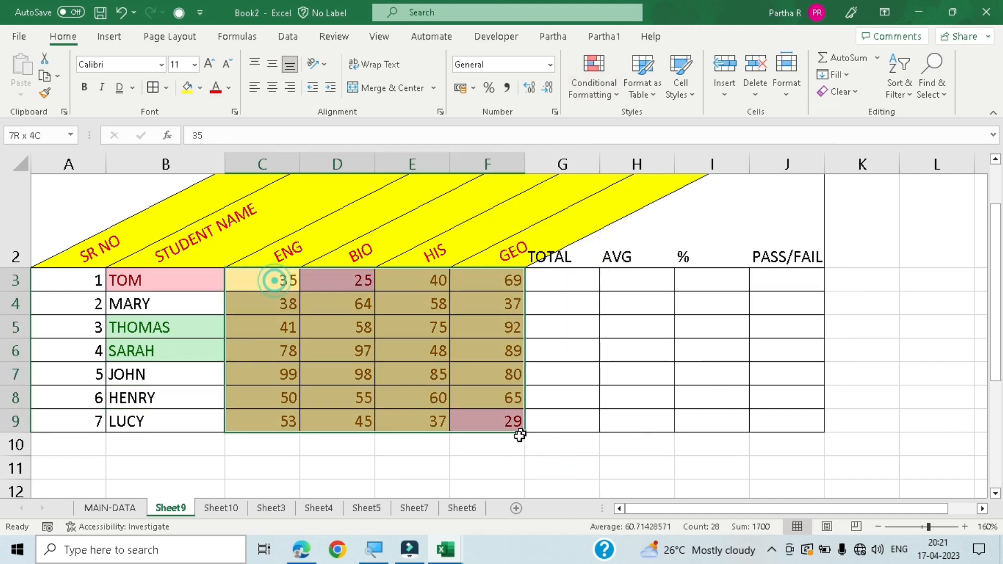
left_click(596, 86)
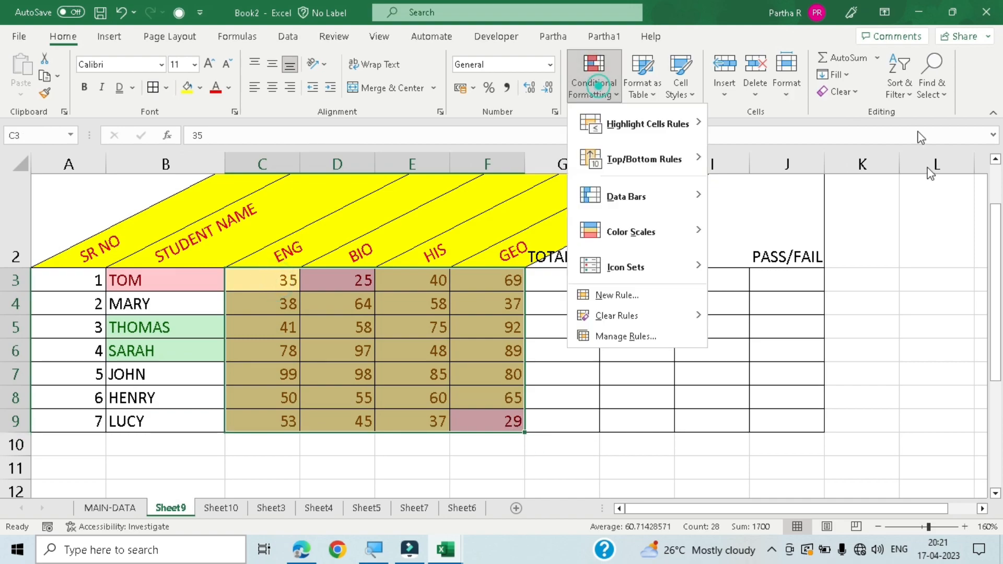
left_click(674, 124)
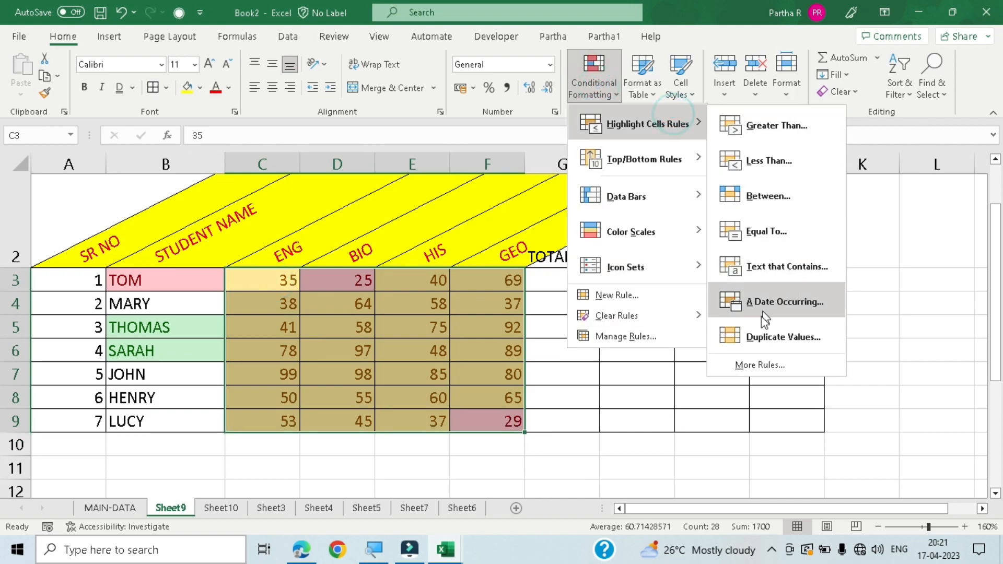
left_click(738, 336)
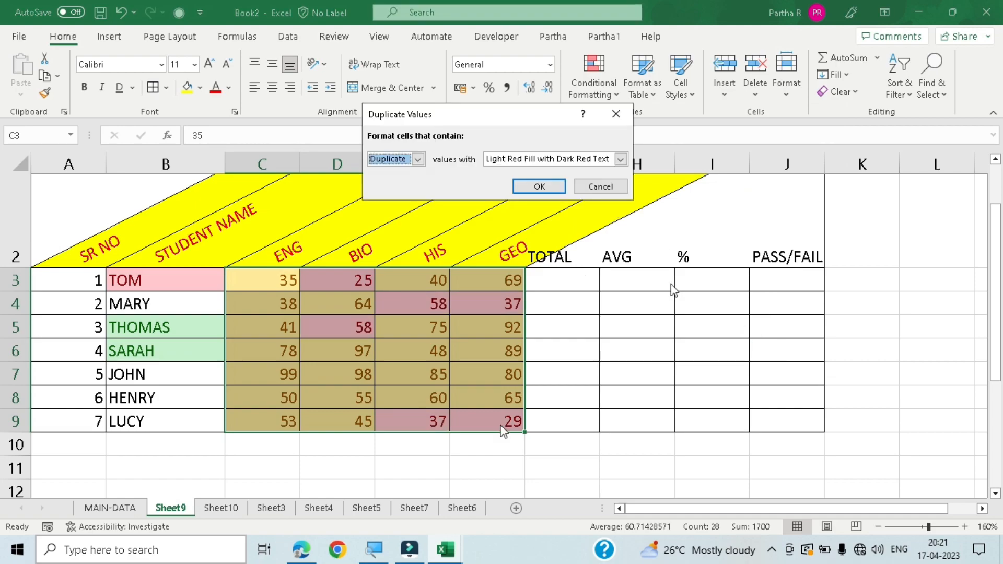
left_click(538, 186)
left_click(415, 467)
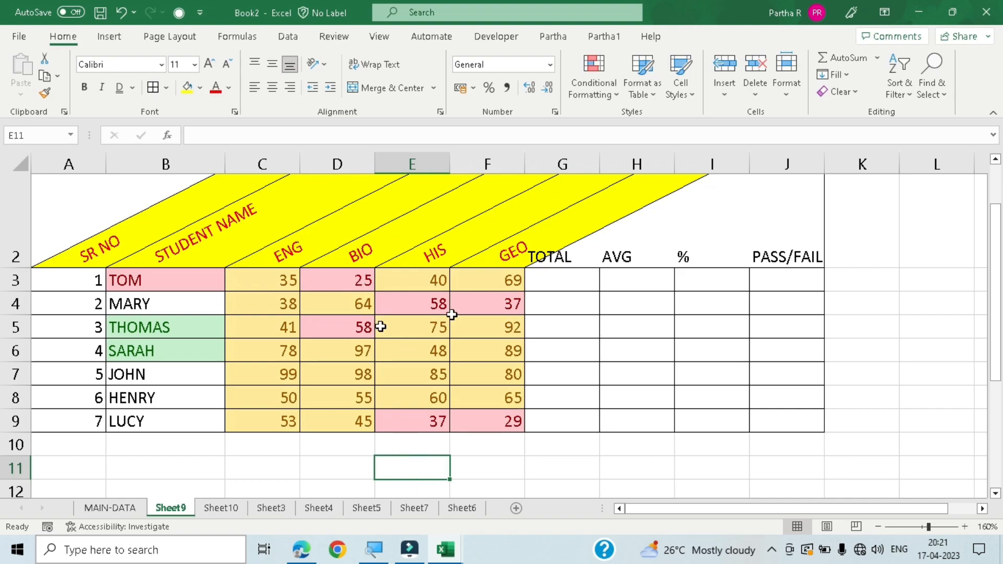
- Add another duplicate values rule to the marks in C3:F9 using Green Fill with Dark Green Text
left_click_drag(269, 285, 492, 429)
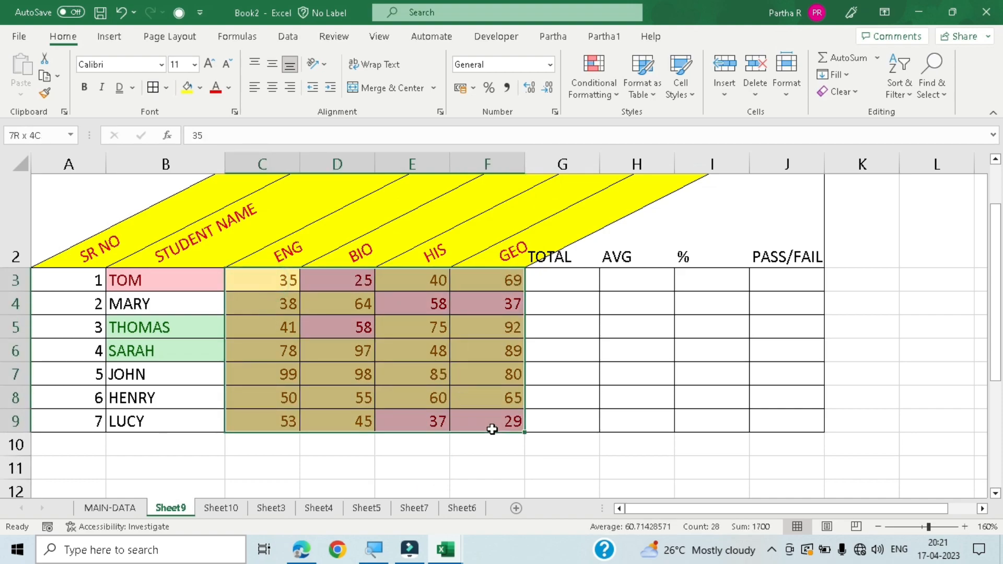
left_click(594, 90)
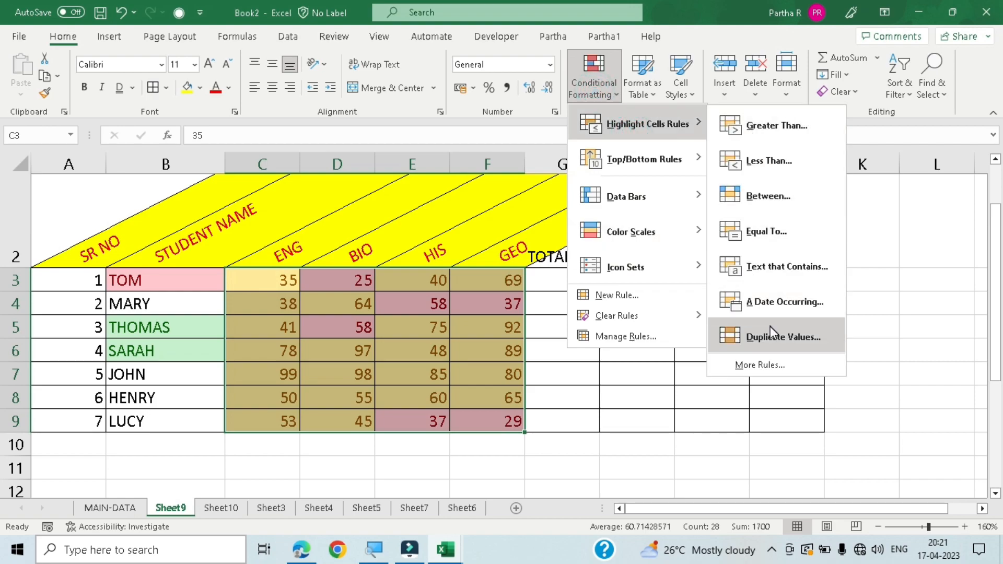
left_click(769, 329)
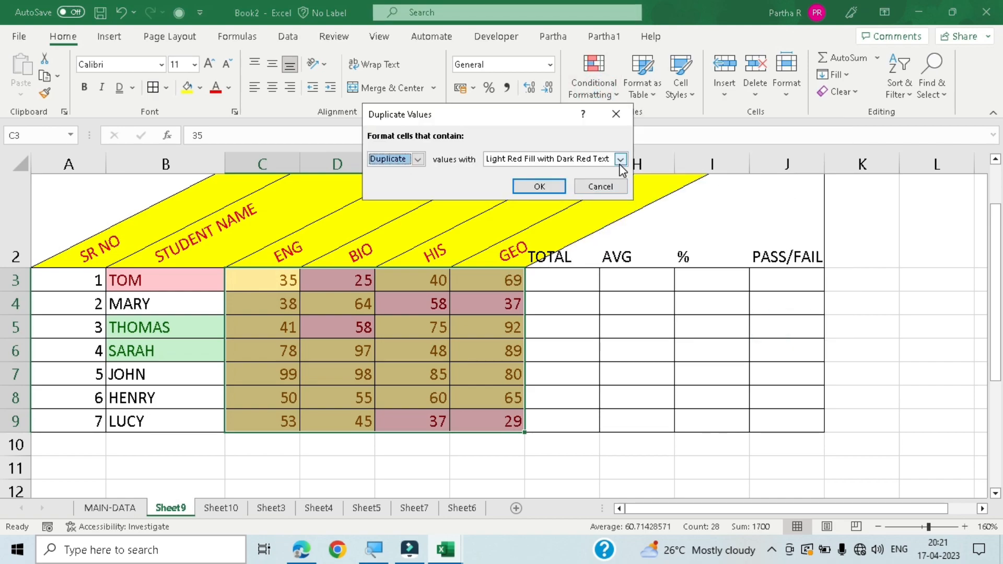
left_click(620, 161)
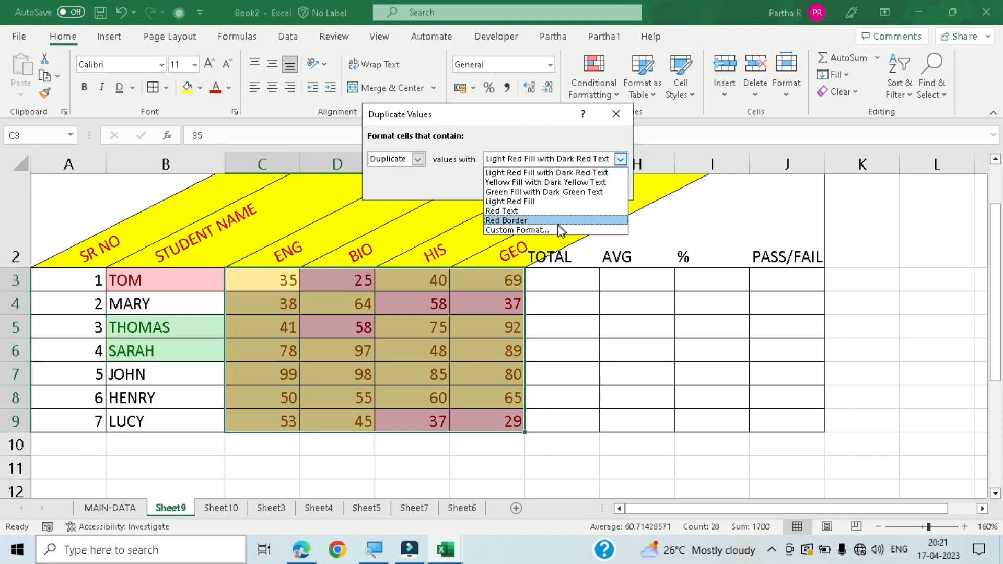
left_click(571, 192)
left_click(531, 183)
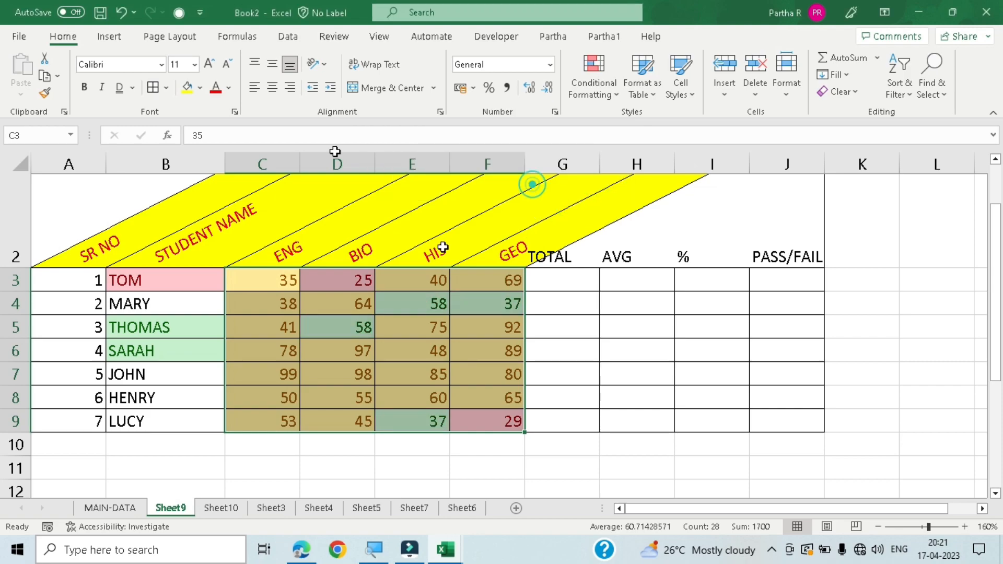
left_click(682, 472)
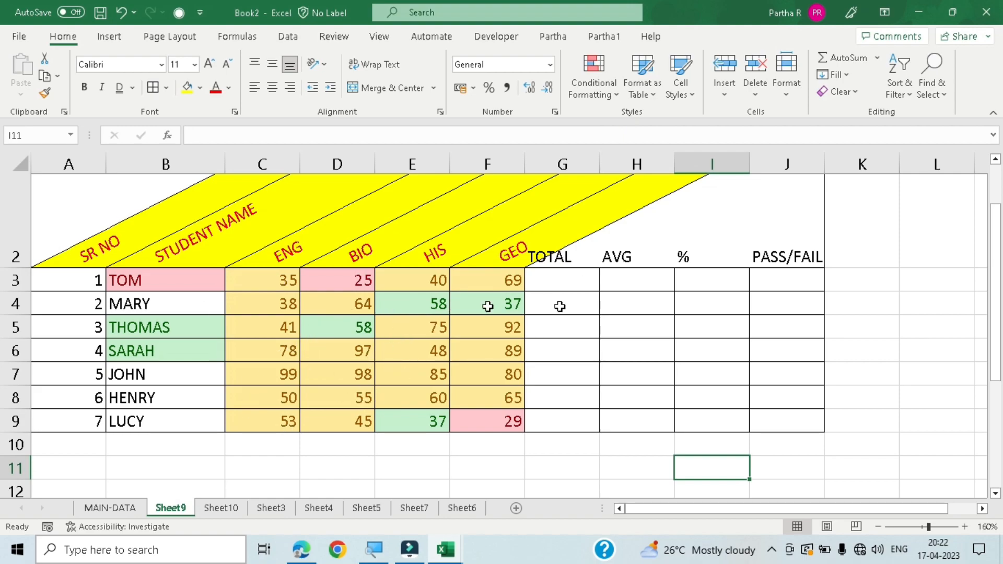
left_click(608, 96)
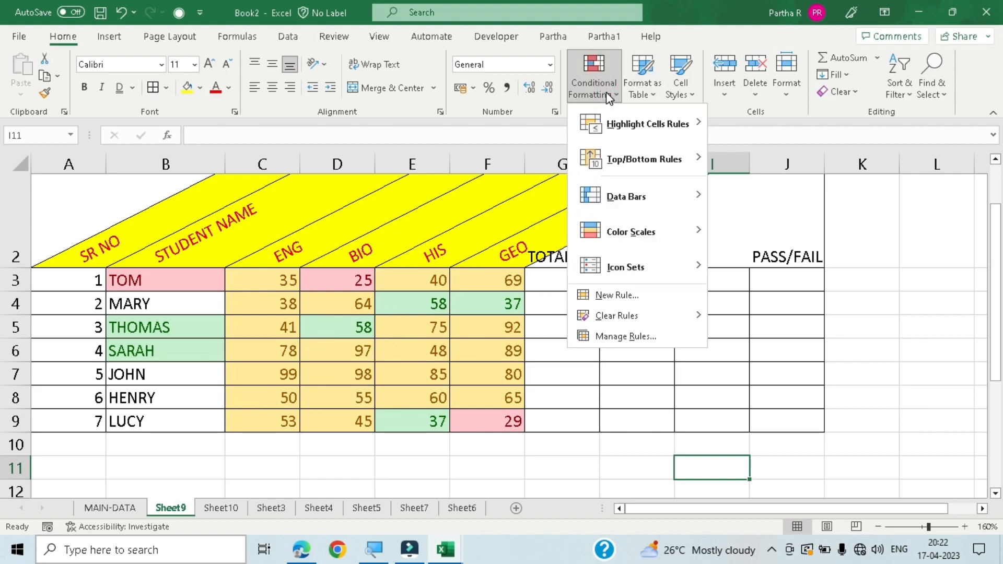
left_click(617, 338)
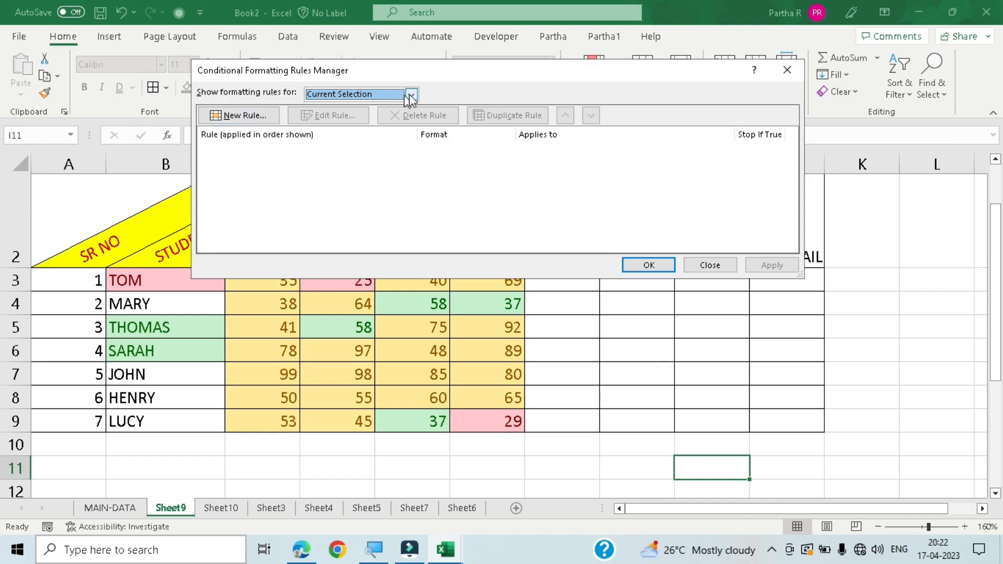
left_click(692, 259)
- Review the conditional formatting rules applied to B3:F9, including the Stop If True option, and leave the rules manager without saving changes
left_click_drag(176, 283, 495, 425)
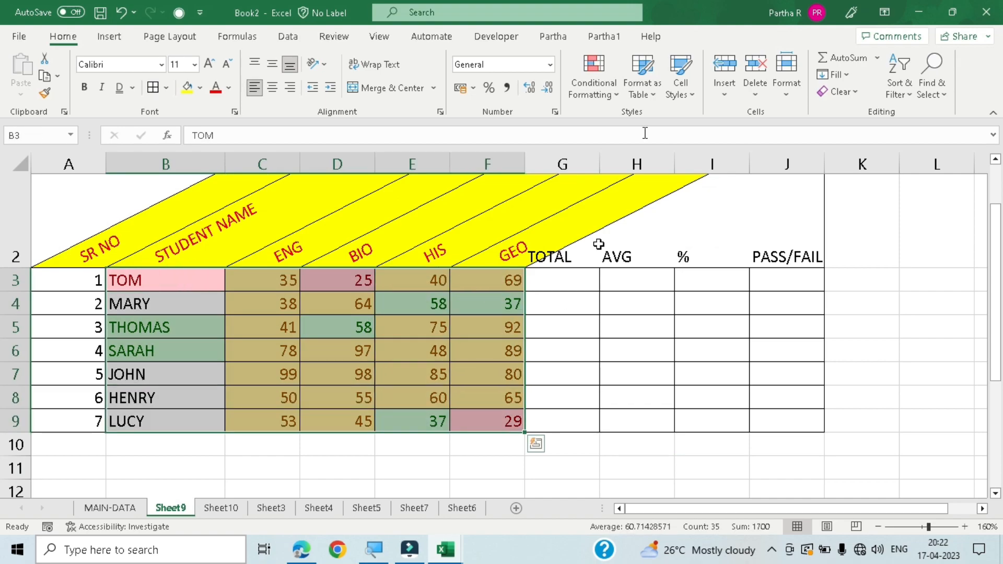
left_click(594, 87)
left_click(621, 337)
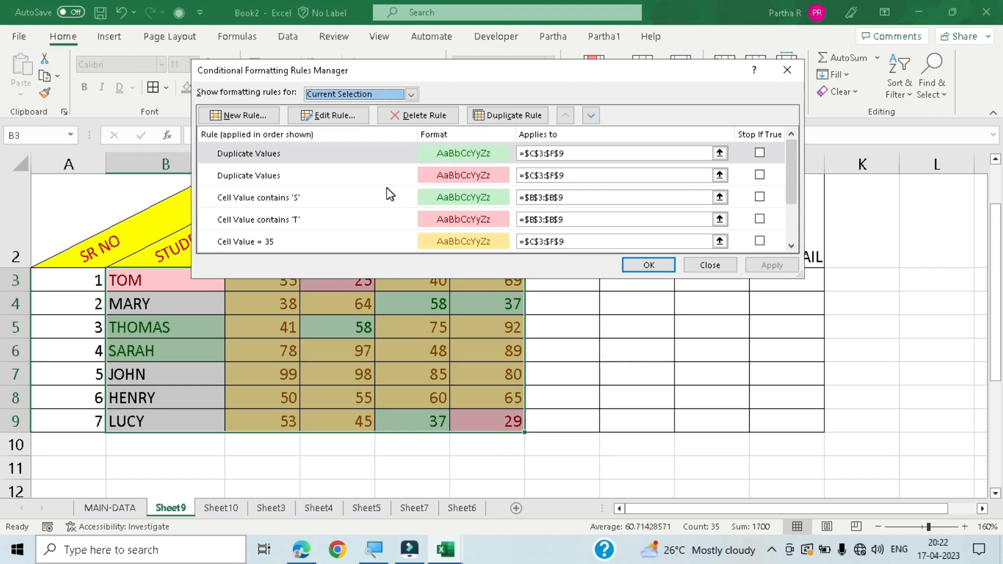
scroll(389, 193, "down", 2)
scroll(389, 194, "up", 3)
scroll(387, 193, "down", 2)
scroll(387, 193, "up", 3)
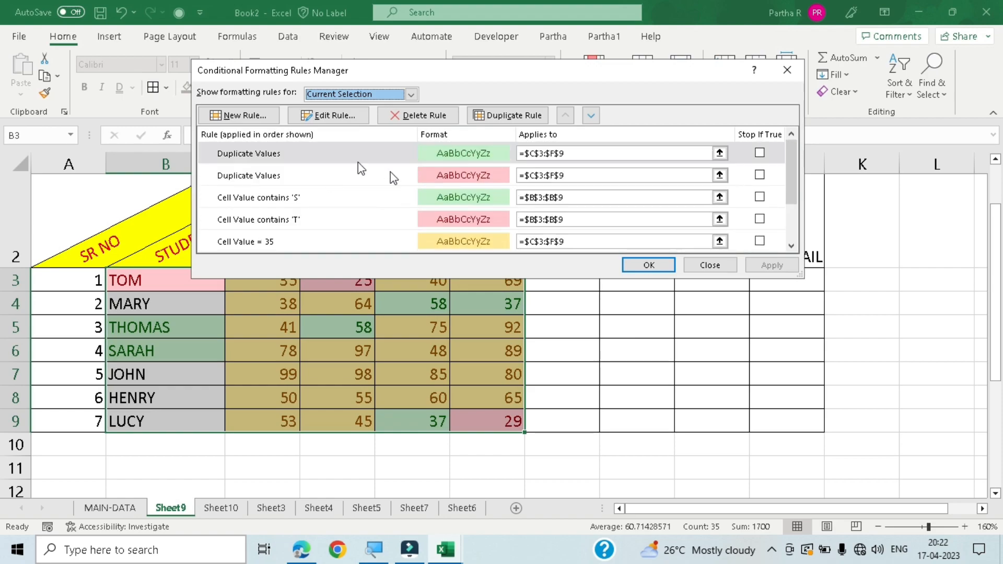
left_click(759, 152)
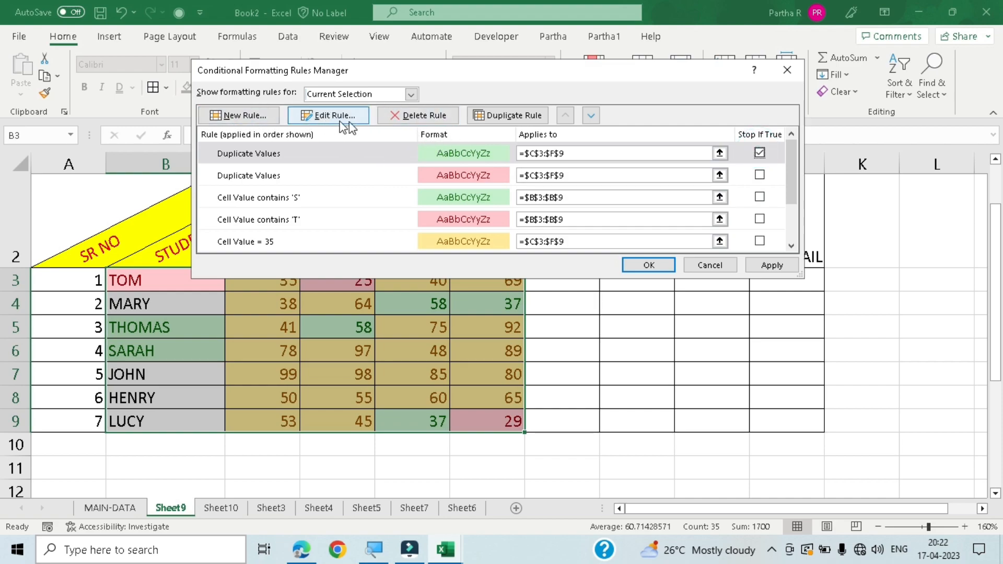
left_click(716, 264)
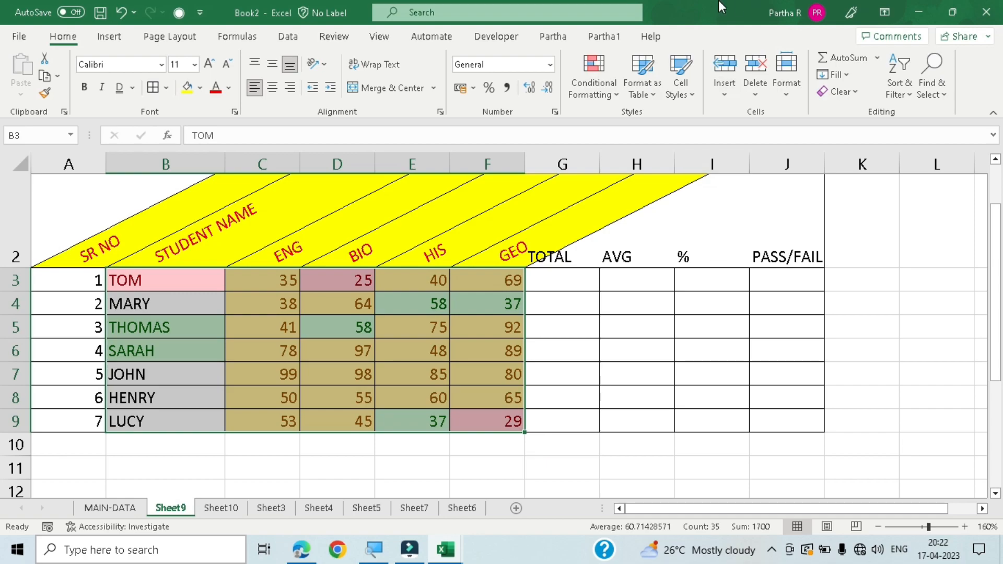
left_click(609, 98)
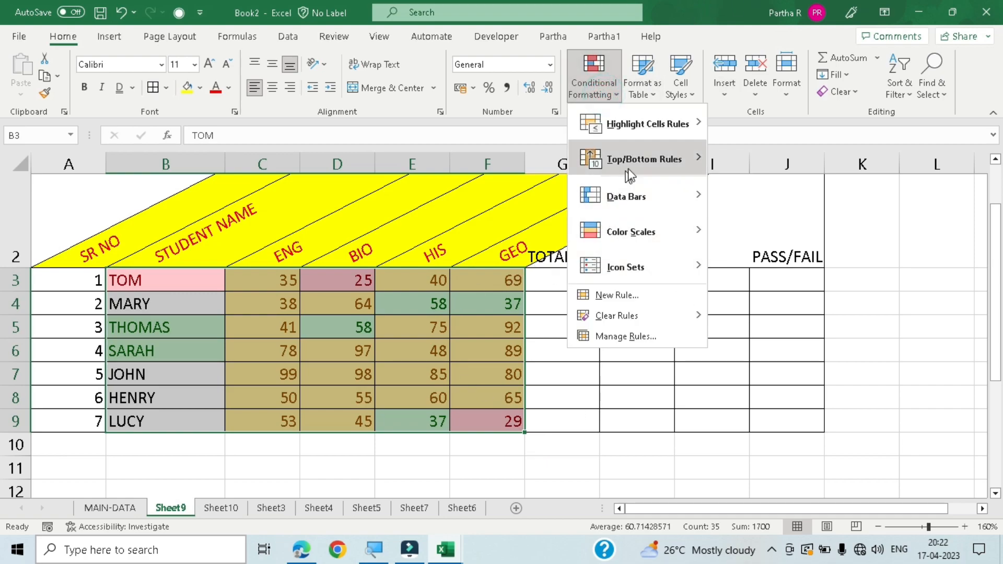
mouse_move(644, 164)
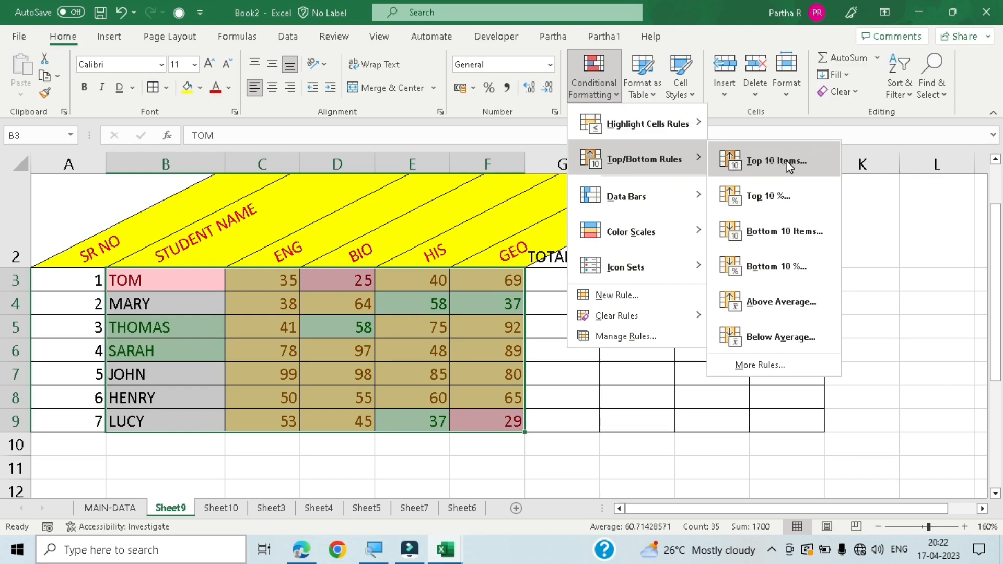
left_click(593, 423)
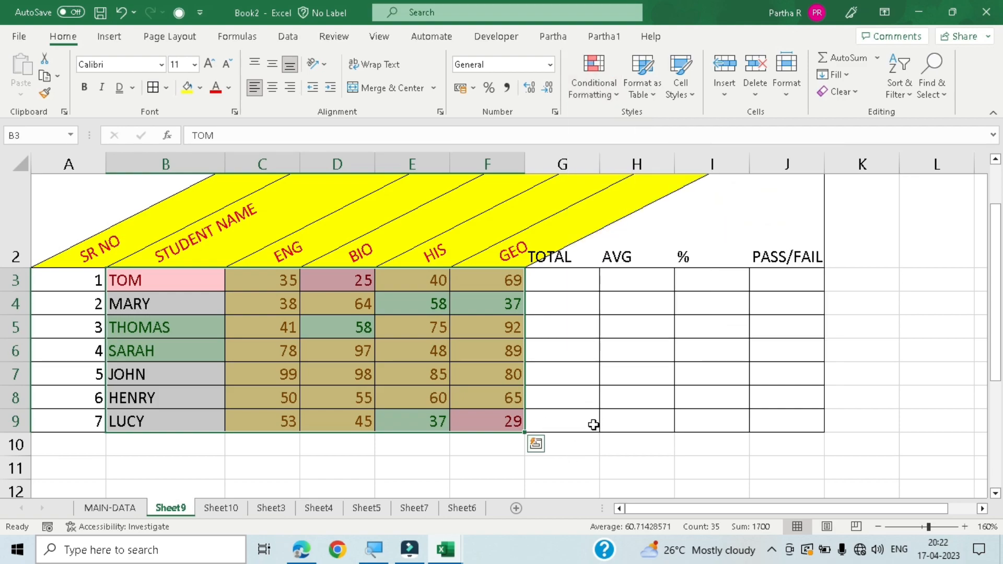
left_click(229, 488)
left_click(277, 280)
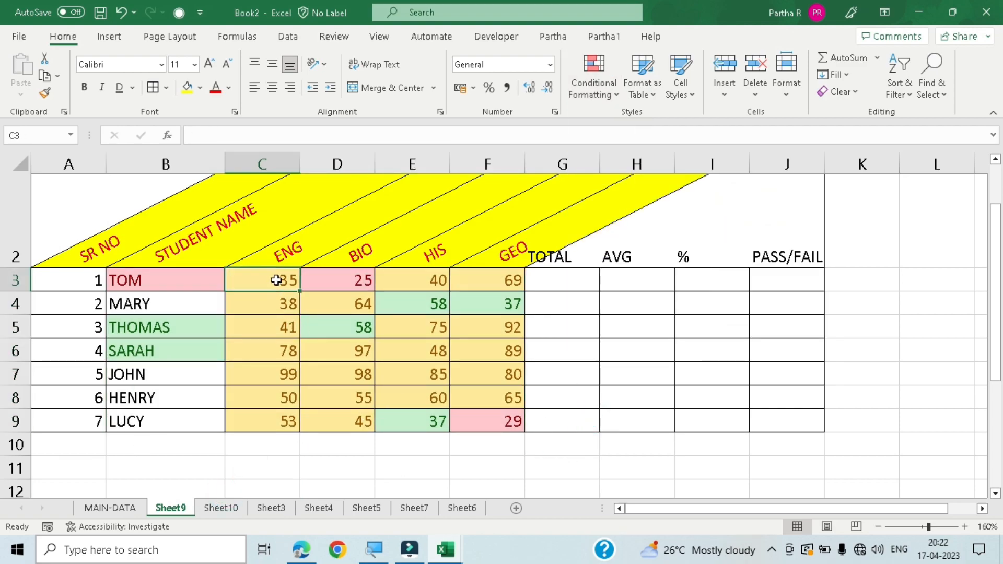
- Highlight the top 10 marks in C3:F9 with a Top 10 Items rule using a custom light blue fill
left_click_drag(289, 282, 492, 419)
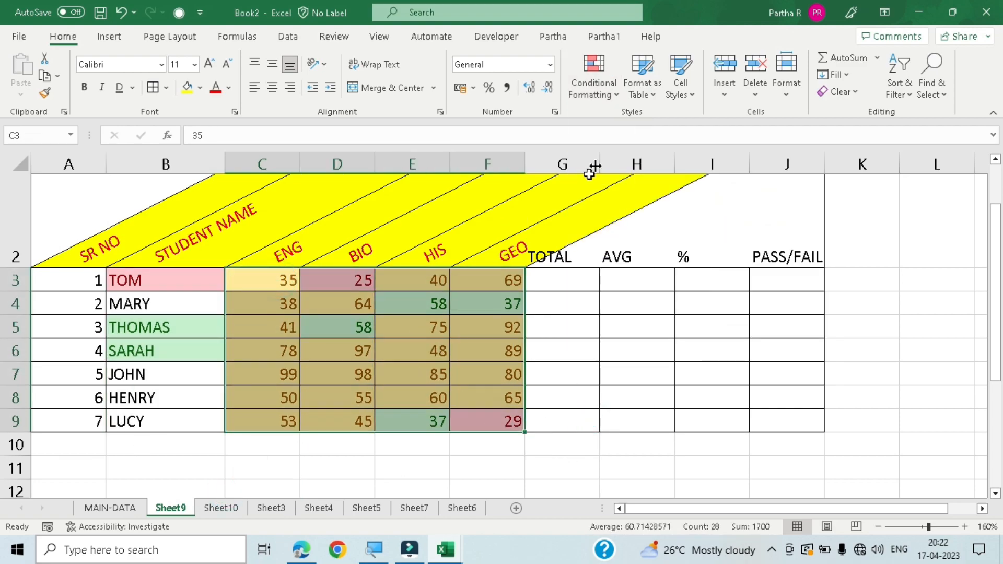
left_click(600, 86)
mouse_move(675, 153)
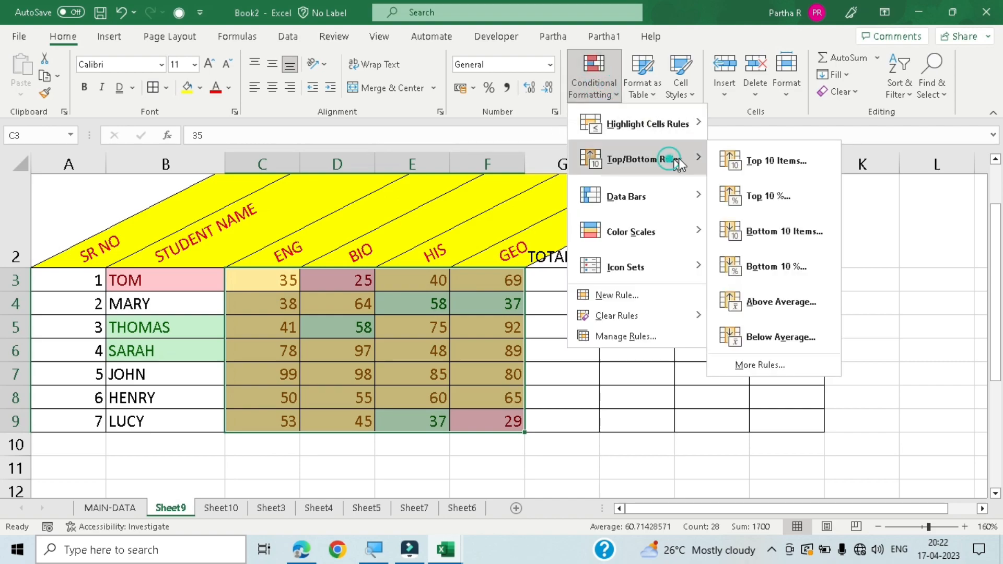
left_click(756, 158)
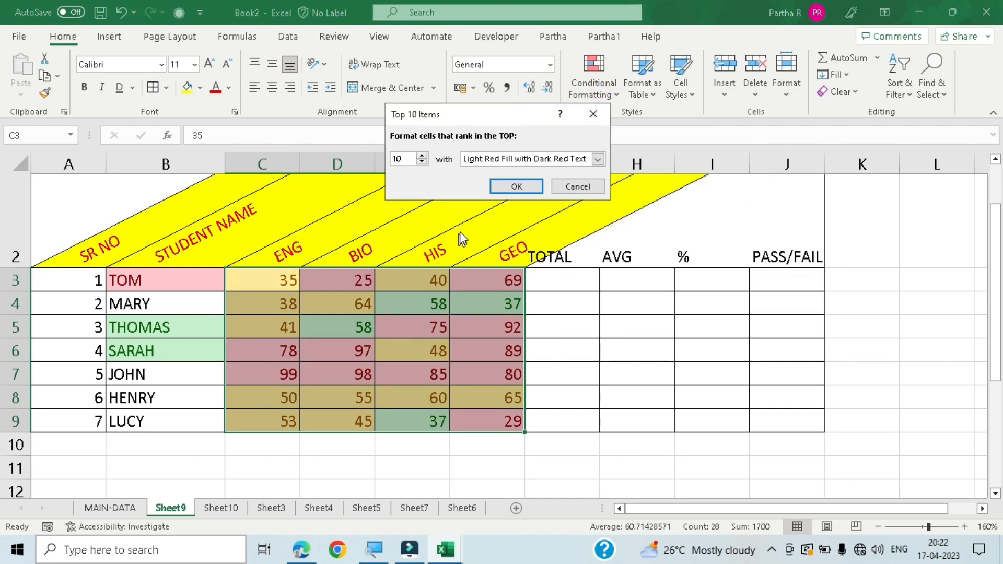
left_click(597, 159)
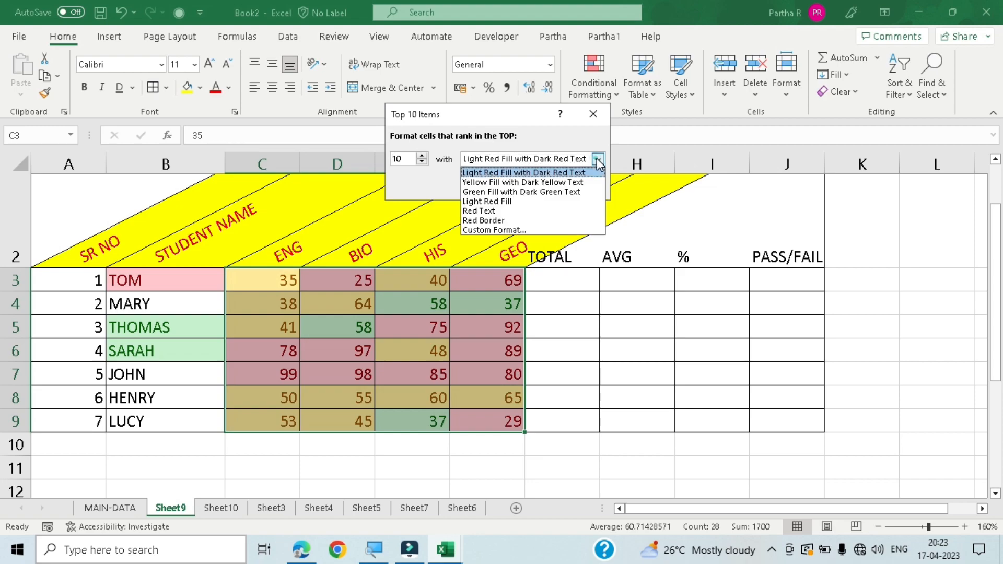
left_click(503, 228)
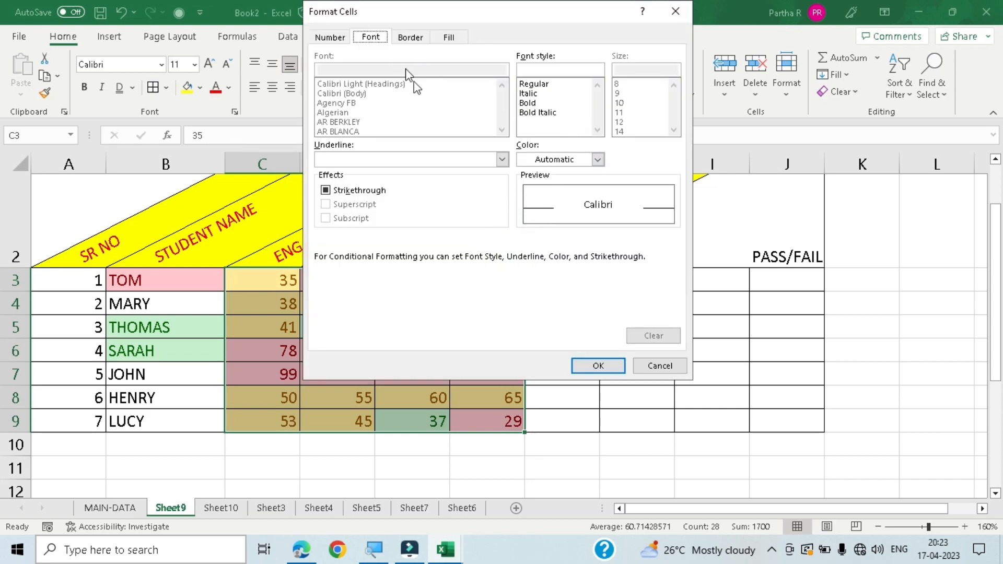
left_click(449, 36)
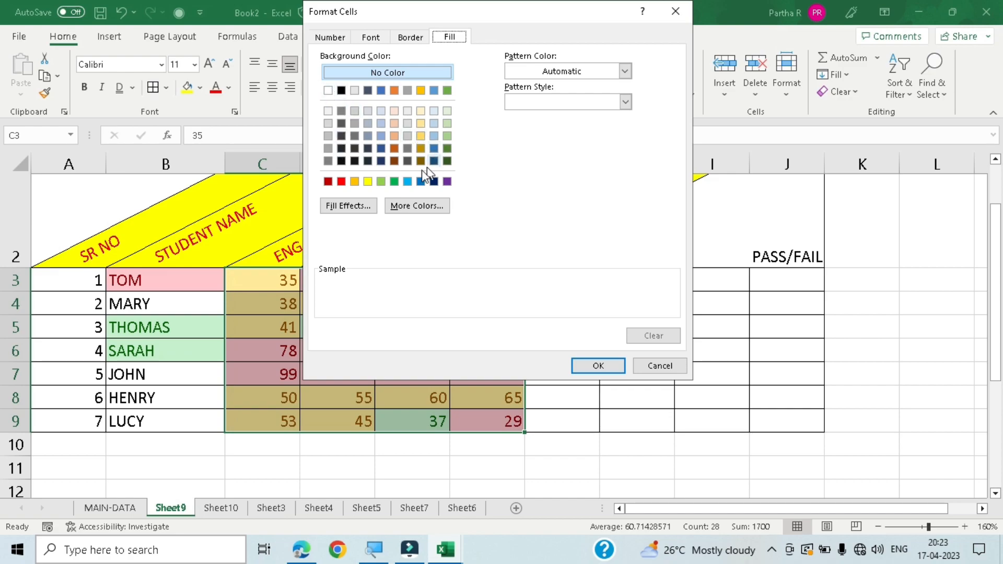
left_click(407, 182)
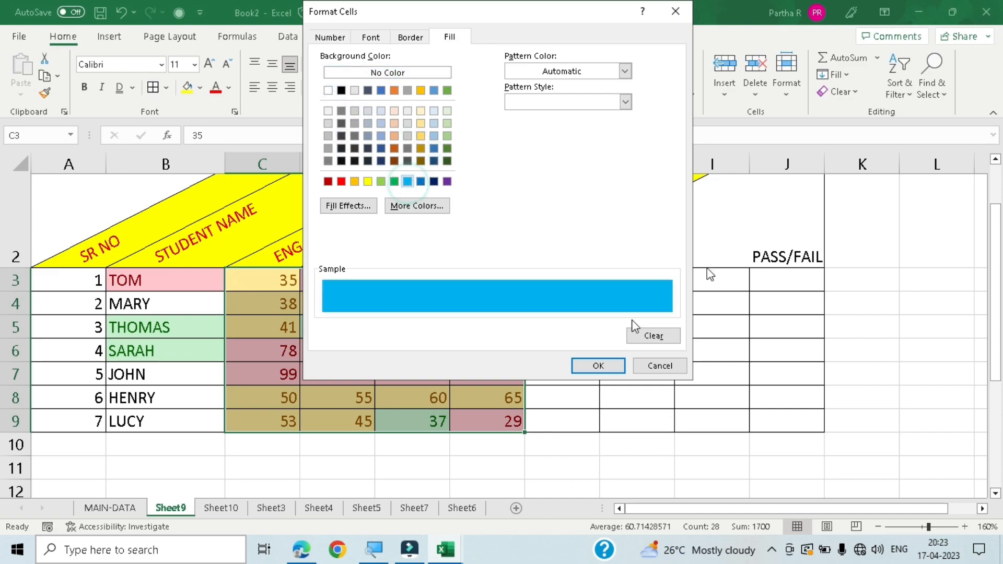
left_click(598, 366)
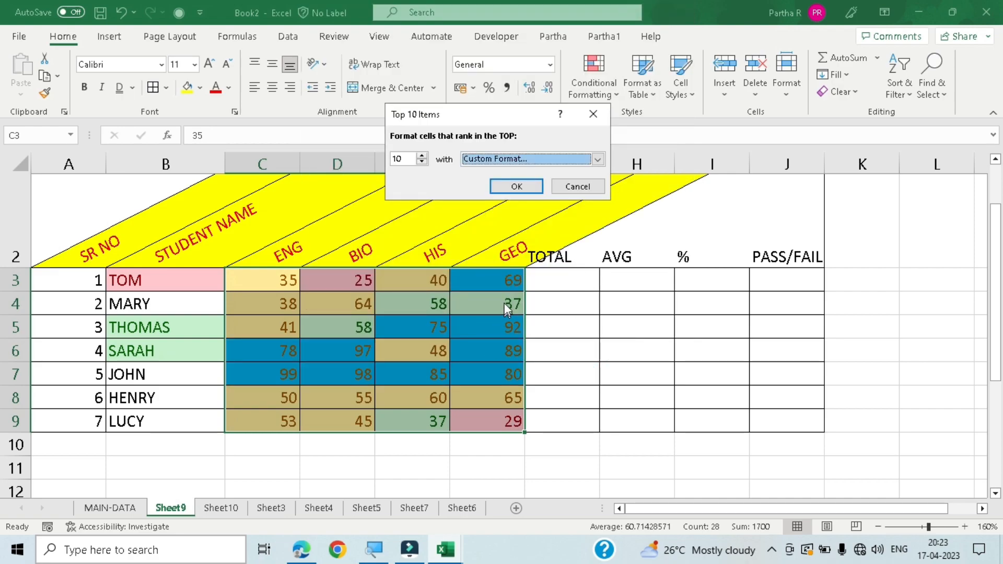
left_click(510, 188)
left_click(565, 452)
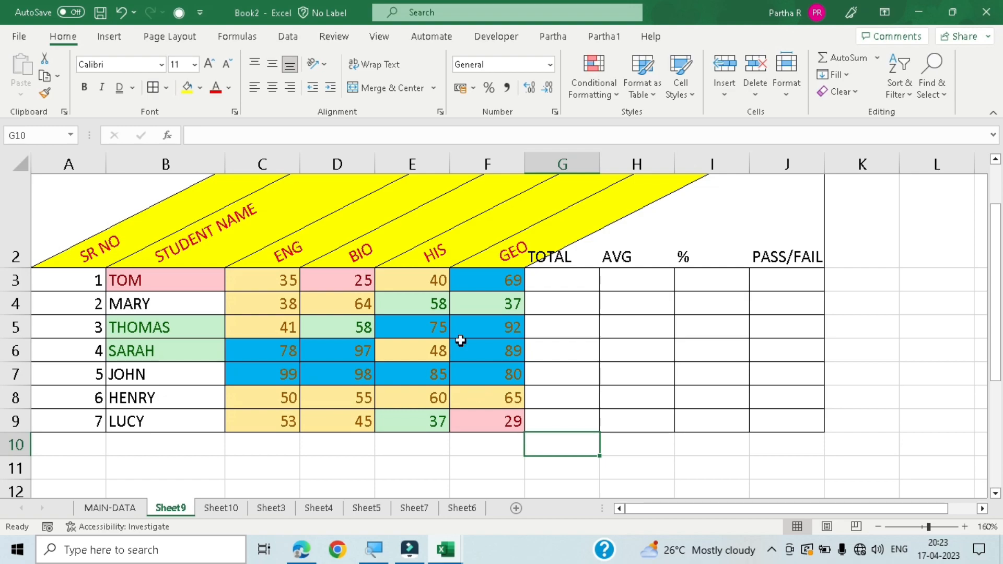
left_click(263, 287)
left_click_drag(263, 288, 476, 417)
left_click(606, 84)
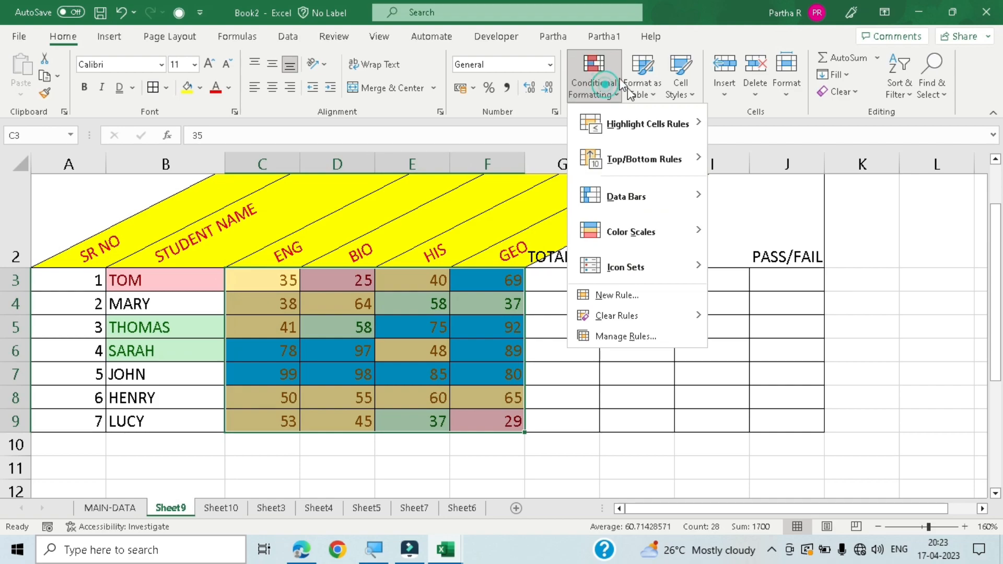
left_click(655, 158)
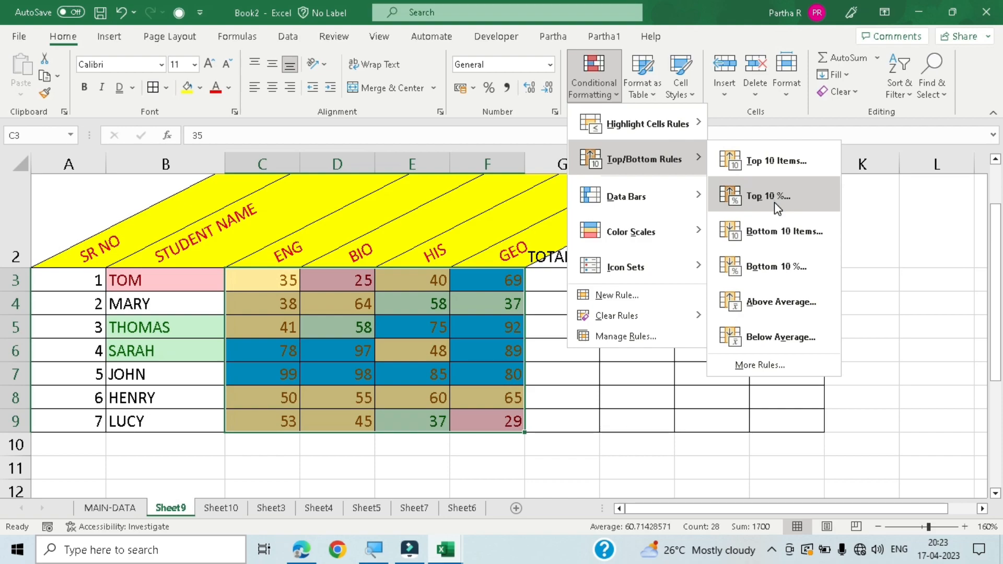
left_click(669, 421)
- Enter 0.1 in I3 of the % column and format I3:I9 as percentages
left_click_drag(713, 273, 720, 421)
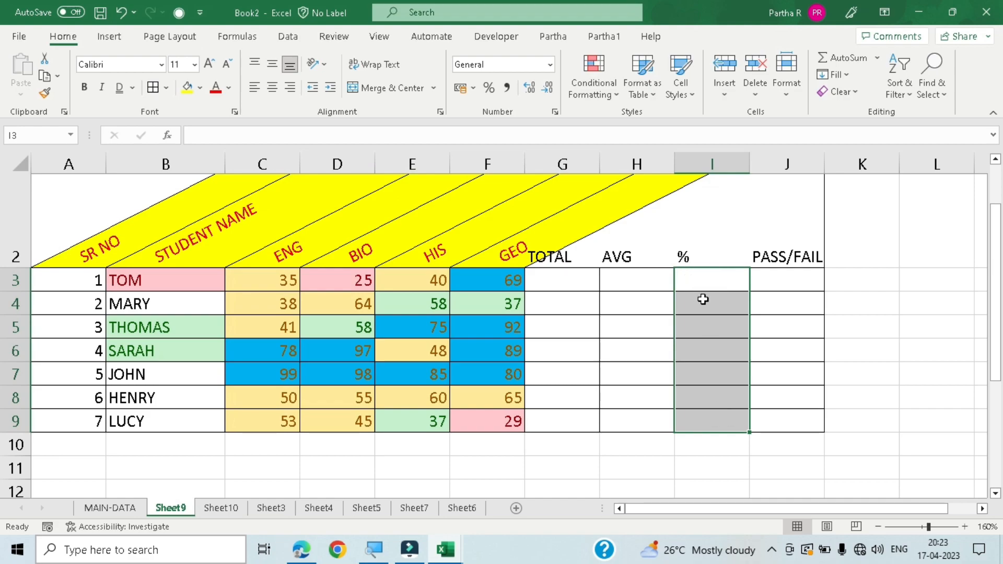
type(".1")
key("Return")
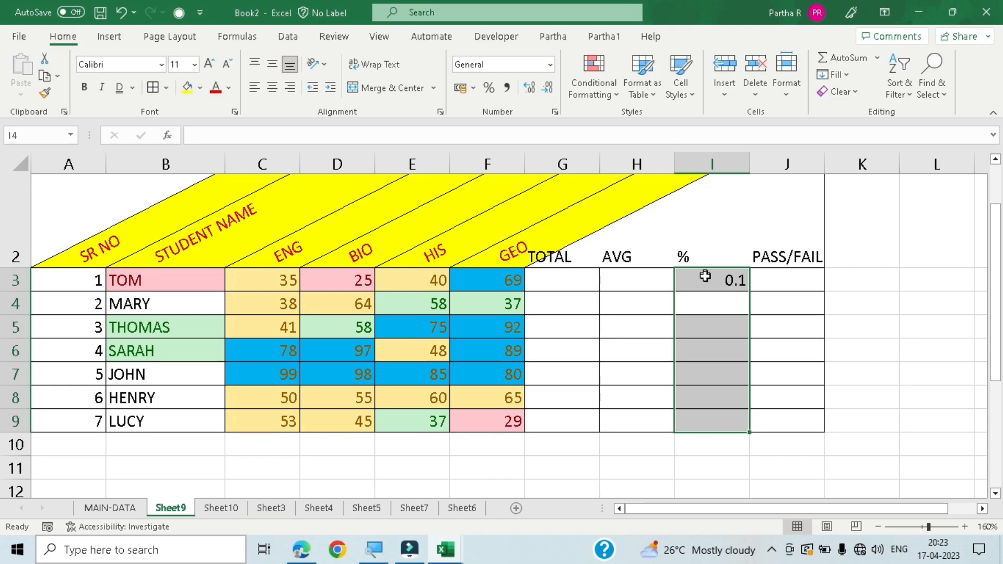
key("ctrl+shift+5")
left_click(725, 298)
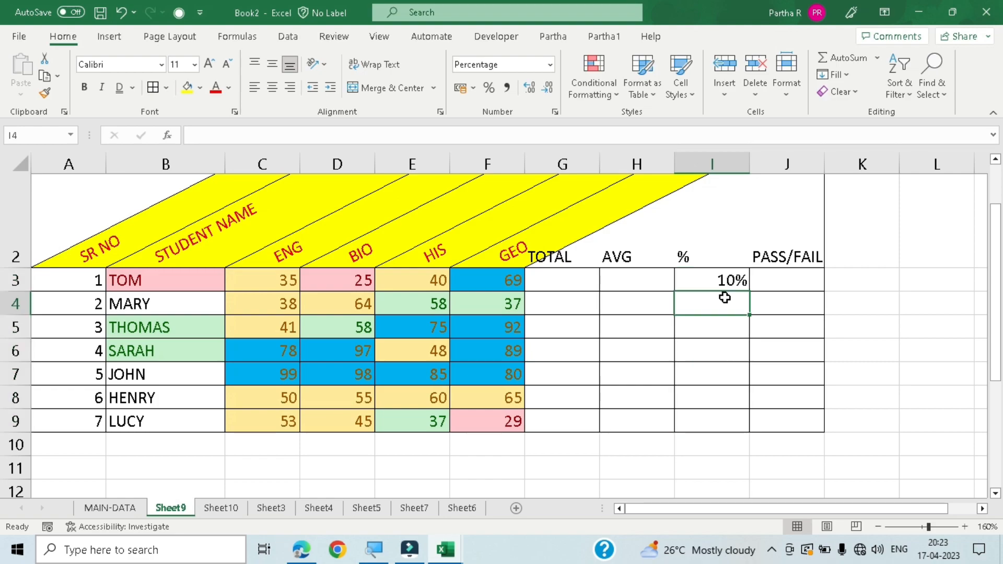
- Enter .2, .4 and .7 in I4:I6 and extend the percentage series down to I9
type(".2")
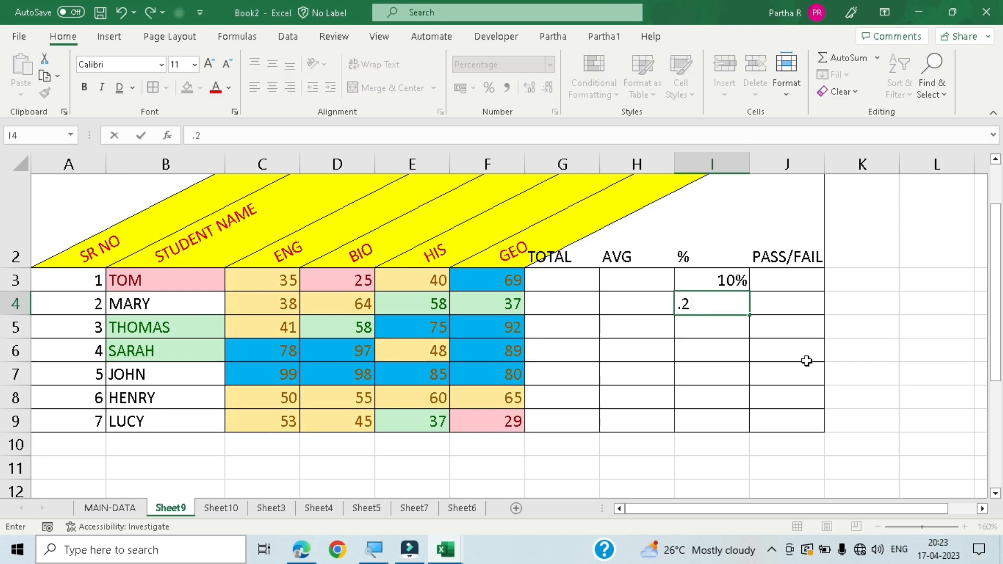
key("Return")
type(".4")
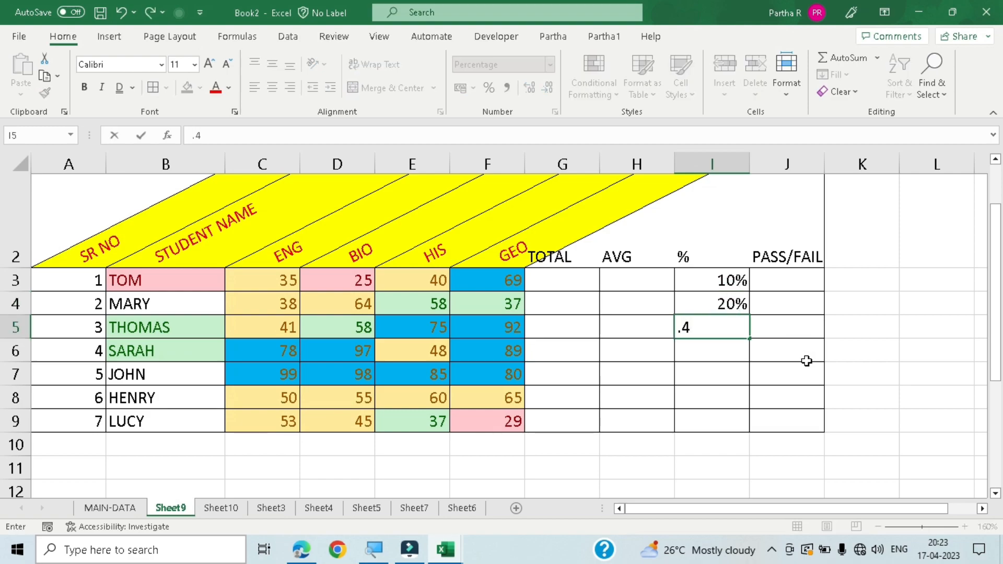
key("Return")
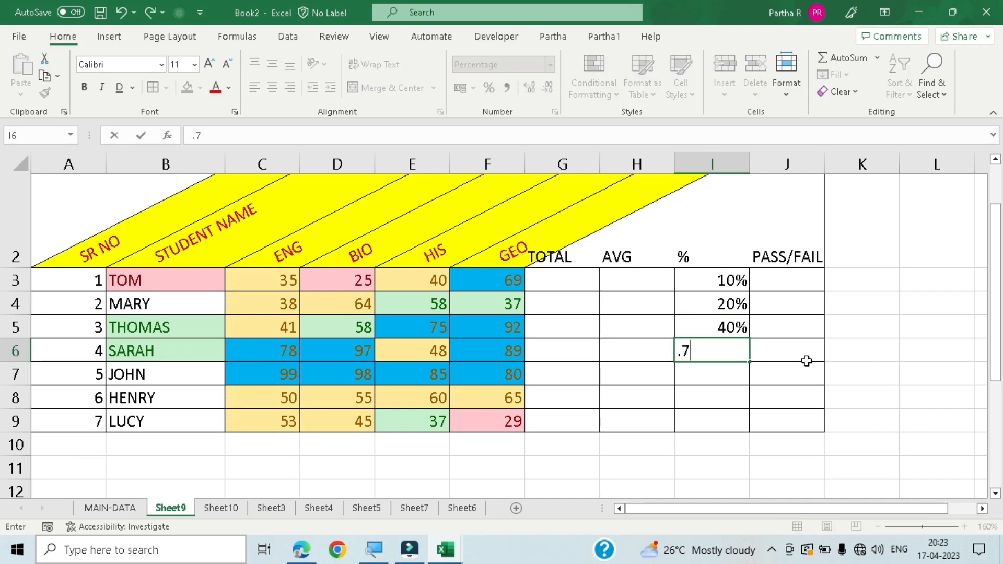
type(".7")
key("Return")
key("Up")
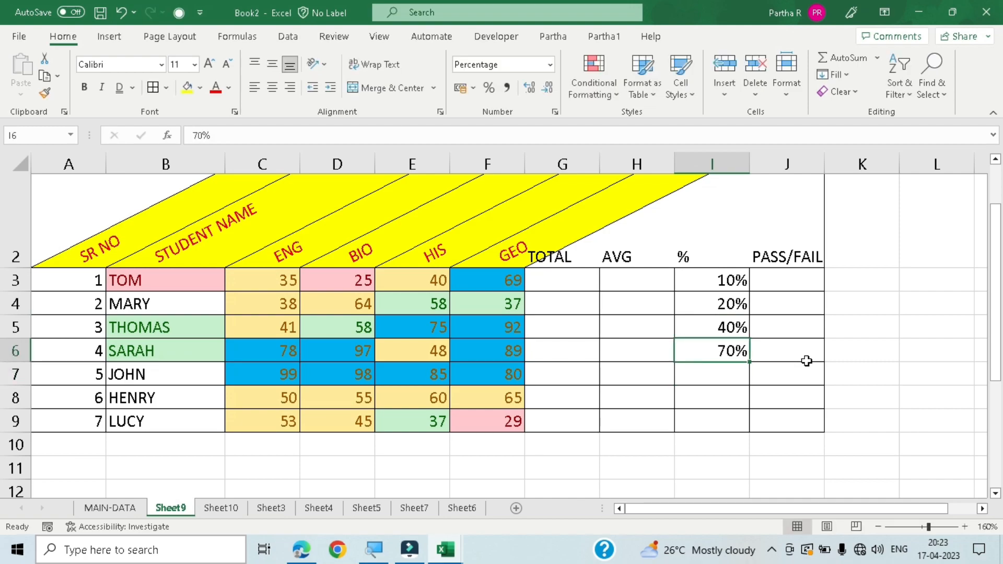
left_click_drag(721, 280, 751, 425)
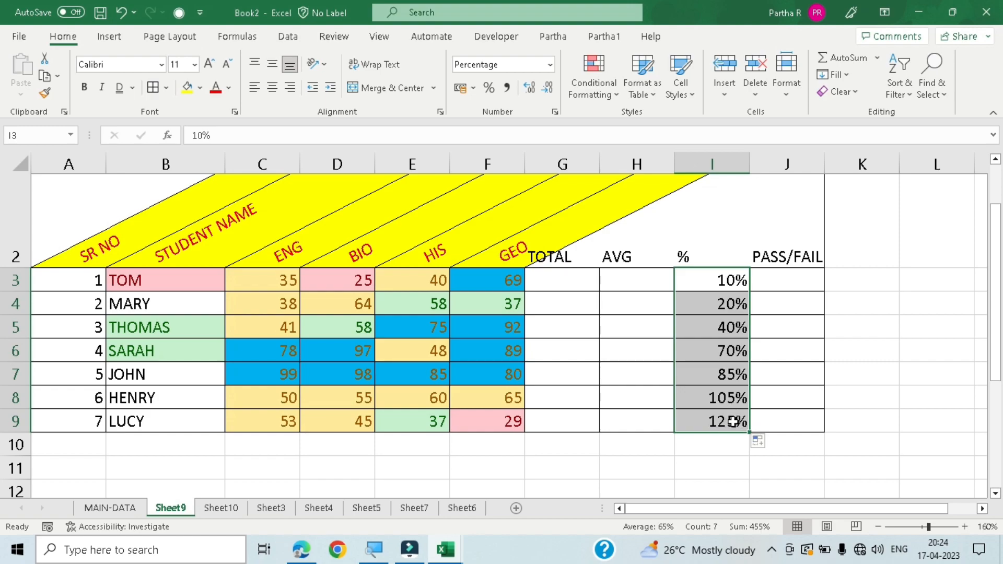
- Replace the percentages in I8 and I9 with 60% and 80%
left_click(727, 402)
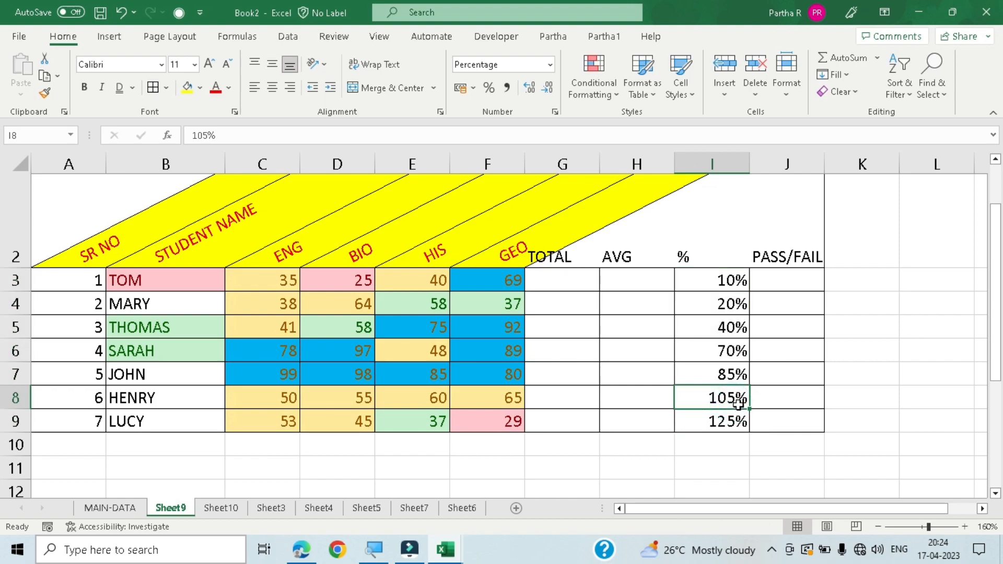
key("BackSpace")
type("60")
key("Return")
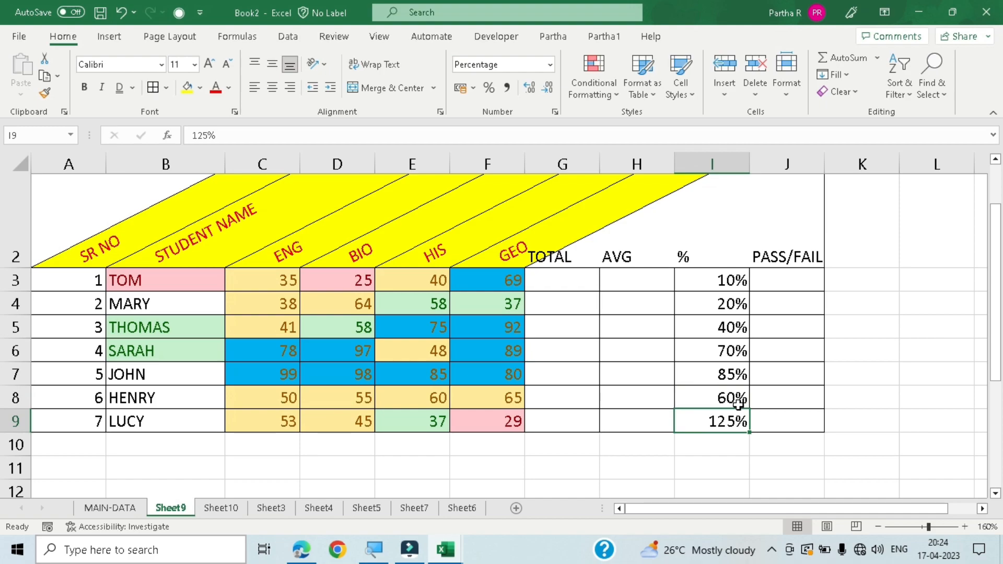
type(".")
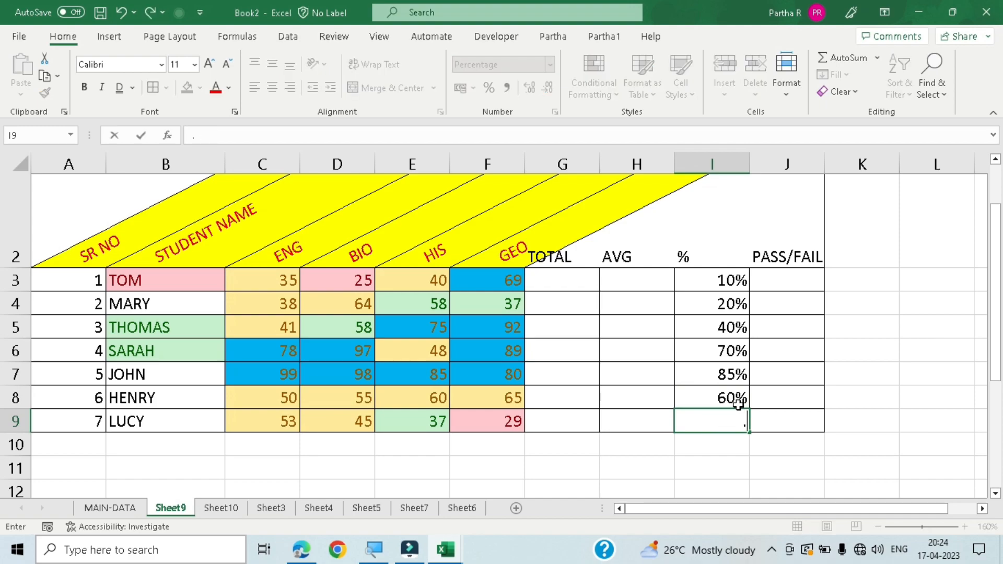
type("8")
key("Return")
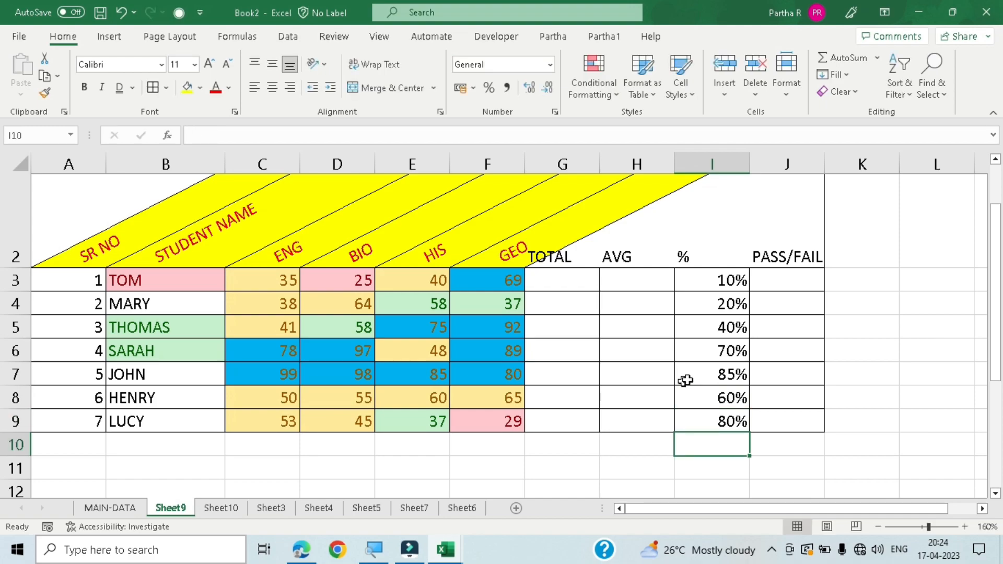
- Highlight the bottom 4 percentages in I3:I9 with a Bottom 10 Items rule using Light Red Fill with Dark Red Text
left_click_drag(718, 280, 725, 420)
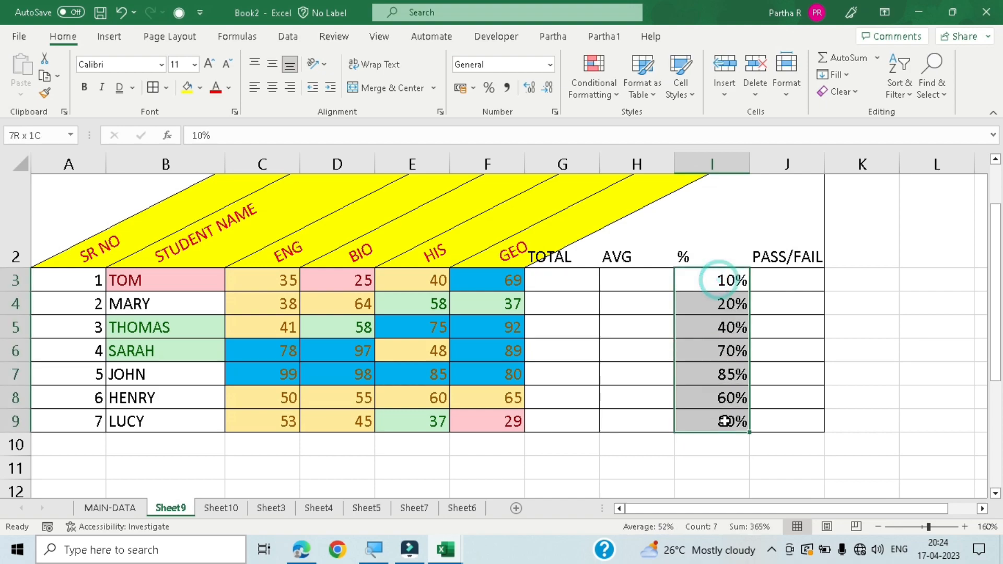
left_click(602, 82)
left_click(653, 165)
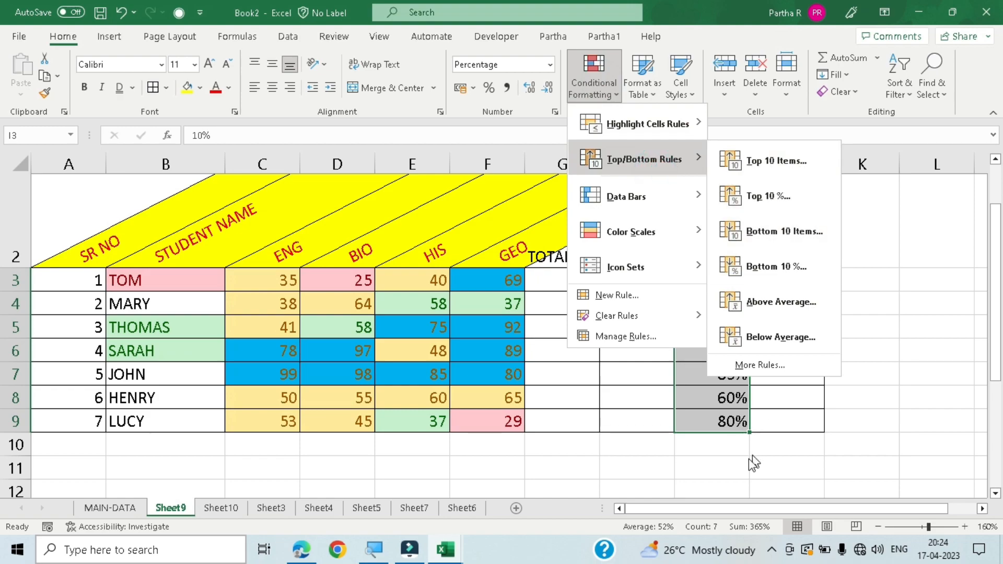
left_click(745, 481)
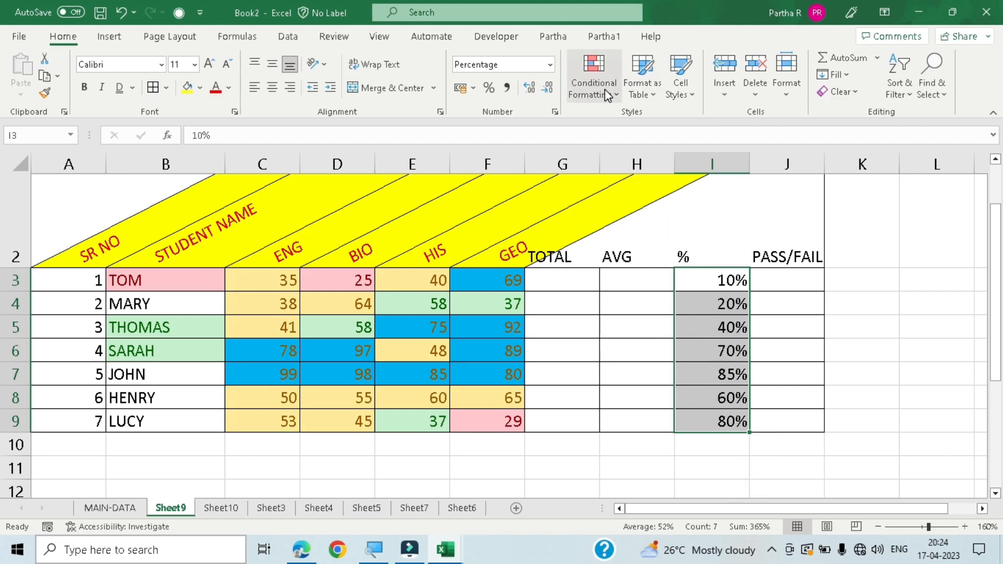
left_click(581, 79)
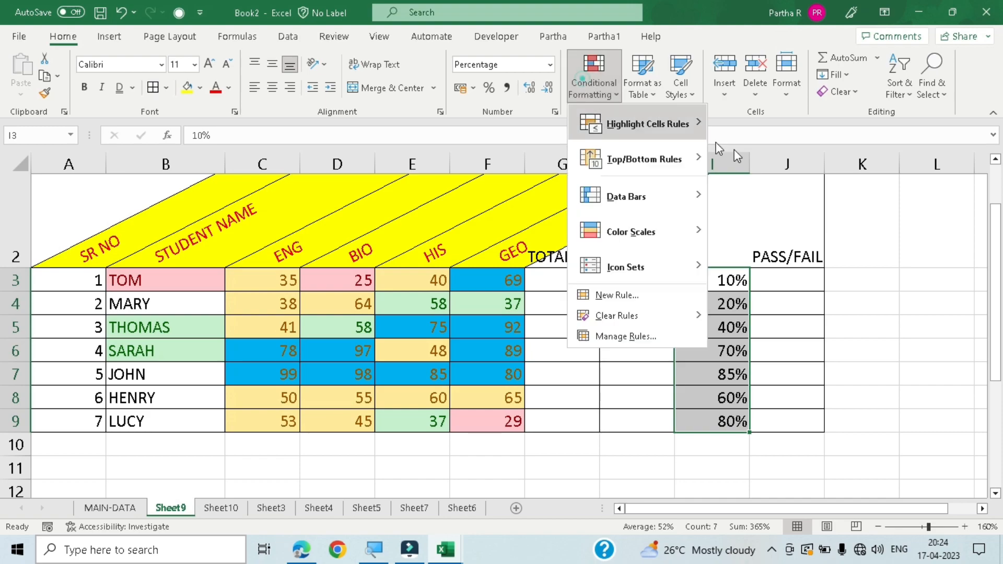
mouse_move(639, 153)
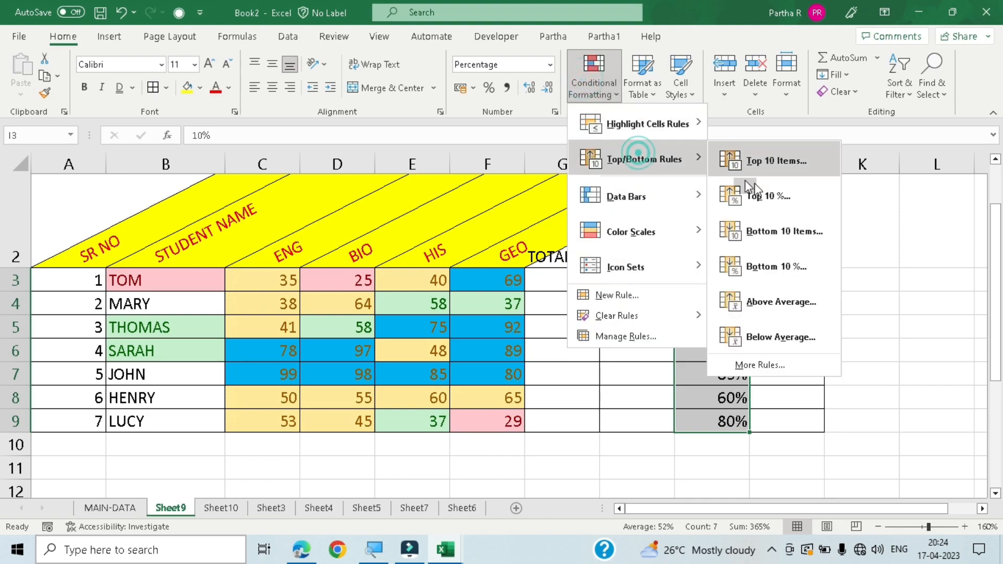
left_click(778, 241)
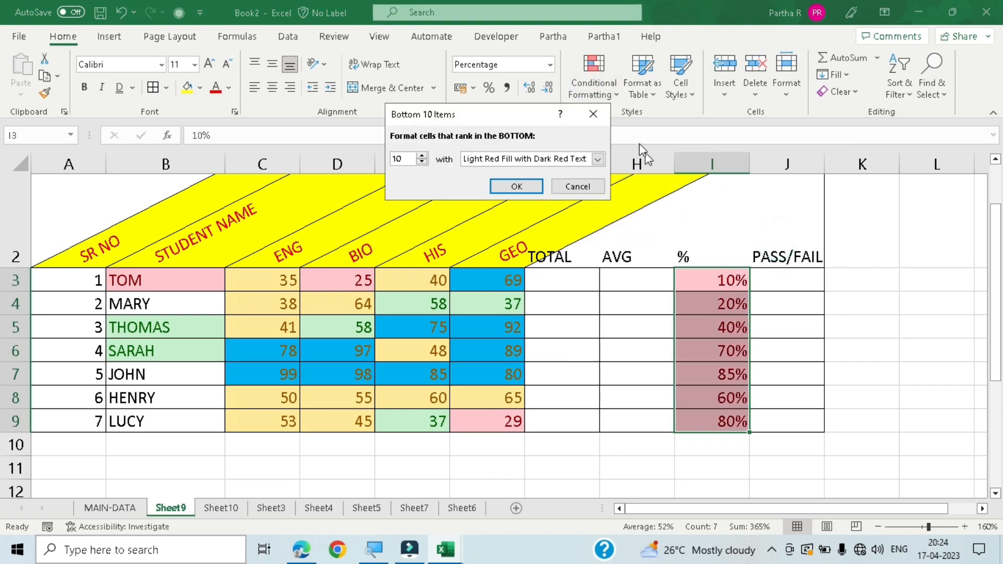
left_click(422, 162)
left_click(422, 163)
left_click(421, 162)
left_click(421, 162)
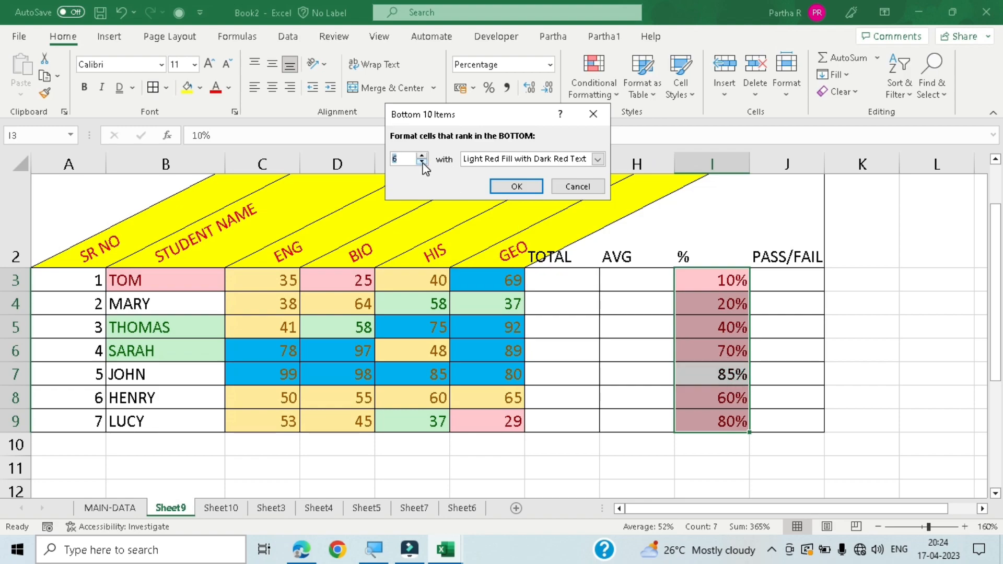
left_click(422, 163)
left_click(421, 163)
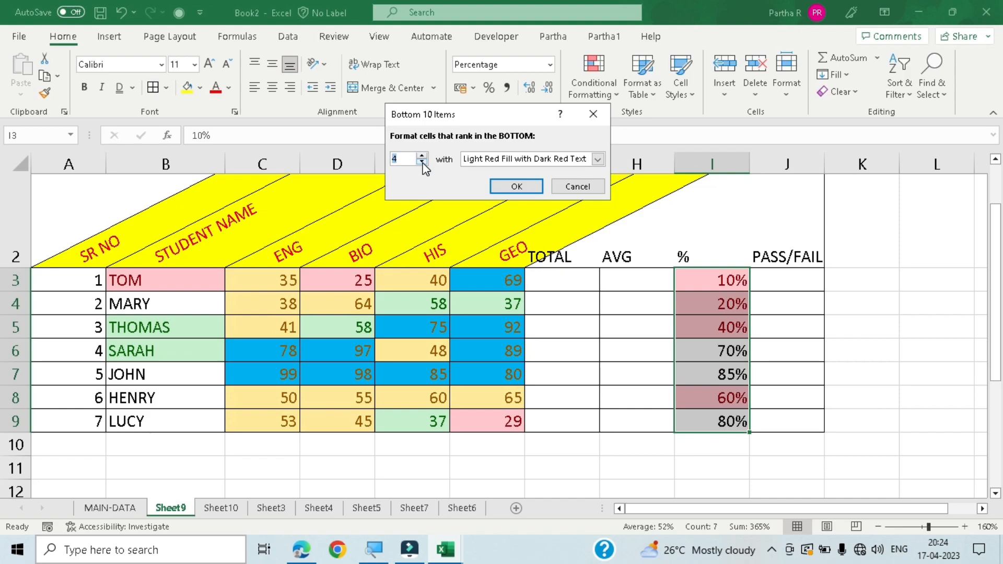
left_click(514, 188)
left_click(609, 460)
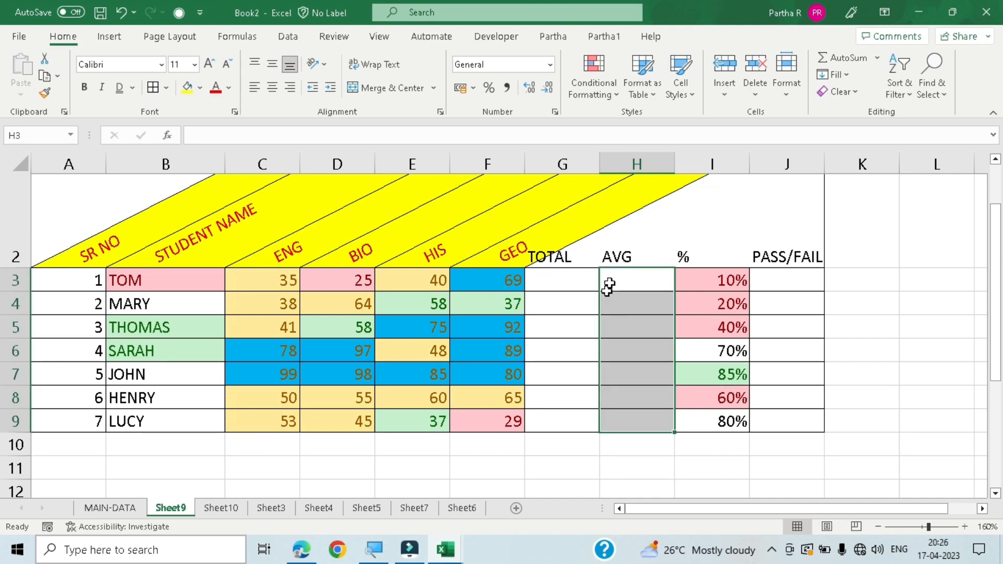
- Enter the formula =G3/4 in H3 of the AVG column
left_click(611, 280)
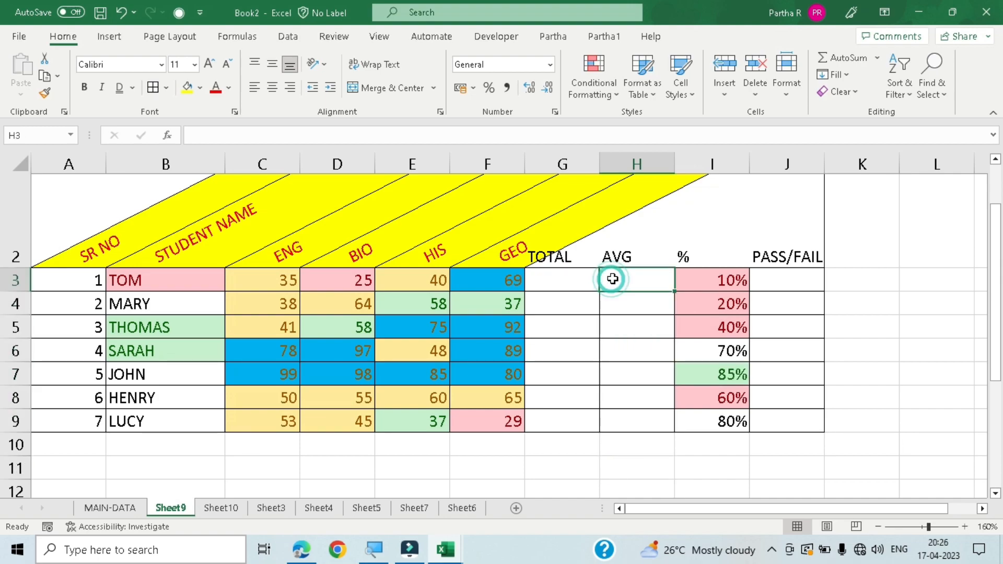
type("=")
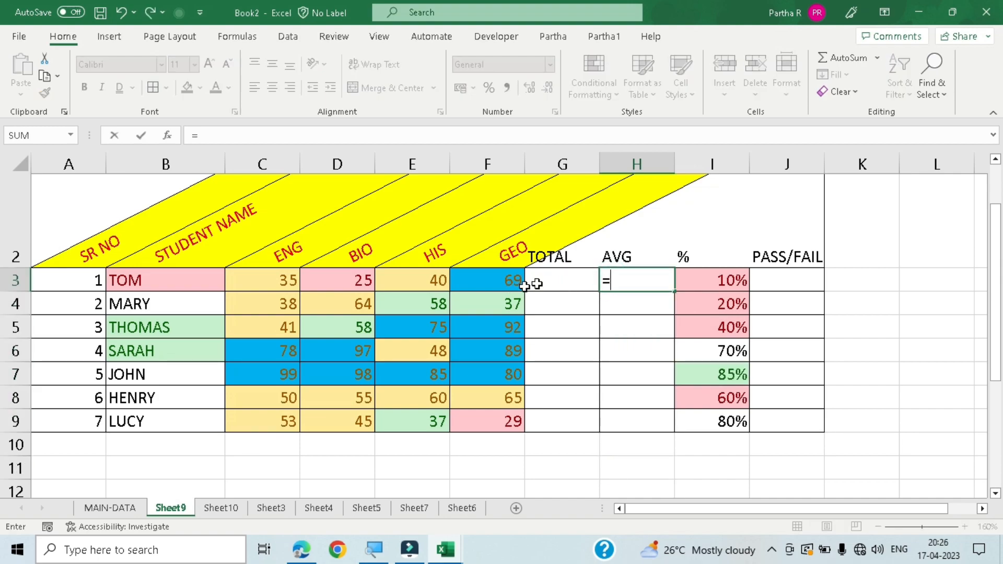
left_click(544, 277)
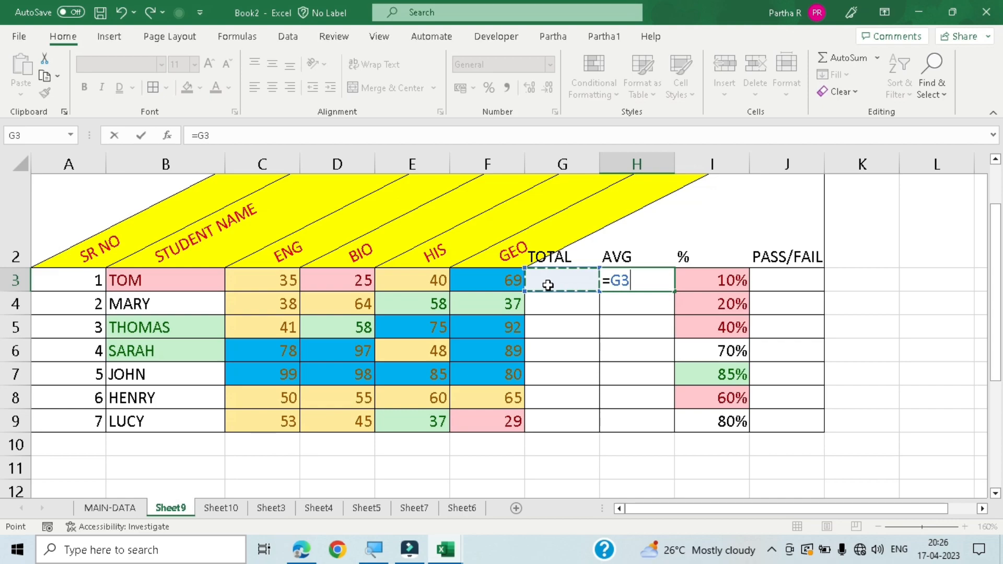
type("/")
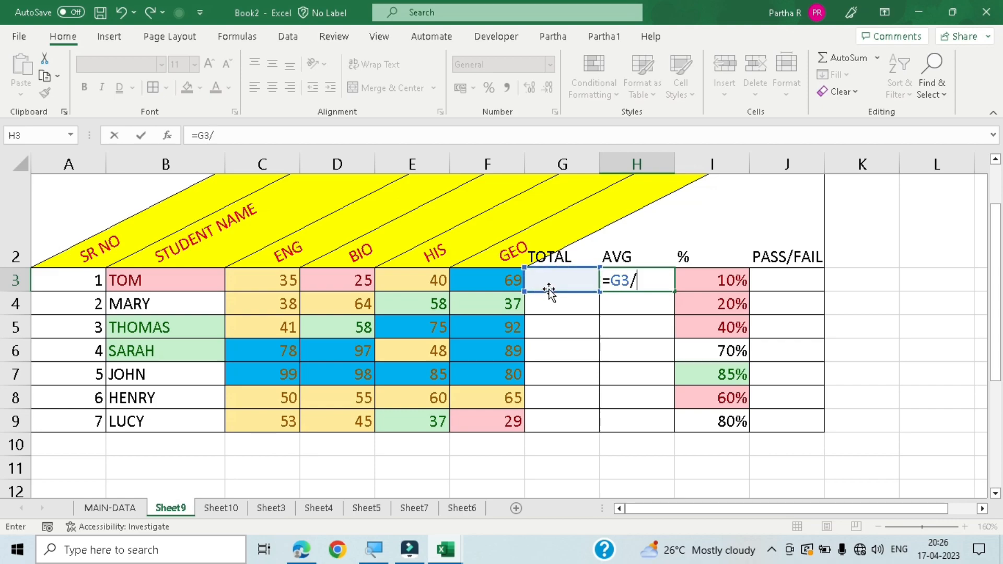
type("4")
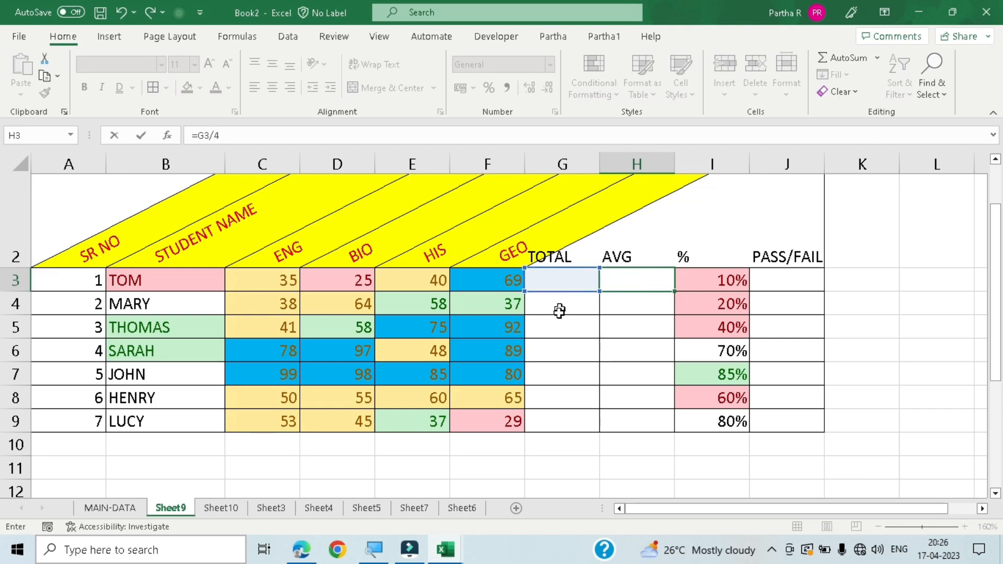
key("Return")
- Total the first student's marks in G3 with =SUM(C3:F3) and fill the formula down to G9
left_click(562, 279)
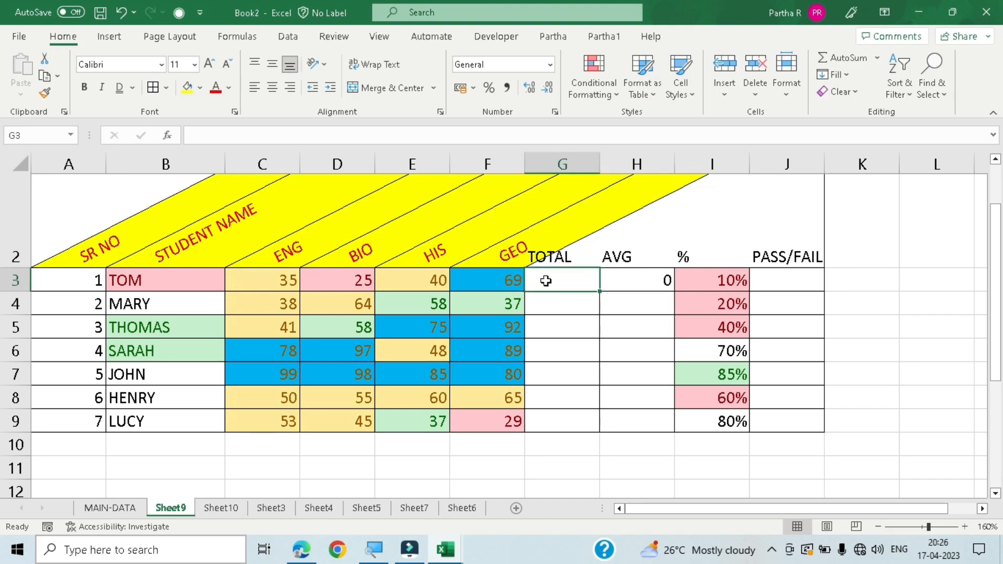
left_click(851, 59)
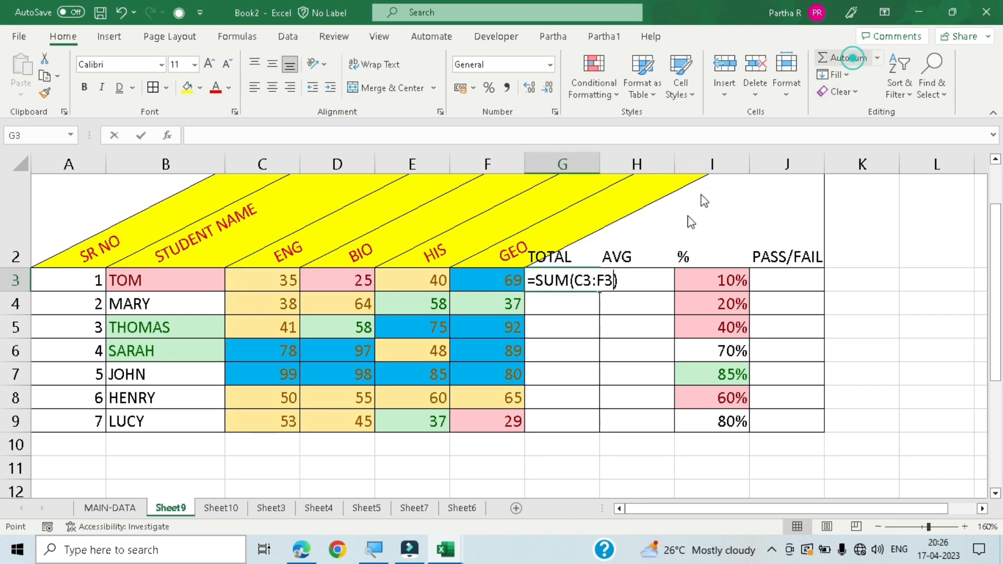
key("Return")
left_click(591, 280)
left_click_drag(600, 291, 610, 425)
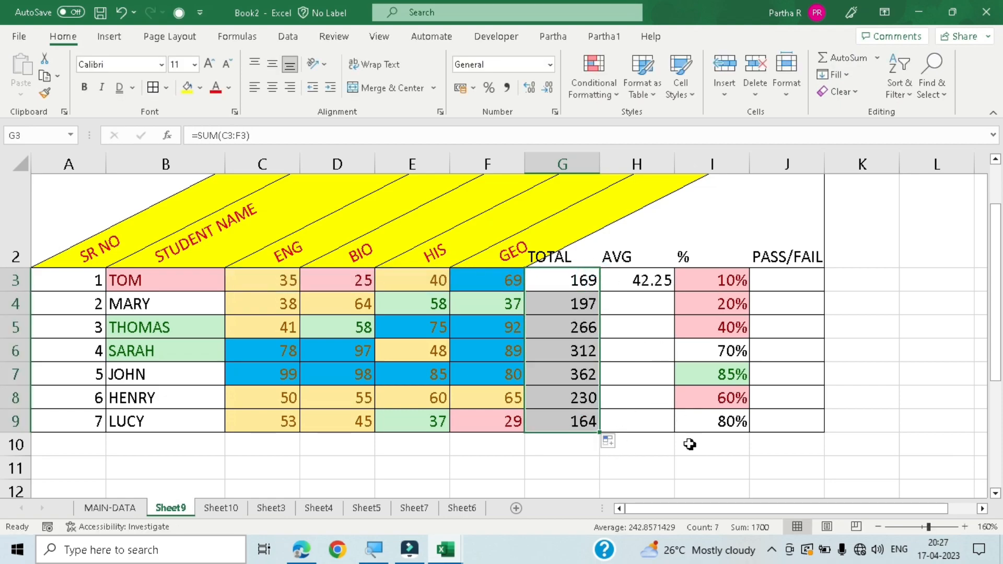
- Fill the average formula from H3 down to H9
left_click(642, 285)
double_click(673, 291)
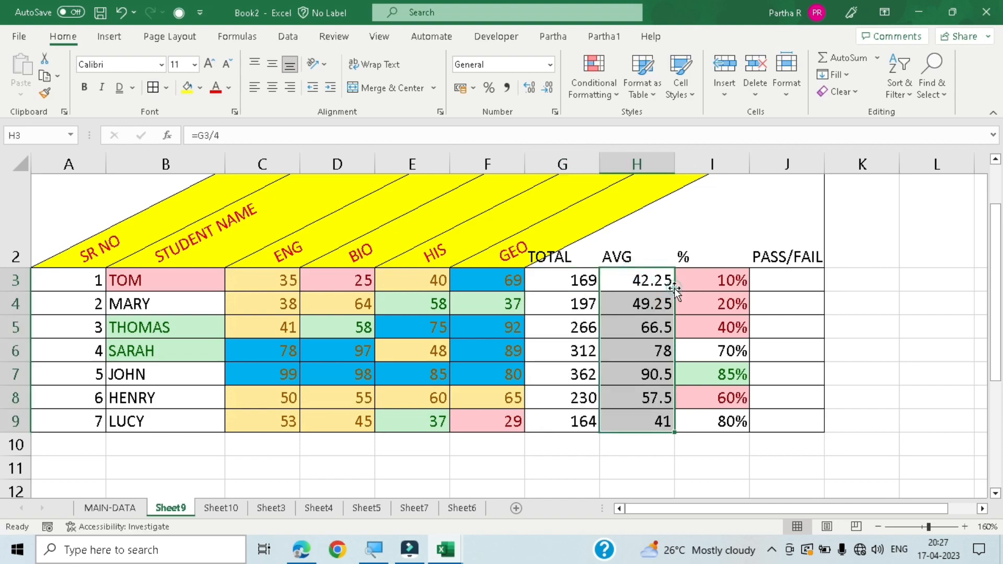
left_click(602, 470)
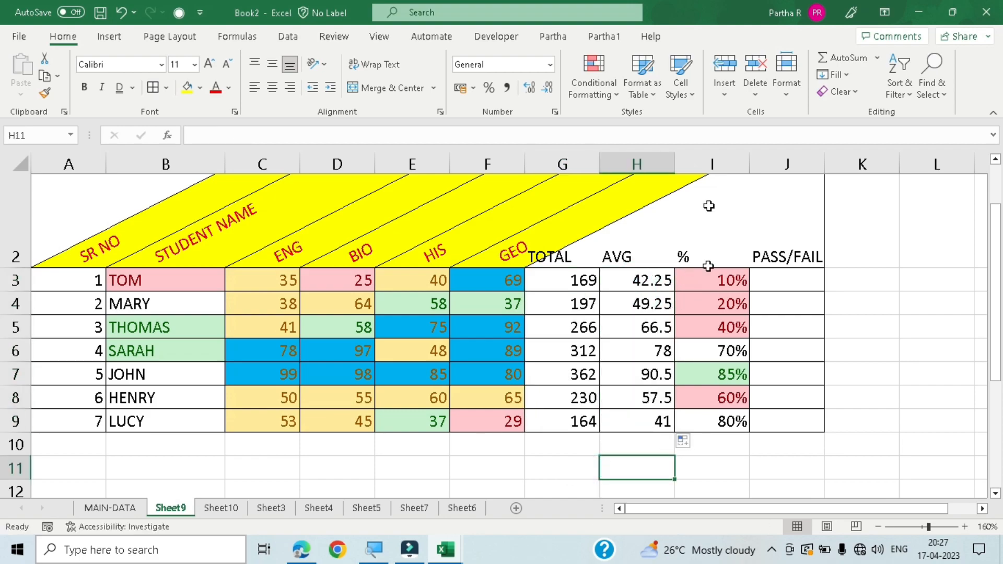
- Highlight the averages in H3:H9 with an Above Average rule using Light Red Fill with Dark Red Text
left_click(653, 280)
left_click_drag(654, 275, 665, 422)
left_click(611, 83)
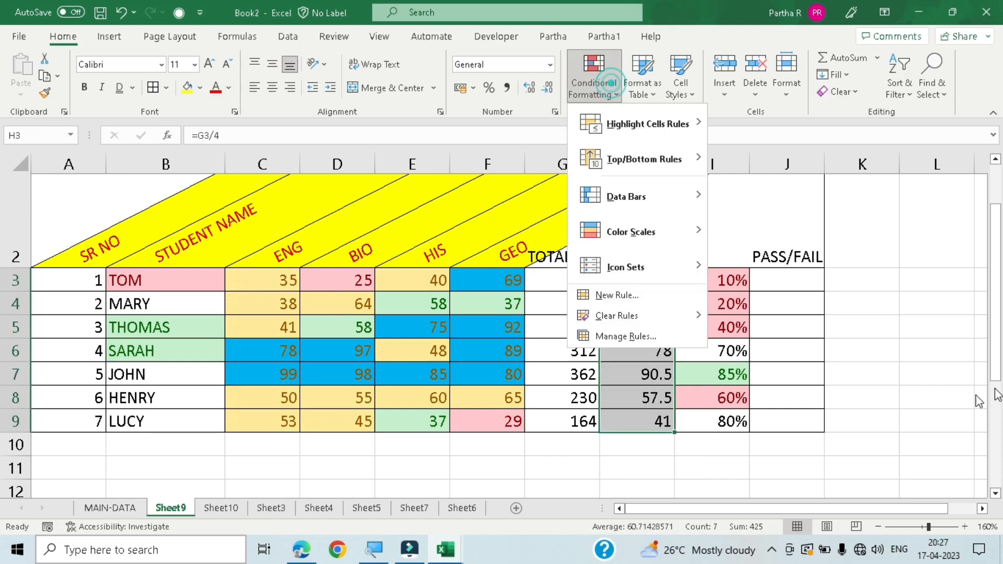
left_click(674, 157)
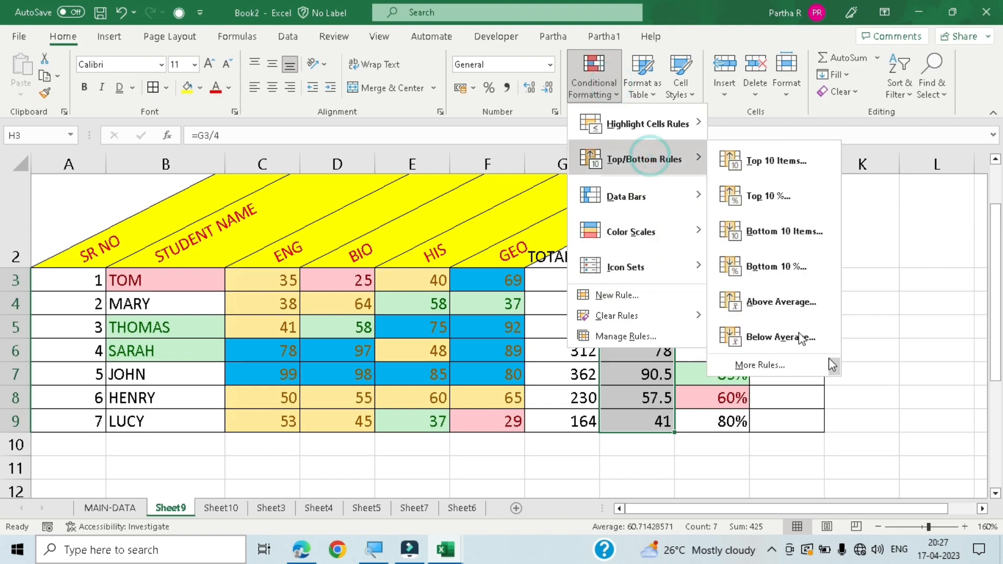
left_click(792, 309)
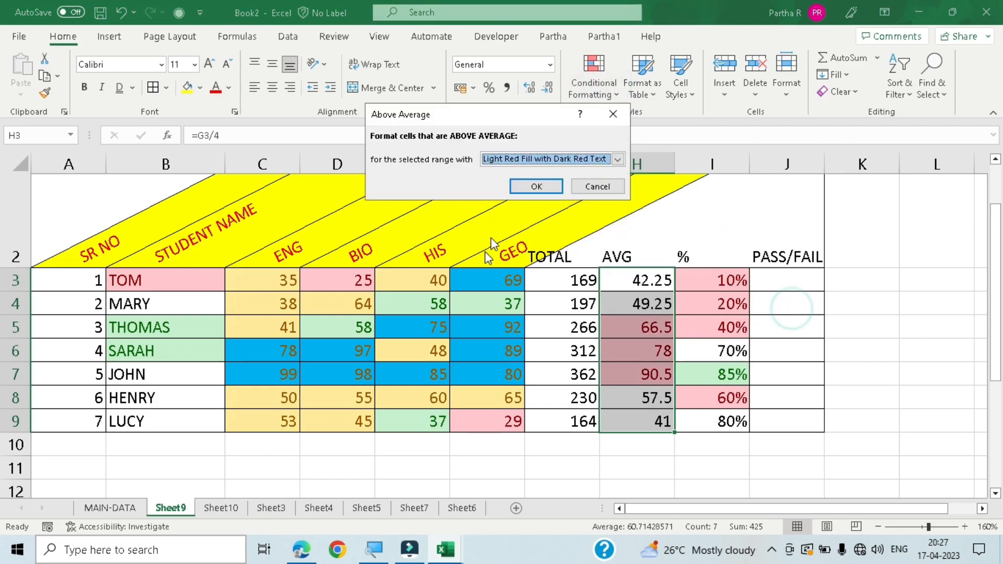
left_click(536, 187)
left_click(792, 469)
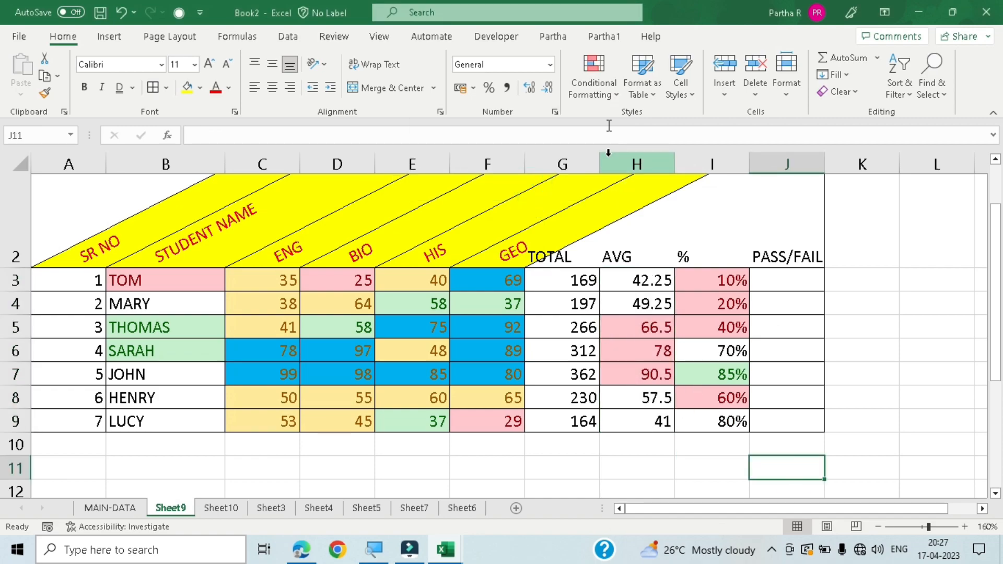
- Apply a Below Average rule with Green Fill with Dark Green Text to the empty cell J11
left_click(595, 80)
mouse_move(625, 158)
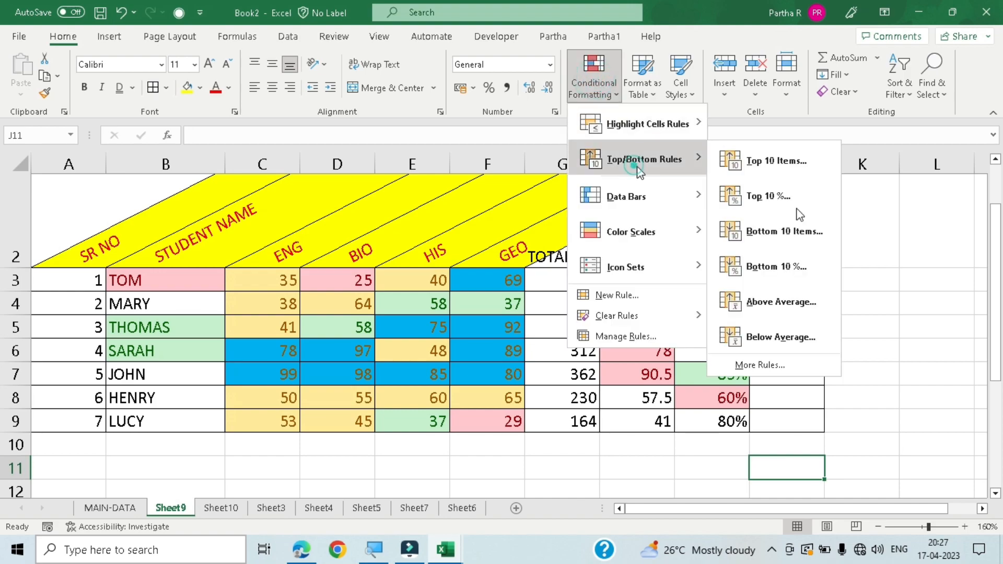
left_click(795, 339)
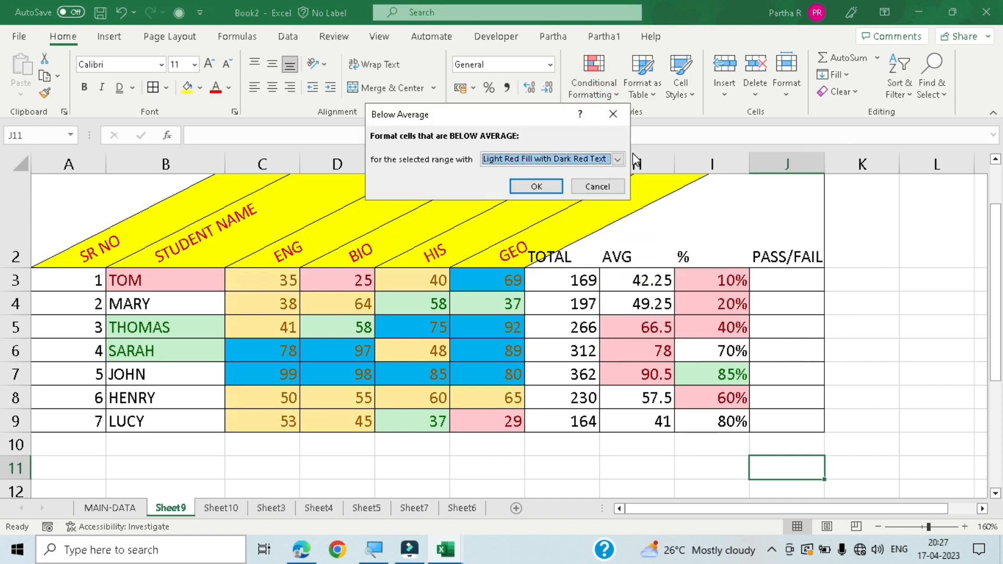
left_click(618, 158)
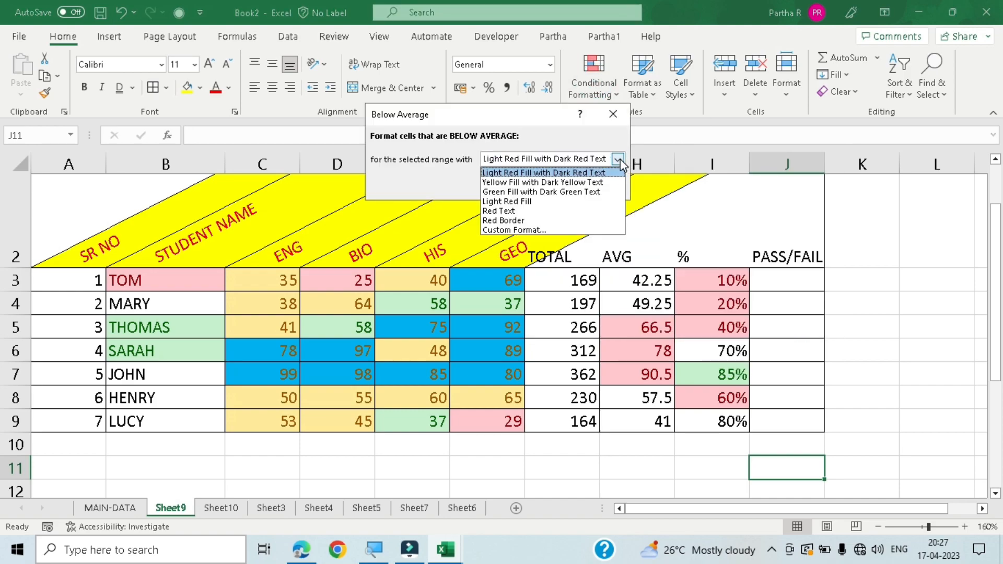
left_click(562, 196)
left_click(545, 185)
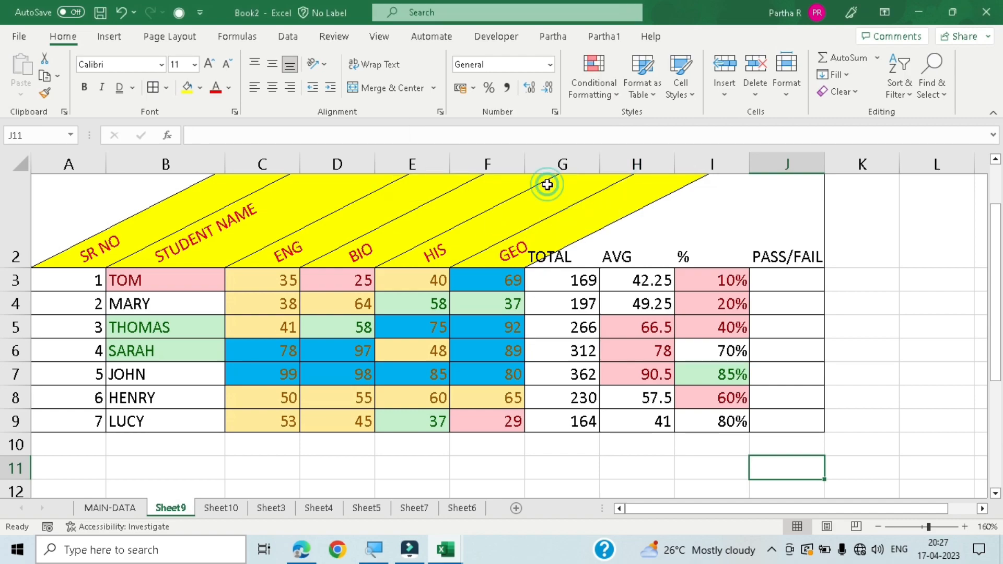
- Highlight the averages in H3:H9 with a Below Average rule using Green Fill with Dark Green Text
left_click_drag(642, 282, 643, 418)
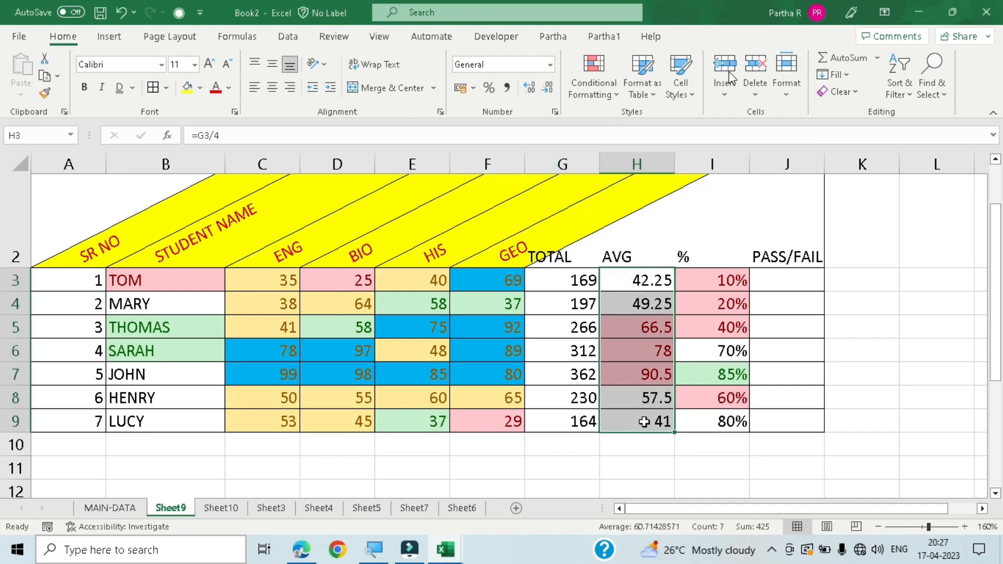
left_click(606, 96)
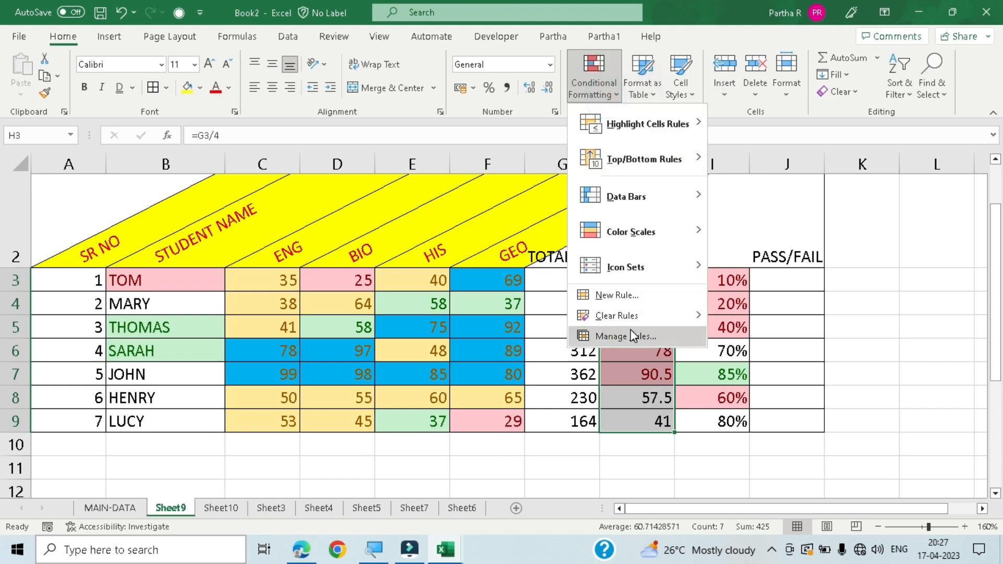
left_click(654, 164)
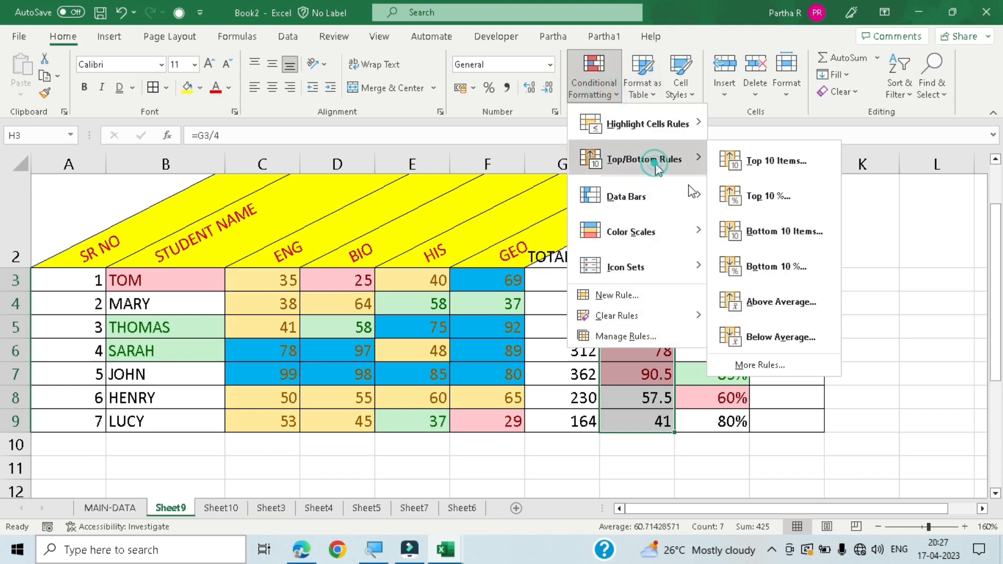
left_click(753, 337)
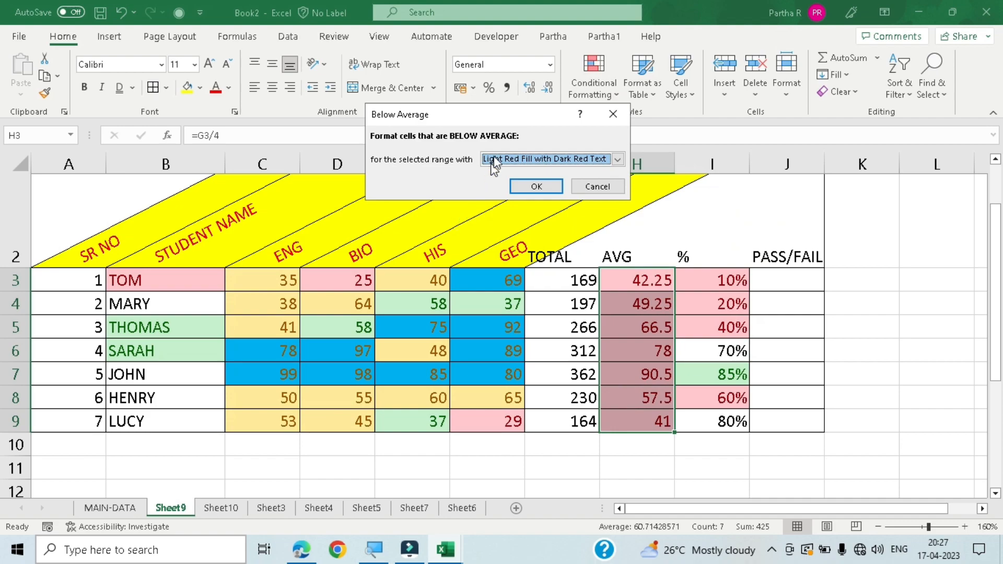
left_click(624, 157)
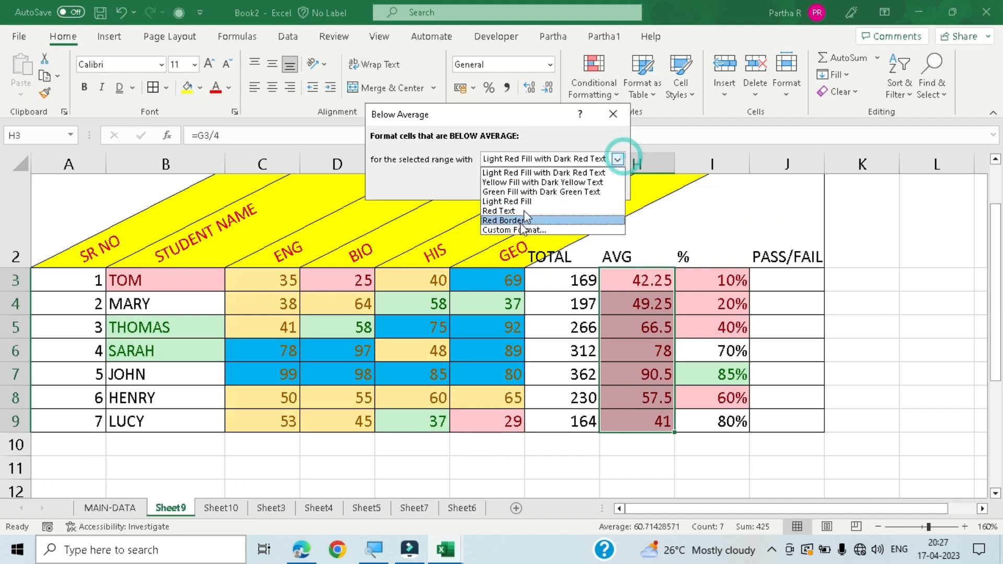
left_click(537, 193)
left_click(538, 187)
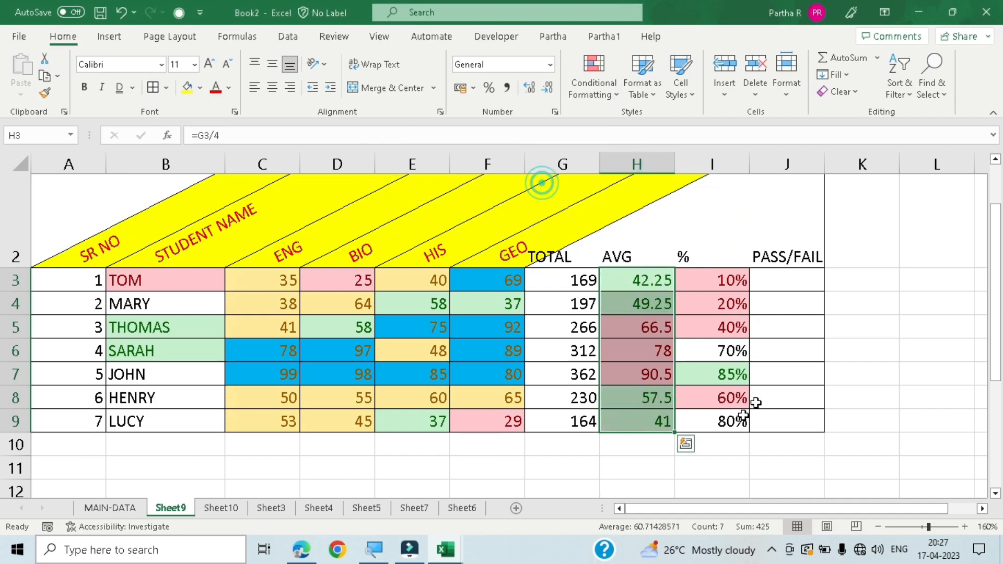
left_click(614, 472)
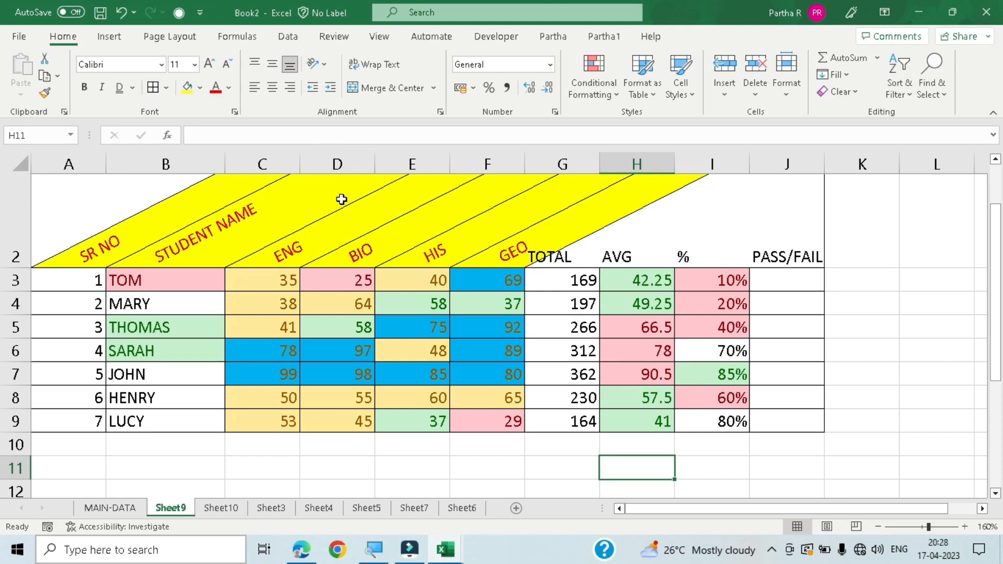
left_click(593, 93)
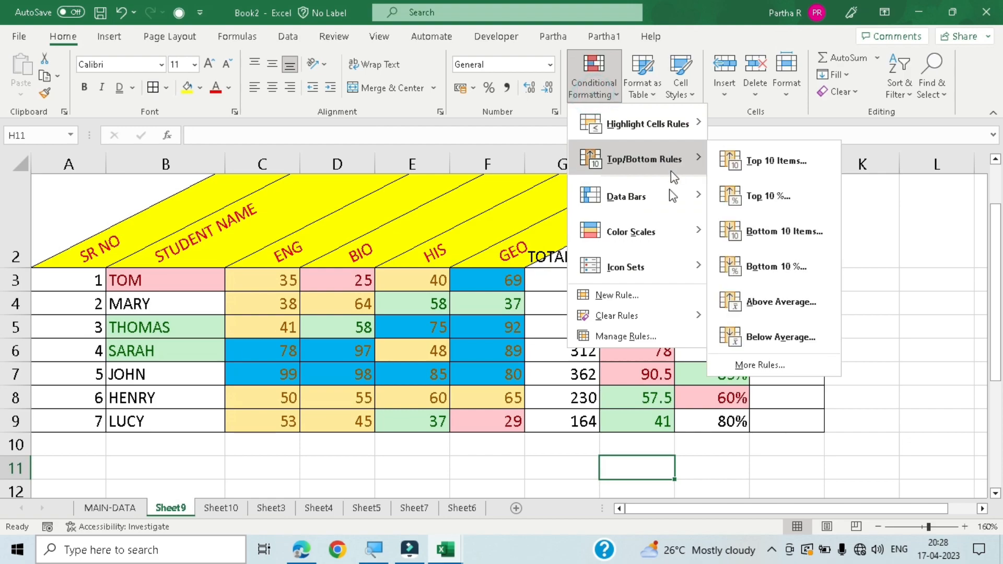
mouse_move(664, 203)
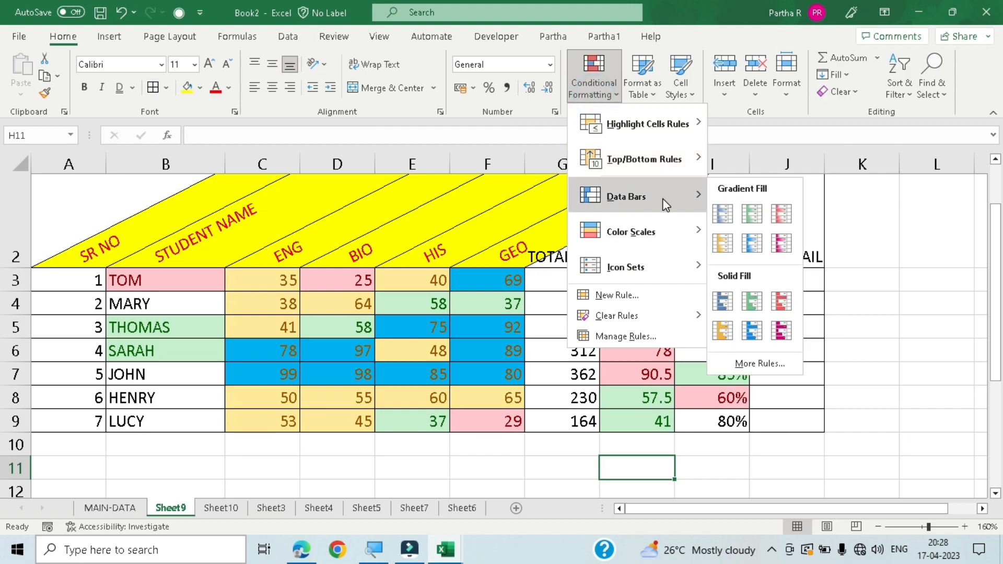
left_click(498, 462)
- Clear all formatting from the subject marks in C3:F9
left_click_drag(261, 280, 489, 420)
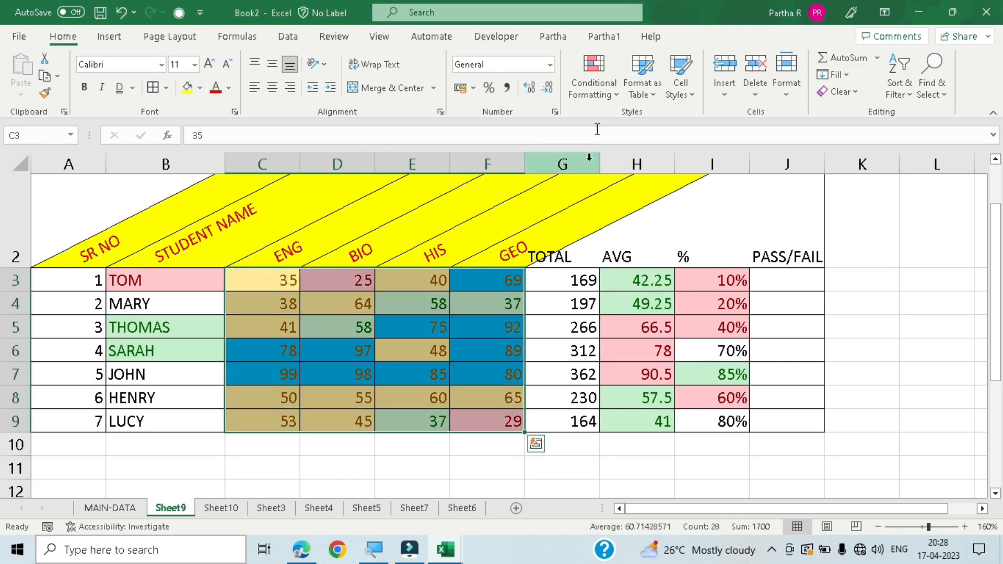
left_click(606, 100)
mouse_move(623, 199)
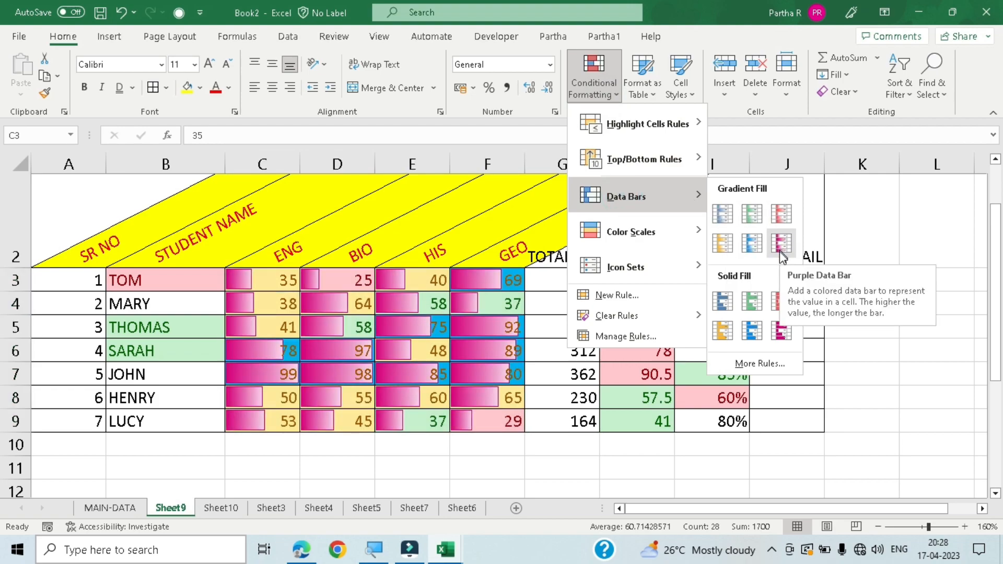
left_click(867, 128)
left_click(608, 463)
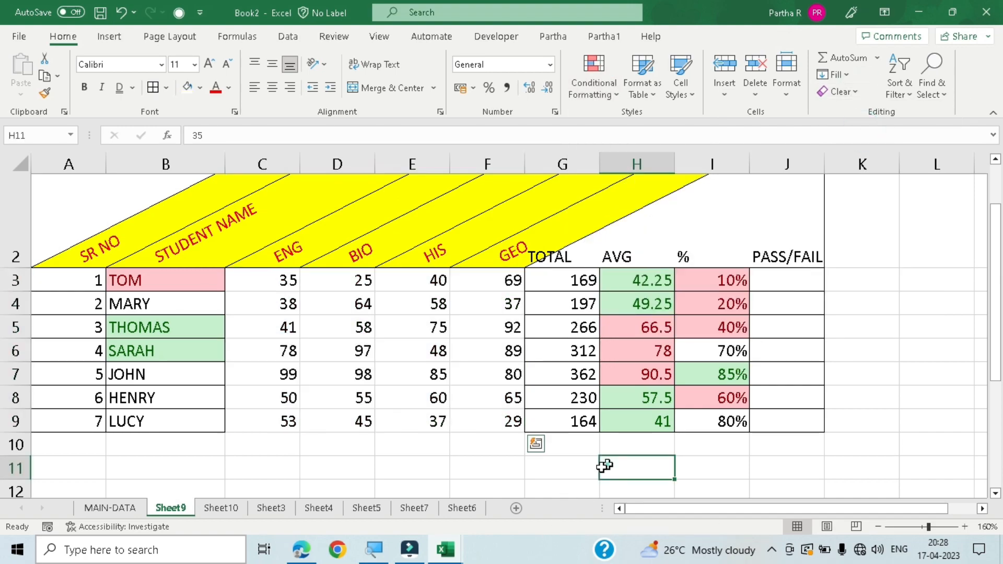
- Apply all borders to the subject marks in C3:F9
left_click_drag(247, 280, 519, 423)
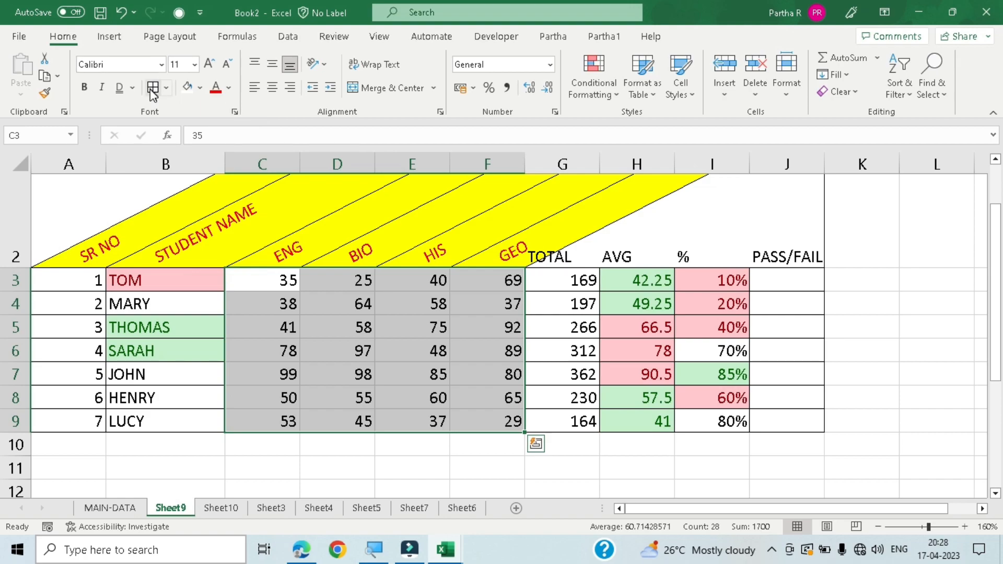
left_click(680, 97)
left_click(444, 448)
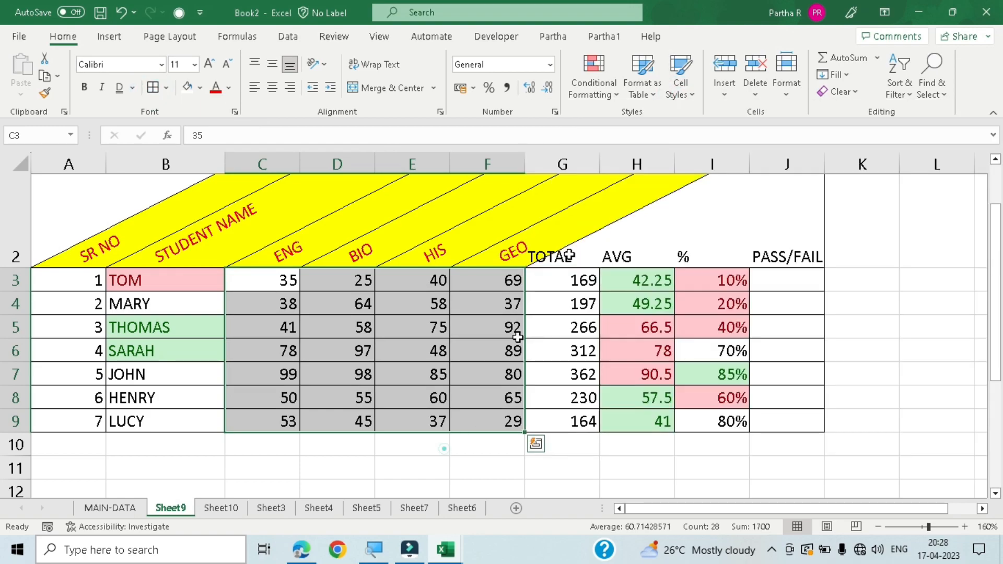
- Add solid fill blue data bars to the subject marks in C3:F9
left_click(608, 86)
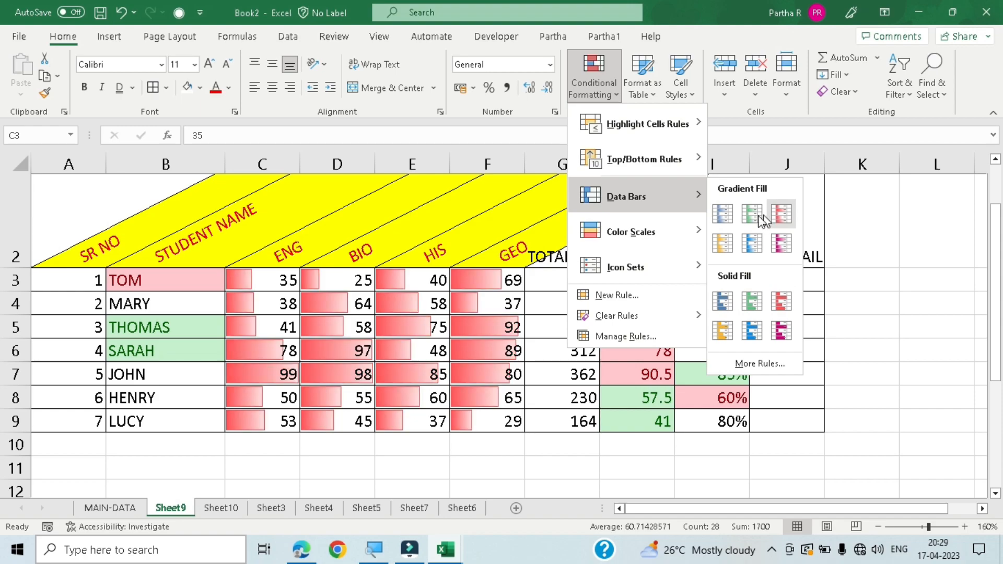
left_click(728, 308)
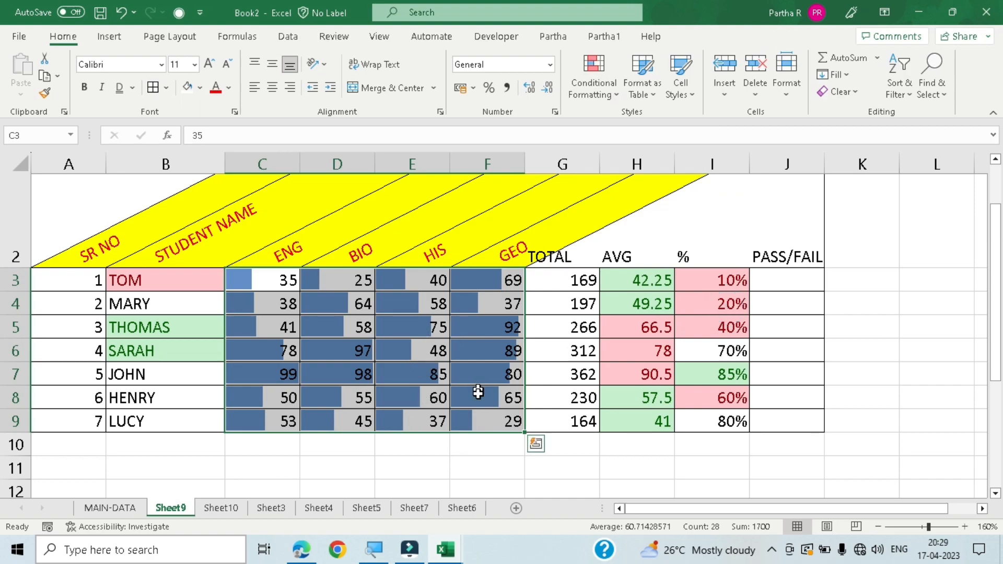
left_click(476, 468)
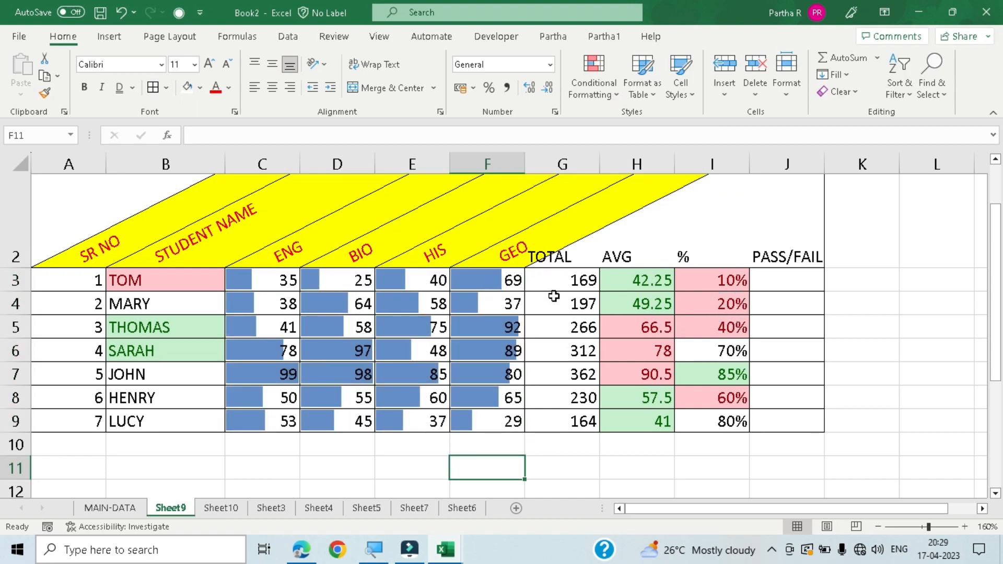
- Set the BIO mark in D5 to 100 to test how its data bar responds
left_click(358, 328)
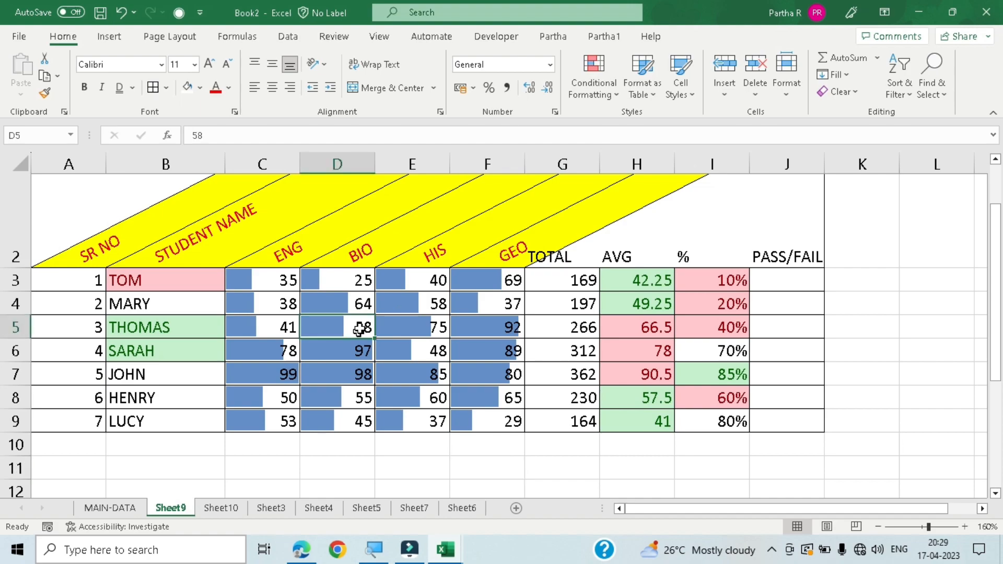
type("100")
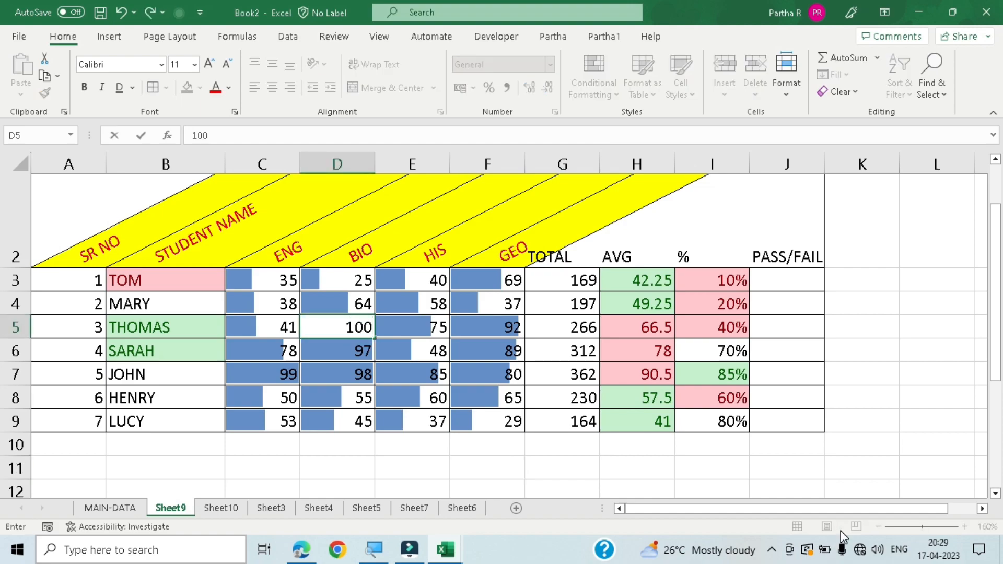
key("Return")
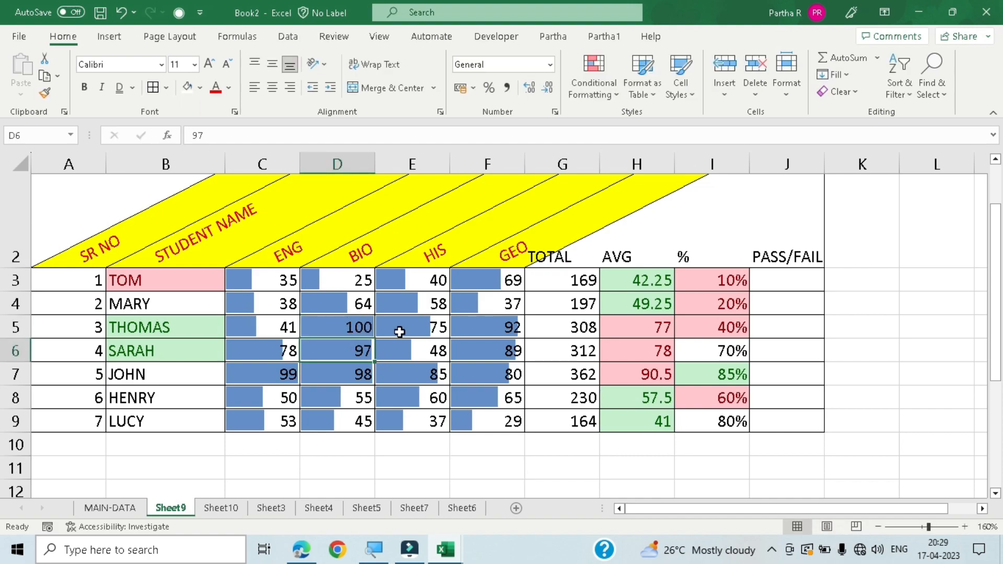
- Change the BIO mark in D5 to 90
left_click(359, 325)
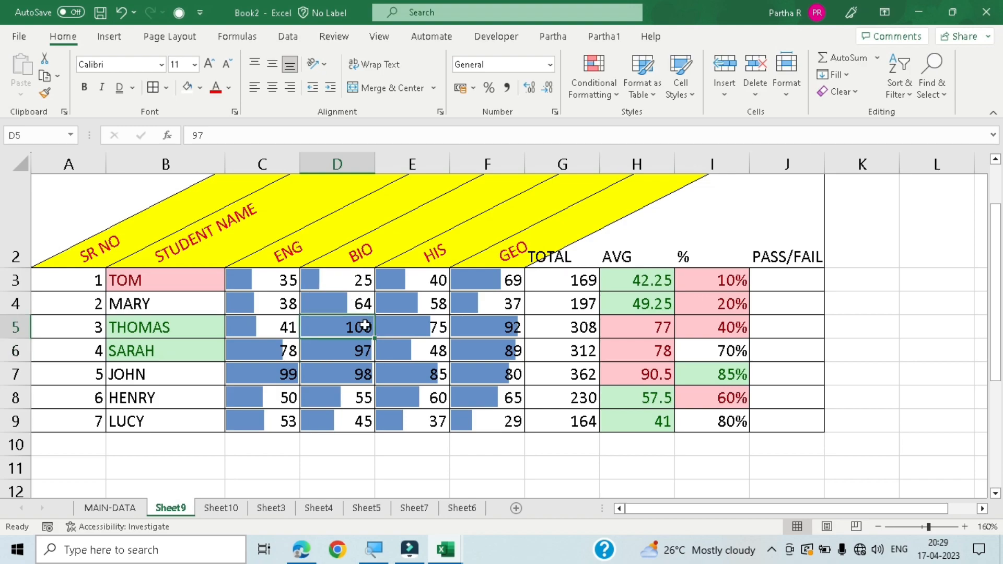
type("90")
key("Return")
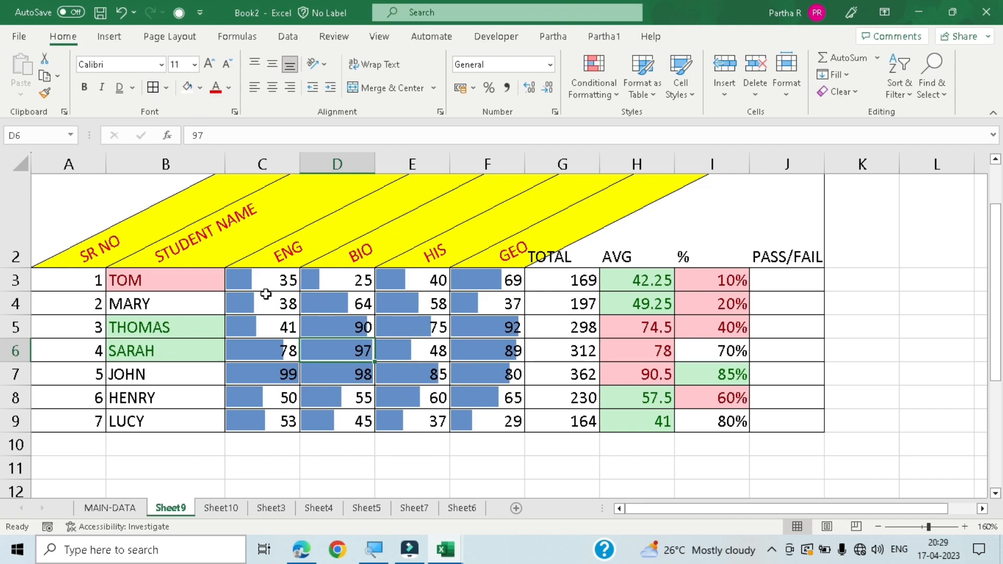
- Clear the formatting, including the blue data bars, from the subject marks in C3:F9
left_click_drag(266, 282, 474, 428)
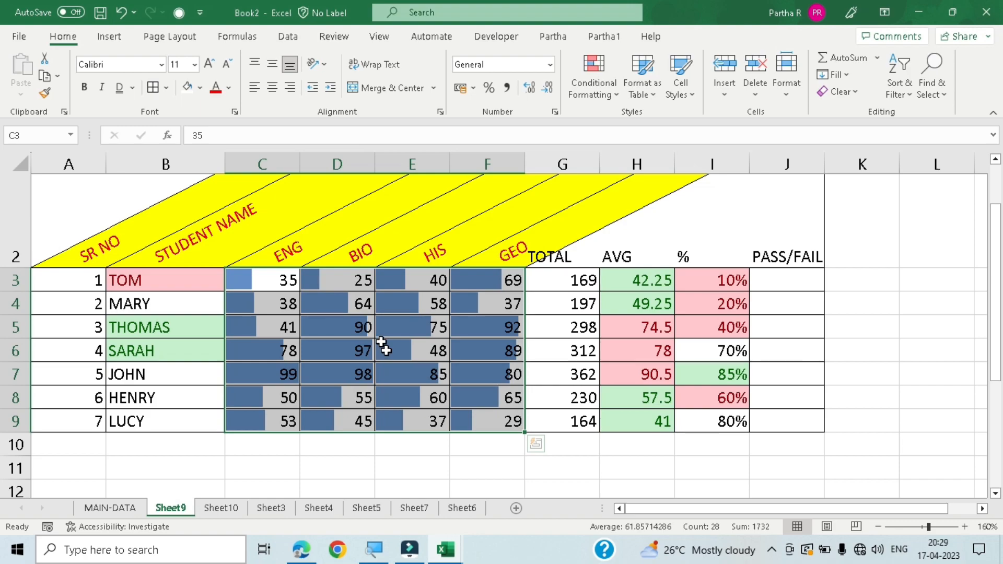
left_click(589, 85)
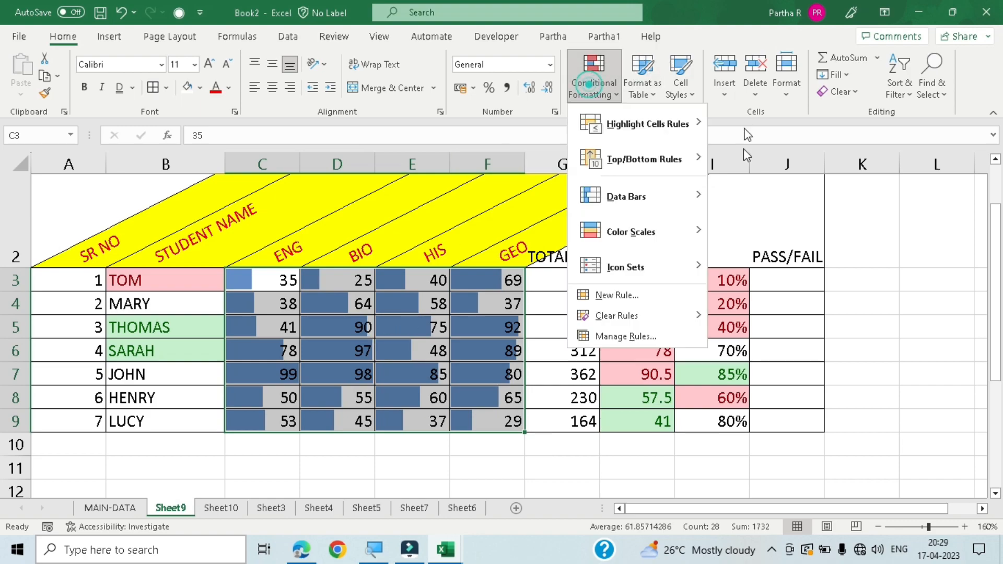
mouse_move(669, 244)
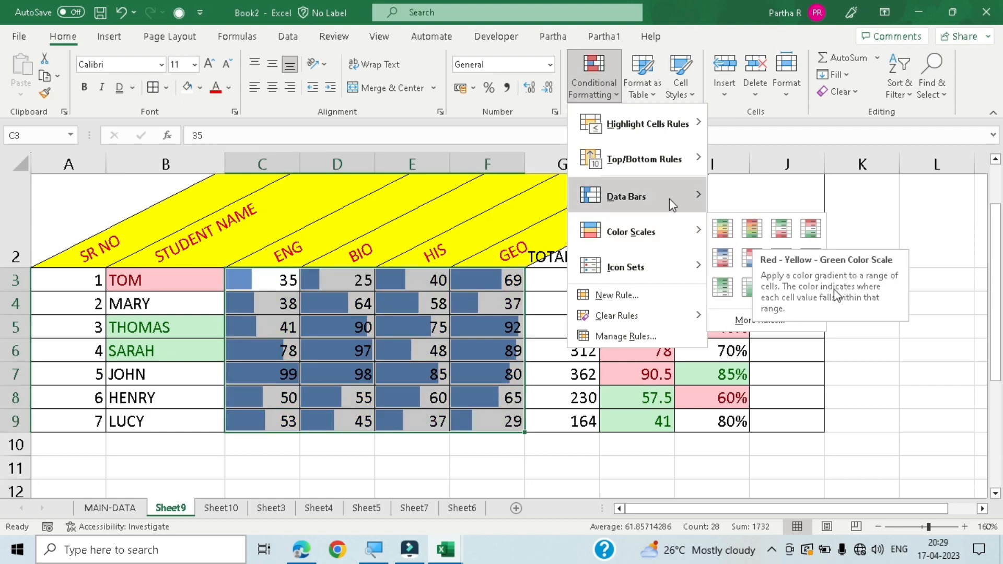
left_click(466, 470)
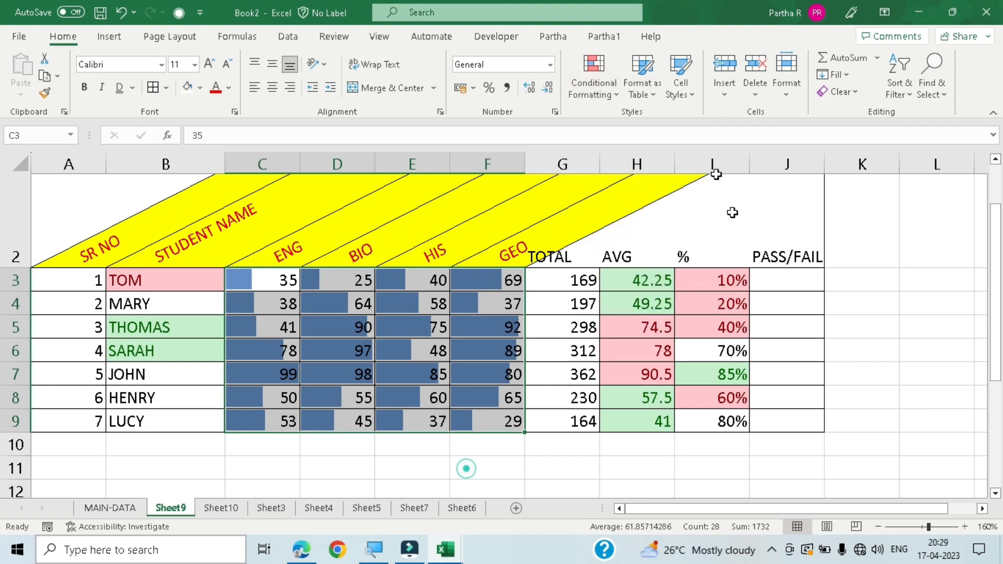
left_click(856, 87)
left_click(862, 133)
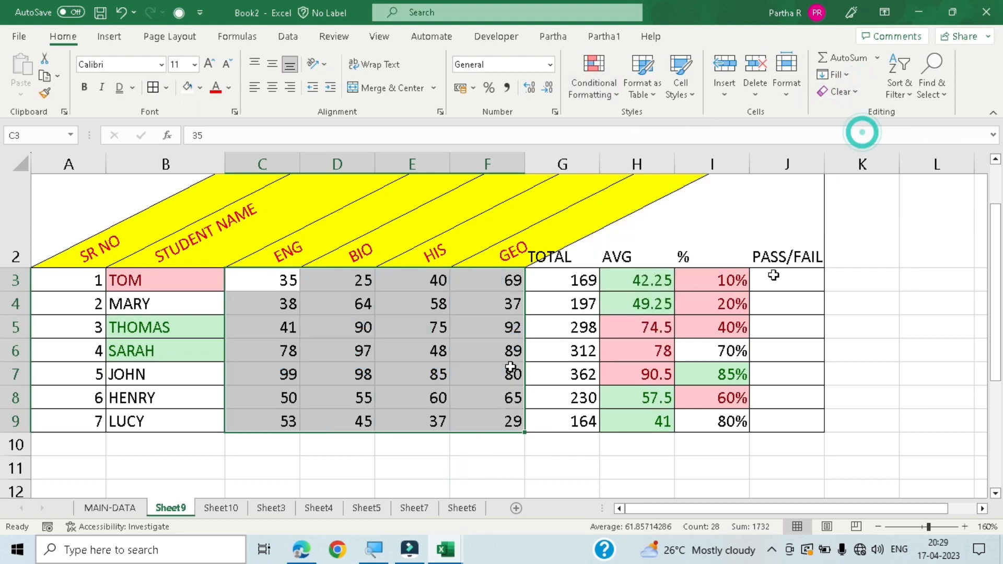
- Open the conditional formatting icon set choices for the subject marks in C3:F9
left_click(599, 94)
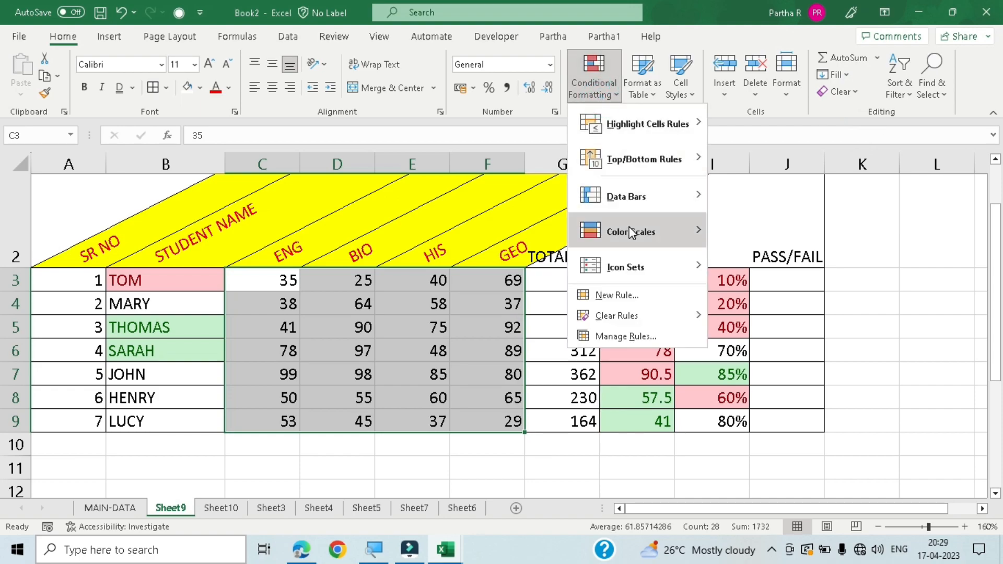
mouse_move(631, 233)
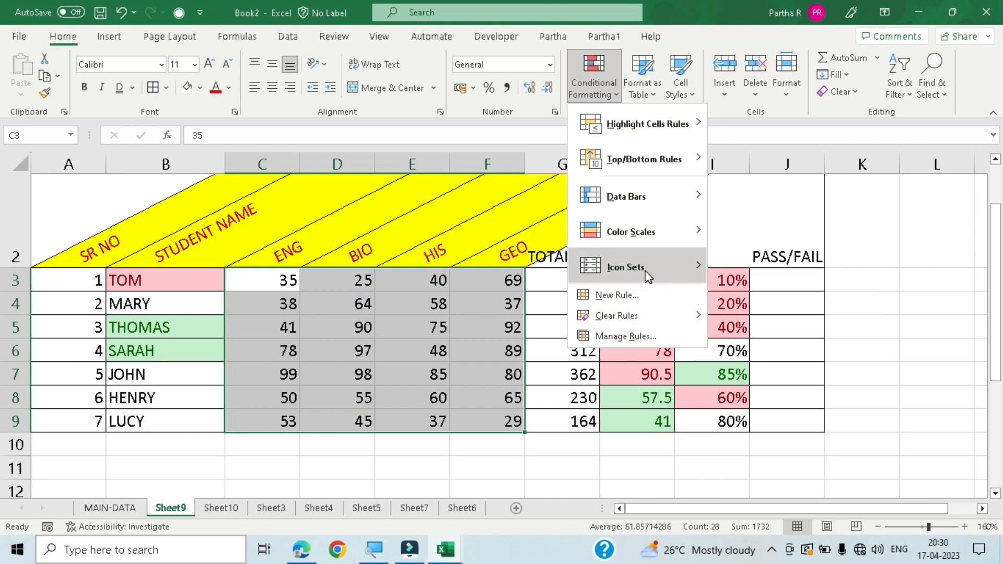
mouse_move(645, 269)
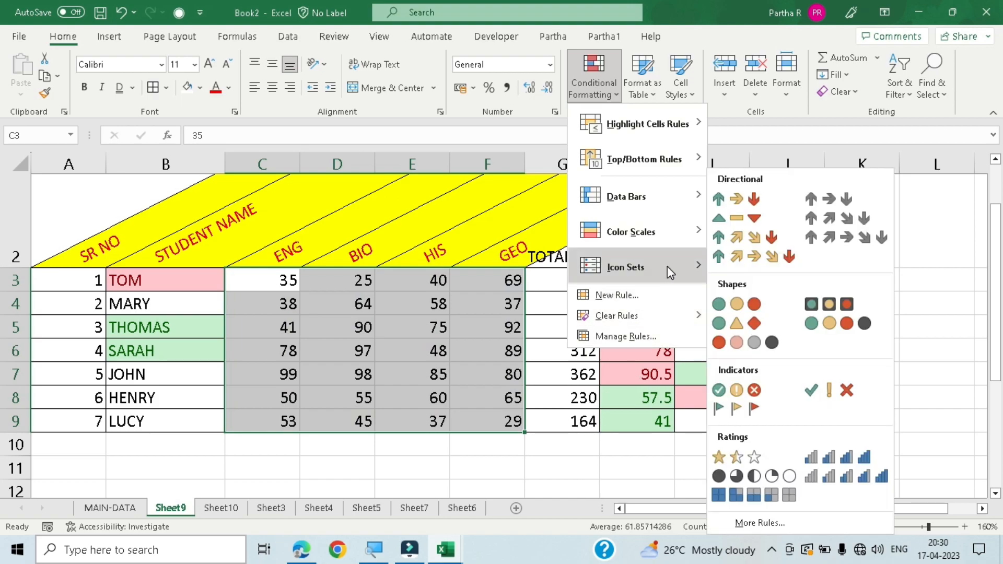
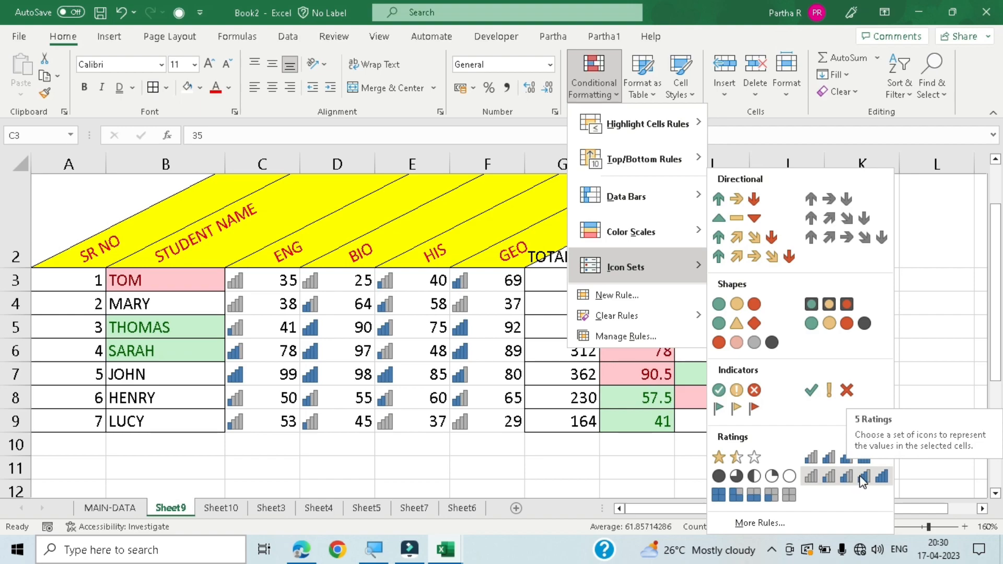
- Apply the 5 Ratings bar icon set to the subject marks in C3:F9
left_click(860, 476)
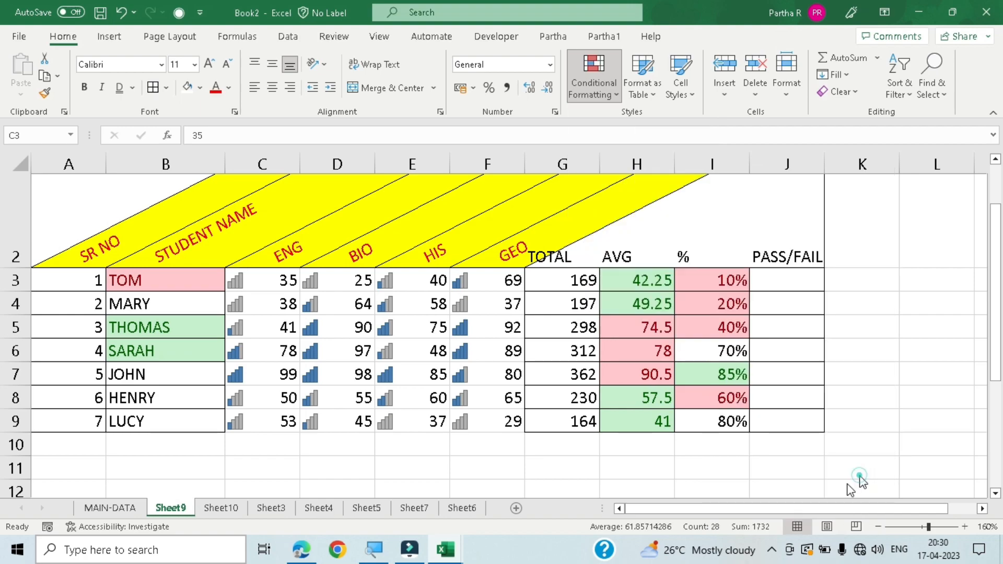
left_click(336, 444)
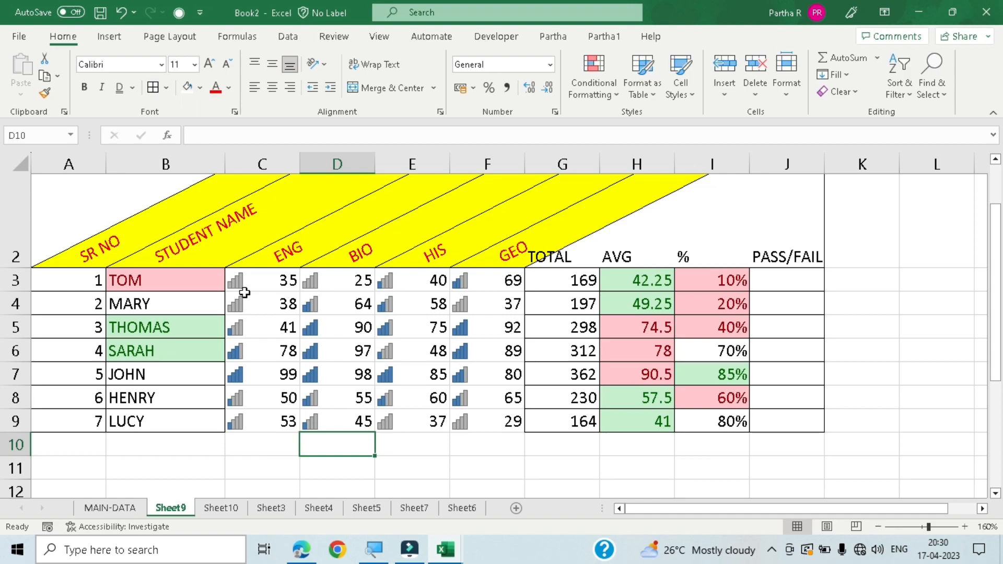
- Examine the rule types and format settings for a new conditional formatting rule on C3:F9, without creating one
left_click_drag(253, 275, 488, 420)
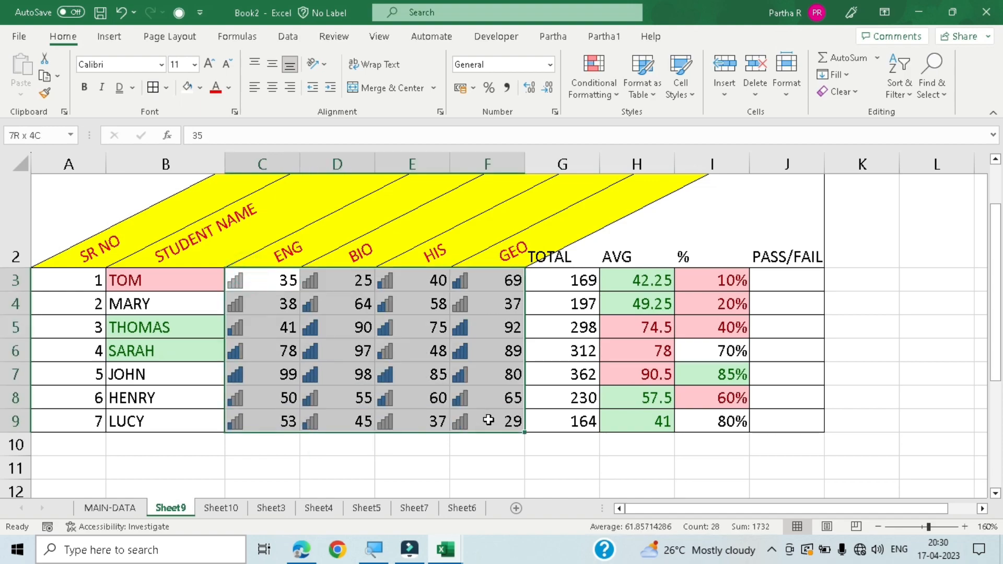
left_click(605, 97)
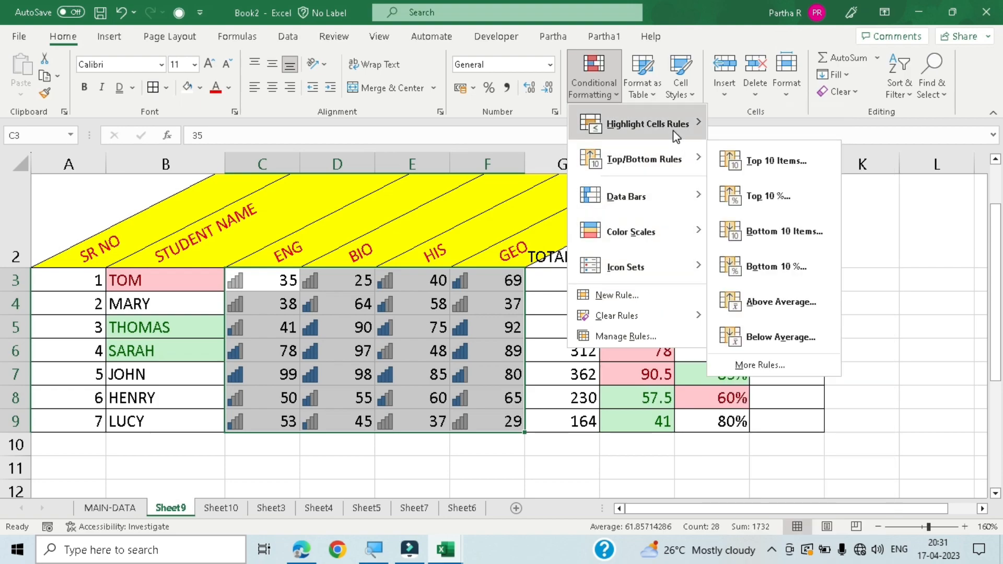
left_click(643, 297)
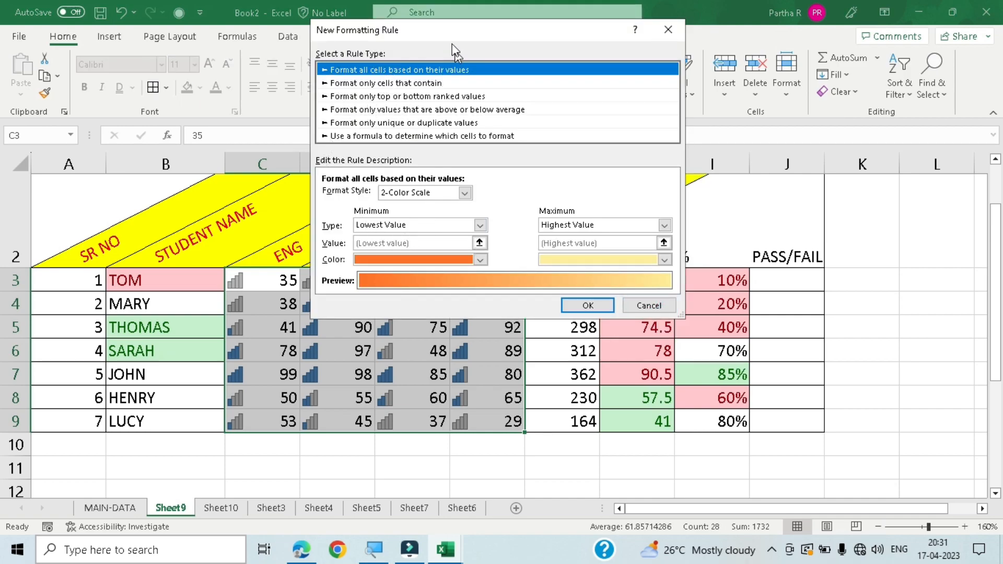
left_click_drag(434, 34, 373, 48)
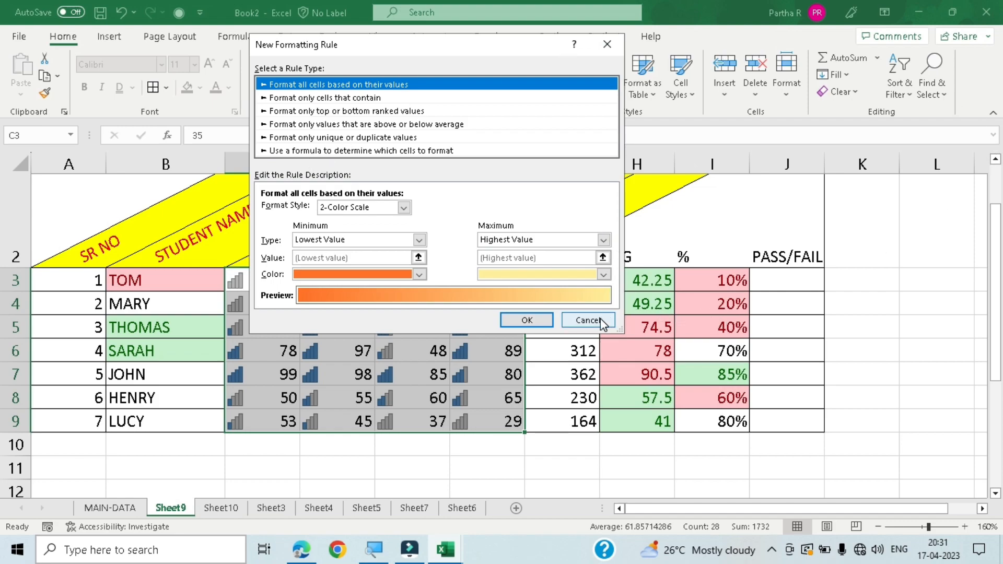
left_click(587, 320)
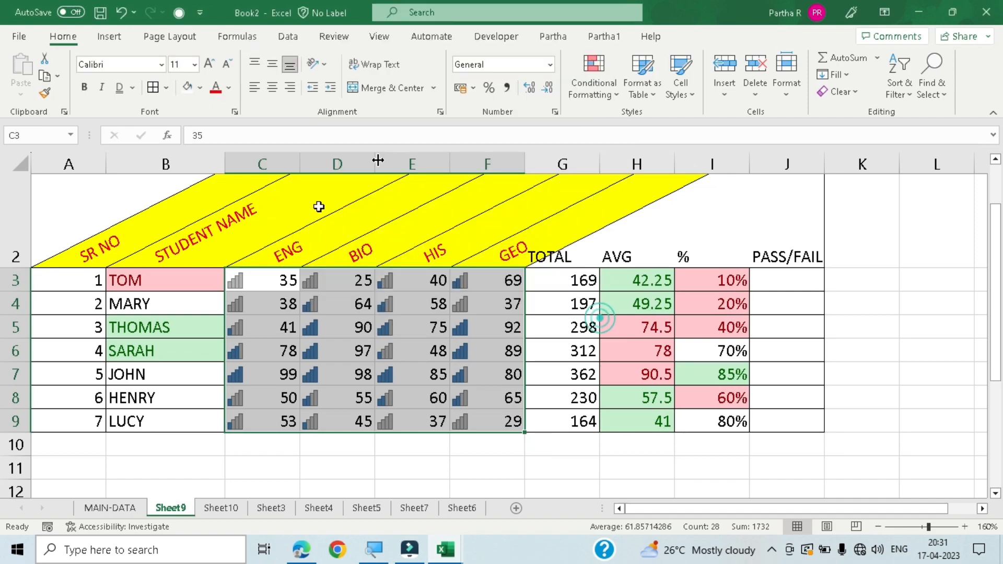
left_click(592, 89)
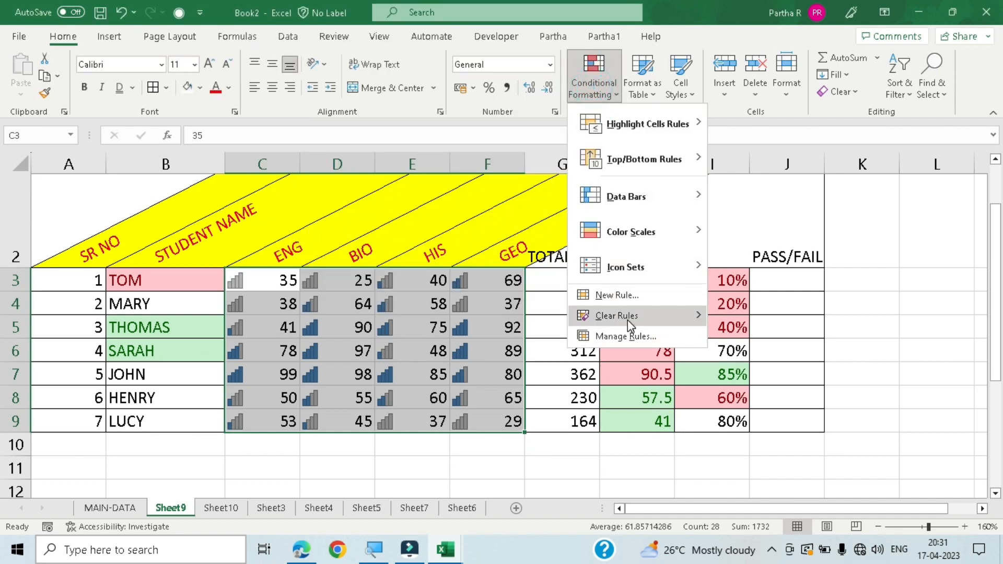
mouse_move(627, 321)
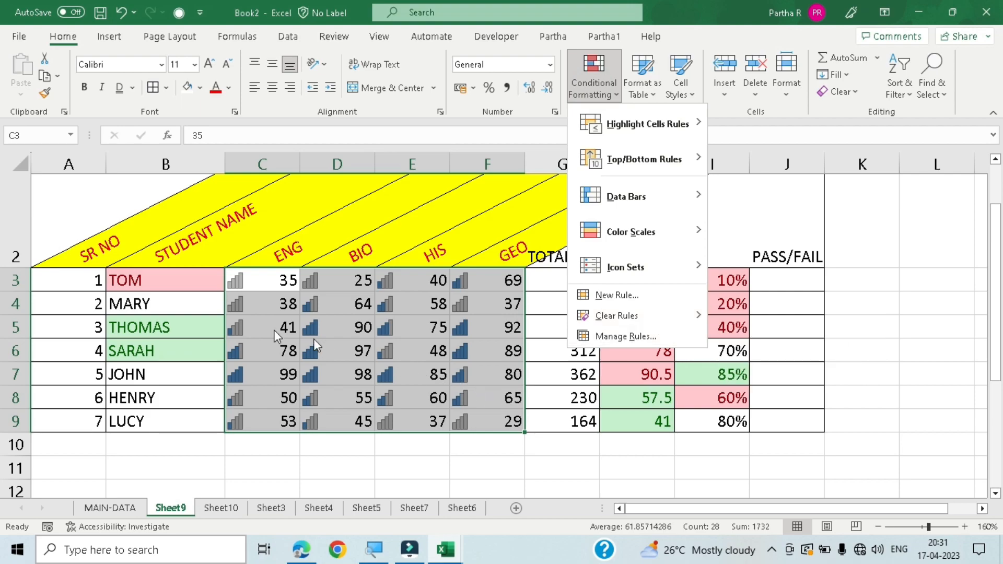
left_click(650, 314)
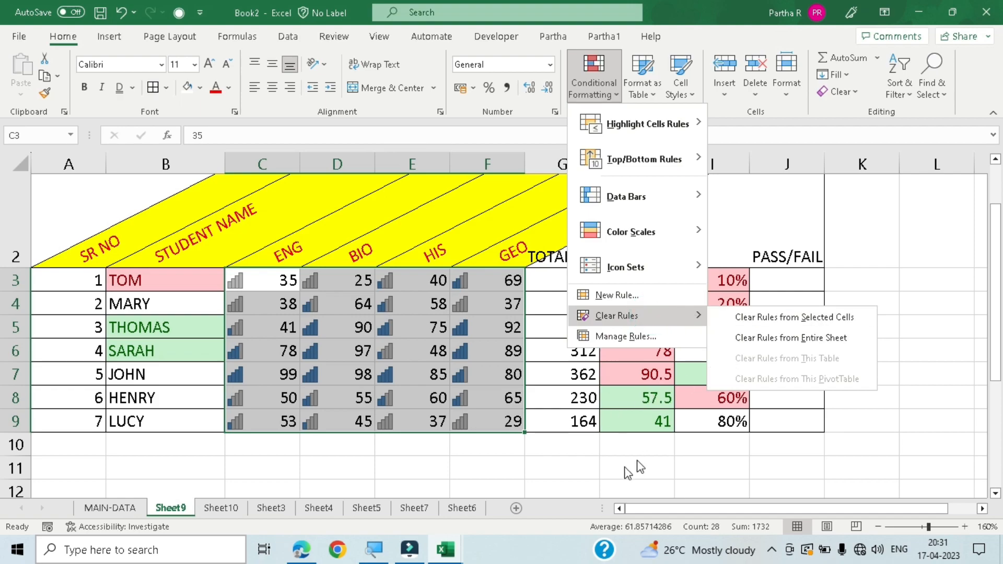
left_click(550, 475)
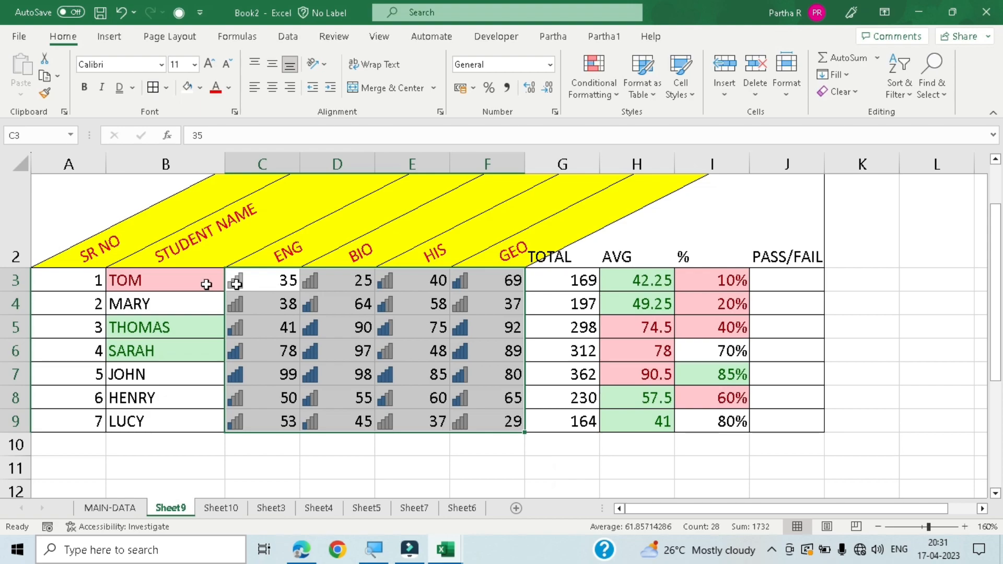
- Clear all conditional formatting rules from the entire sheet
left_click_drag(158, 277, 498, 423)
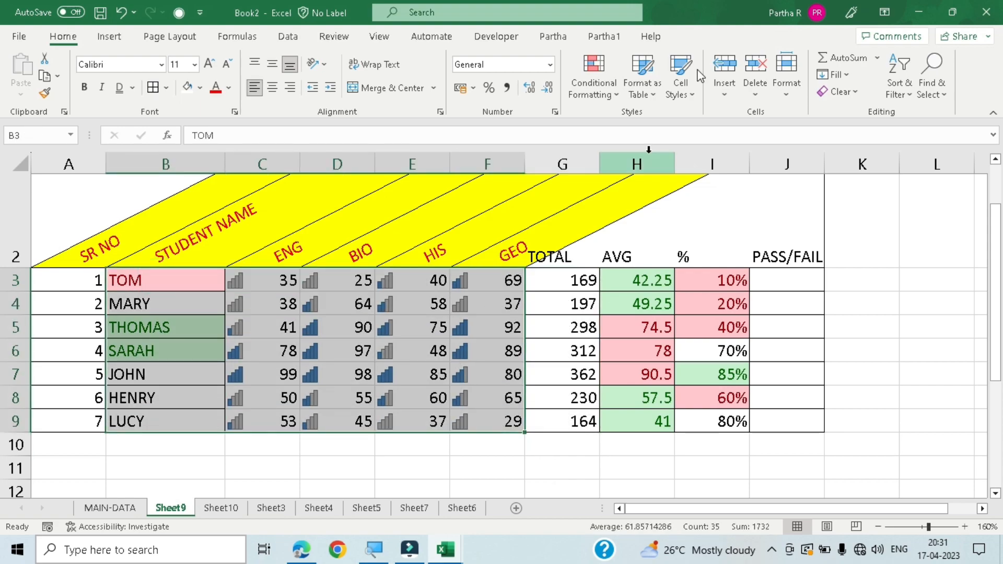
left_click(611, 99)
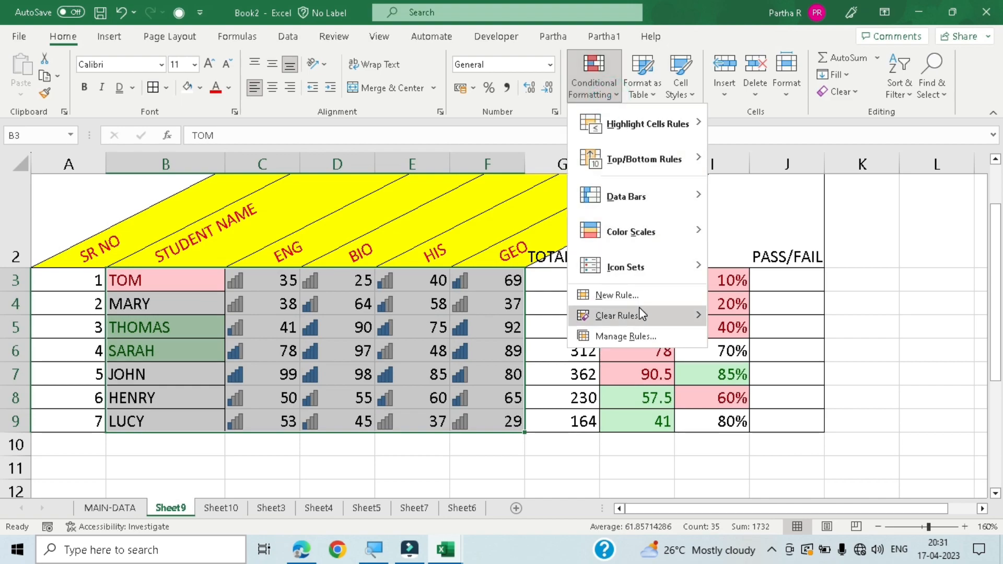
mouse_move(640, 315)
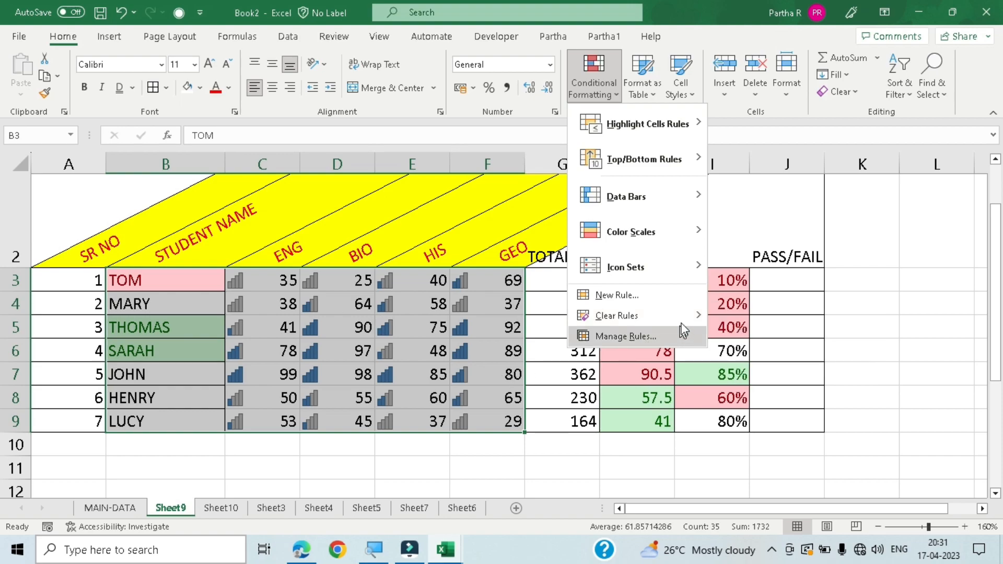
mouse_move(679, 317)
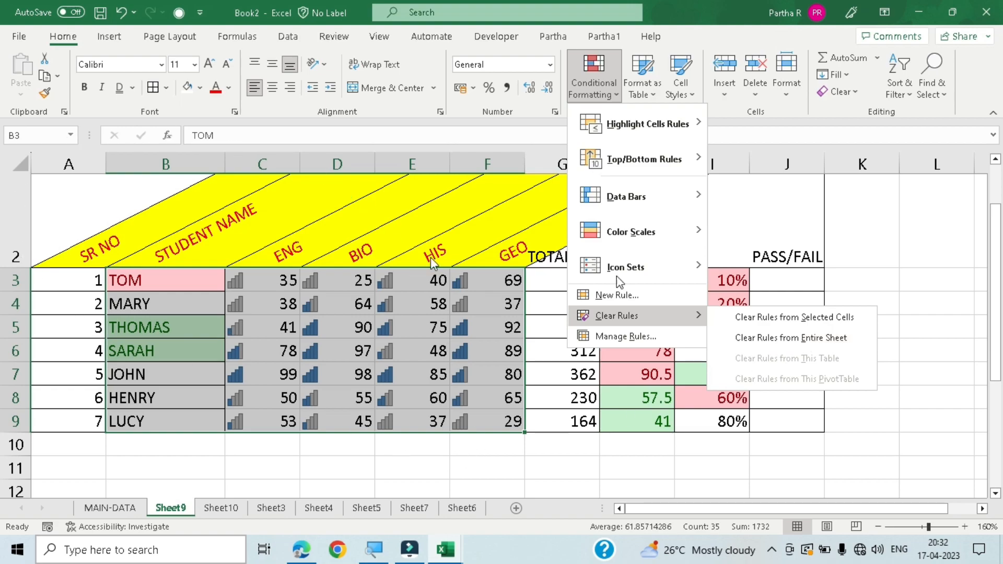
left_click(786, 336)
left_click(466, 460)
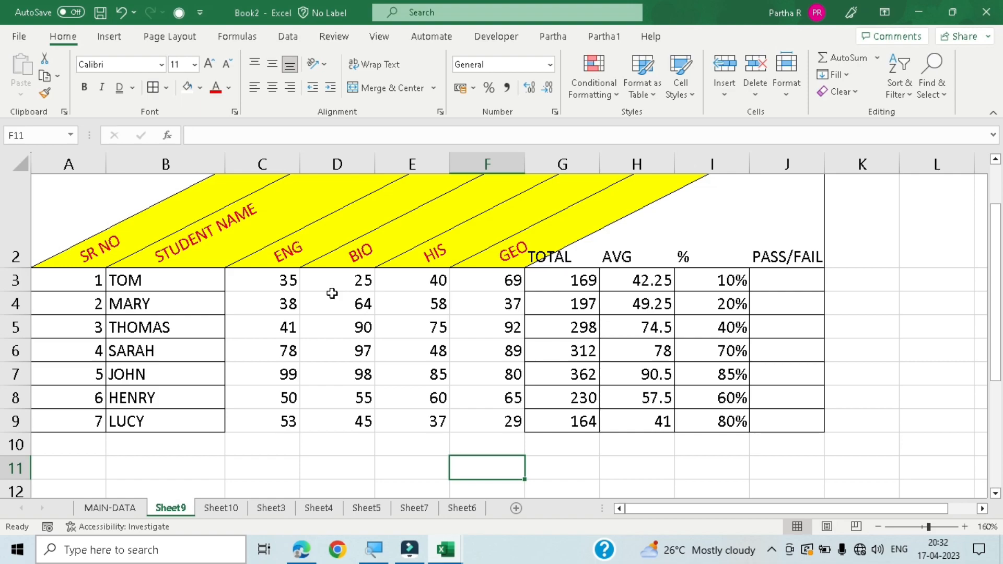
- View the Conditional Formatting Rules Manager for the current selection and close it without changes
left_click(589, 95)
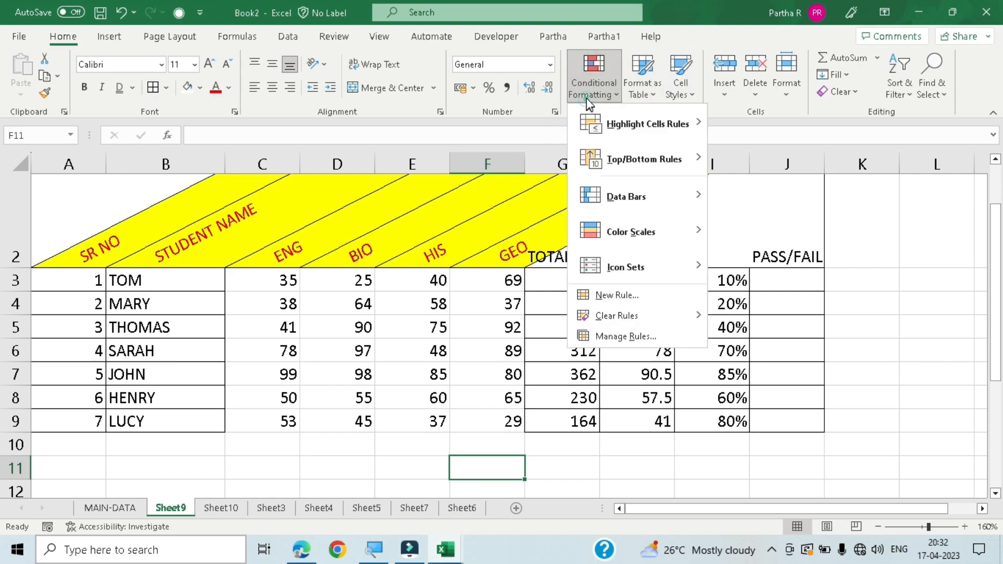
left_click(649, 339)
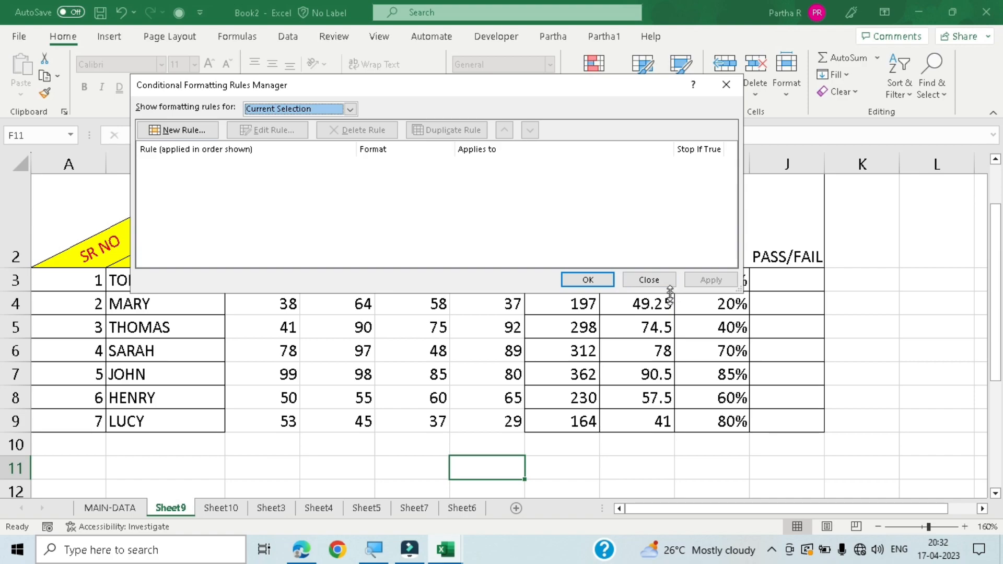
left_click(649, 280)
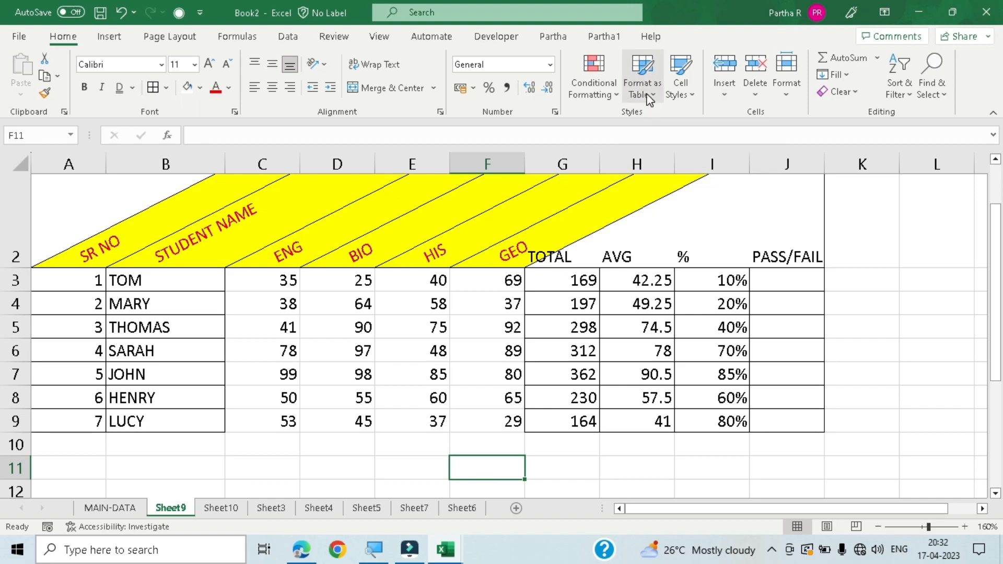
- Clear all formatting from the marks table in A2:J9, including the slanted yellow headers, borders and percentage format
scroll(651, 227, "up", 1)
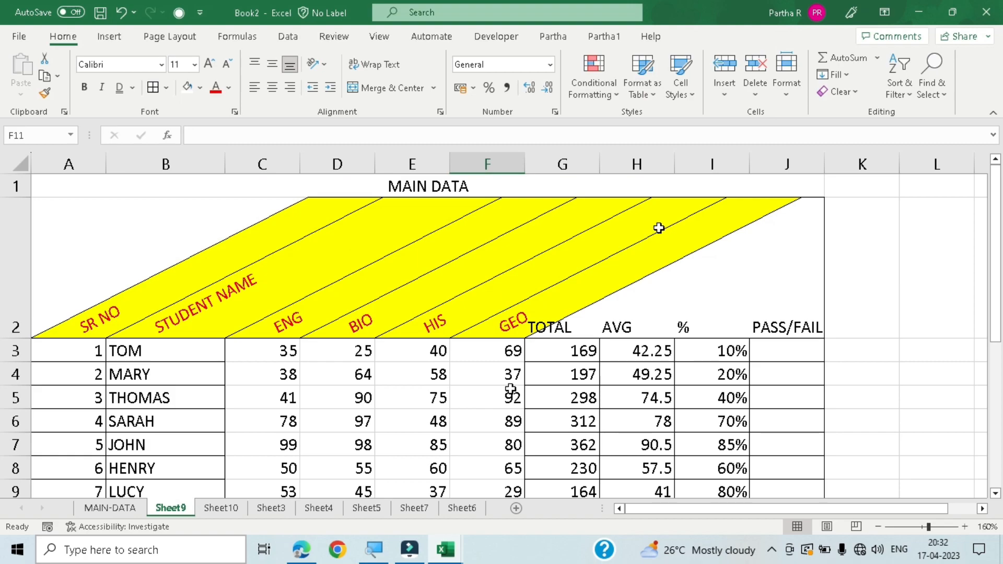
left_click_drag(67, 183, 535, 472)
left_click(422, 304)
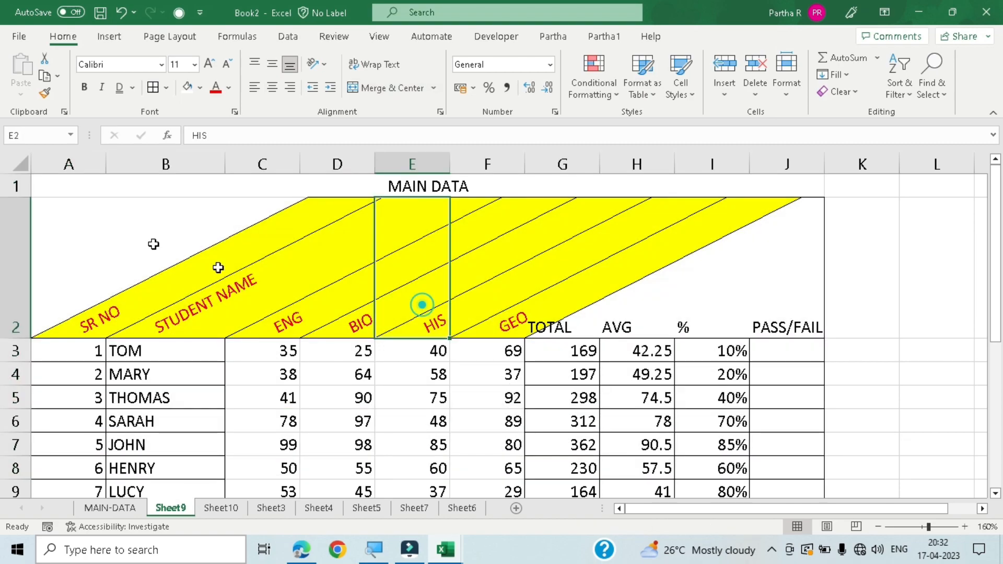
left_click_drag(92, 224, 788, 324)
scroll(788, 322, "up", 1)
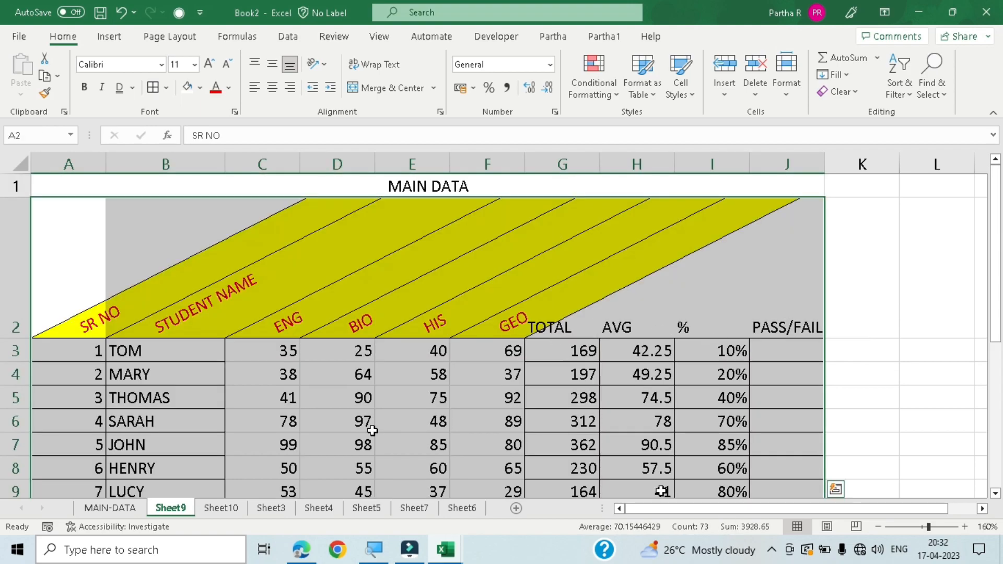
left_click(854, 94)
left_click(869, 133)
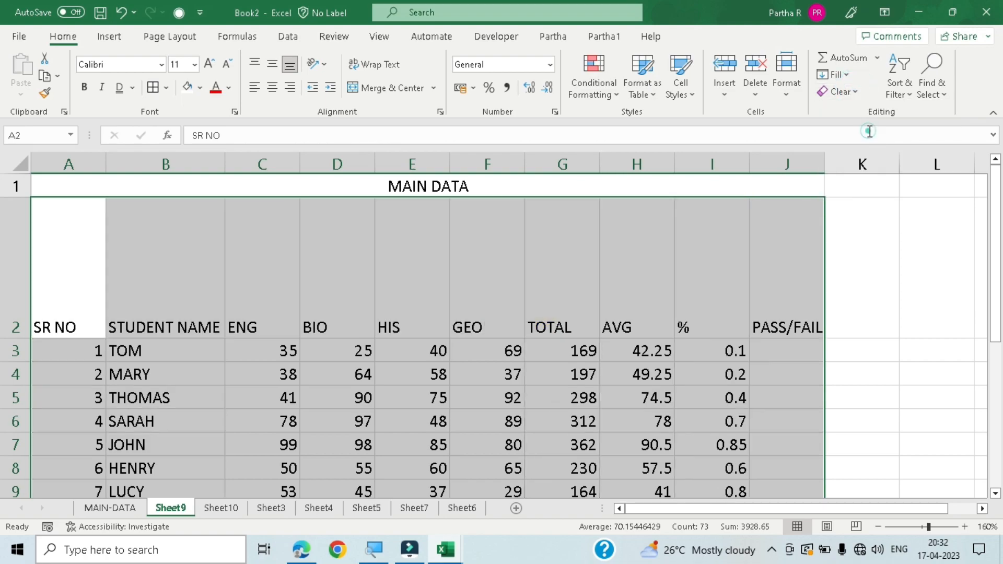
left_click(912, 322)
- Select the marks table in A2:J9 and autofit the height of header row 2
scroll(497, 402, "down", 2)
scroll(497, 403, "up", 2)
scroll(497, 386, "down", 1)
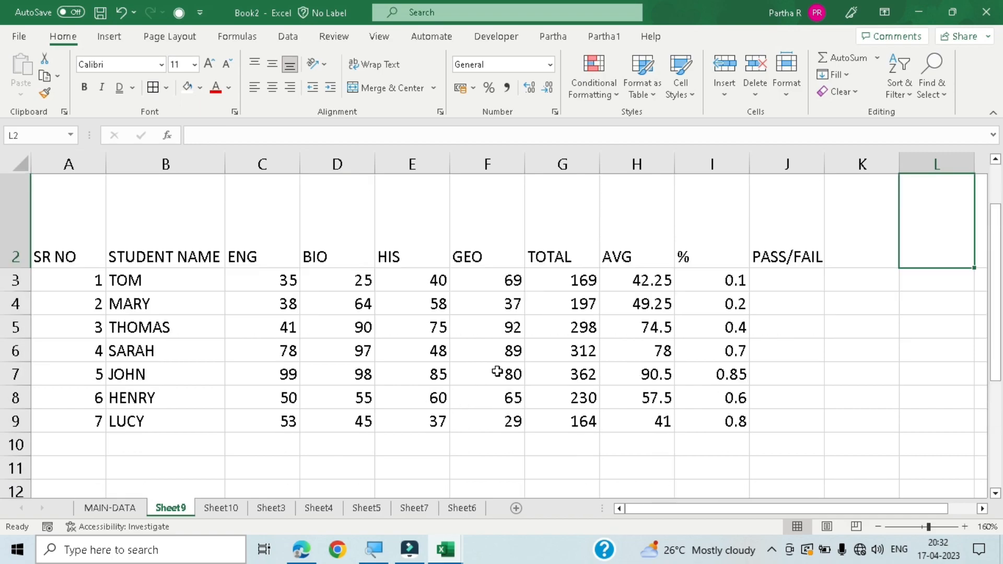
scroll(502, 334, "up", 1)
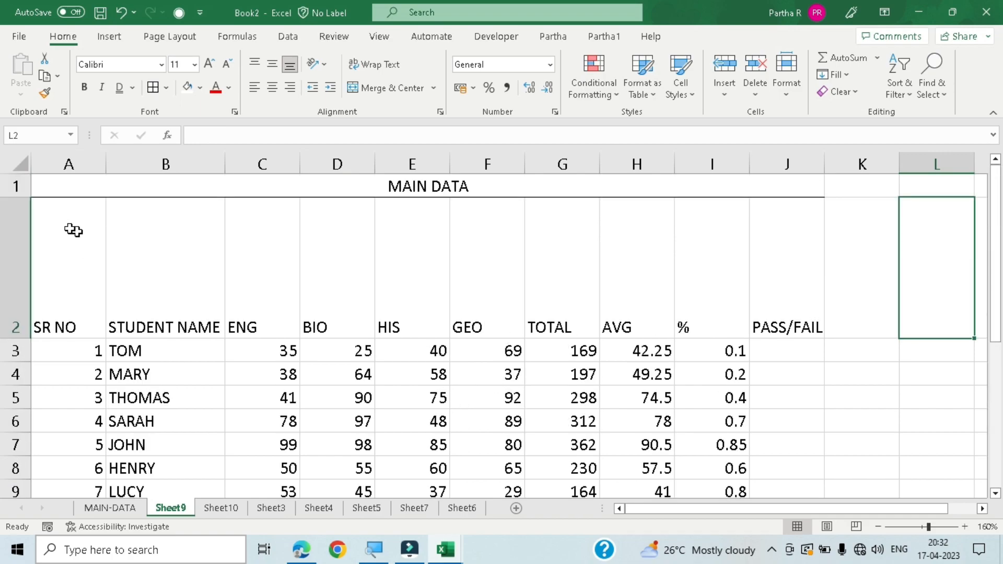
left_click_drag(73, 230, 778, 320)
scroll(39, 324, "up", 1)
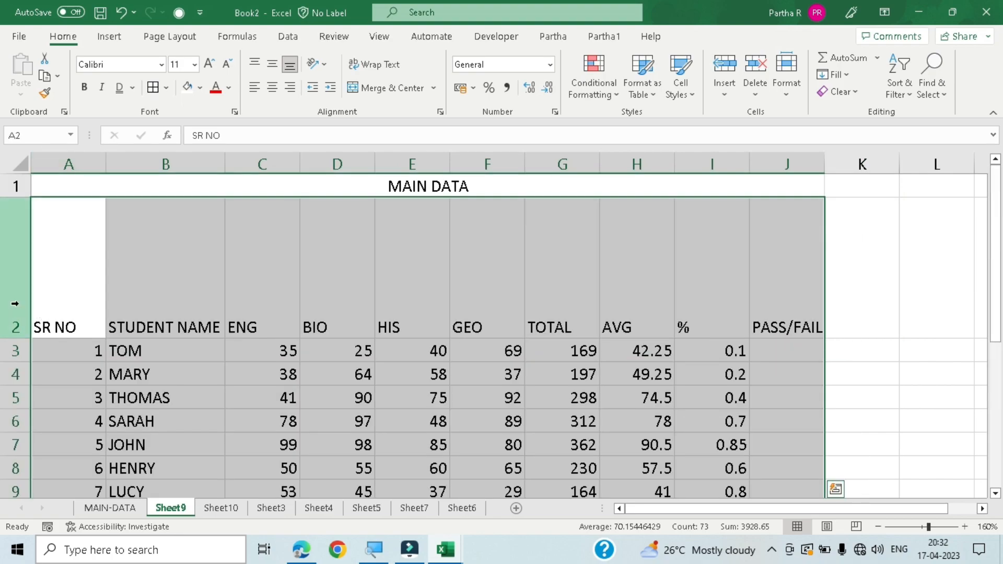
double_click(16, 340)
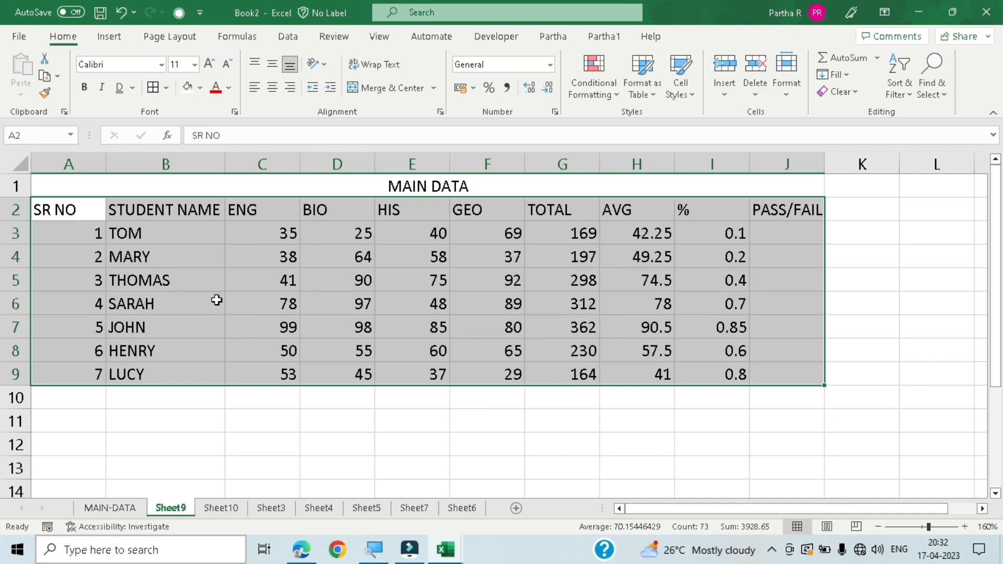
- Apply all borders to the marks table in A2:J9
key("alt")
key("h")
key("b")
key("a")
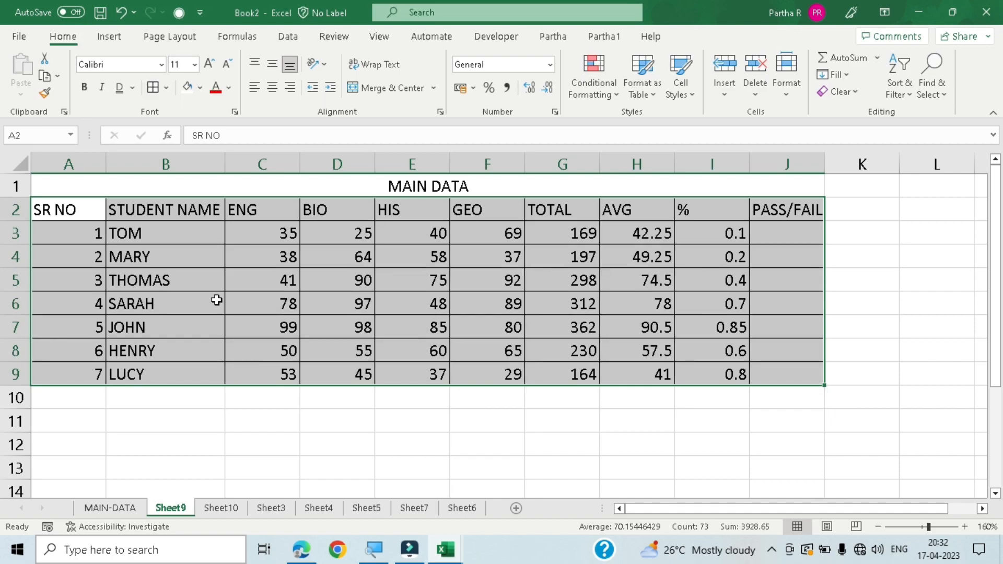
left_click(247, 417)
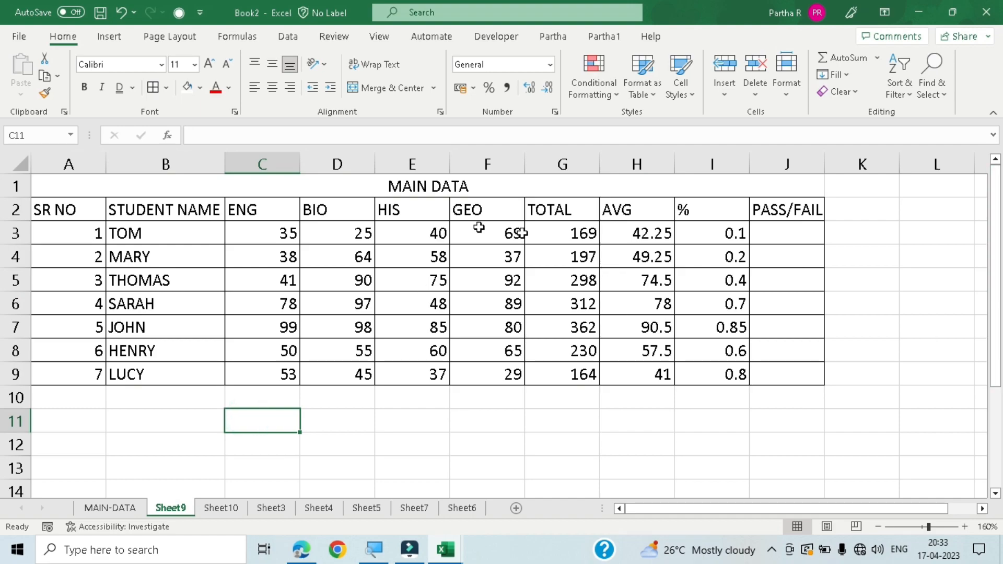
- Select the marks table in A2:J9 and examine the Format as Table styles without applying one
left_click(640, 92)
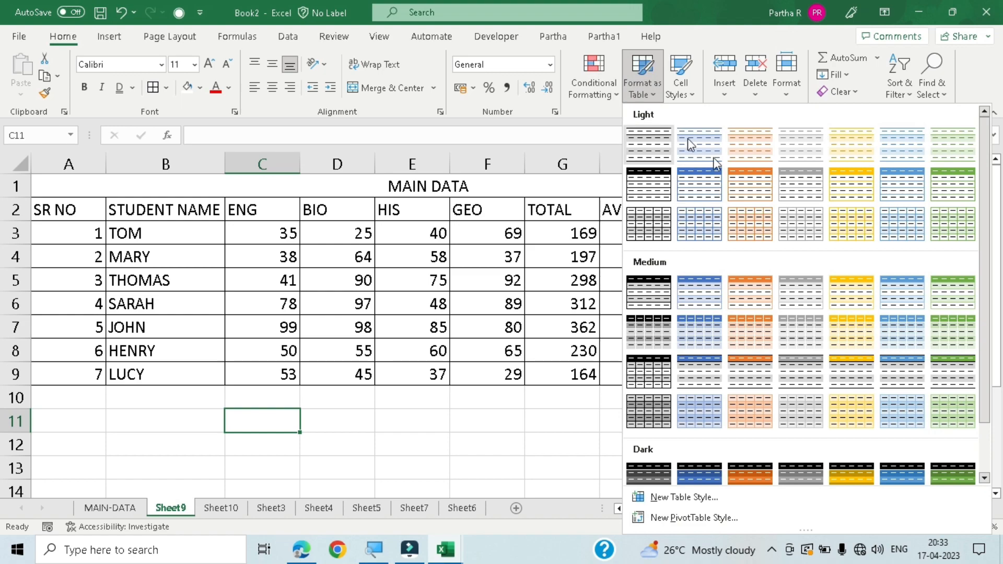
left_click(347, 432)
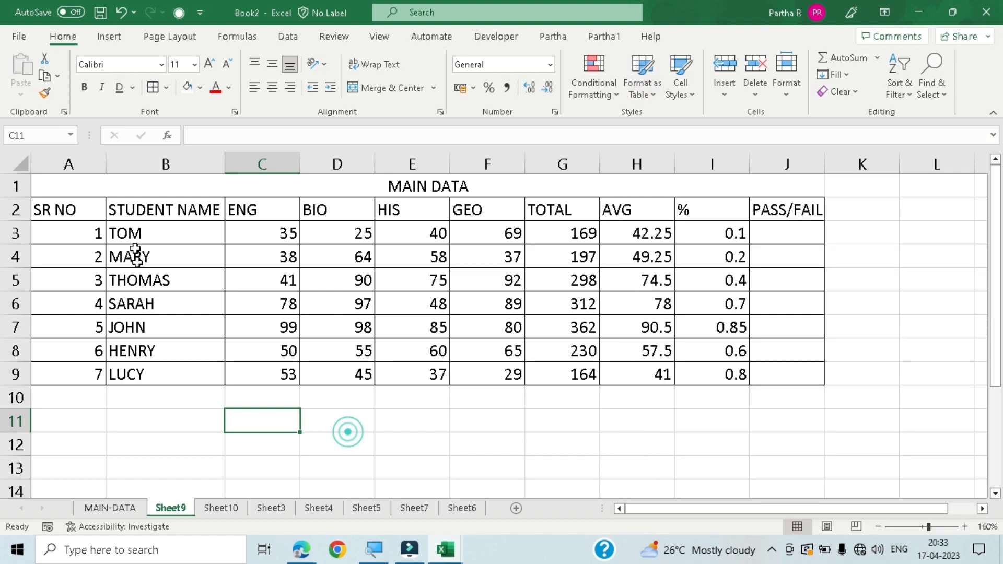
mouse_move(100, 209)
left_mouse_down()
mouse_move(835, 376)
mouse_move(813, 371)
left_mouse_up()
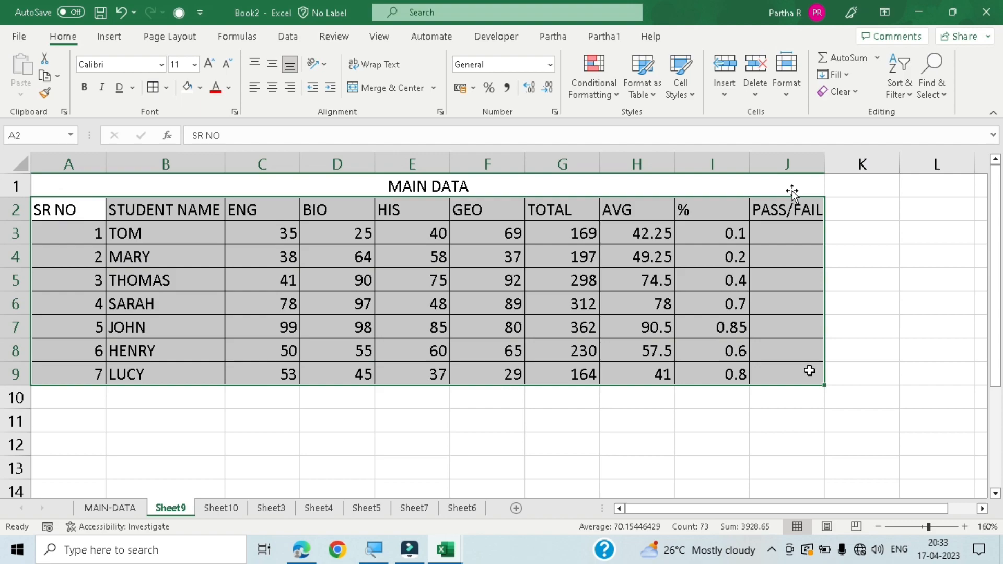
left_click(643, 87)
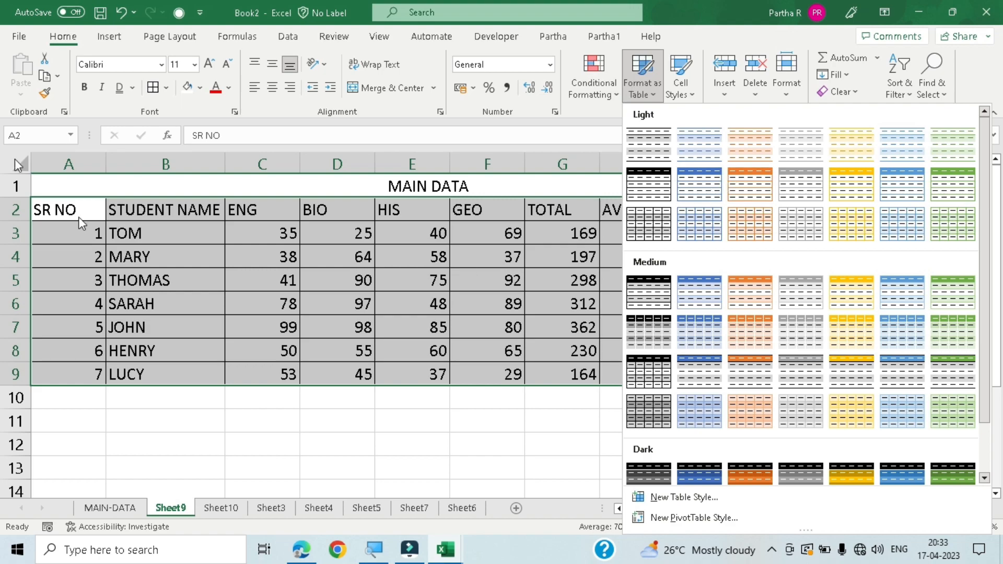
left_click(253, 467)
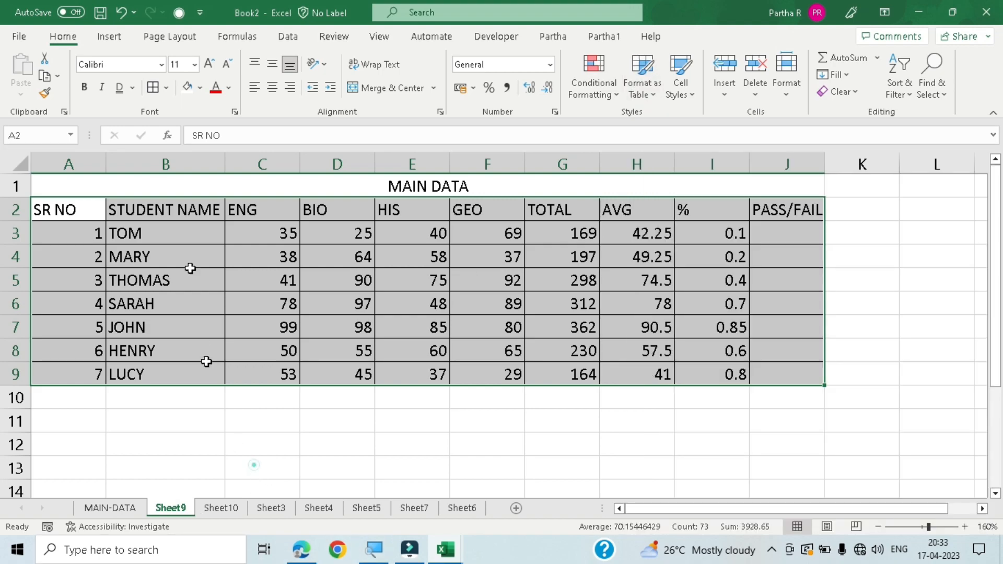
- Convert the marks range A2:J9 into a table with headers, using a blue Light table style with a solid header row
left_click(111, 41)
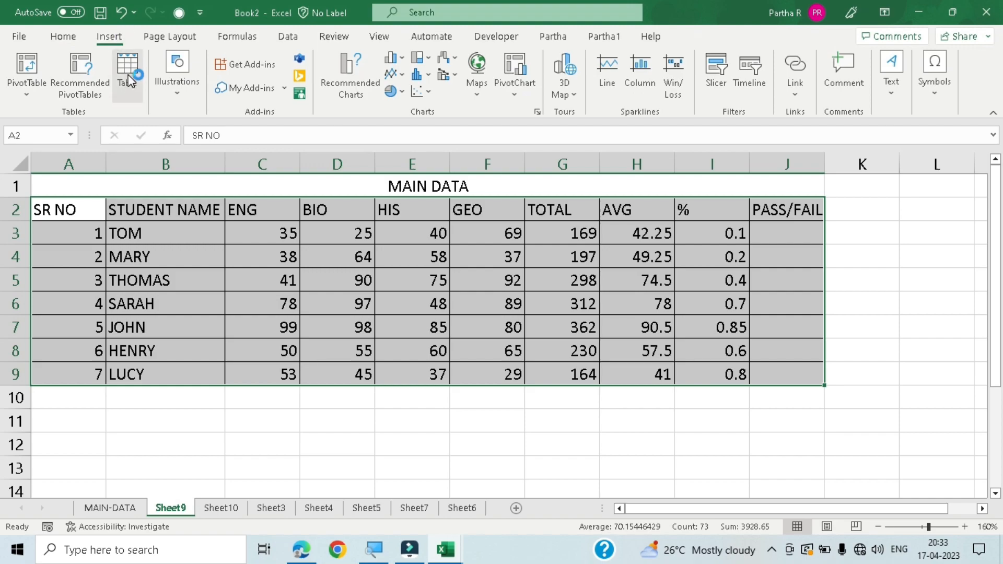
left_click(140, 90)
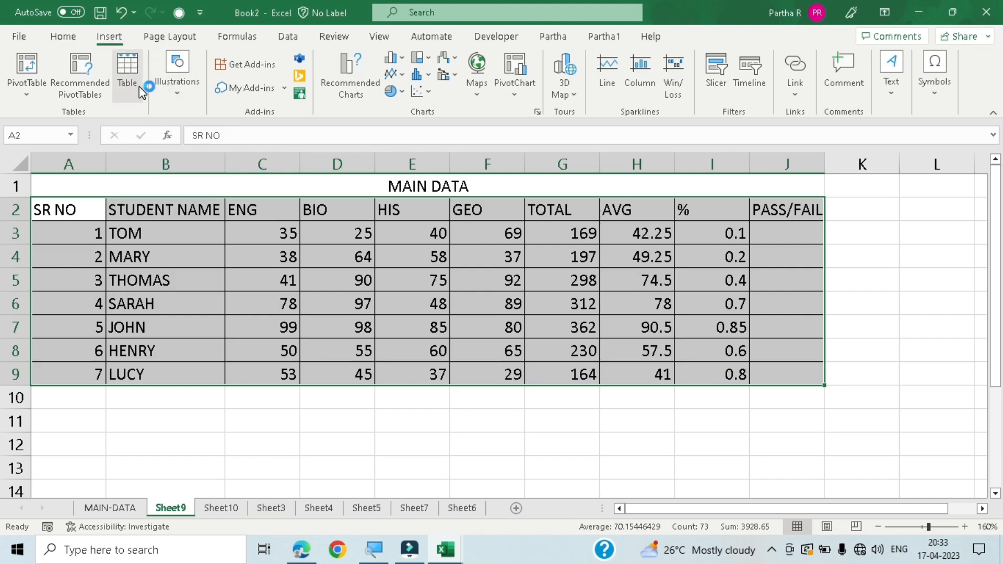
left_click(65, 36)
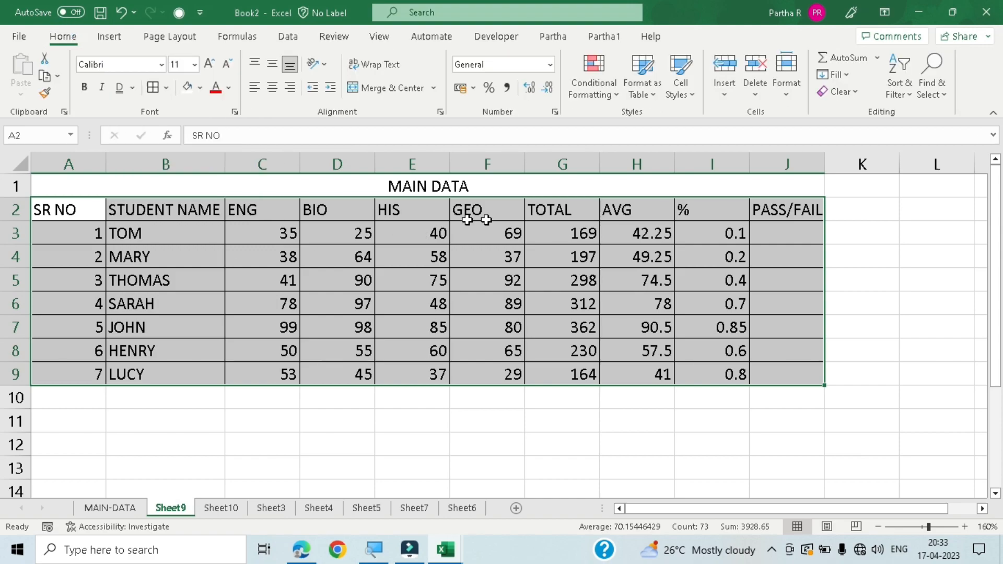
left_click(653, 96)
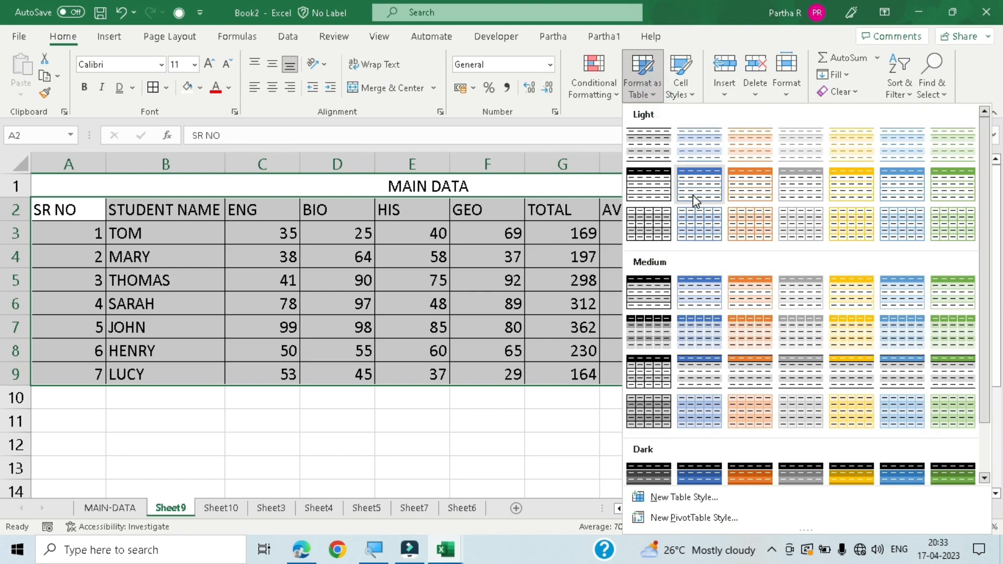
left_click(698, 200)
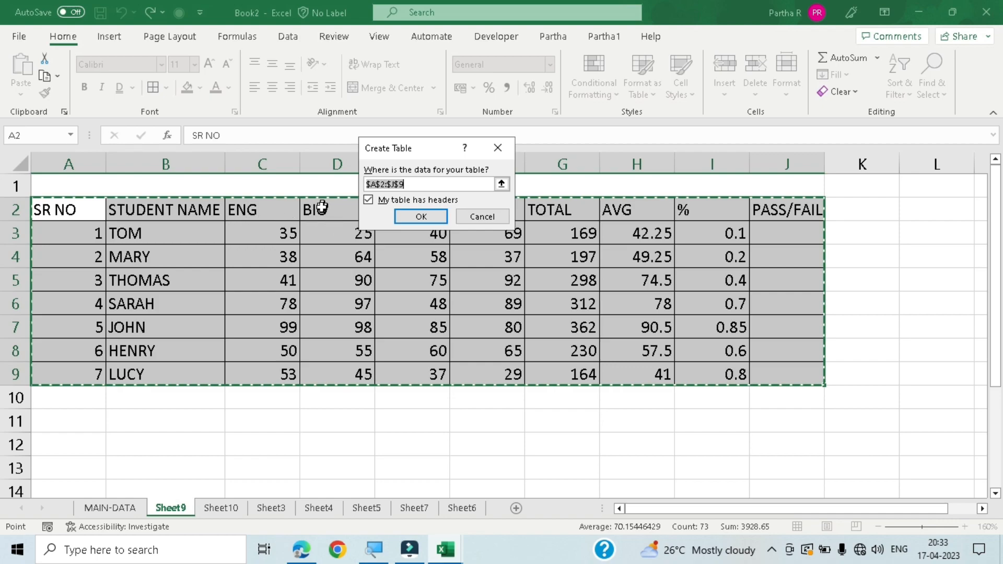
left_click(433, 219)
left_click(504, 437)
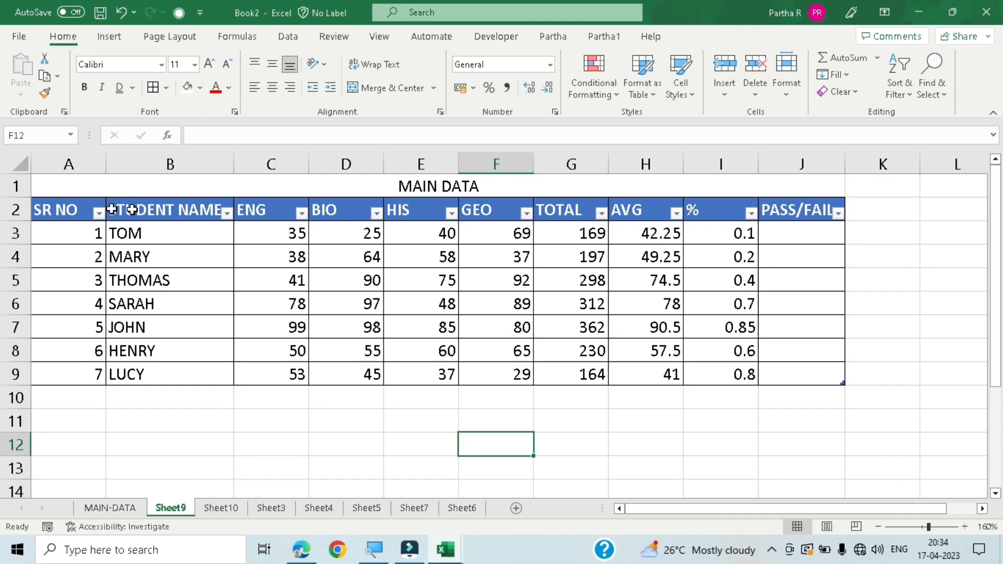
- Change the marks table's style to the blue Medium style with light and darker blue banded rows
left_click_drag(58, 213, 802, 378)
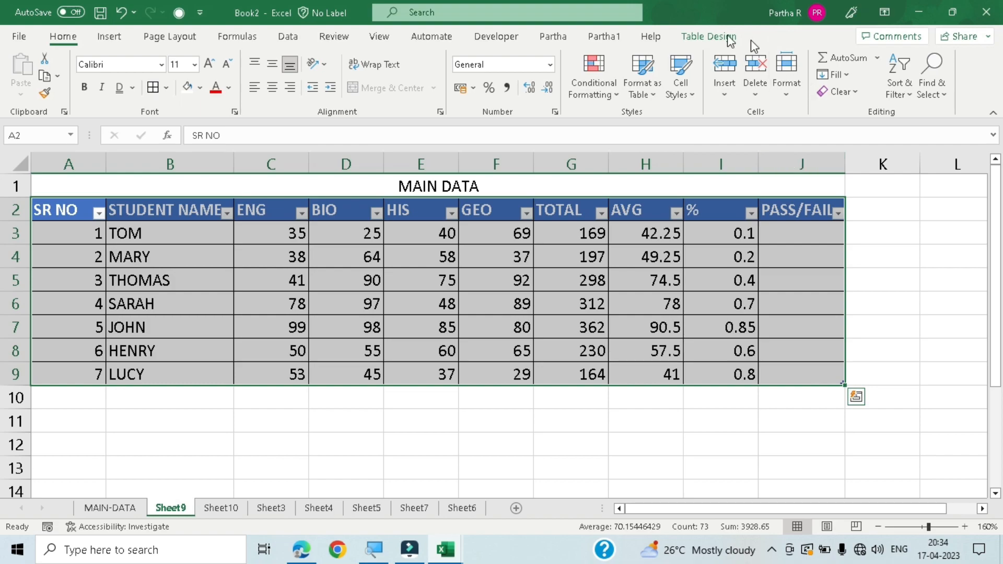
left_click(568, 424)
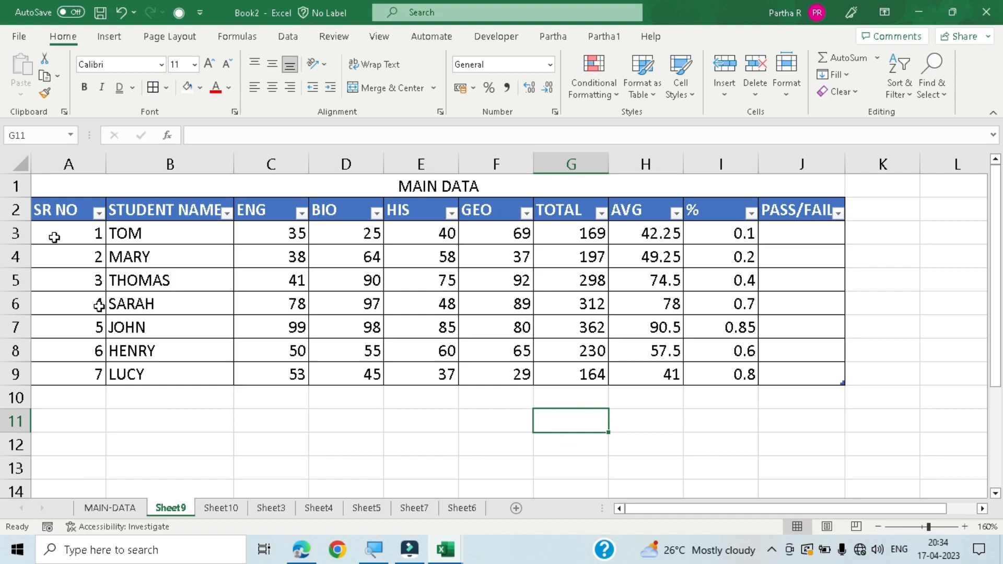
left_click(409, 326)
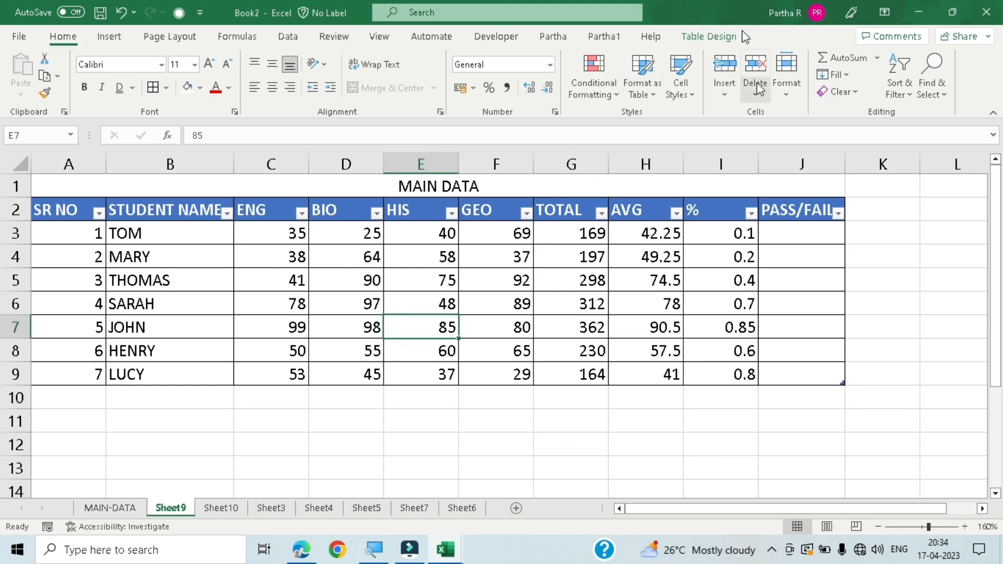
left_click(933, 266)
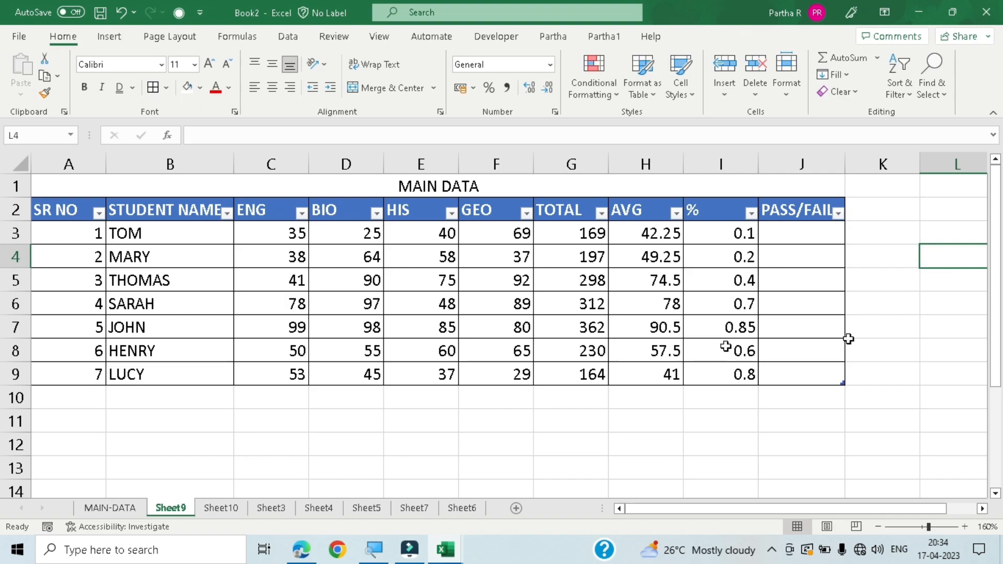
left_click(416, 280)
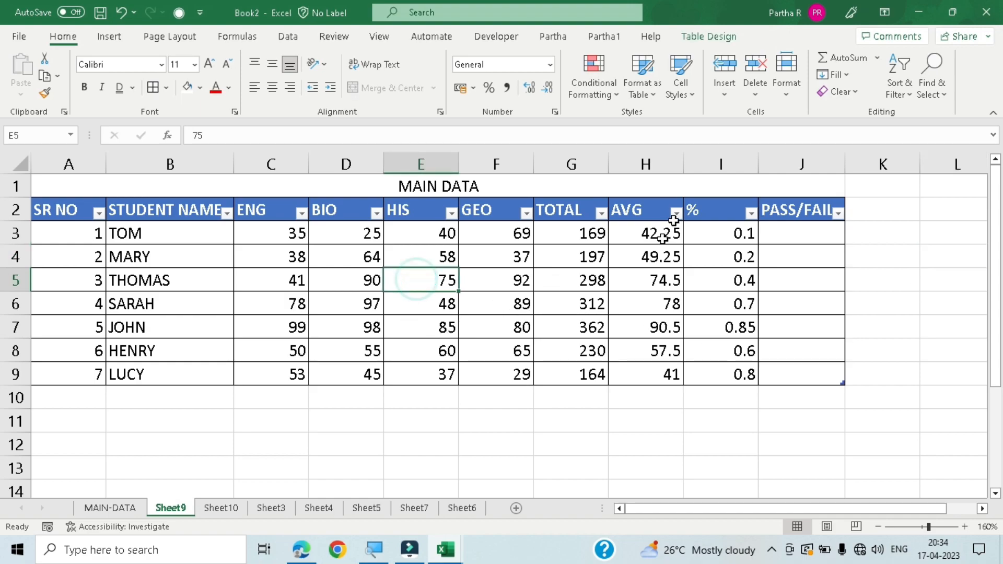
left_click(710, 37)
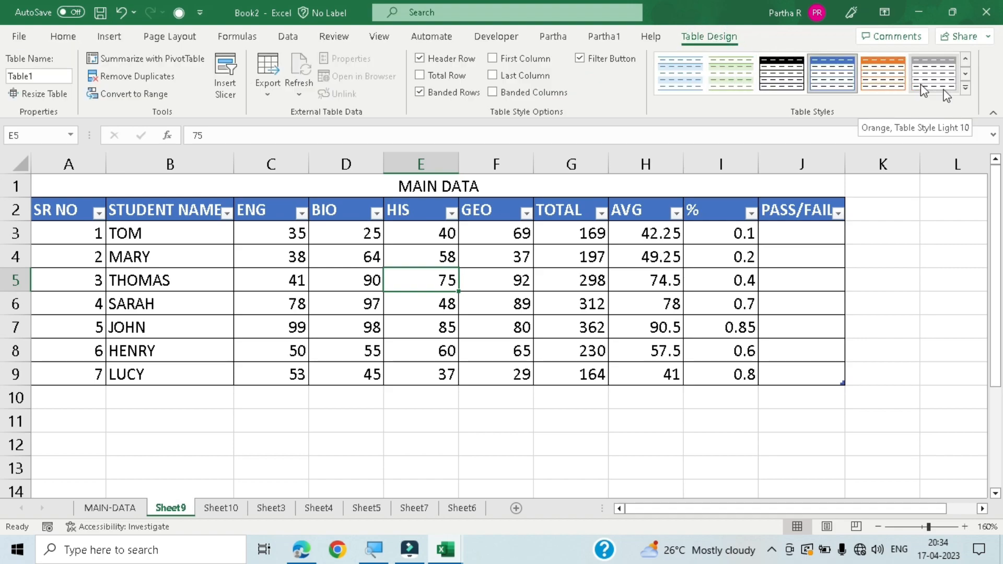
left_click(966, 88)
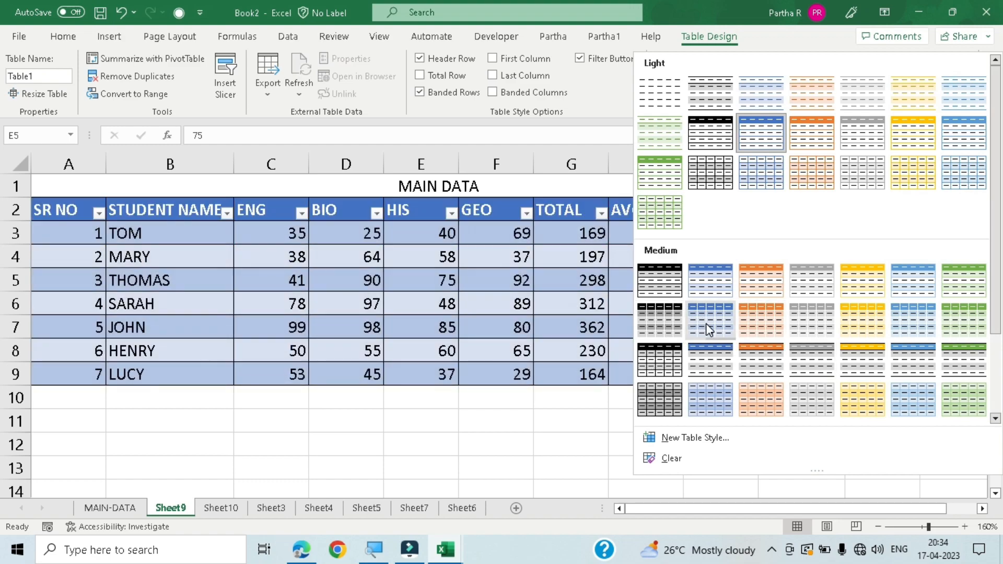
left_click(708, 329)
left_click(575, 449)
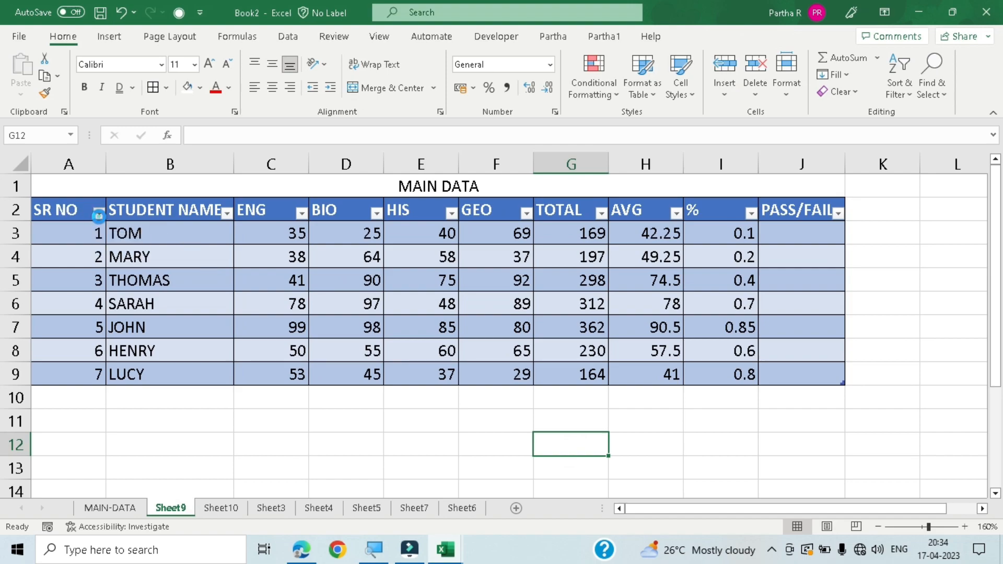
- Filter the ENG column of the marks table to show only the values 35, 38 and 41
left_click(99, 213)
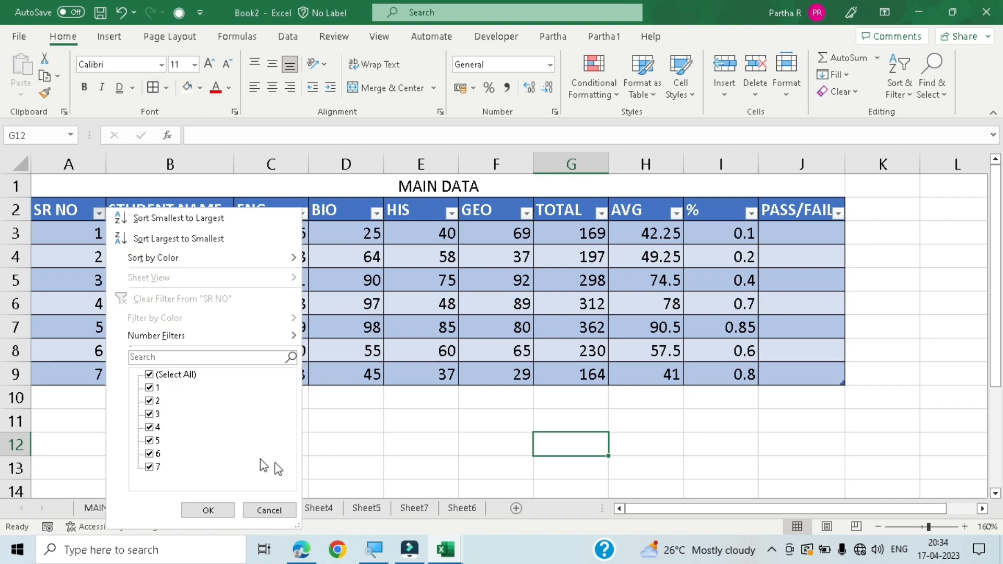
left_click(264, 509)
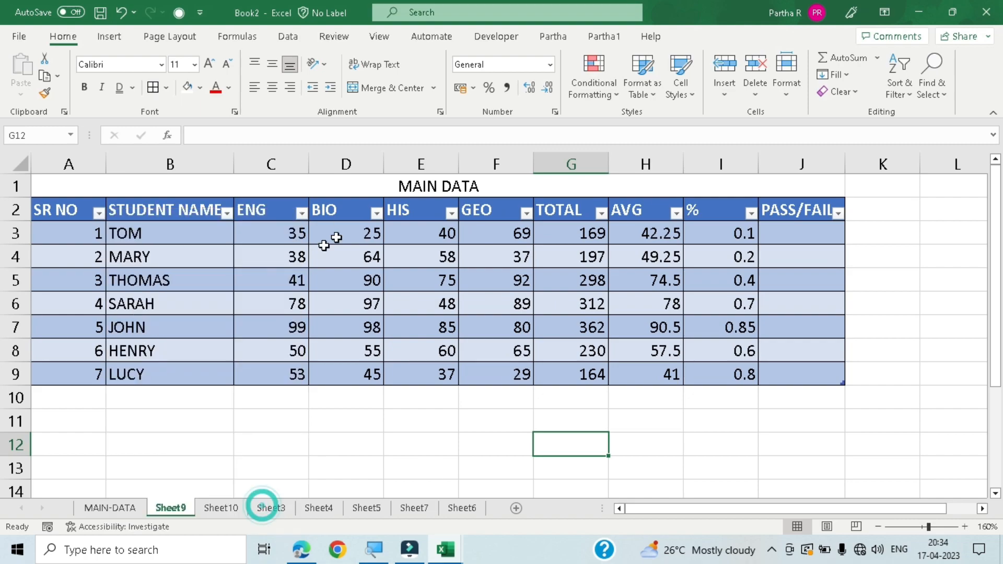
left_click(302, 214)
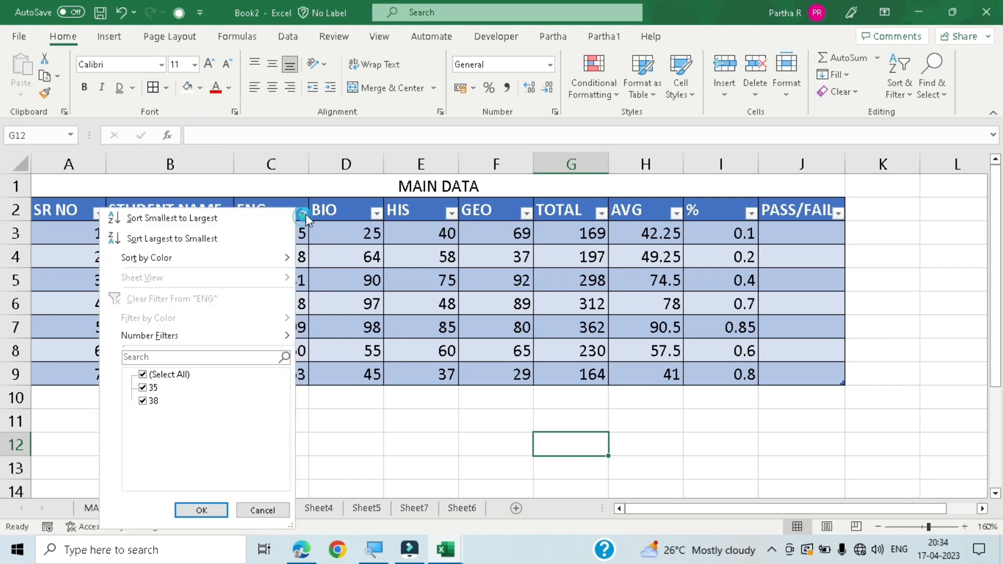
left_click(165, 376)
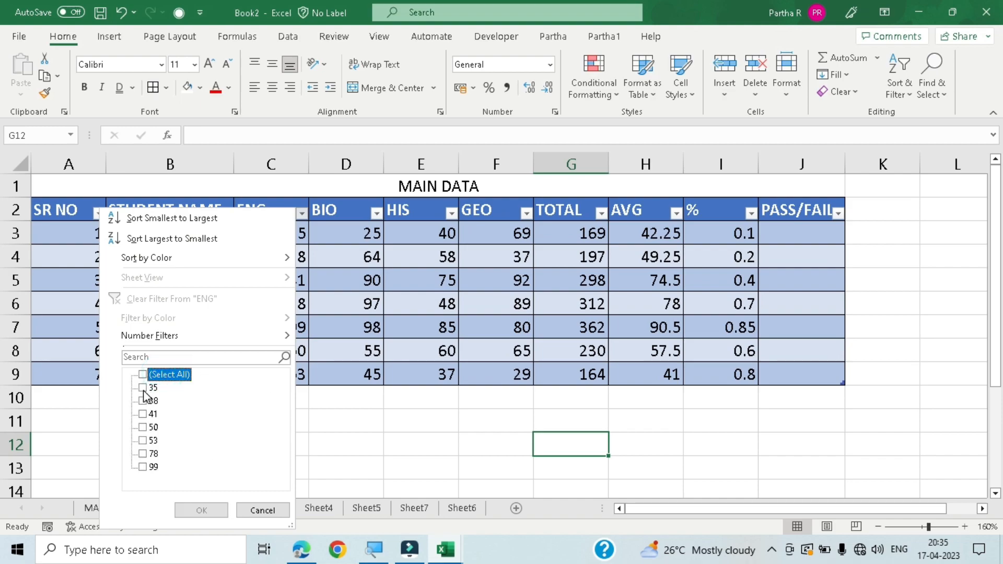
left_click(143, 388)
left_click(143, 401)
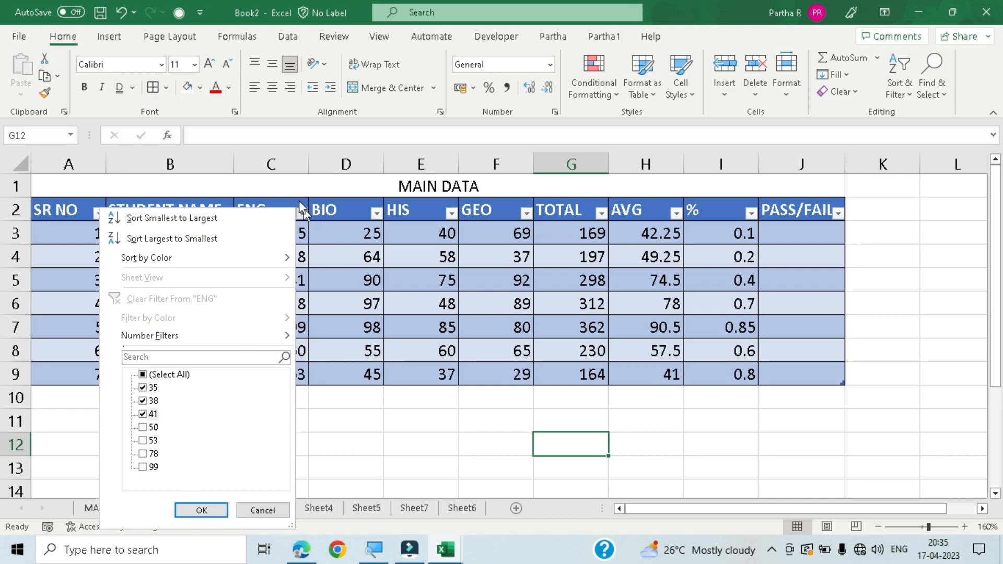
left_click(211, 509)
left_click(331, 373)
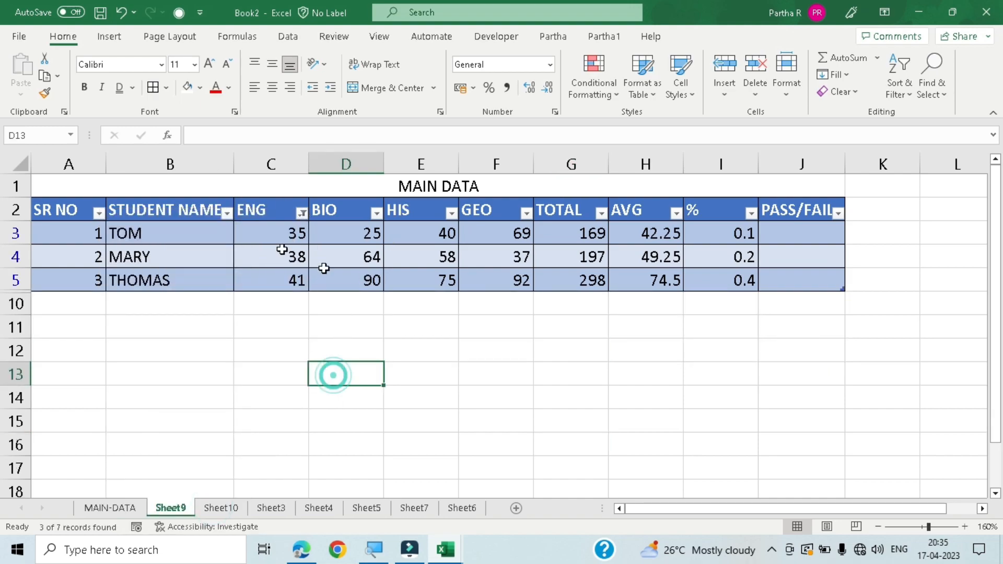
- Review the ENG column's filter selection and clear the filter from that column
left_click(302, 214)
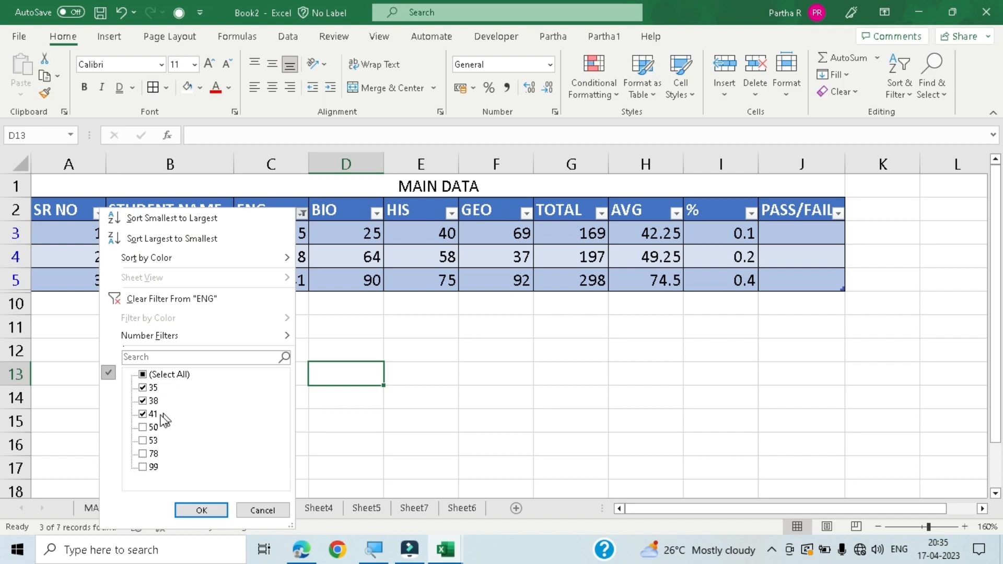
left_click(201, 508)
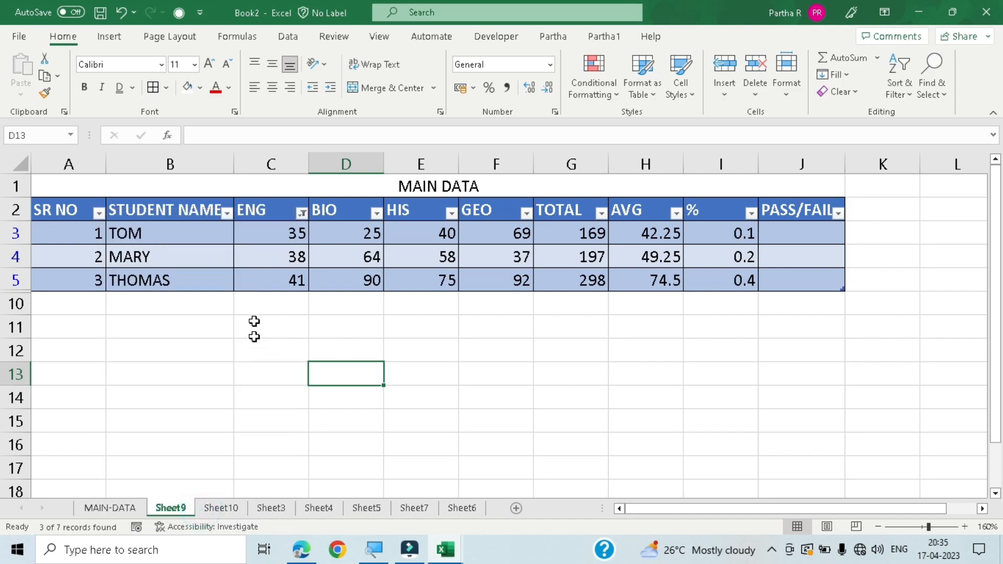
left_click(302, 213)
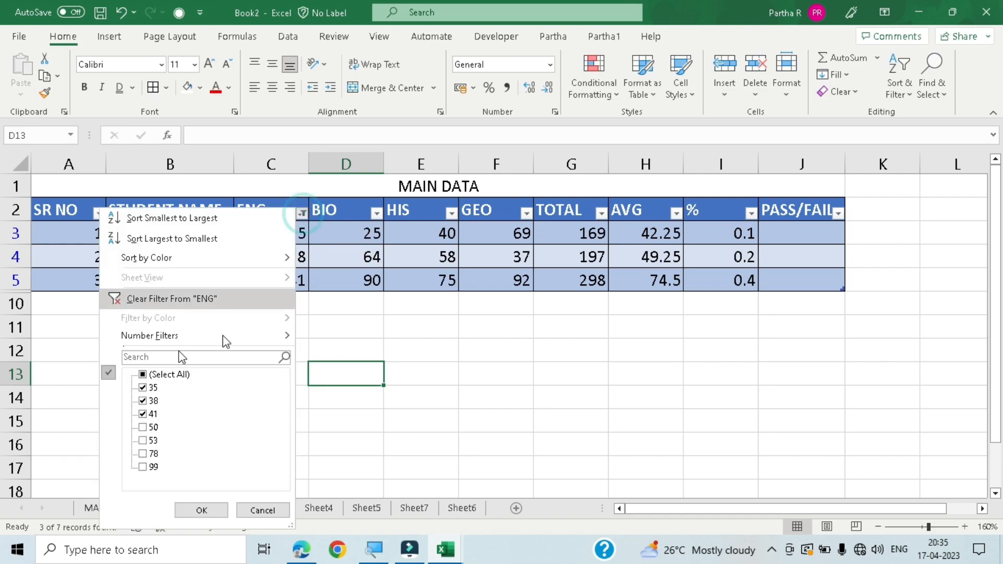
left_click(173, 296)
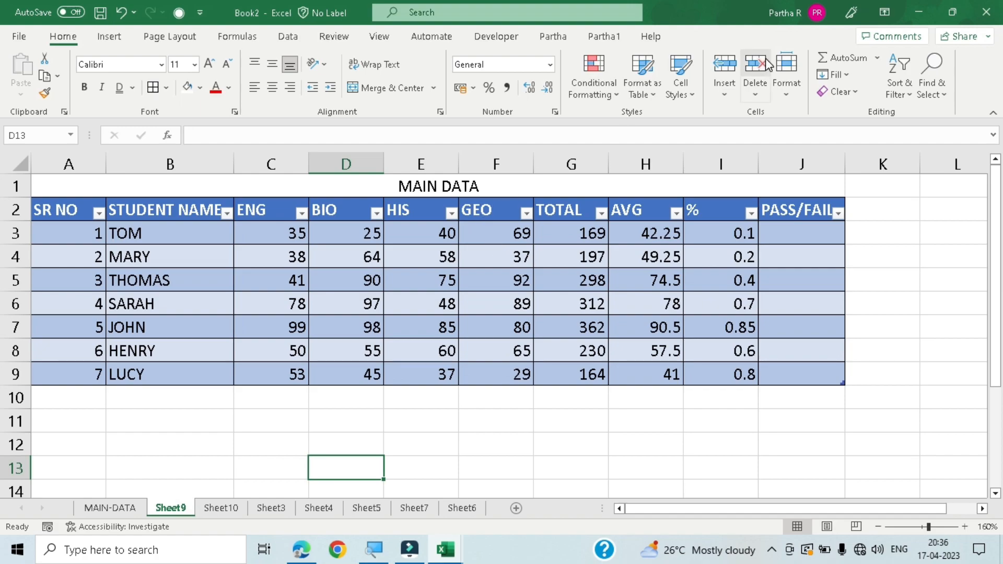
- Select the marks table in A2:J9 and clear only its formats, keeping the contents
left_click(645, 93)
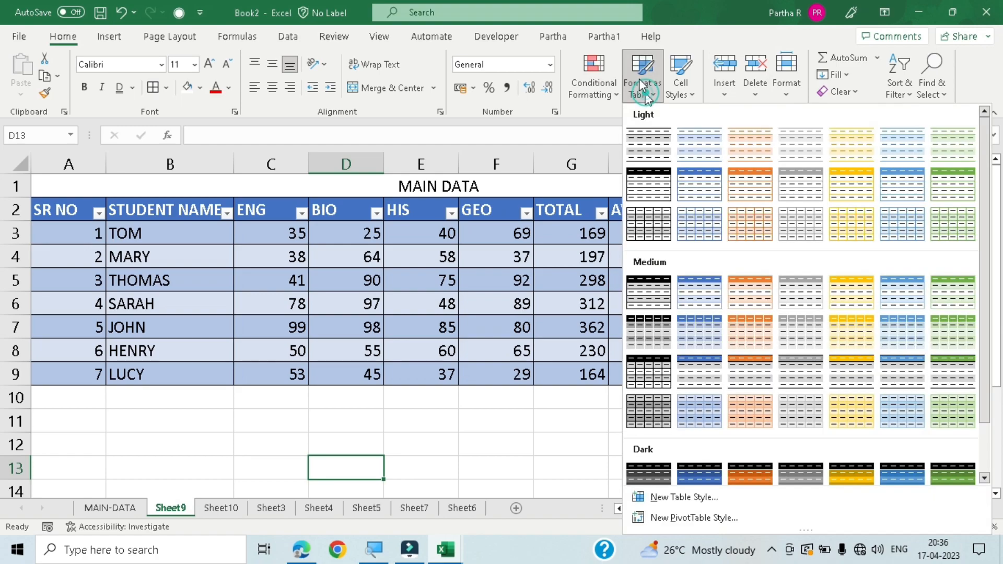
left_click(539, 441)
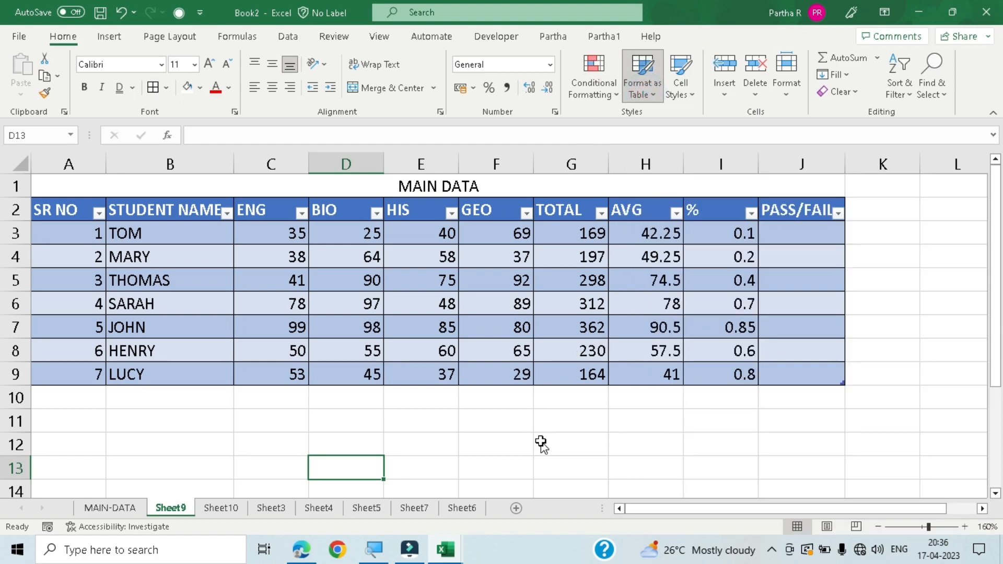
left_click_drag(70, 210, 803, 371)
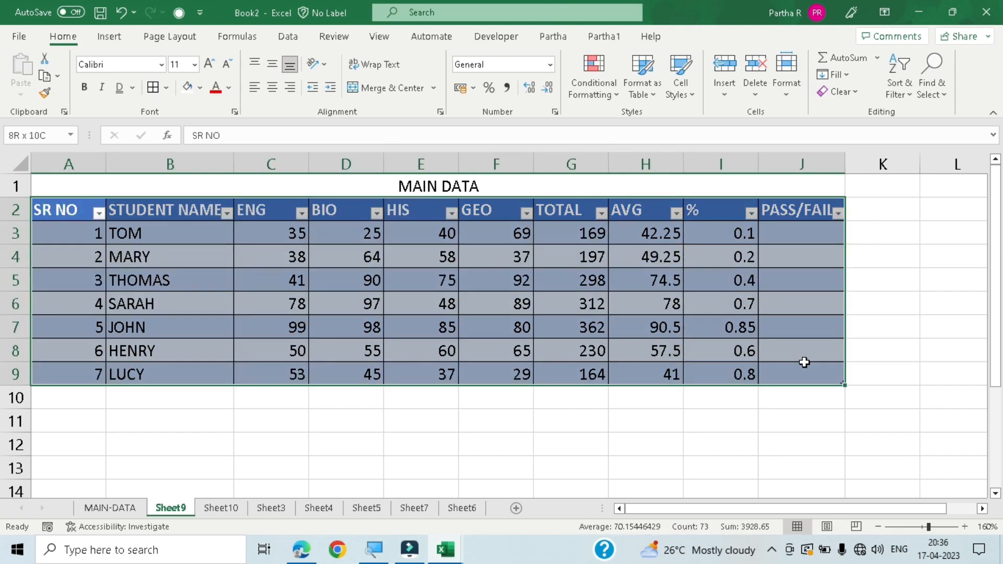
left_click(851, 93)
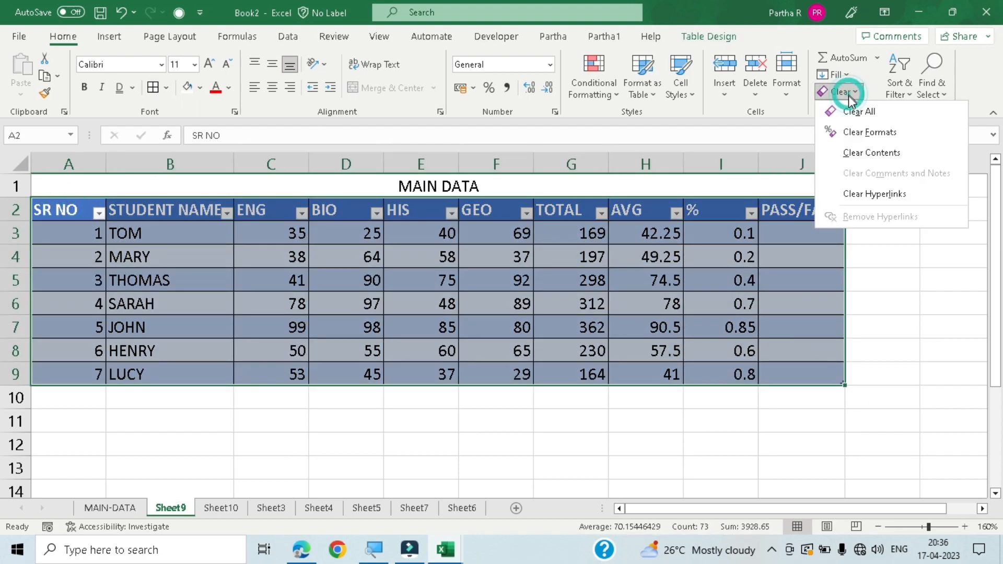
left_click(878, 134)
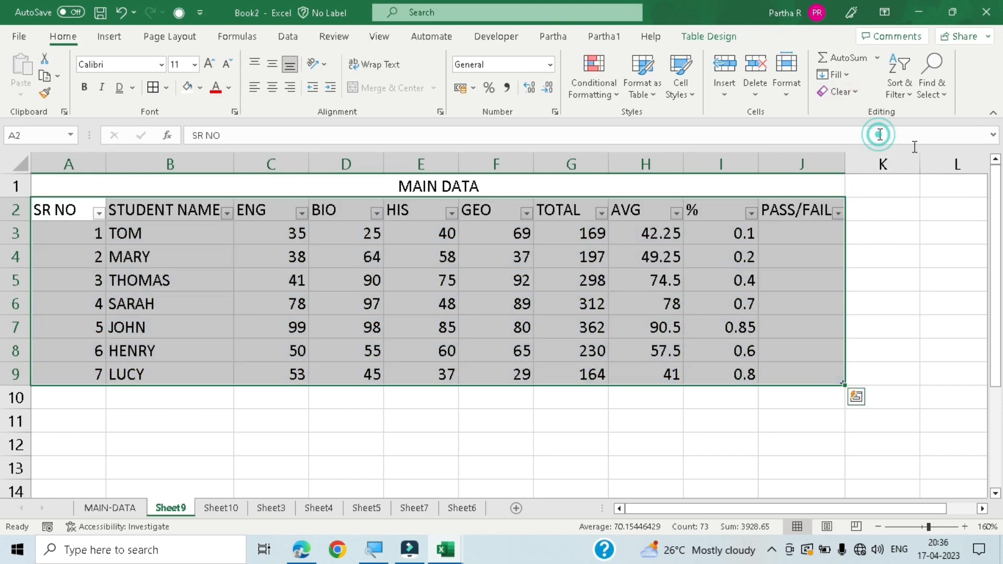
left_click(682, 440)
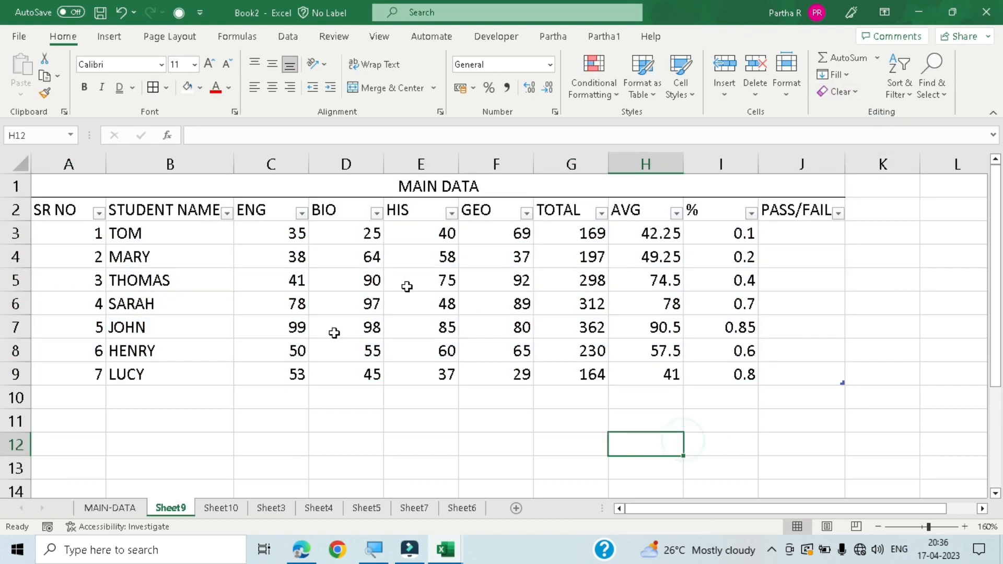
left_click(99, 213)
left_click(98, 215)
left_click(95, 216)
left_click(79, 211)
left_click_drag(79, 212, 792, 374)
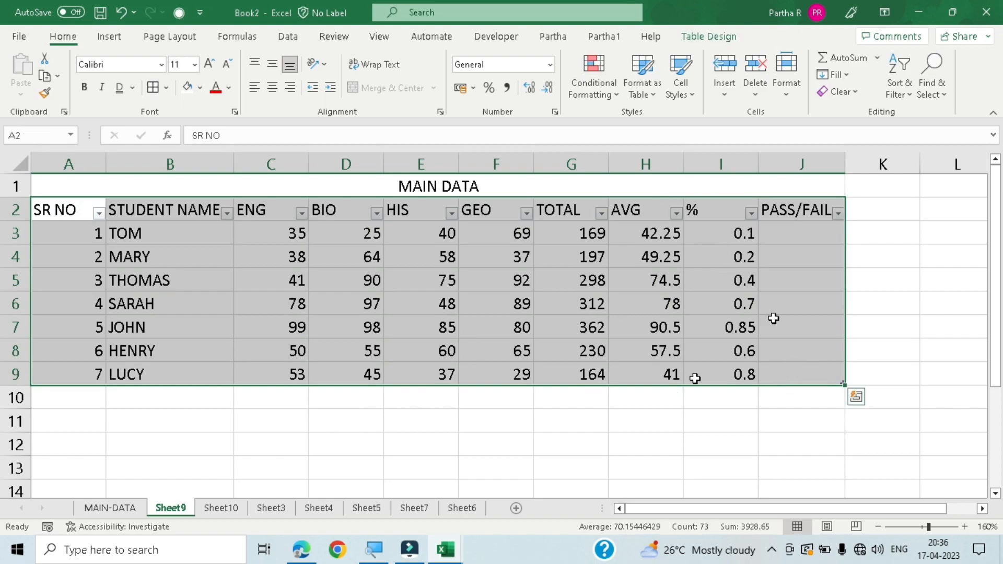
left_click(137, 414)
left_click(186, 399)
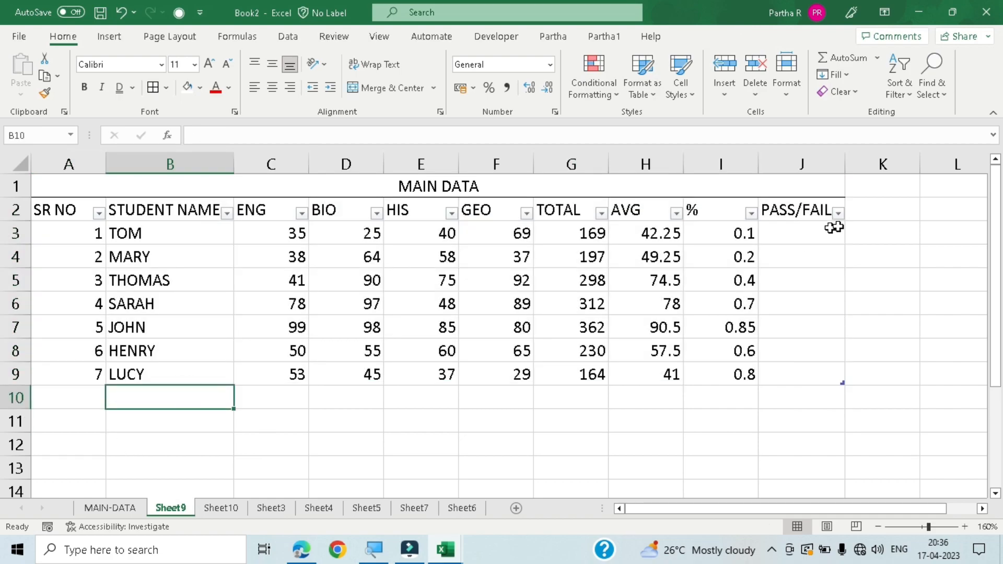
- Enter a formula in J3 that adds the GEO and HIS marks for every row of the PASS/FAIL column
left_click(799, 239)
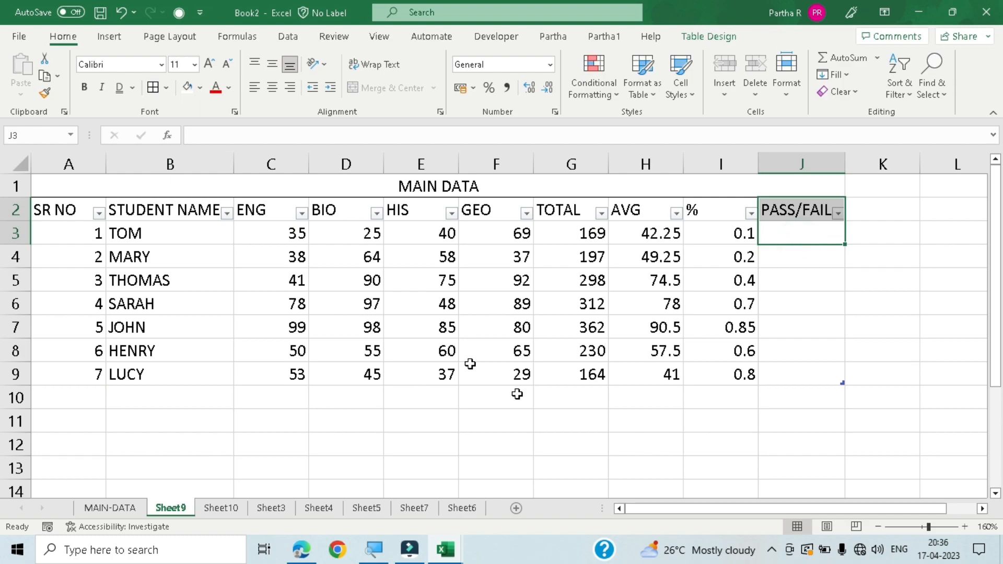
left_click(618, 436)
left_click(791, 235)
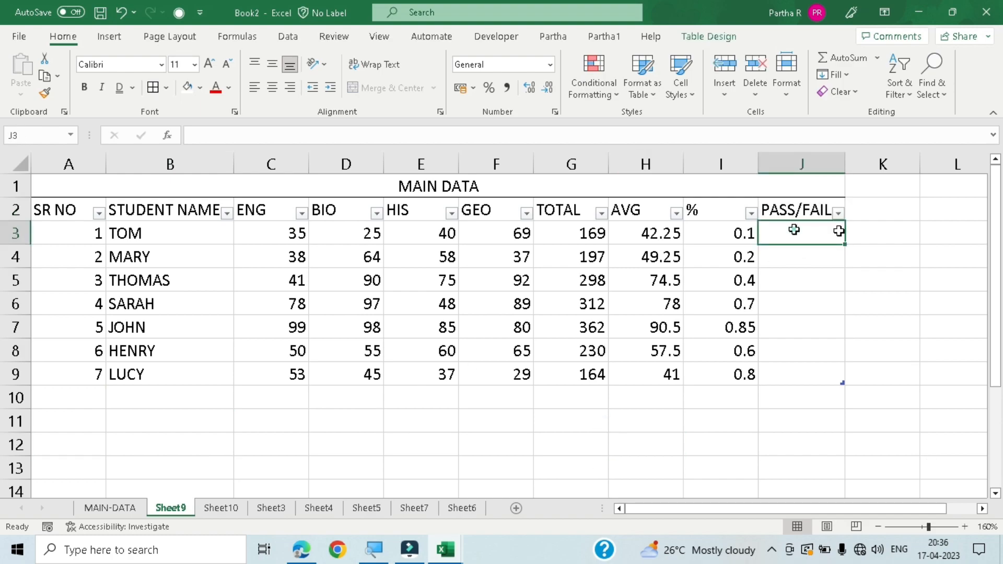
type("=")
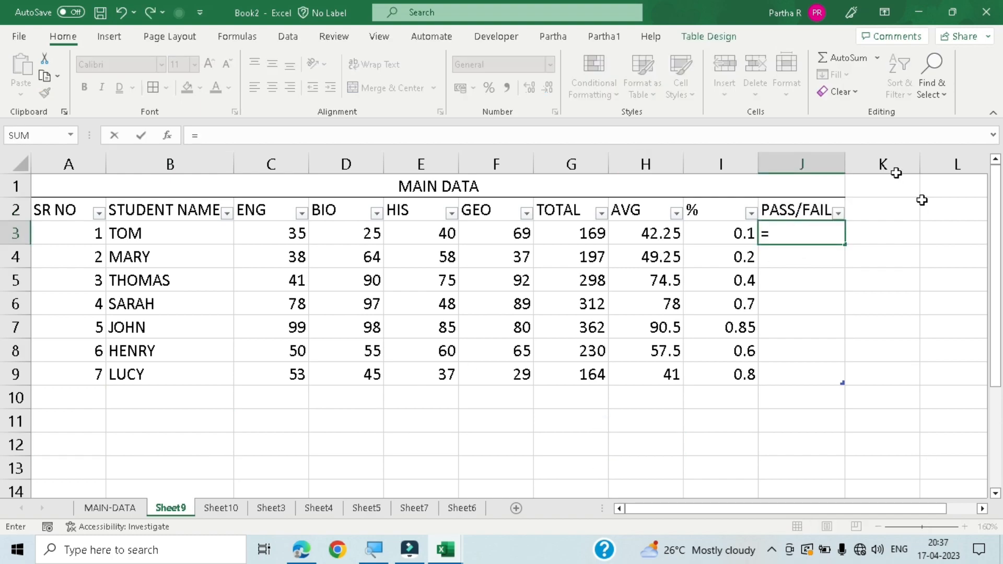
left_click(514, 234)
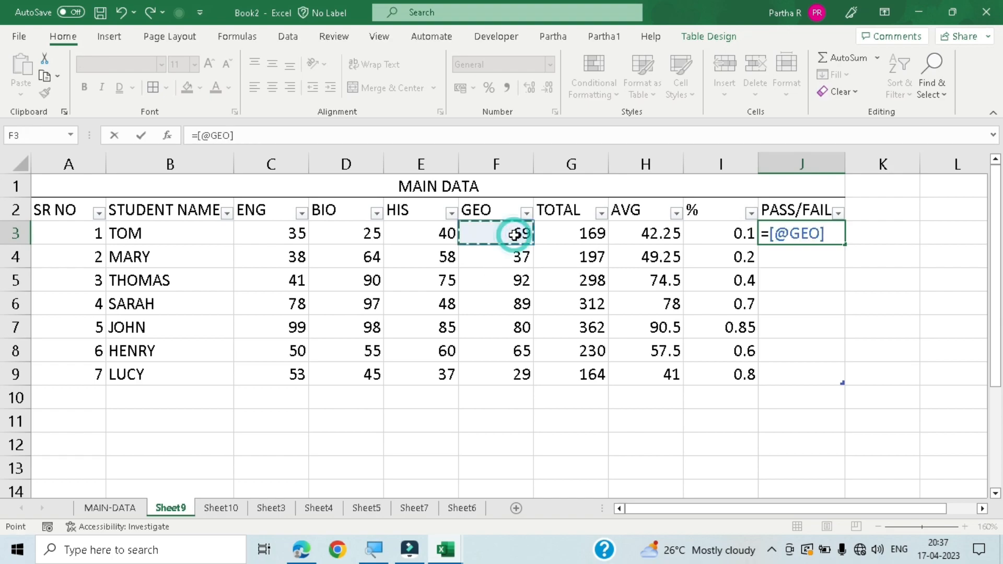
type("+")
left_click(443, 238)
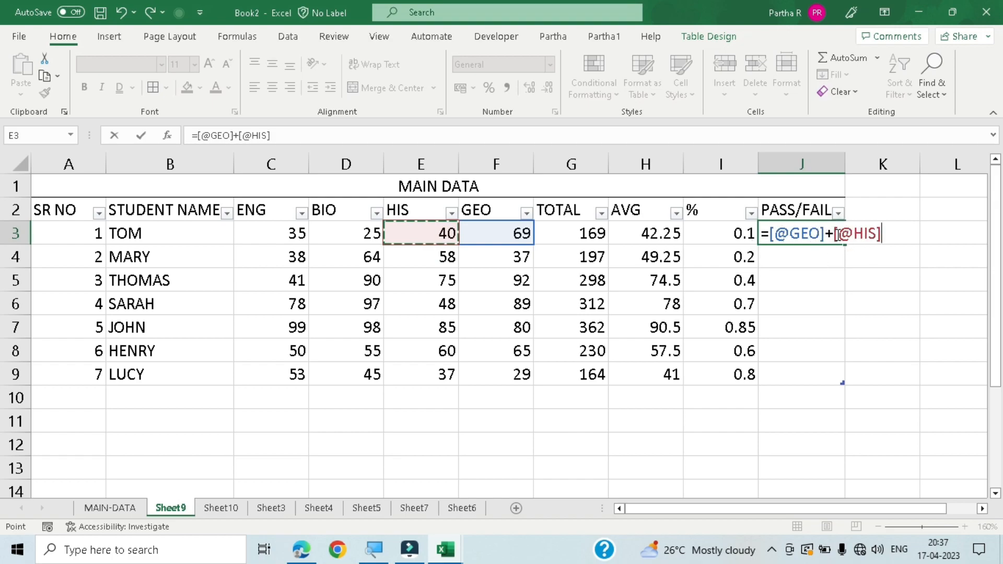
key("Return")
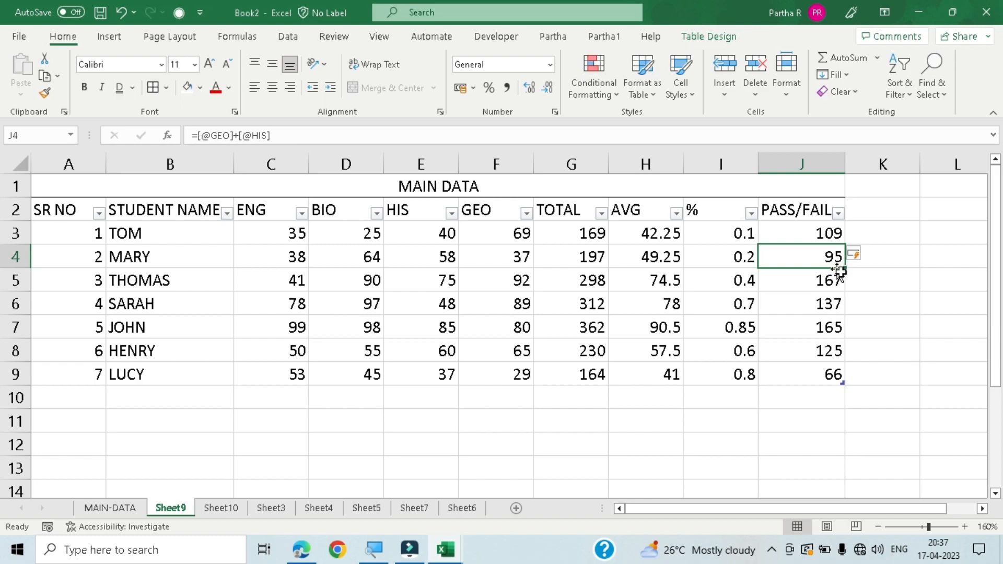
- Add a new row to the marks table by entering SR NO 8 in A10
left_click(79, 400)
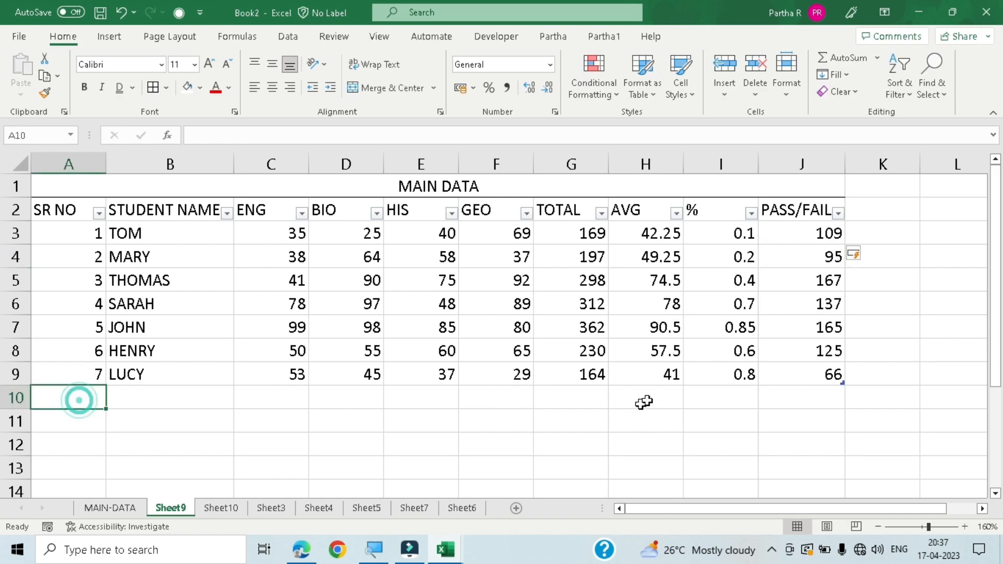
type("8")
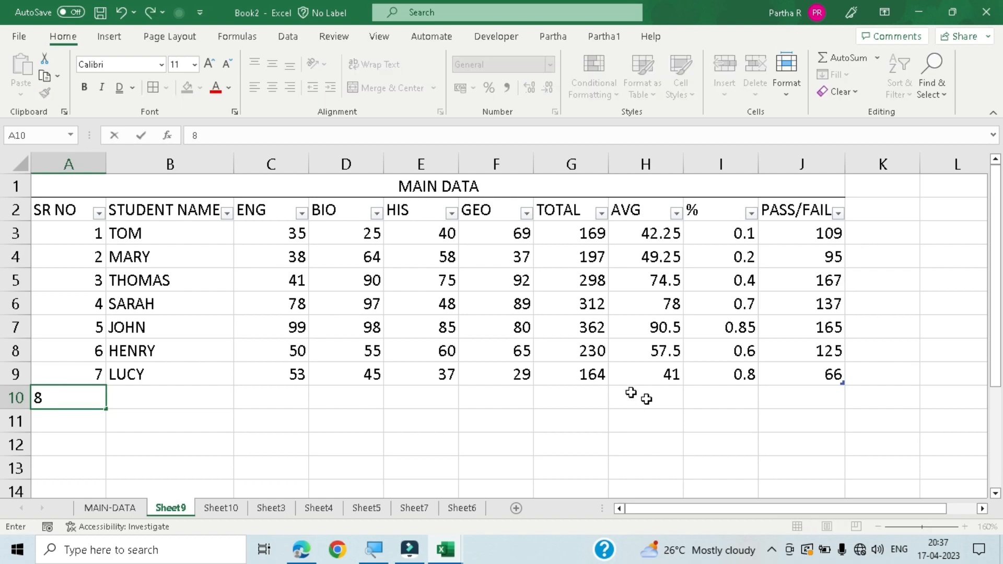
key("Tab")
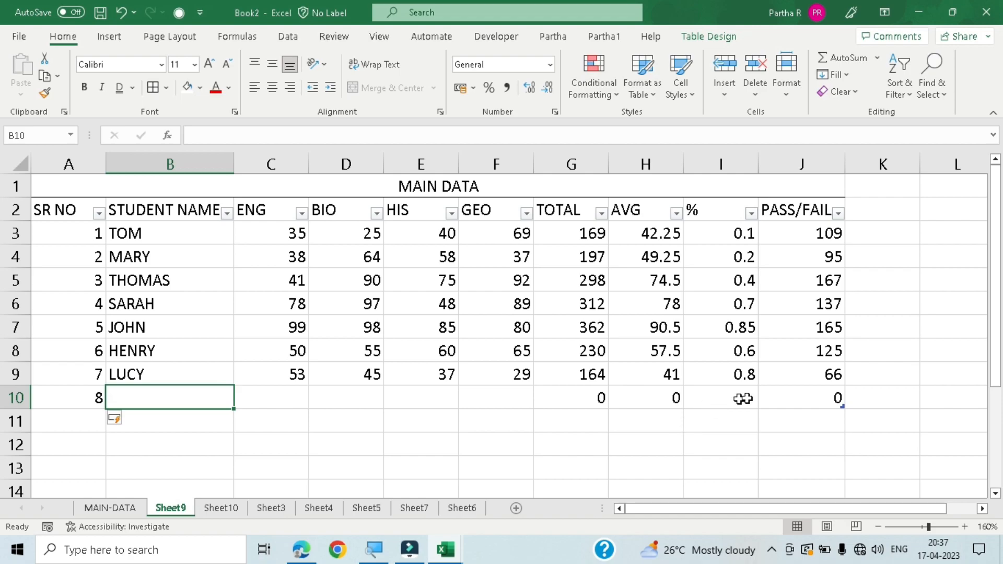
left_click(796, 439)
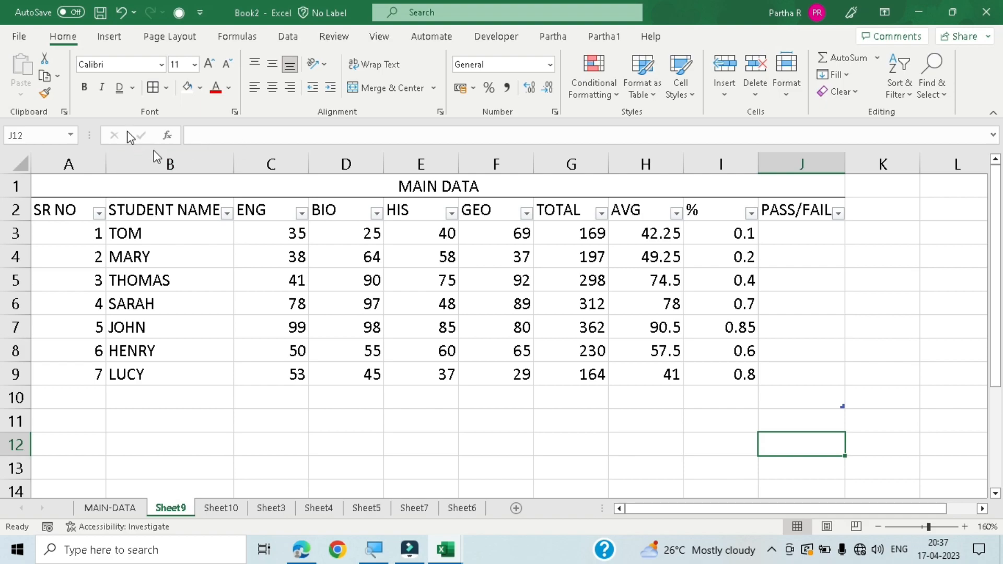
- Select a cell inside the marks table and show its table design options
left_click(334, 279)
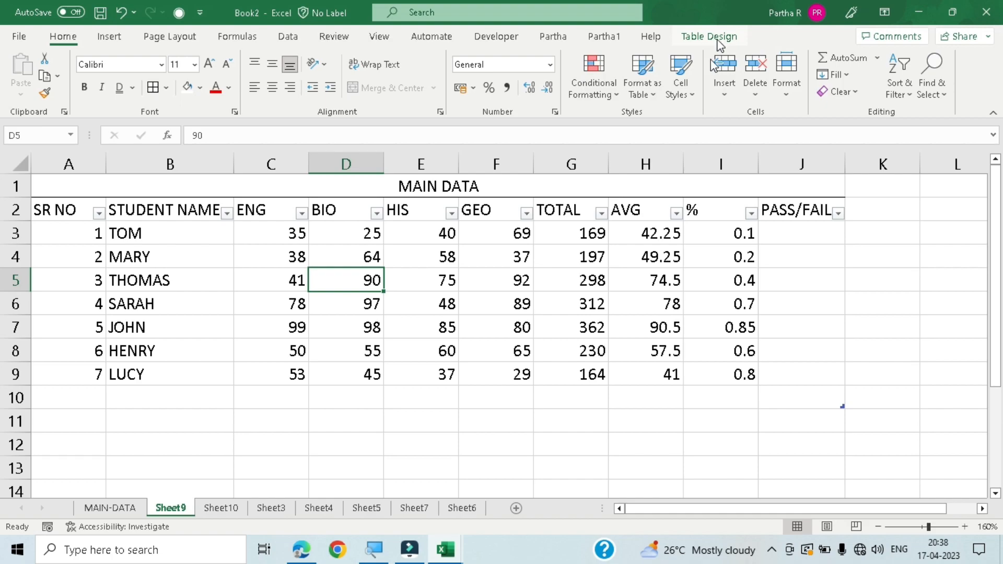
left_click(712, 39)
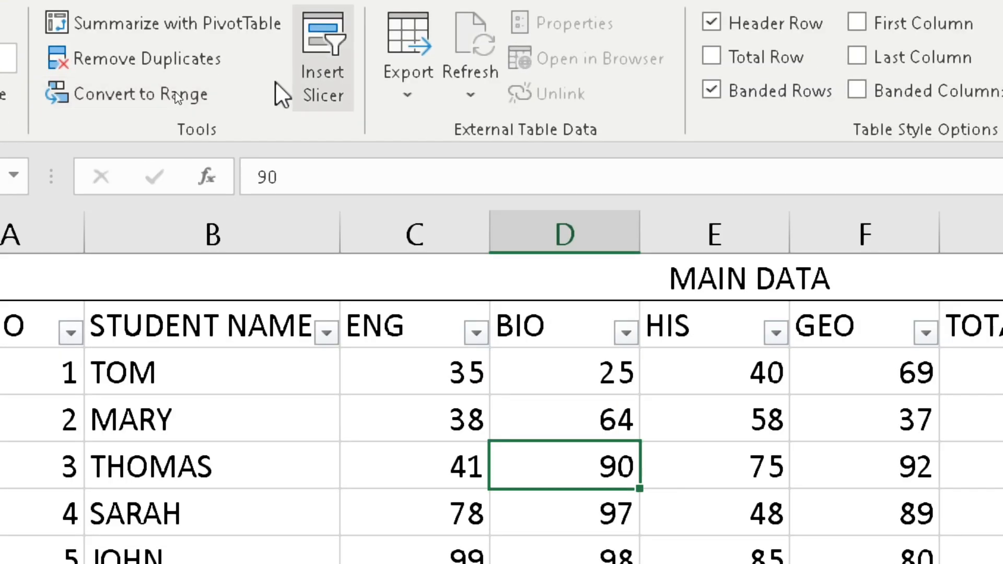
type("*")
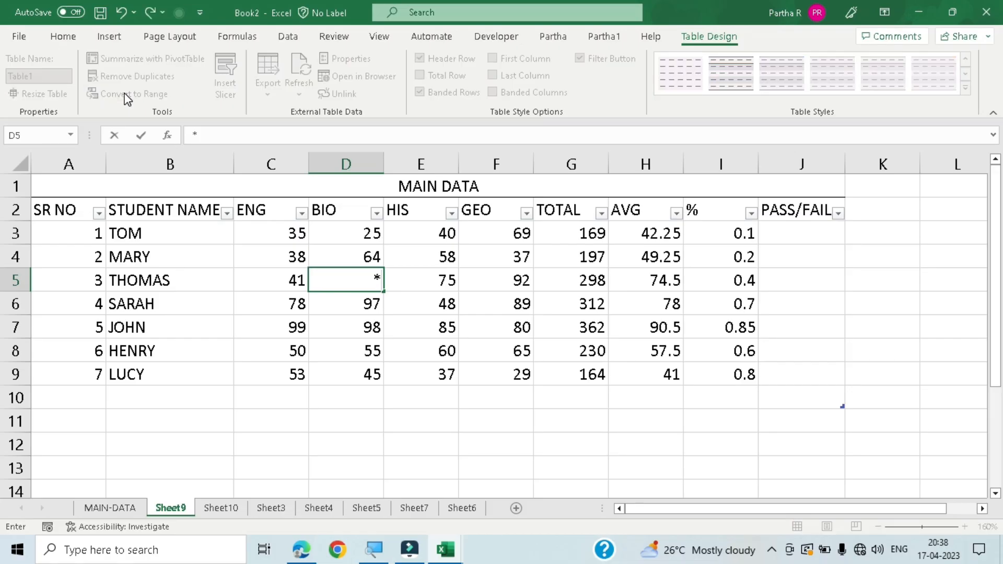
left_click(125, 97)
key("Return")
key("Up")
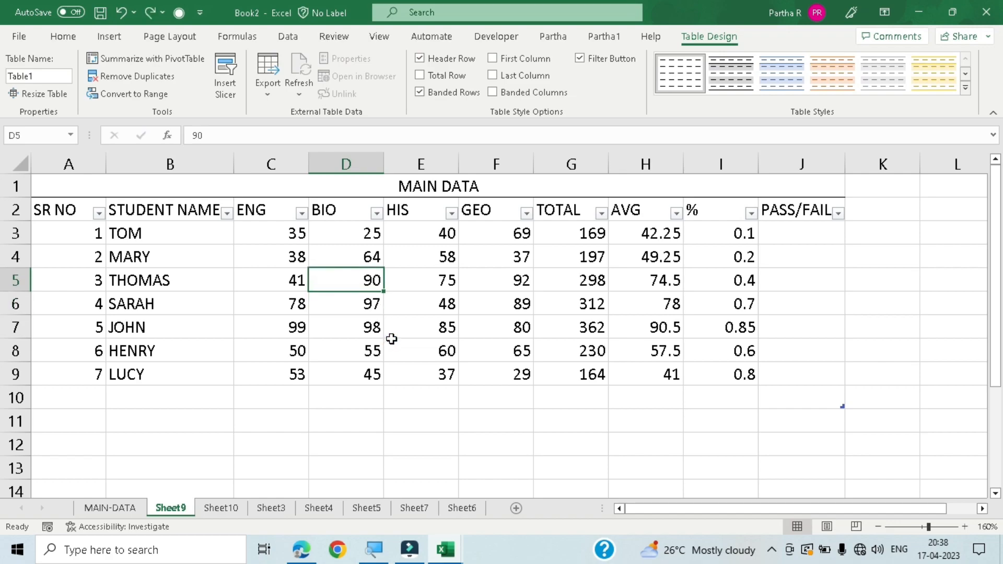
- Convert the marks table to a normal range
left_click(394, 394)
left_click(400, 297)
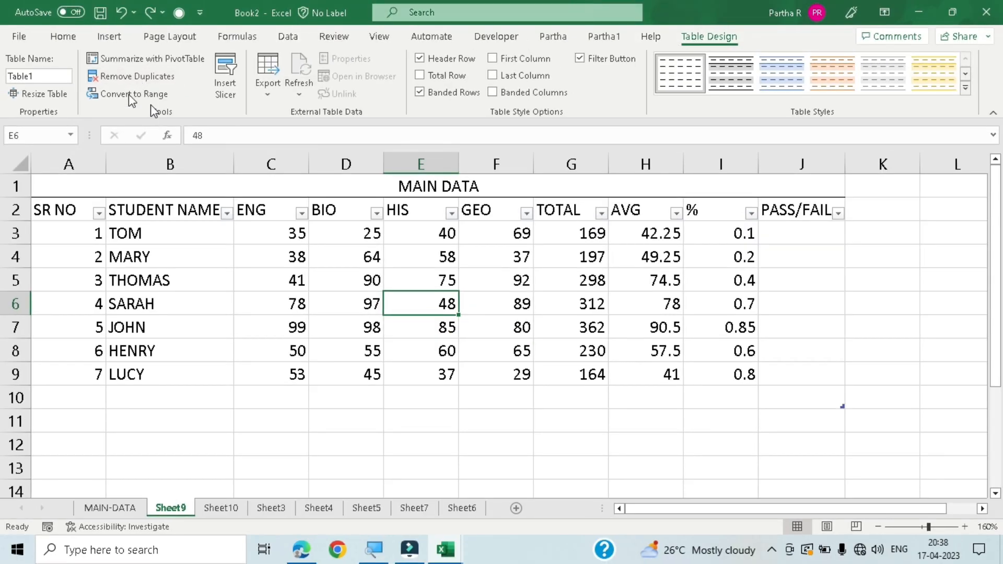
left_click(115, 100)
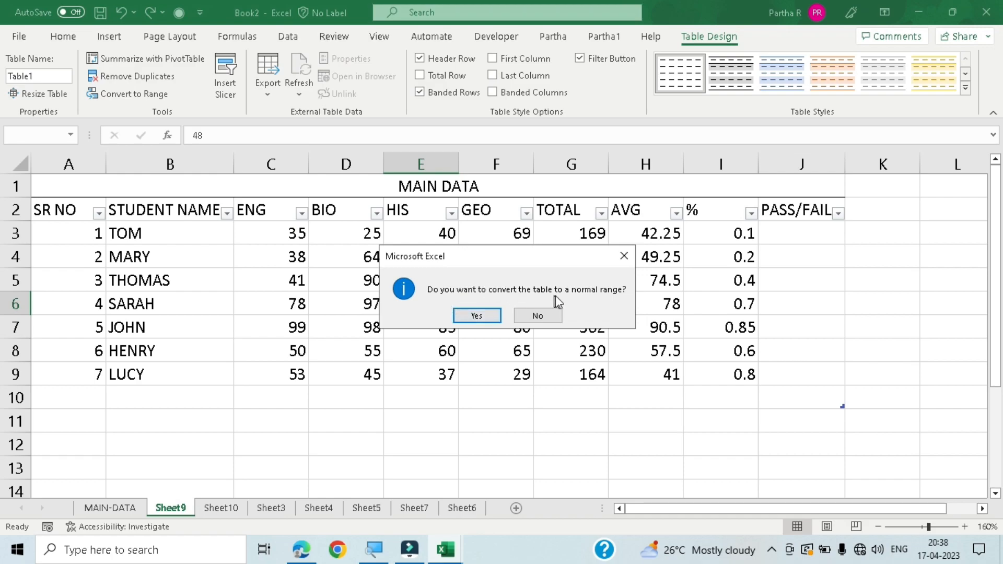
left_click(476, 315)
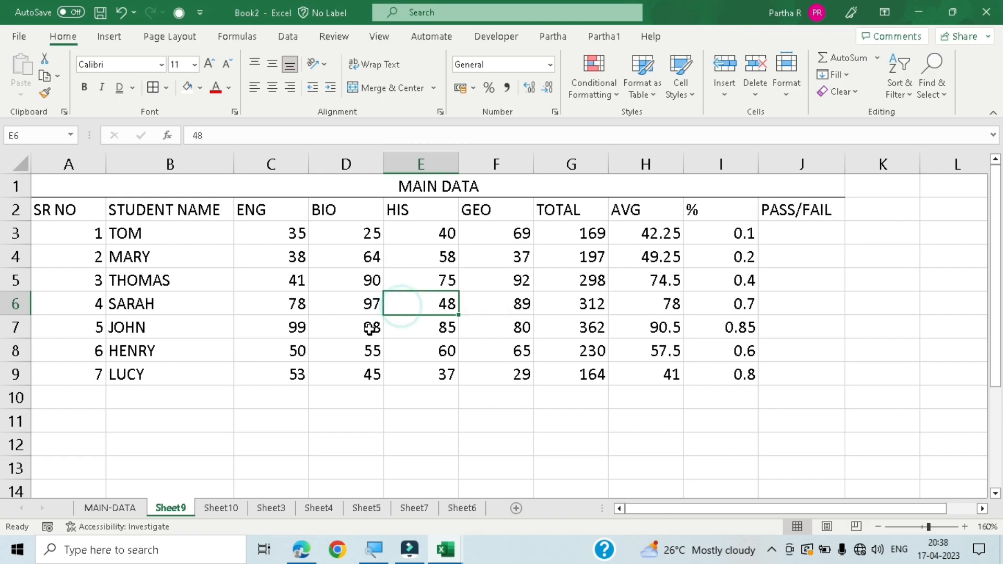
- Select the whole marks data including its MAIN DATA title and apply all borders
left_click_drag(53, 208, 838, 390)
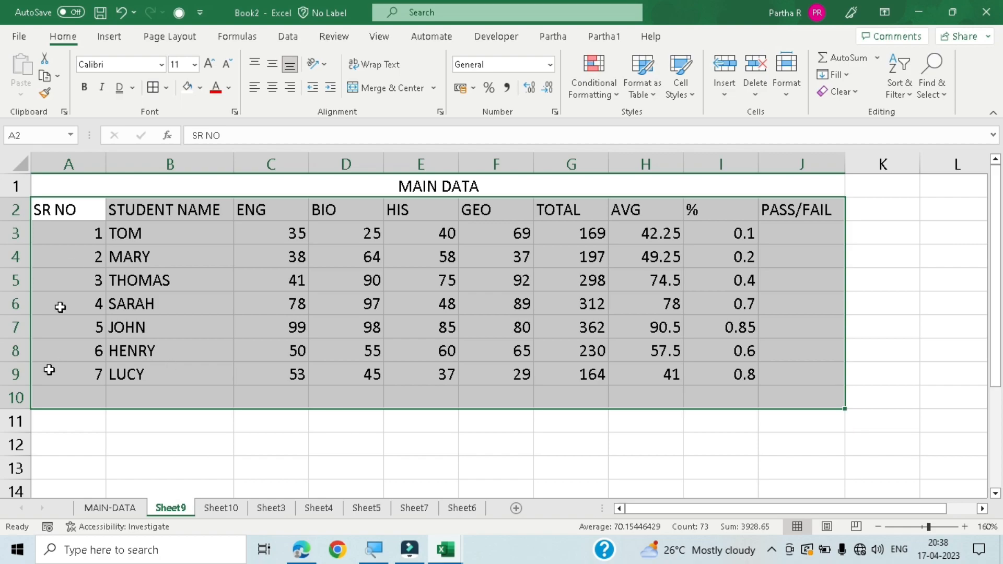
left_click(62, 210)
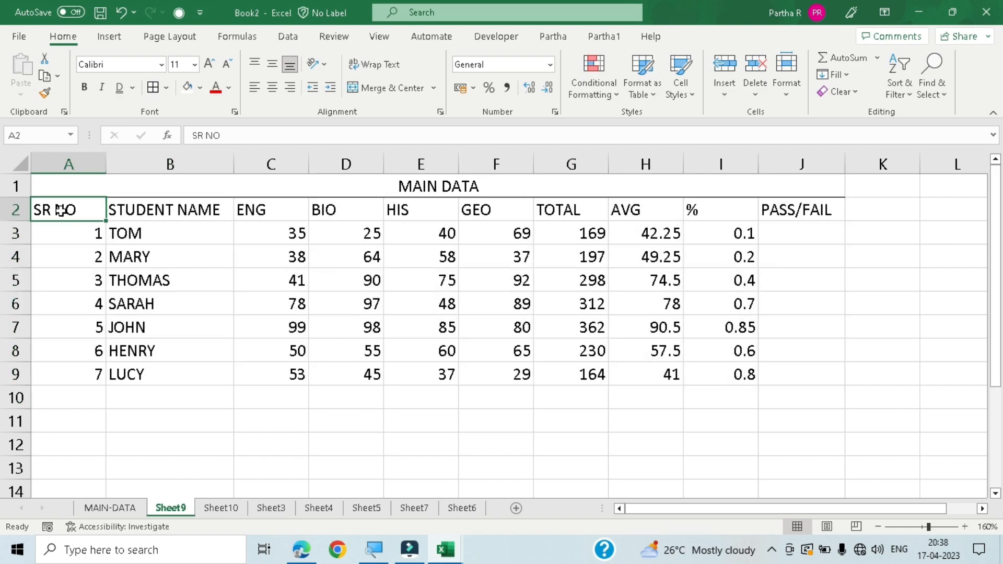
key("ctrl+a")
key("alt")
key("h")
key("b")
key("a")
left_click(693, 450)
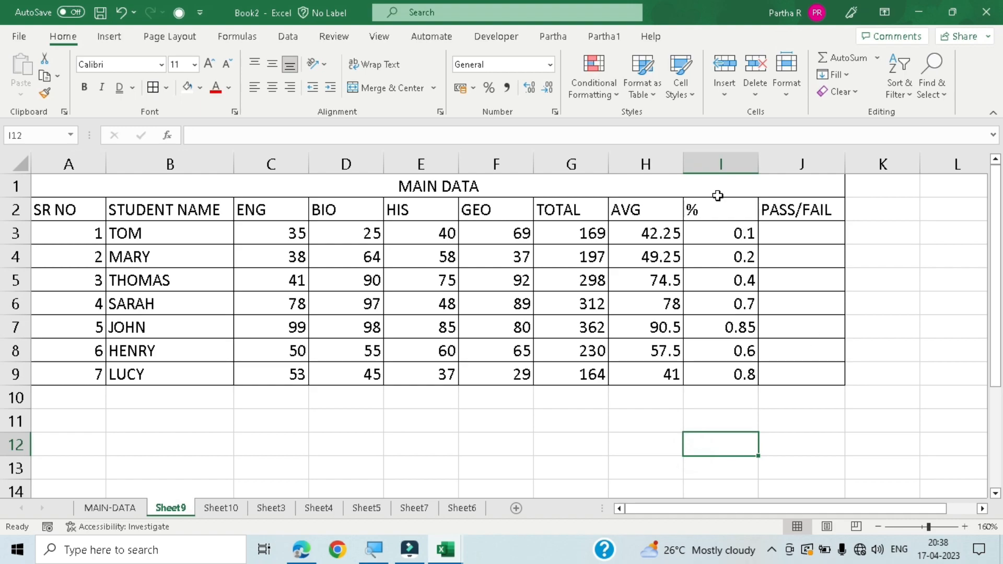
- Review the available cell styles and the new cell style settings for A2:J9, without creating a style
left_click(691, 100)
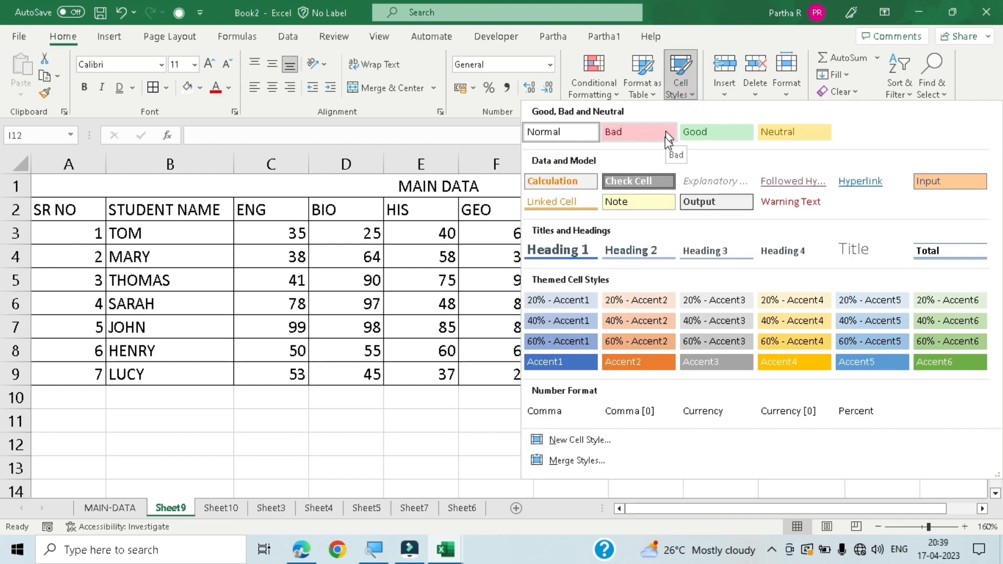
left_click(351, 436)
left_click_drag(54, 211, 794, 376)
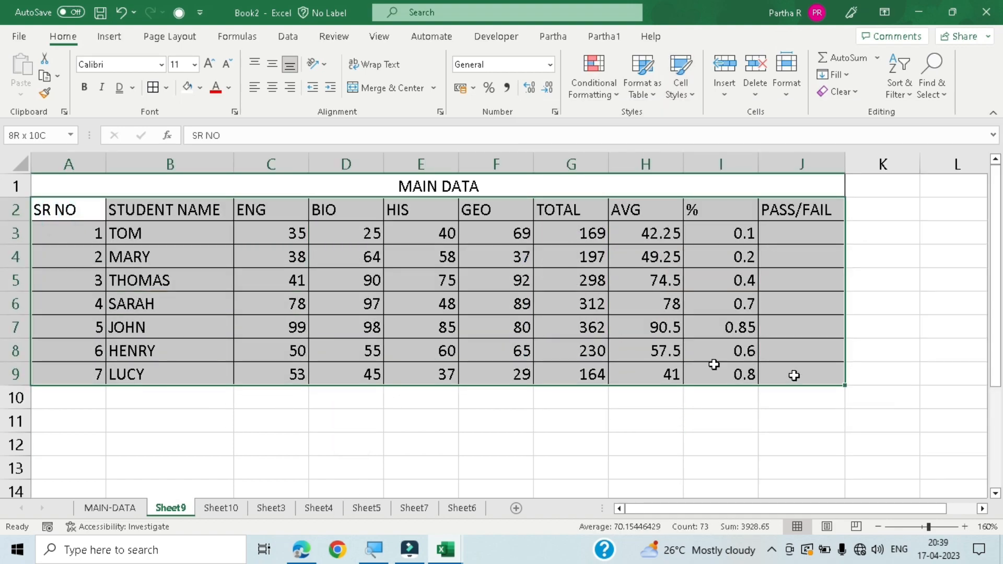
left_click(691, 90)
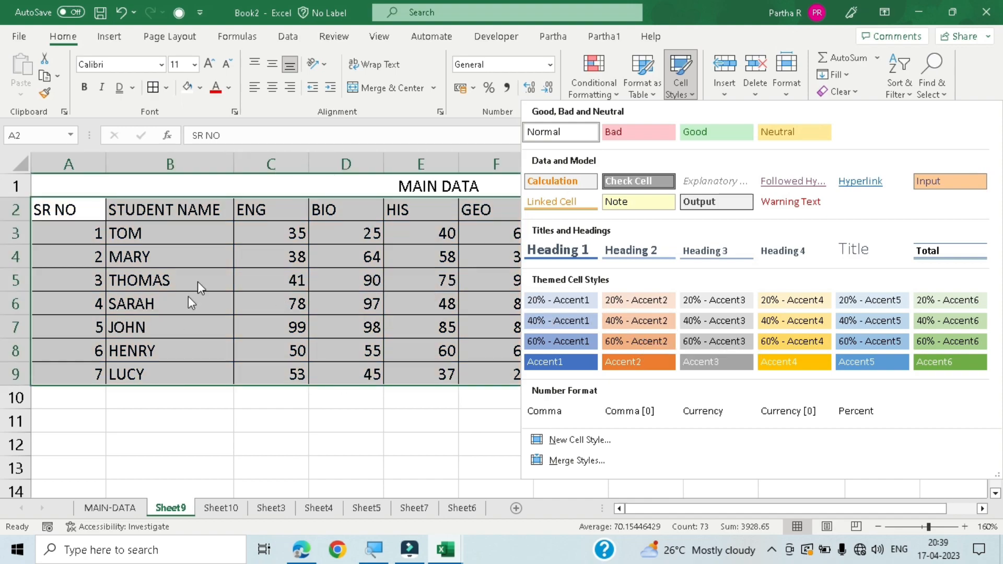
left_click(579, 439)
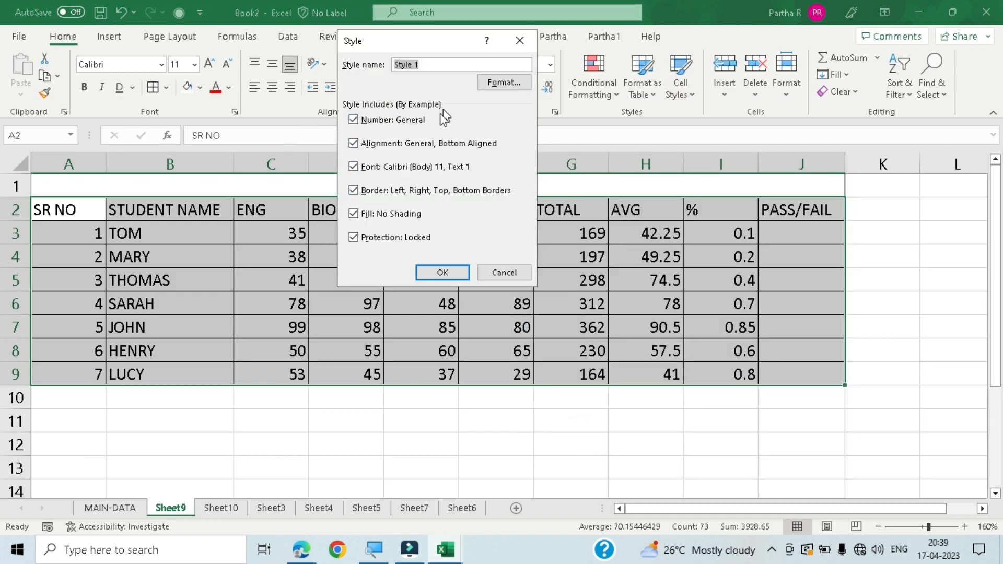
left_click(489, 270)
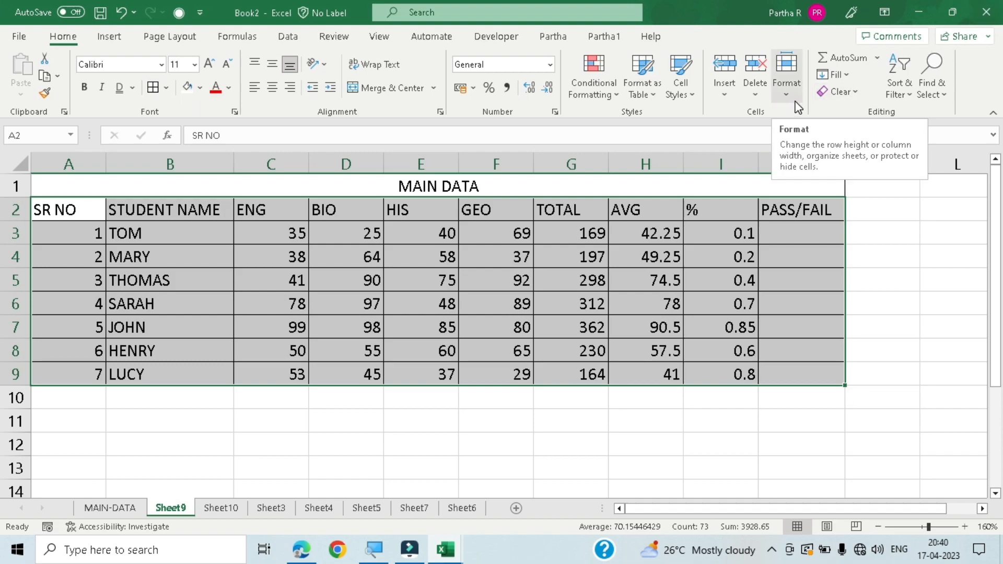
- Review the options for inserting cells, sheet rows, sheet columns and sheets, without inserting anything
left_click(724, 94)
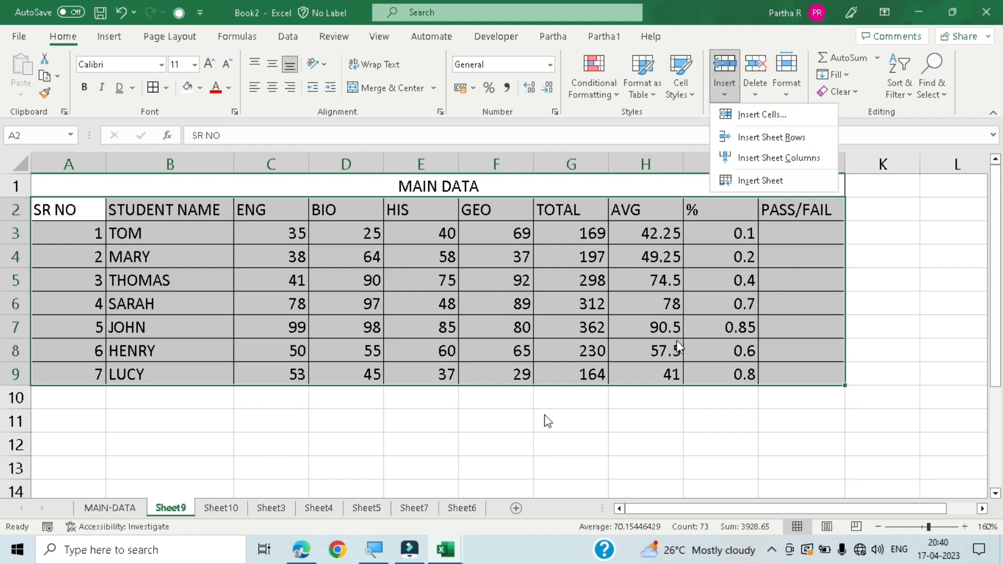
left_click(519, 429)
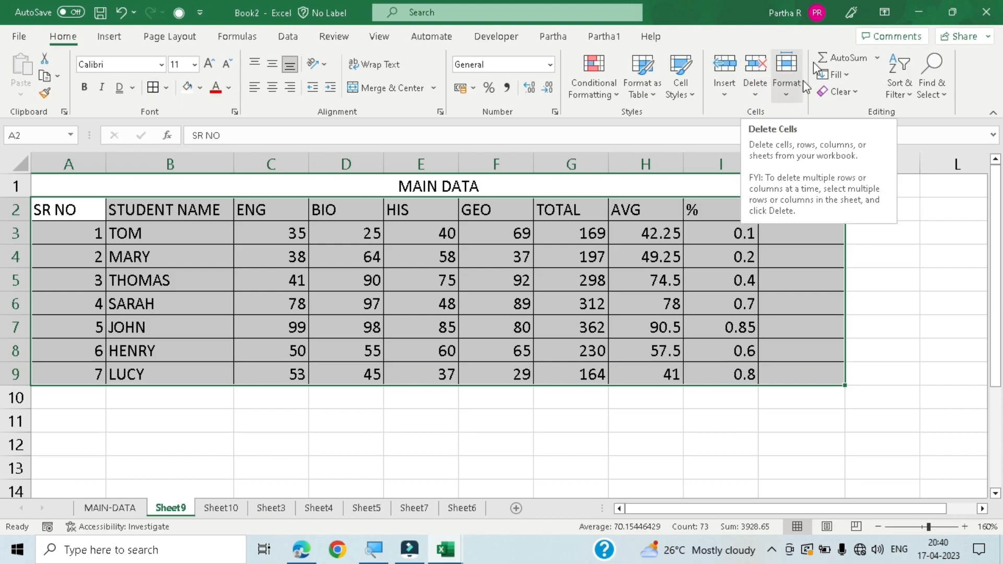
left_click(645, 443)
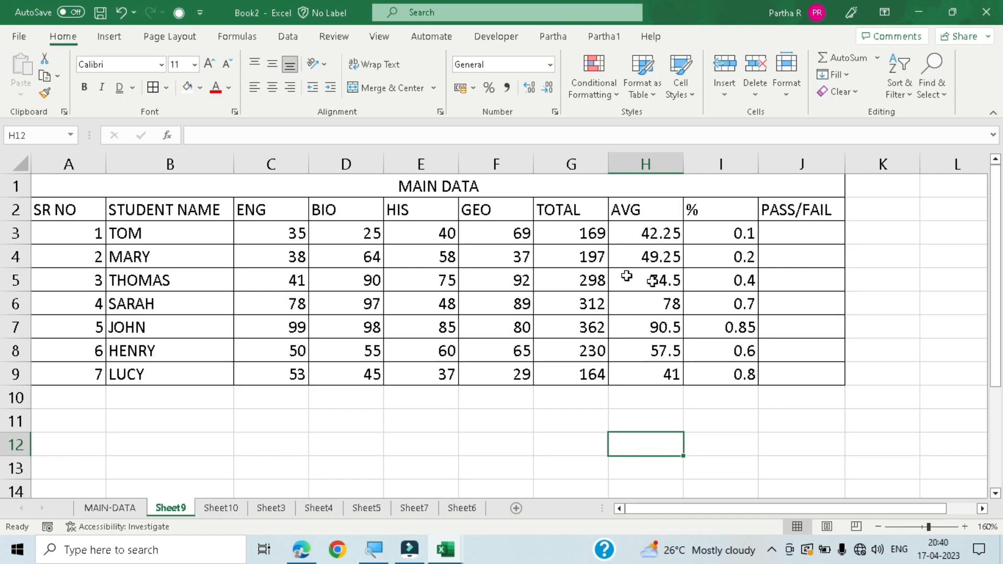
- Clear the contents of the TOTAL, AVG and % columns in G3:I9
left_click(583, 238)
left_click_drag(583, 237, 728, 367)
key("Delete")
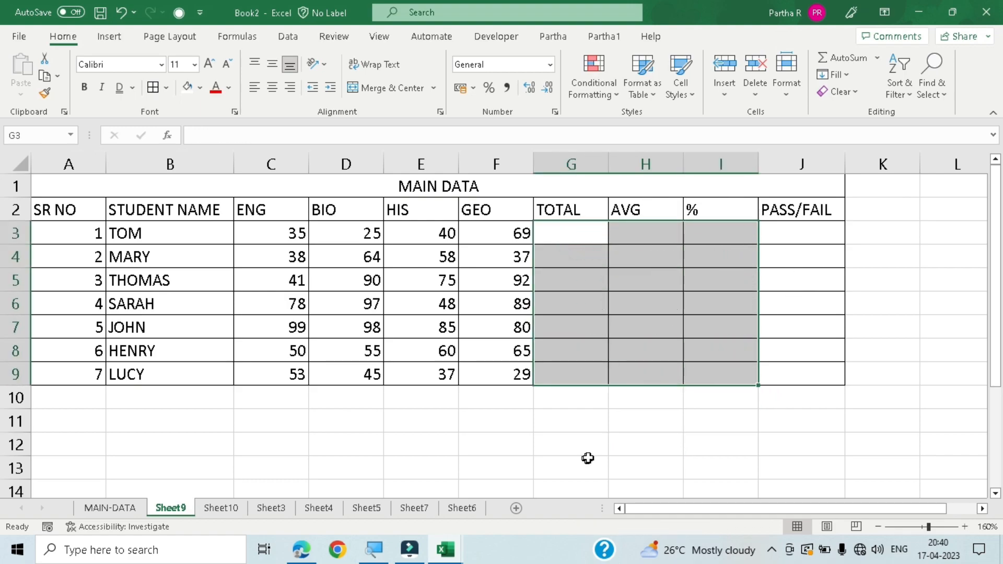
- Examine the ENG, BIO, HIS and GEO marks in row 3 that make up the total
left_click(592, 231)
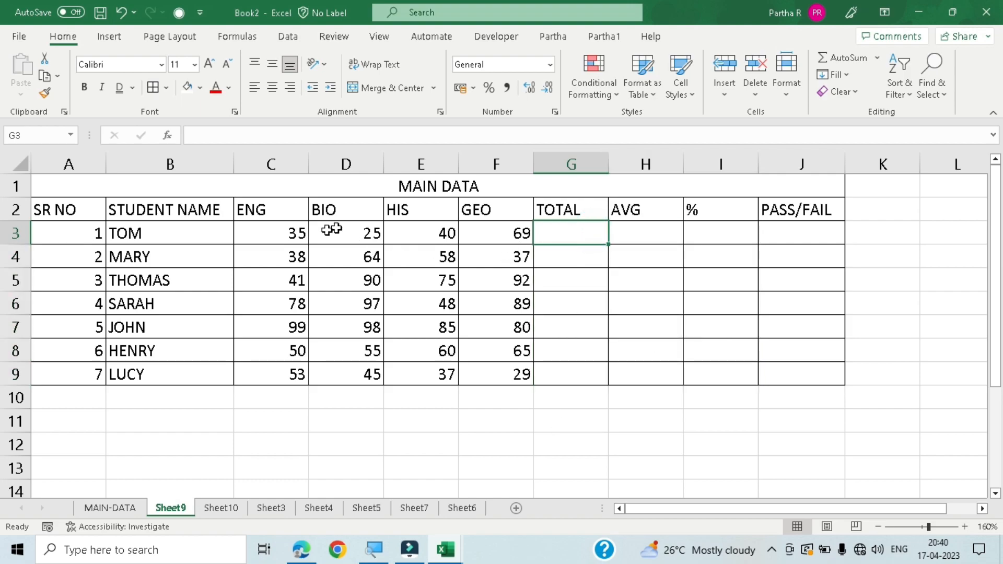
left_click(291, 233)
left_click(365, 247)
left_click(364, 237)
left_click(414, 235)
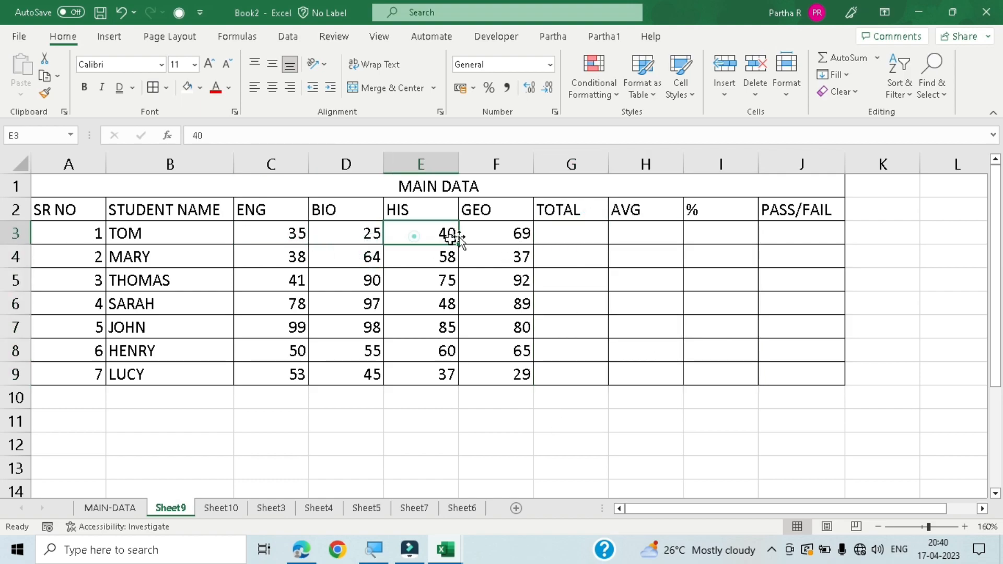
left_click(483, 235)
- Total the four subject marks of row 3 in G3 by adding individual cells with =F3+E3+C3+D3
left_click(589, 231)
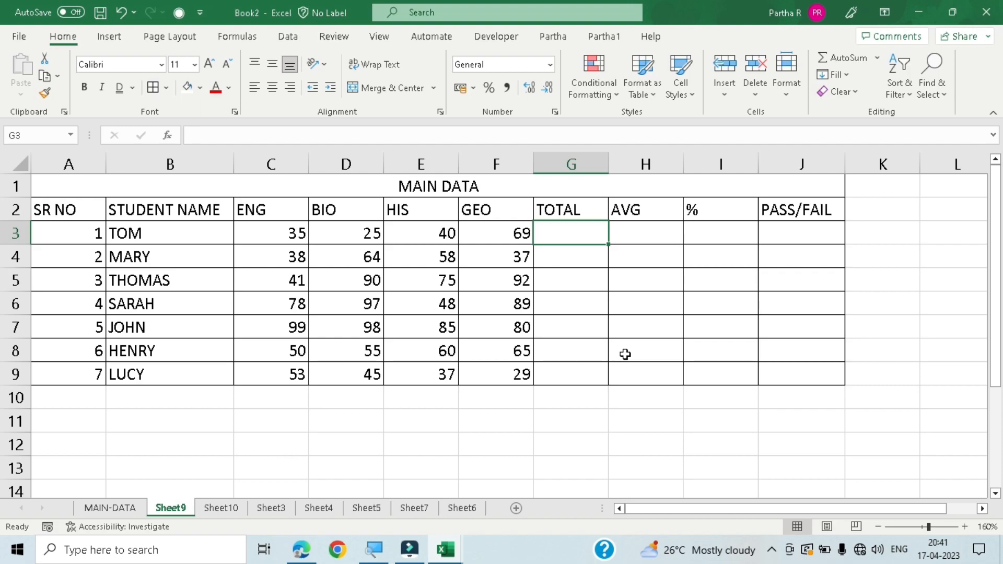
type("=")
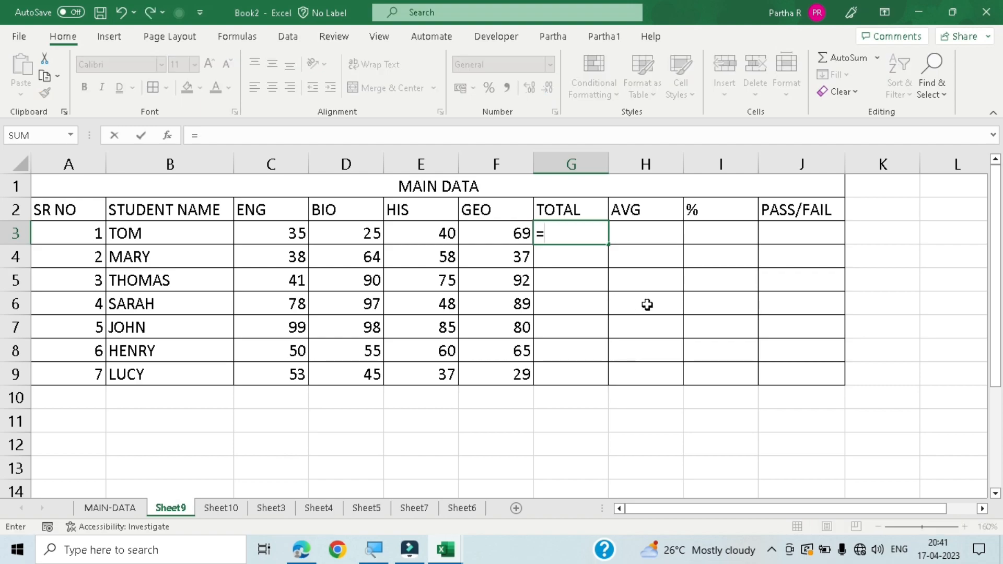
left_click(514, 234)
type("+")
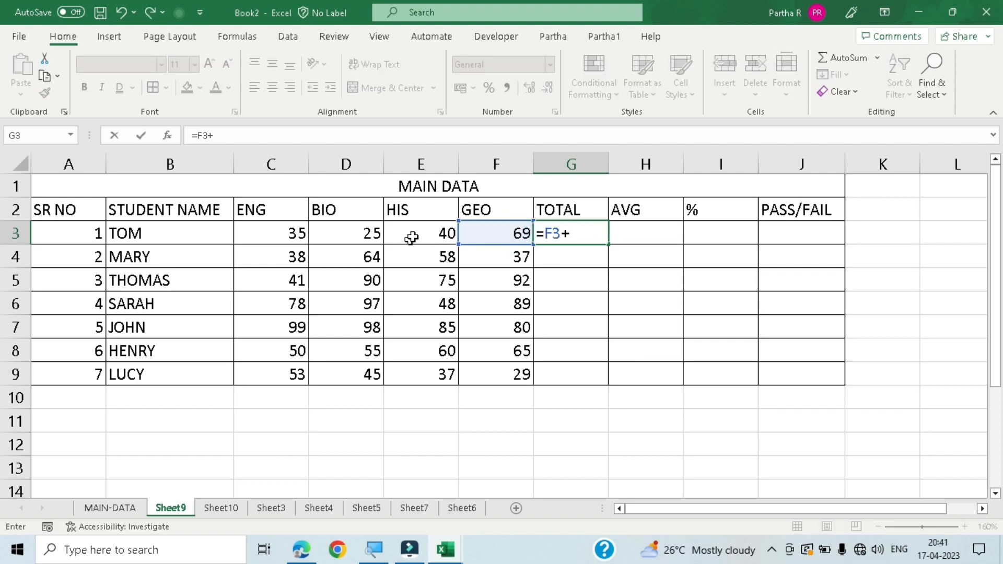
left_click(429, 225)
type("+")
left_click(352, 240)
left_click(289, 236)
type("+")
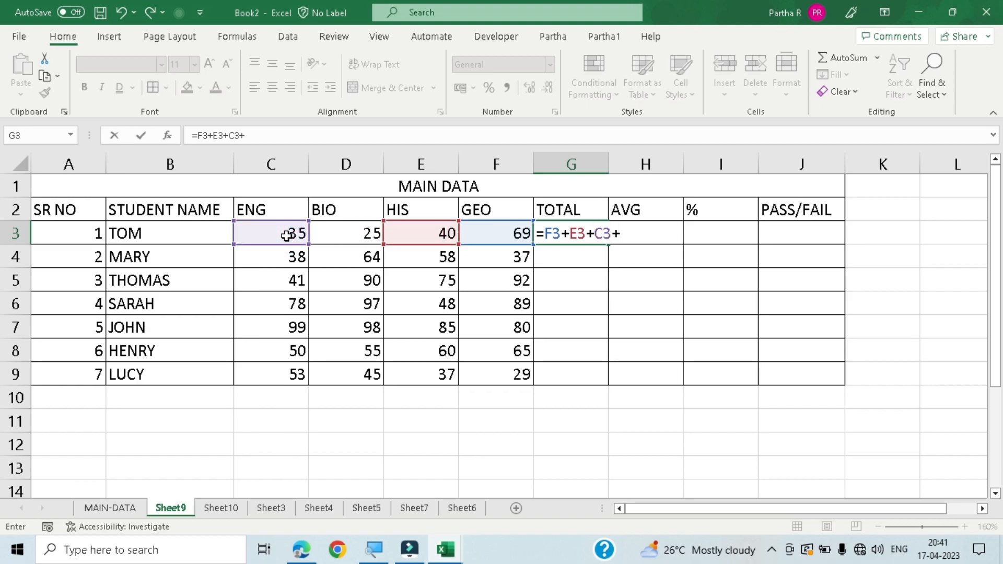
left_click(355, 241)
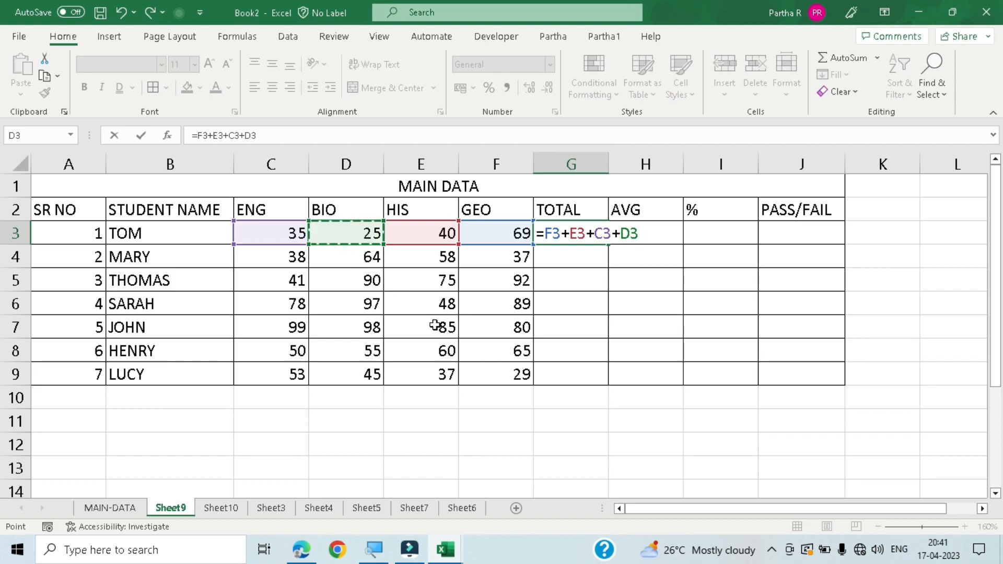
key("Return")
- Replace the formula in G3 with an AutoSum, =SUM(C3:F3), and fill it down the TOTAL column to G9
left_click(595, 233)
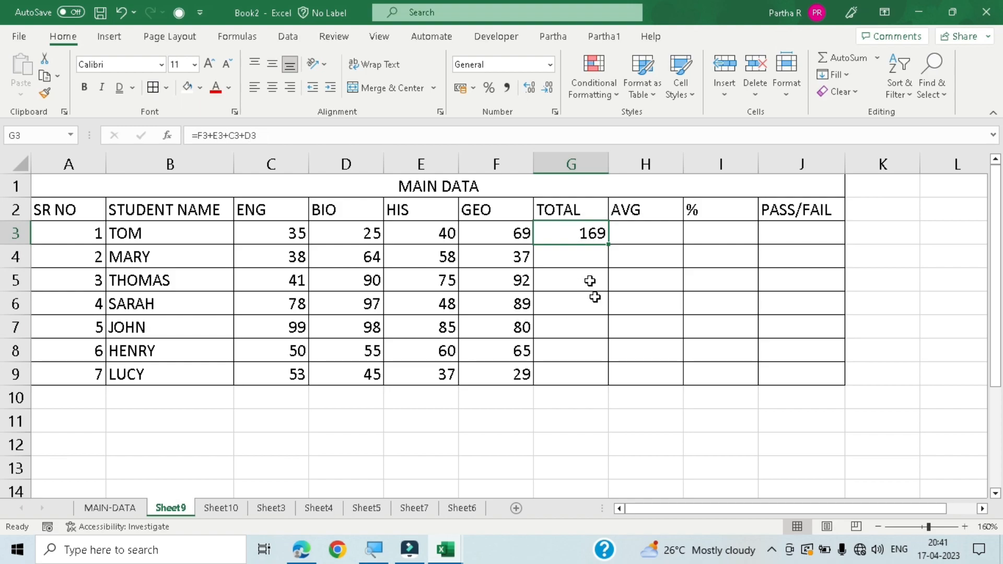
left_click(847, 58)
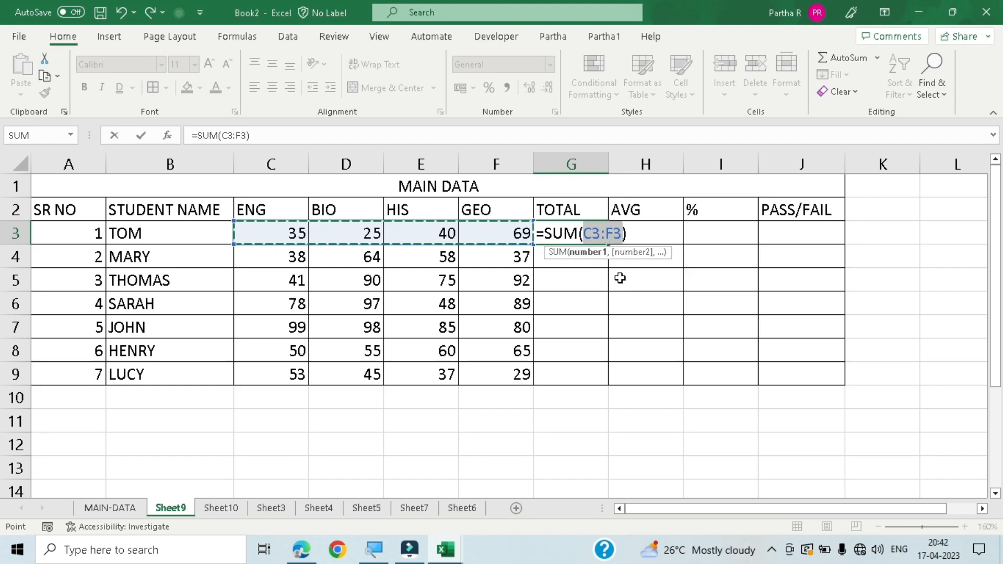
key("Return")
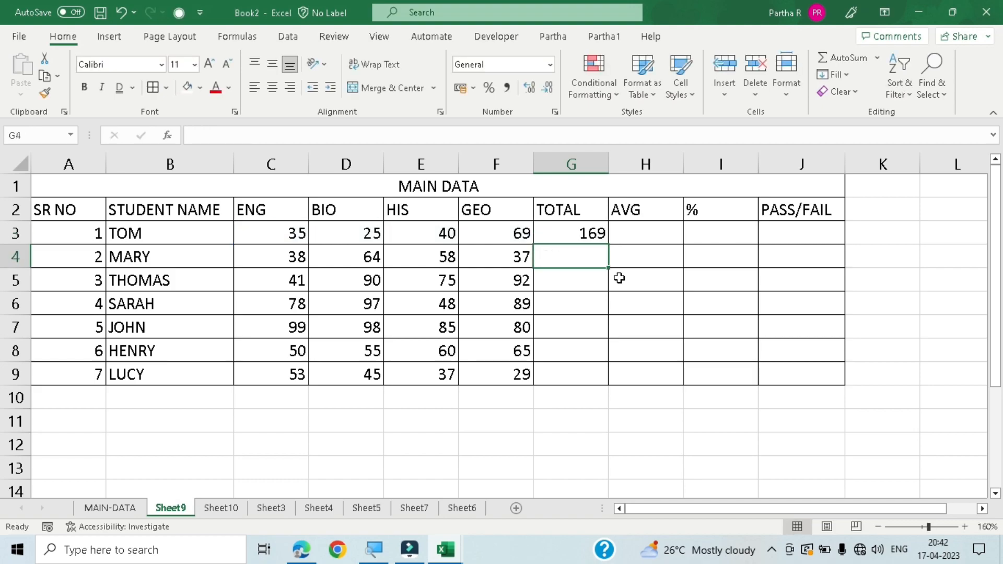
left_click(601, 235)
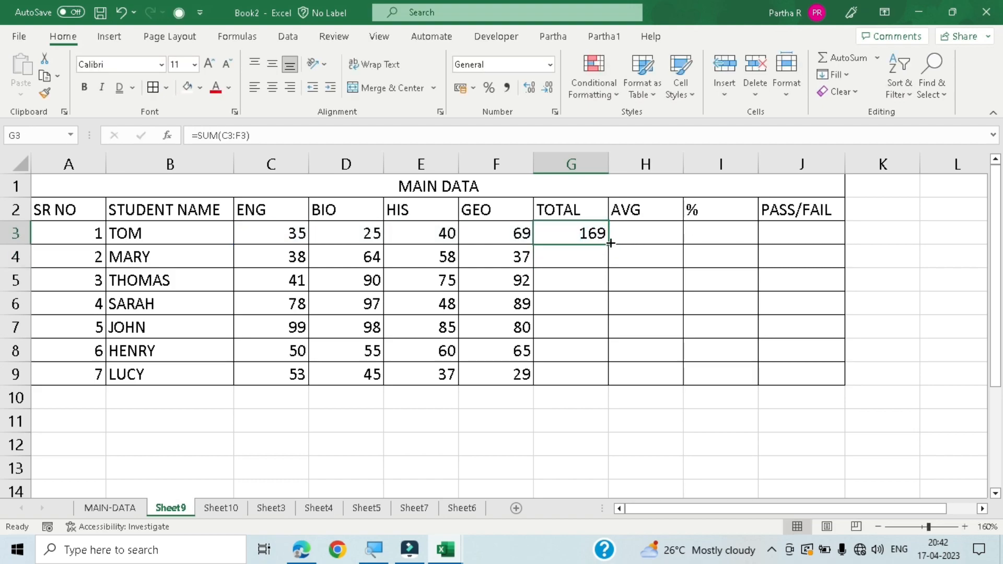
double_click(610, 242)
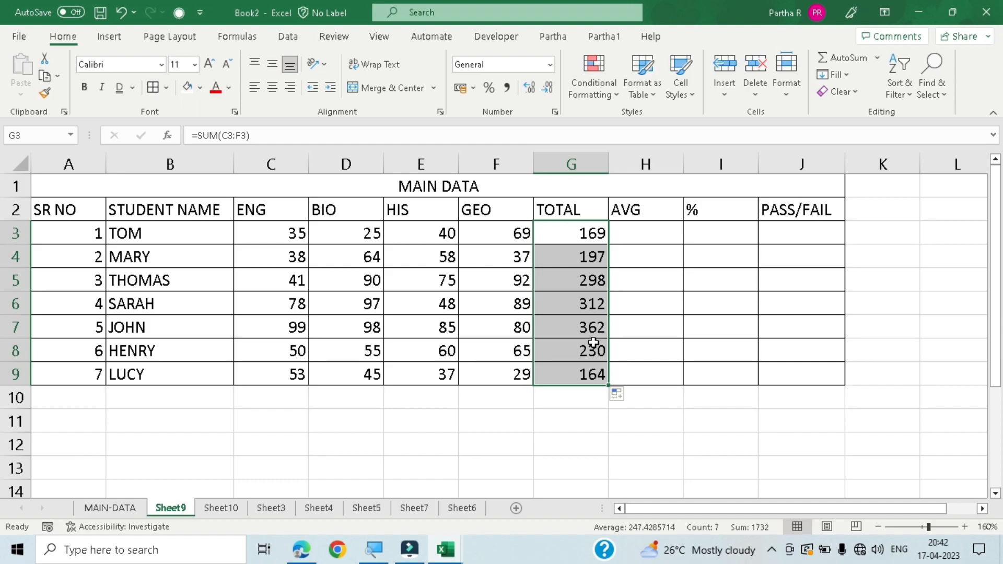
- Calculate the average of the four marks in H3 with =AVERAGE(C3:F3), excluding TOTAL, and fill it down to H9
left_click(624, 242)
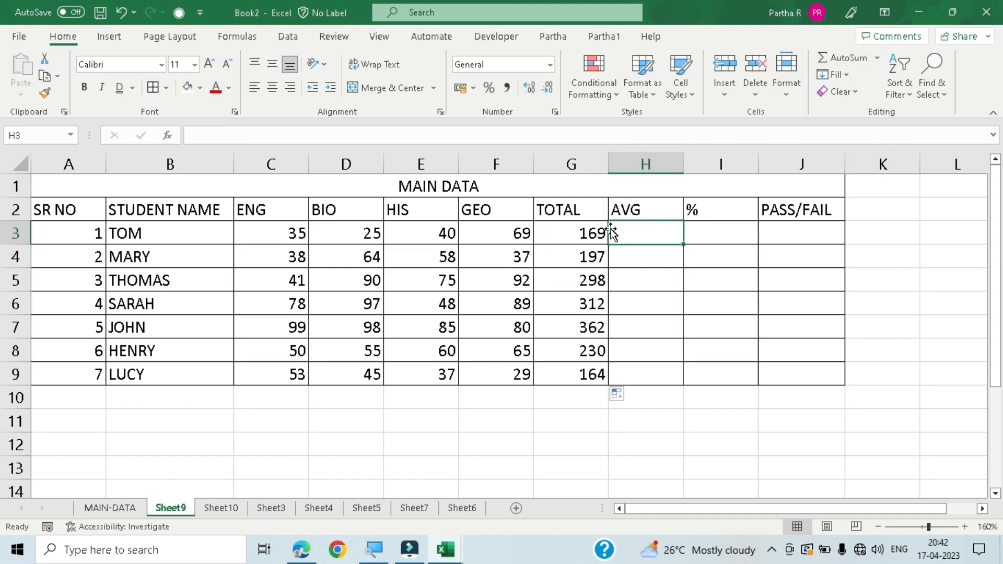
left_click(880, 62)
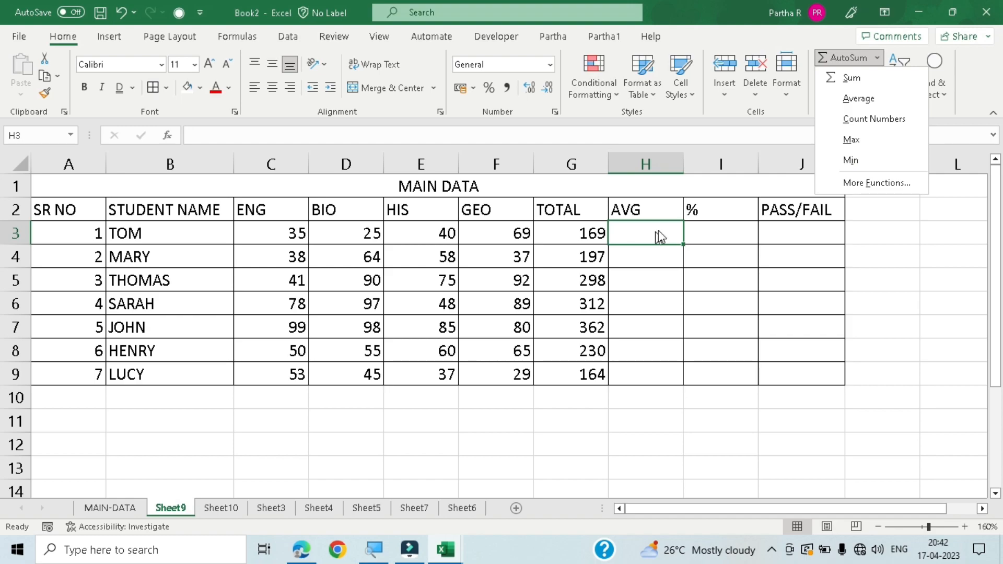
left_click(871, 99)
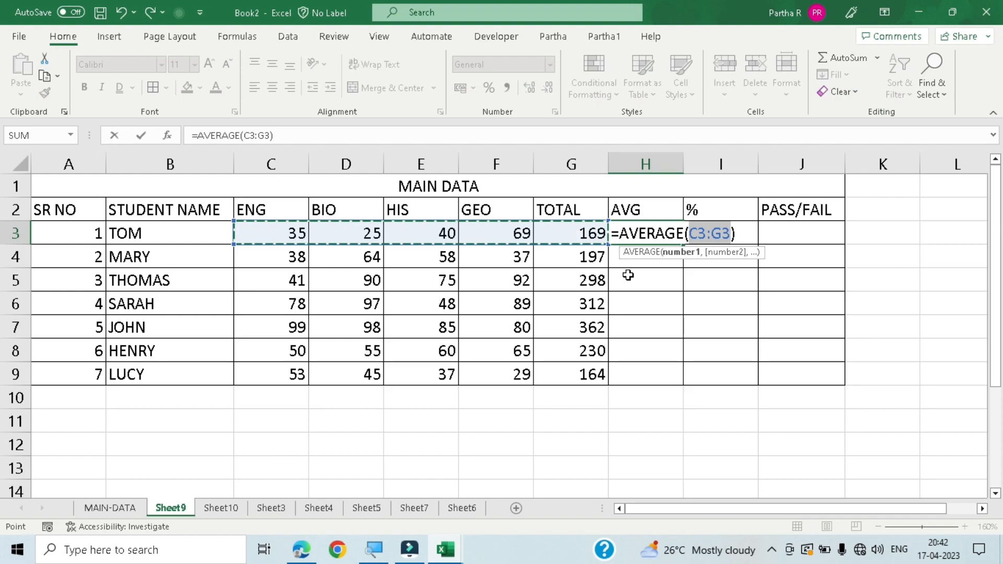
key("shift+Left")
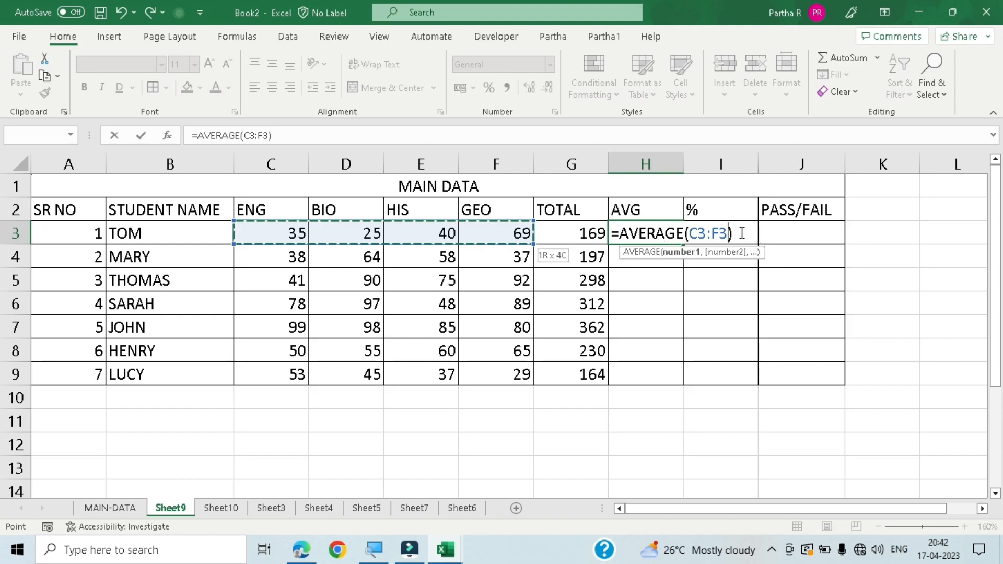
key("Return")
left_click(669, 233)
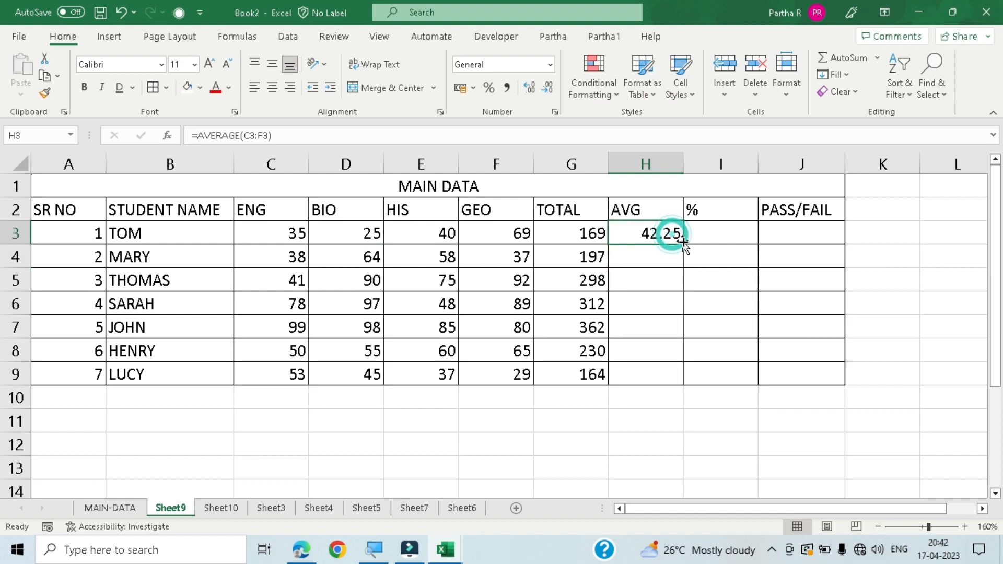
double_click(683, 245)
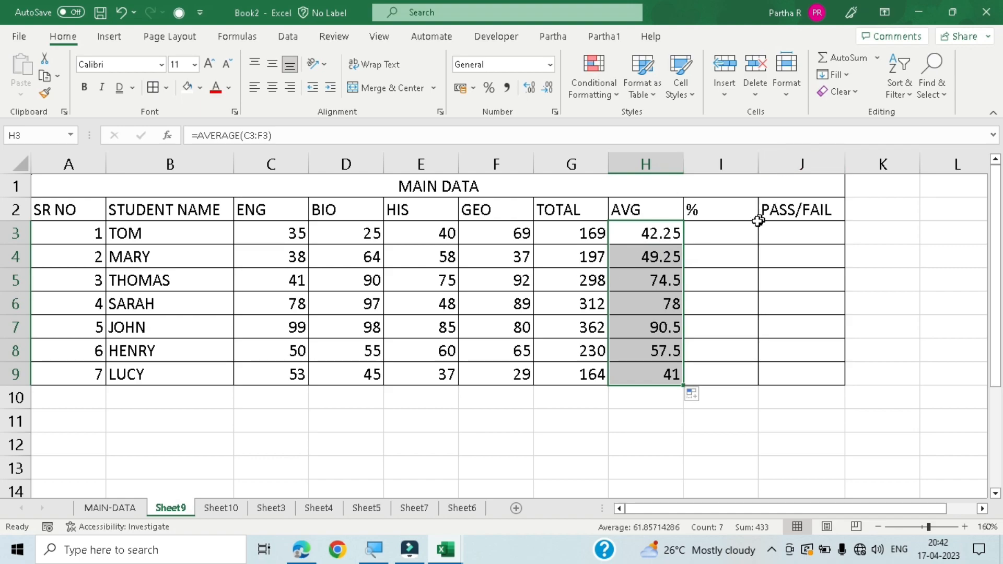
- Replace the % header in I2 with COUNT
left_click(877, 58)
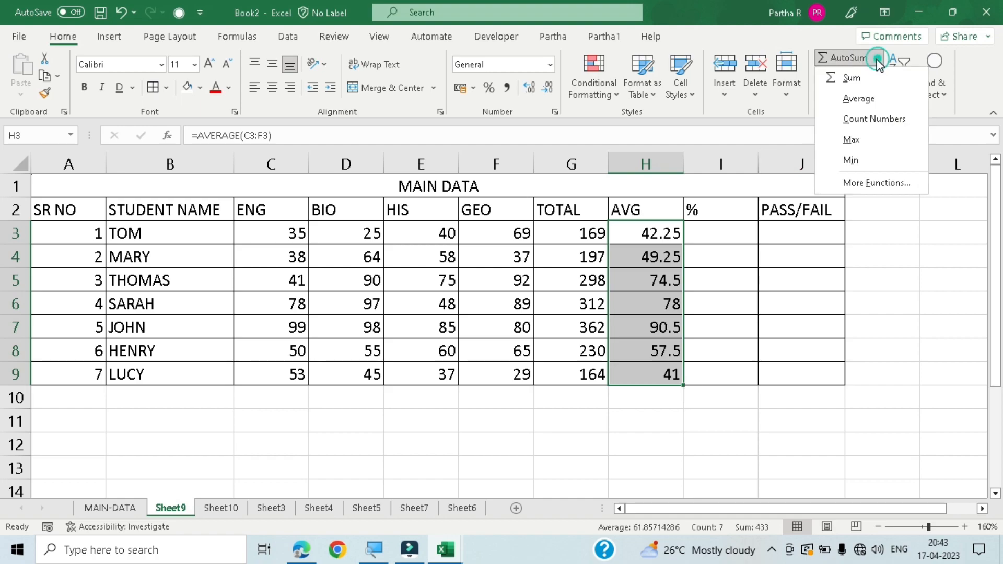
left_click(740, 209)
left_click(732, 212)
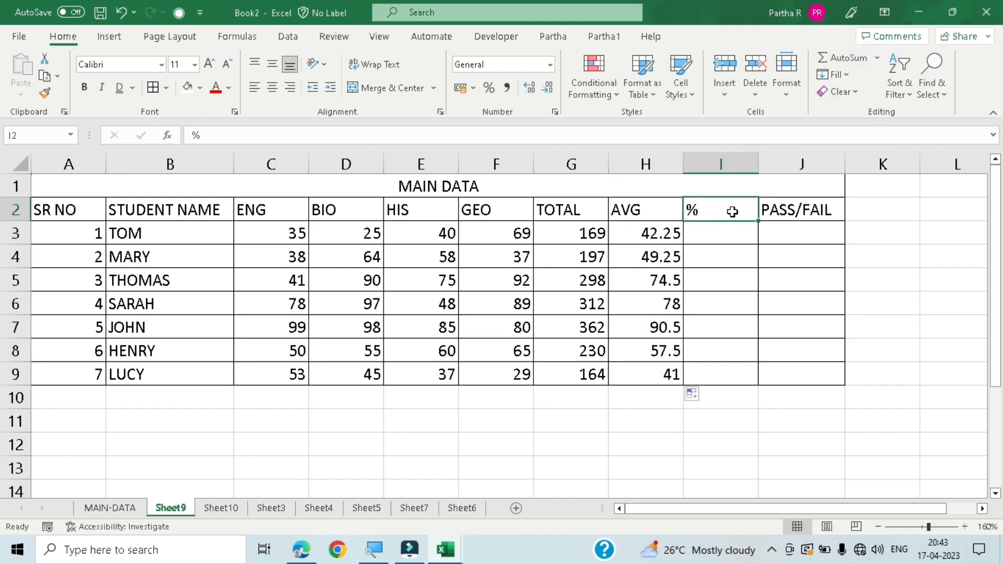
type("COUNT")
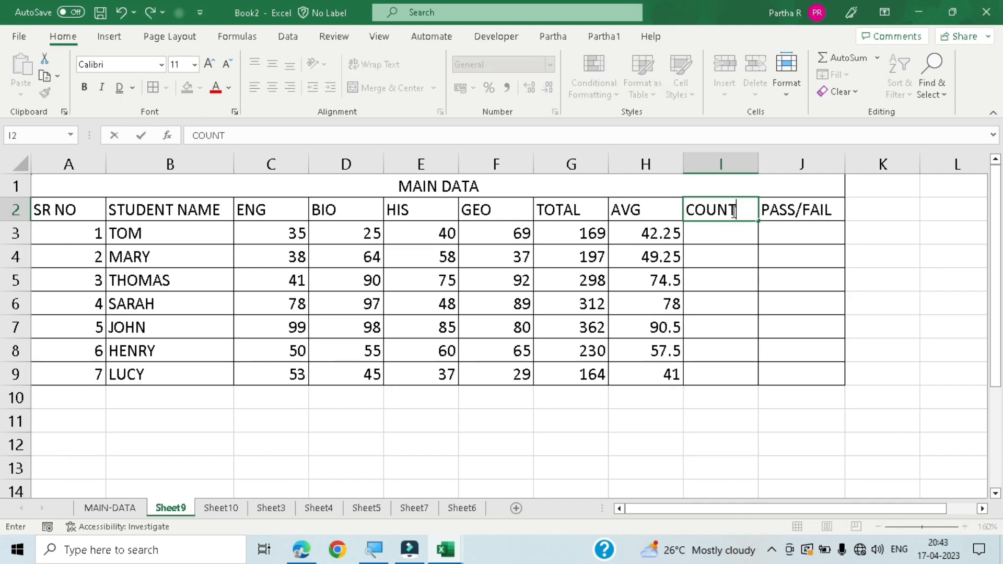
key("Return")
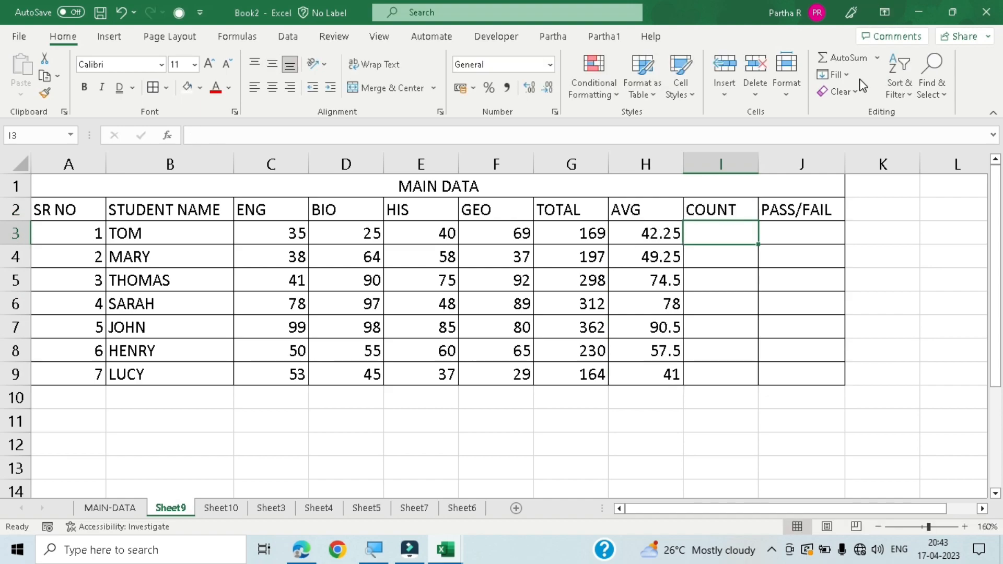
- Count the subject marks in I3 with =COUNT(C3:F3), excluding TOTAL and AVG, and fill it down to I9
left_click(877, 58)
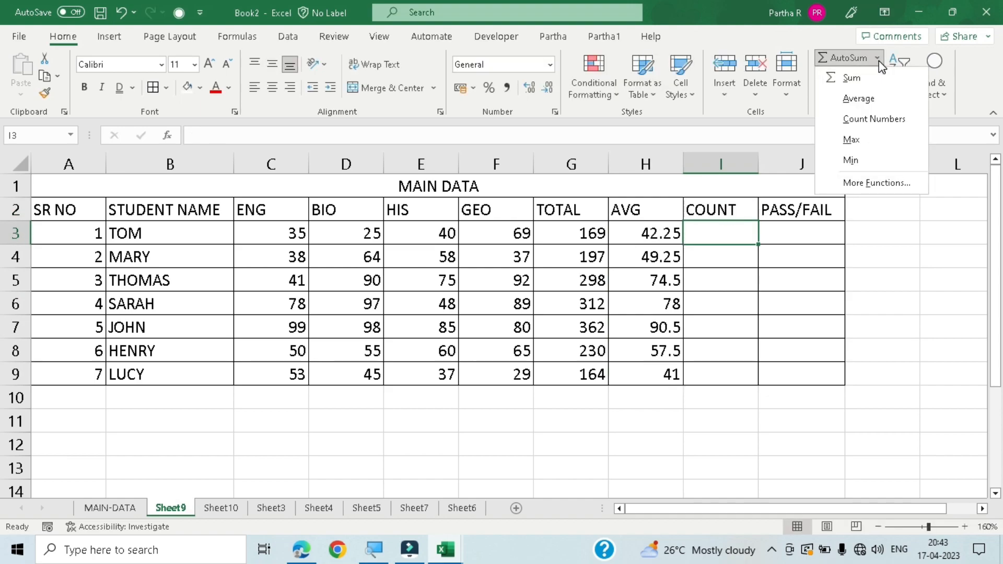
left_click(871, 120)
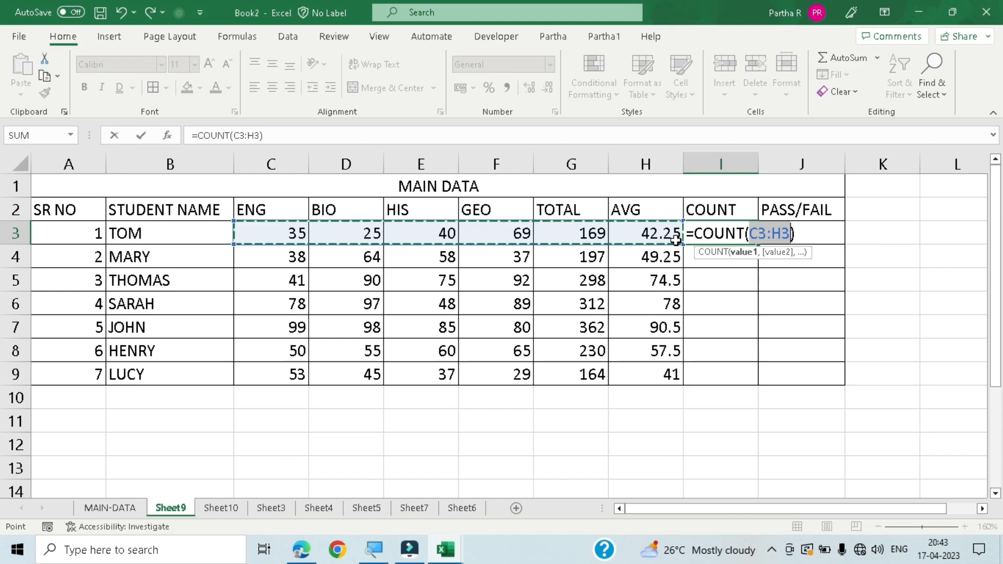
key("shift+Left")
key("shift+Left")
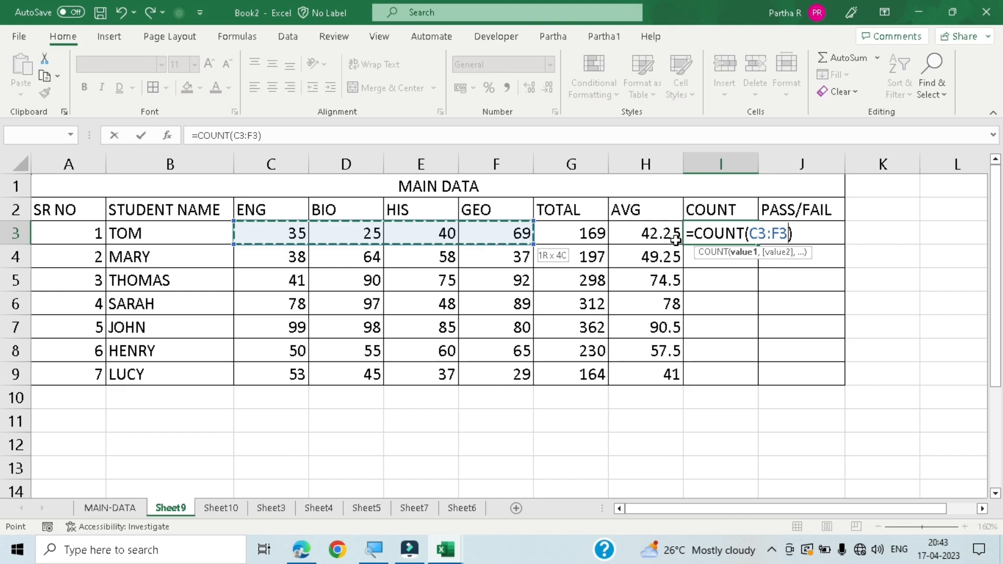
key("Return")
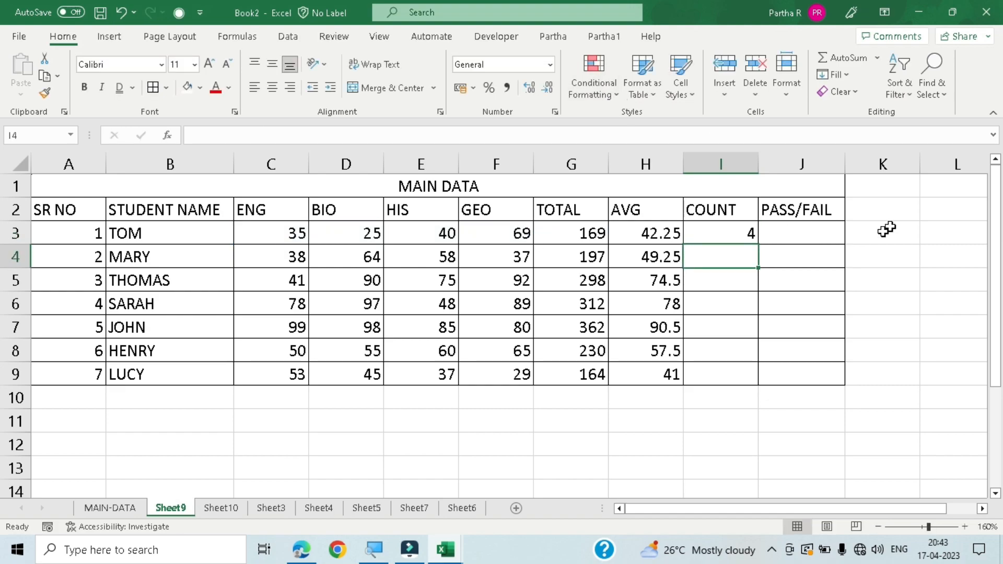
left_click(749, 237)
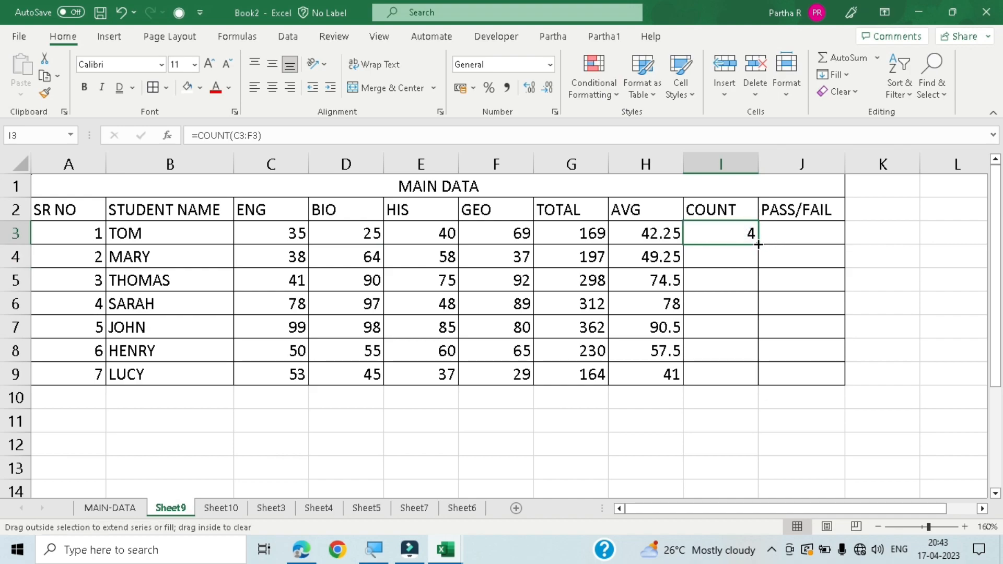
double_click(758, 244)
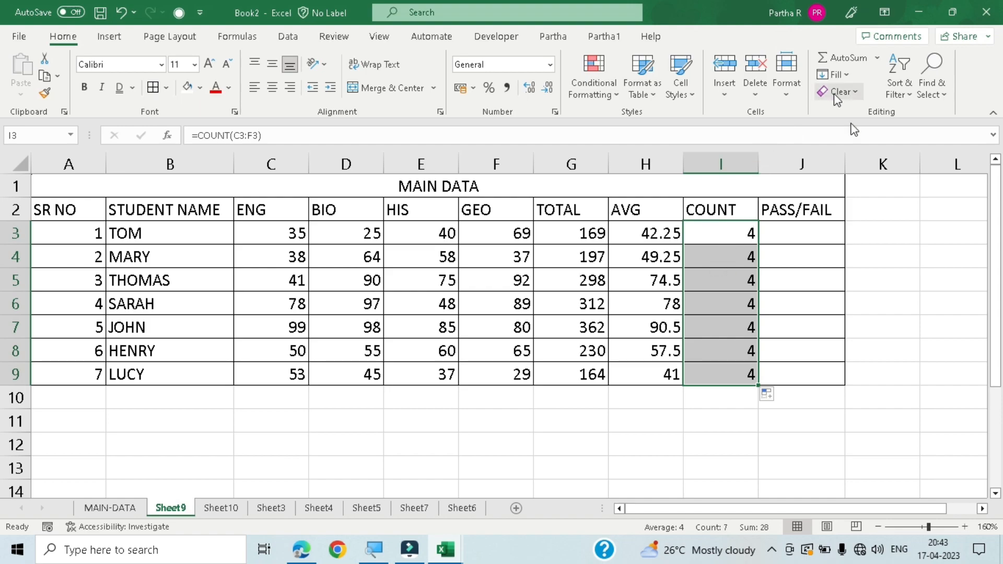
- Insert two blank columns between COUNT and PASS/FAIL
left_click(877, 58)
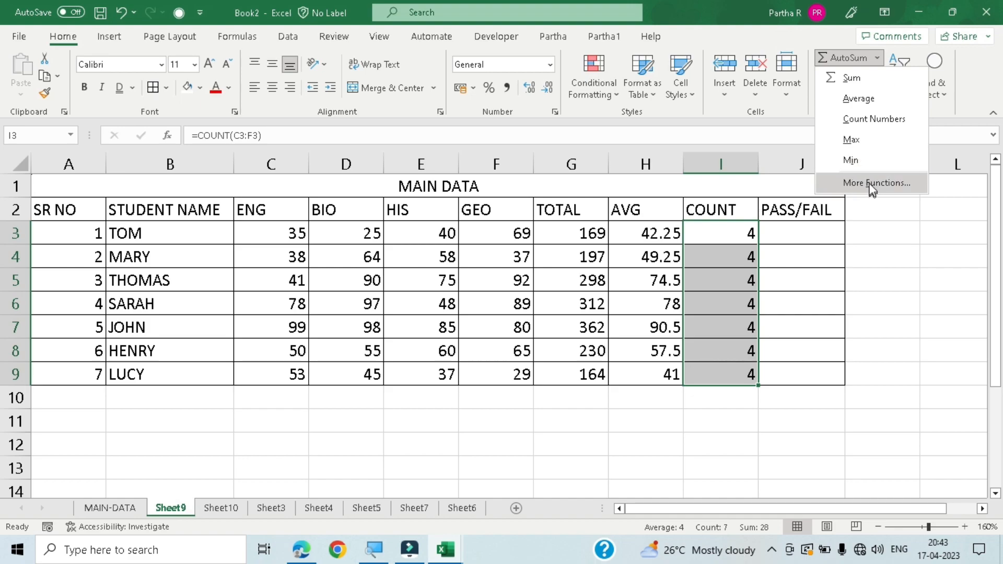
left_click(911, 293)
left_click(802, 155)
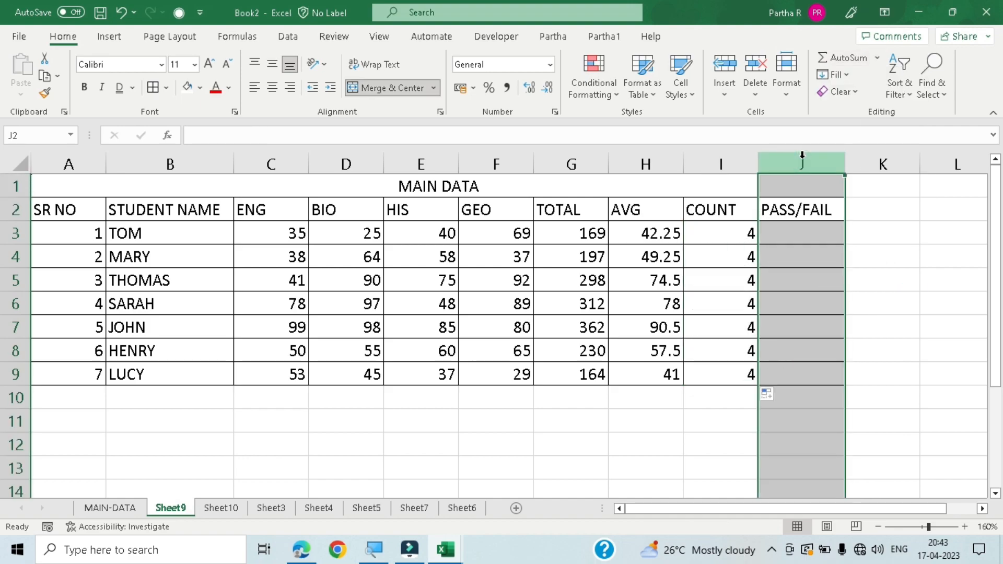
key("ctrl+shift+plus")
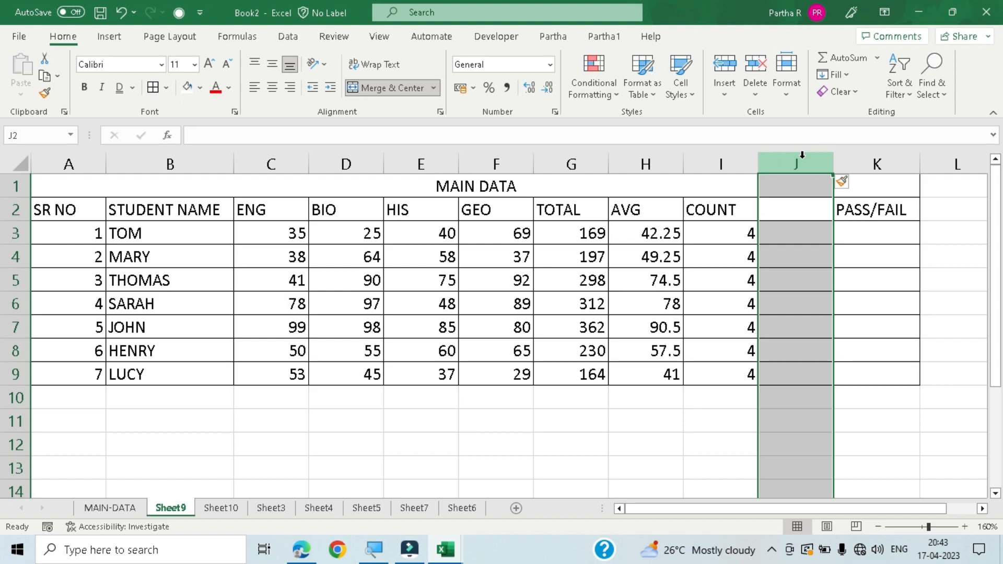
key("ctrl+shift+plus")
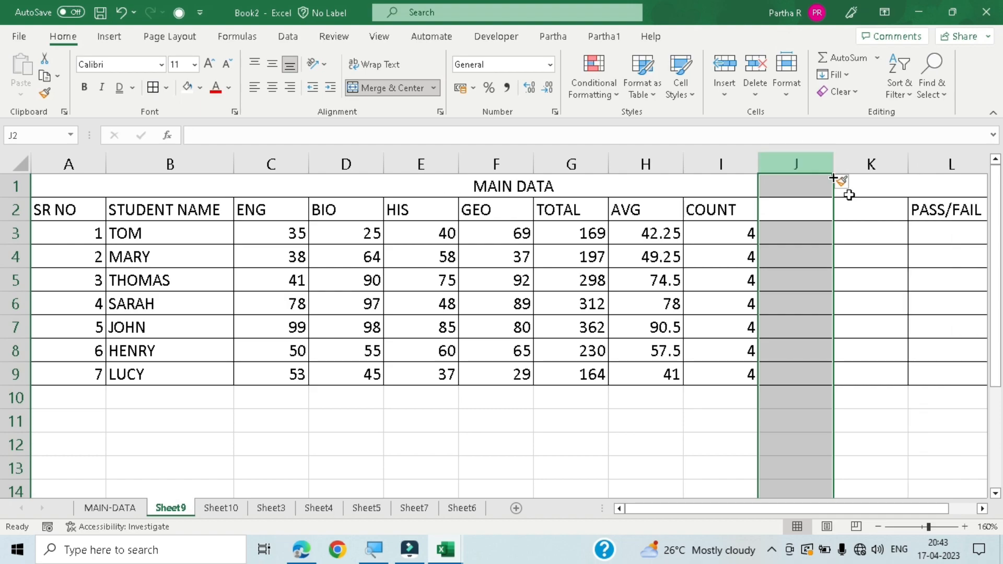
- Enter the headers MAX in J2 and MIN in K2
left_click(799, 205)
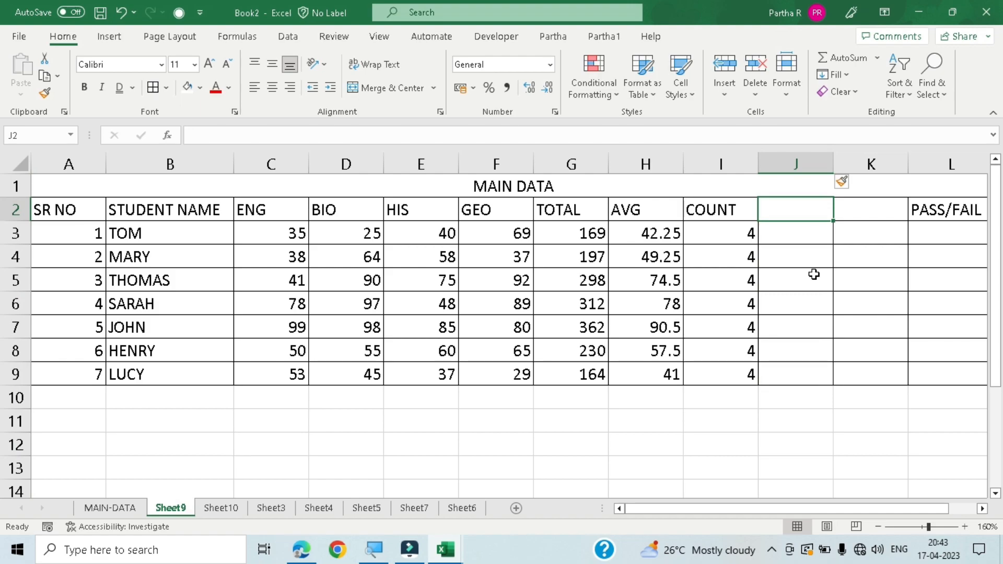
type("MAX")
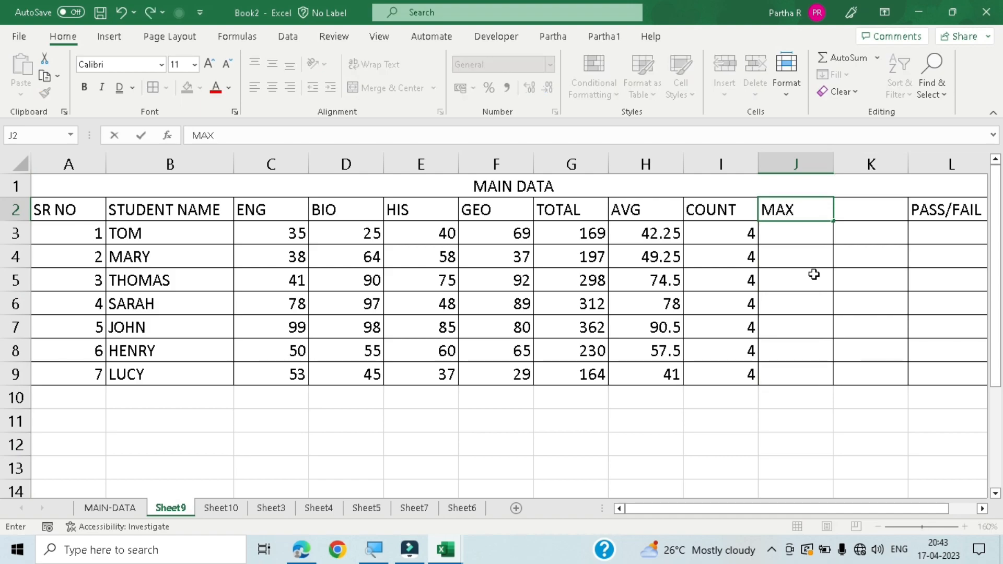
key("Tab")
type("MIN")
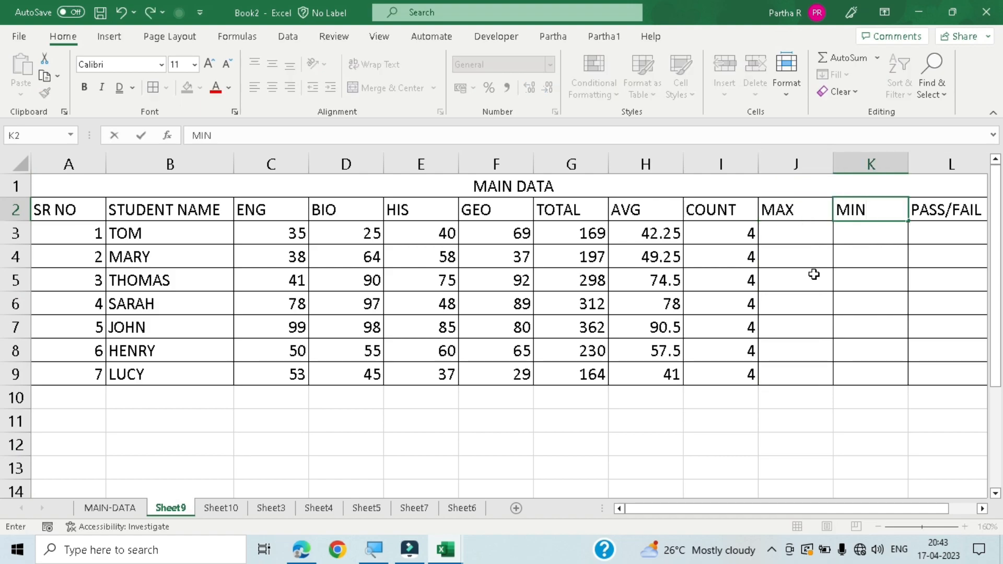
key("Return")
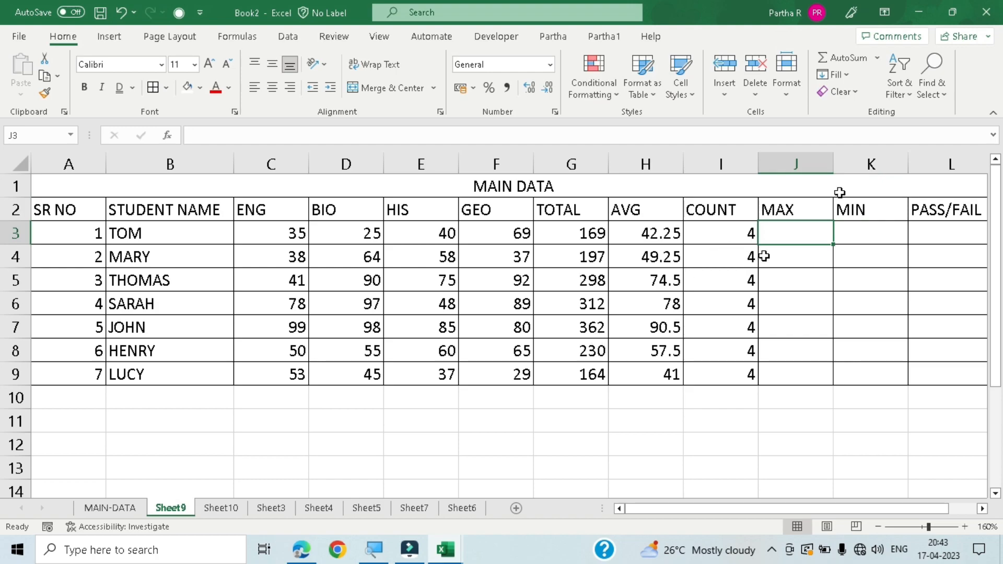
- Find the highest subject mark in J3 with =MAX(C3:F3), excluding TOTAL, AVG and COUNT, and fill it down to J9
left_click(877, 58)
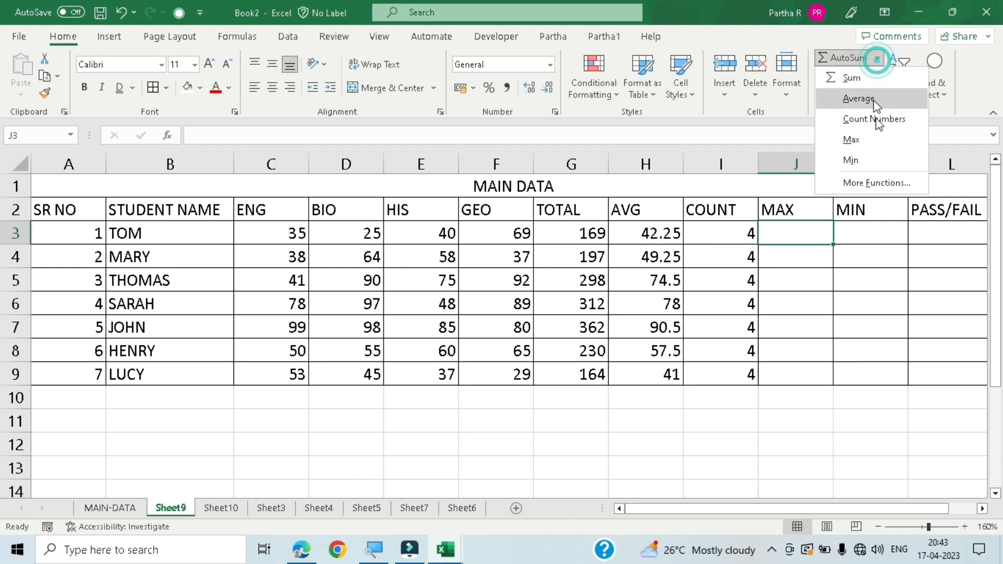
left_click(879, 140)
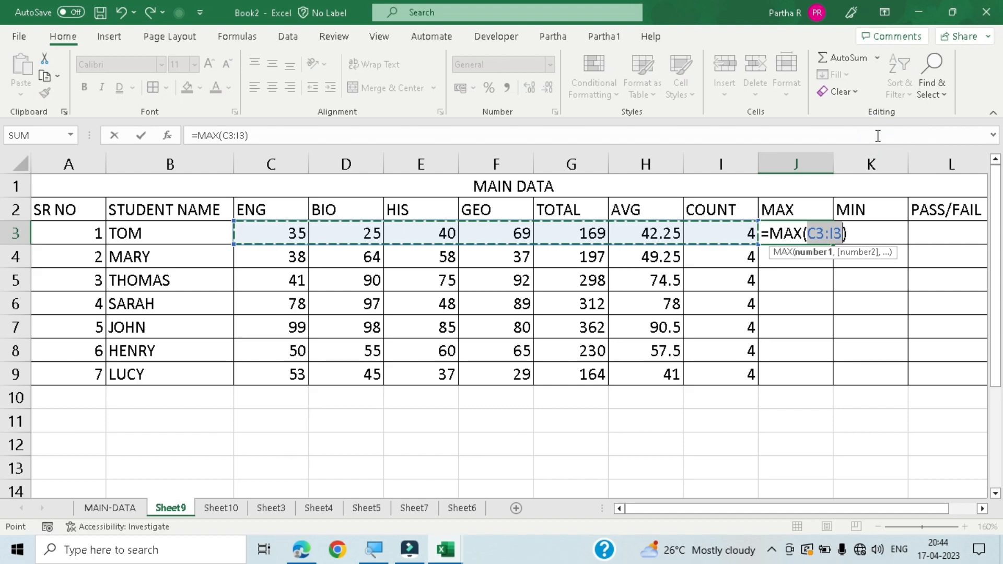
key("shift+Left")
key("shift+Left")
key("shift+Left")
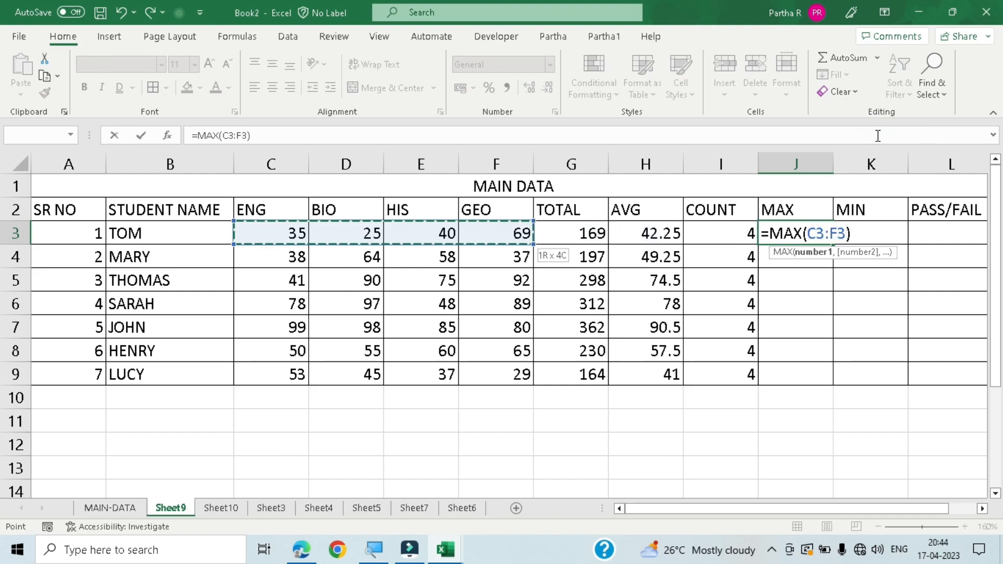
key("Return")
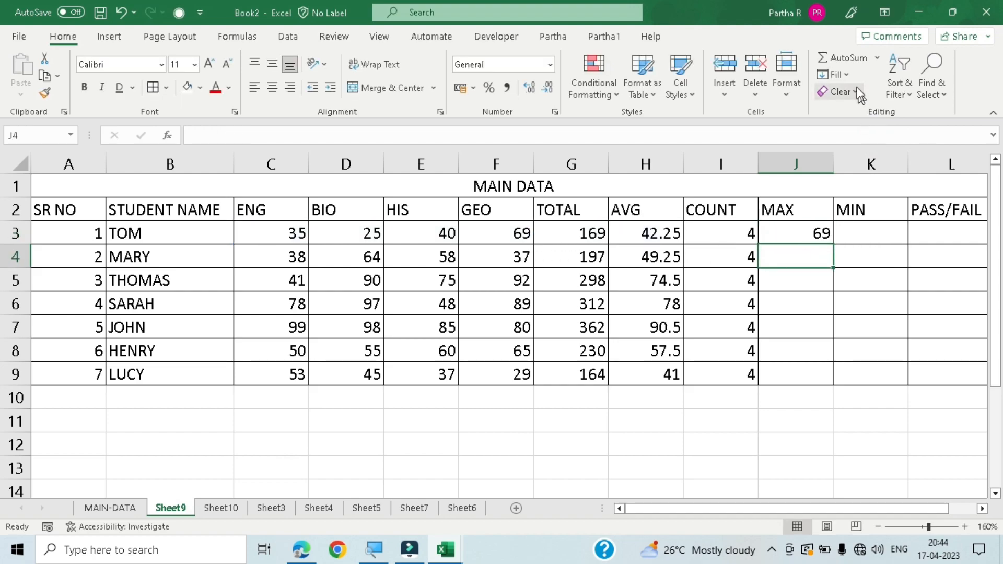
left_click(831, 239)
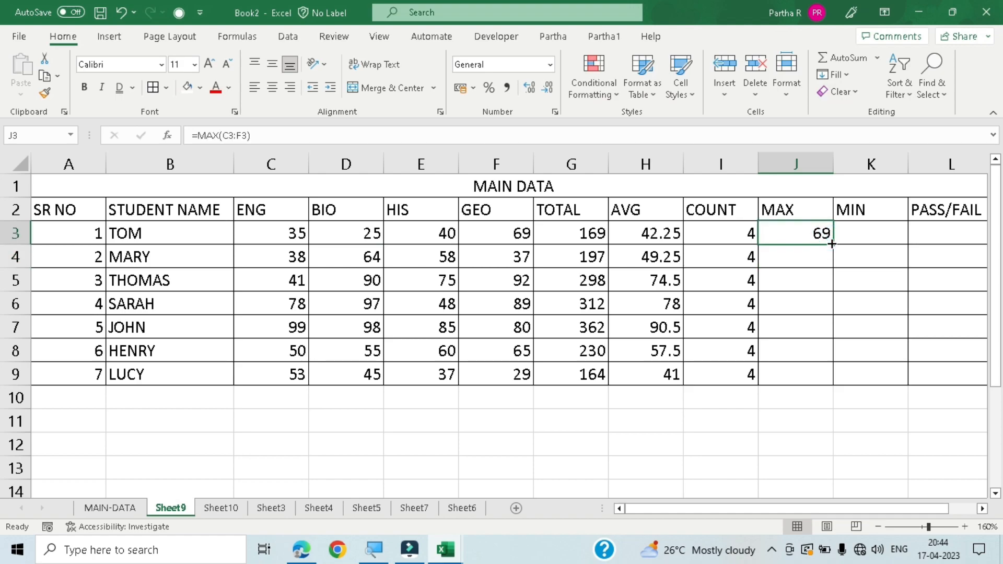
double_click(831, 244)
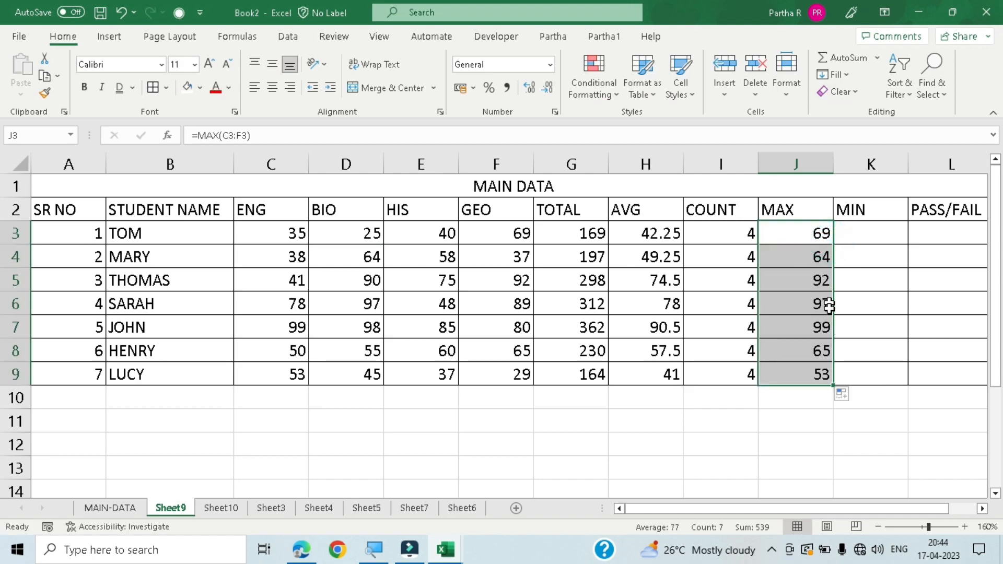
- Find the lowest subject mark in K3 with =MIN(C3:F3), leaving out the calculated columns, and fill it down to K9
left_click(868, 232)
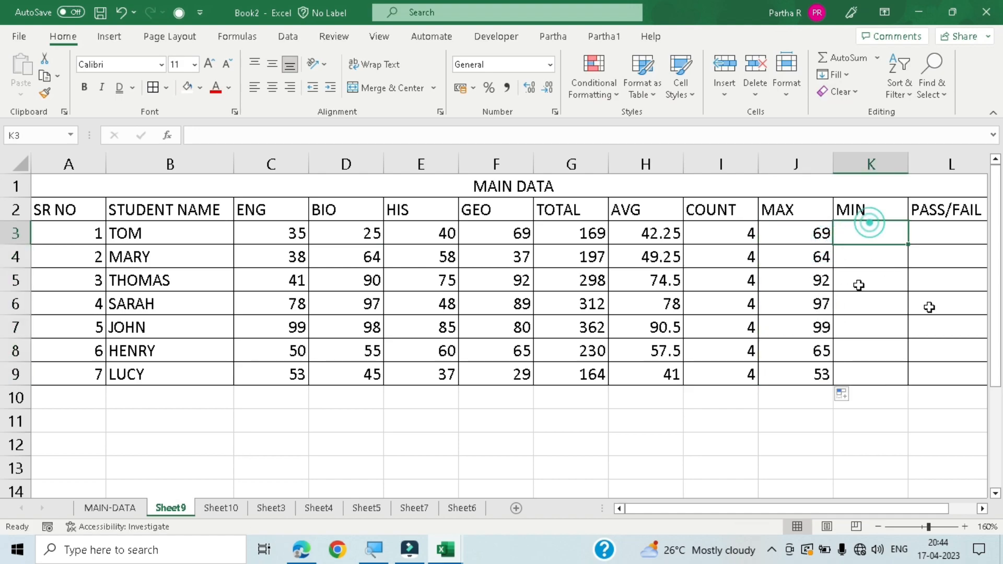
left_click(877, 57)
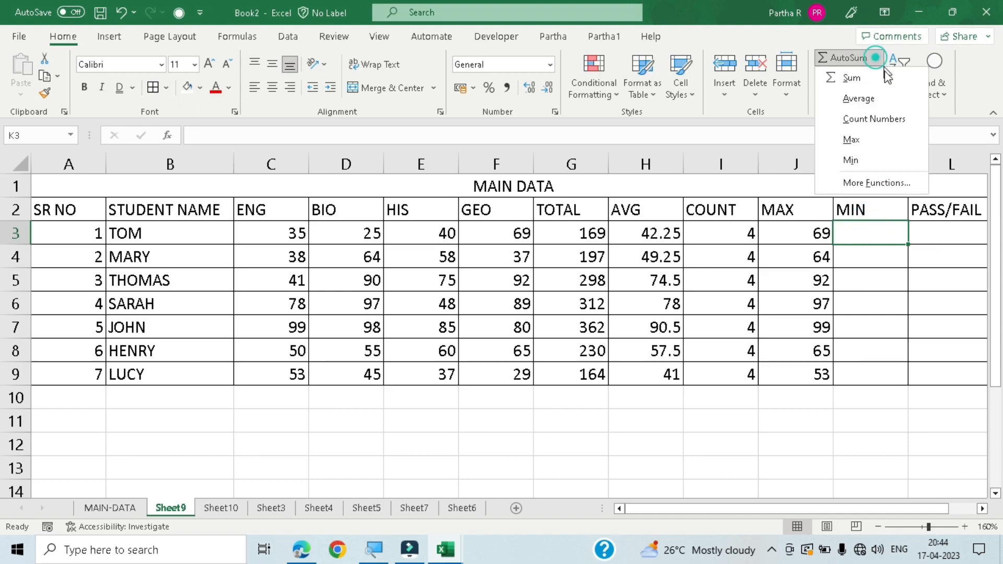
left_click(894, 156)
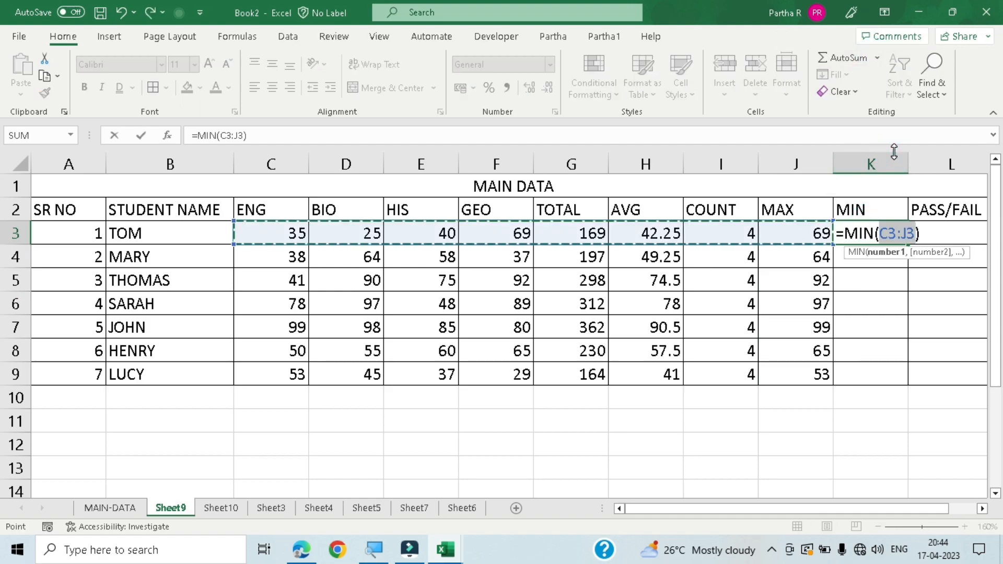
key("shift+Left")
key("shift+Left")
key("shift+Left")
key("shift+Left")
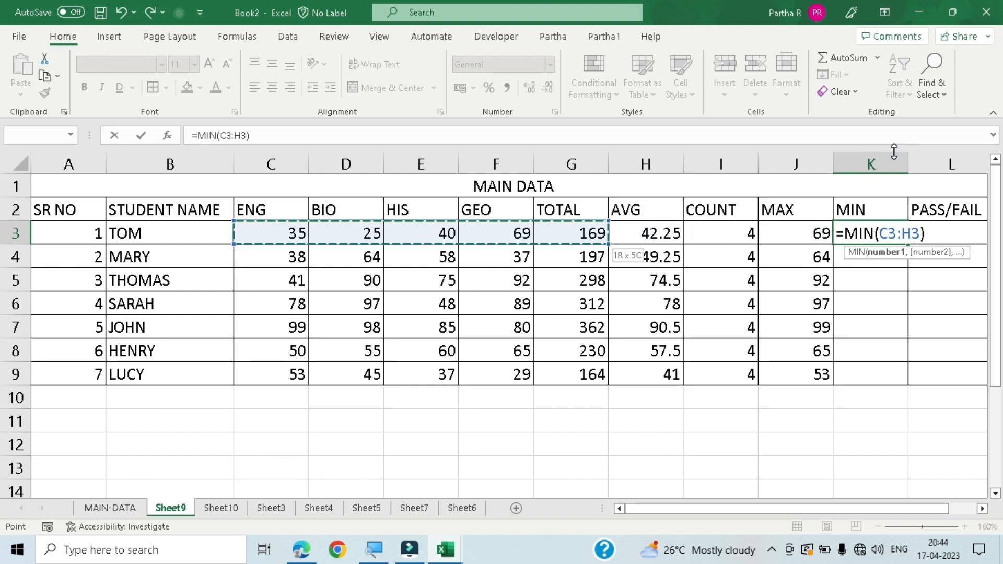
key("Return")
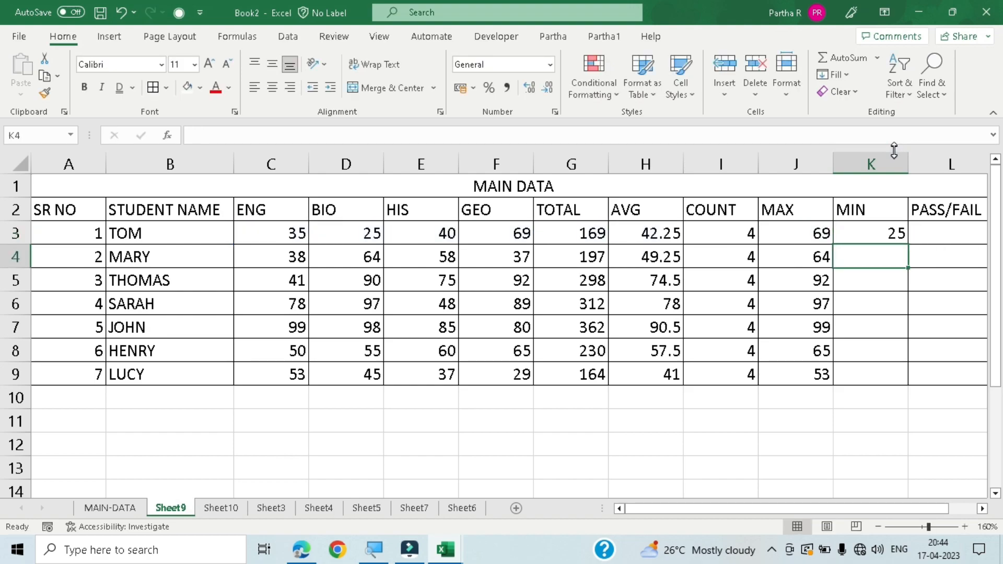
left_click(902, 233)
left_click_drag(907, 244, 896, 384)
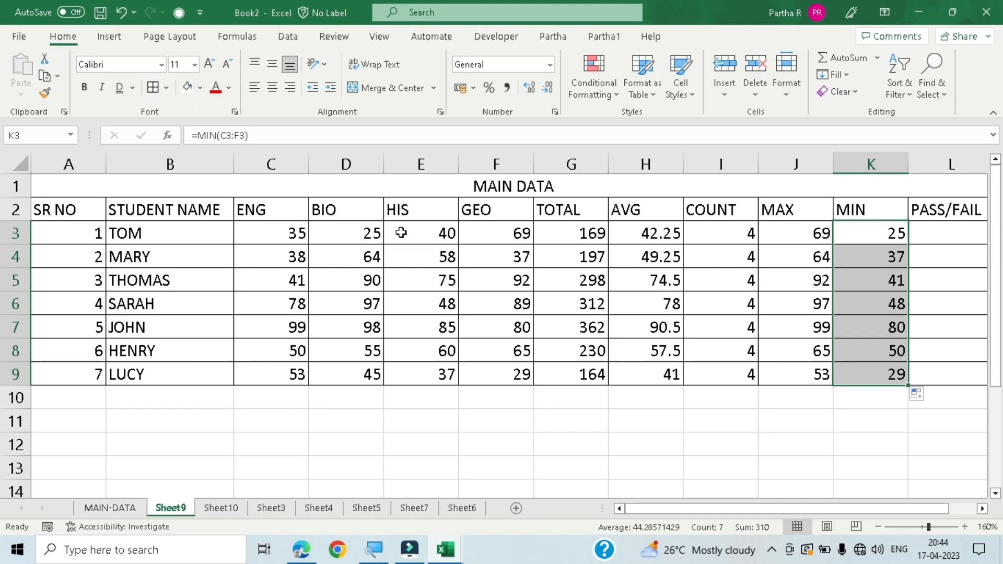
left_click(816, 233)
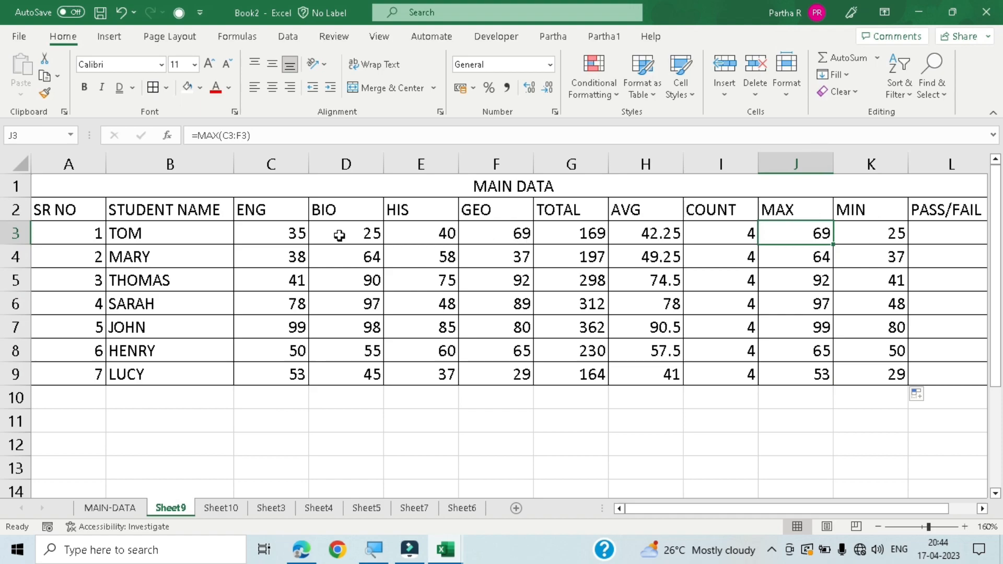
left_click(895, 288)
left_click(888, 326)
left_click(794, 249)
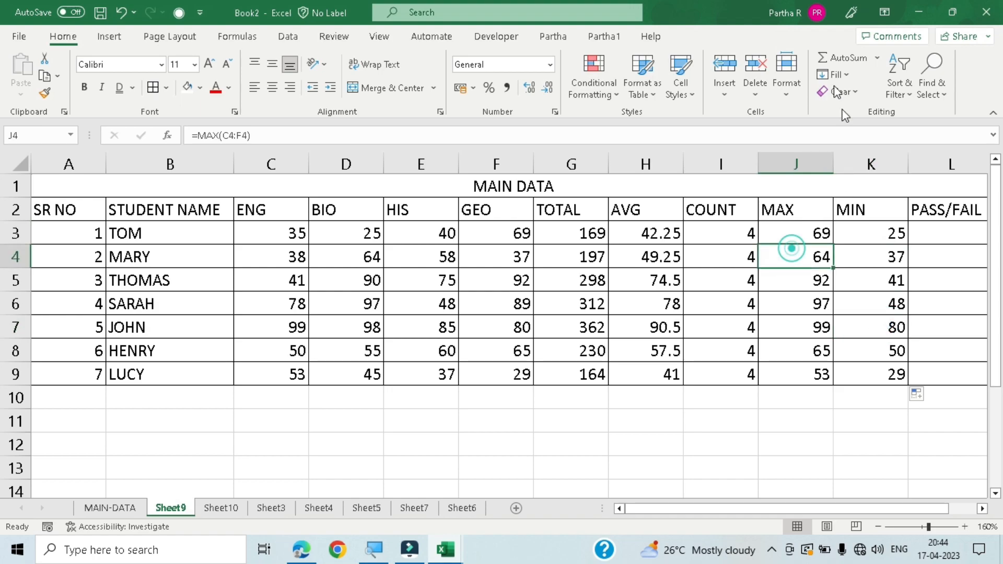
left_click(877, 58)
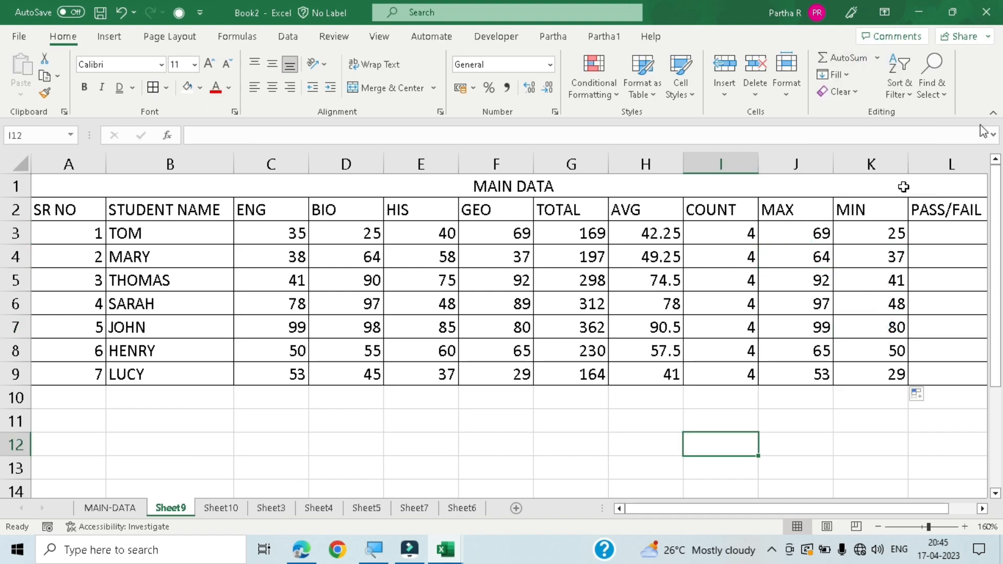
left_click(907, 105)
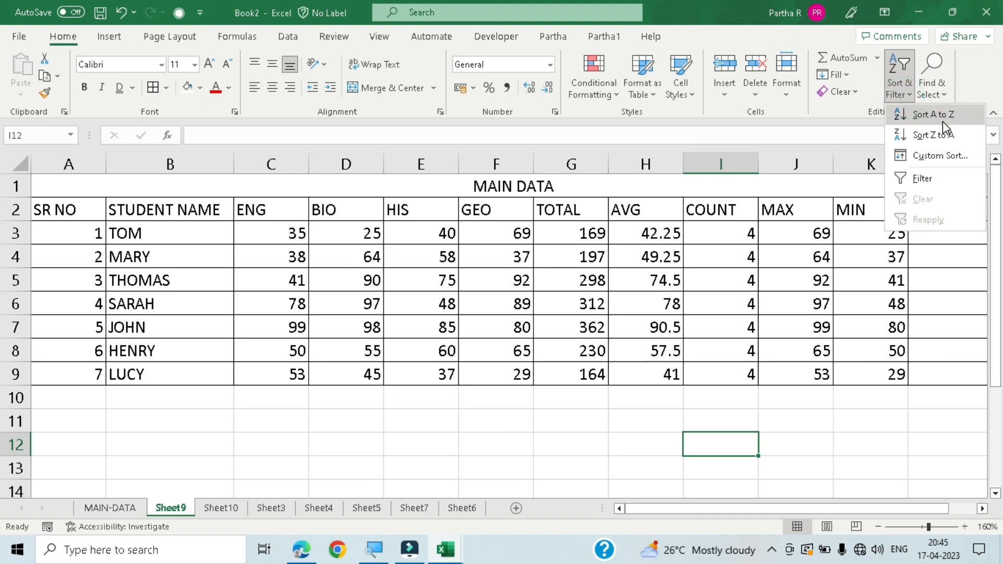
left_click(387, 461)
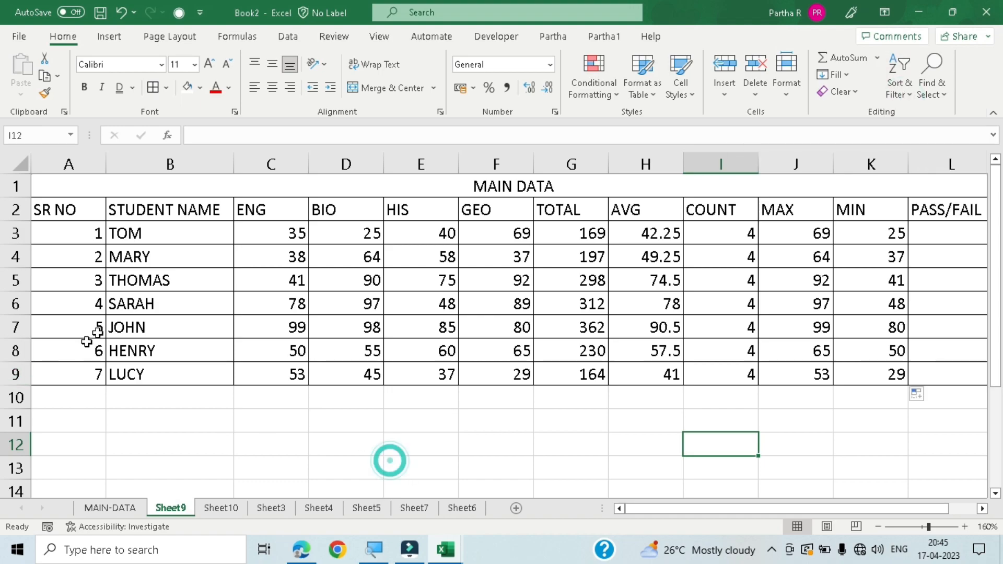
- Sort the STUDENT NAME column (B2:B9) from A to Z, expanding the selection so the whole rows move along
left_click(180, 209)
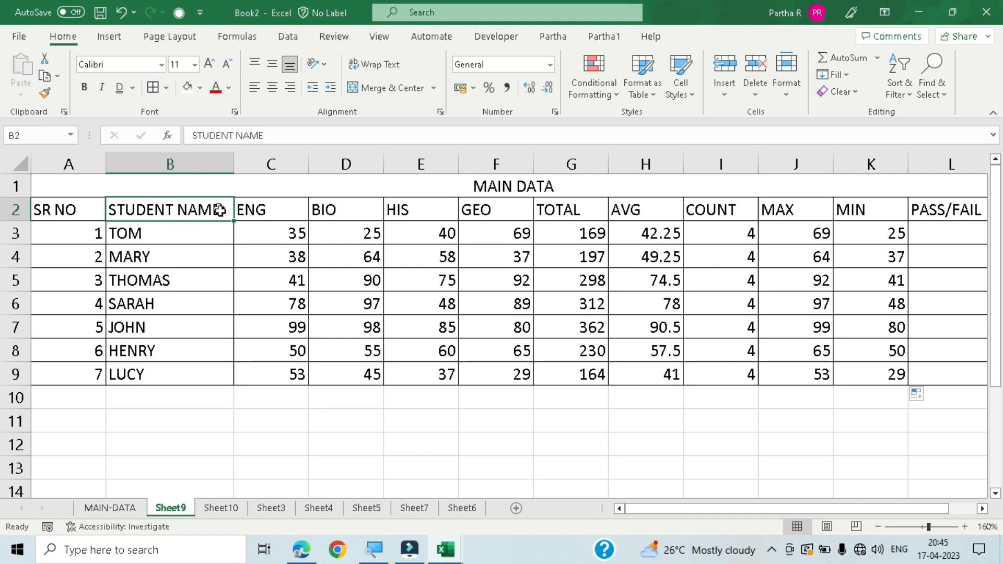
left_click_drag(188, 208, 194, 377)
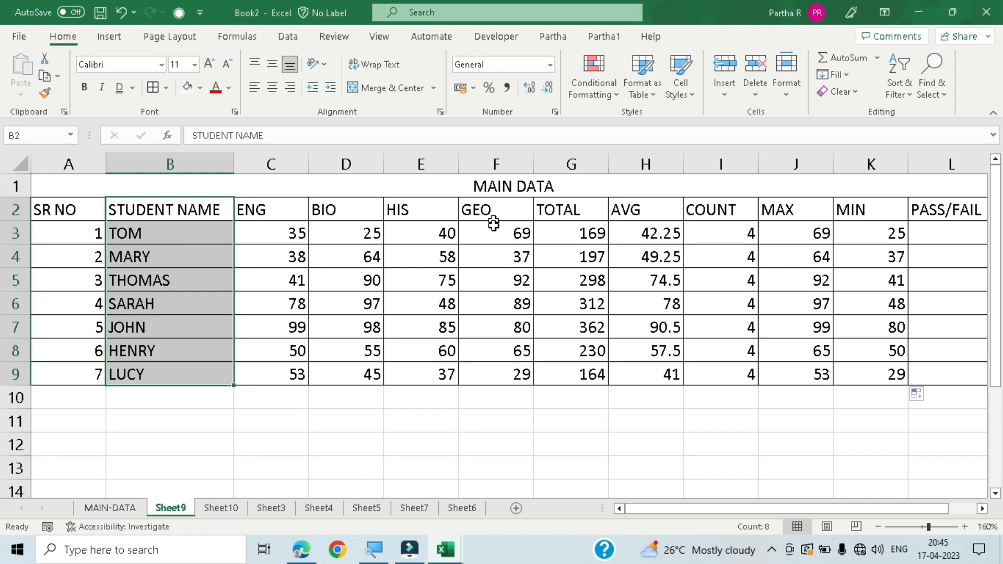
left_click(897, 84)
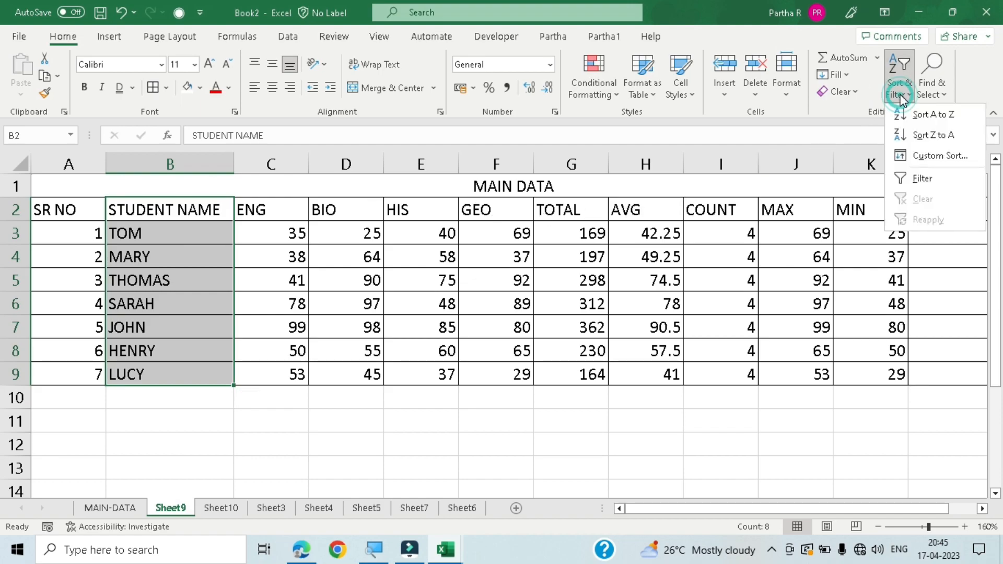
left_click(916, 119)
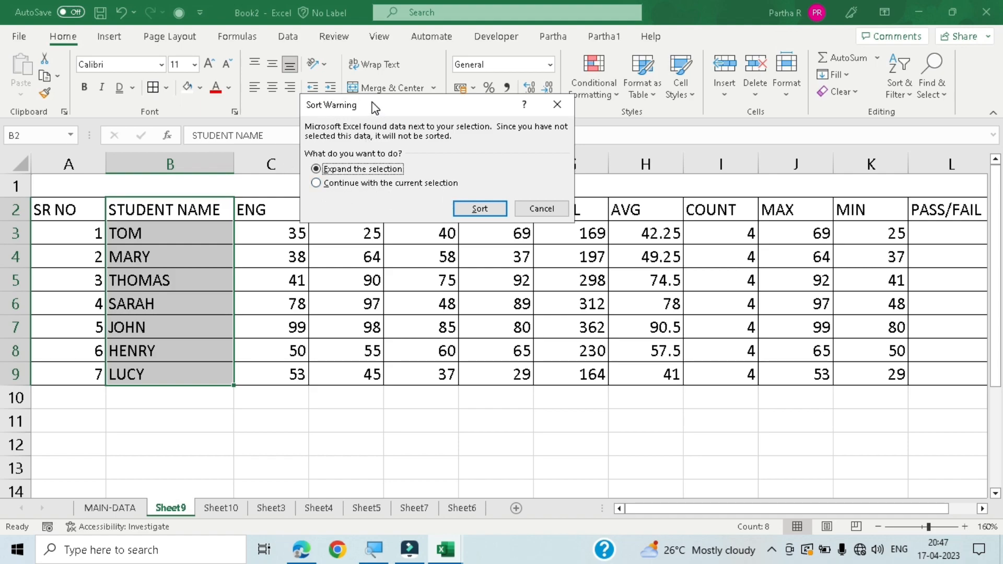
left_click_drag(374, 107, 395, 93)
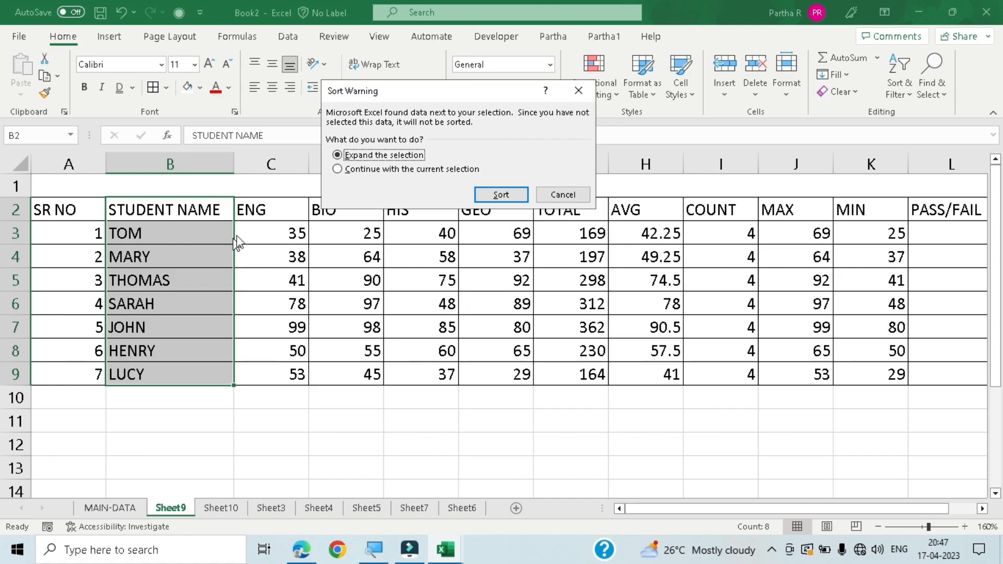
left_click(379, 170)
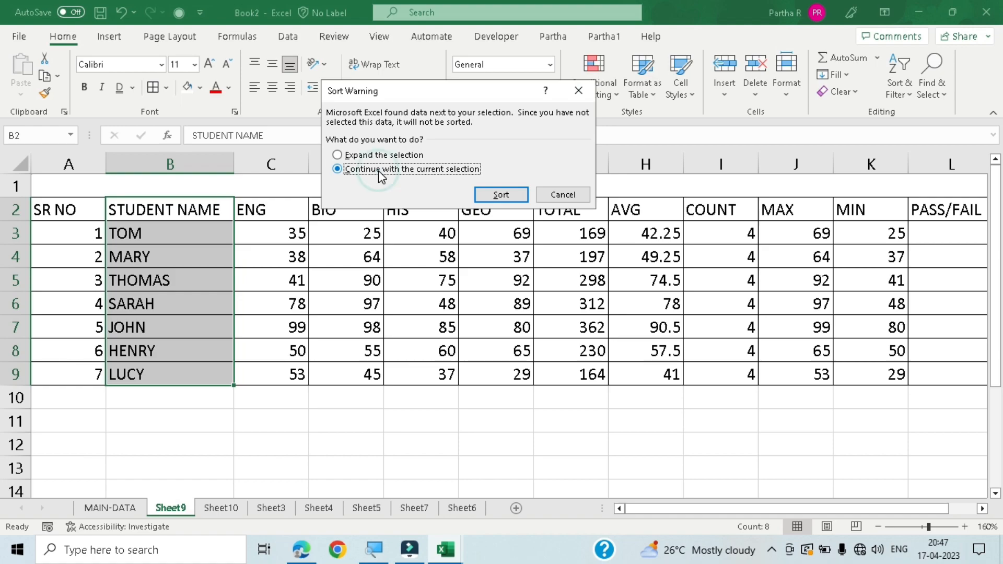
left_click_drag(465, 90, 438, 53)
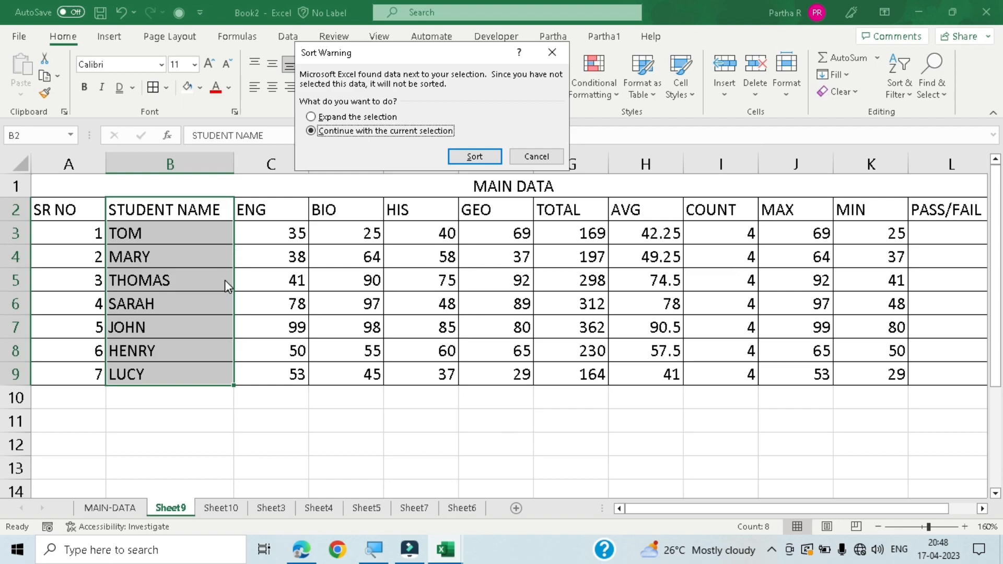
left_click(332, 118)
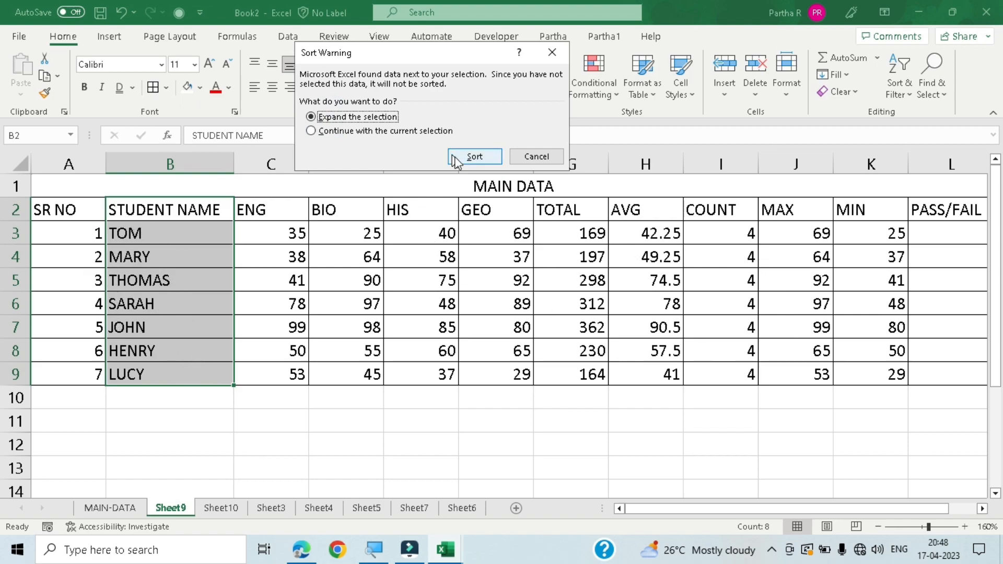
left_click(473, 157)
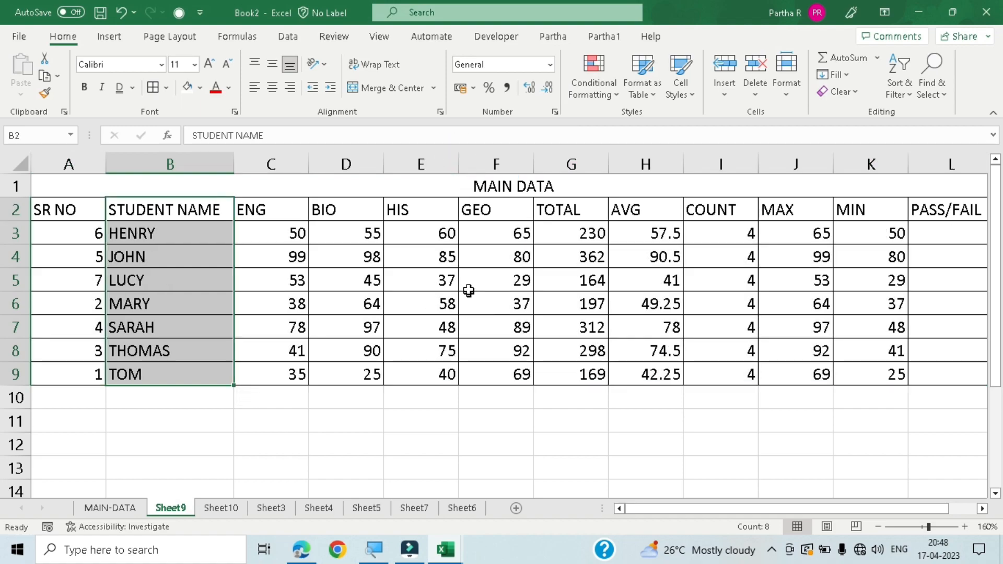
left_click(466, 288)
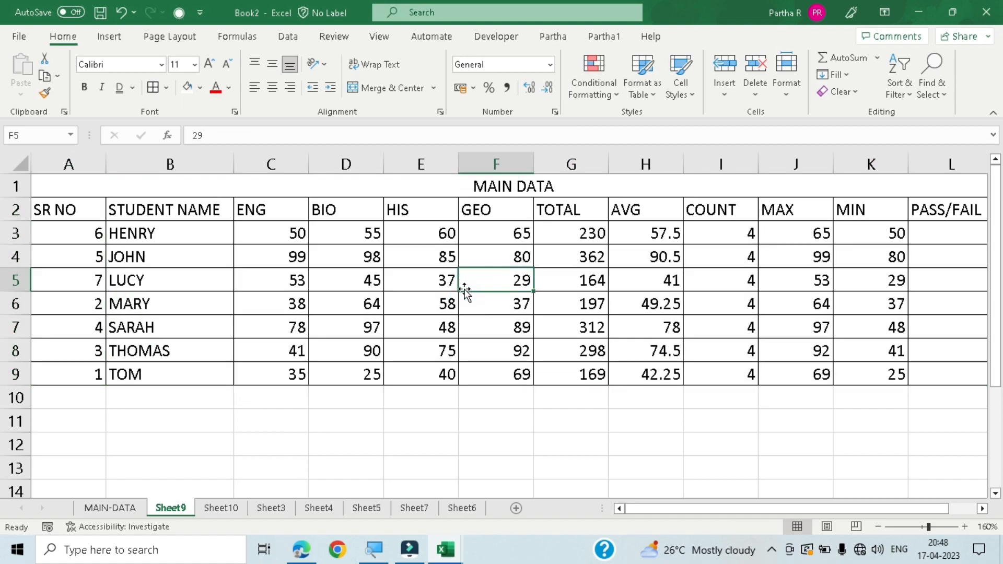
- Sort the student names in B3:B9 from Z to A, expanding the selection to the adjacent data
left_click(891, 99)
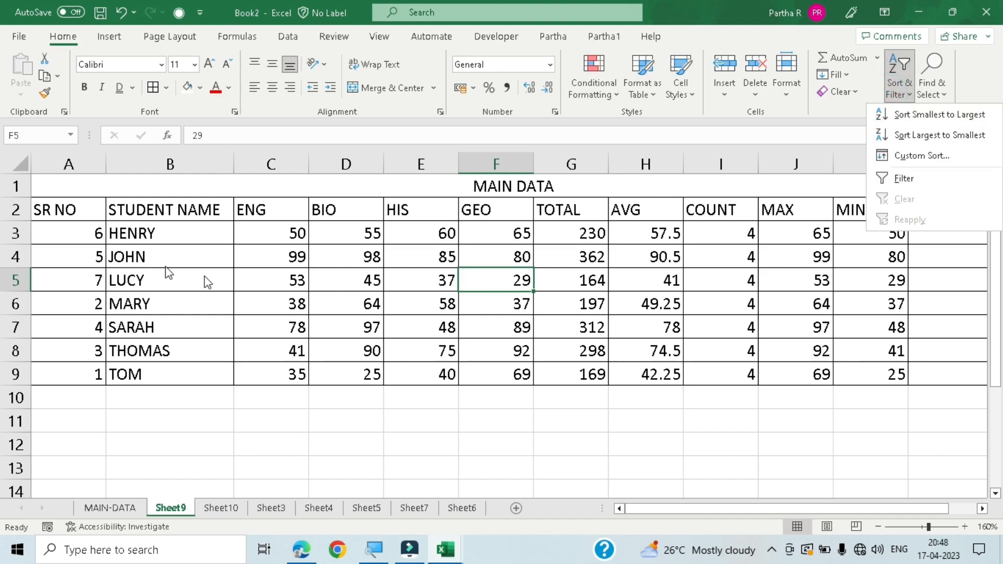
left_click(210, 427)
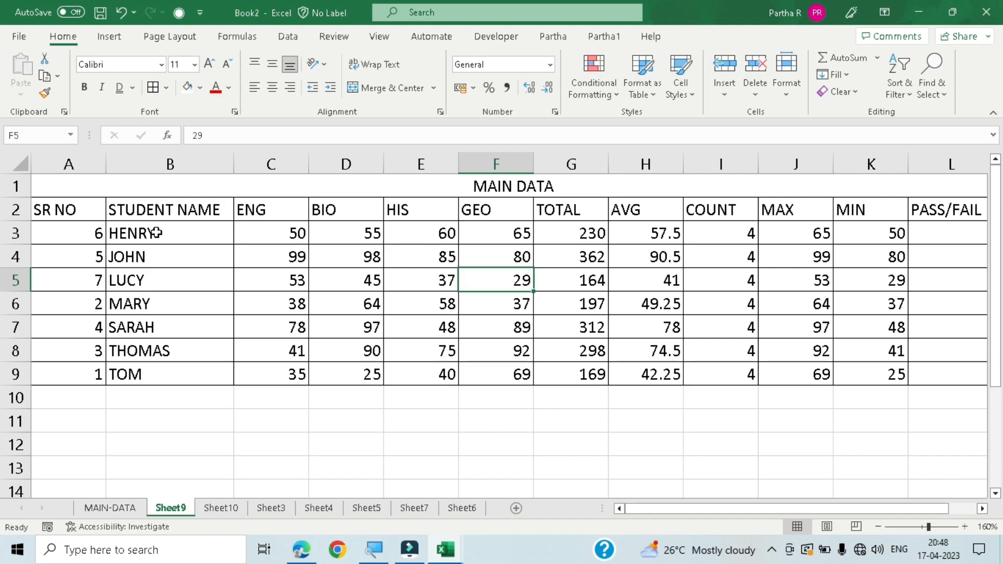
left_click_drag(155, 234, 157, 378)
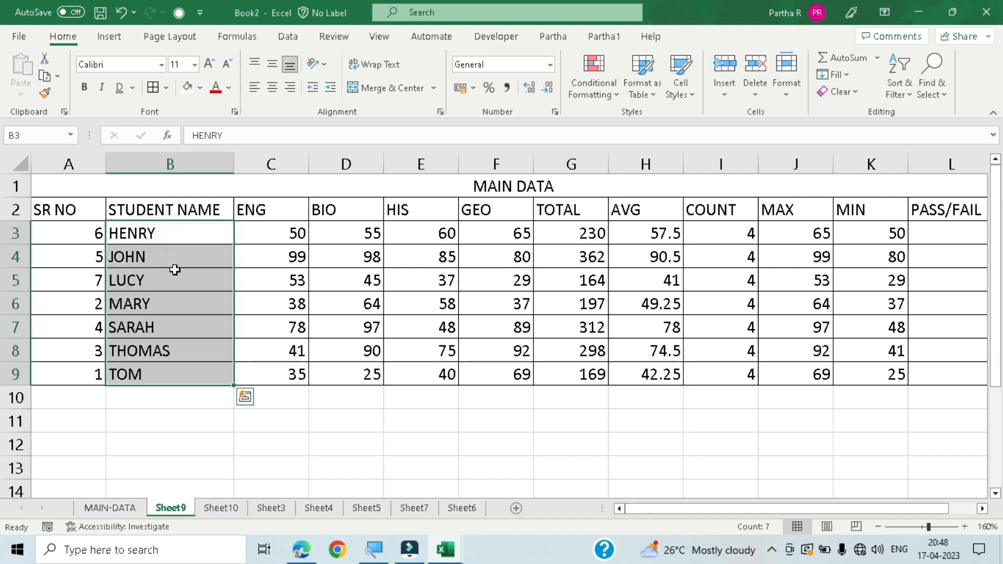
left_click(898, 83)
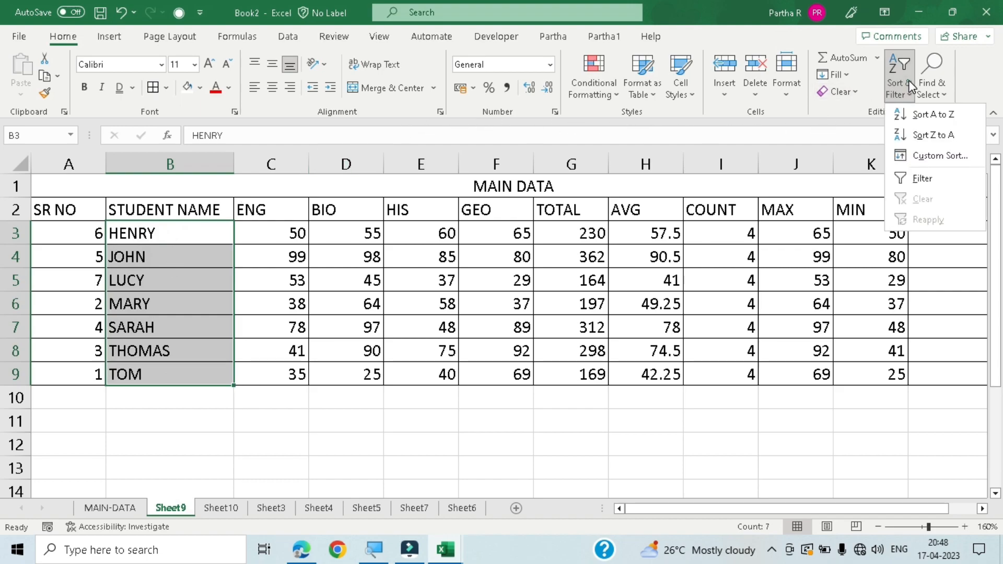
left_click(929, 136)
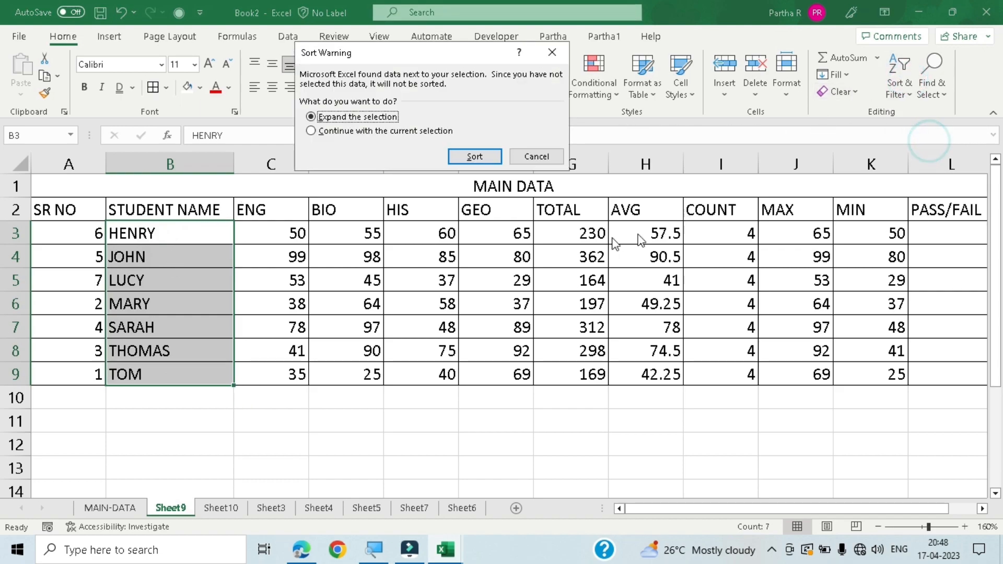
left_click(474, 157)
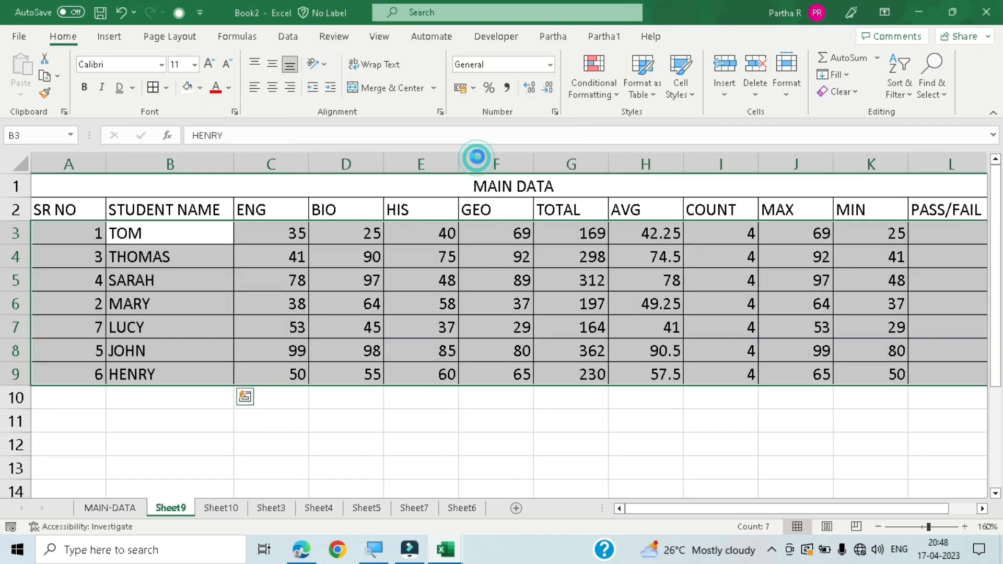
left_click(183, 424)
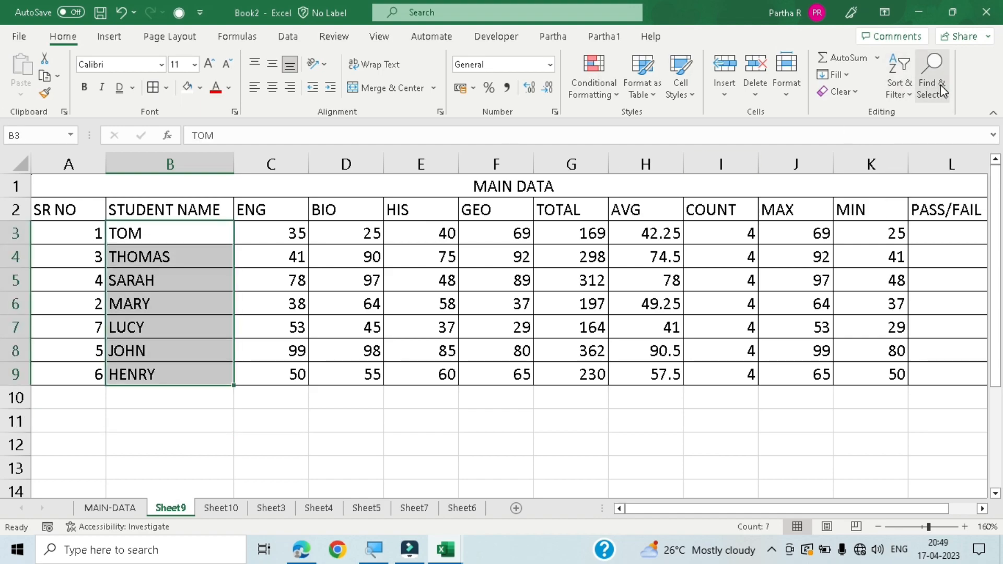
left_click(427, 463)
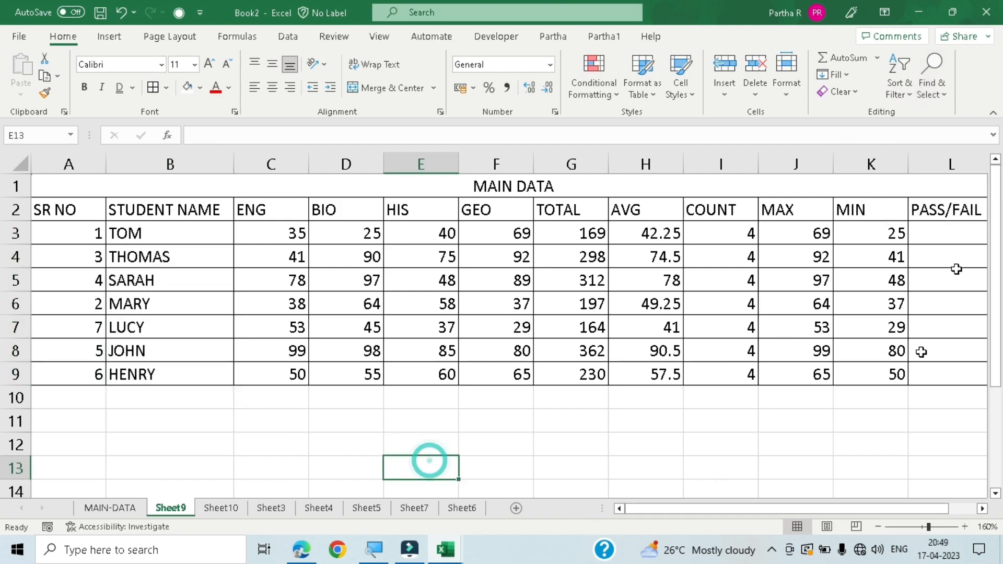
left_click(945, 93)
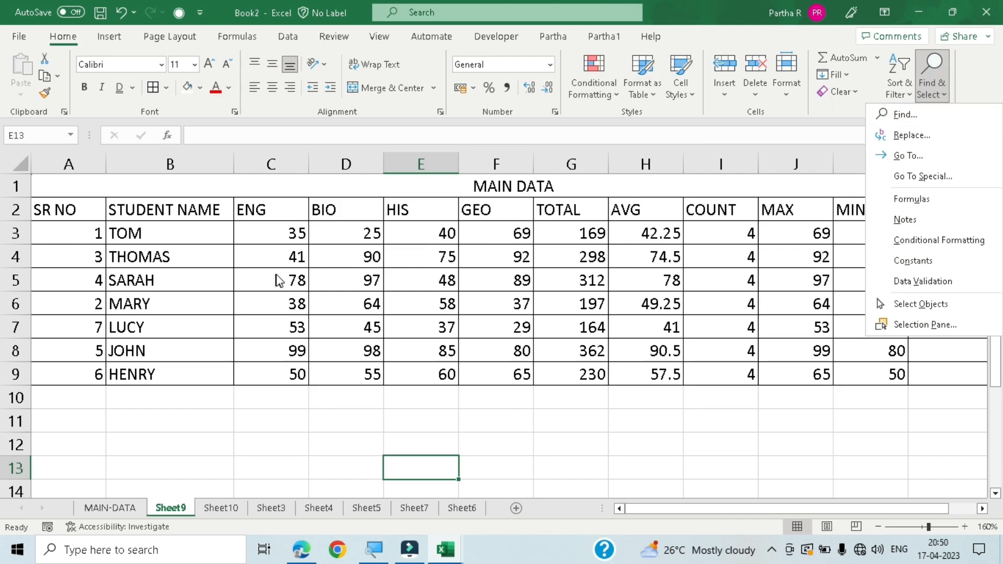
left_click(910, 118)
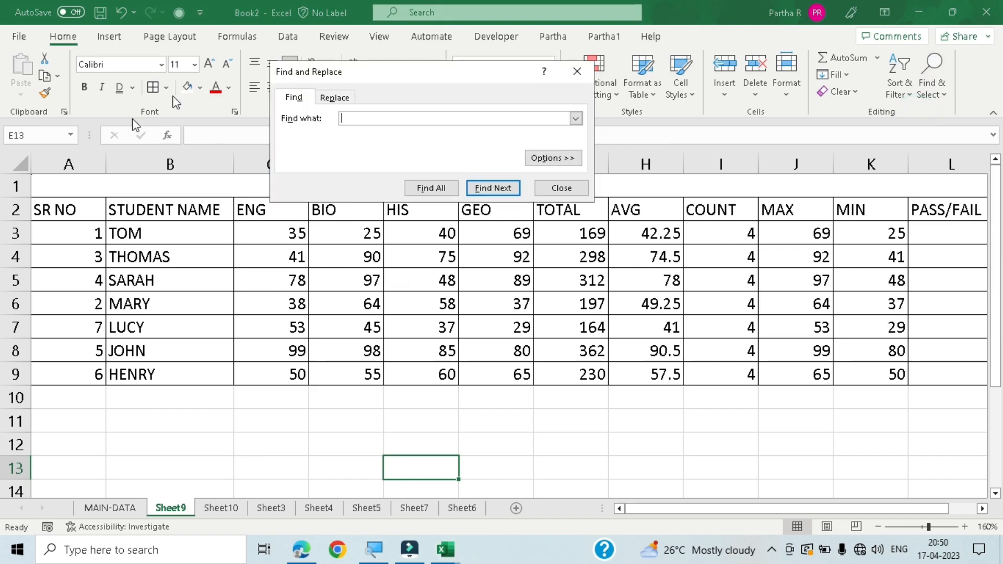
left_click(577, 71)
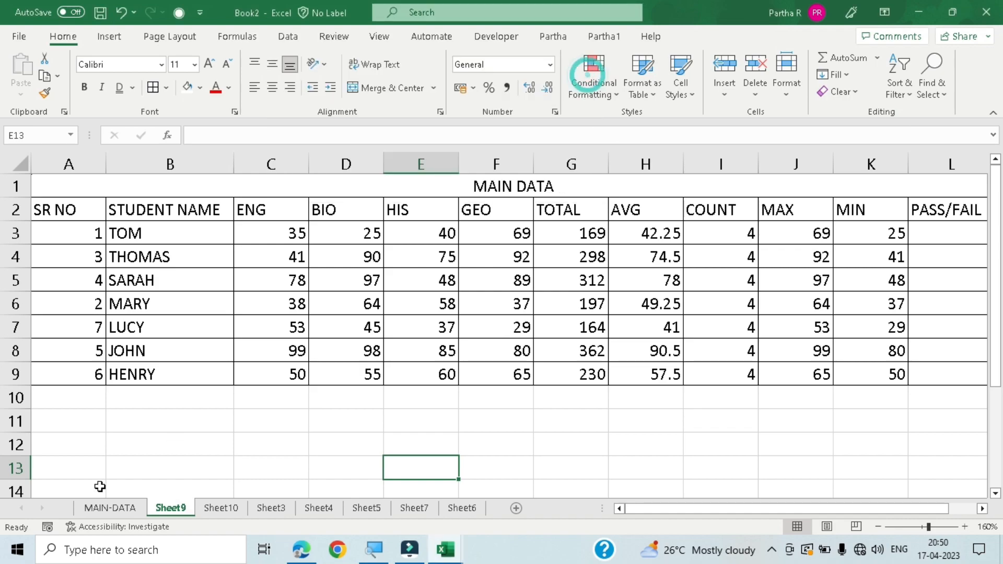
- Replace all occurrences of the student name in B8 with the student name from B6, using Find and Replace
key("ctrl+f")
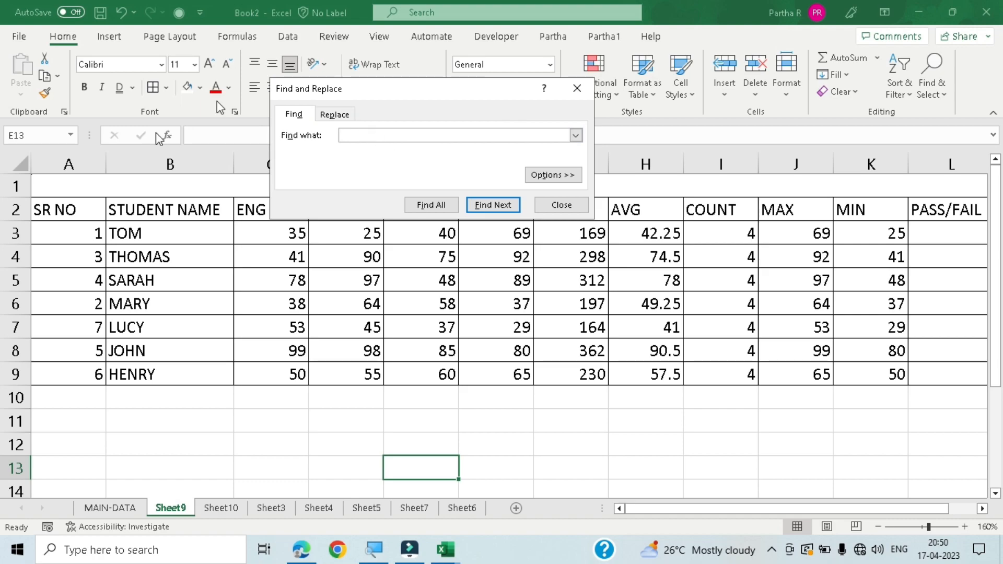
left_click(338, 114)
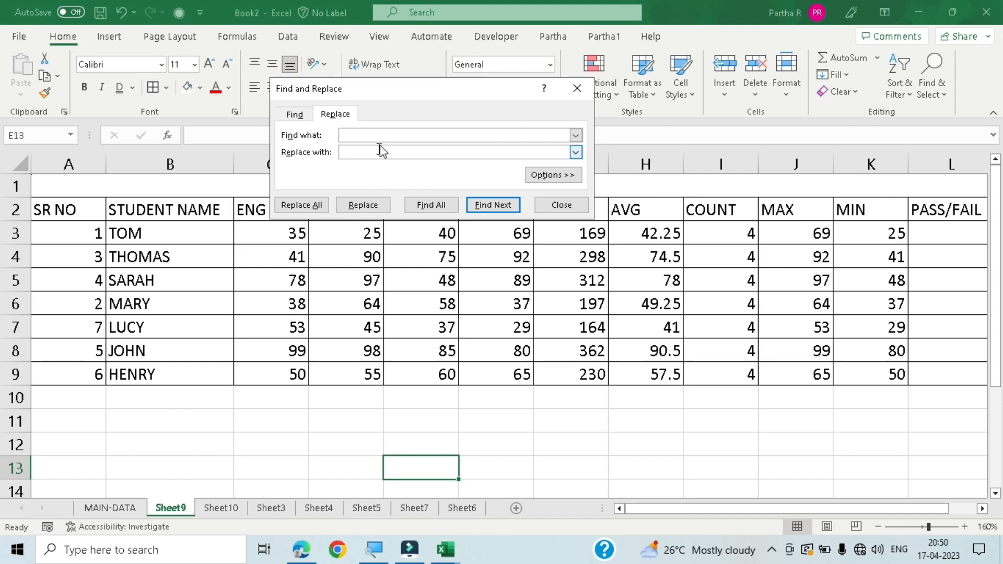
left_click_drag(432, 90, 437, 201)
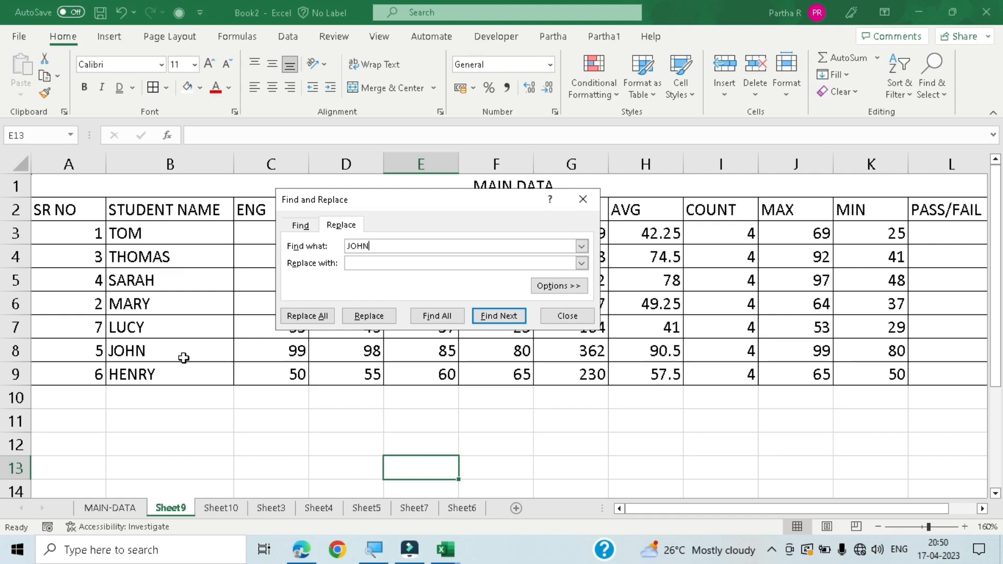
left_click(373, 263)
type("MARY")
left_click(511, 318)
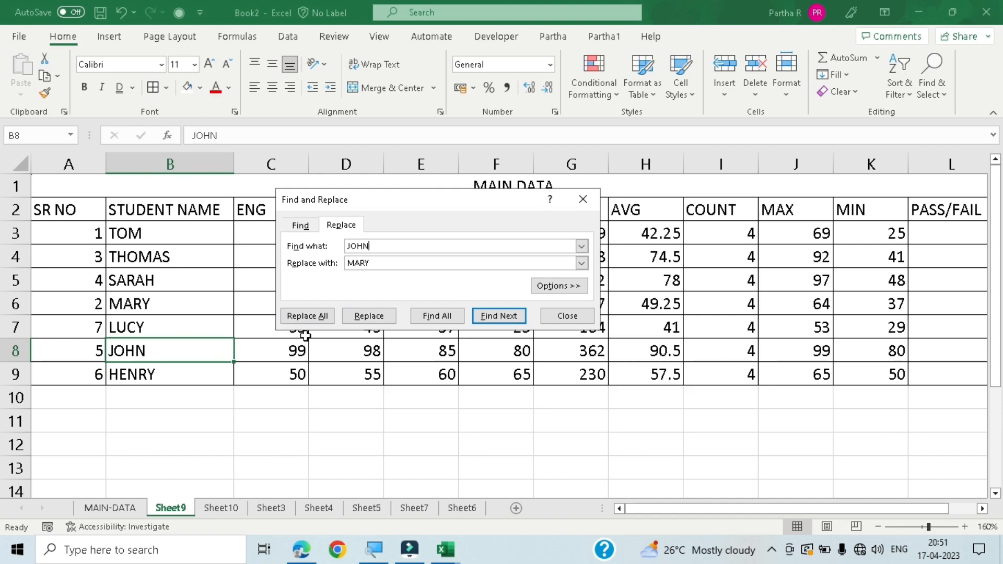
left_click(299, 314)
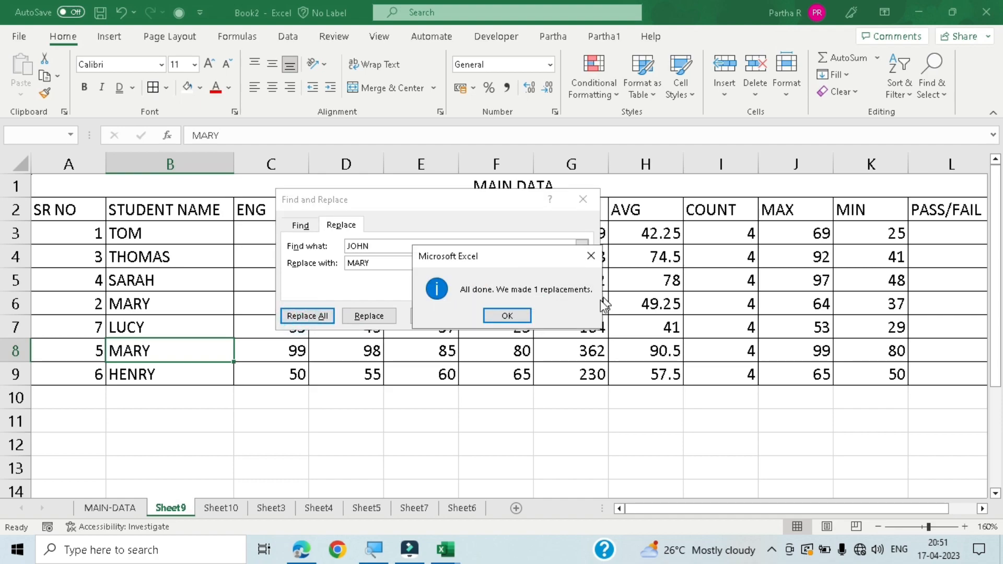
left_click(508, 316)
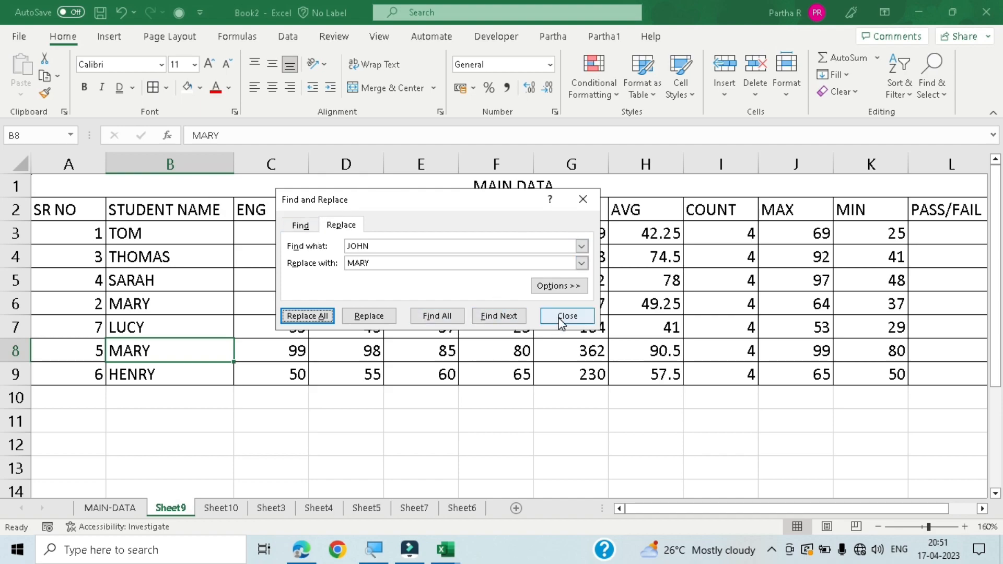
left_click(932, 78)
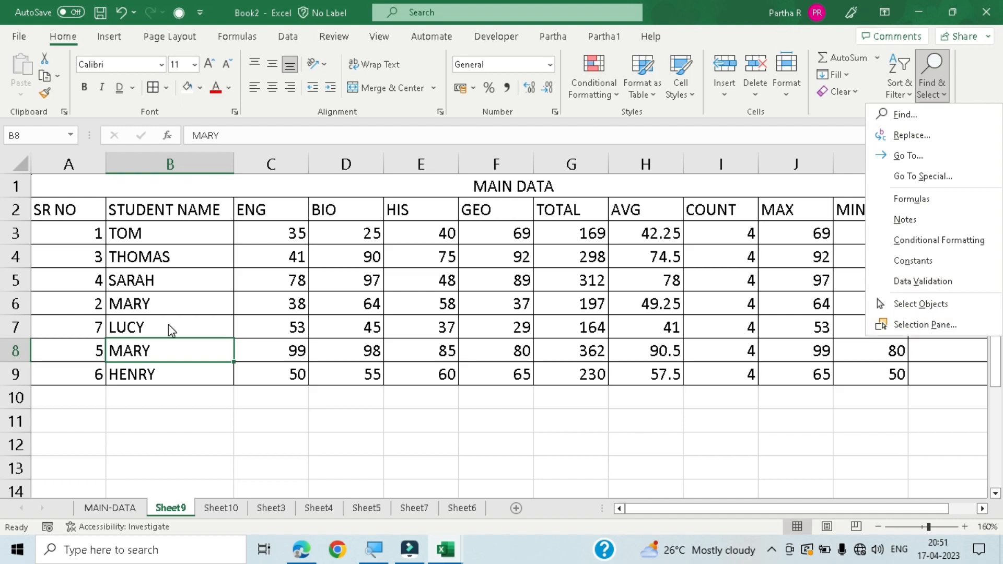
left_click(297, 414)
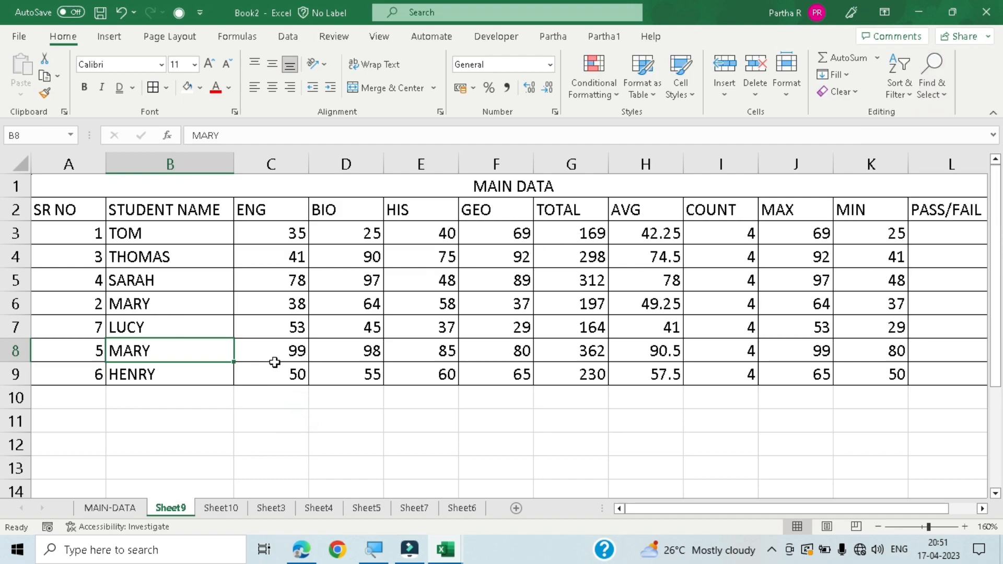
left_click(932, 73)
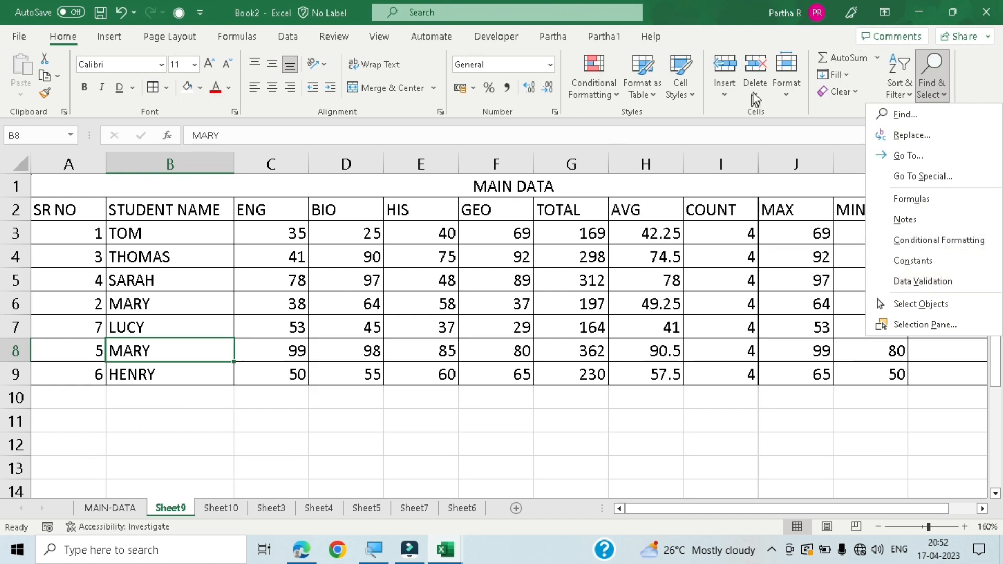
left_click(695, 348)
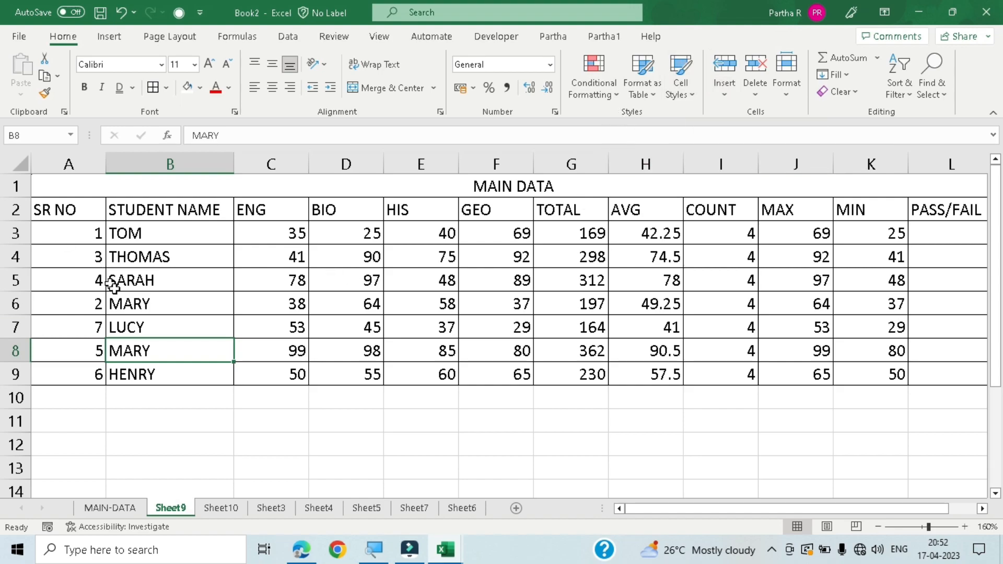
- Examine how the title and header rows behave when moving to the empty rows below the student table
left_click(168, 230)
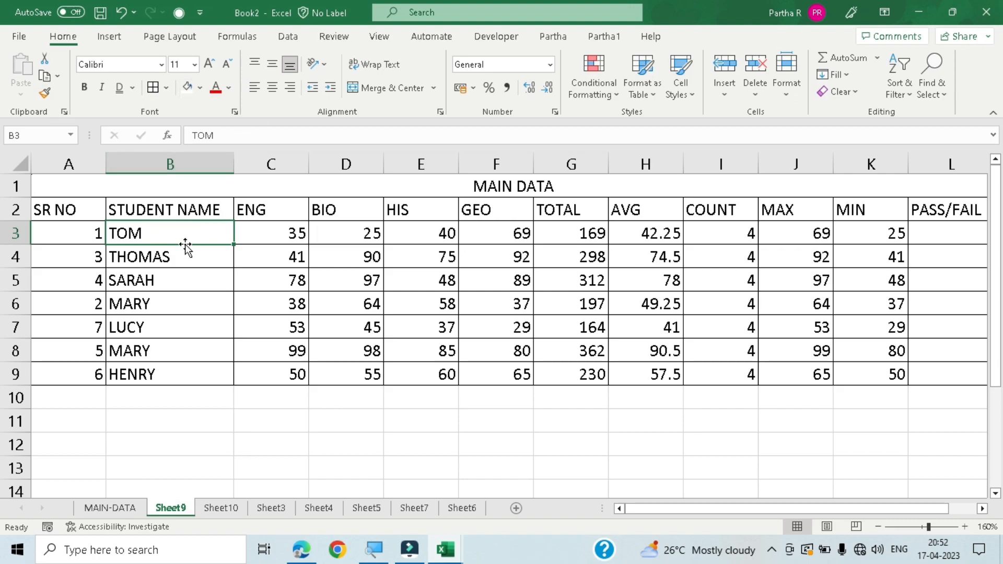
scroll(185, 247, "down", 5)
scroll(185, 244, "up", 3)
scroll(186, 245, "up", 2)
left_click_drag(80, 391, 948, 488)
scroll(728, 347, "down", 1)
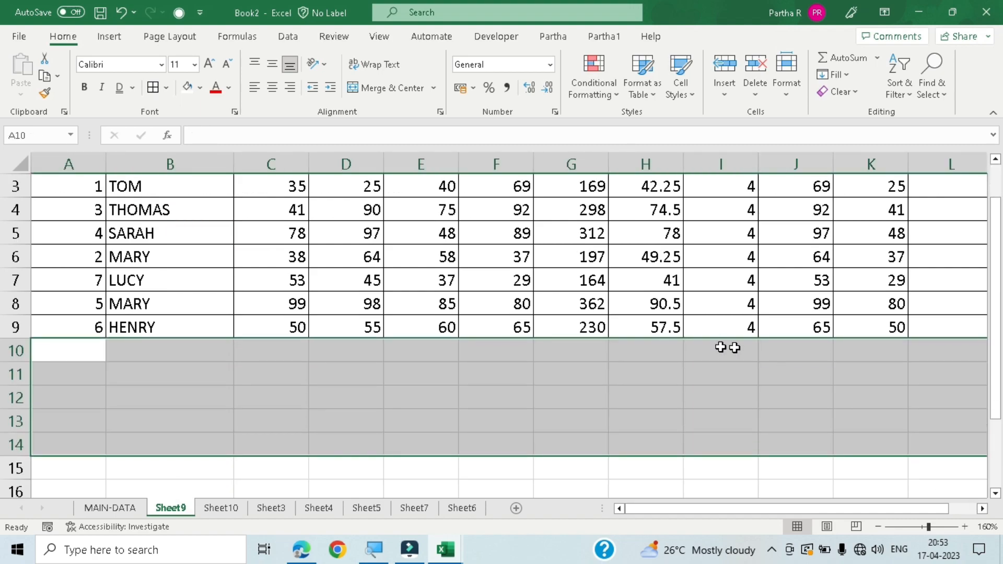
scroll(545, 353, "down", 3)
scroll(235, 320, "up", 3)
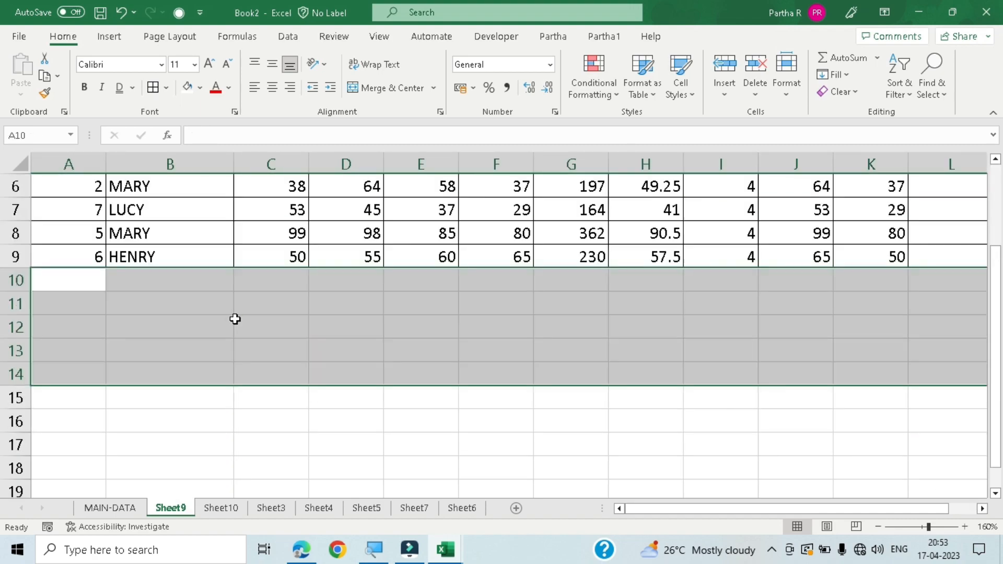
scroll(258, 455, "down", 3)
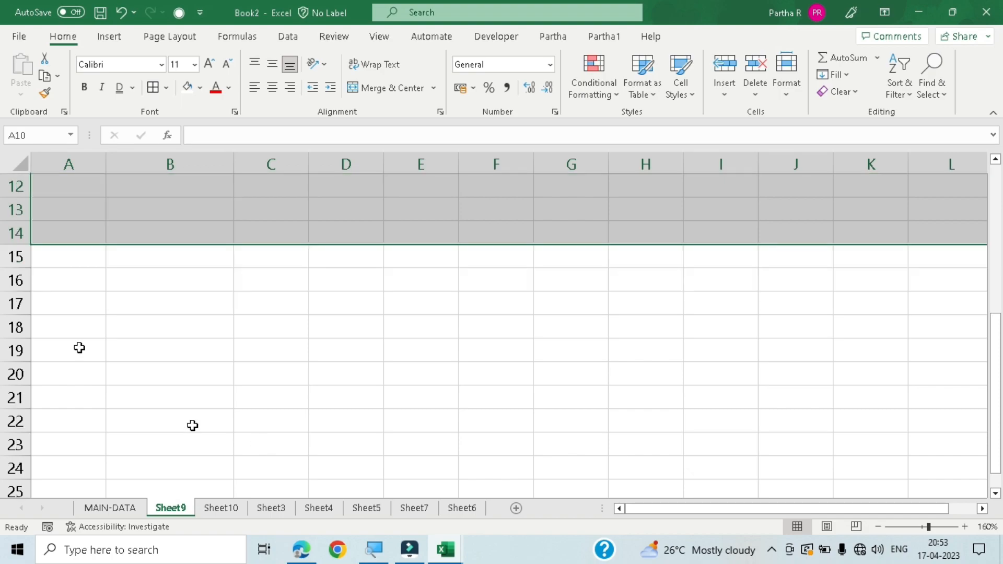
left_click(154, 334)
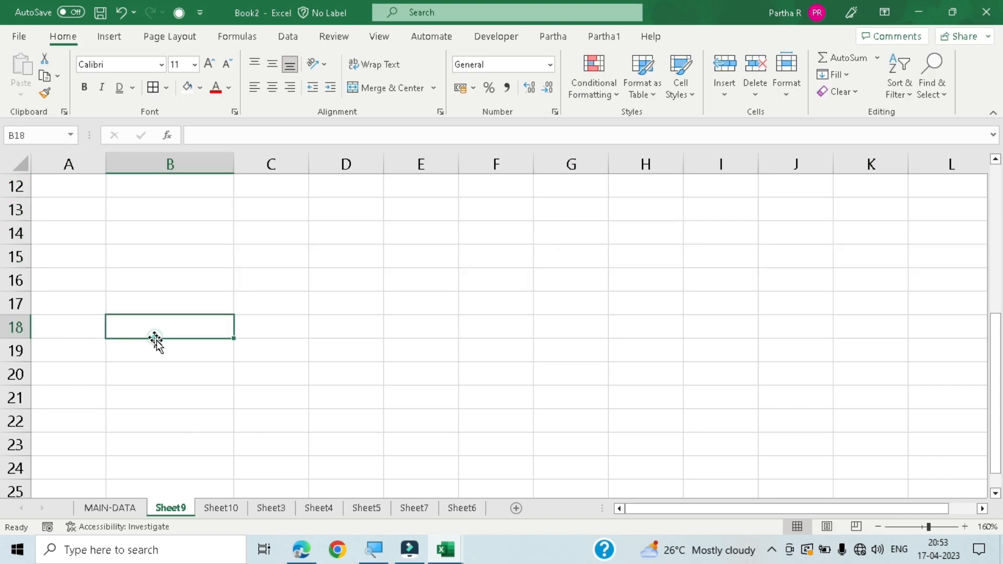
left_click(174, 287)
left_click(260, 284)
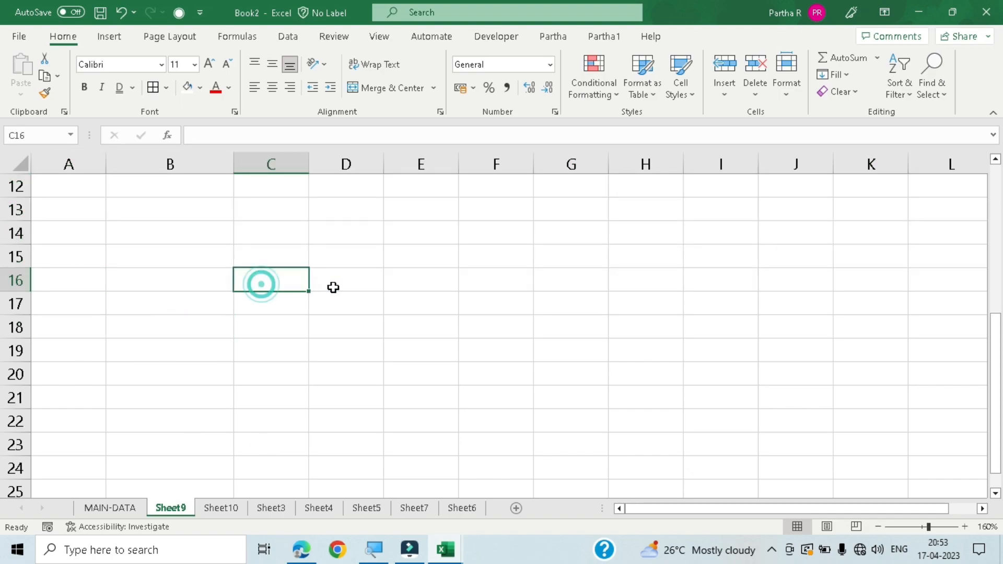
left_click(348, 283)
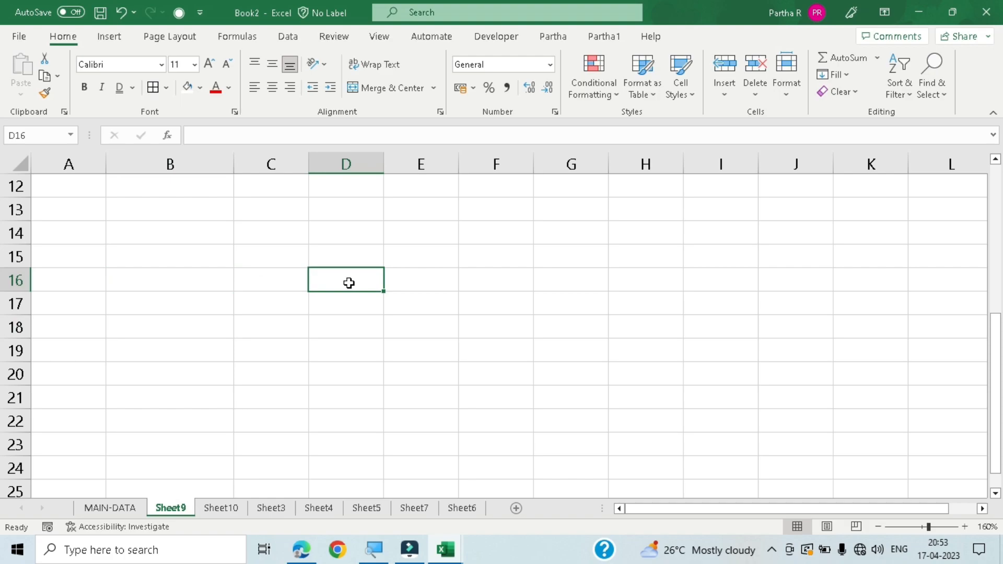
left_click(432, 282)
scroll(430, 283, "up", 4)
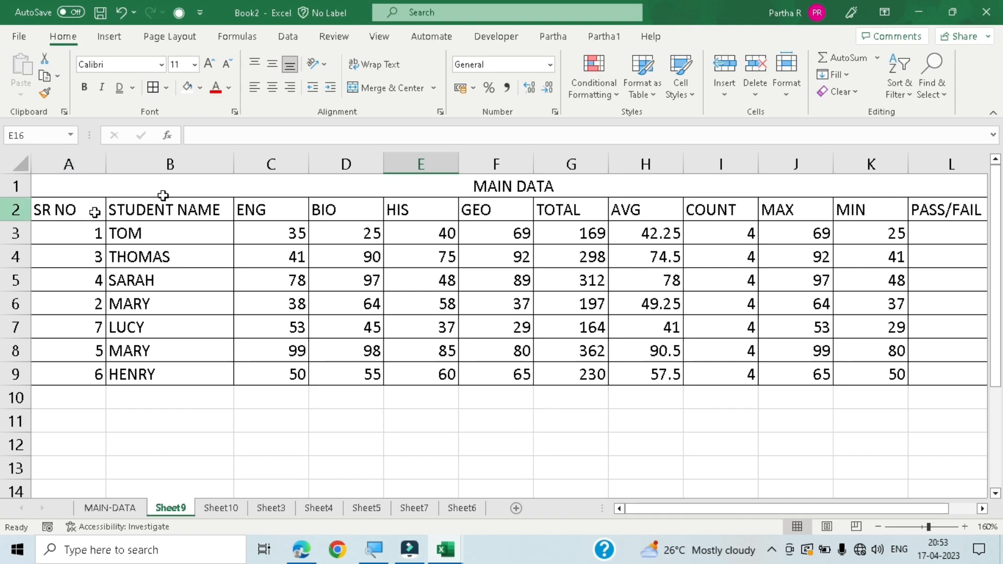
- Freeze the title and header rows 1 and 2 by applying Freeze Panes from cell A3
left_click(62, 232)
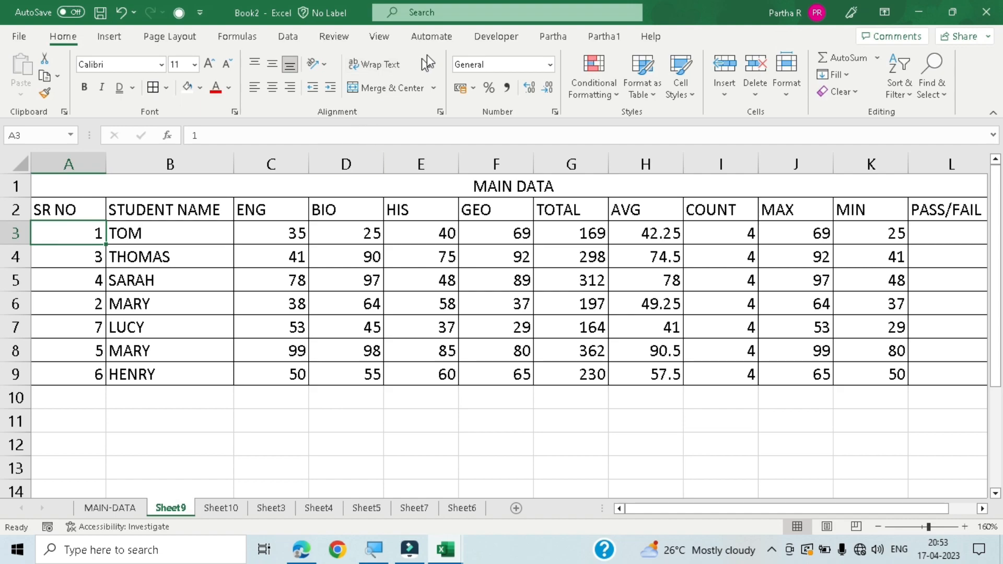
left_click(380, 37)
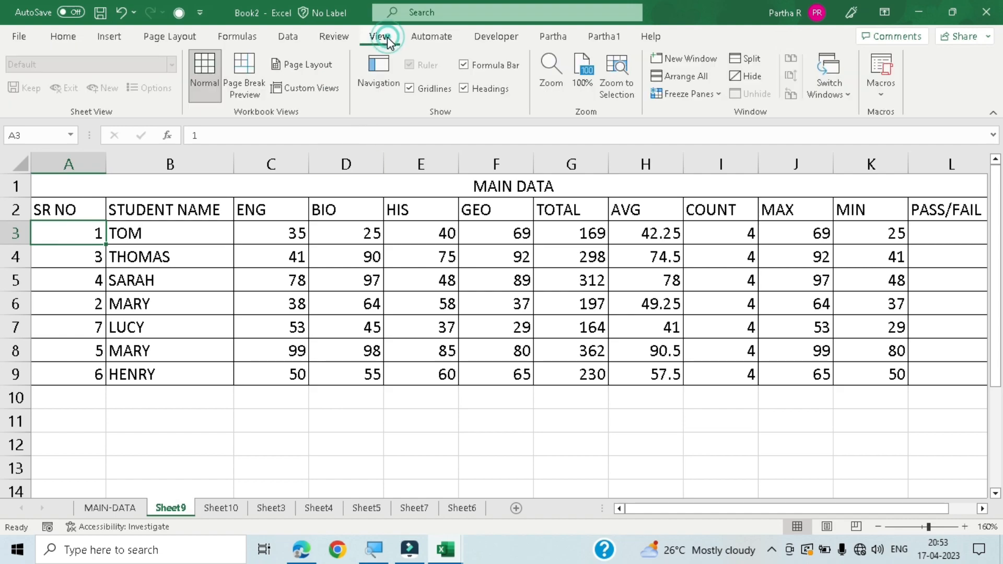
left_click(684, 94)
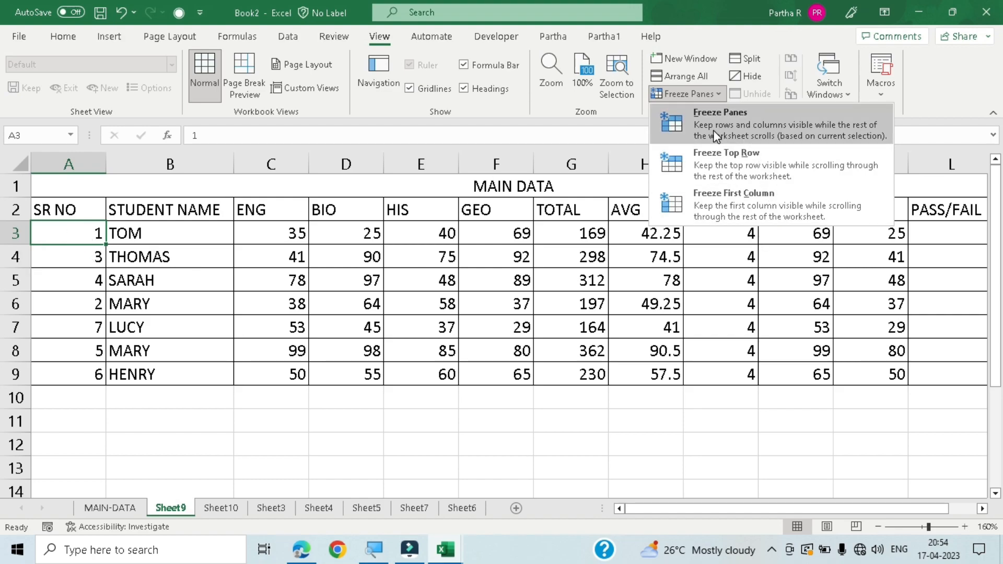
left_click(730, 121)
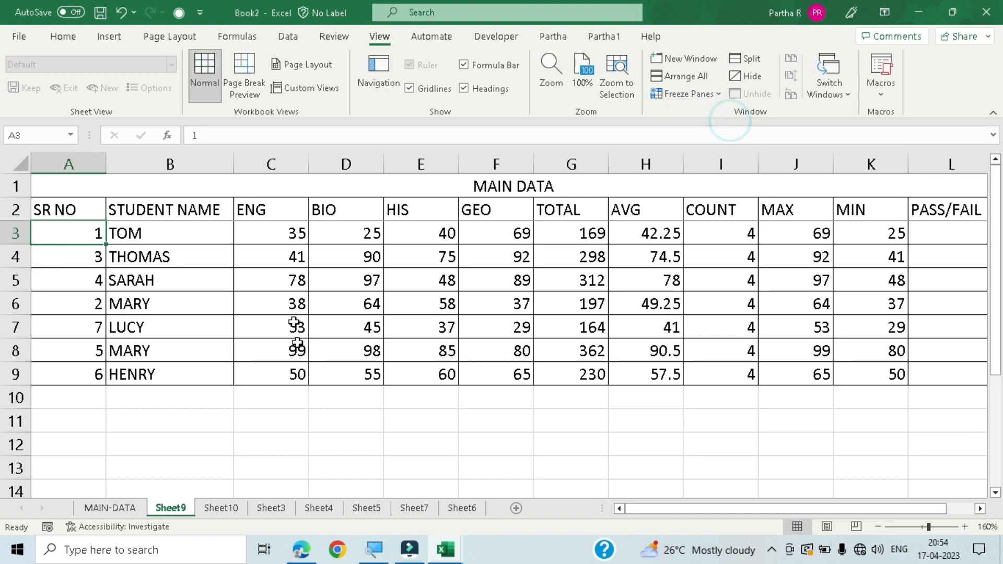
- Check the frozen title and header rows while moving up and down through the sheet's rows
scroll(312, 270, "down", 1)
scroll(313, 269, "down", 7)
scroll(313, 270, "up", 8)
scroll(312, 271, "down", 4)
scroll(312, 271, "down", 1)
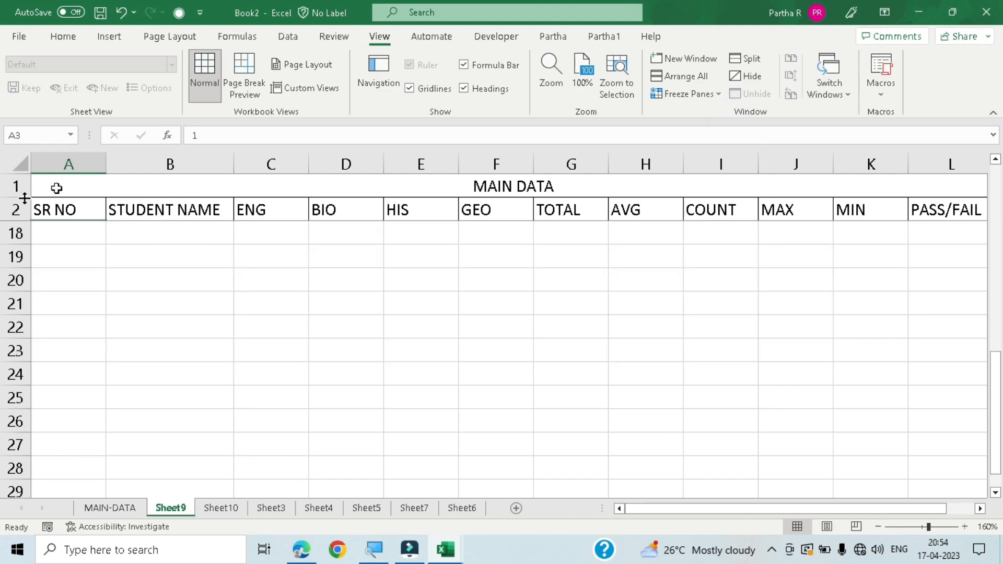
scroll(215, 275, "up", 4)
scroll(214, 276, "down", 6)
scroll(215, 276, "up", 7)
scroll(214, 280, "down", 3)
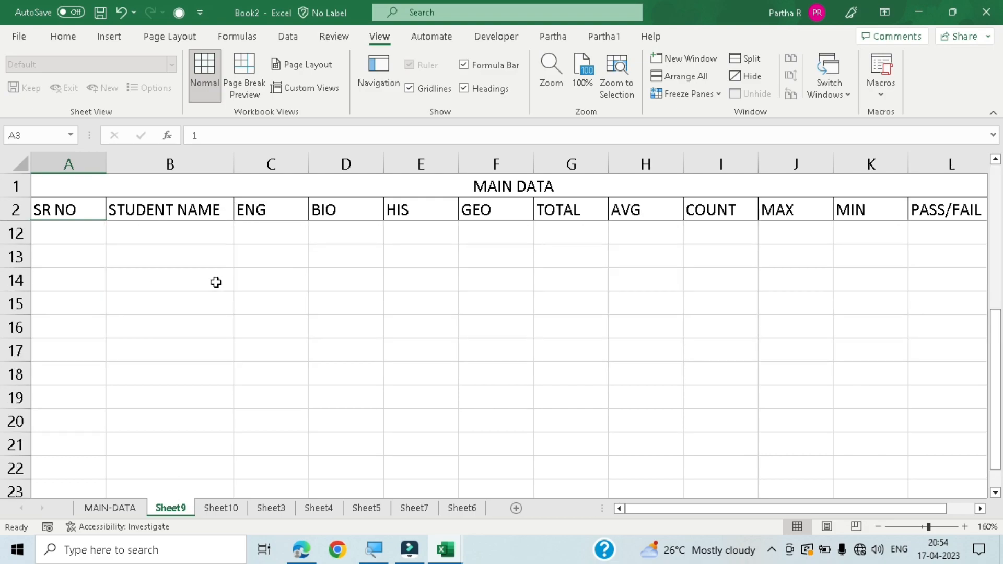
- Go through the cells of row 12 from A12 to H12, matching each one with its frozen column heading
left_click(79, 234)
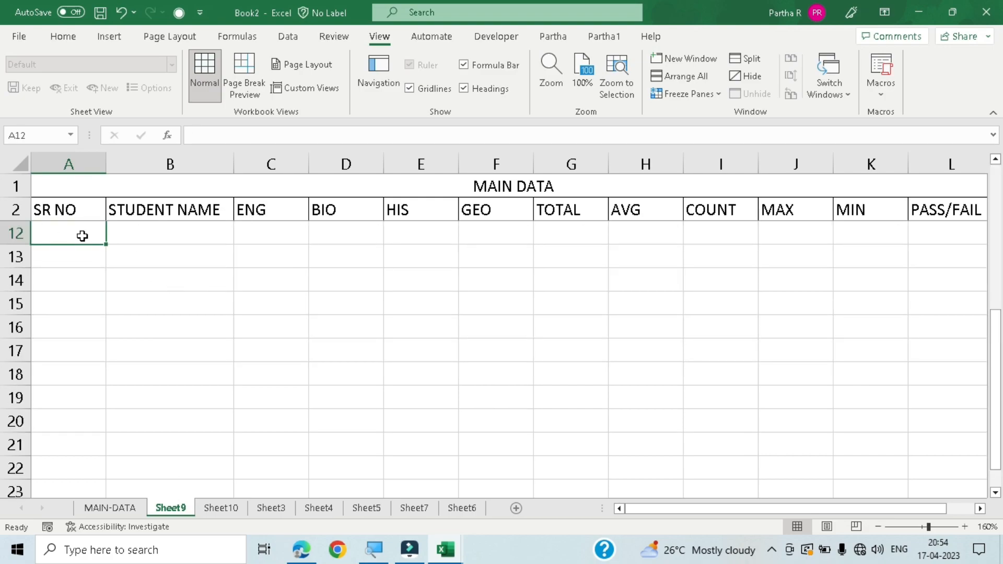
left_click(170, 233)
left_click(278, 237)
left_click(346, 236)
left_click(414, 239)
left_click(481, 238)
left_click(587, 231)
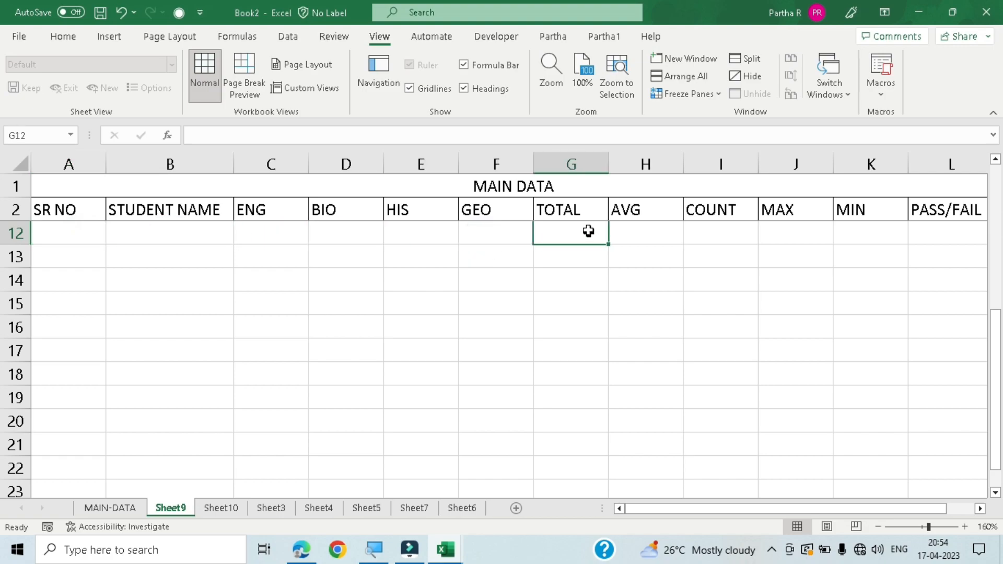
left_click(635, 229)
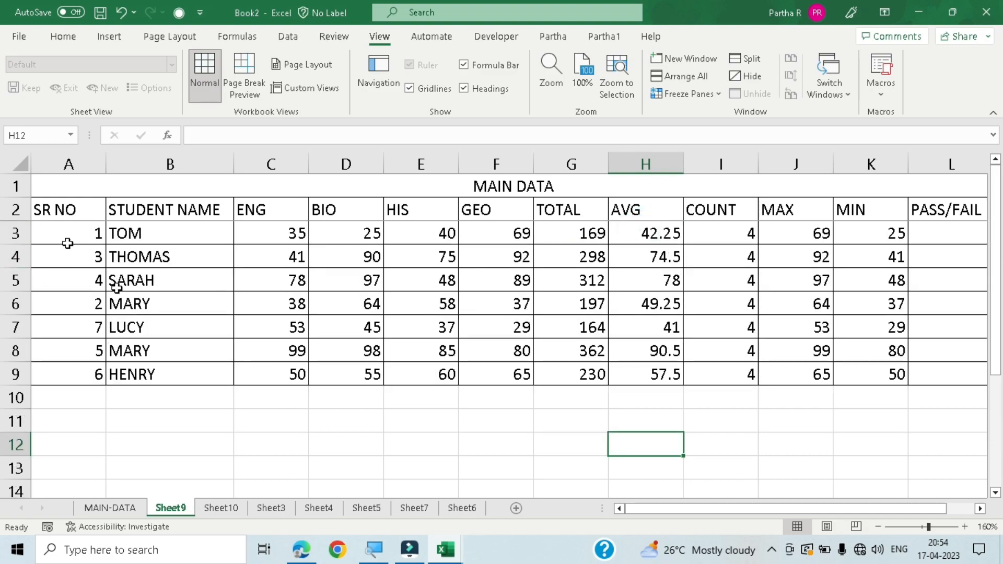
- Unfreeze the current panes and apply Freeze Panes from cell C3 to lock rows 1 and 2 and columns A and B
left_click(253, 238)
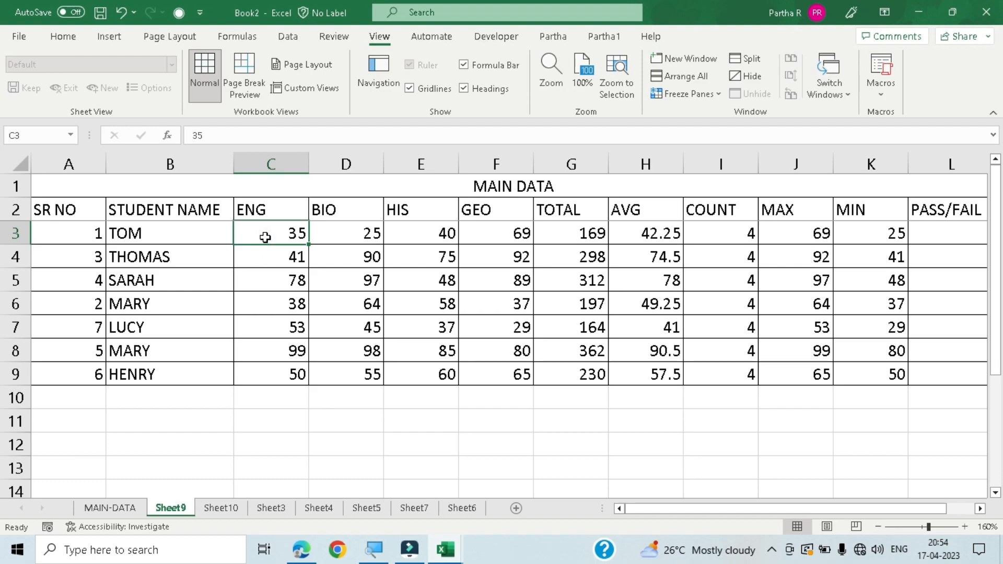
left_click(691, 94)
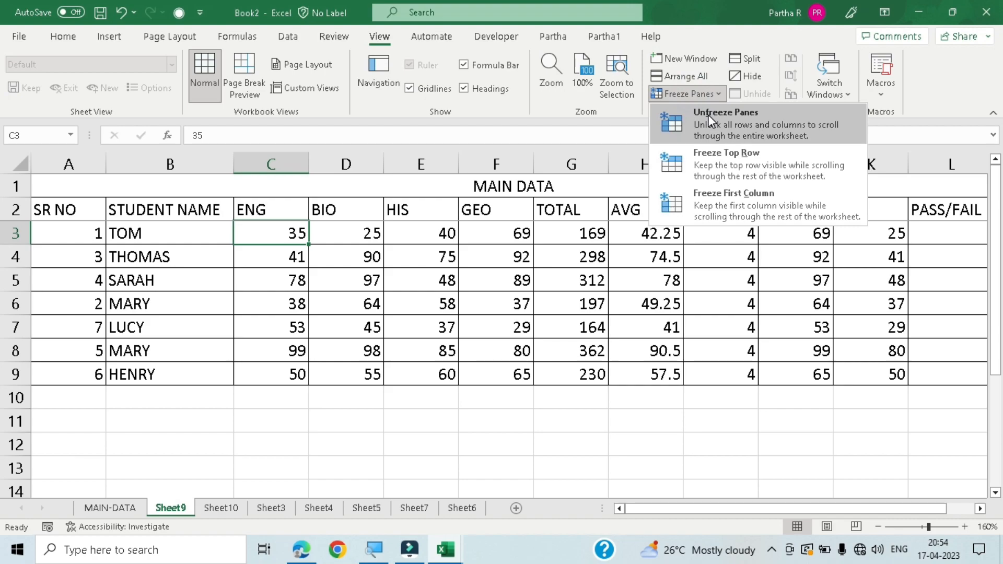
left_click(709, 115)
left_click(697, 95)
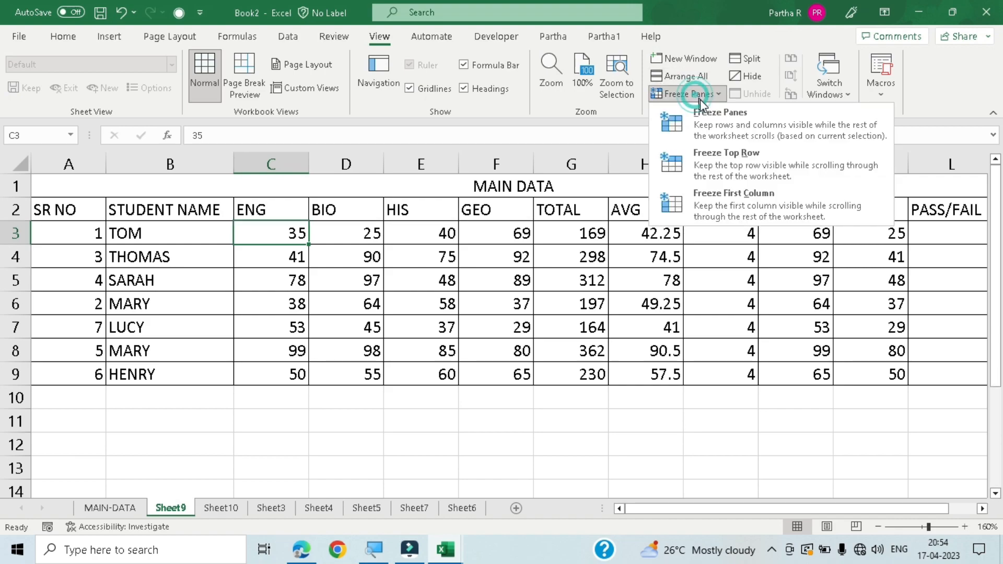
left_click(704, 121)
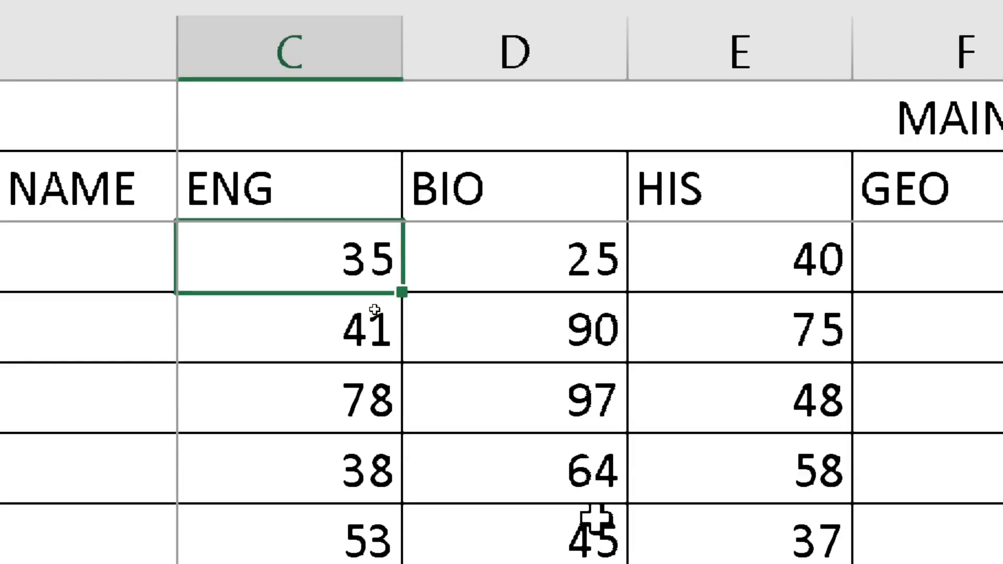
- Check the frozen rows 1 and 2 and columns A and B while moving across and down the marks sheet
left_click(496, 308)
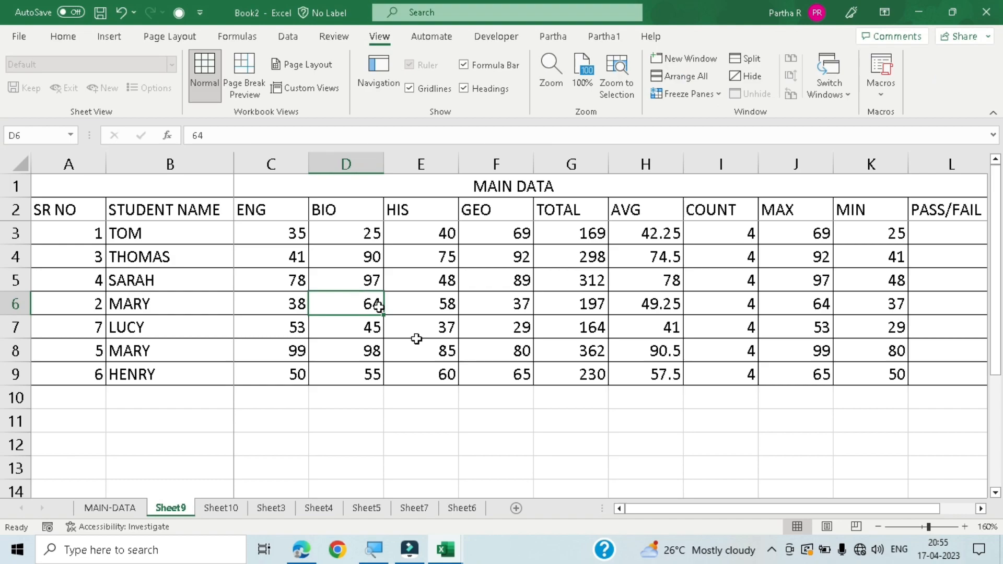
left_click_drag(685, 506, 534, 517)
left_click_drag(648, 509, 683, 510)
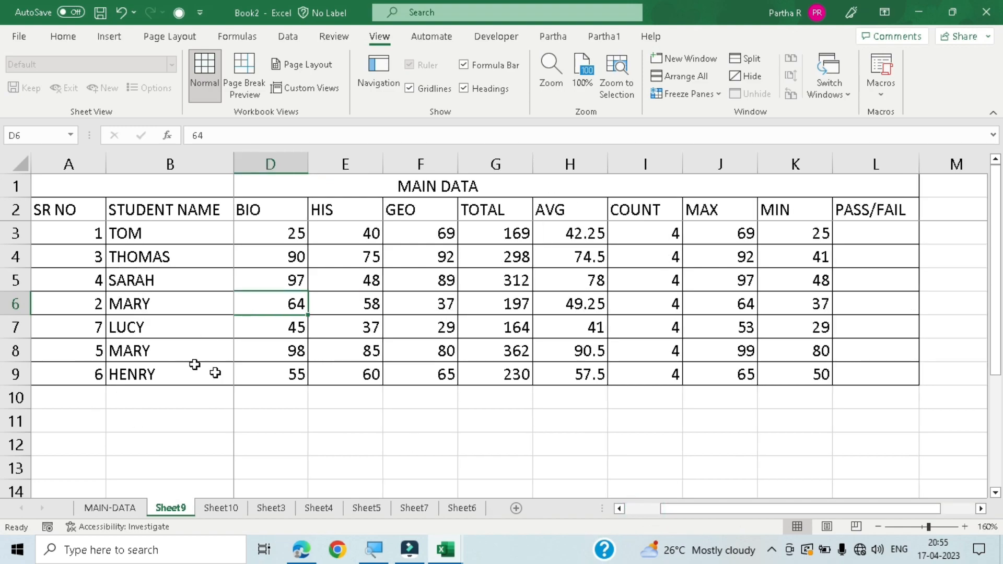
scroll(376, 284, "down", 5)
scroll(376, 283, "up", 2)
scroll(376, 284, "up", 3)
scroll(376, 283, "down", 3)
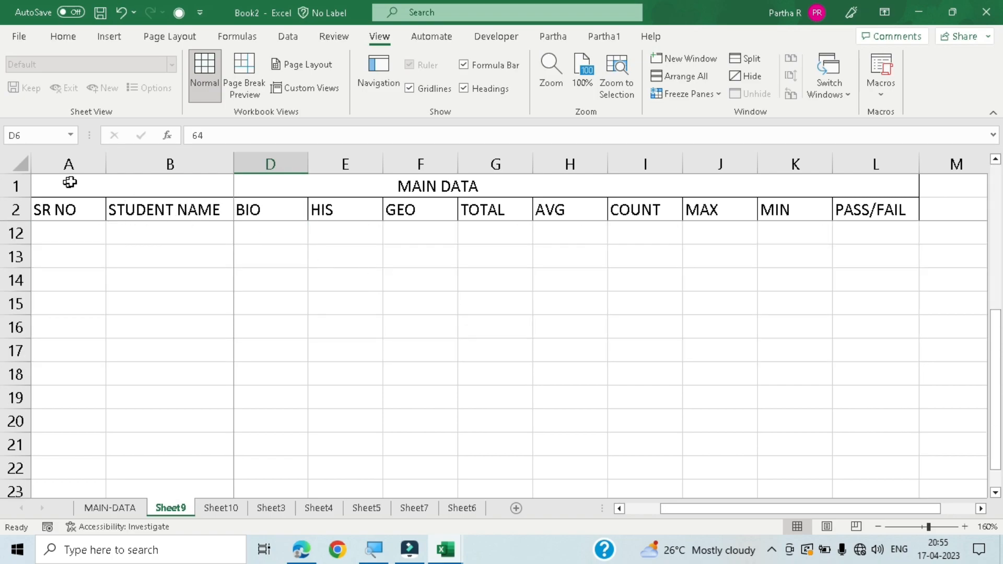
scroll(454, 281, "up", 3)
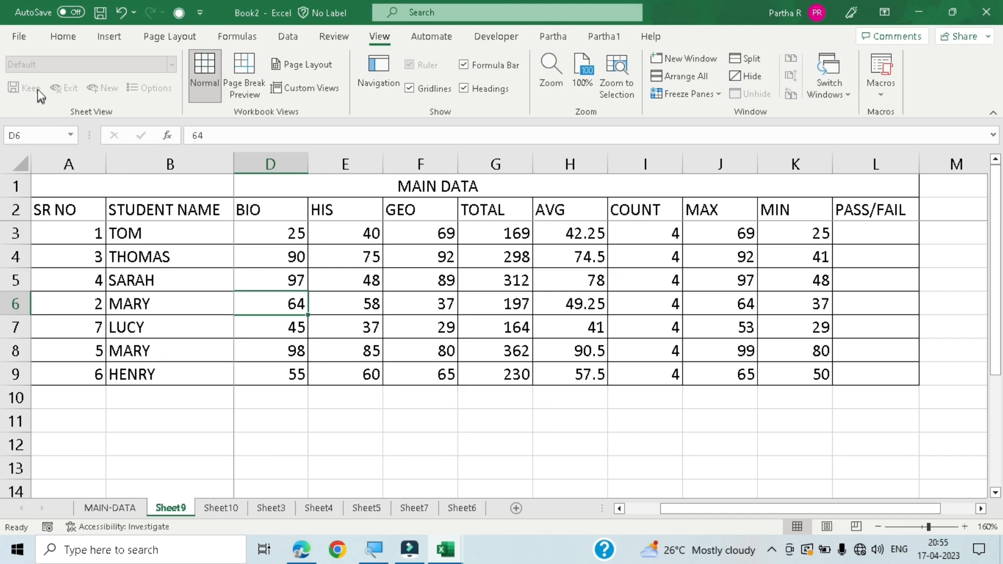
- Open the print page for Sheet9 and examine its print settings and page preview
left_click(58, 38)
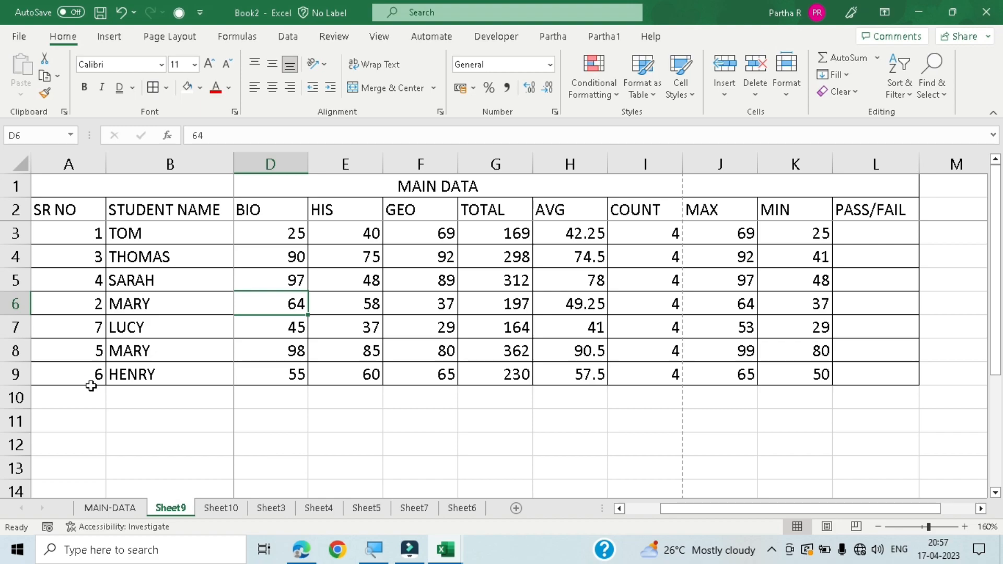
key("ctrl+p")
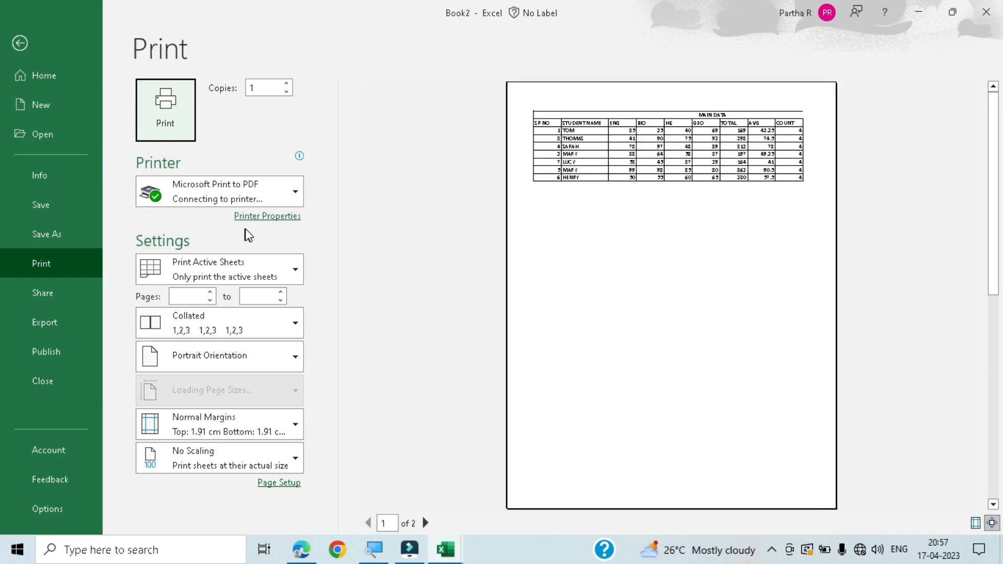
left_click(19, 46)
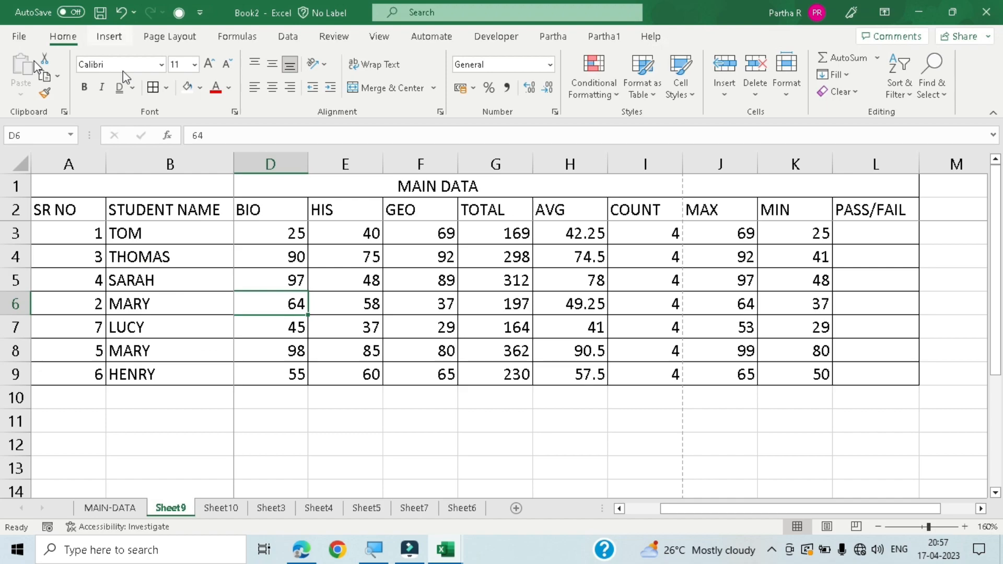
left_click(19, 40)
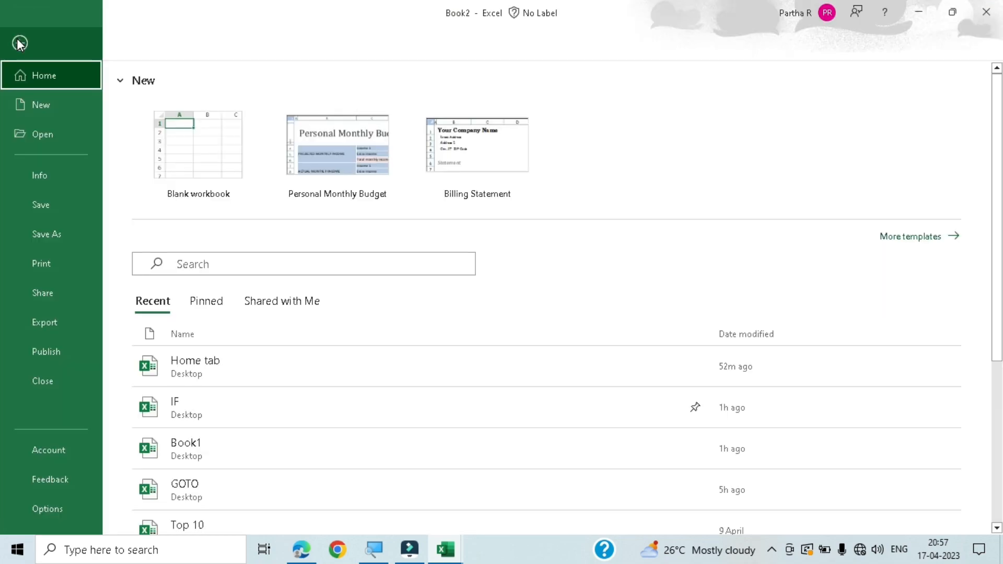
left_click(17, 42)
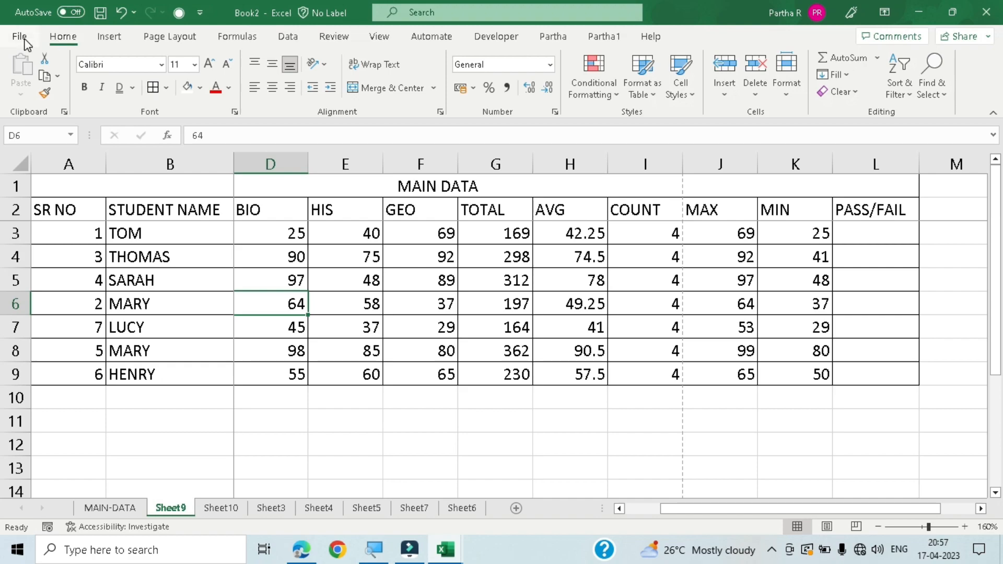
left_click(24, 41)
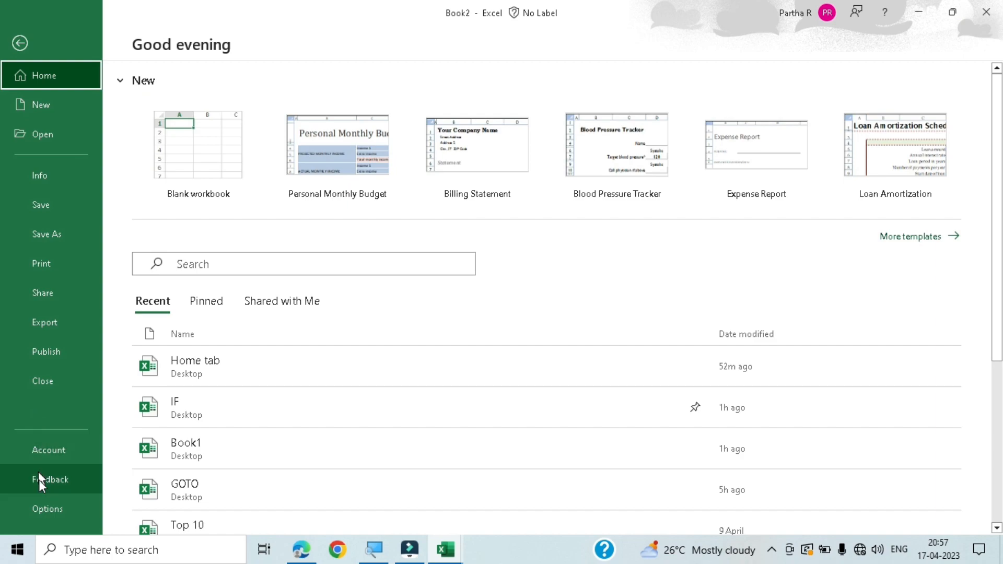
left_click(49, 271)
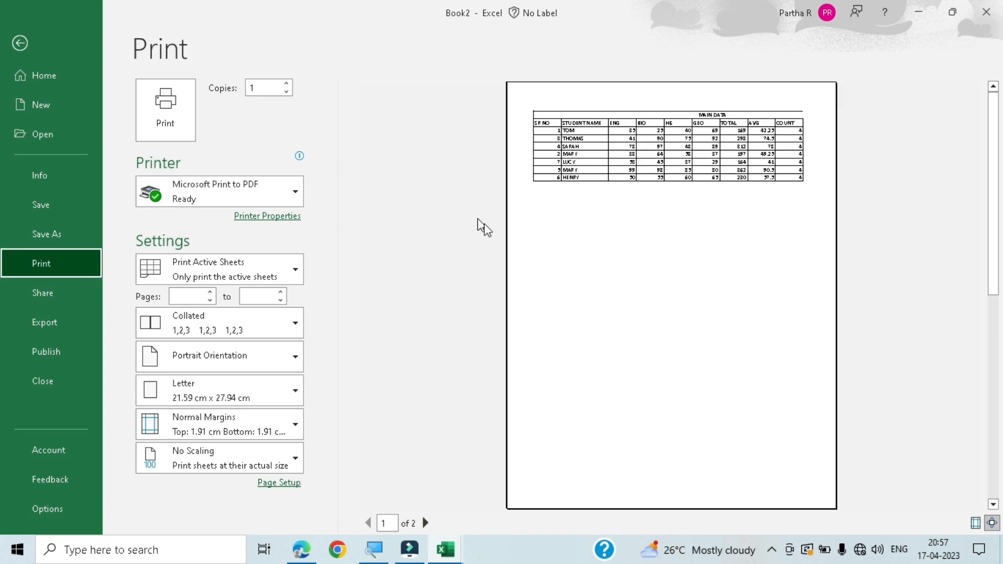
left_click(20, 39)
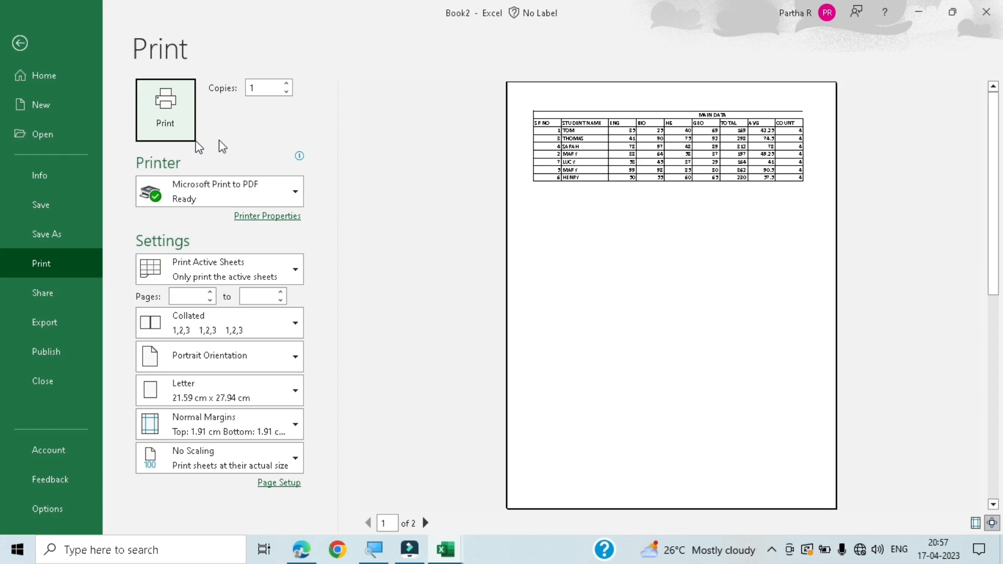
- Set the number of print copies to 5
double_click(264, 87)
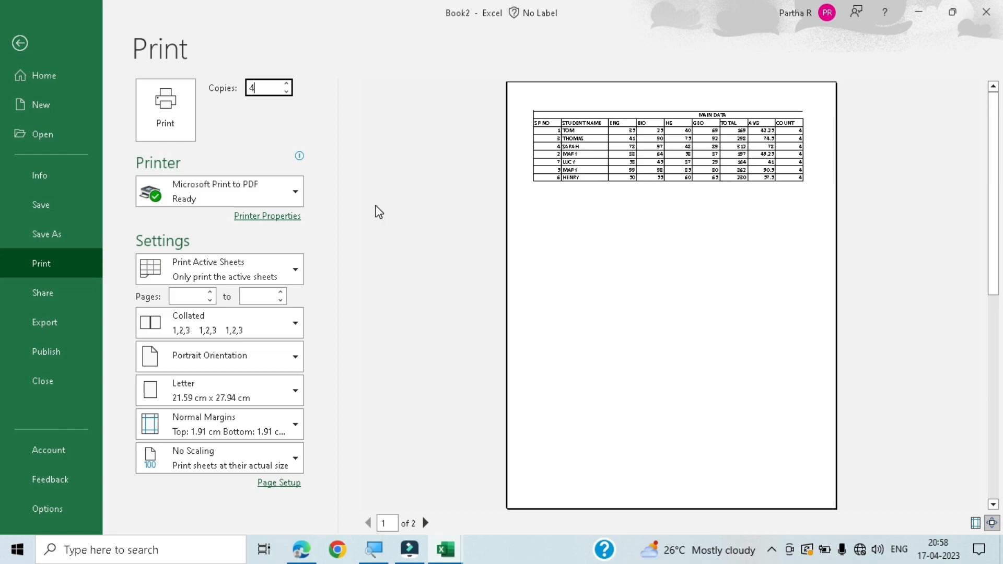
left_click(285, 84)
left_click(286, 84)
left_click(286, 85)
left_click(285, 84)
left_click(260, 131)
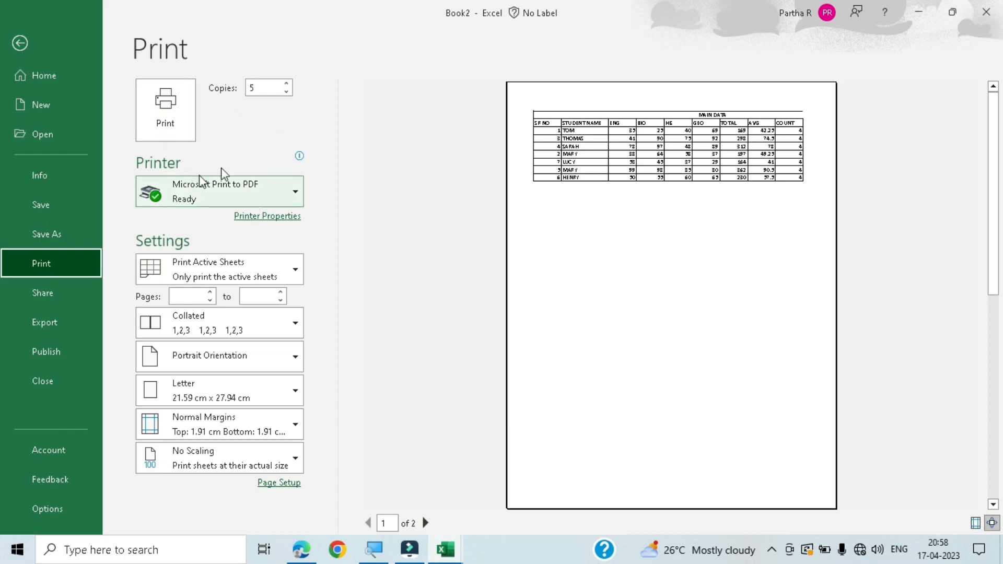
- Review the available printers and the options for which part of the workbook gets printed
left_click(299, 192)
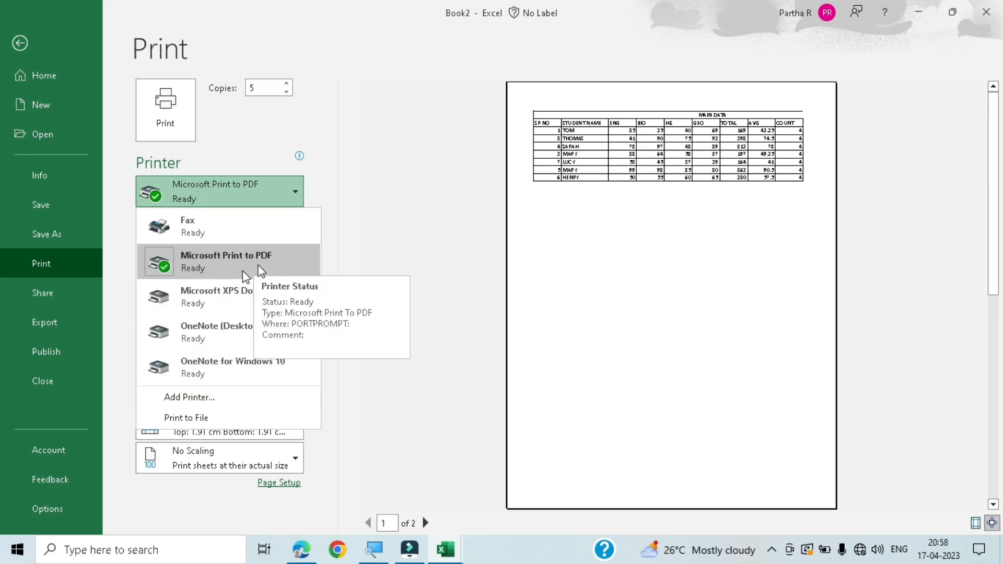
left_click(358, 240)
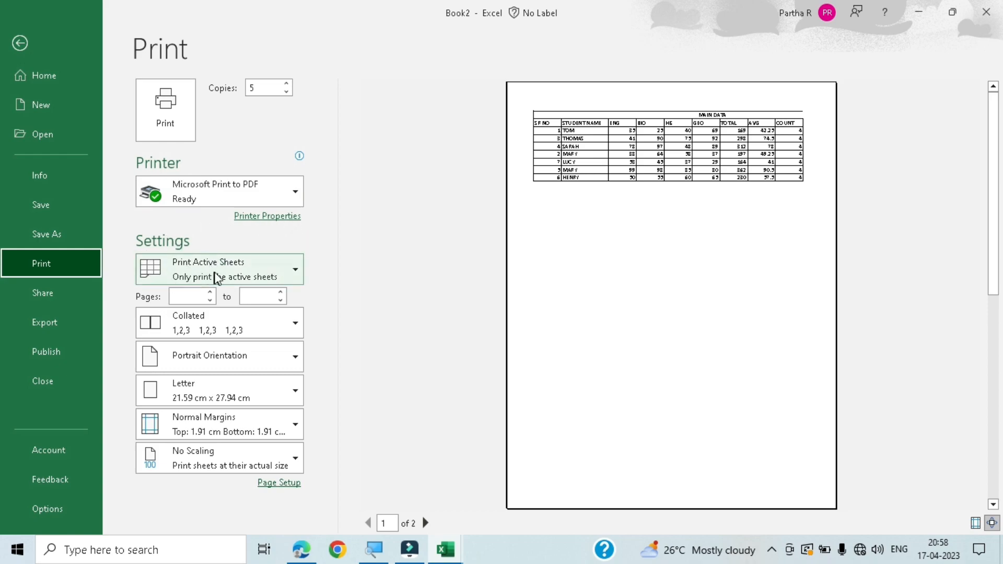
left_click(296, 272)
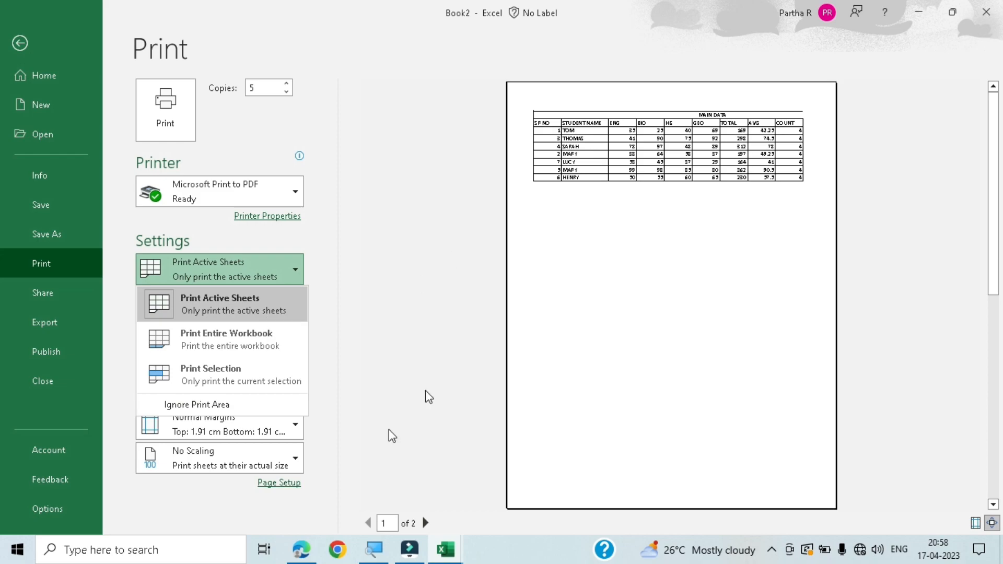
left_click(25, 42)
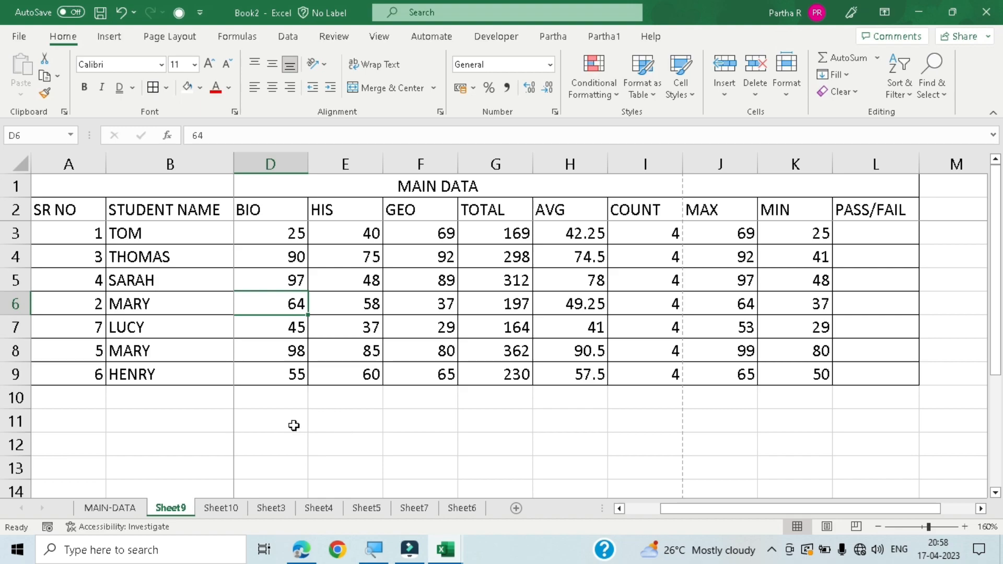
key("ctrl+p")
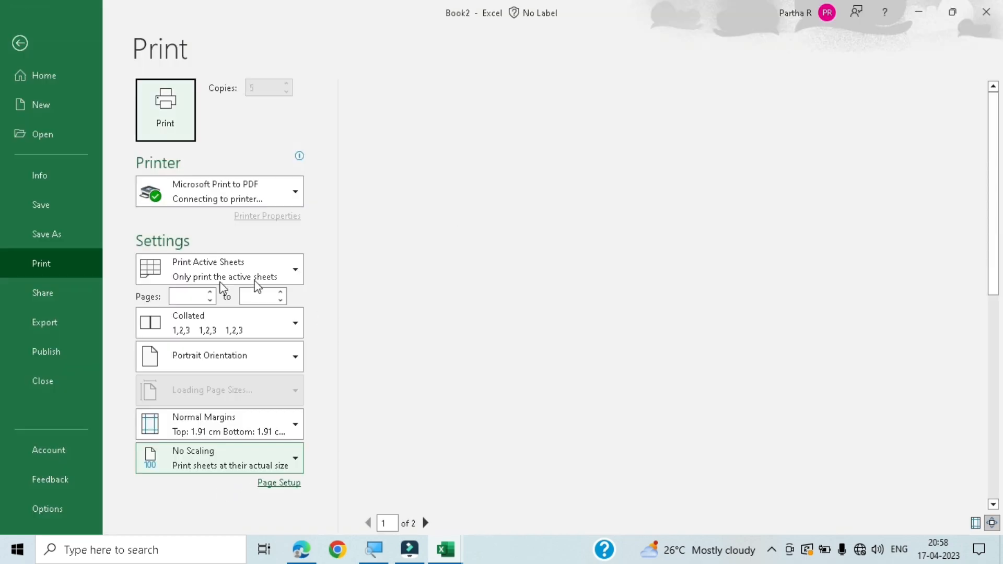
left_click(240, 271)
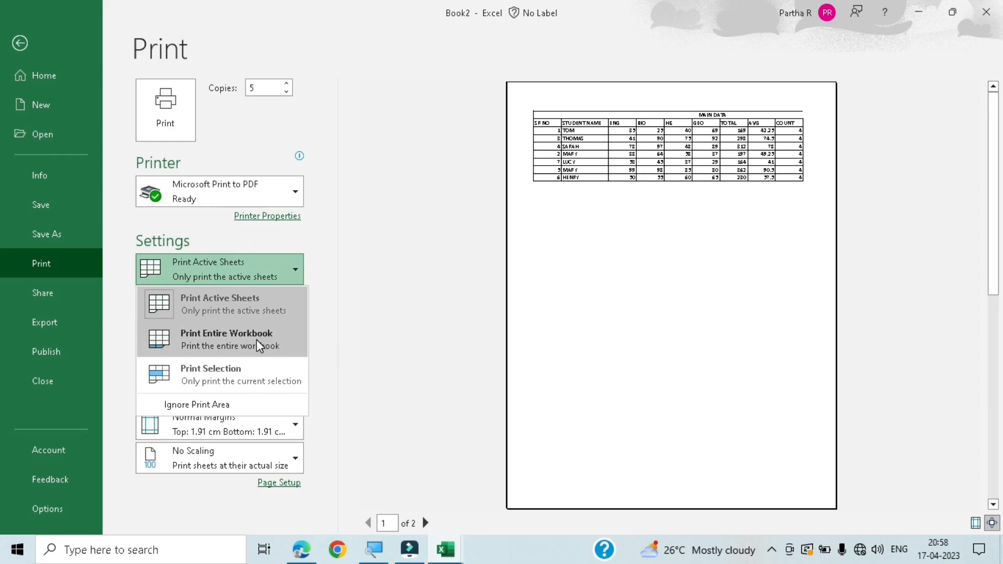
left_click(20, 43)
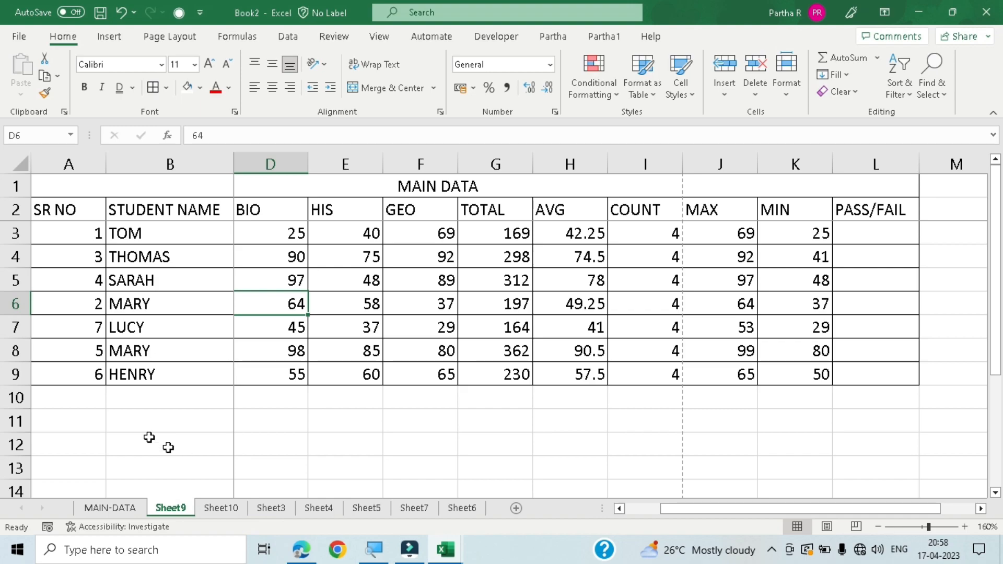
- Set the print range to Print Entire Workbook and page through the preview, returning to page 1
key("ctrl+p")
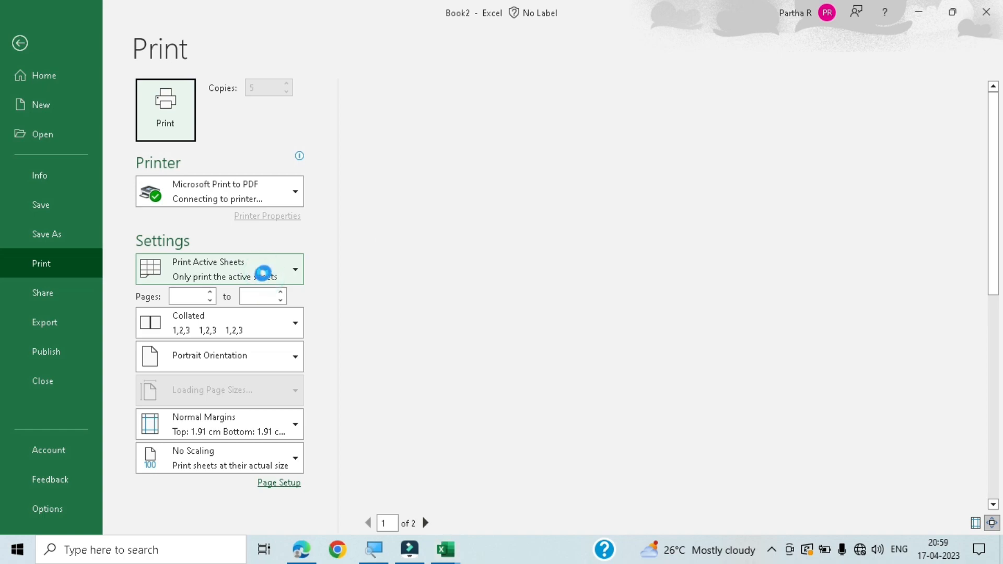
left_click(284, 270)
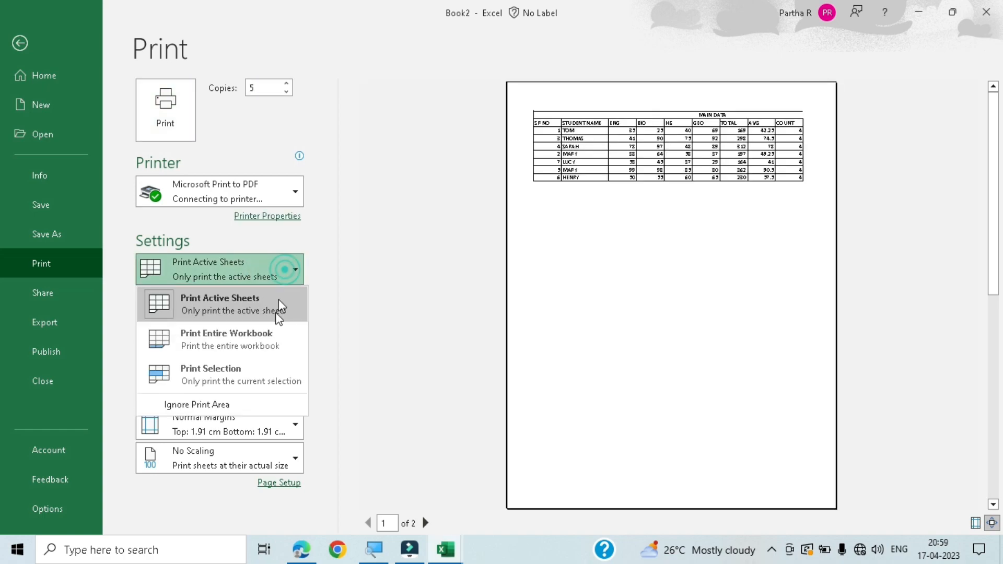
left_click(269, 339)
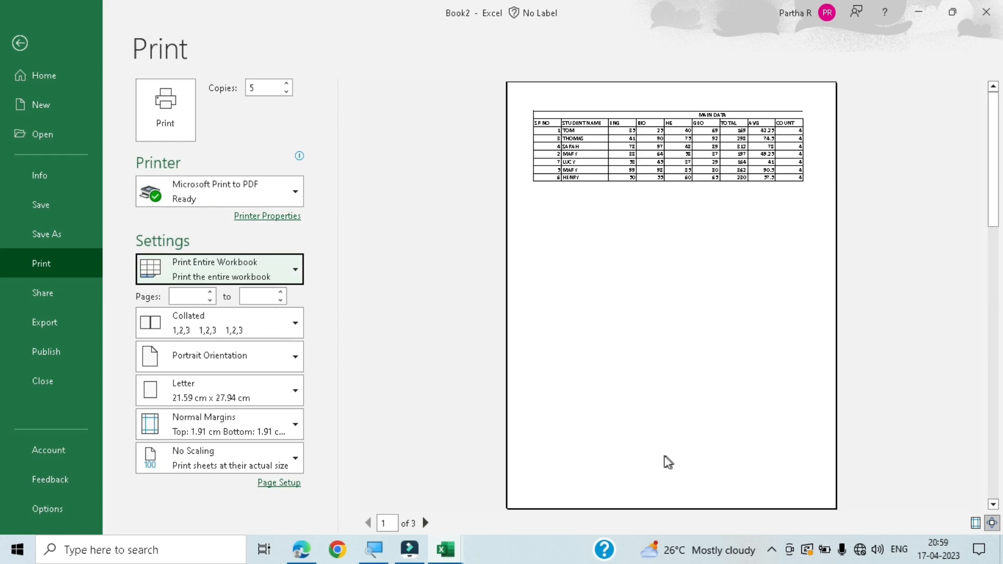
left_click(426, 524)
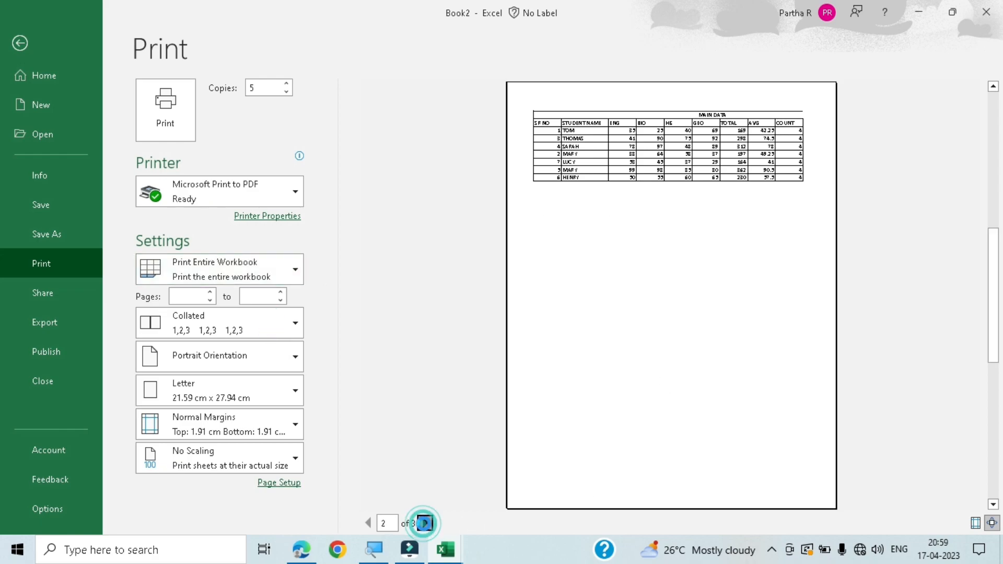
left_click(426, 523)
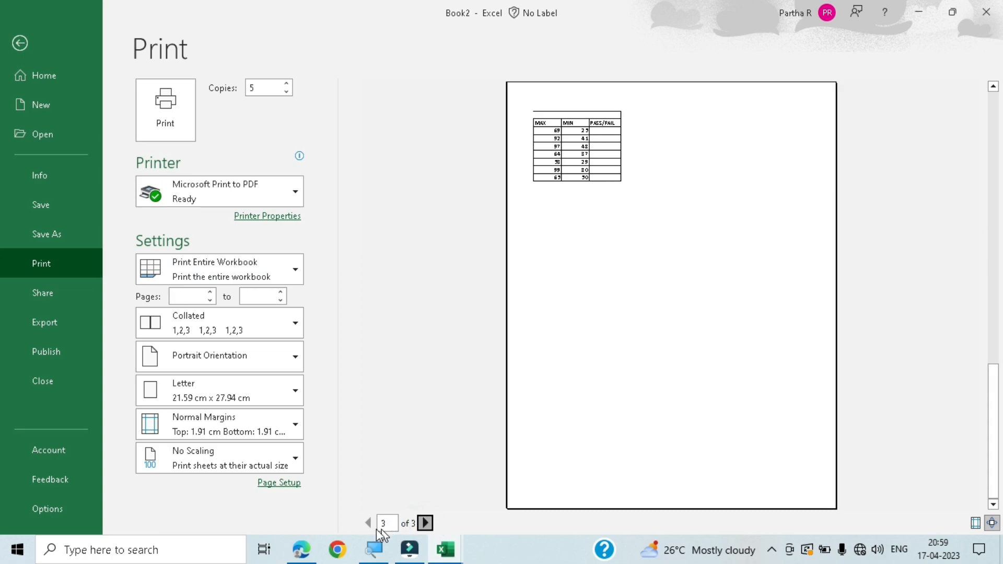
left_click(369, 523)
left_click(369, 523)
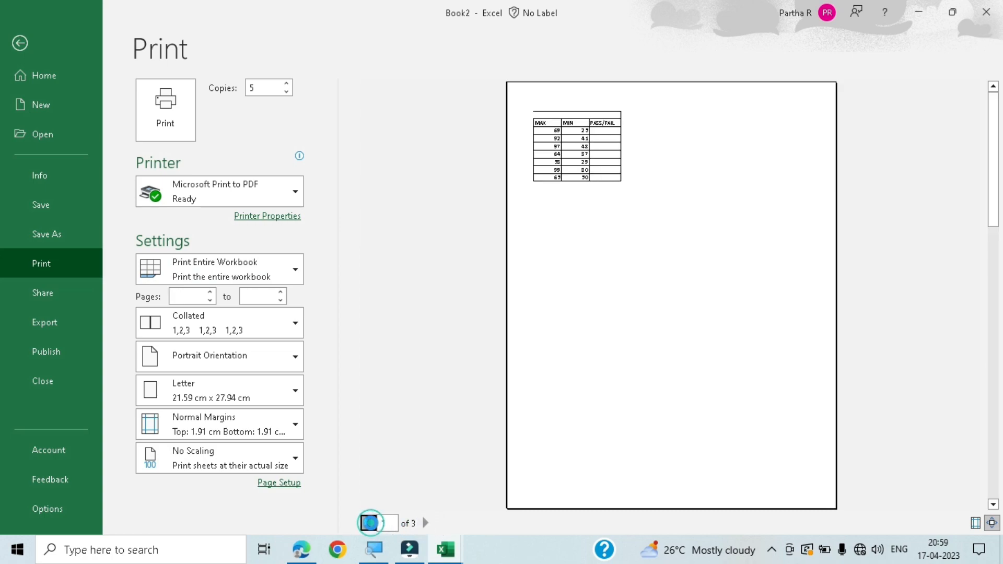
left_click(370, 523)
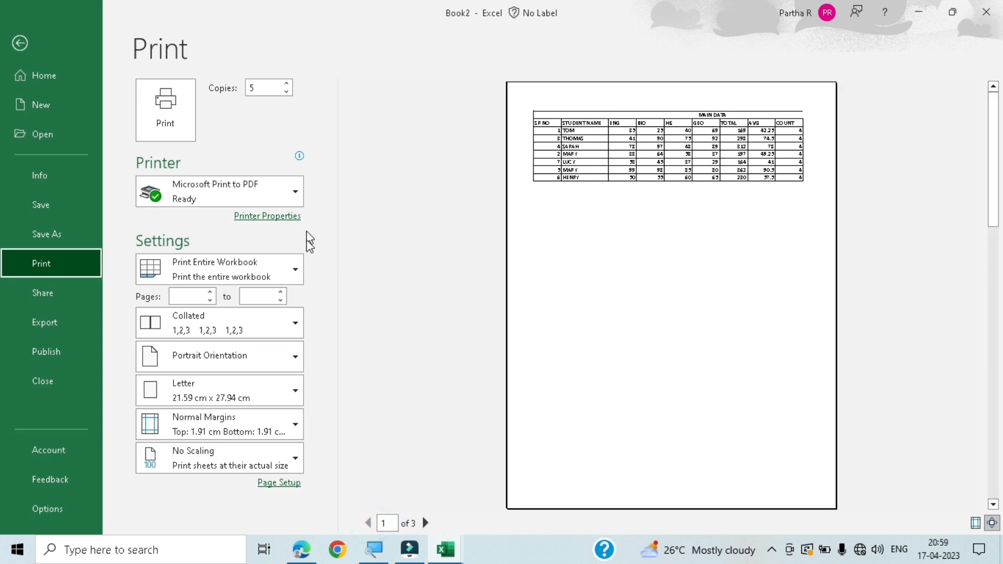
- Change the print range to Print Selection, view its preview, and return to the worksheet
left_click(271, 261)
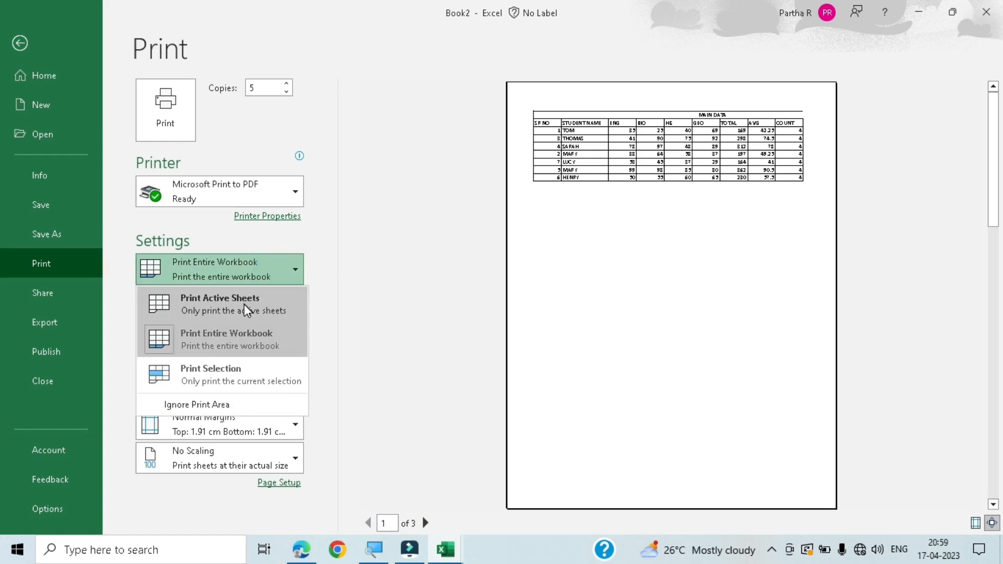
left_click(246, 378)
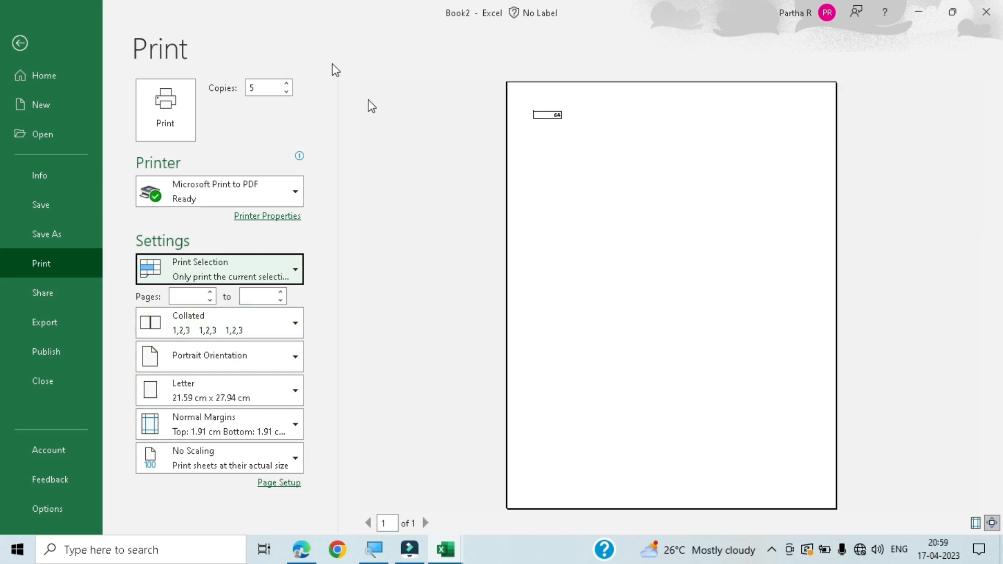
left_click(9, 42)
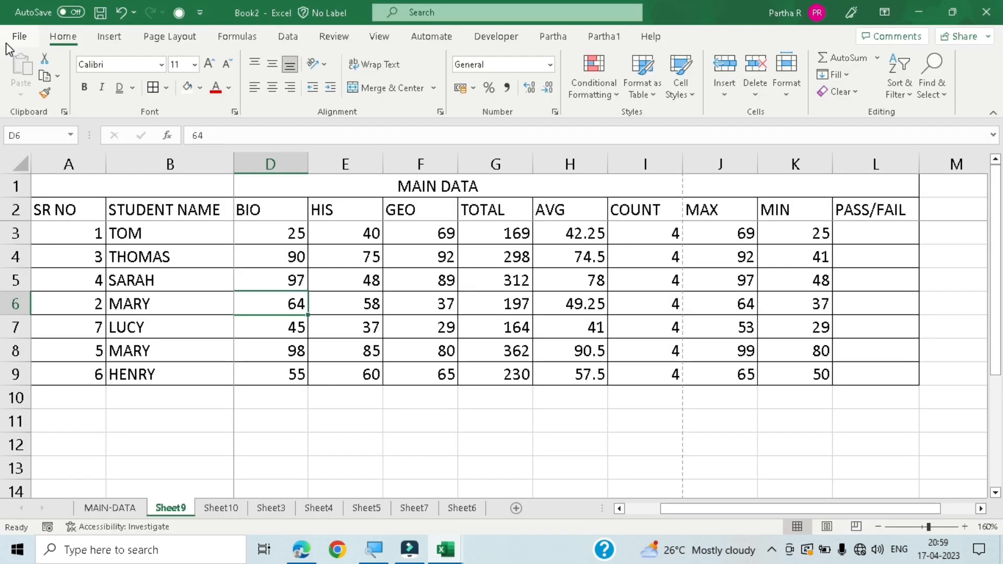
left_click(397, 421)
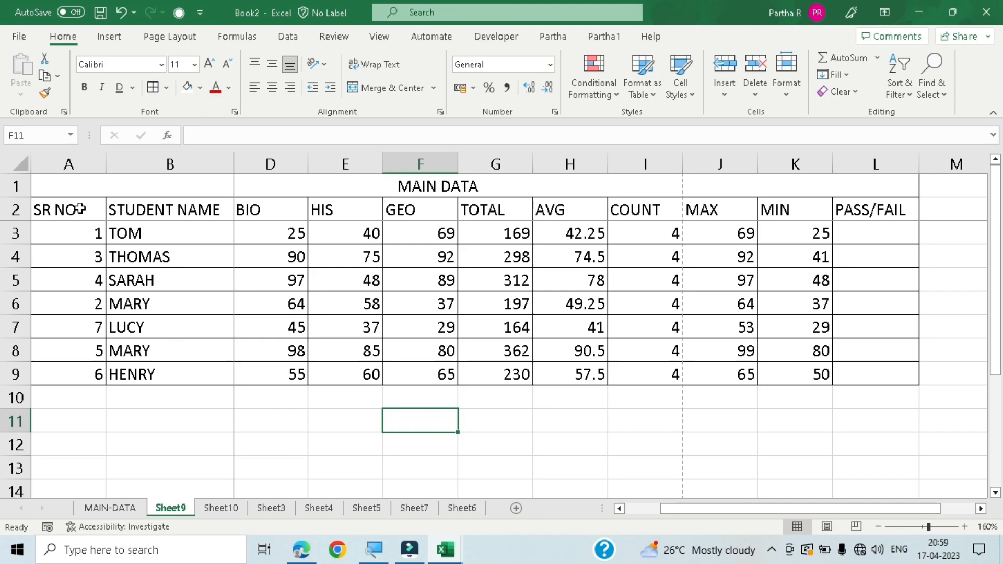
left_click(72, 189)
left_click_drag(72, 189, 747, 378)
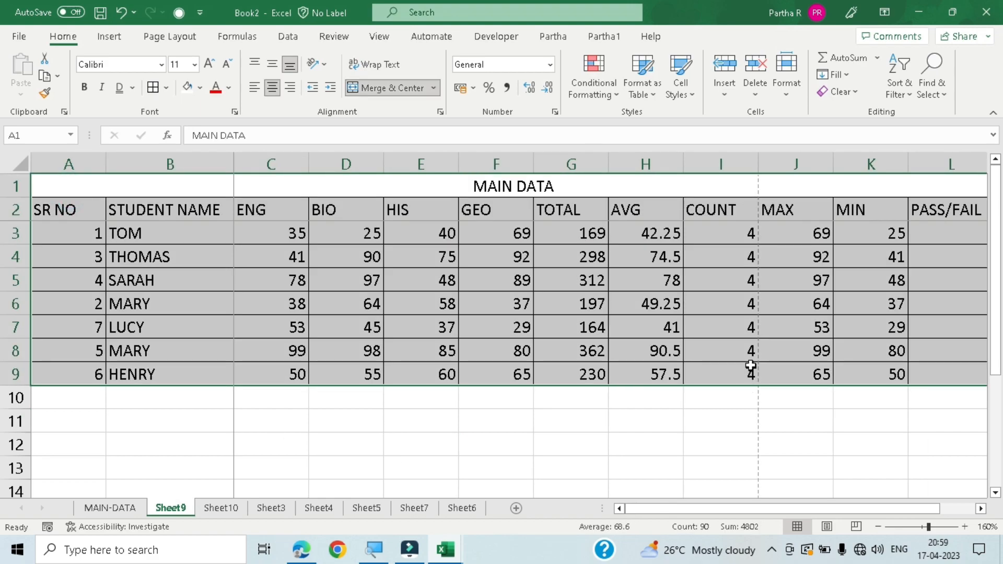
left_click(251, 445)
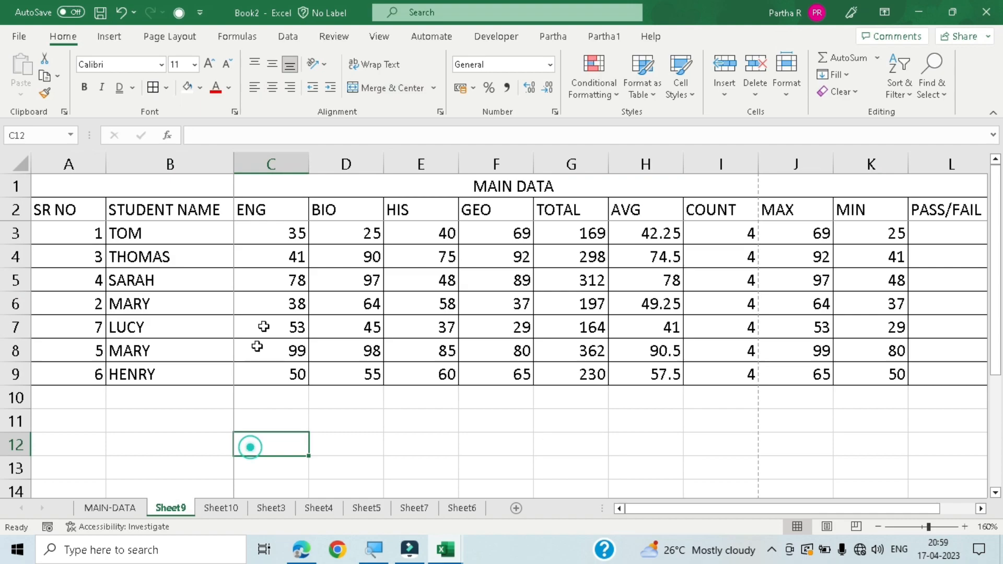
- Select the range B2:G9, from STUDENT NAME through TOTAL, and open its print preview
left_click(263, 209)
left_click_drag(263, 209, 583, 378)
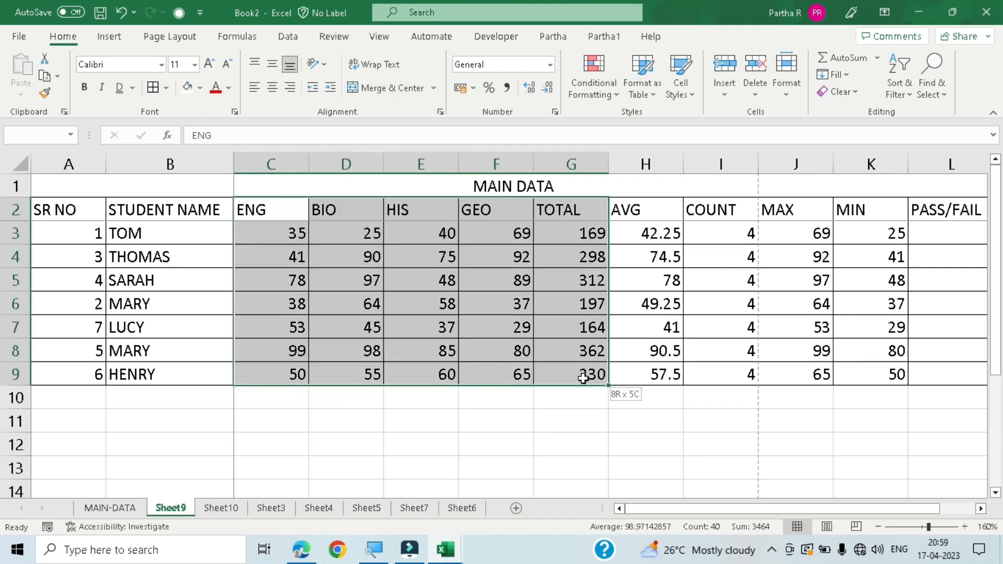
left_click_drag(161, 212, 599, 374)
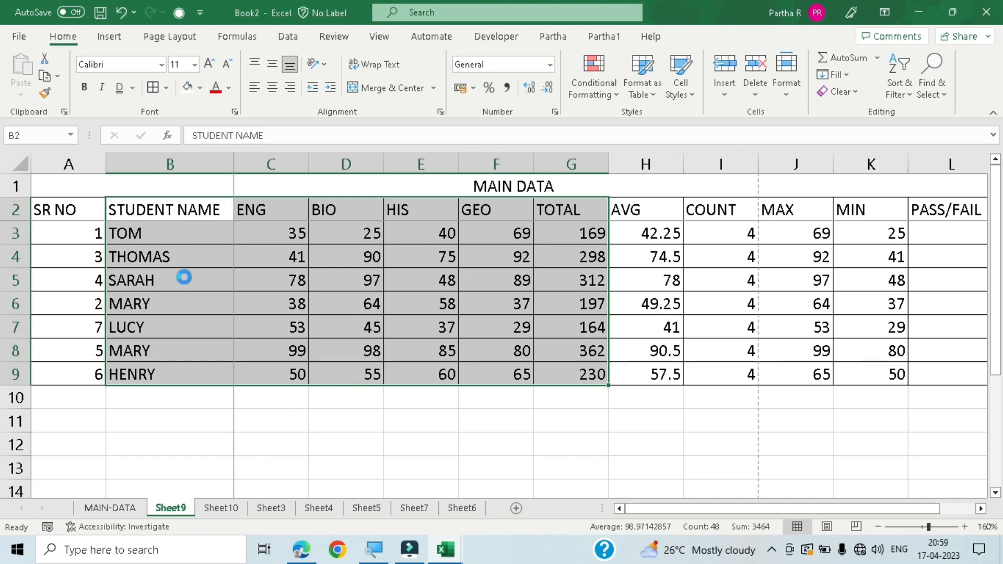
key("ctrl+p")
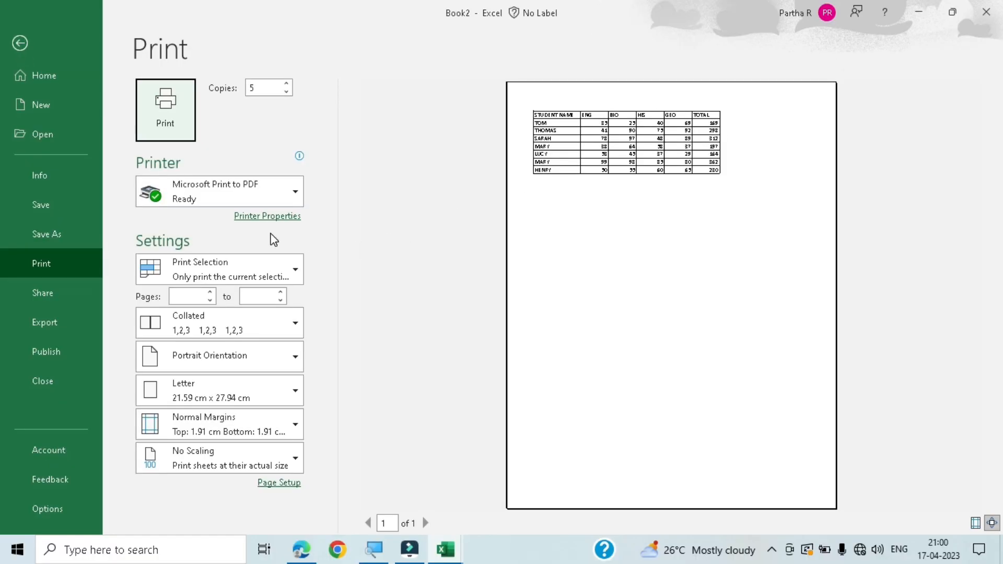
- Compare the previews of Print Active Sheets and Print Selection, leaving the print range set to Print Active Sheets
left_click(268, 267)
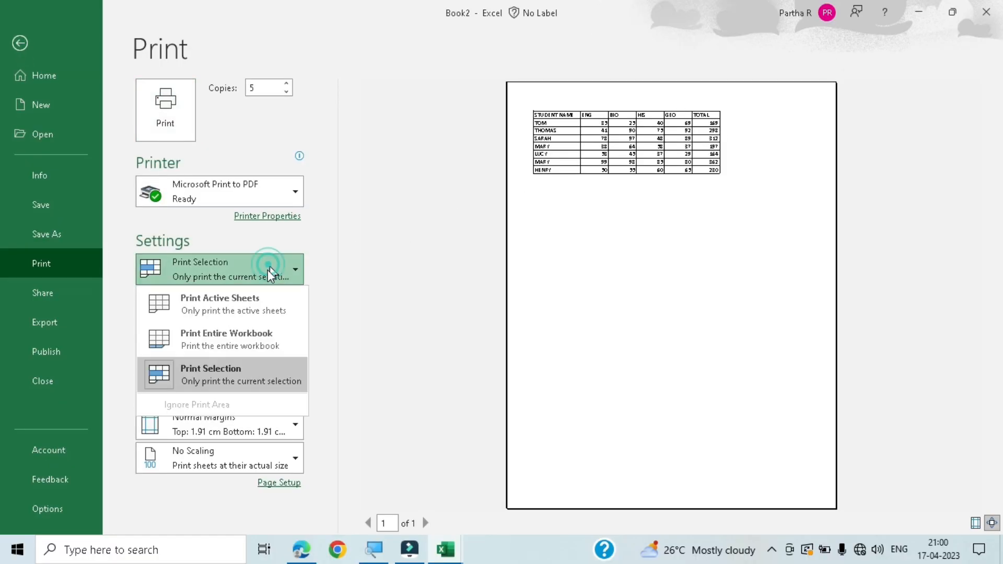
left_click(246, 302)
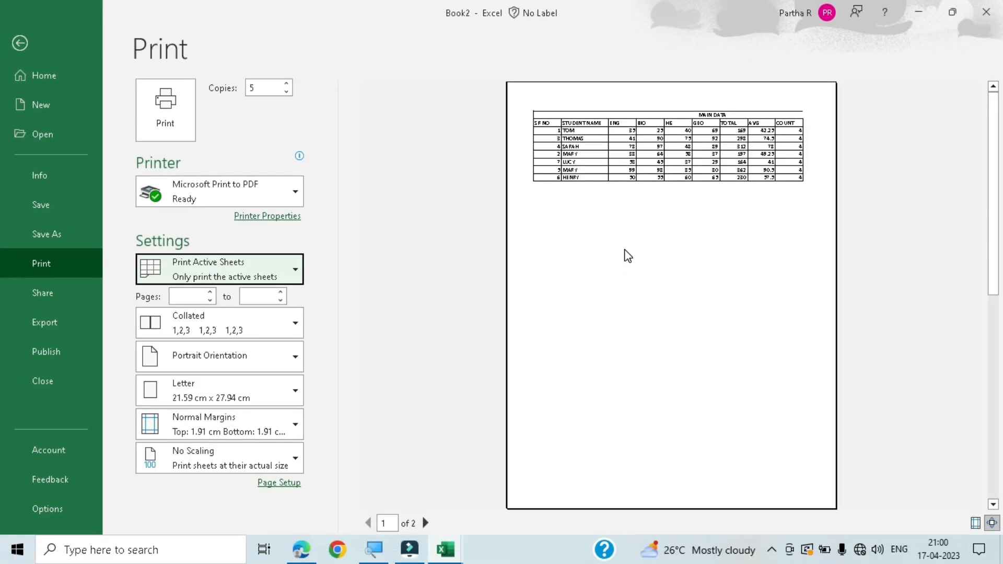
left_click(252, 273)
left_click(252, 367)
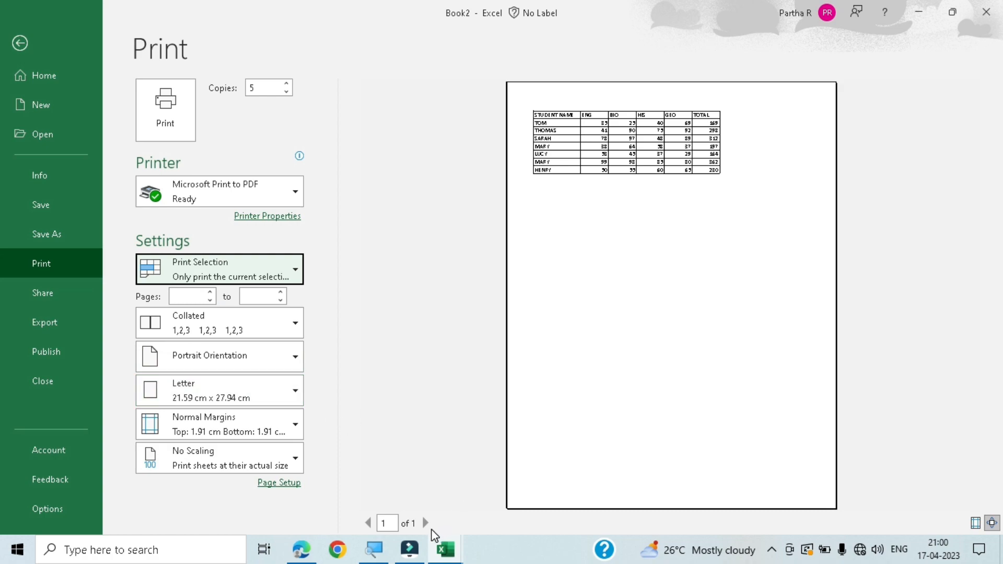
left_click(282, 273)
left_click(252, 309)
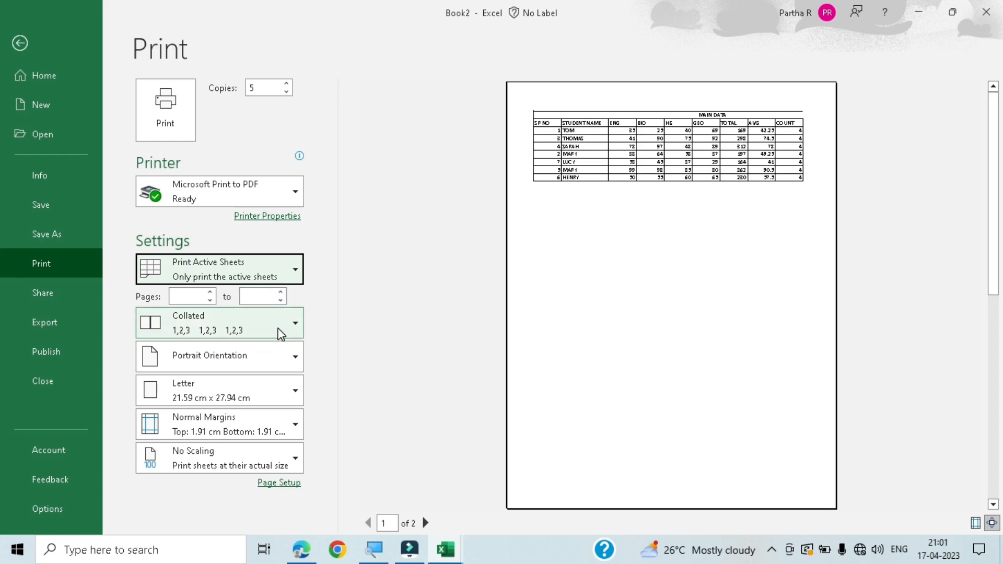
- Review the collation options and set the print order of the copies to Uncollated
left_click(294, 323)
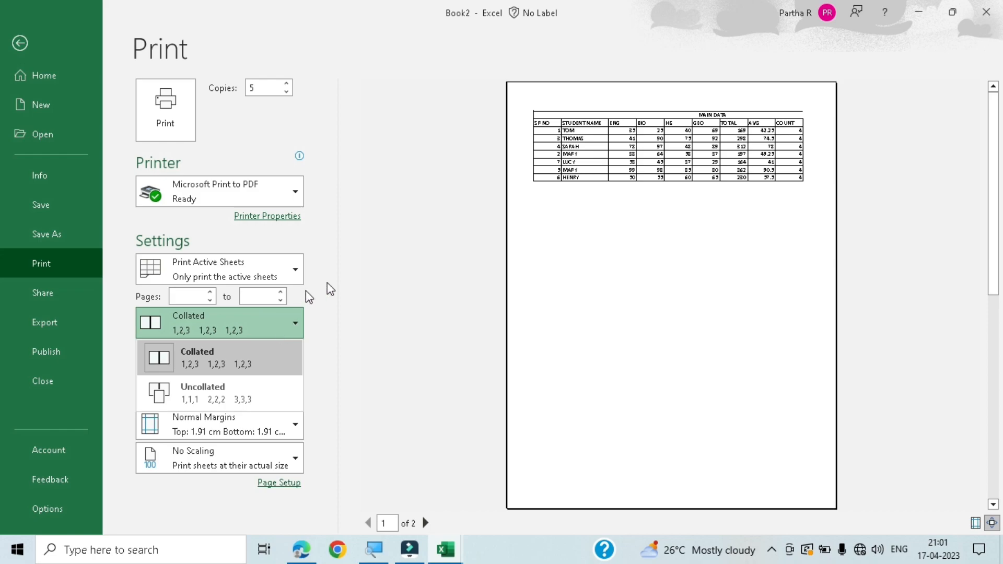
left_click(393, 250)
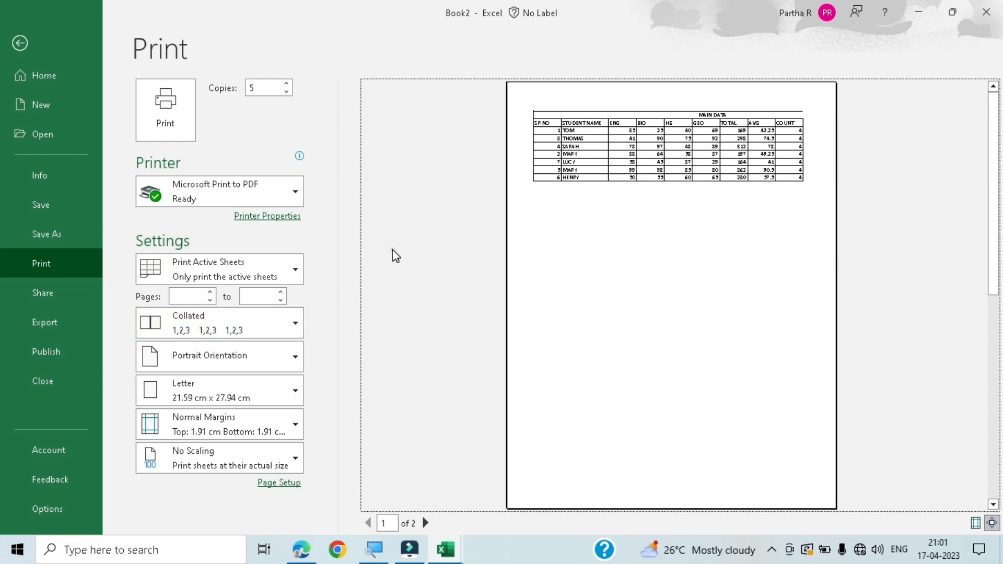
left_click(261, 320)
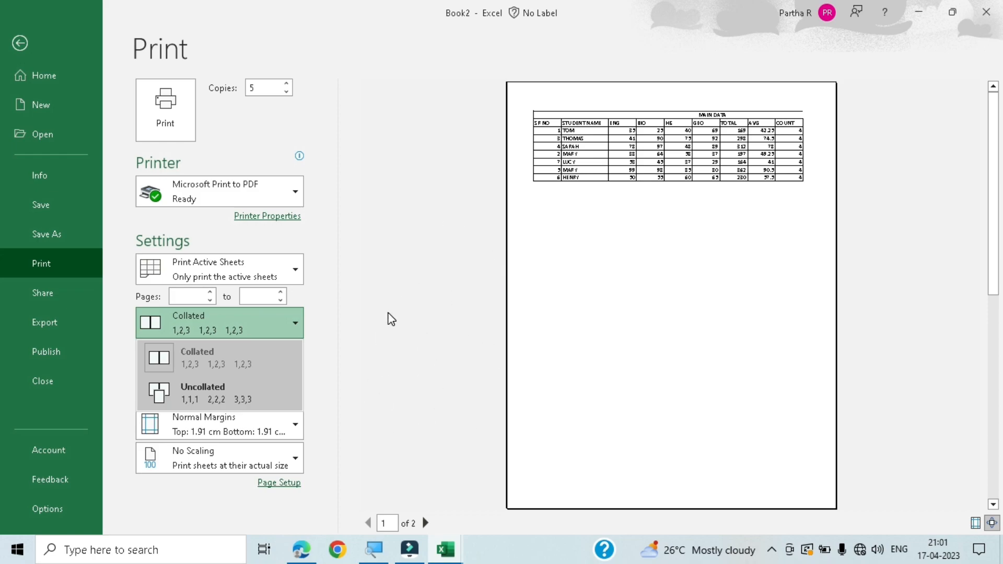
left_click(206, 394)
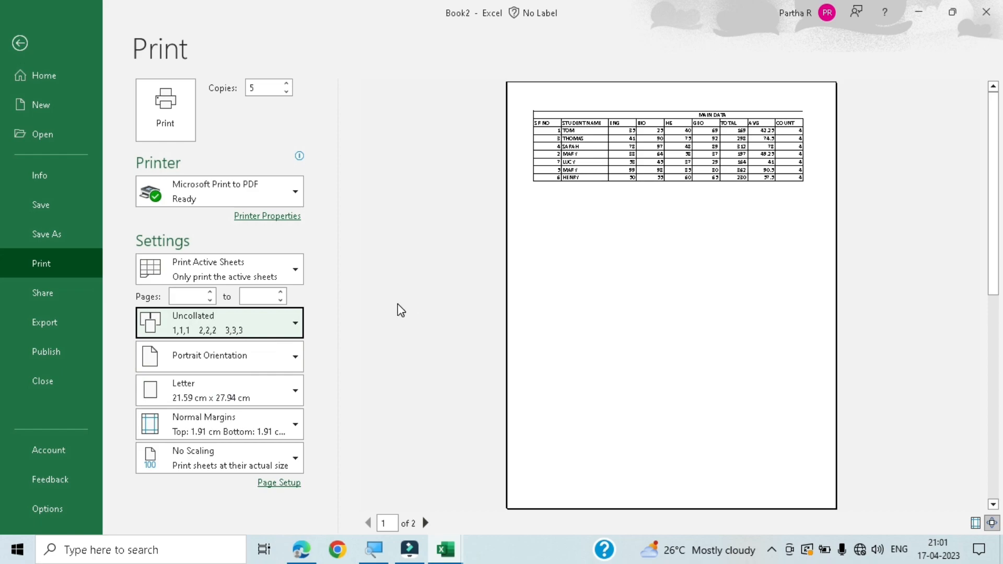
left_click(256, 87)
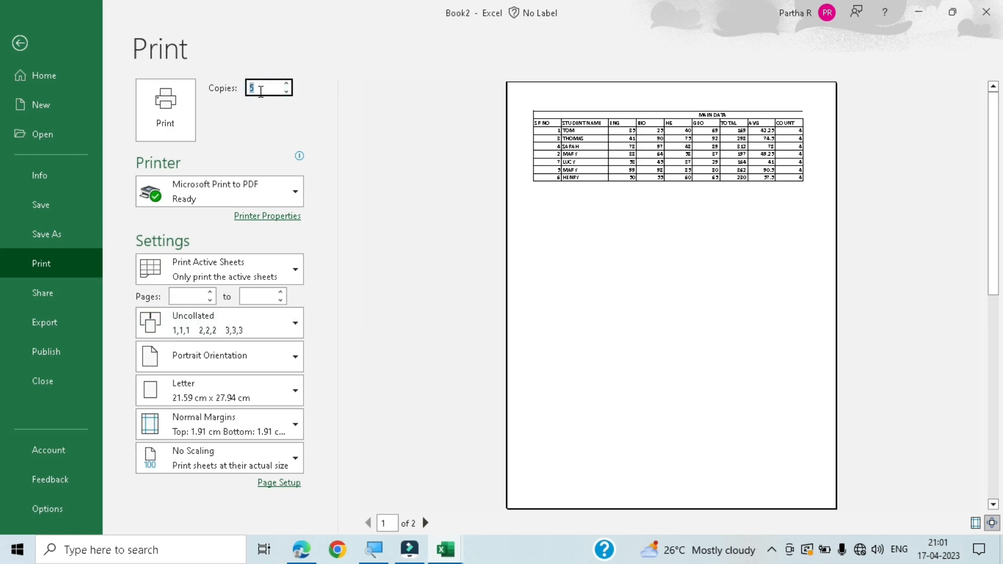
left_click(262, 78)
left_click(261, 86)
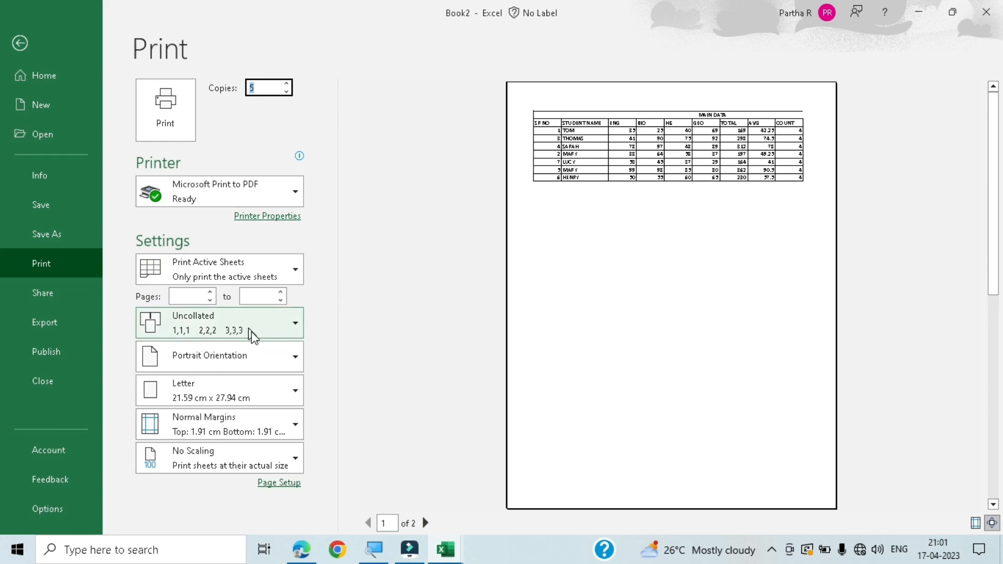
- Preview the sheet in Landscape Orientation and switch it back to Portrait Orientation
left_click(251, 354)
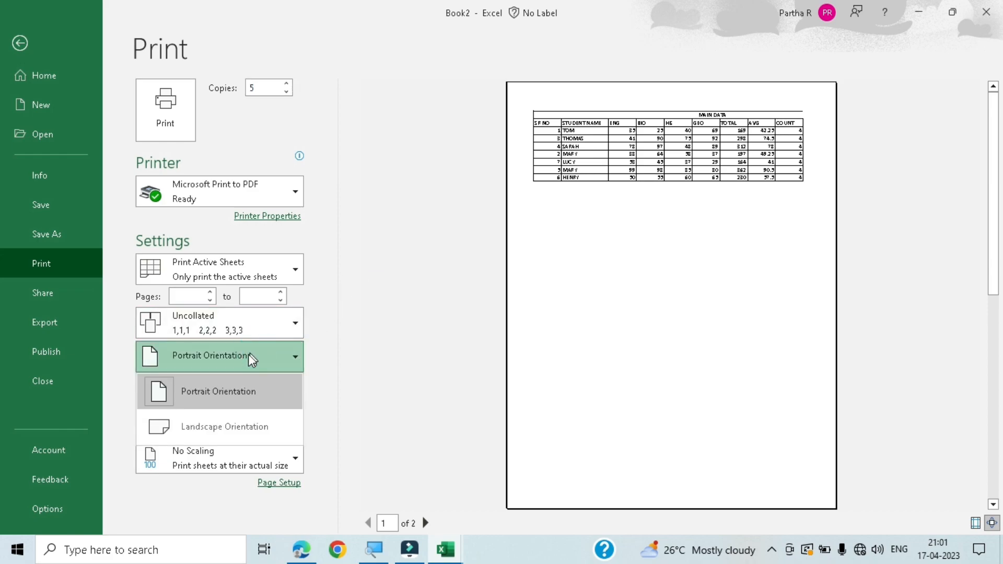
left_click(241, 428)
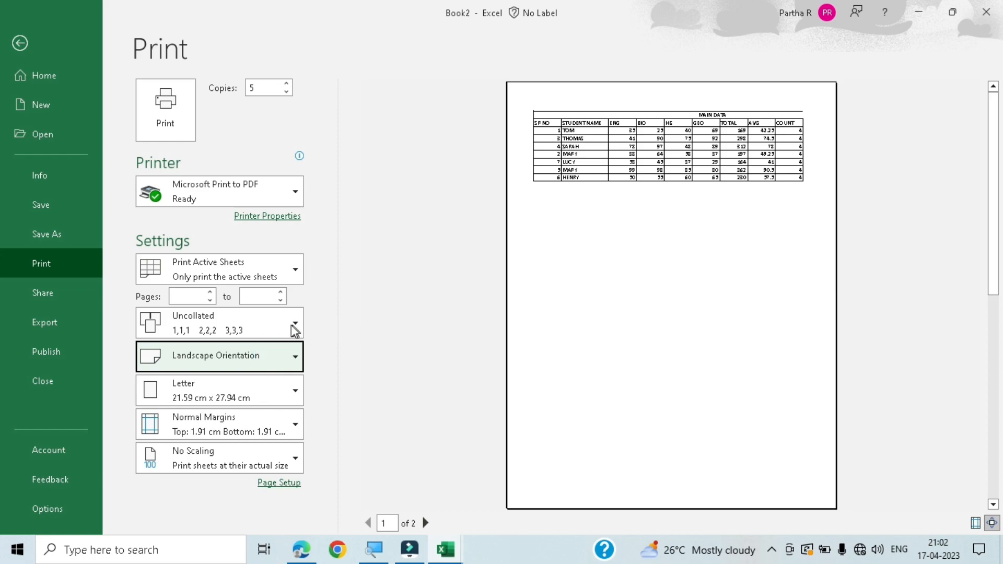
left_click(259, 366)
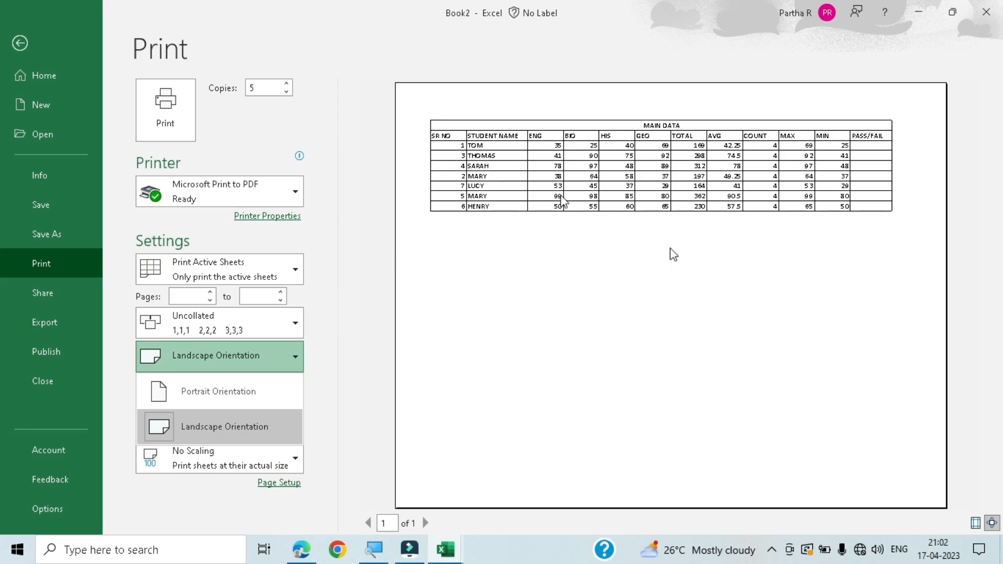
left_click(184, 389)
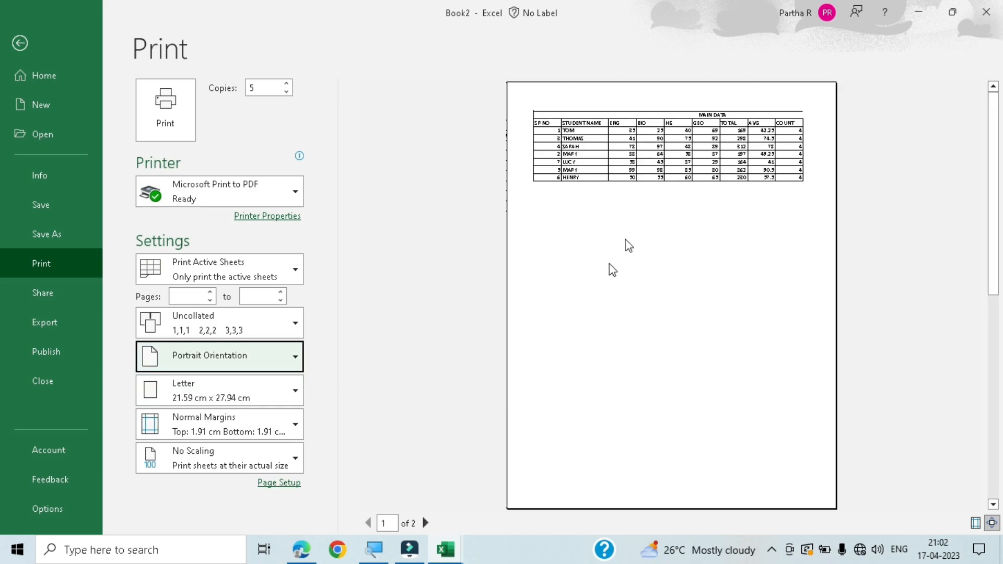
- Set the paper size to A4 and review the margin and scaling options before returning to the worksheet
left_click(260, 394)
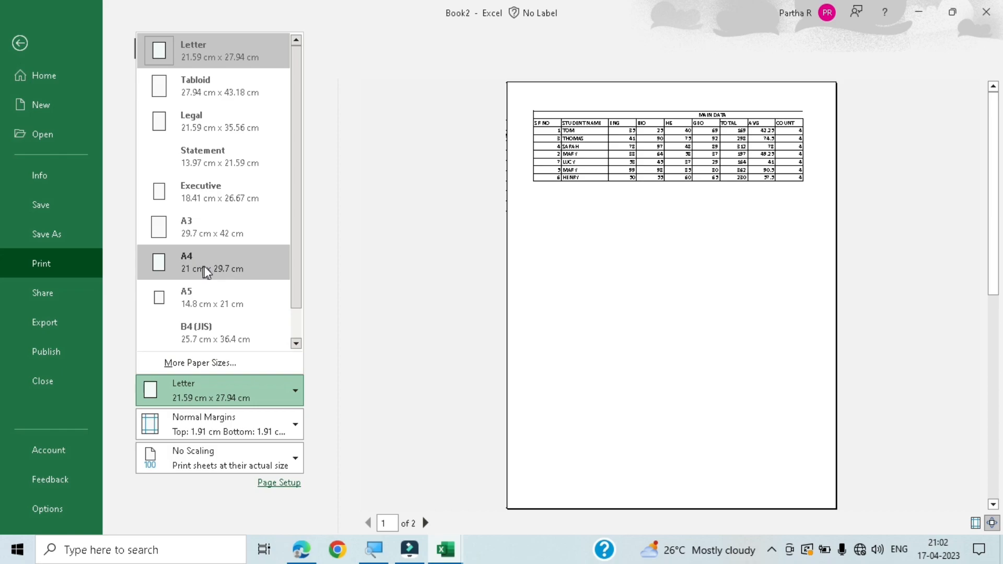
left_click(241, 265)
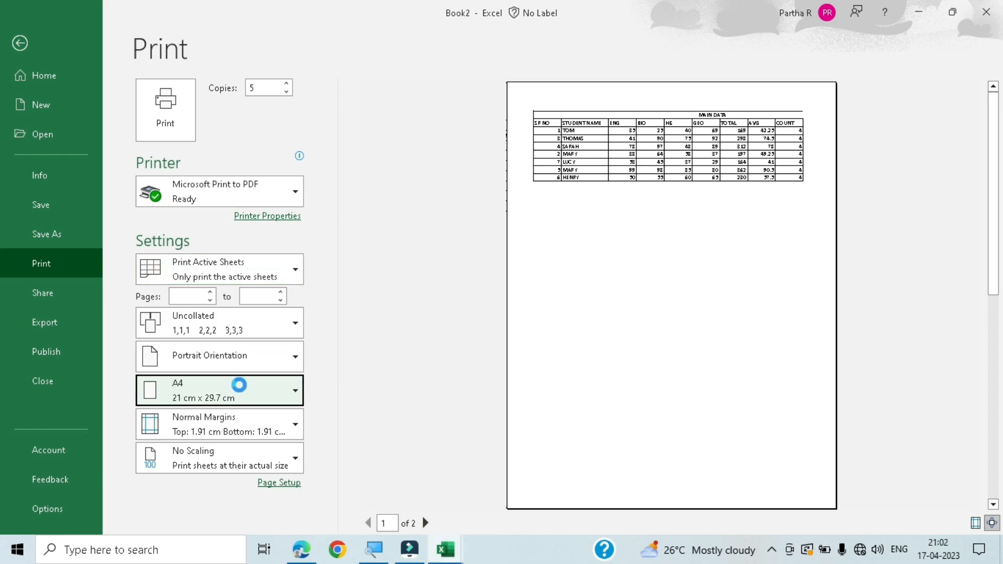
left_click(249, 424)
left_click(246, 455)
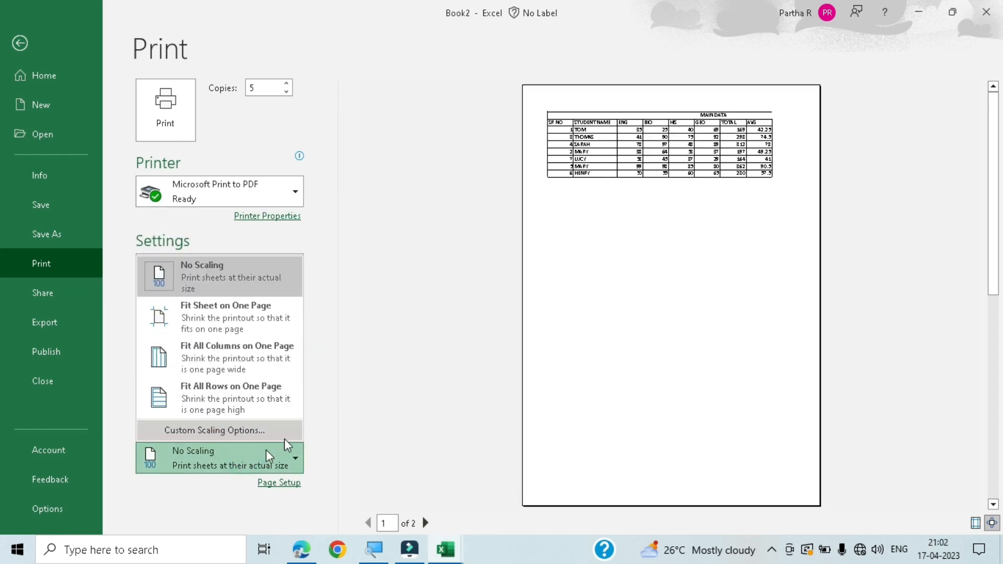
left_click(395, 364)
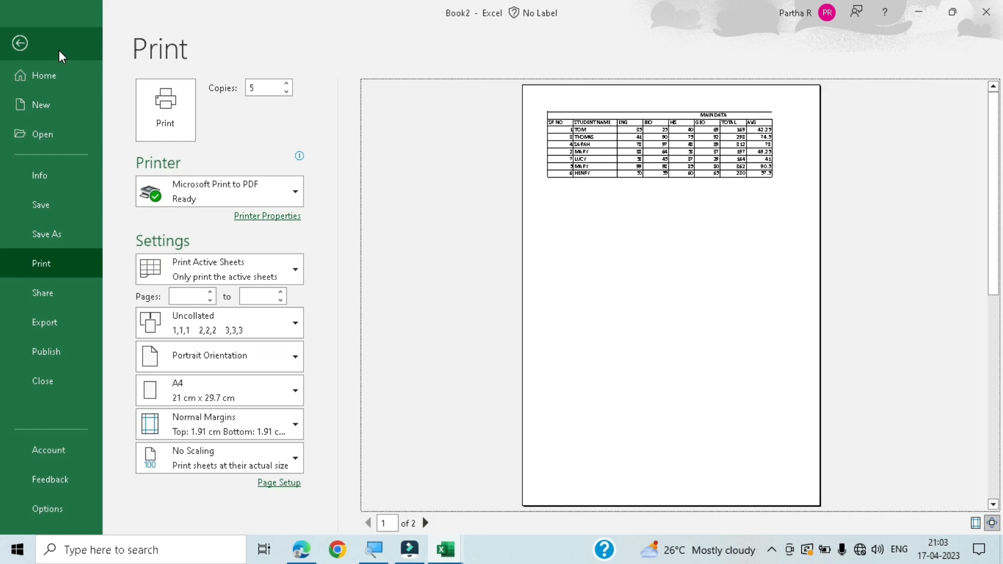
left_click(29, 43)
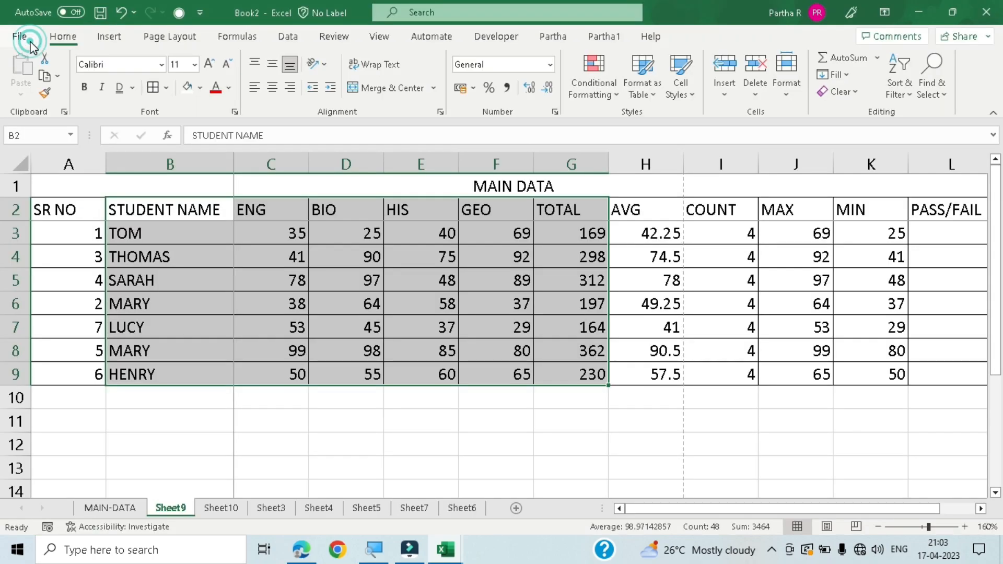